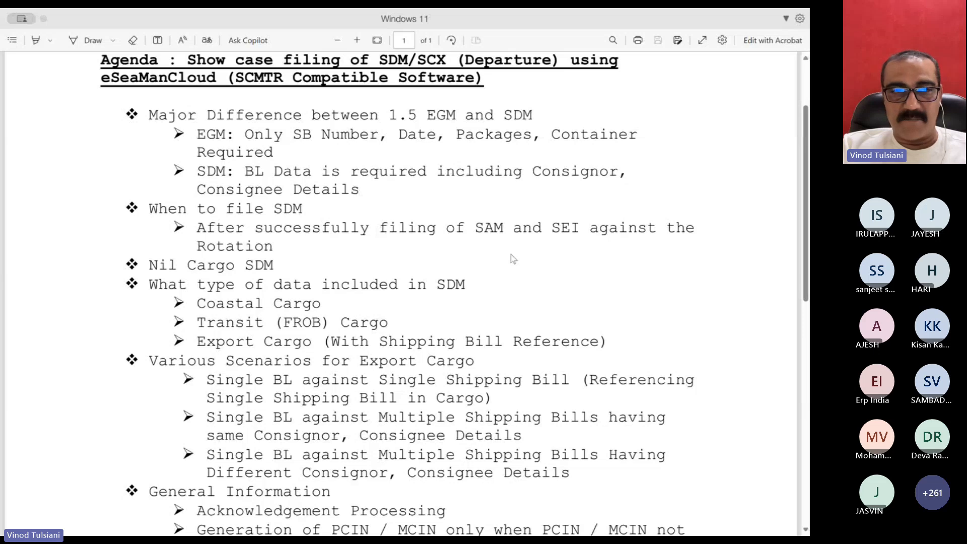
- Scroll down through the agenda PDF and back up again
scroll(513, 258, down, 2)
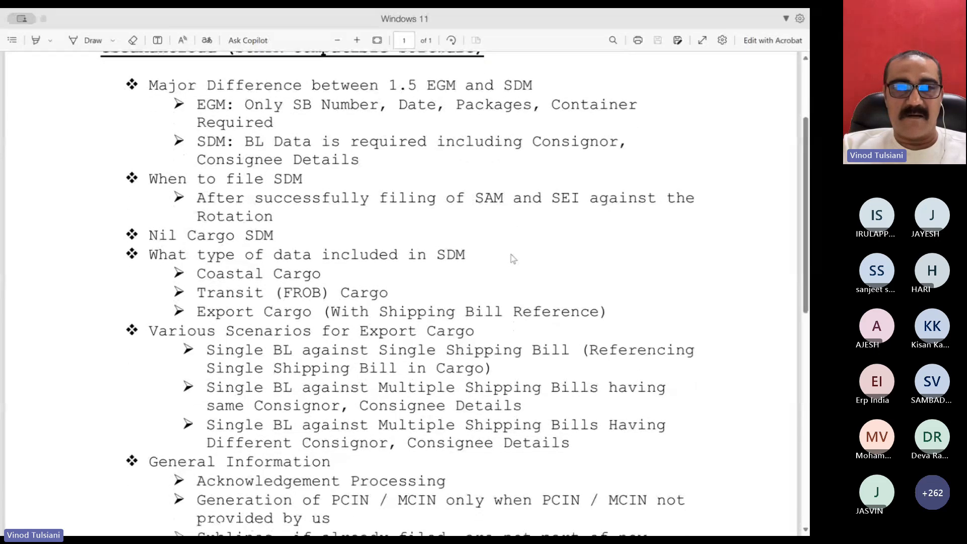
scroll(513, 258, down, 4)
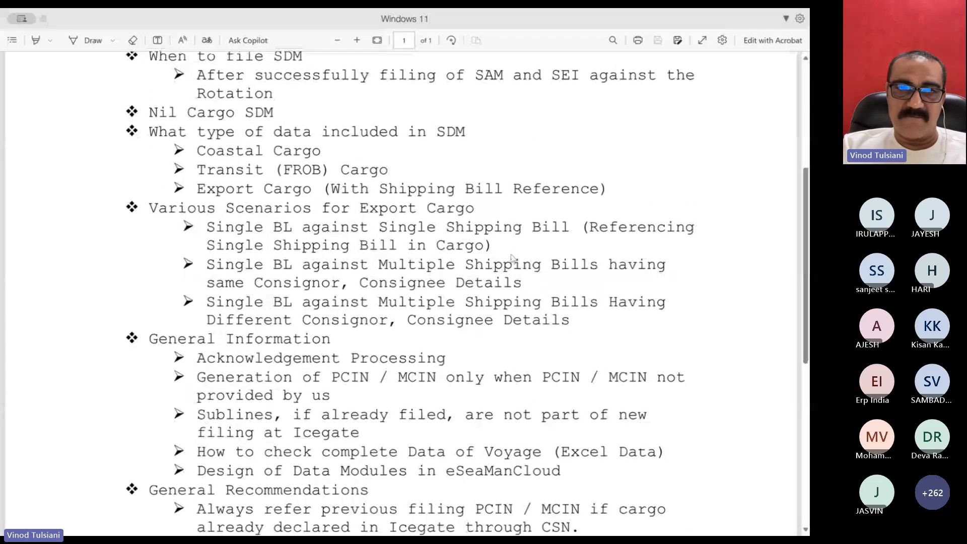
scroll(513, 259, down, 1)
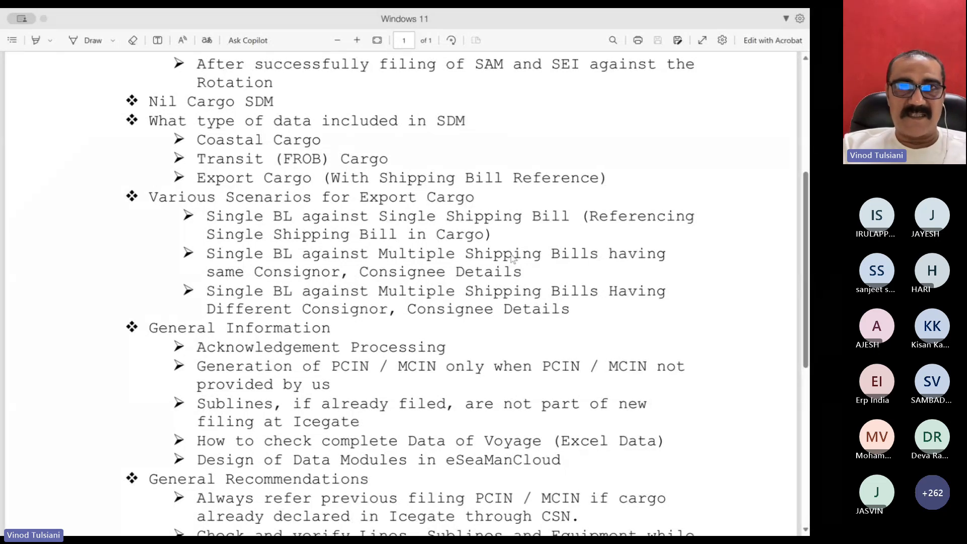
scroll(513, 258, down, 1)
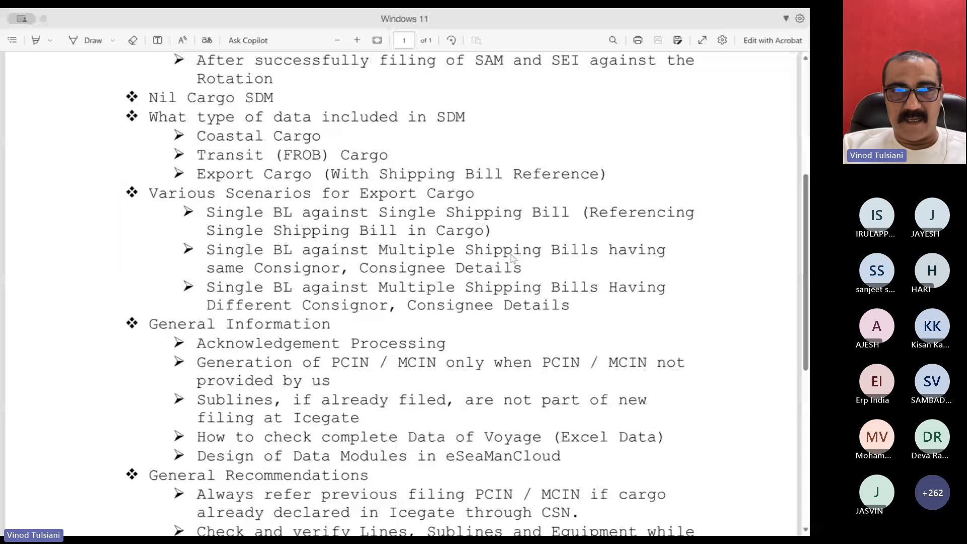
scroll(512, 258, down, 1)
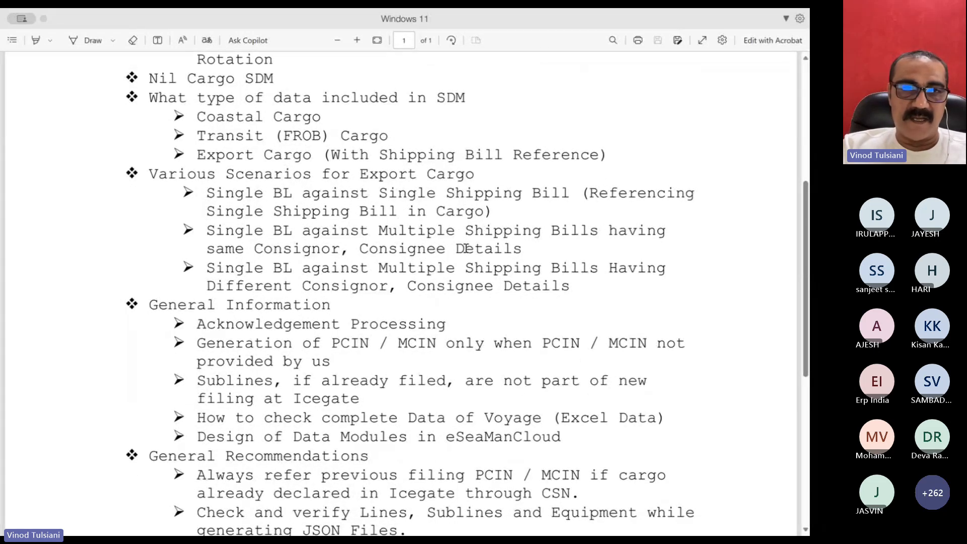
scroll(466, 248, down, 4)
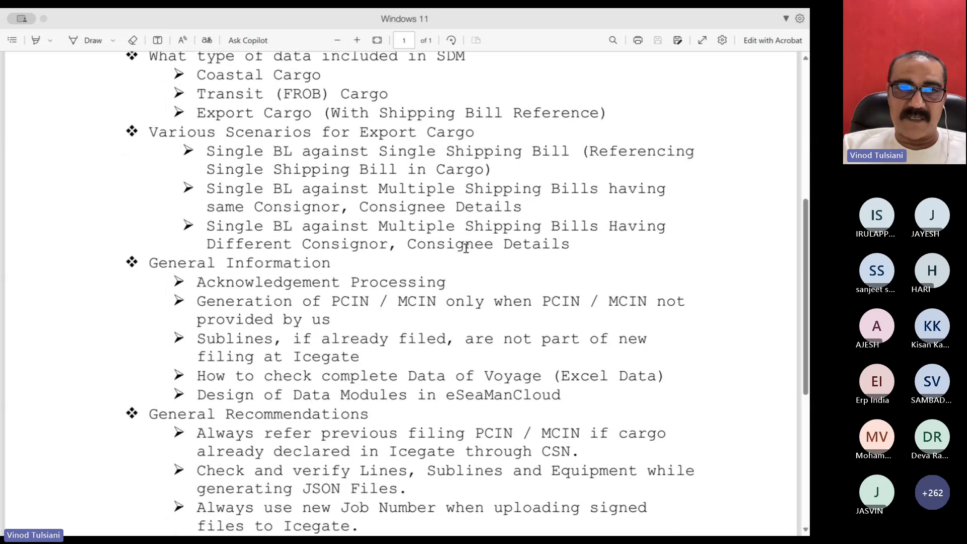
scroll(466, 249, down, 5)
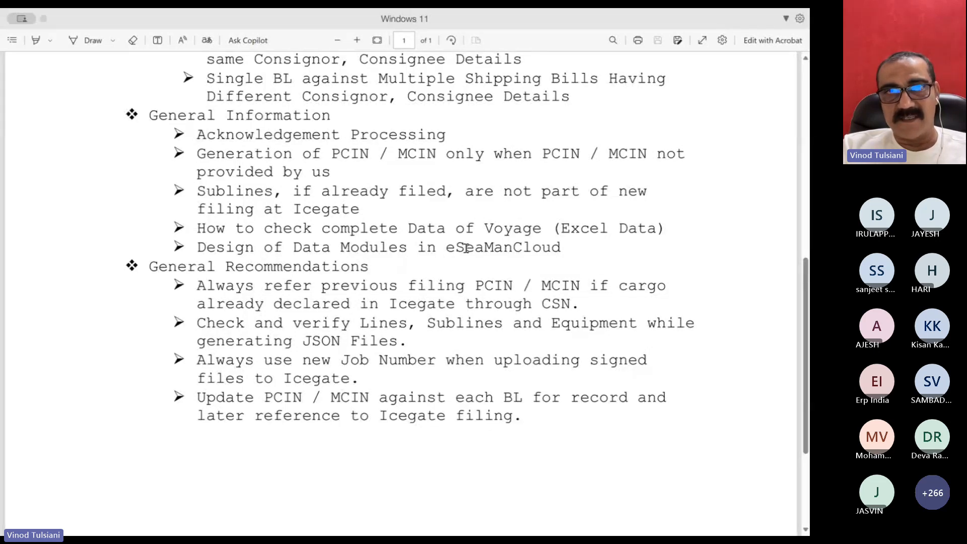
scroll(466, 248, up, 1)
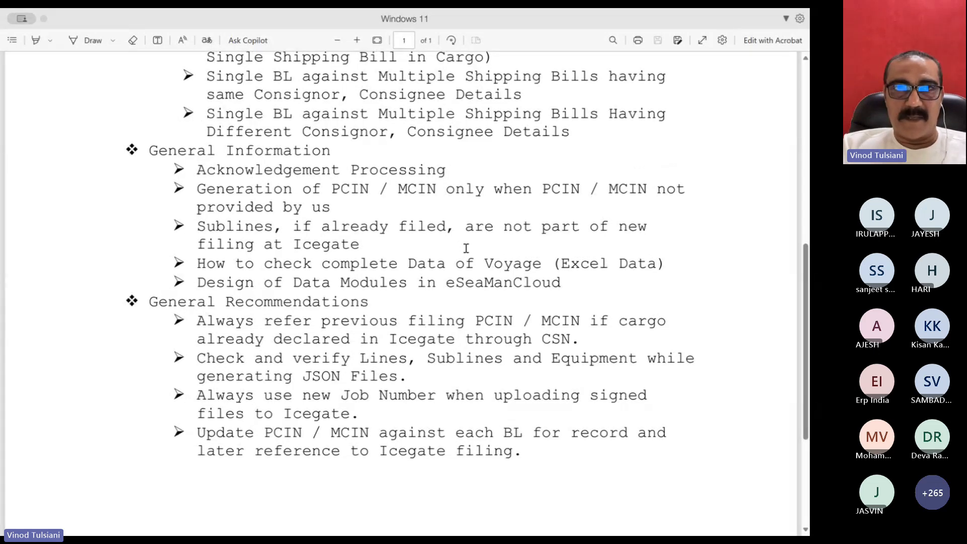
scroll(466, 248, up, 10)
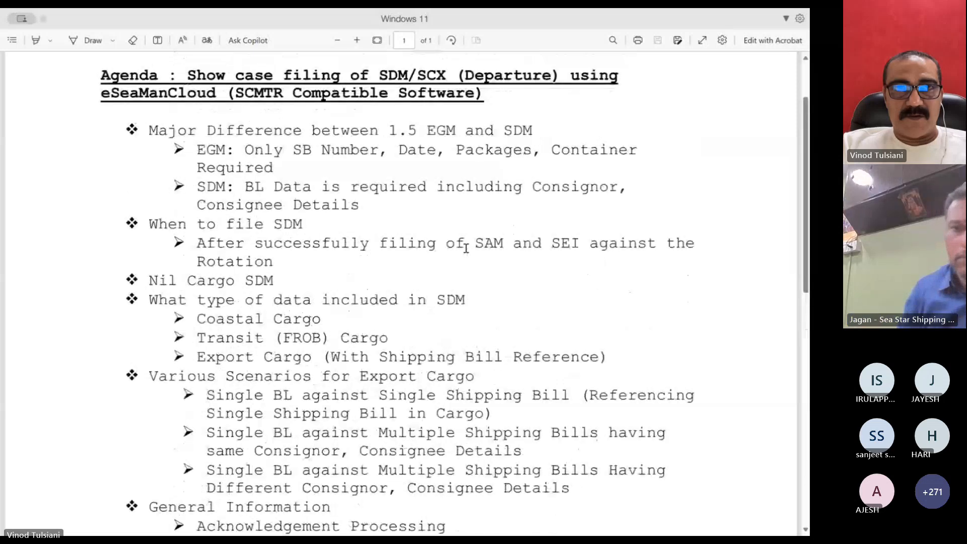
scroll(465, 248, up, 2)
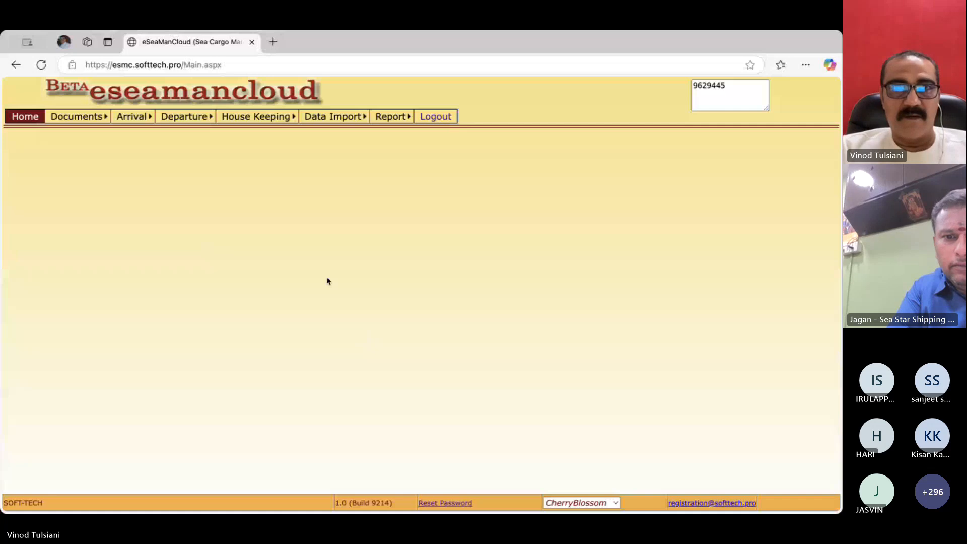
- Reload the eSeaManCloud page to get a fresh home screen
click(40, 66)
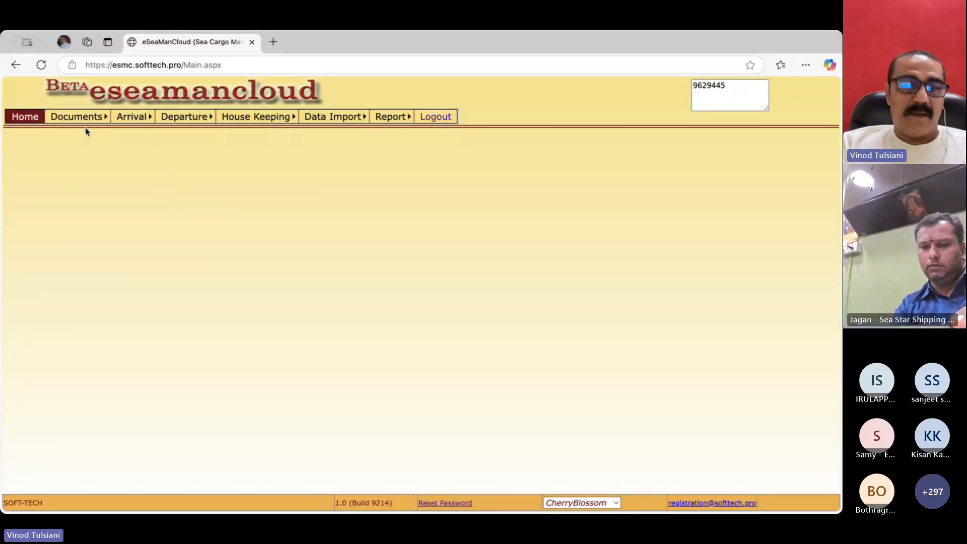
mouse_move(81, 117)
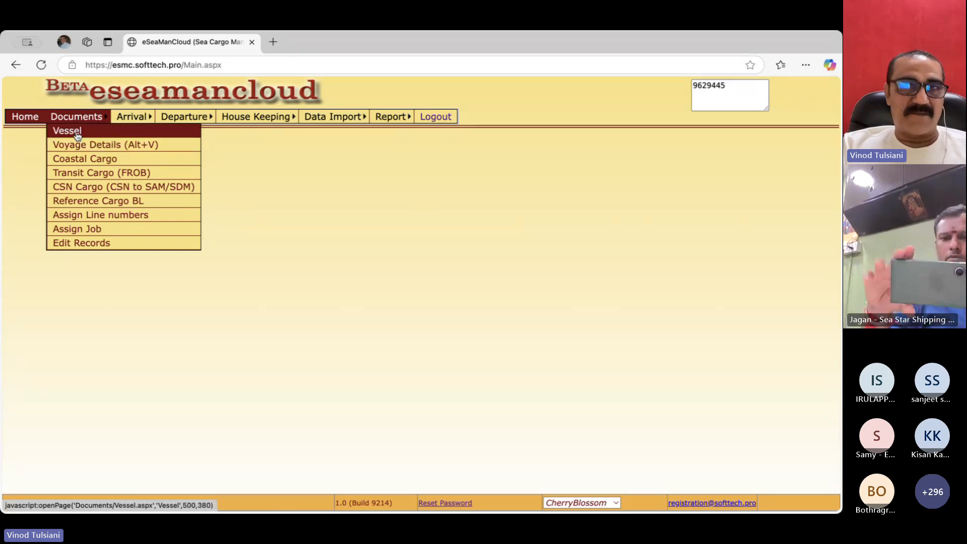
- Open the Vessel form and enter IMO VESSEL1, name 'Vessel Name' and call sign CALLSIGN
click(77, 134)
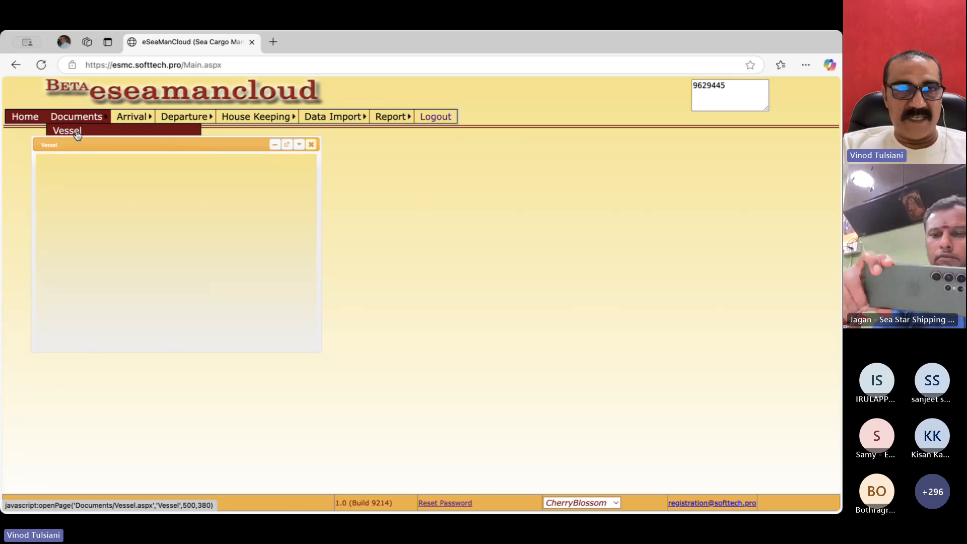
drag(129, 144, 252, 165)
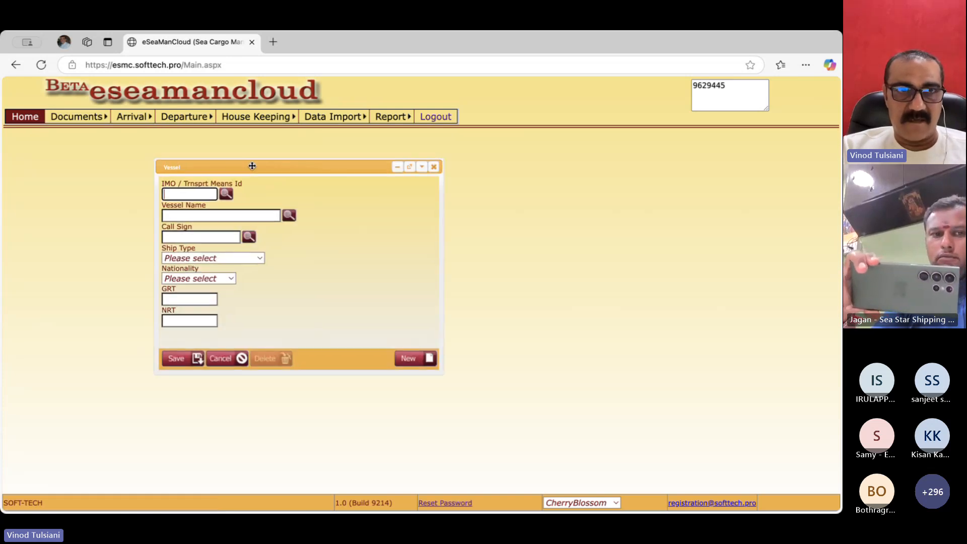
text(VESSEL)
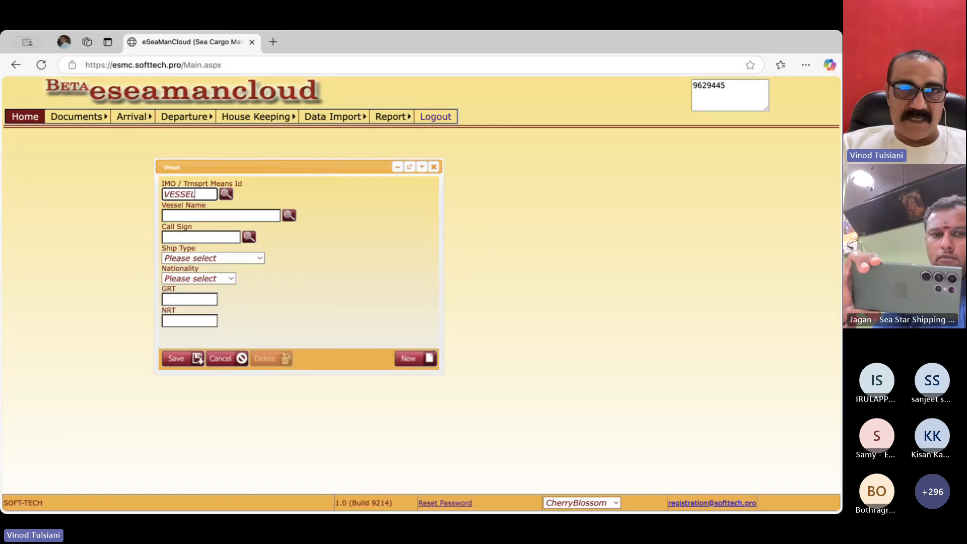
key(Tab)
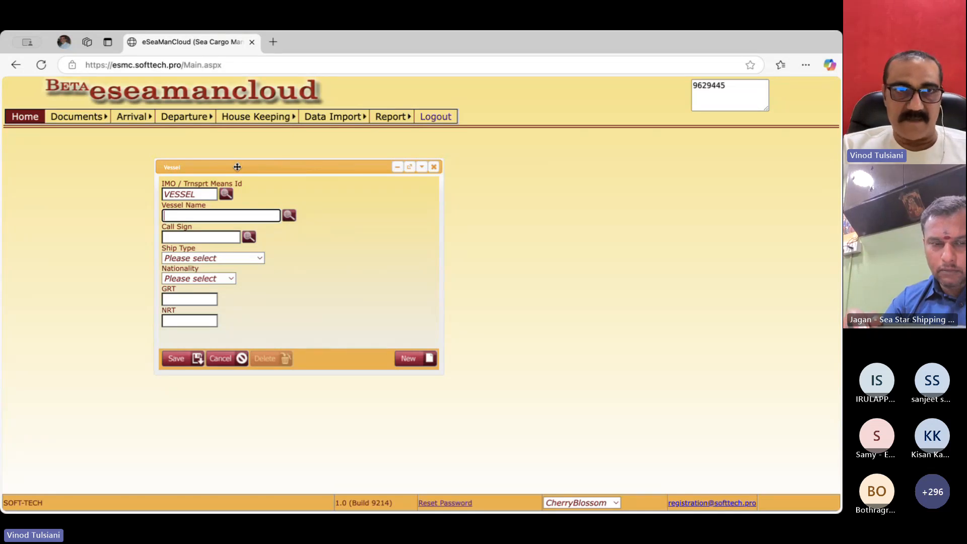
key(shift+Tab)
key(End)
text(1)
key(Tab)
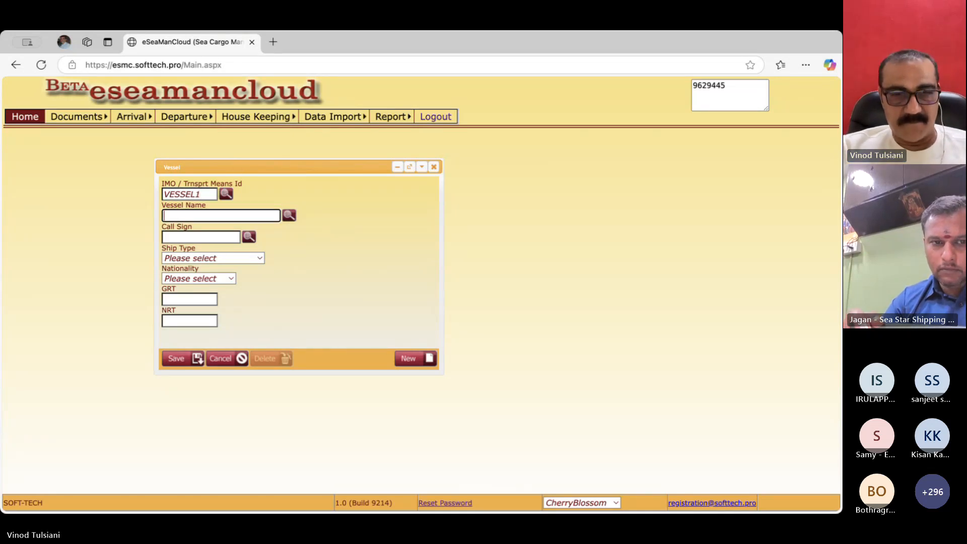
text(Vessel )
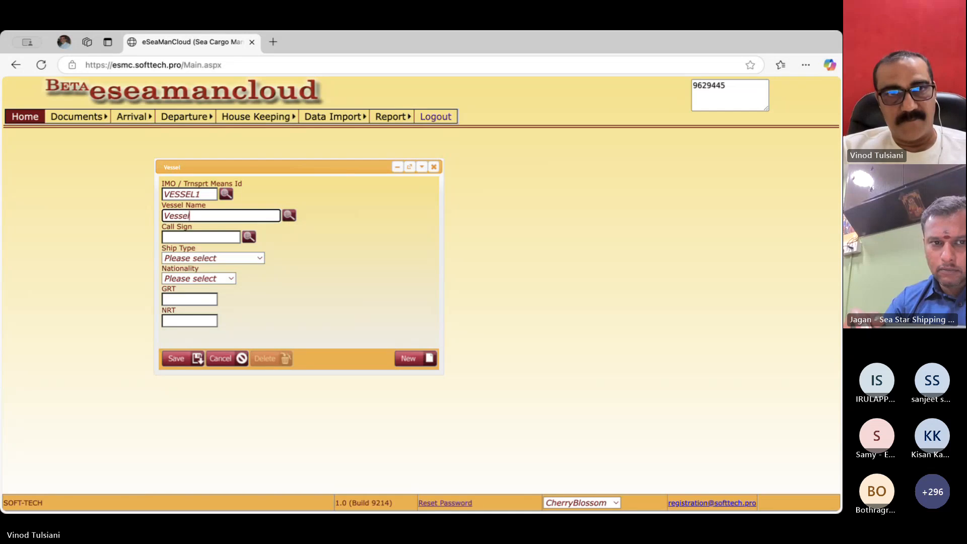
text(Name)
key(Tab)
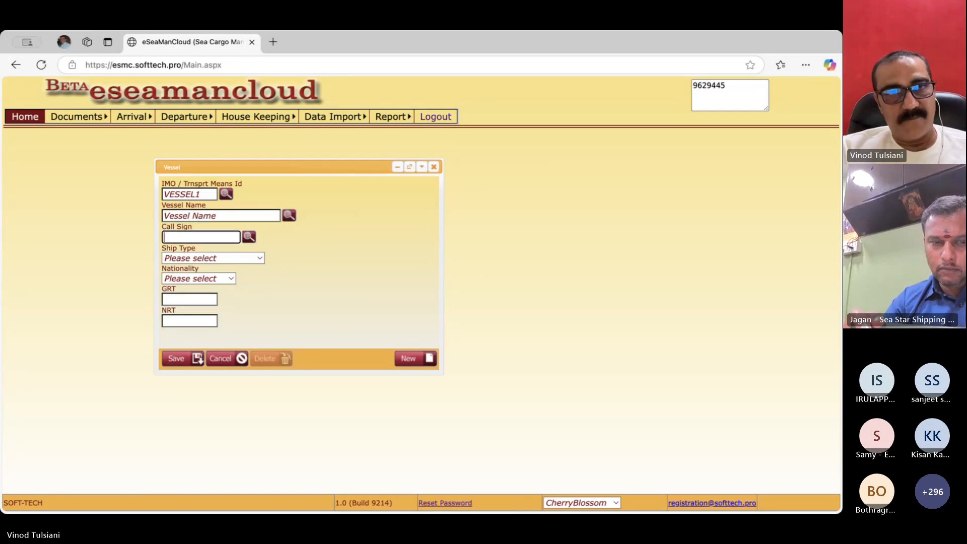
text(CAALL)
key(BackSpace)
key(BackSpace)
key(BackSpace)
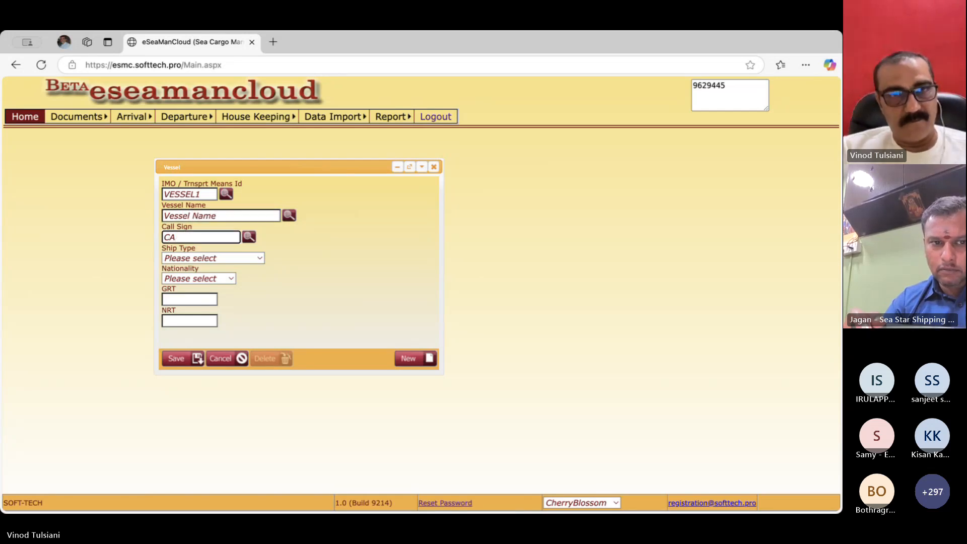
text(LLSIGN)
- Choose ship type 50-General cargo vessel and nationality AD-ANDORRA, save the vessel, and close the form
key(Tab)
key(space)
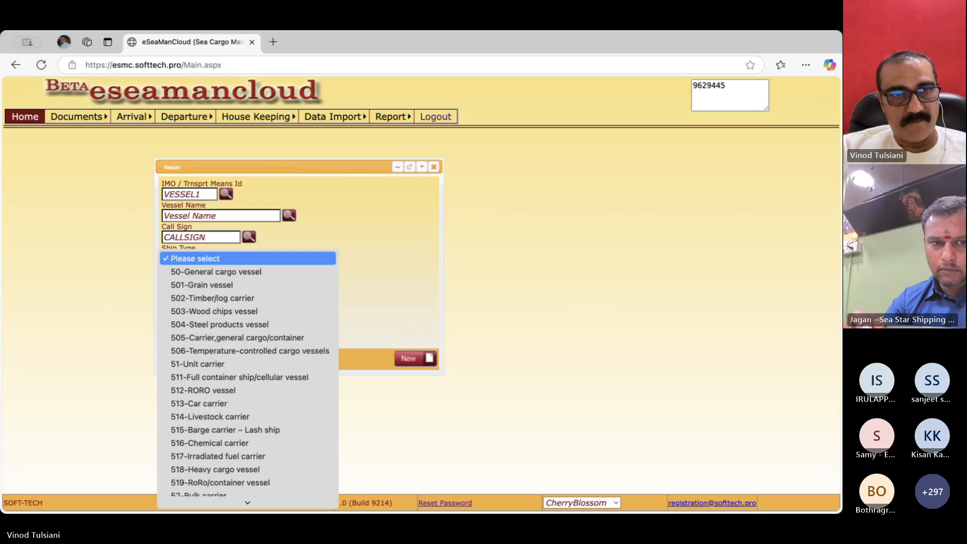
key(Down)
key(Return)
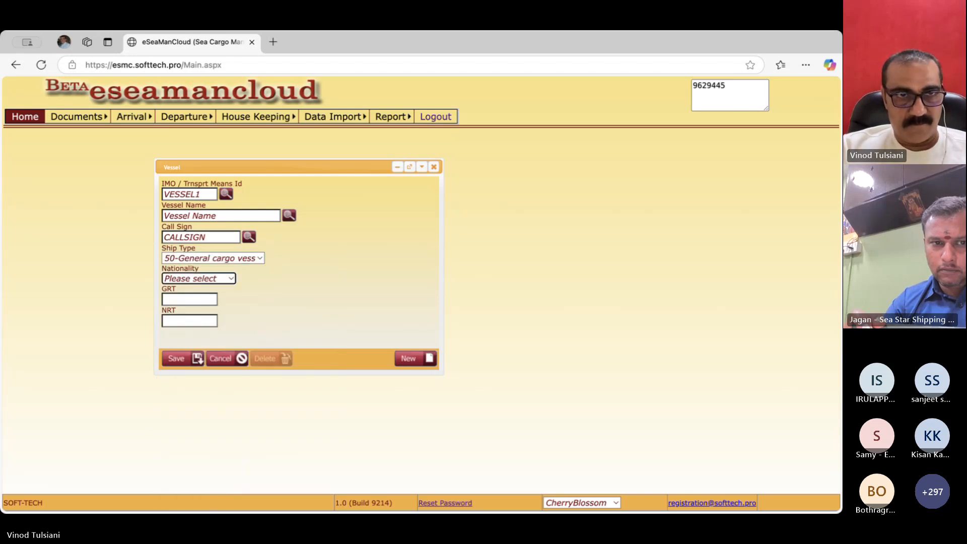
key(Tab)
key(space)
key(Down)
key(Return)
key(Tab)
key(Tab)
key(Tab)
key(Return)
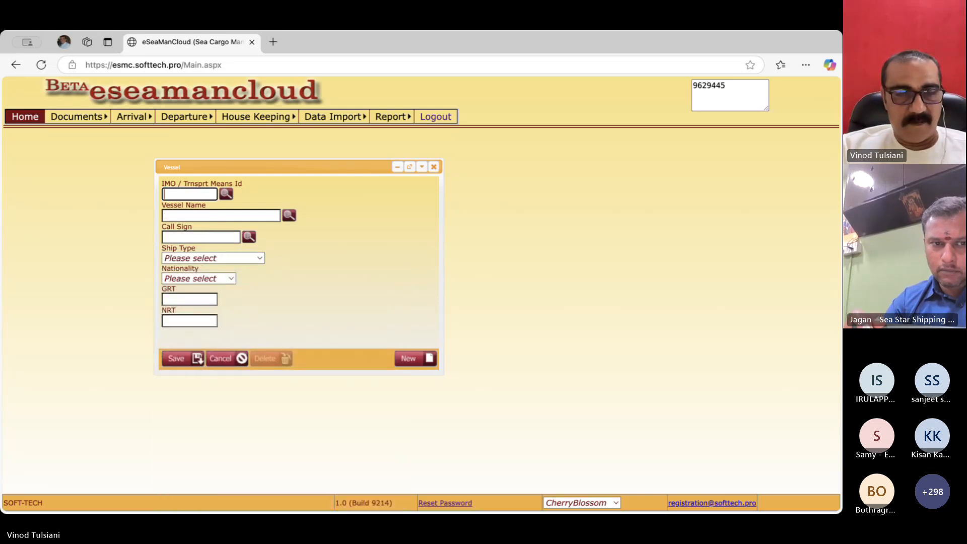
click(433, 166)
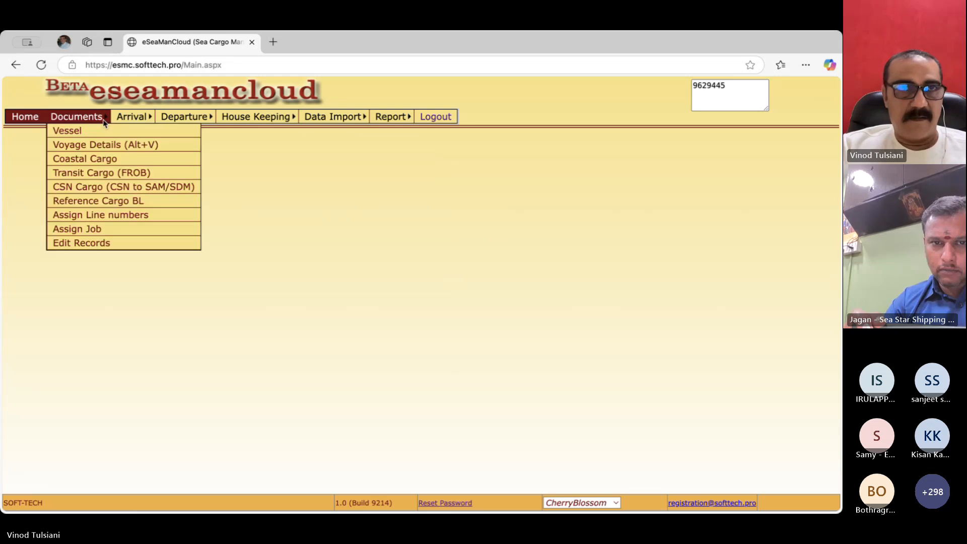
- Open Voyage Details with IMO VESSEL1 and rotation number 1000000
click(88, 145)
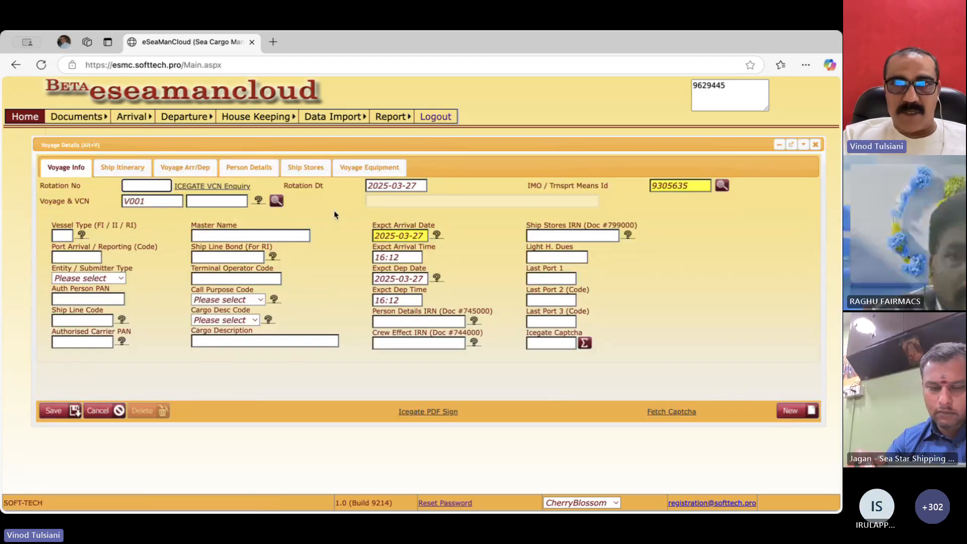
double_click(689, 185)
key(BackSpace)
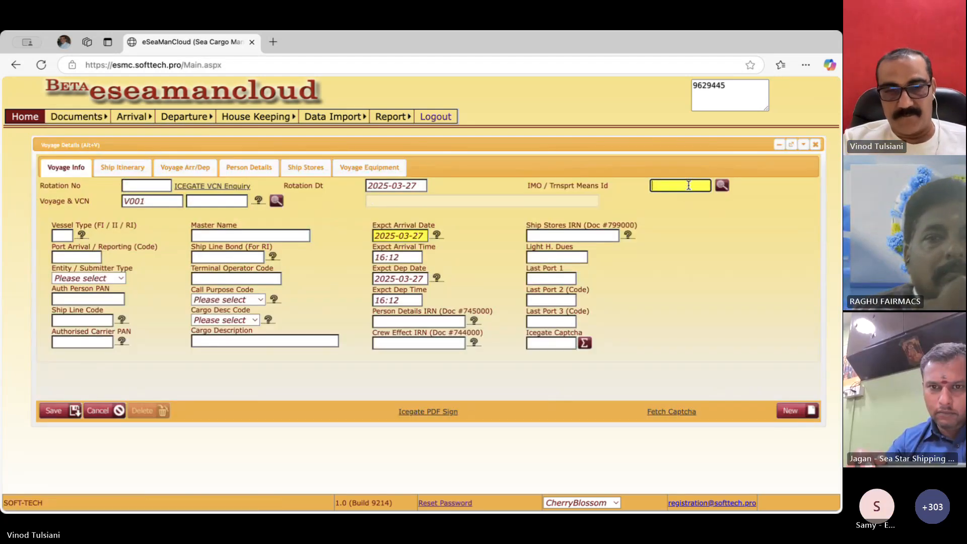
text(VESSEL1)
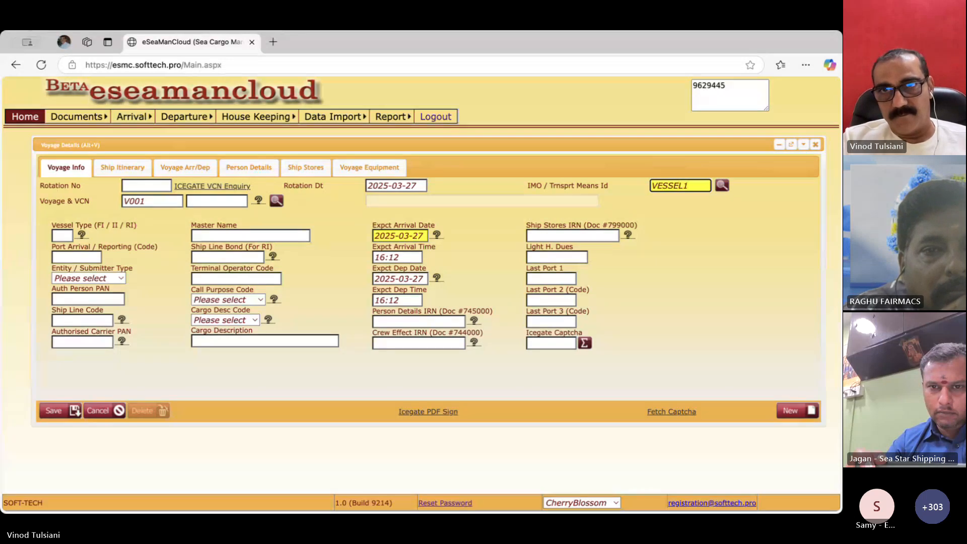
key(Tab)
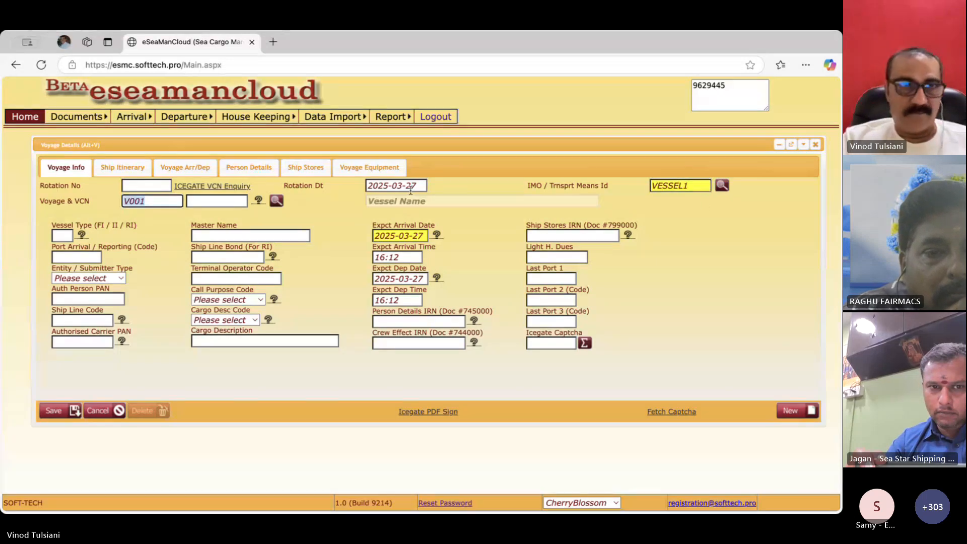
click(167, 187)
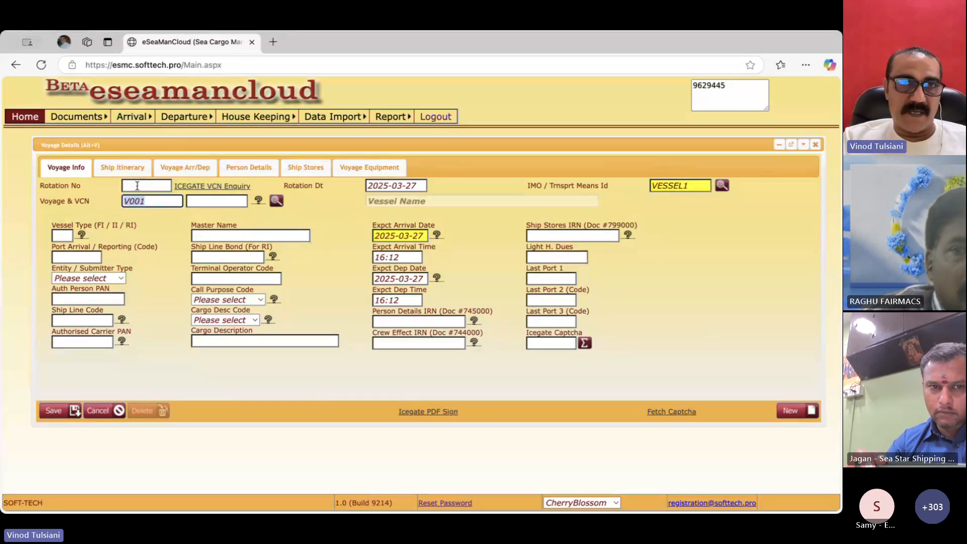
text(10000)
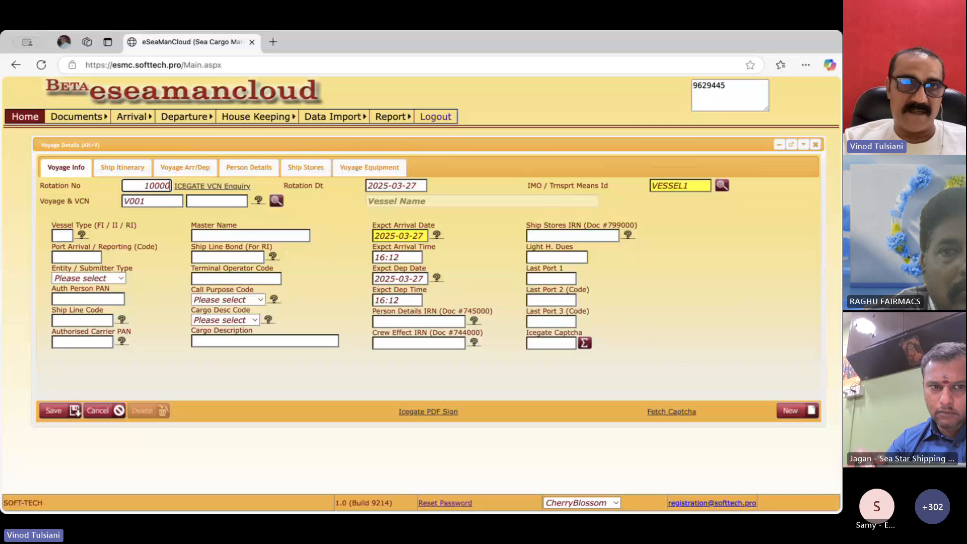
text(00)
key(Tab)
key(Tab)
key(Tab)
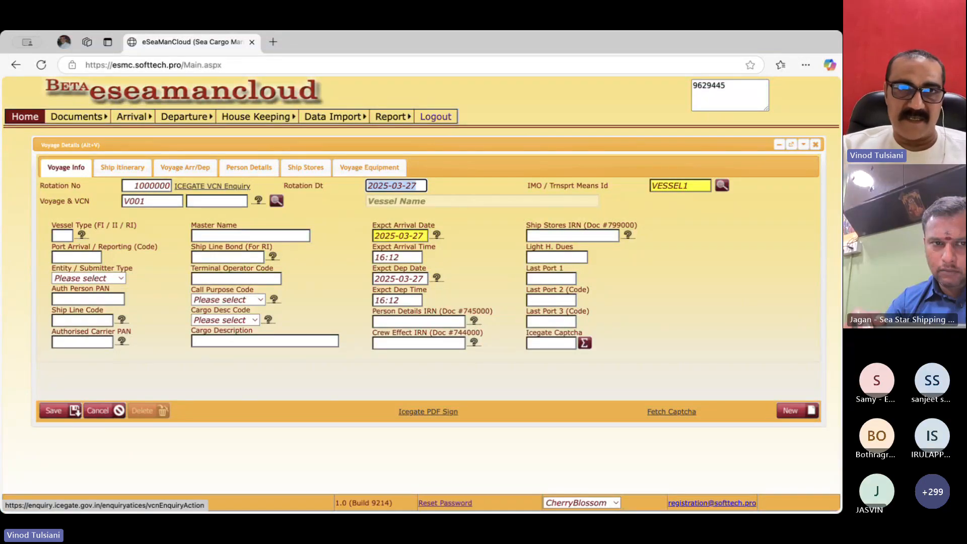
- Set VCN VTZ12025022, vessel type FI and port INMUN1
key(Tab)
key(Tab)
key(Tab)
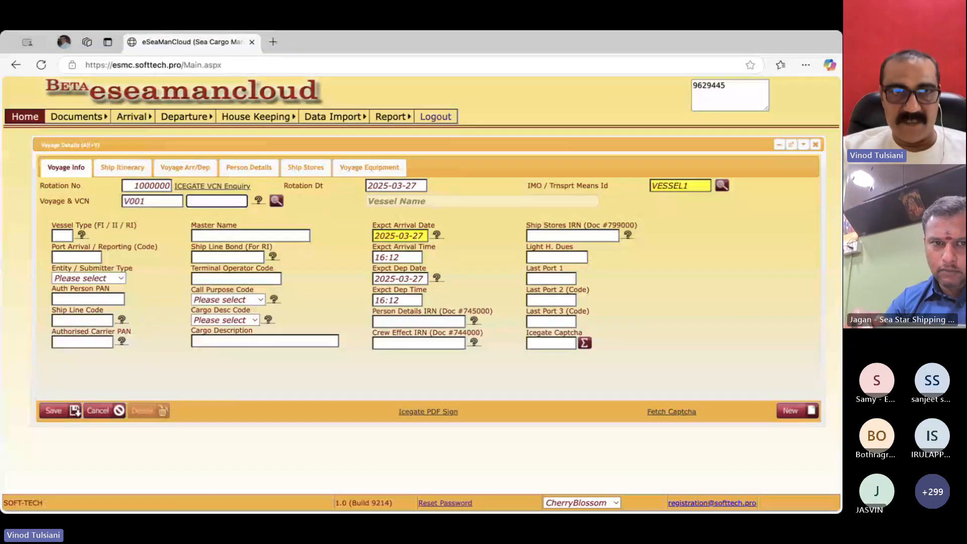
text(V)
click(207, 239)
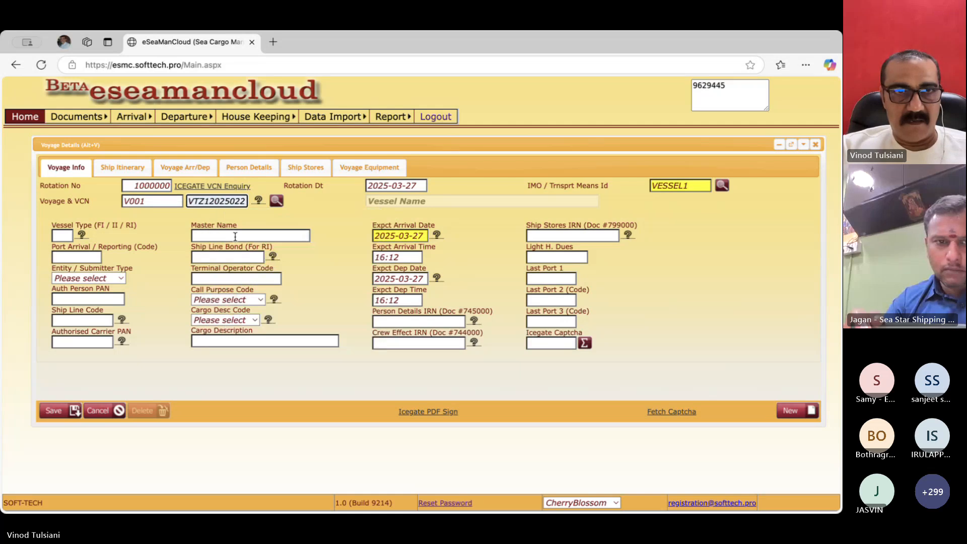
text(FI)
key(Down)
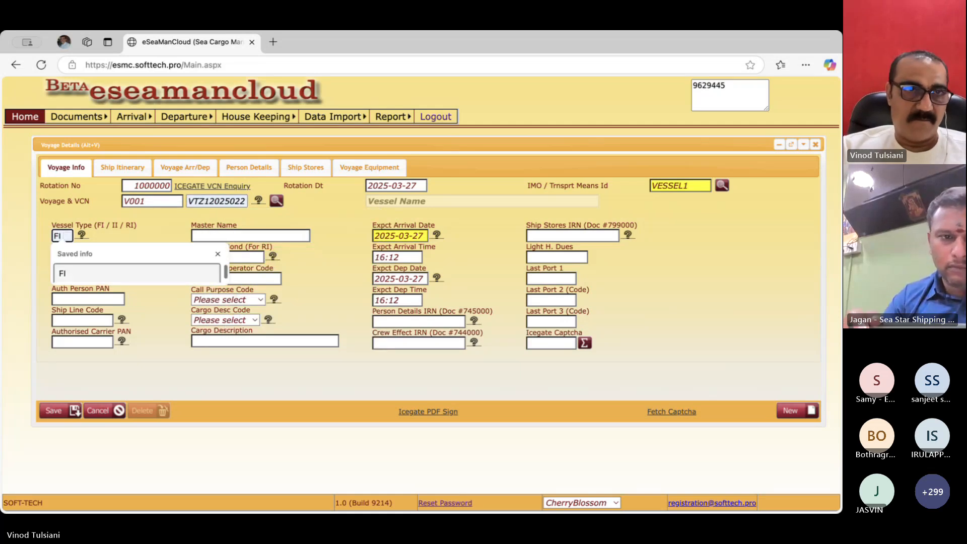
key(Return)
key(Tab)
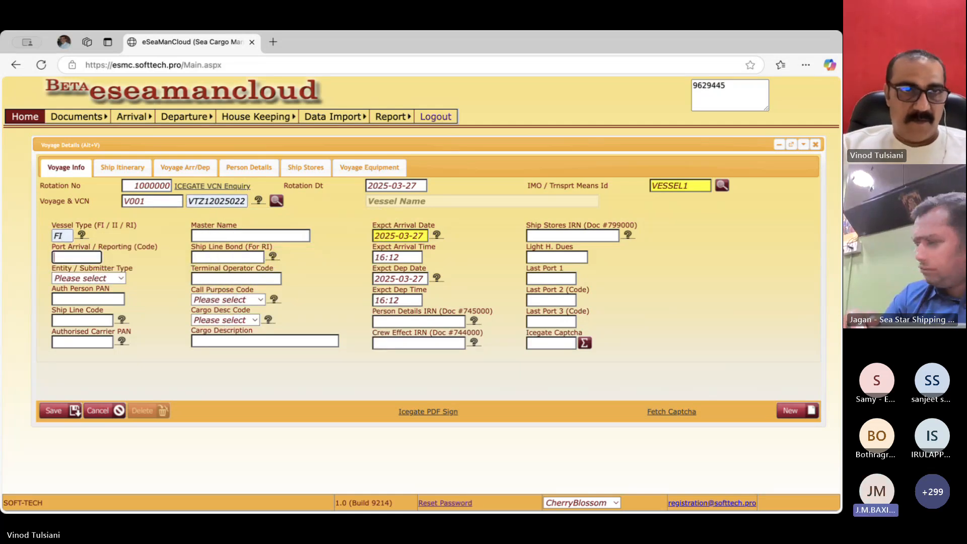
text(INMUN1)
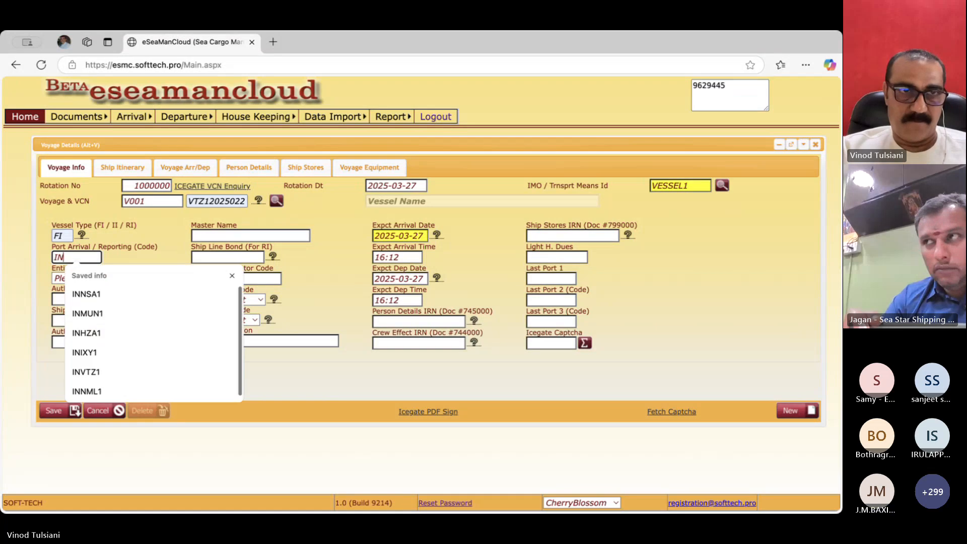
key(Tab)
- Set the submitter type to Authorised Shipping Agent
key(Down)
key(Down)
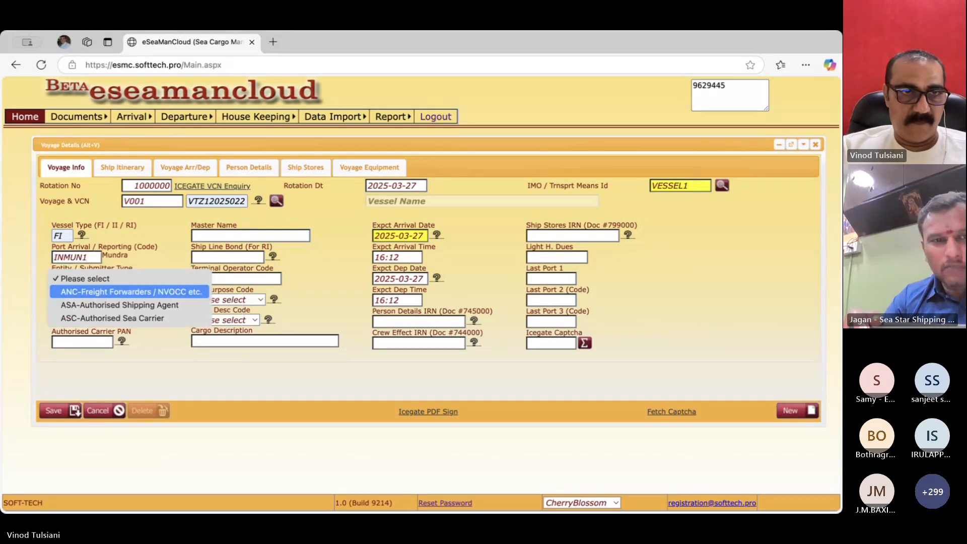
key(Return)
key(Down)
key(Down)
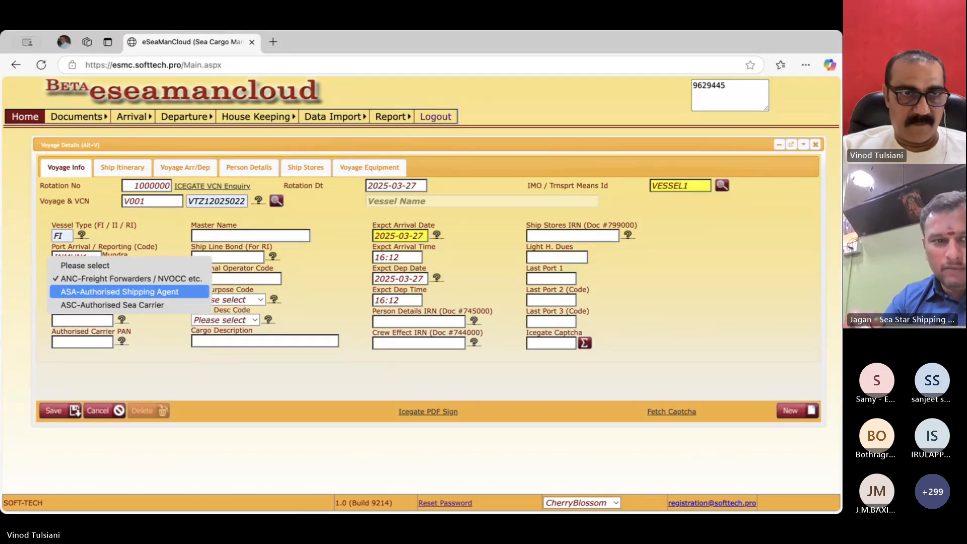
key(Return)
key(Tab)
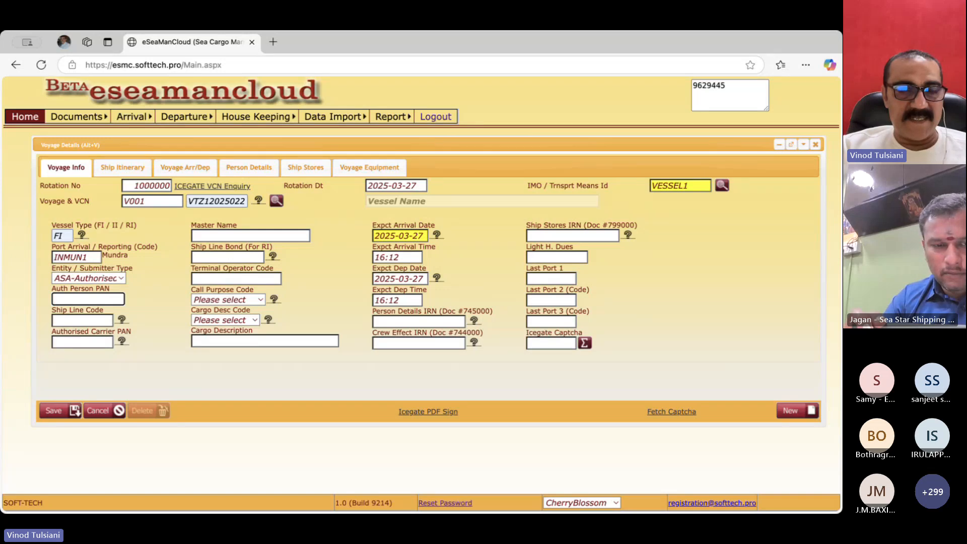
click(86, 278)
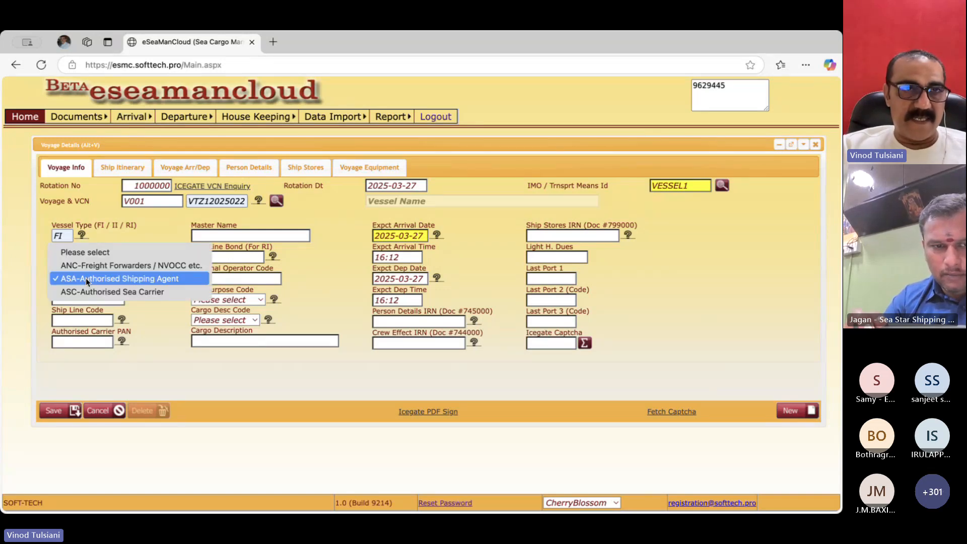
click(86, 278)
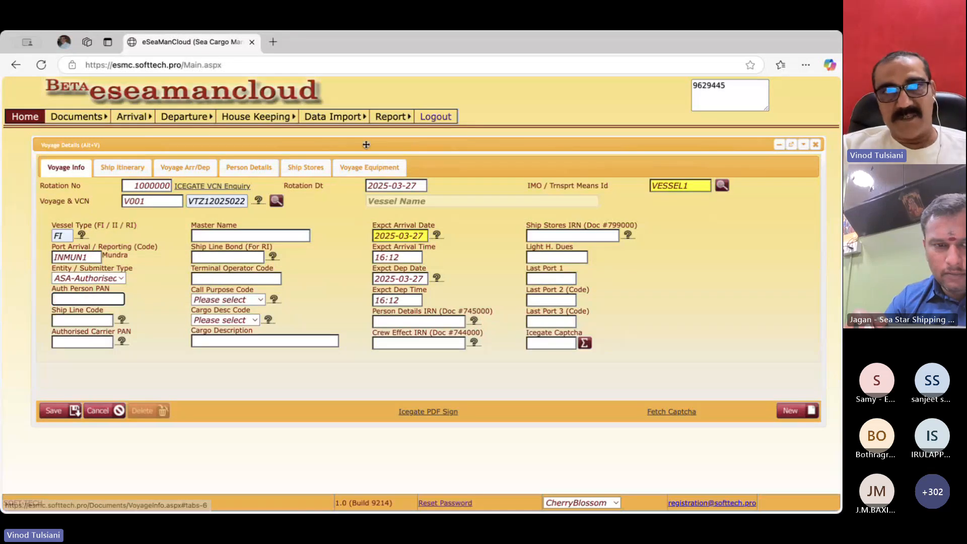
drag(366, 145, 365, 145)
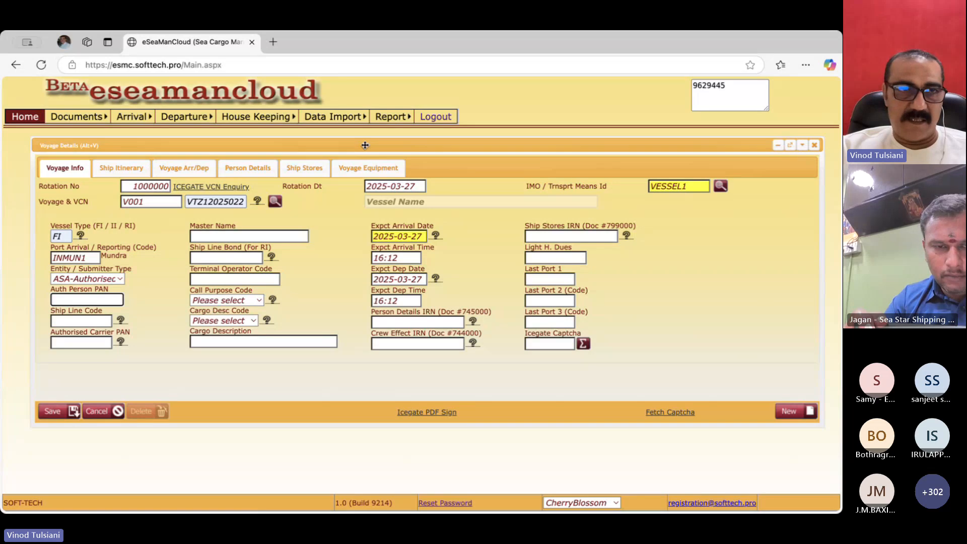
- Fill the saved authorised person PAN, ship line code SHIPLINECO and carrier PAN
text(A)
key(Down)
key(Return)
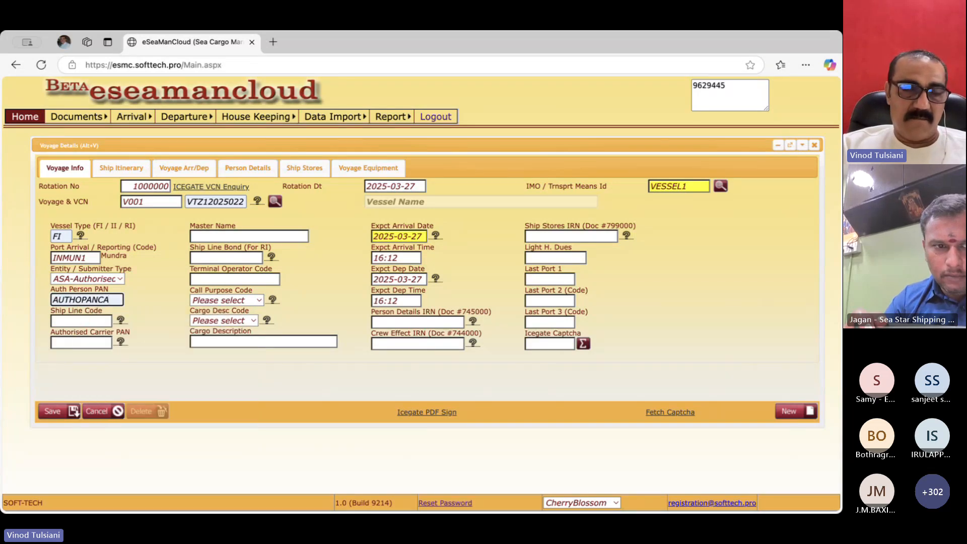
key(Tab)
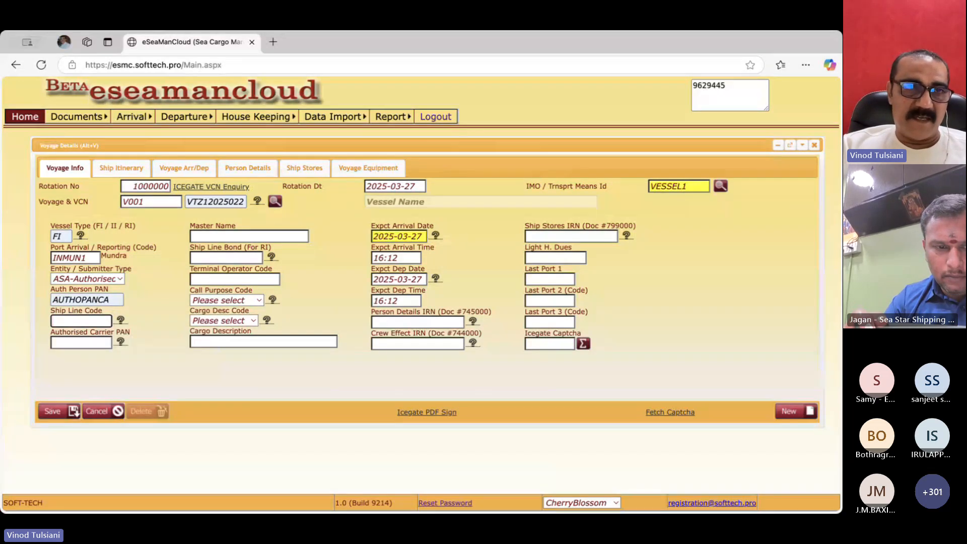
text(SHIPLINECO)
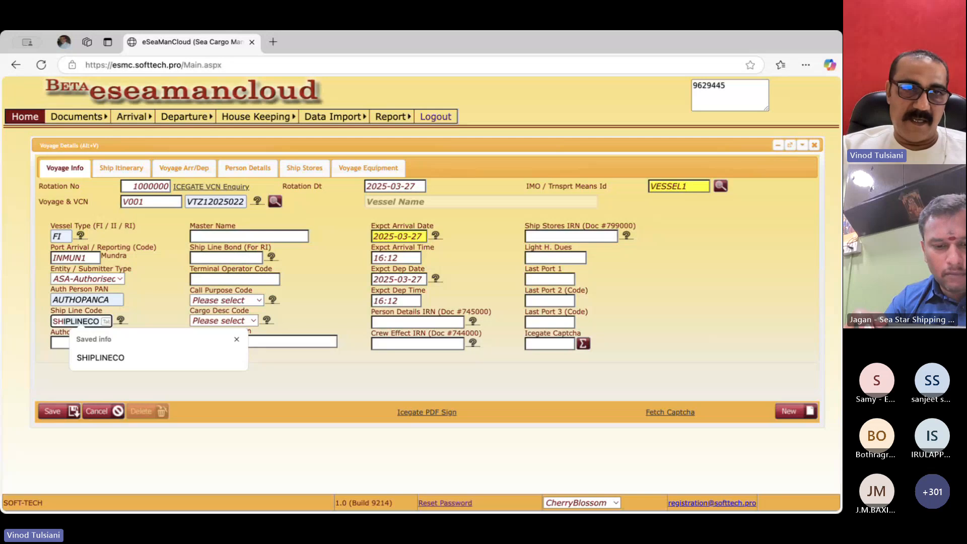
key(Down)
key(Return)
key(Tab)
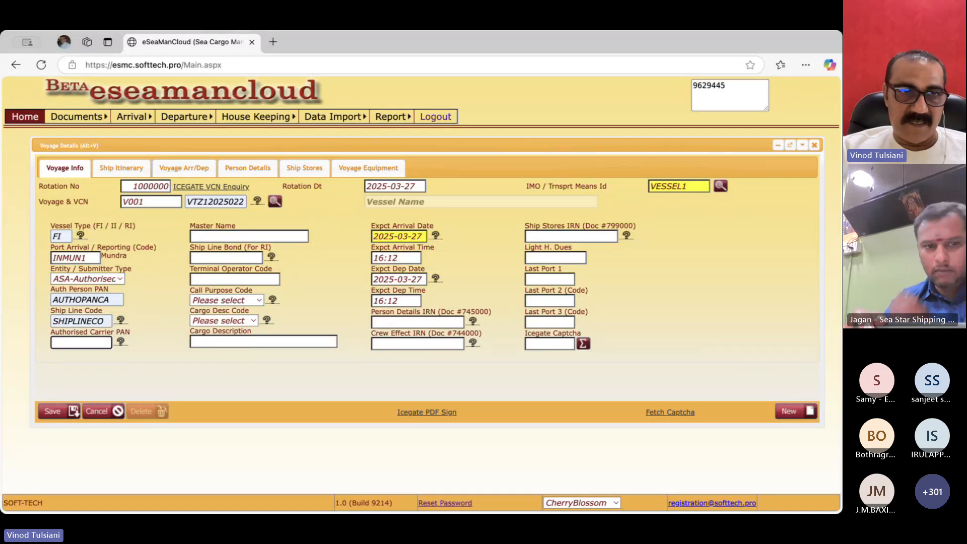
key(Down)
key(Down)
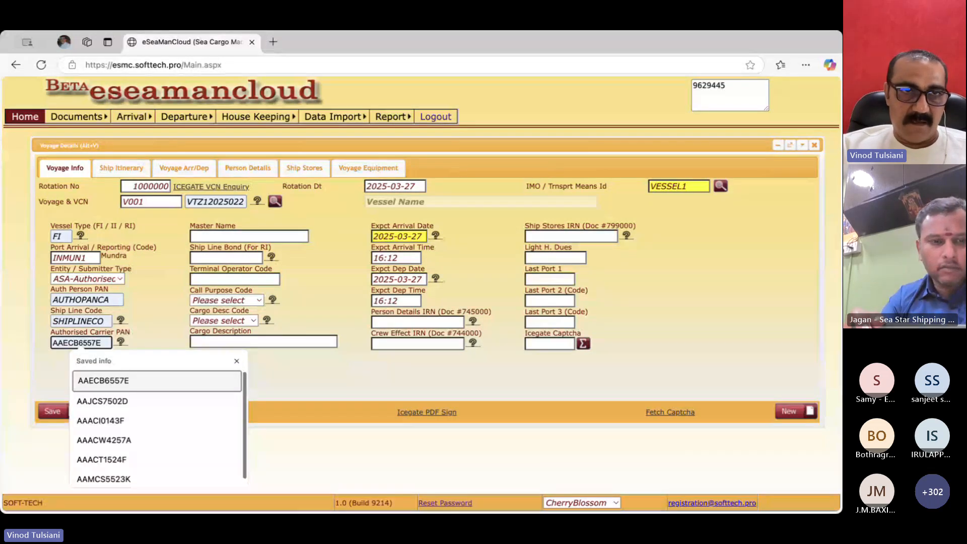
key(Tab)
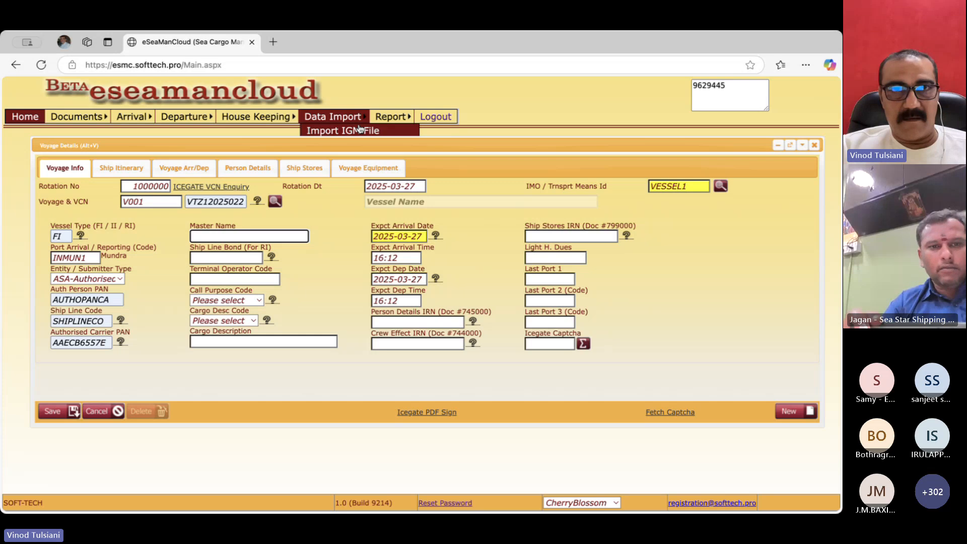
- Enter master name MASTER NAME, terminal INMUN1MCT1 and the cargo-operation call purpose
drag(308, 145, 309, 149)
text(mas)
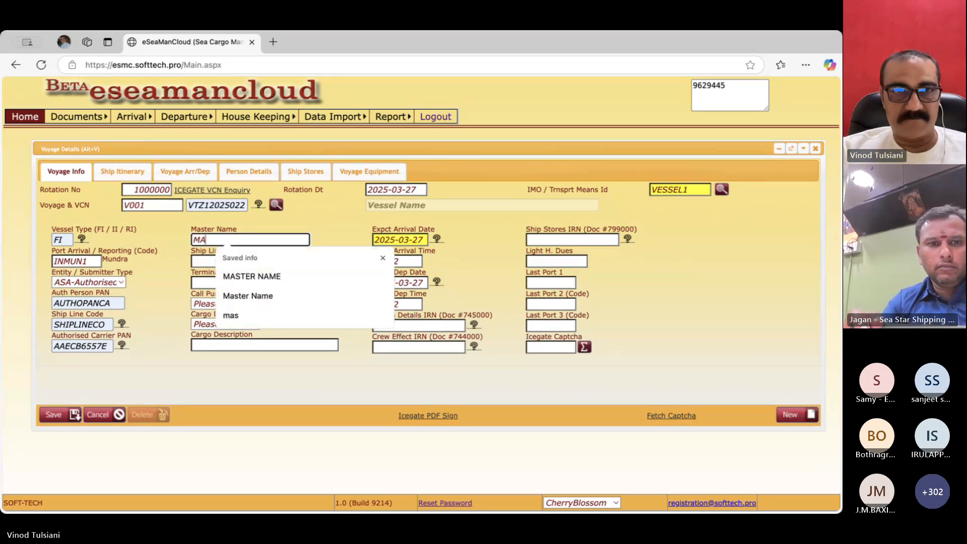
key(Down)
key(Return)
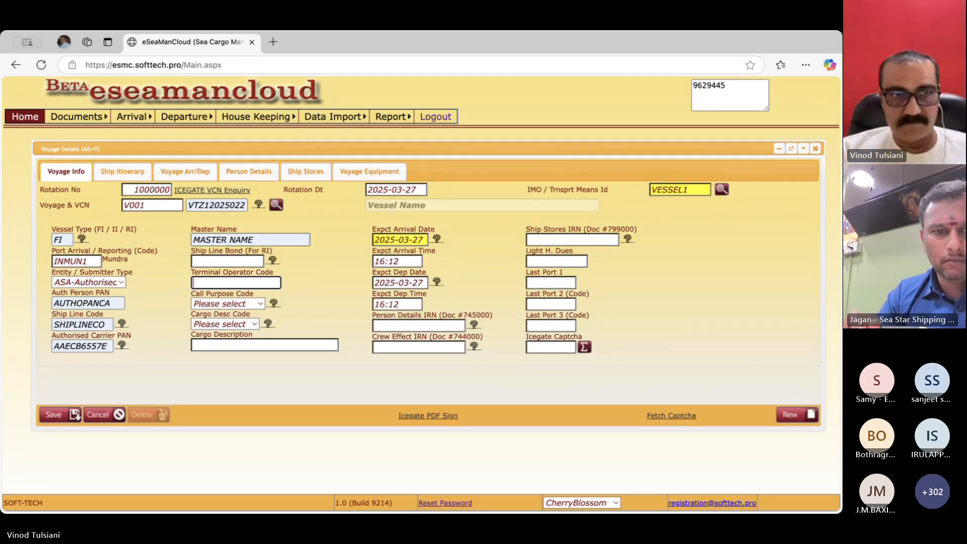
text(INMUN1MCT1)
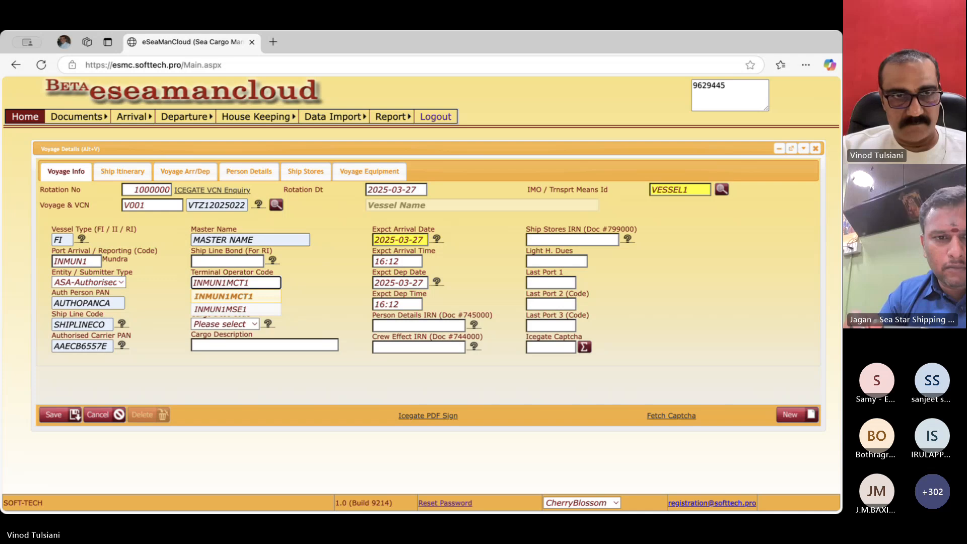
key(Tab)
key(Down)
key(Down)
key(Return)
key(Tab)
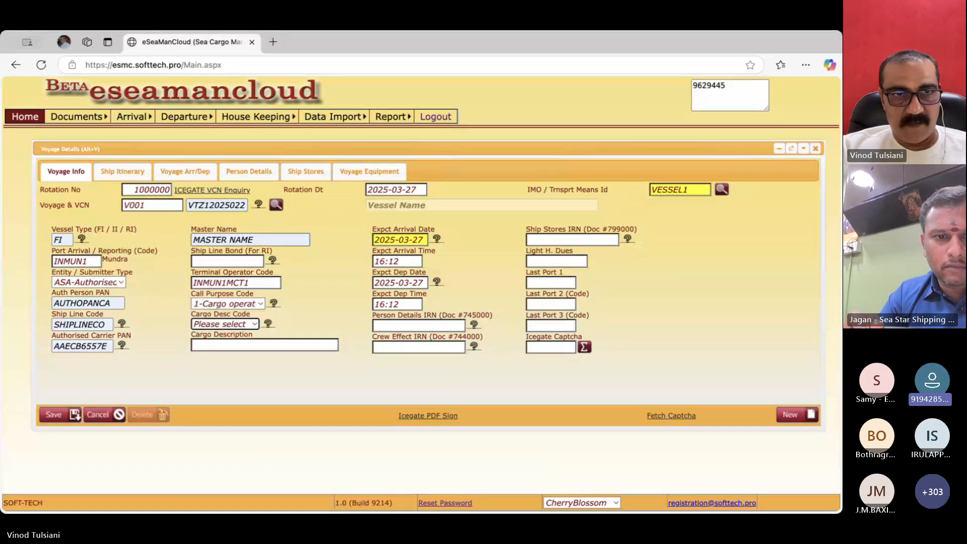
- Set cargo description code 0 and cargo description CARGO DESCRIPTION
key(Down)
key(Down)
key(Return)
key(Tab)
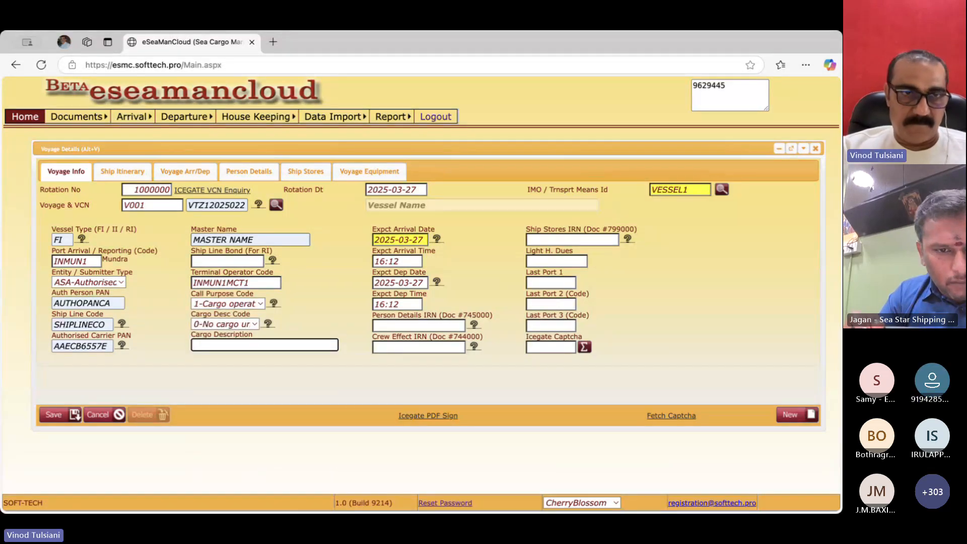
text(Ca)
key(Tab)
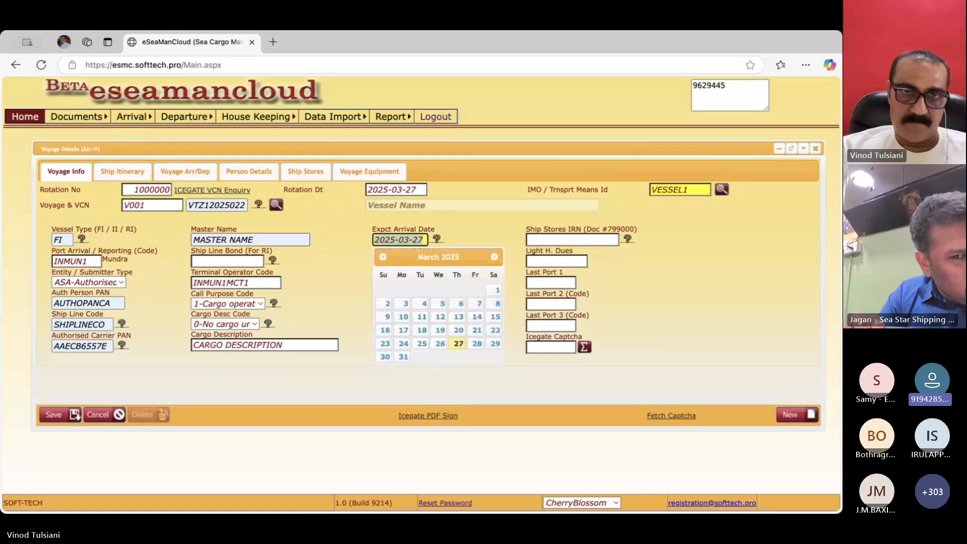
key(Tab)
key(Tab)
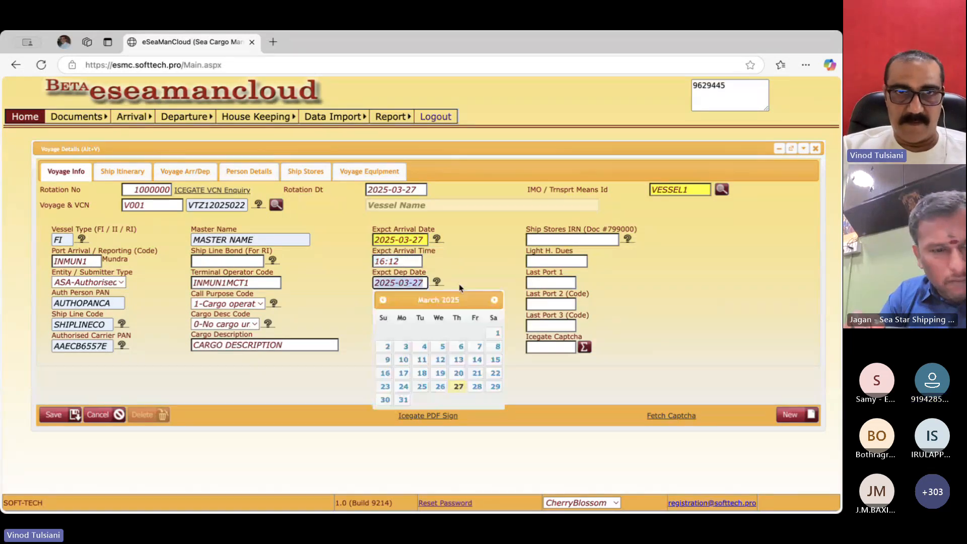
key(Tab)
key(Tab)
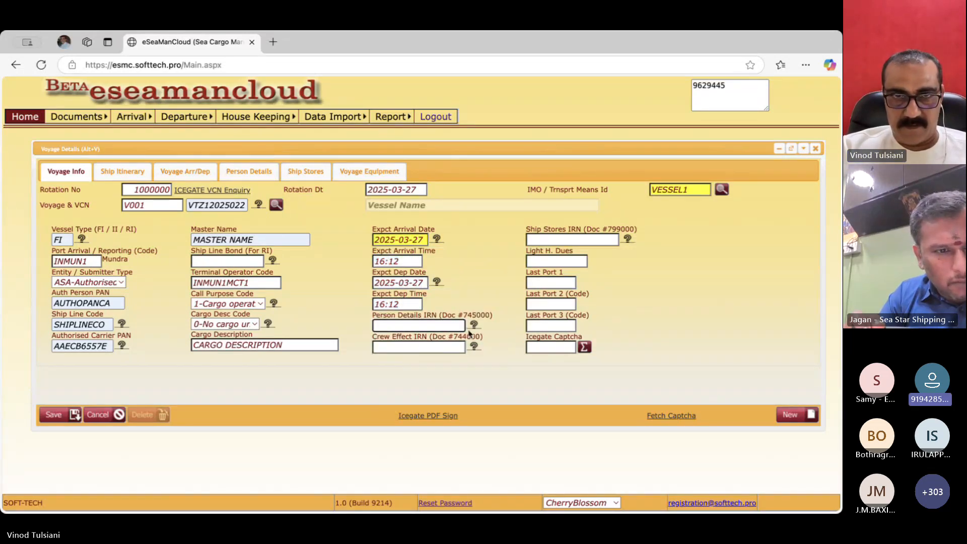
click(424, 325)
click(429, 363)
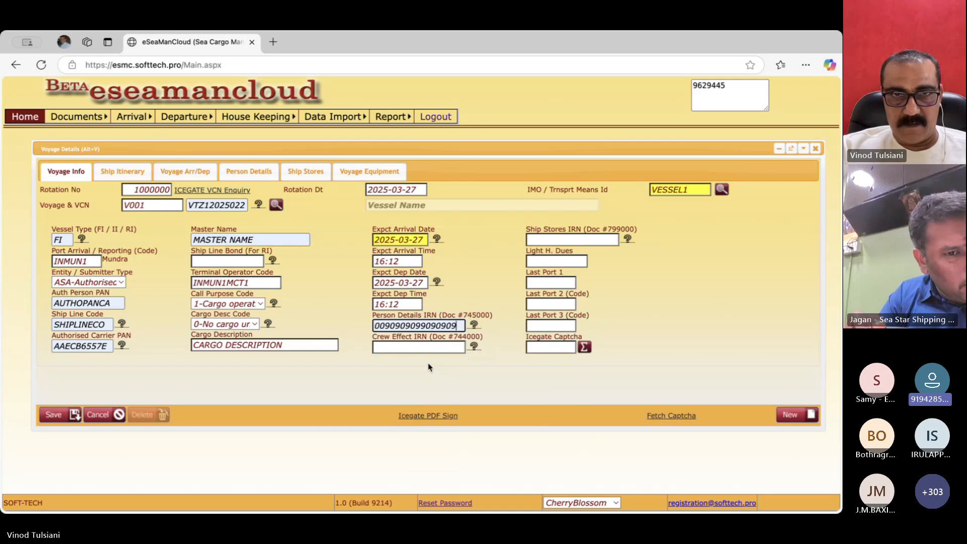
key(Tab)
click(422, 348)
click(431, 386)
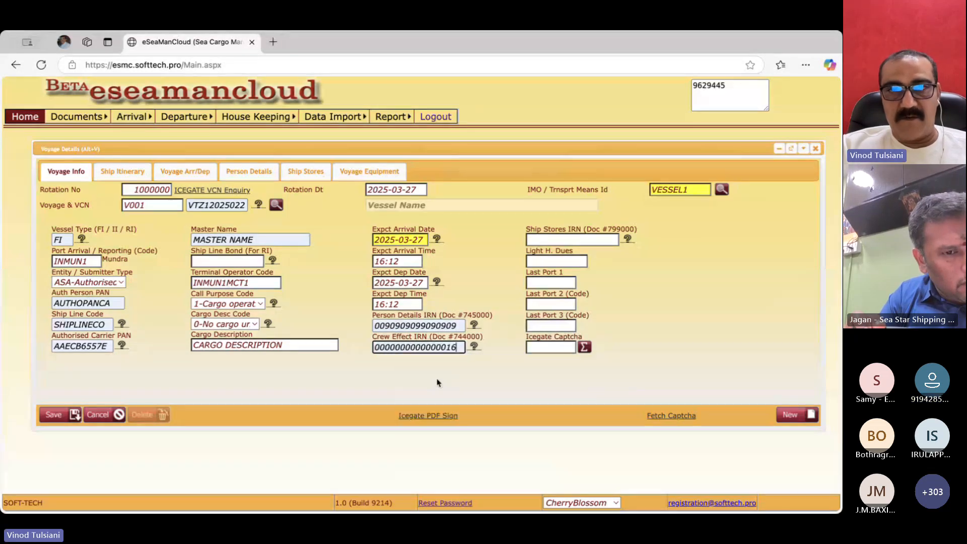
key(Tab)
click(579, 240)
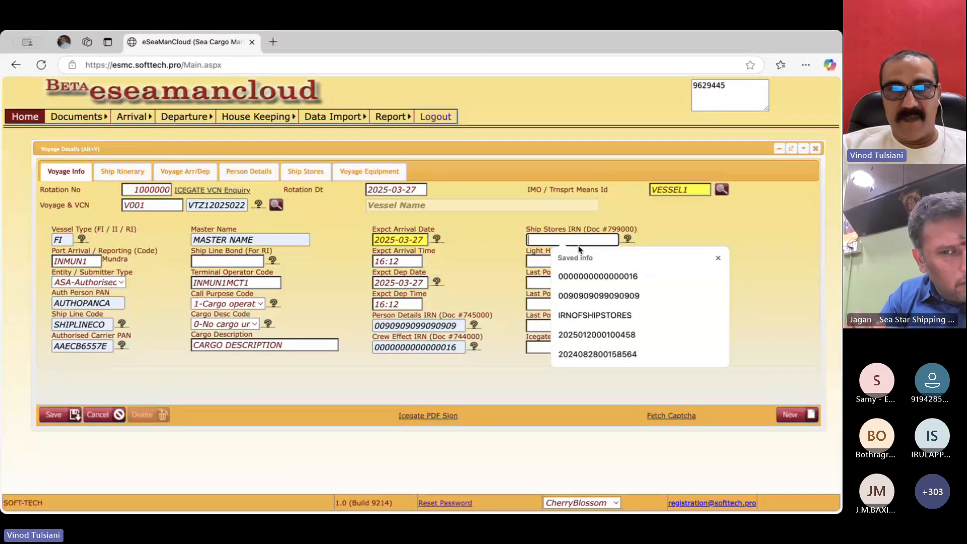
click(582, 276)
- Enter 0 as Light H. Dues and save the voyage info
key(Tab)
text(0)
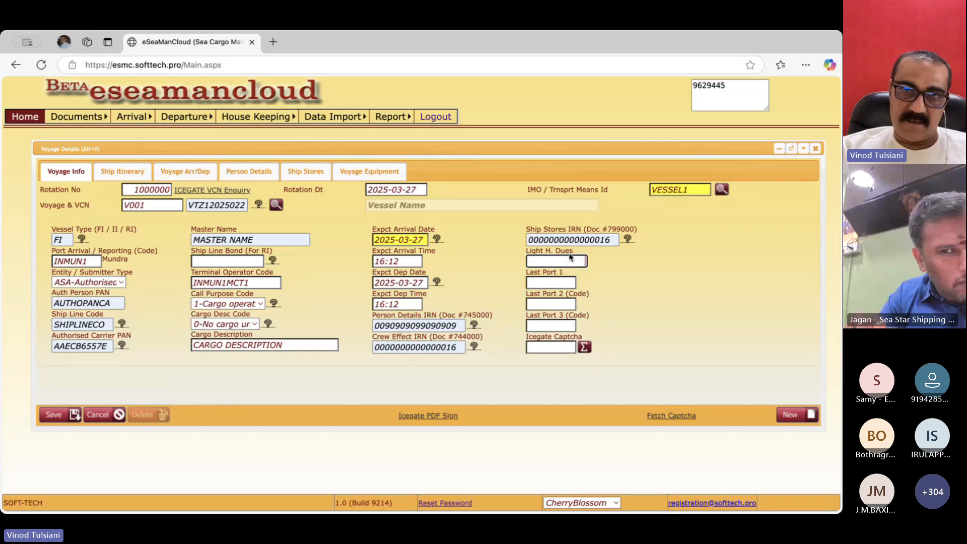
key(Tab)
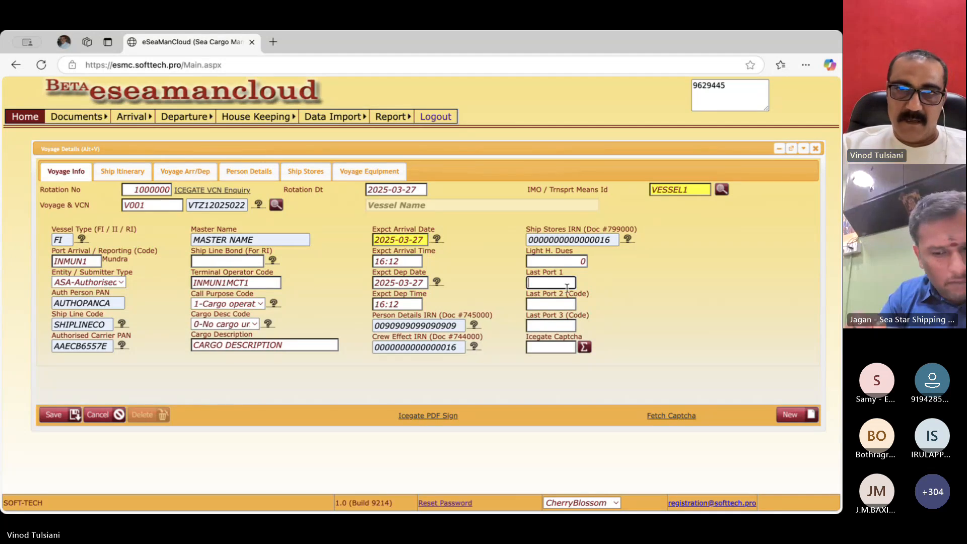
key(Tab)
key(Tab)
key(Tab)
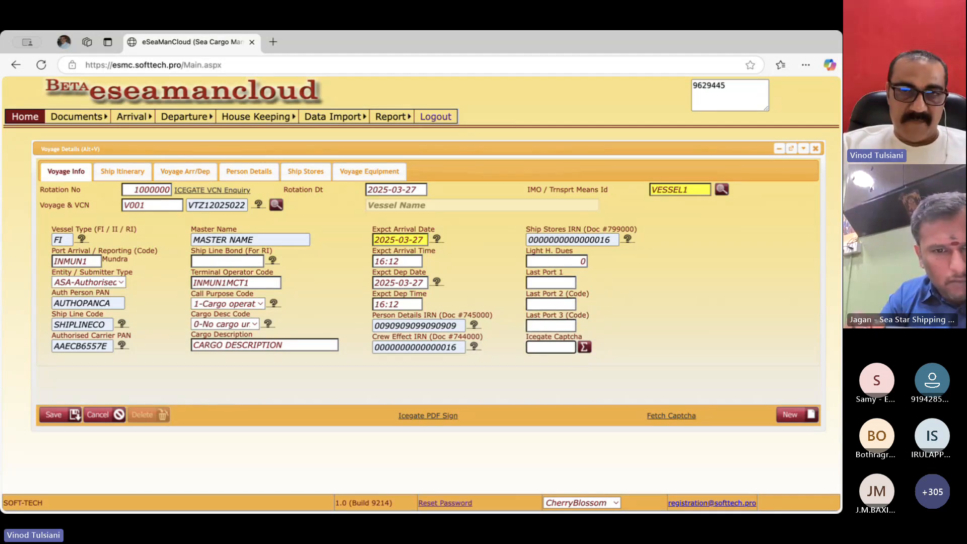
key(Tab)
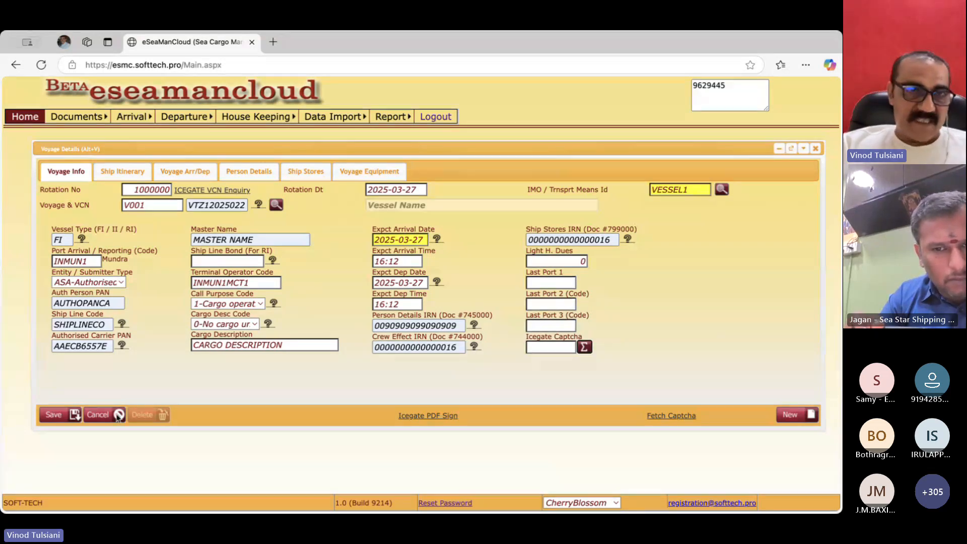
click(52, 415)
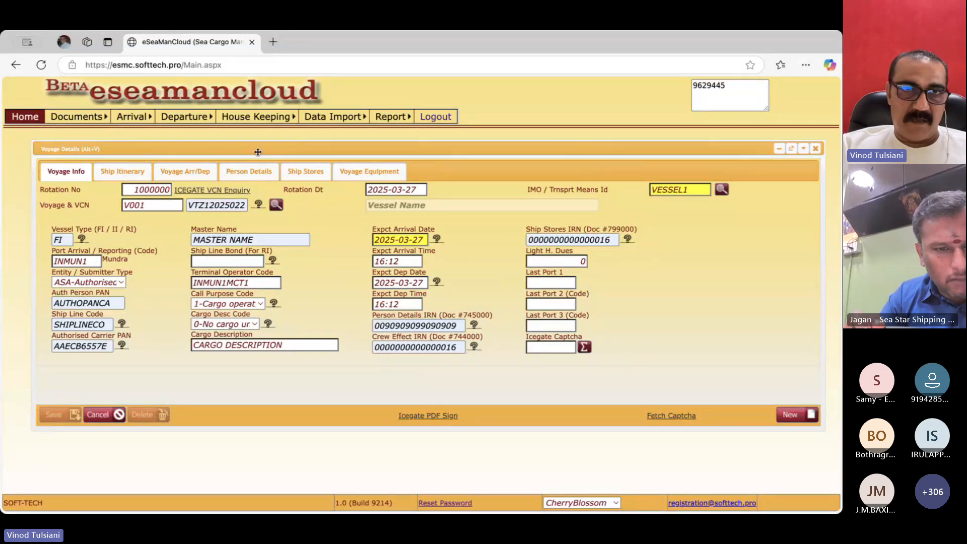
drag(260, 149, 268, 146)
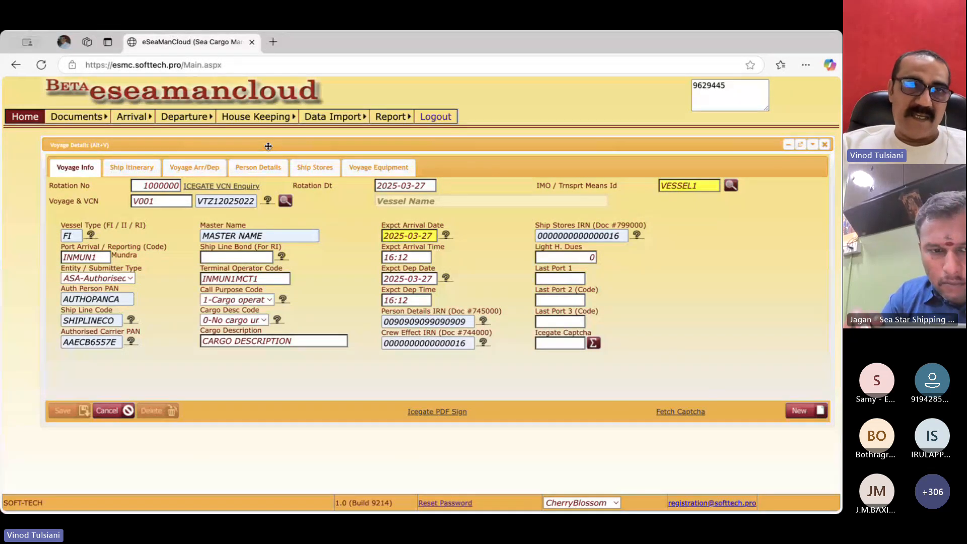
- Add itinerary port call AEJEA with sequence -1
click(135, 170)
click(81, 243)
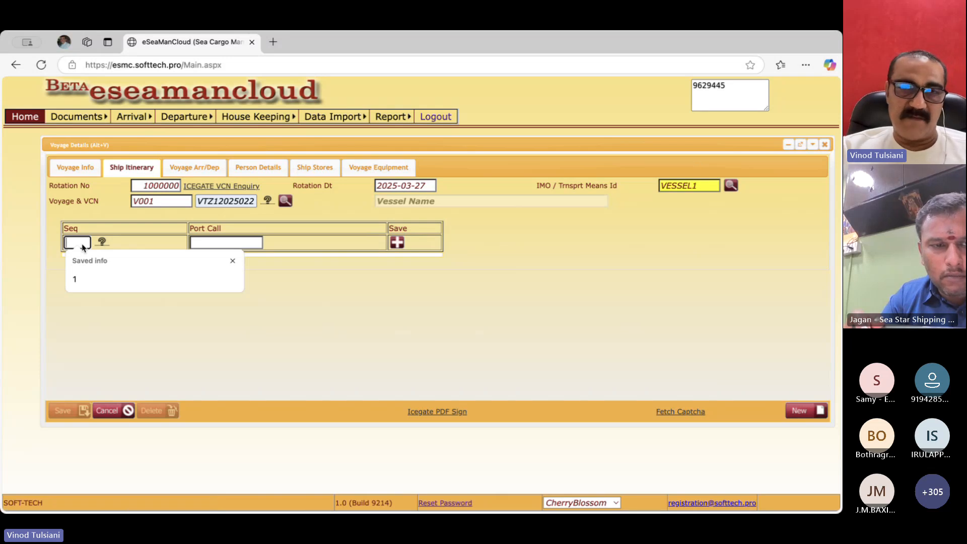
text(-1)
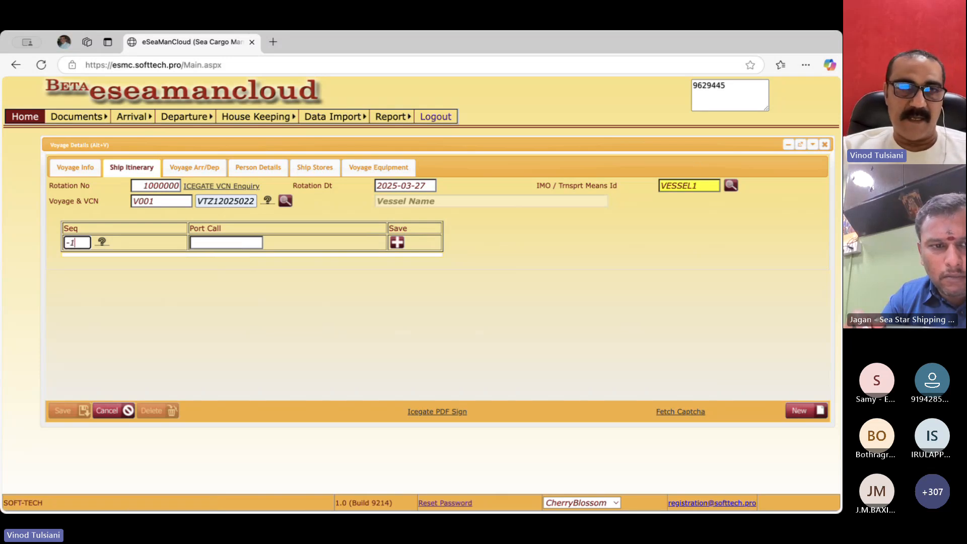
key(Tab)
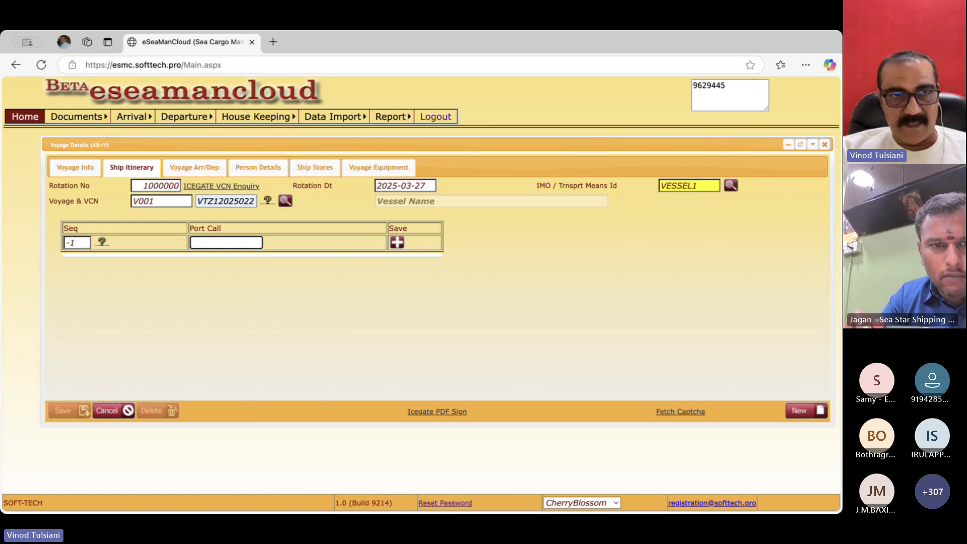
text(AE)
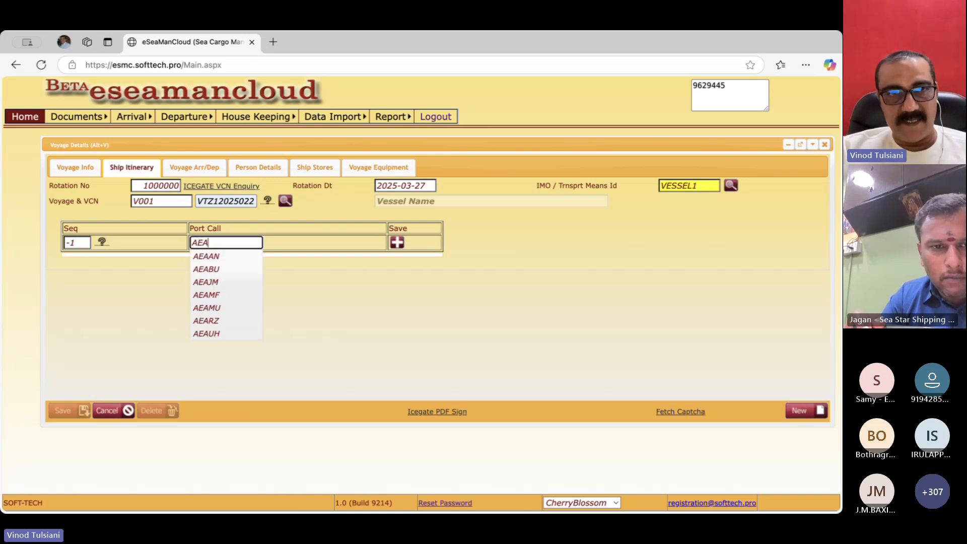
text(JEA)
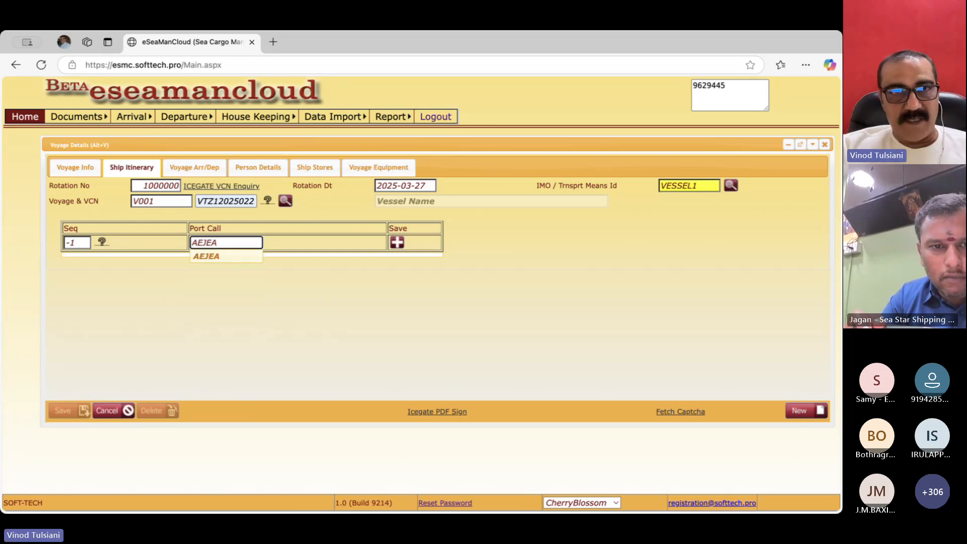
key(Return)
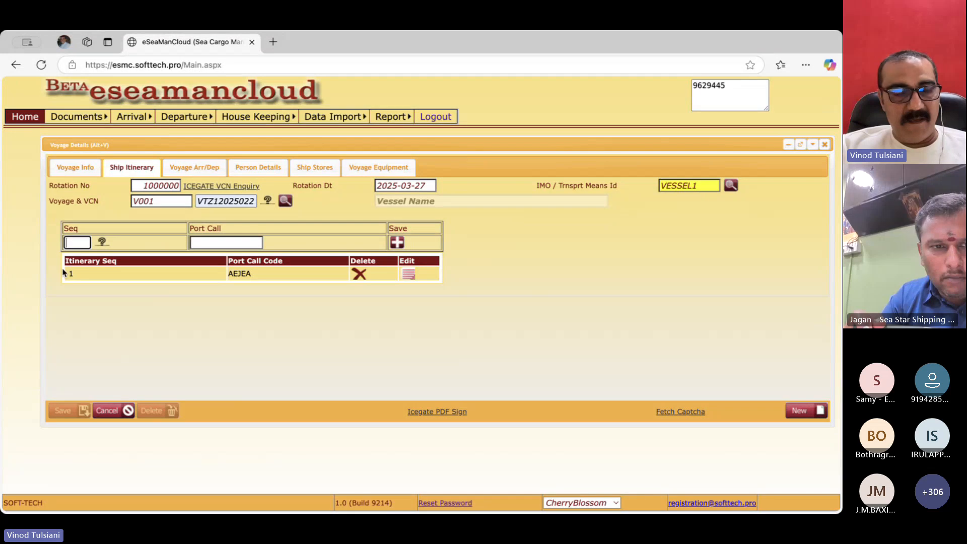
- Add itinerary port calls INMUN1 (sequence 0) and LKCMB (sequence 1)
click(71, 170)
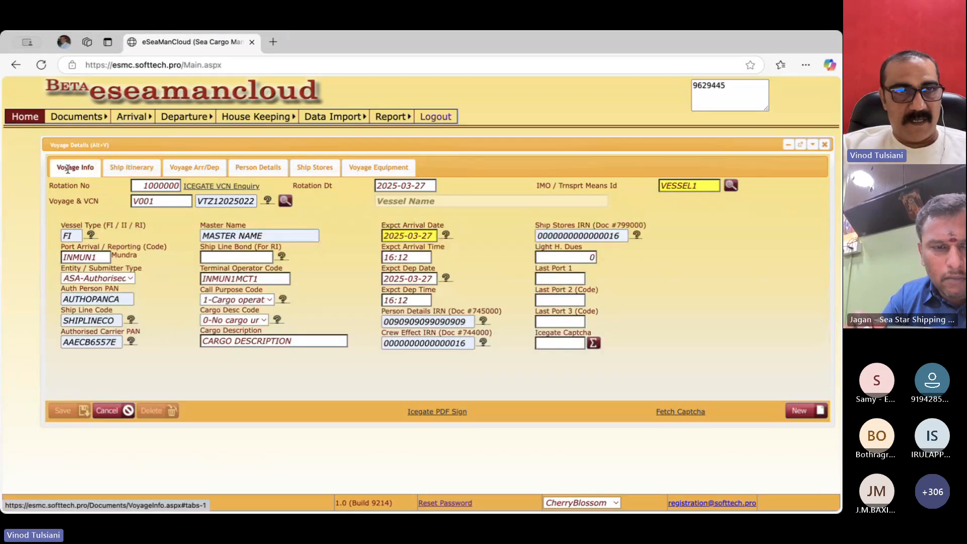
click(144, 169)
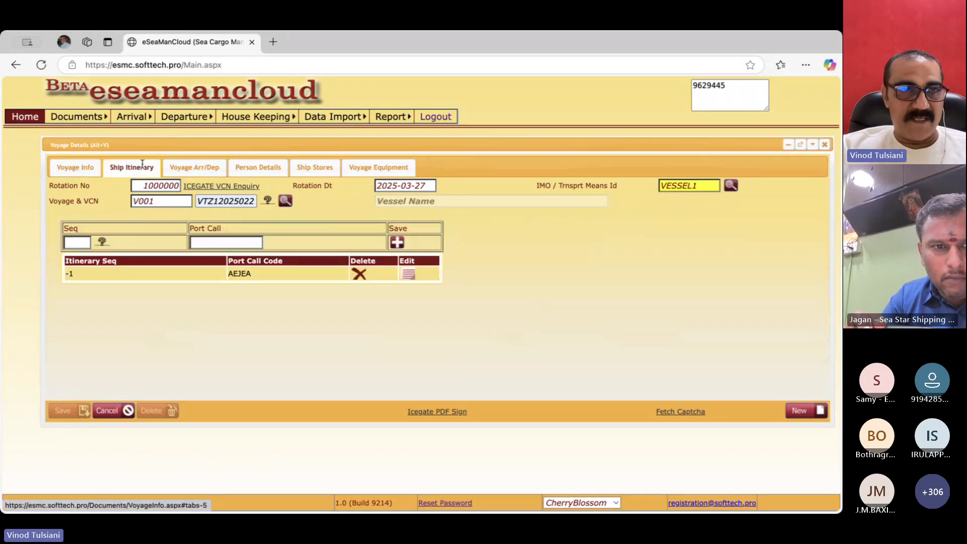
click(77, 242)
text(0)
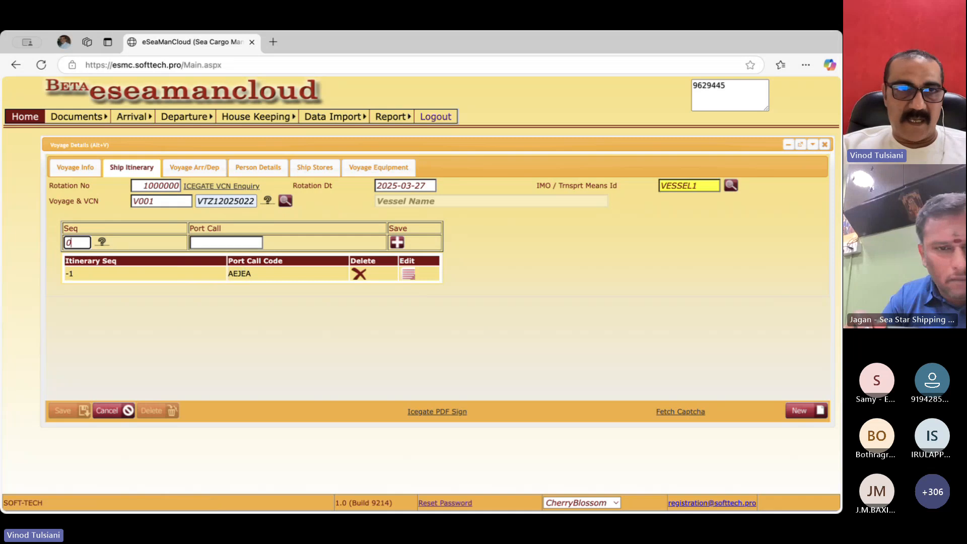
key(Tab)
text(INMUN1)
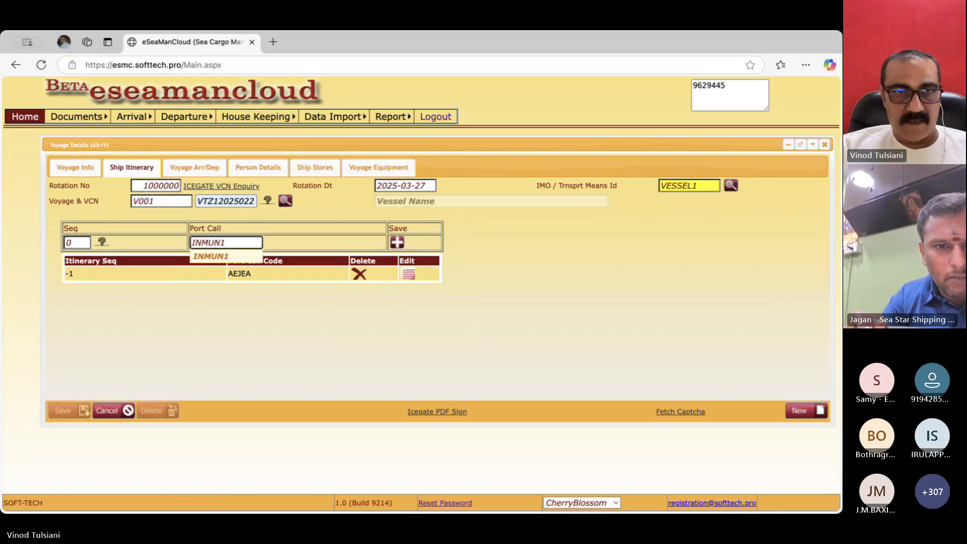
key(Tab)
key(Return)
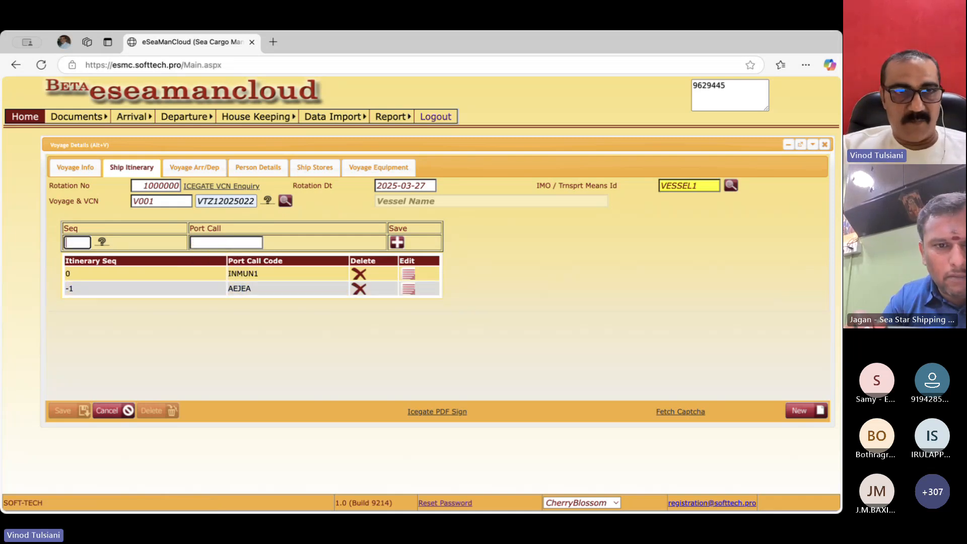
text(1)
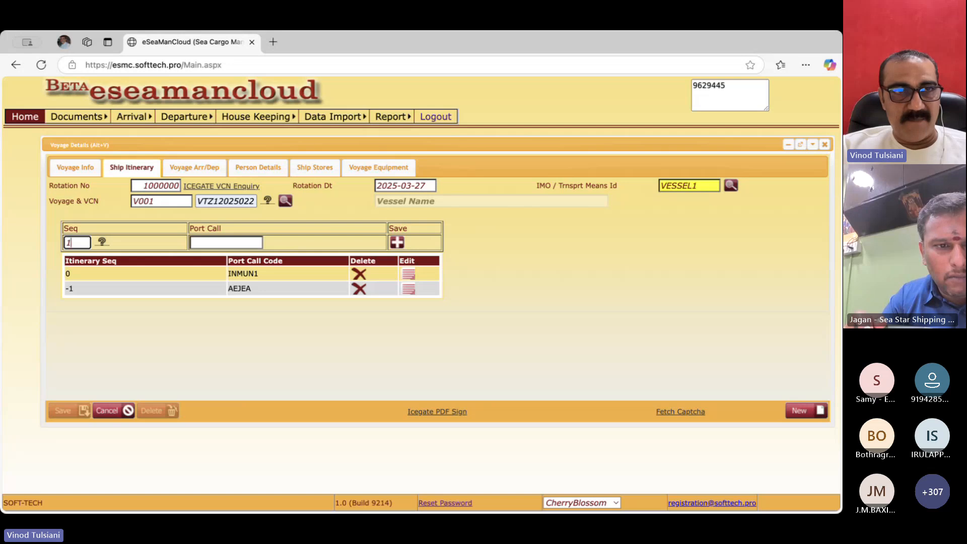
key(Tab)
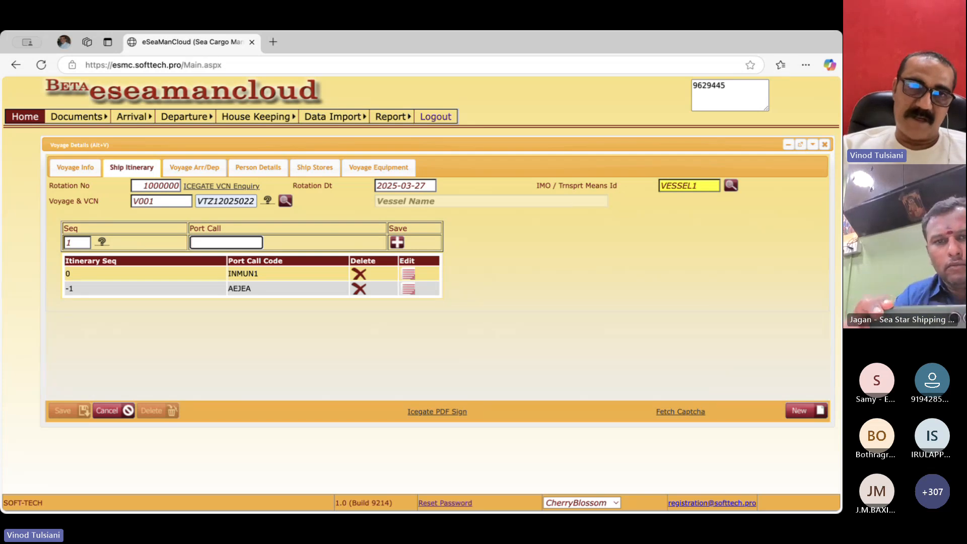
text(LKCMB)
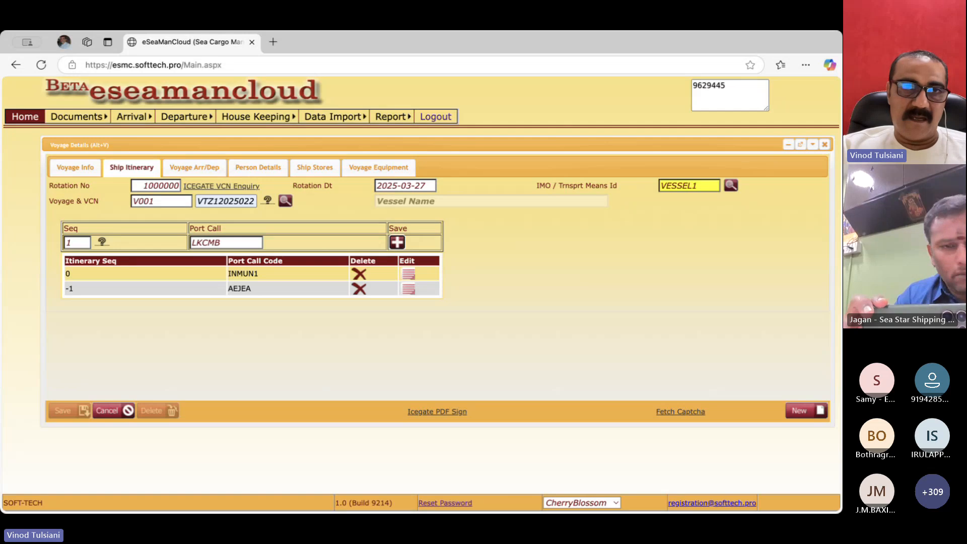
key(Return)
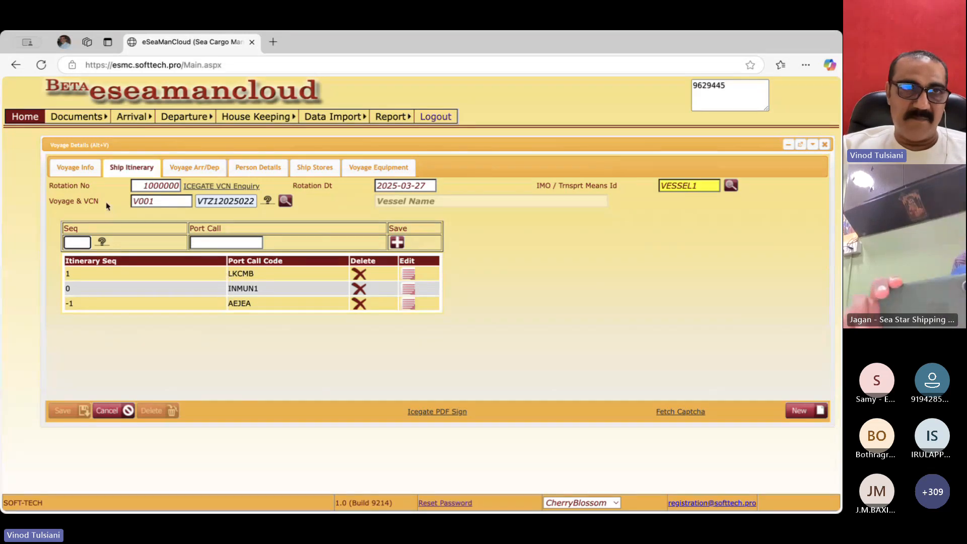
- Review the voyage info and itinerary, then close the Voyage Details window
click(76, 167)
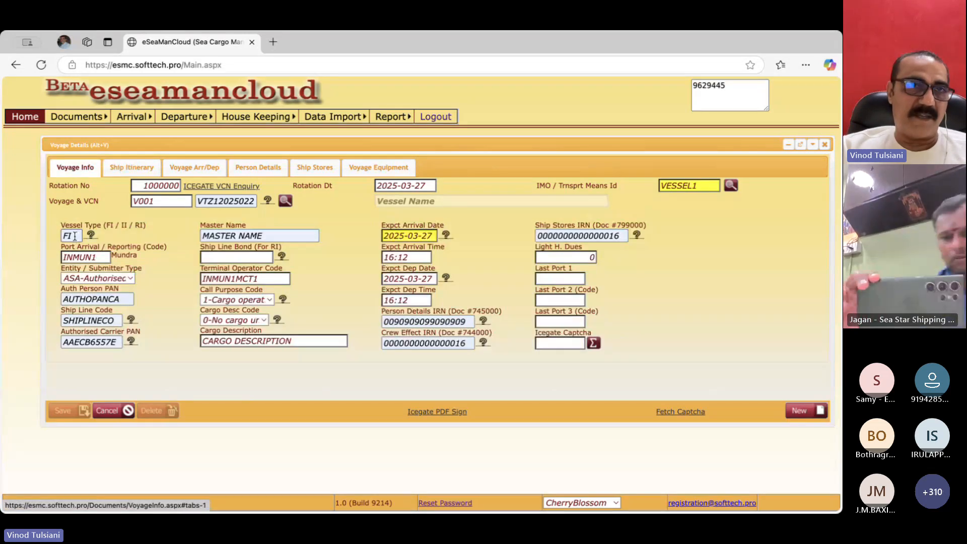
right_click(224, 146)
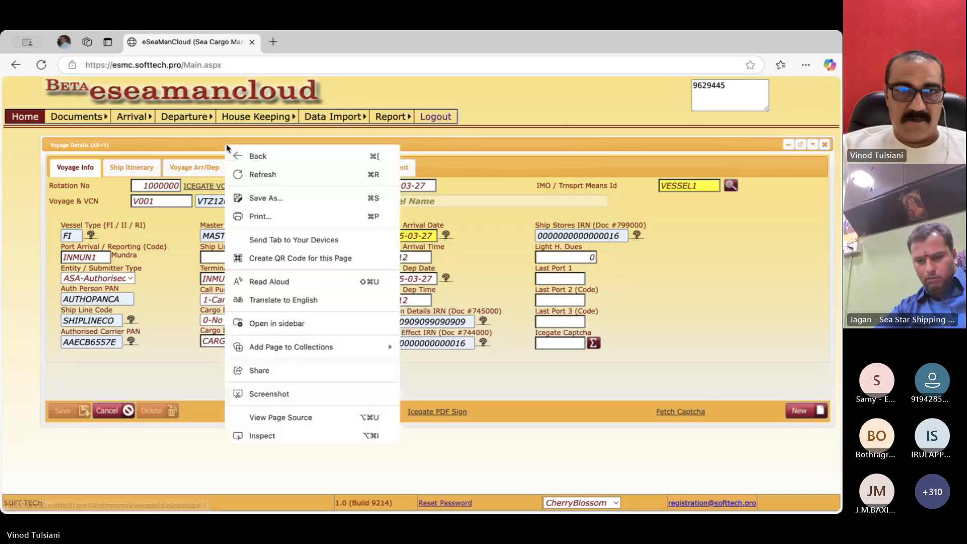
click(211, 152)
click(131, 167)
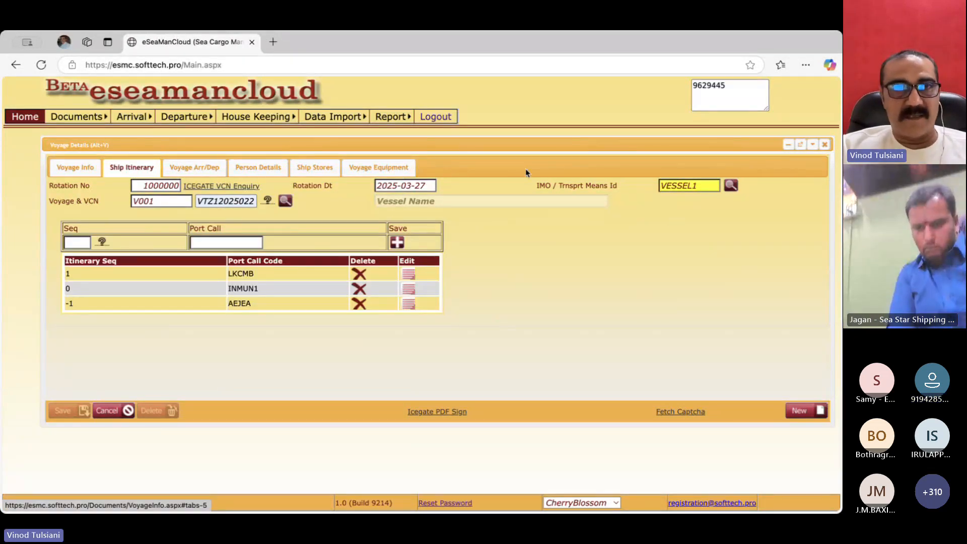
double_click(689, 185)
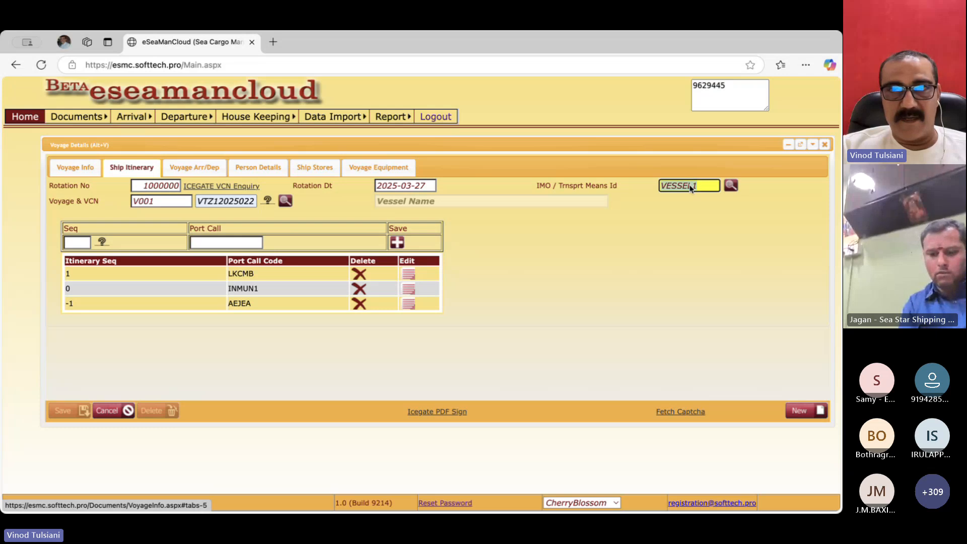
click(825, 146)
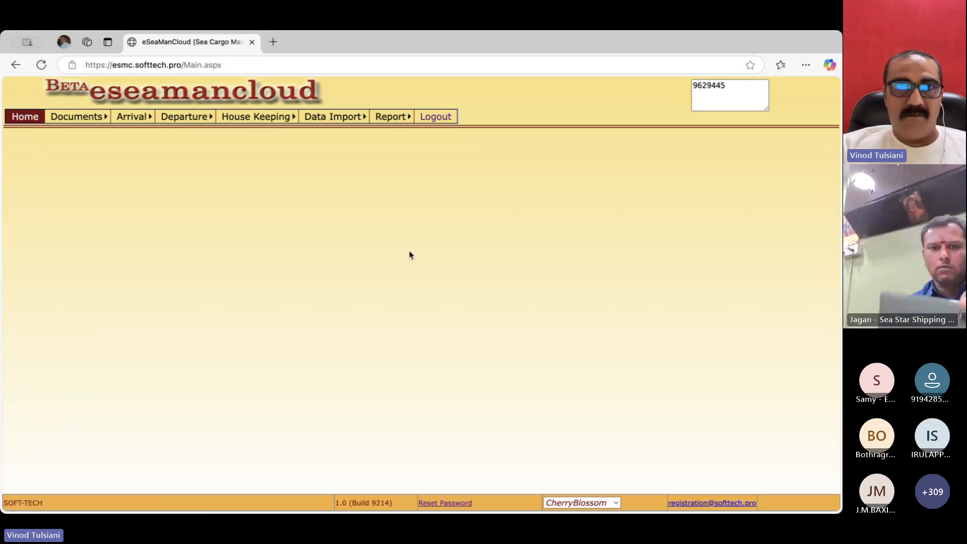
- Open Report > Generate SDM (Departure) and run a first validation
key(super+Tab)
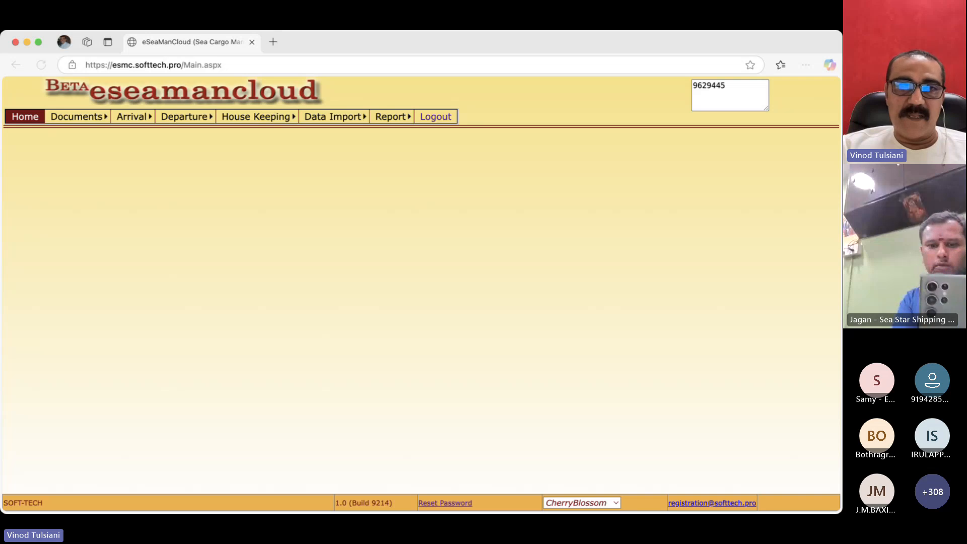
click(163, 248)
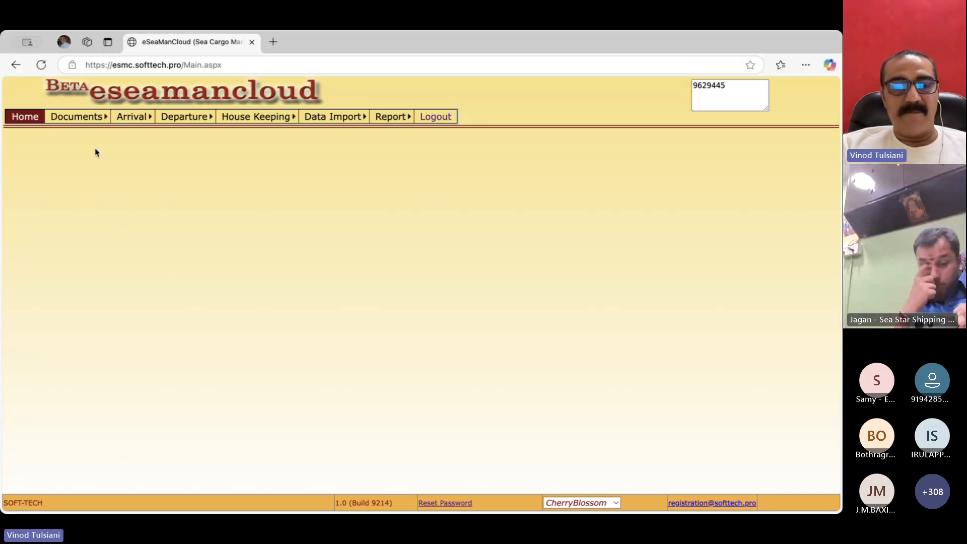
mouse_move(83, 118)
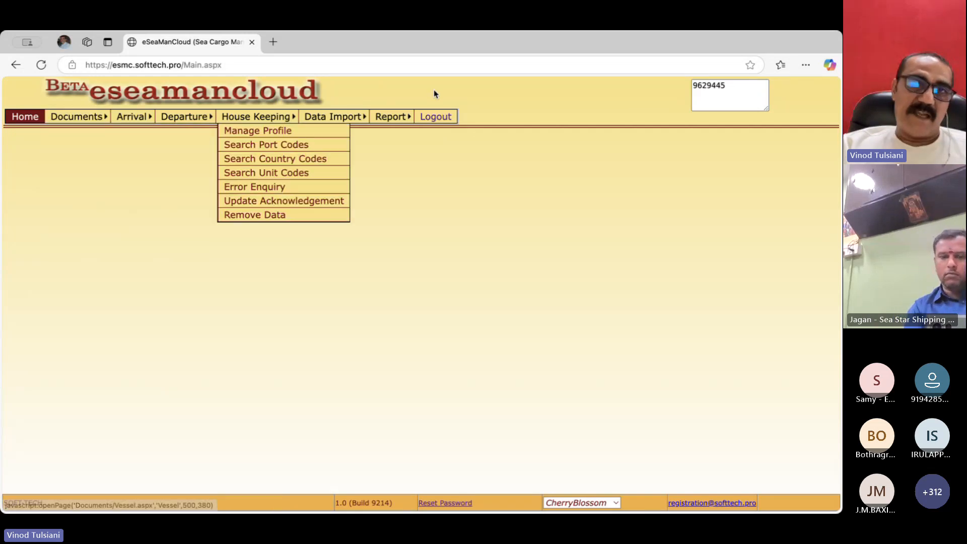
mouse_move(390, 117)
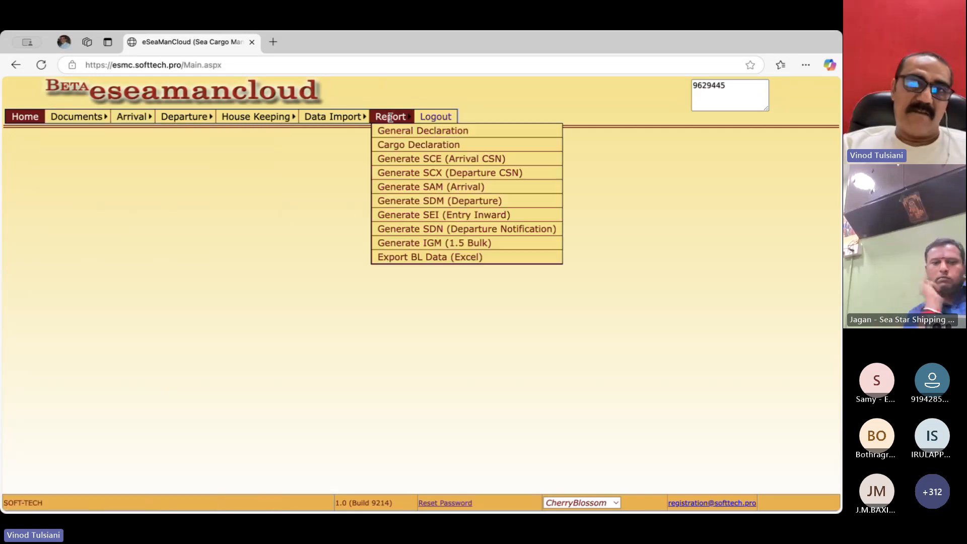
click(416, 202)
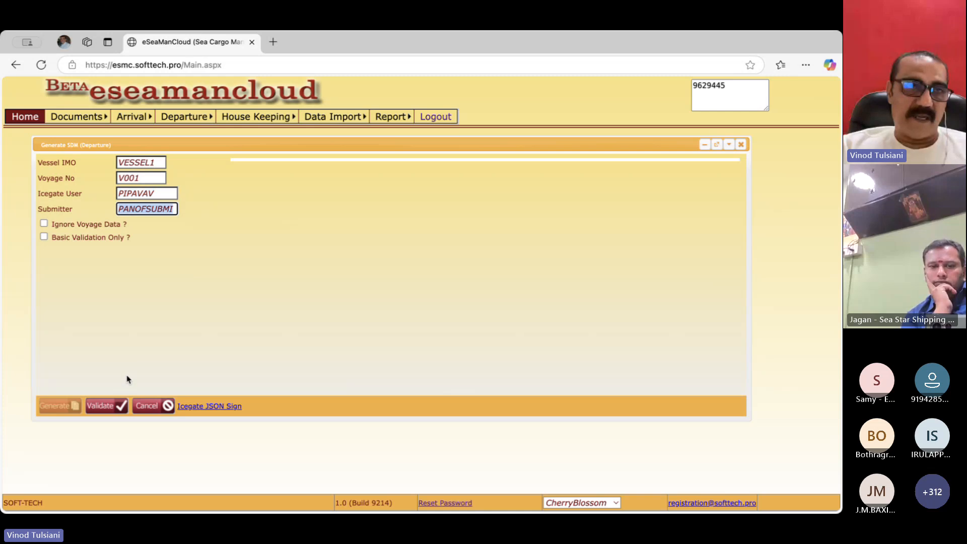
click(111, 409)
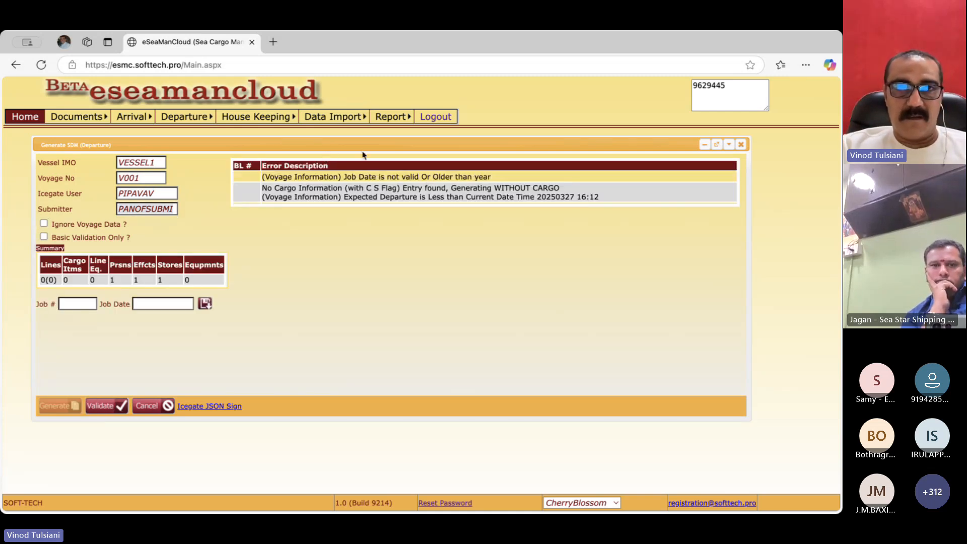
- Set Job # to 1 and job date to 27 March 2025, then validate successfully
drag(362, 150, 434, 165)
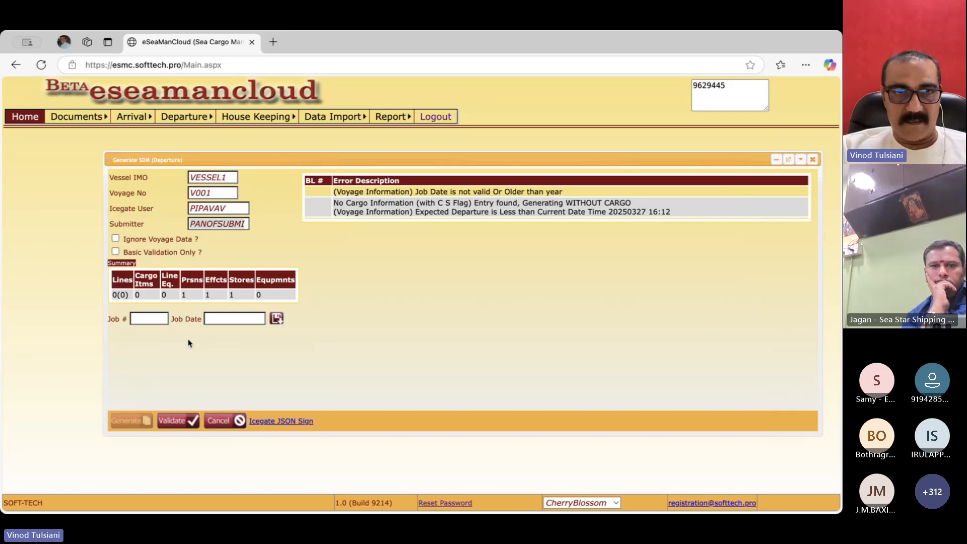
click(161, 318)
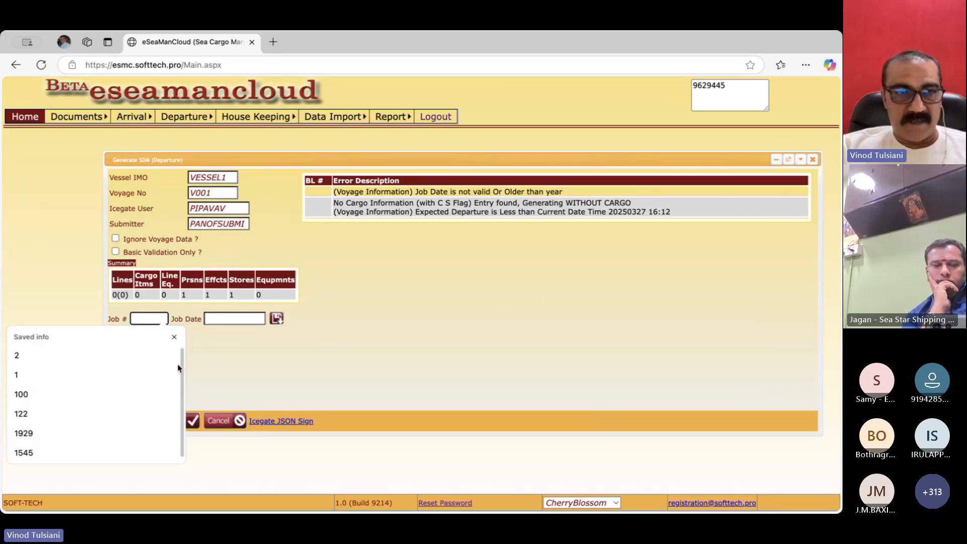
click(94, 374)
click(233, 318)
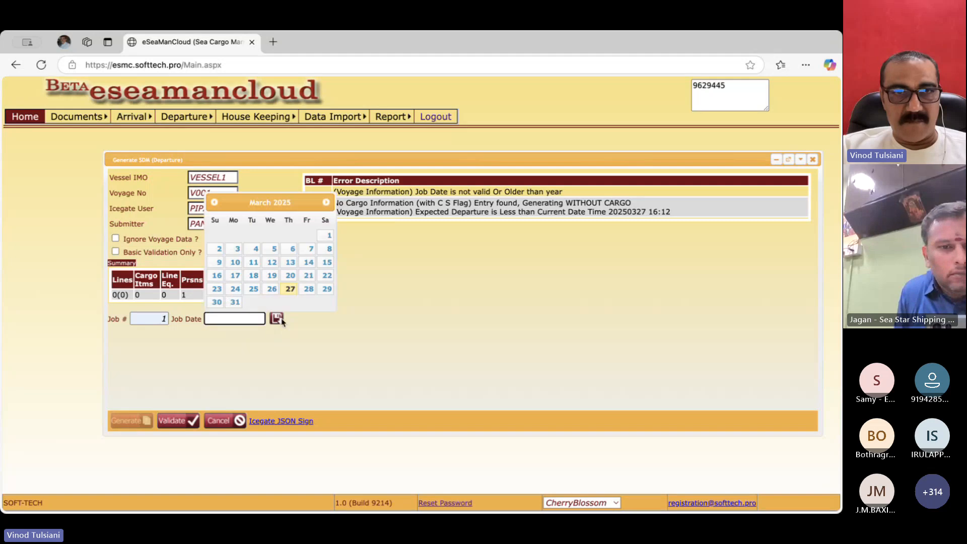
click(290, 289)
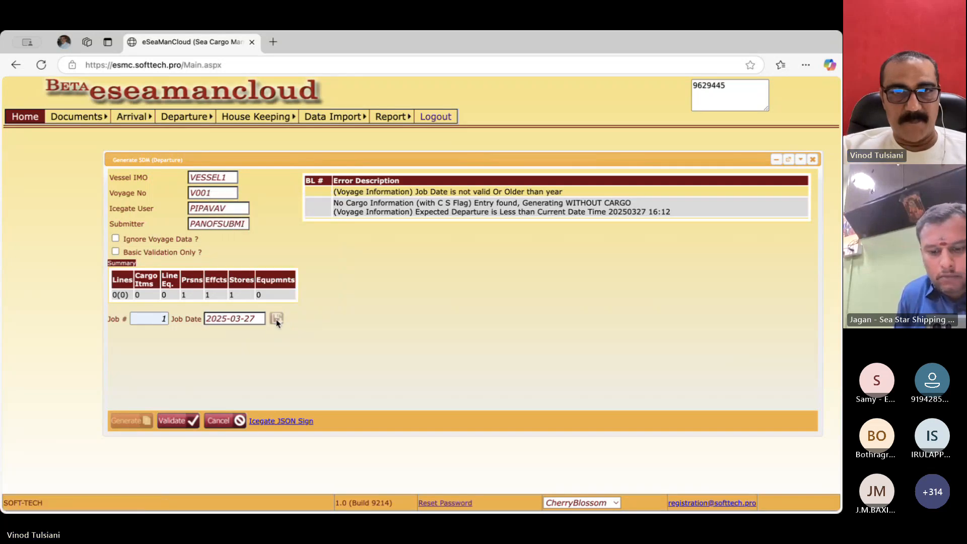
click(181, 425)
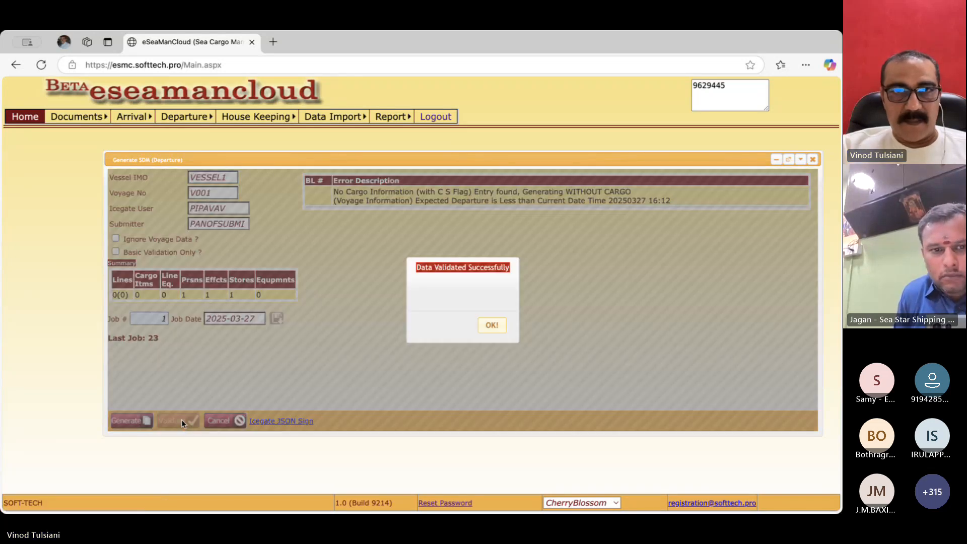
click(492, 325)
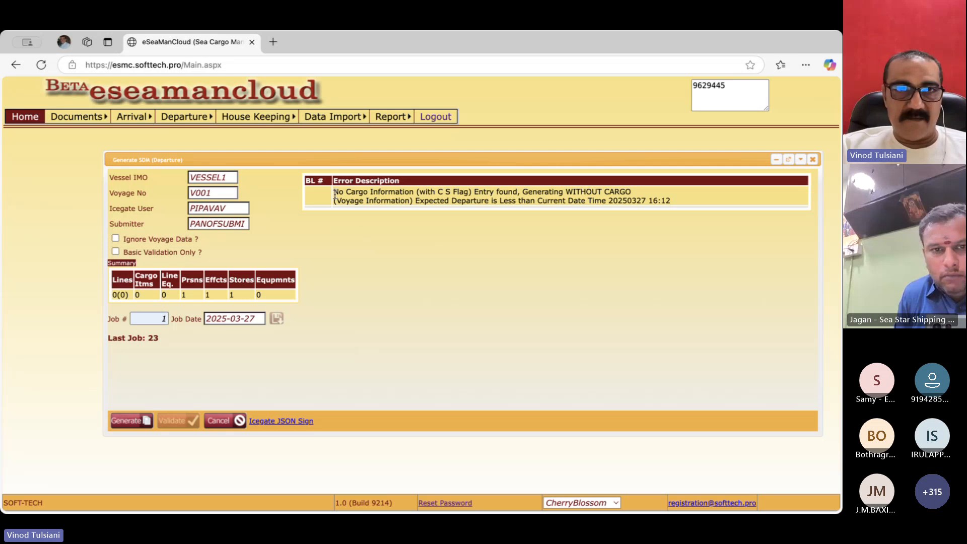
- Highlight the no-cargo and expected-departure warning lines in the Generate SDM window
drag(334, 191, 633, 196)
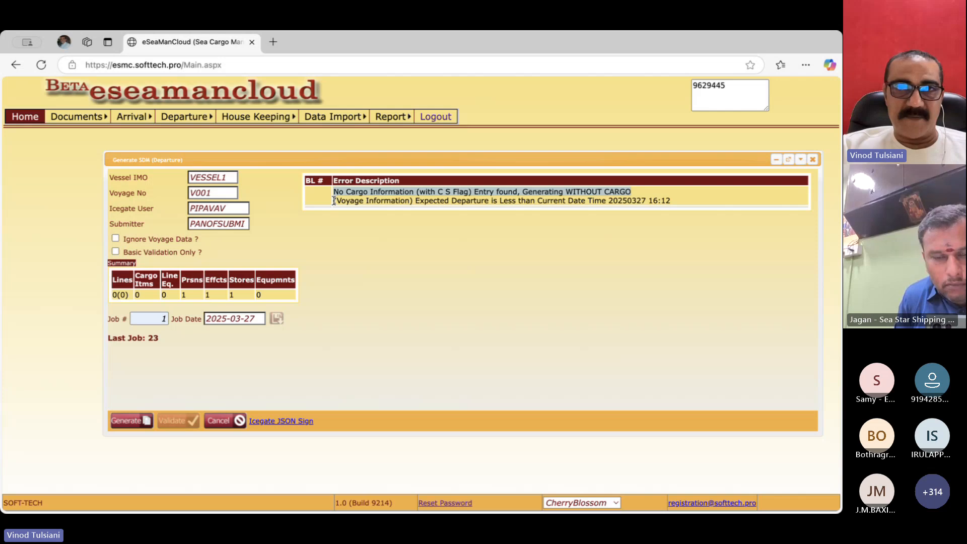
drag(333, 201, 672, 201)
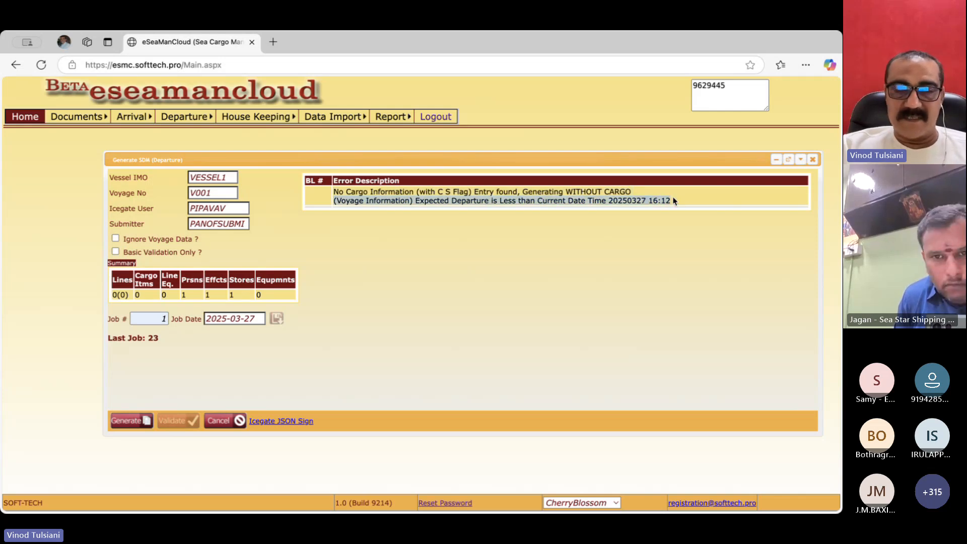
click(638, 205)
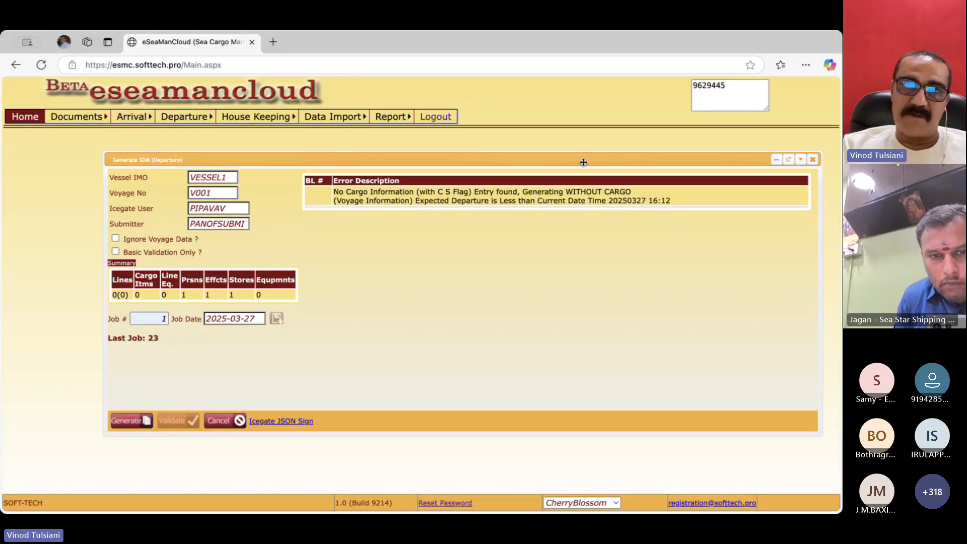
- Shift the Generate SDM (Departure) window left, then close it
drag(581, 159, 575, 160)
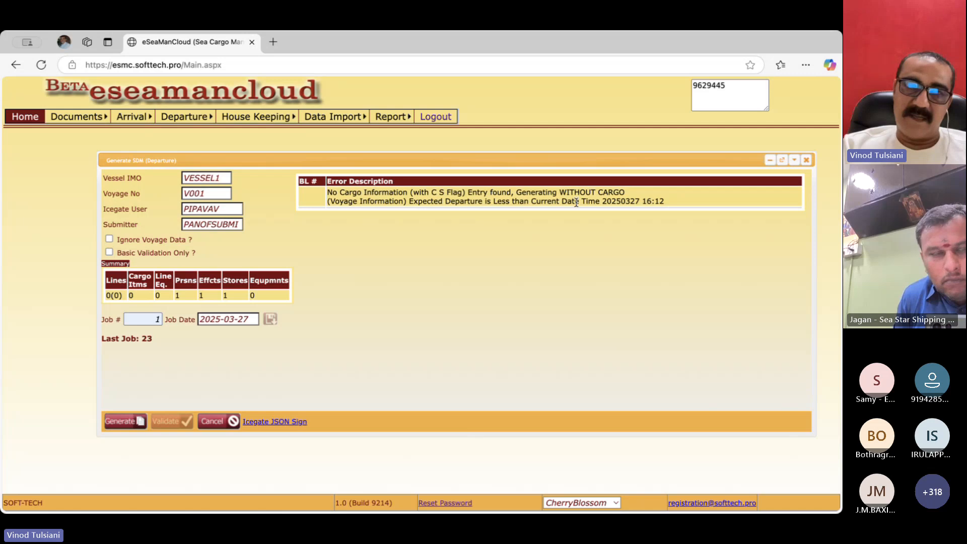
drag(550, 159, 546, 159)
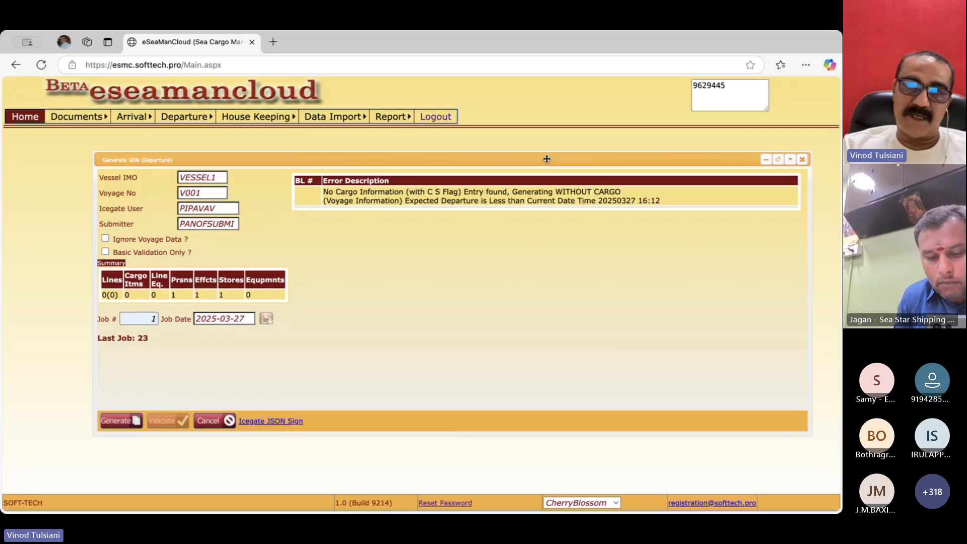
drag(485, 159, 481, 162)
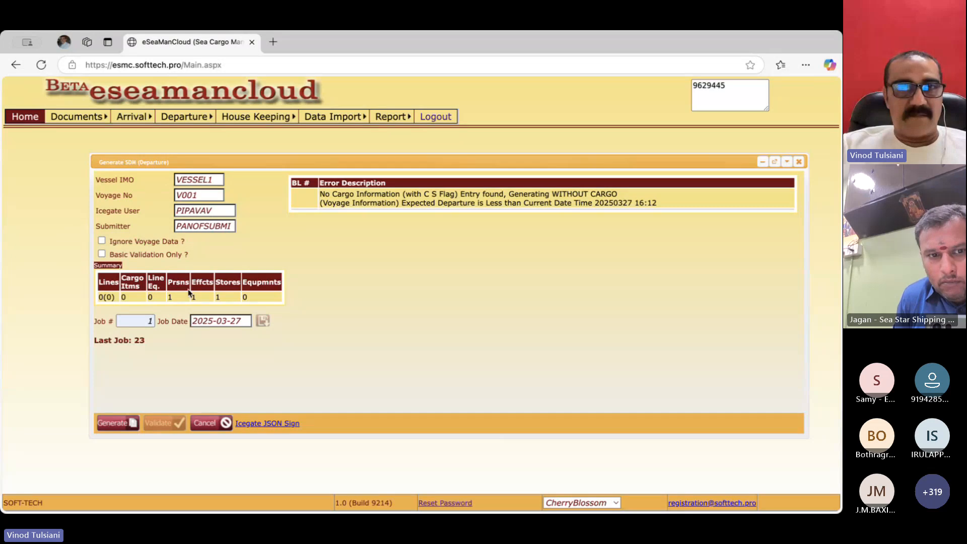
drag(348, 163, 343, 157)
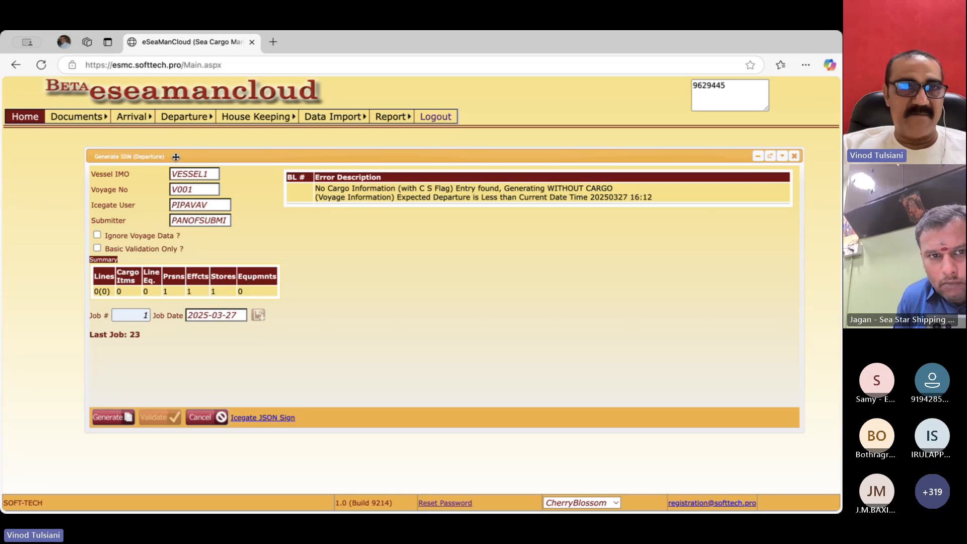
drag(176, 157, 170, 157)
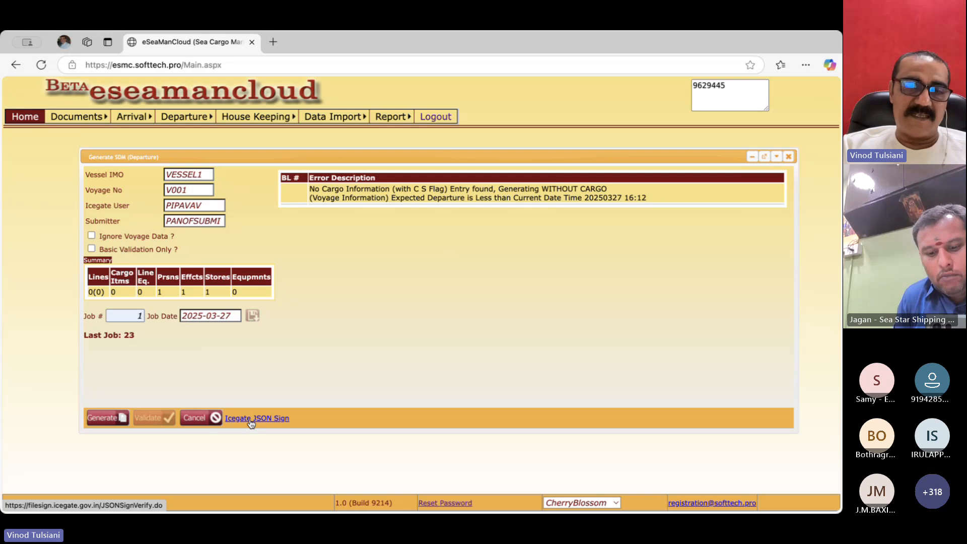
click(789, 157)
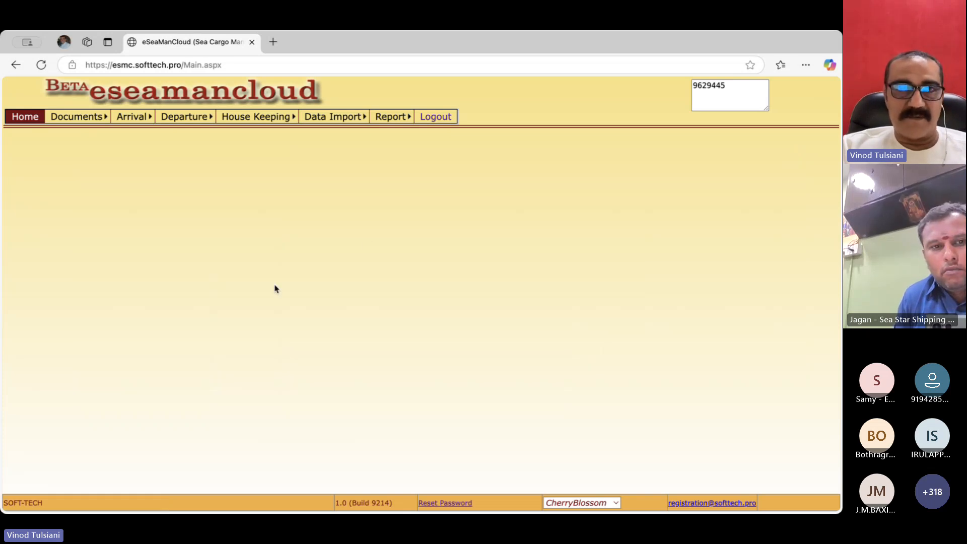
- Return to the browser and show the Documents dropdown with Coastal Cargo and Transit Cargo (FROB)
key(super+Tab)
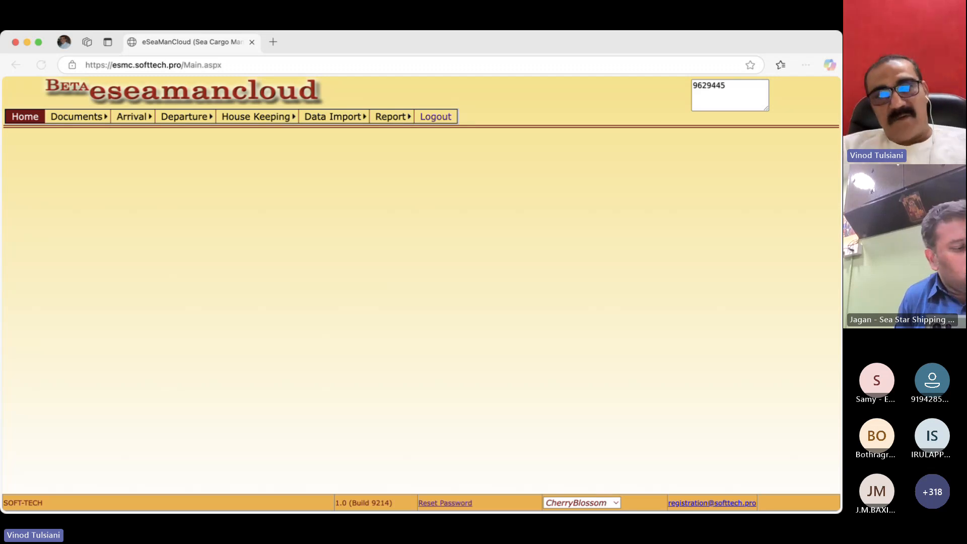
click(352, 381)
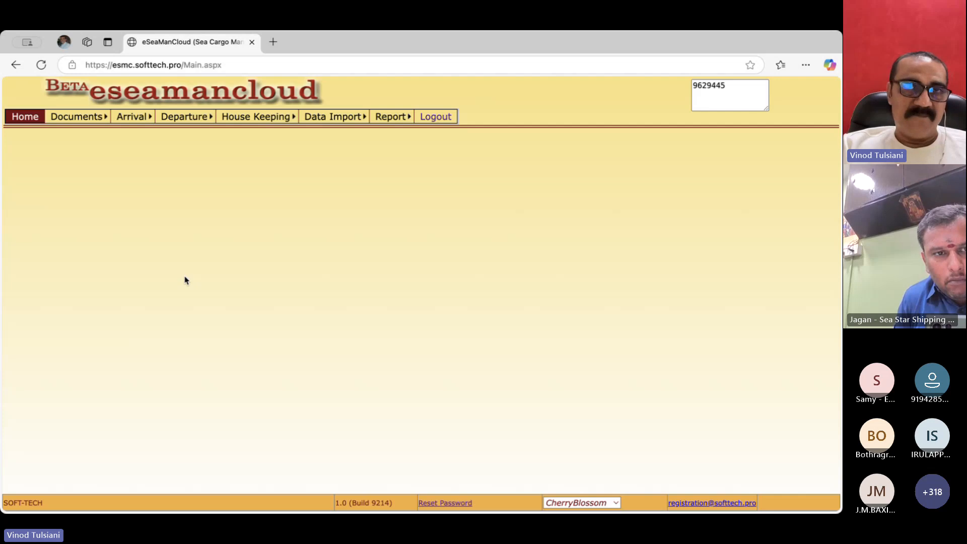
mouse_move(79, 118)
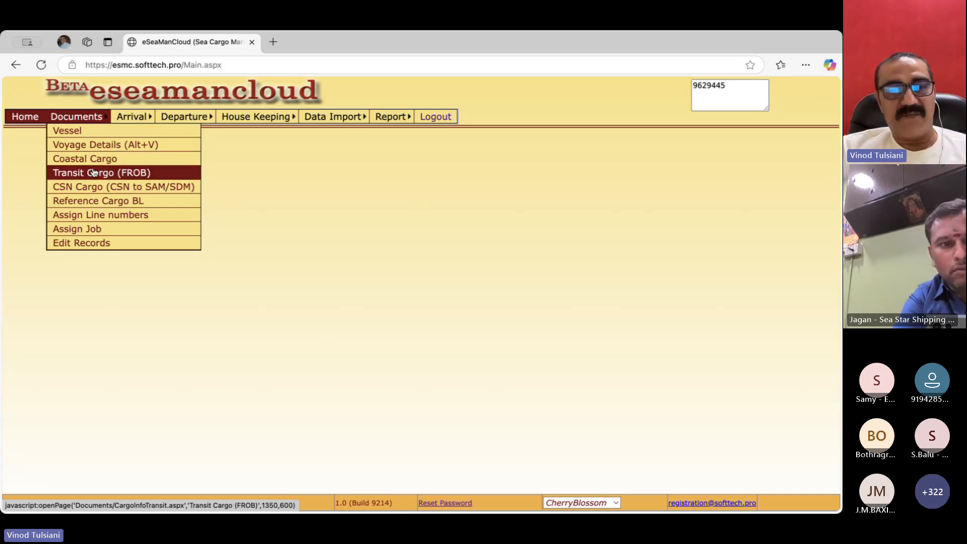
- Choose Documents > Transit Cargo (FROB), then switch to the SDM/SCX departure agenda PDF
click(94, 172)
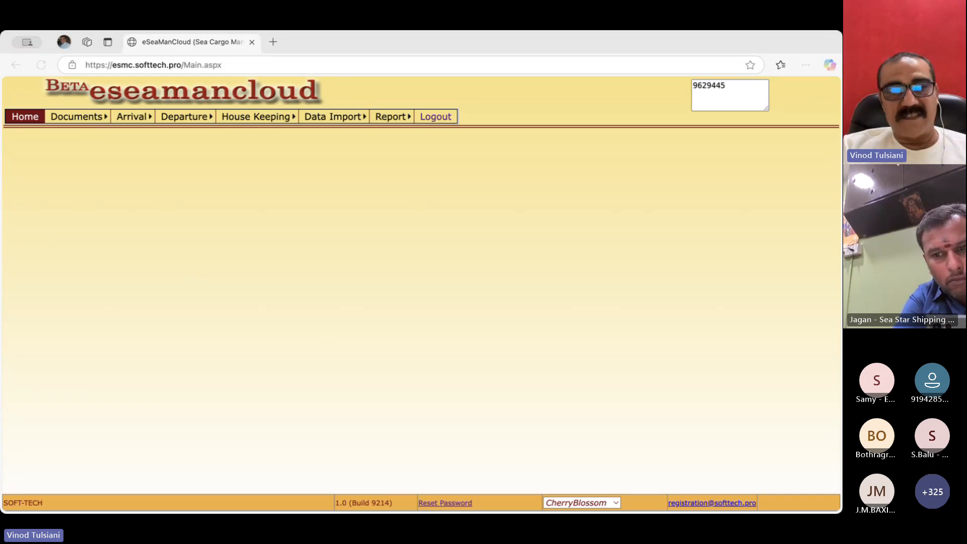
click(267, 359)
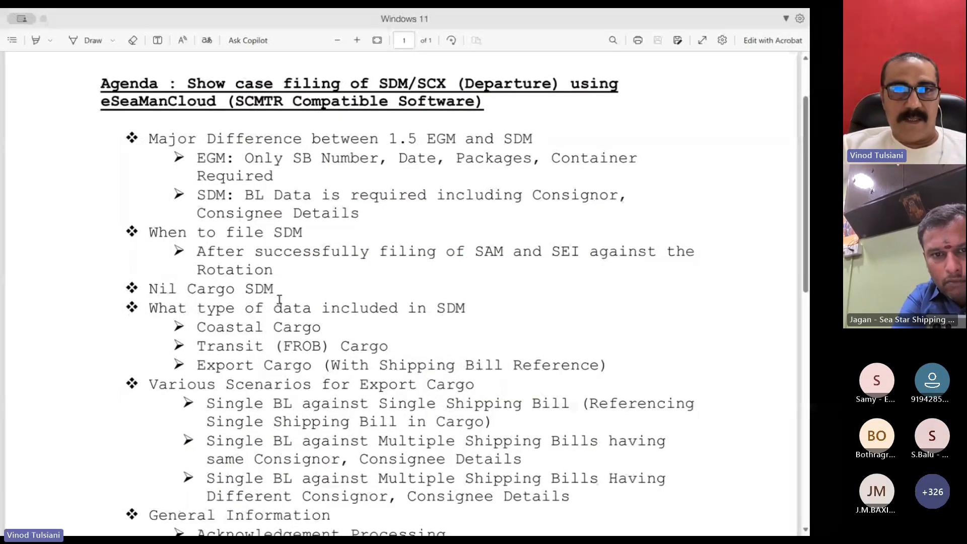
scroll(279, 299, down, 3)
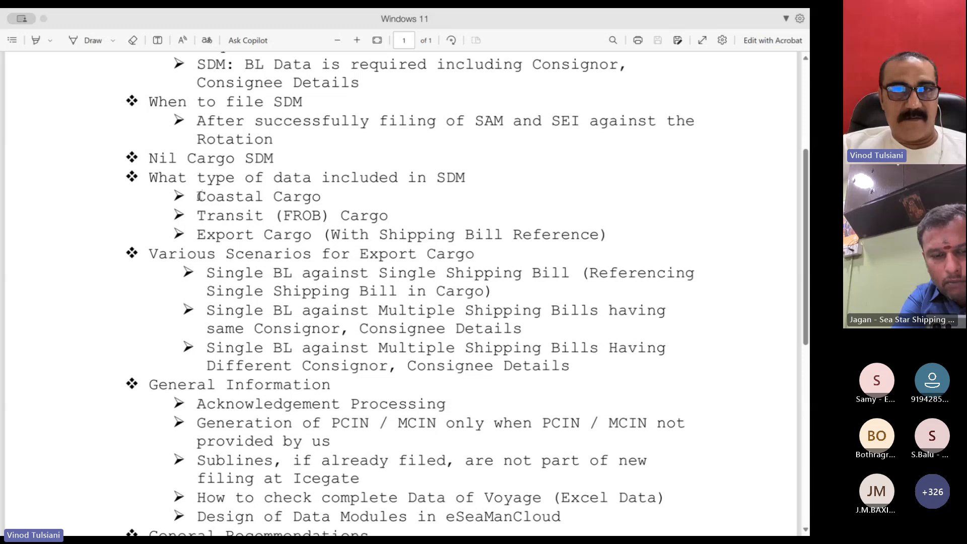
drag(199, 196, 381, 210)
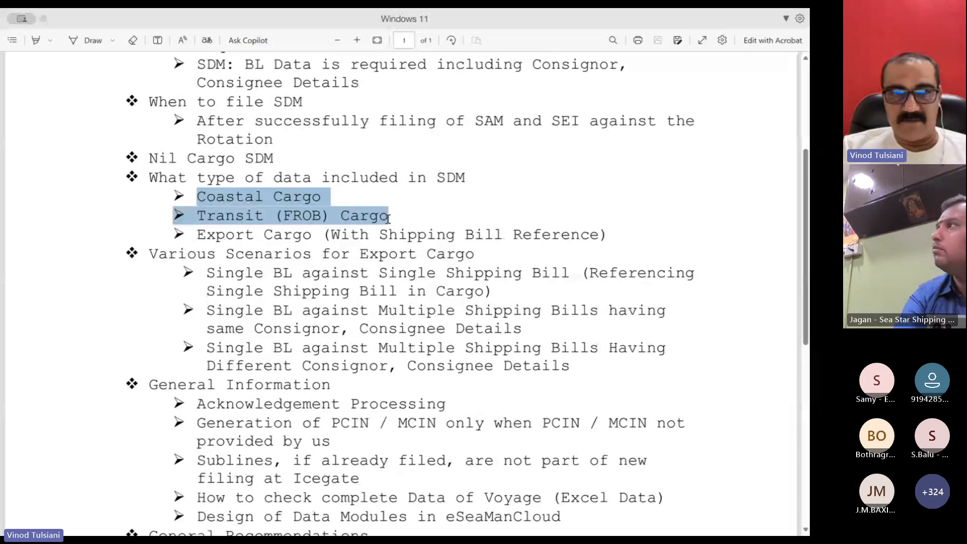
drag(388, 218, 608, 234)
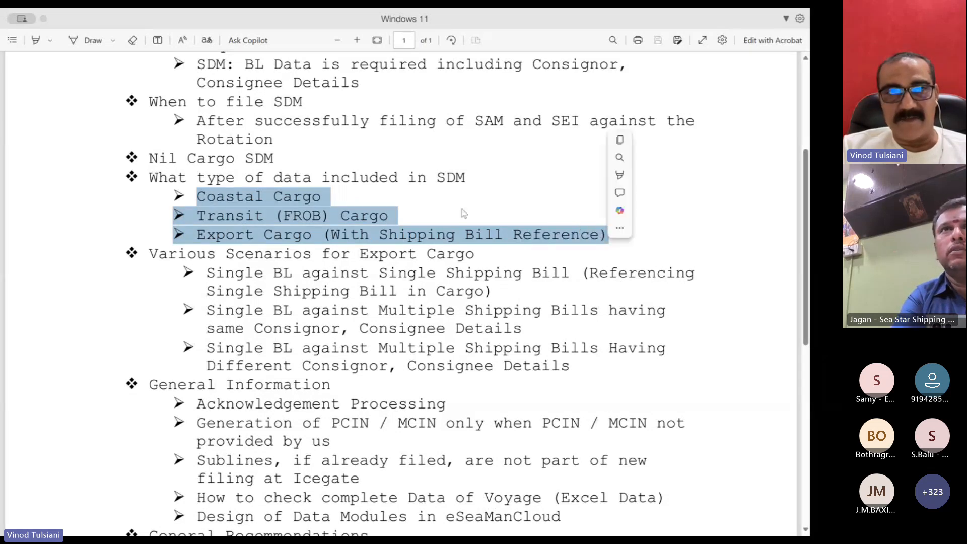
click(459, 212)
scroll(327, 216, down, 3)
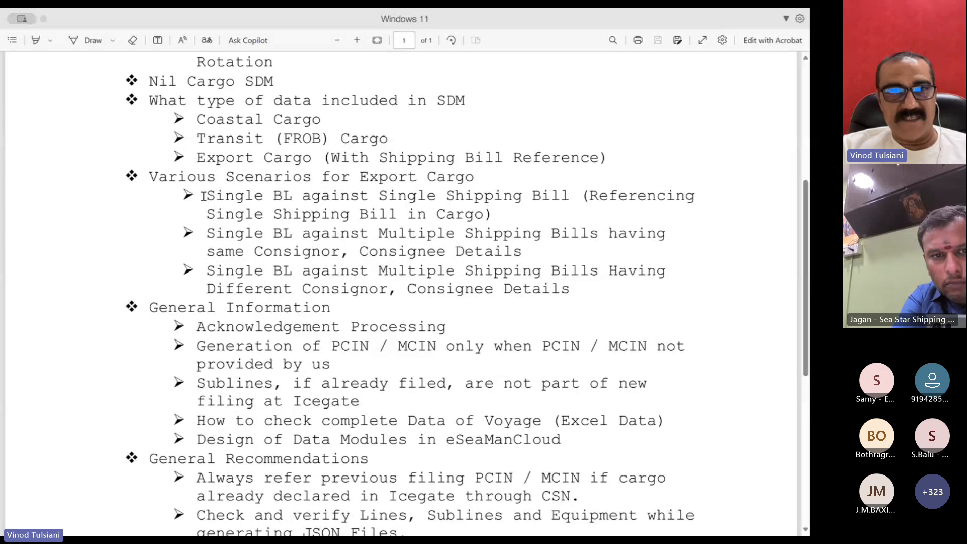
- Highlight each Single BL export scenario in the agenda, including single shipping bill and same consignor/consignee
drag(204, 195, 500, 213)
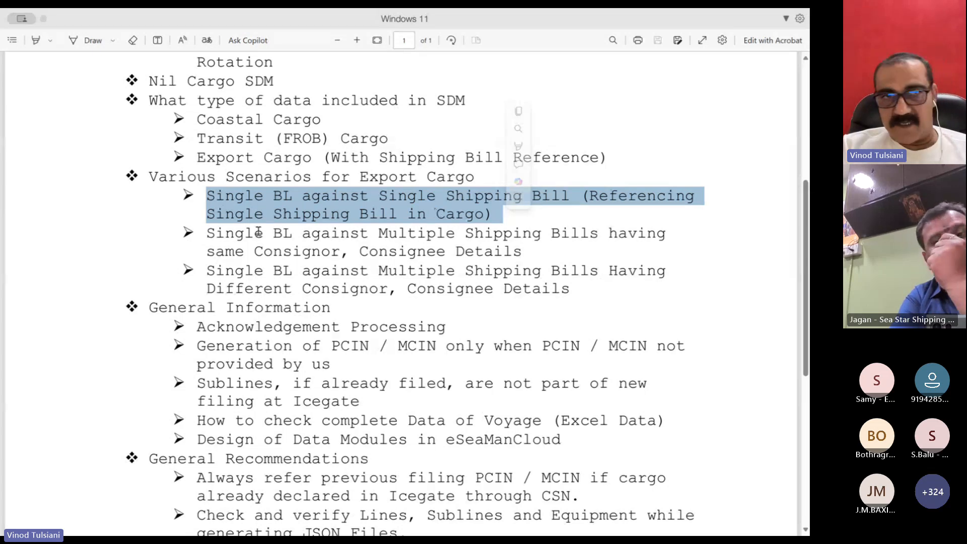
drag(207, 235, 528, 254)
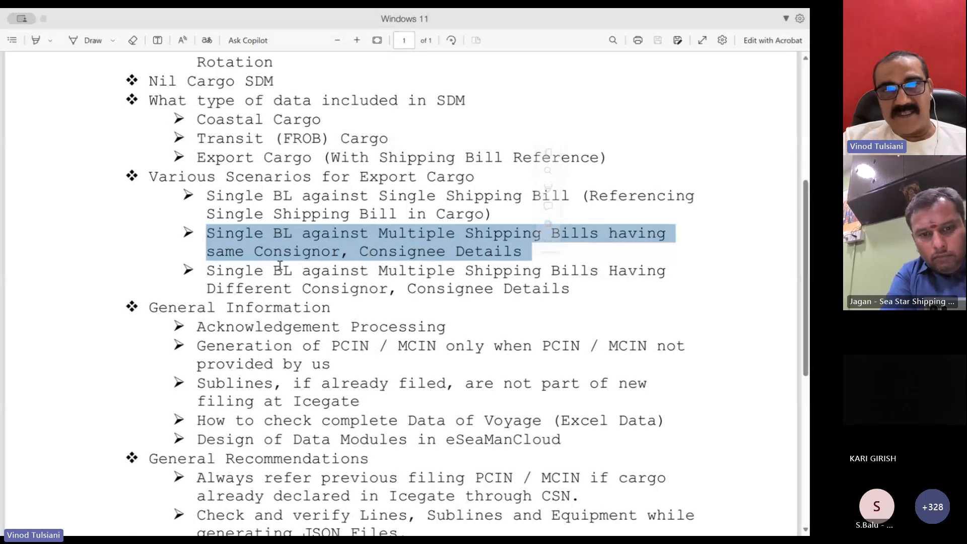
drag(208, 272, 567, 293)
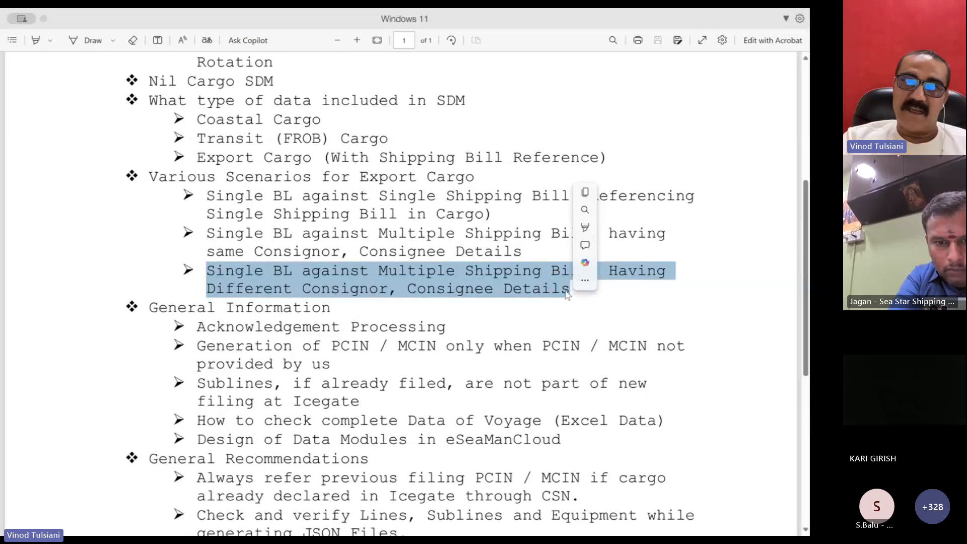
click(408, 278)
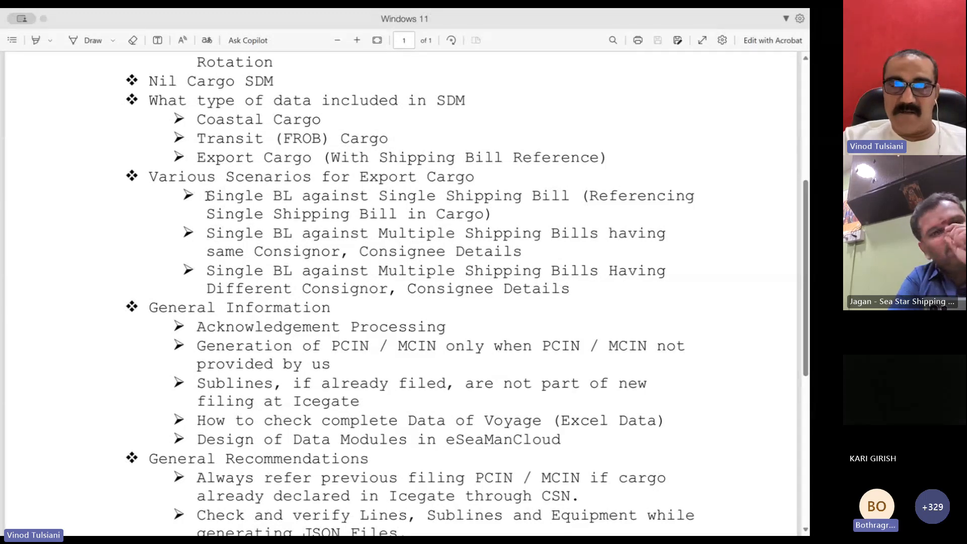
drag(208, 195, 490, 213)
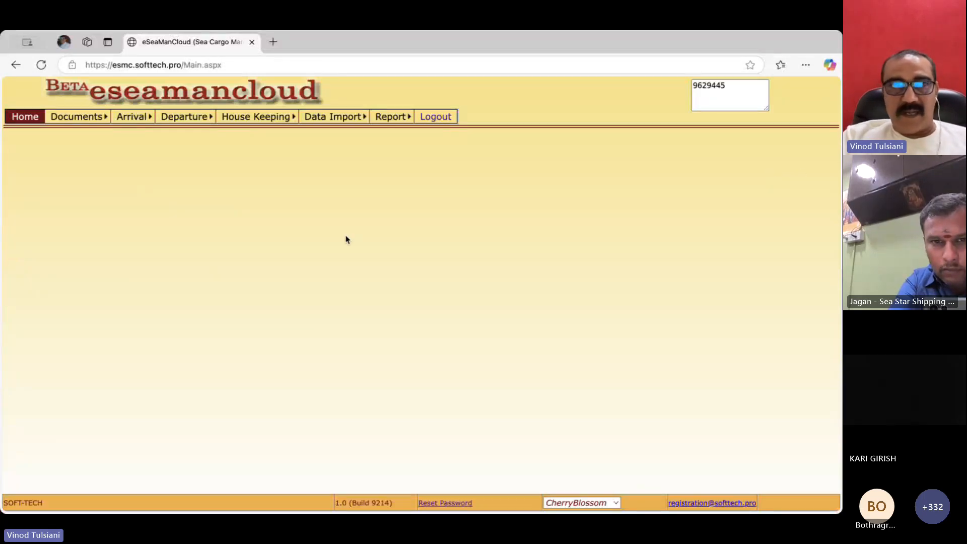
- Open the Cargo Departure form from the Departure menu
mouse_move(188, 121)
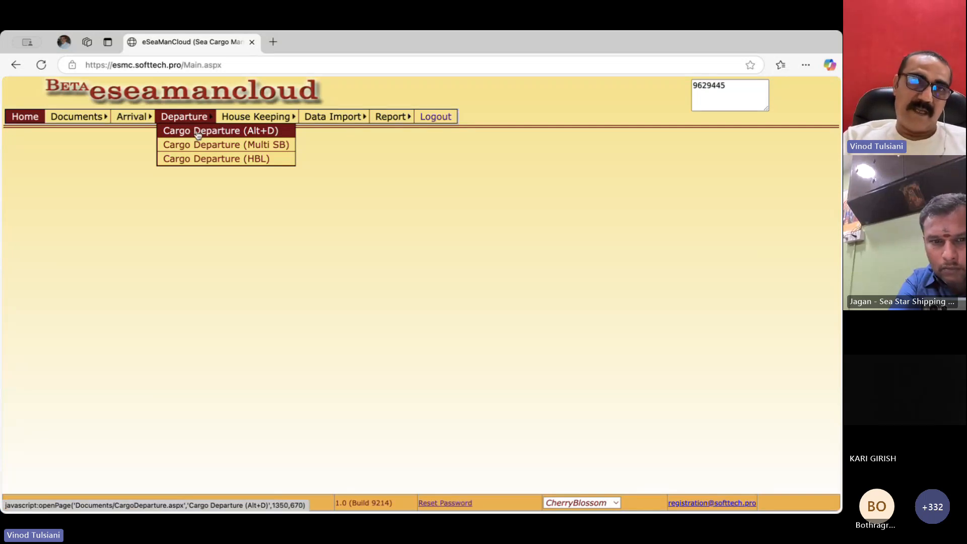
click(198, 132)
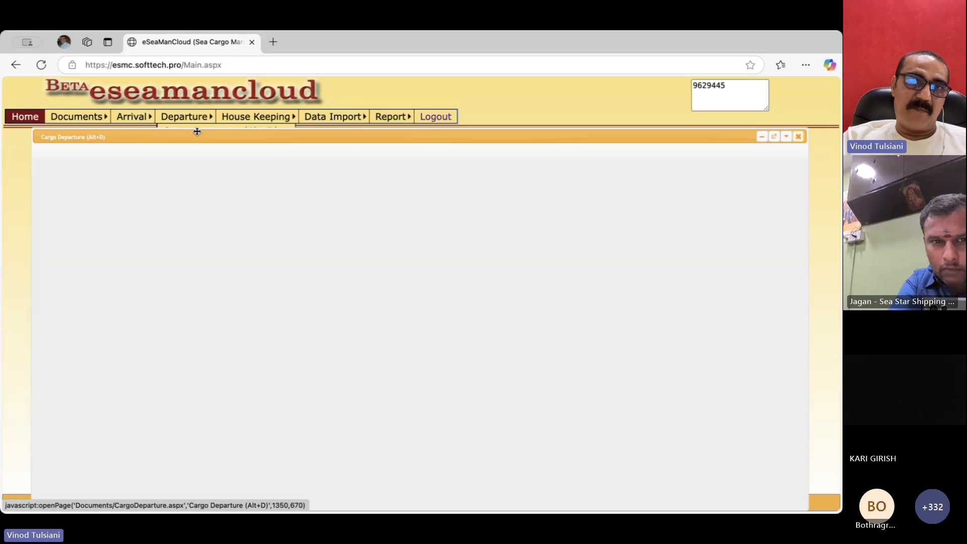
right_click(217, 137)
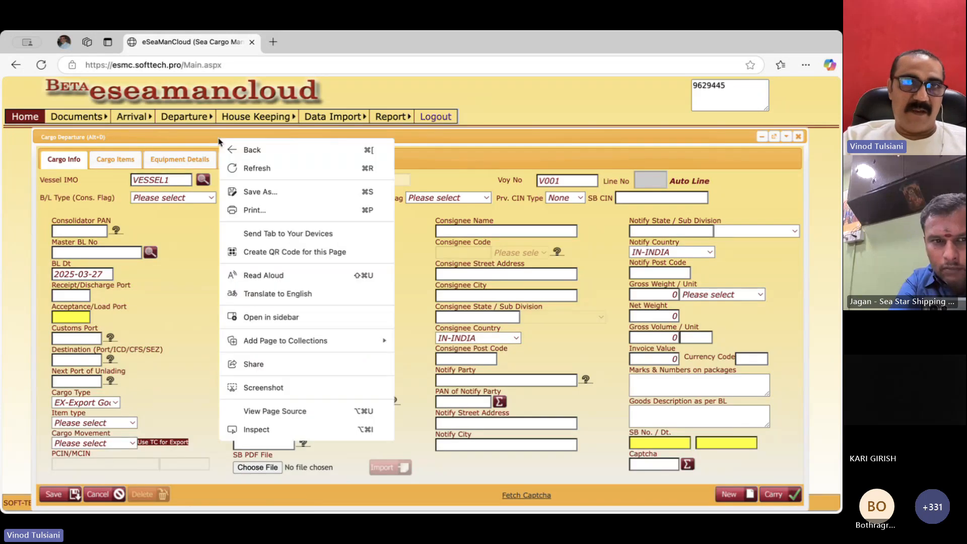
click(205, 137)
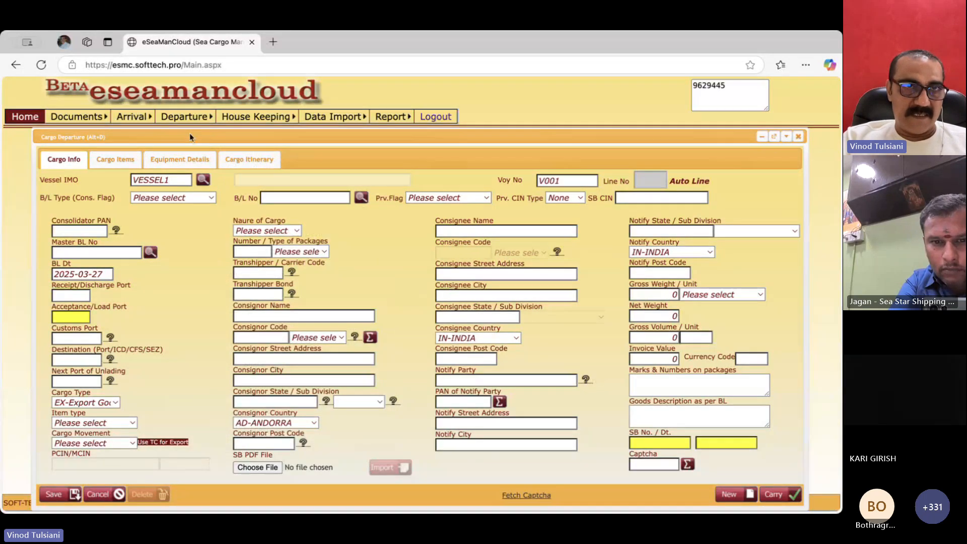
drag(190, 137, 189, 131)
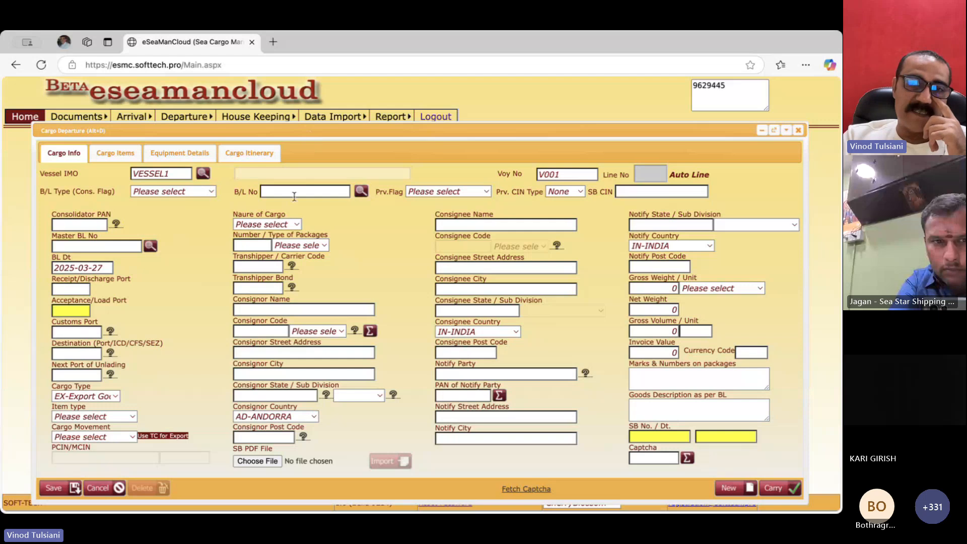
- Keep the previous CIN type at None and move the form up to reveal its footer
click(581, 194)
click(559, 204)
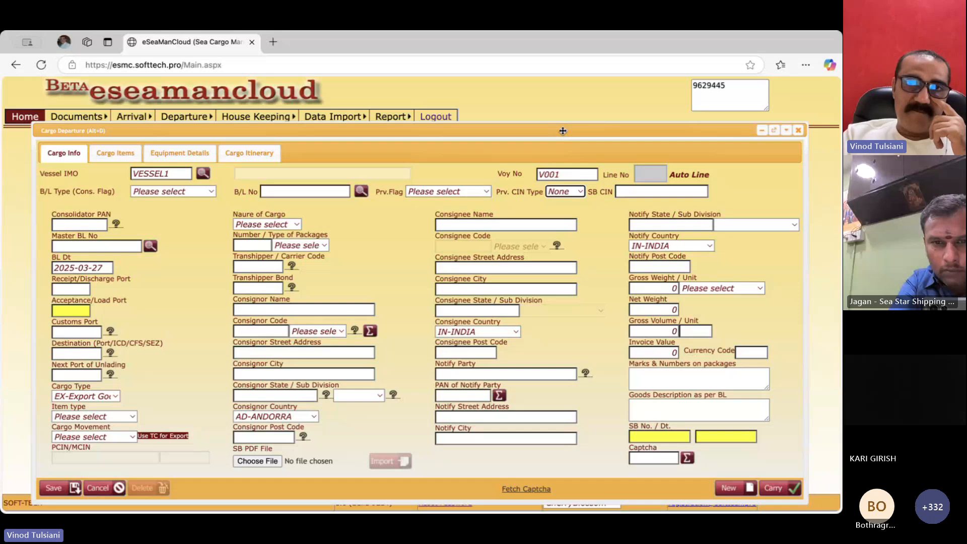
drag(562, 131, 559, 117)
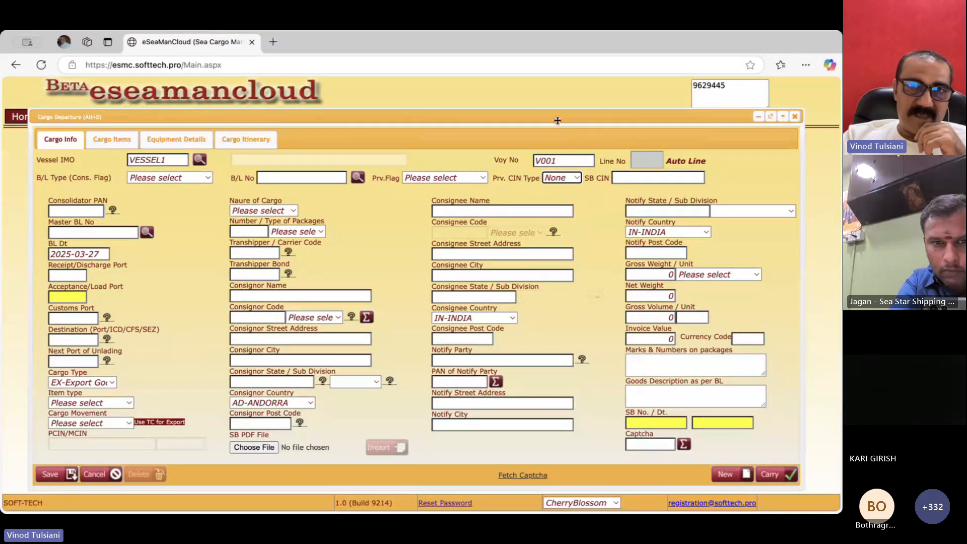
drag(557, 117, 553, 111)
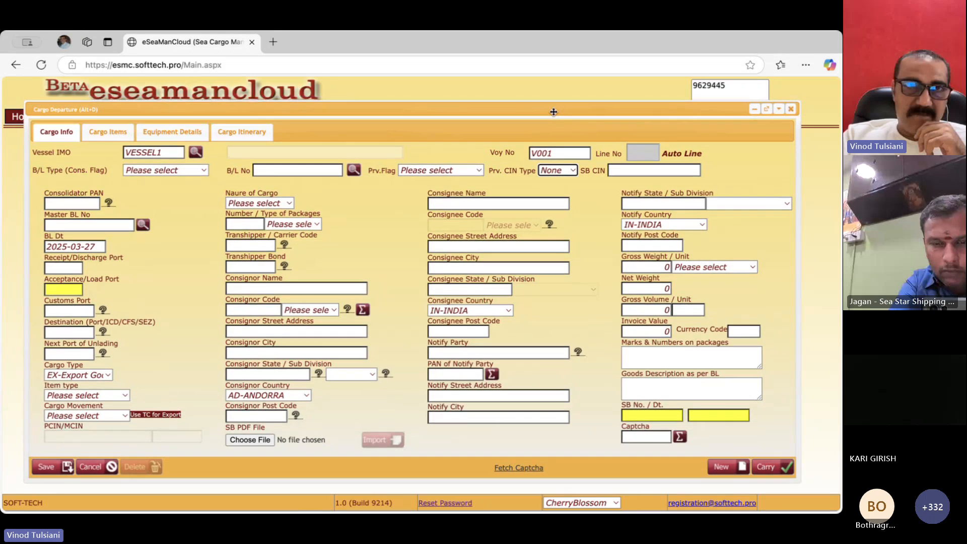
- Browse to ShippingBillSample.pdf on the Desktop for the SB PDF File attachment
click(243, 443)
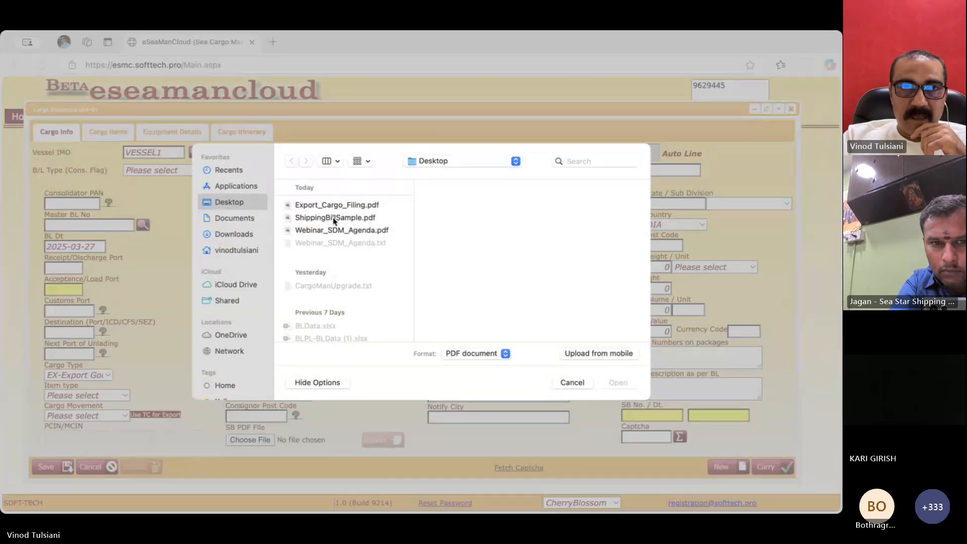
click(333, 221)
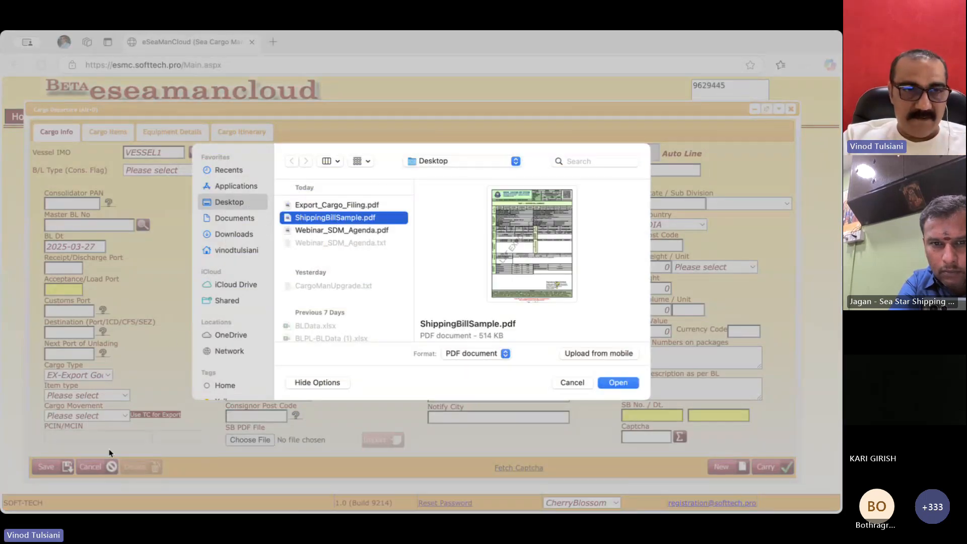
key(Escape)
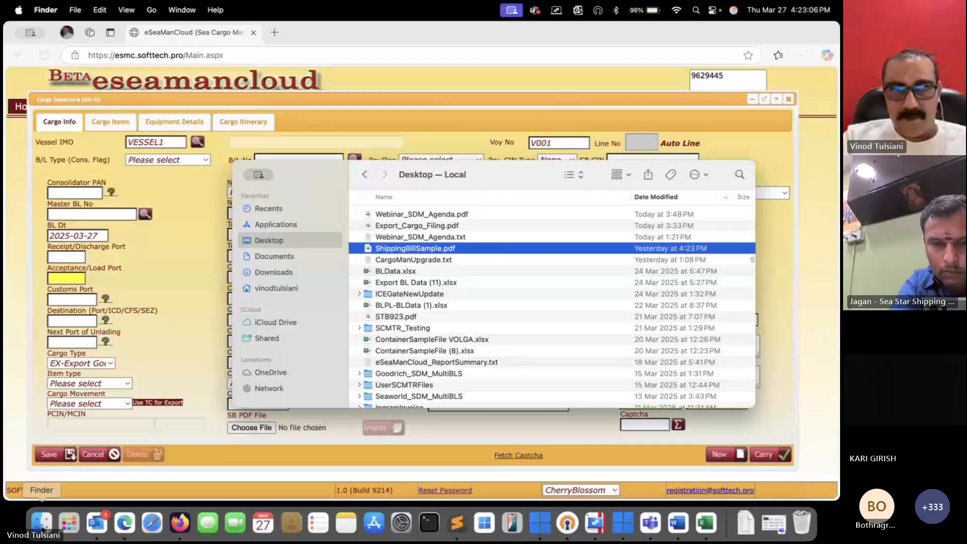
- Open ShippingBillSample.pdf in Preview and scroll through the shipping bill summary
double_click(385, 250)
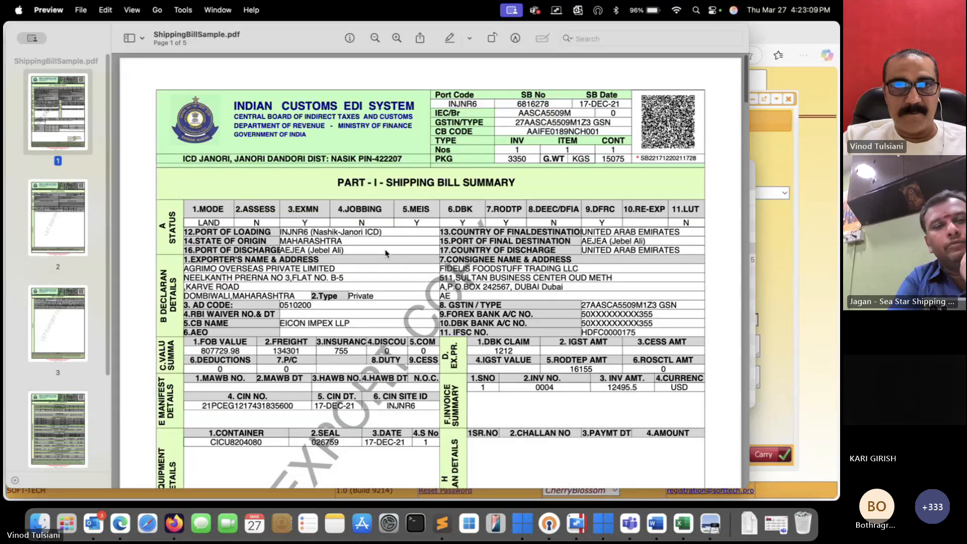
scroll(386, 253, down, 20)
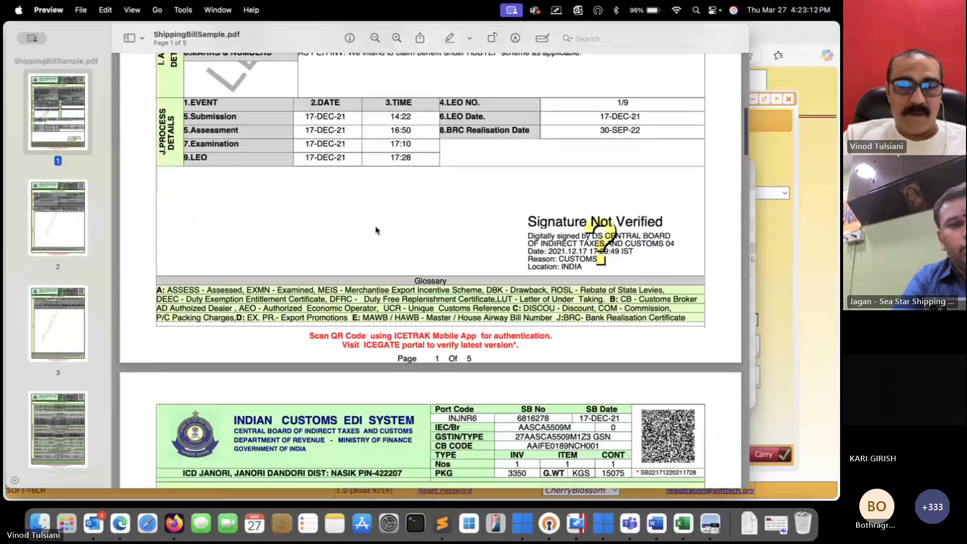
scroll(376, 230, up, 20)
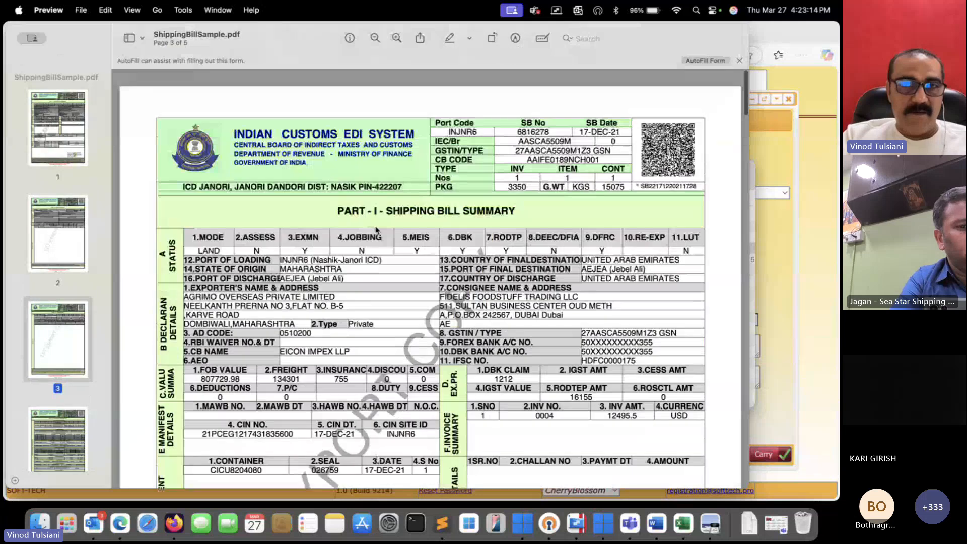
scroll(376, 230, down, 5)
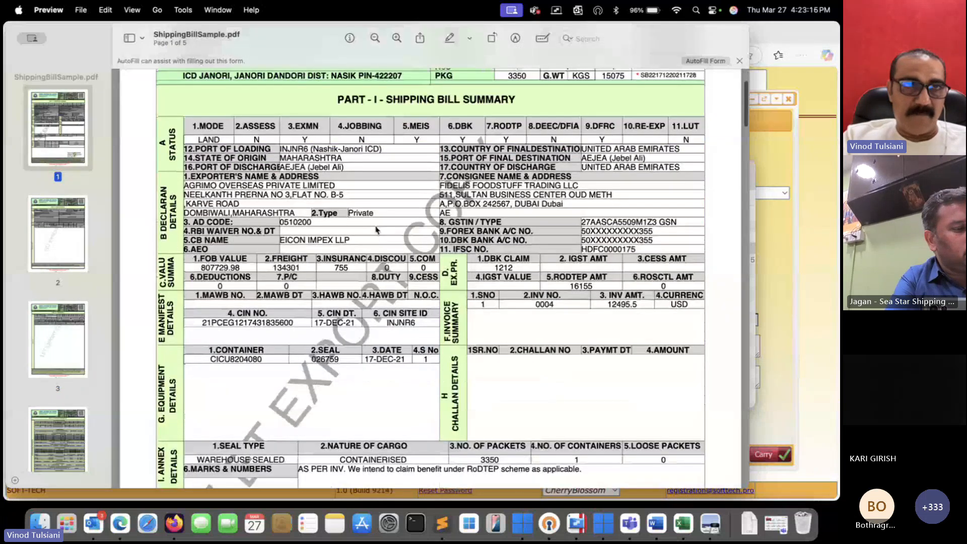
scroll(376, 230, up, 5)
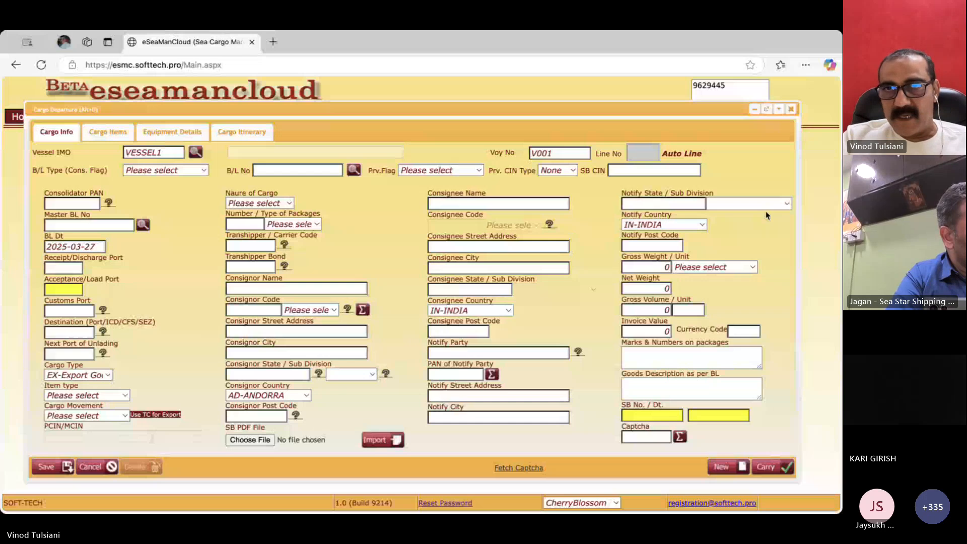
- Import the shipping bill data into the form and acknowledge the verify-data reminder
click(377, 443)
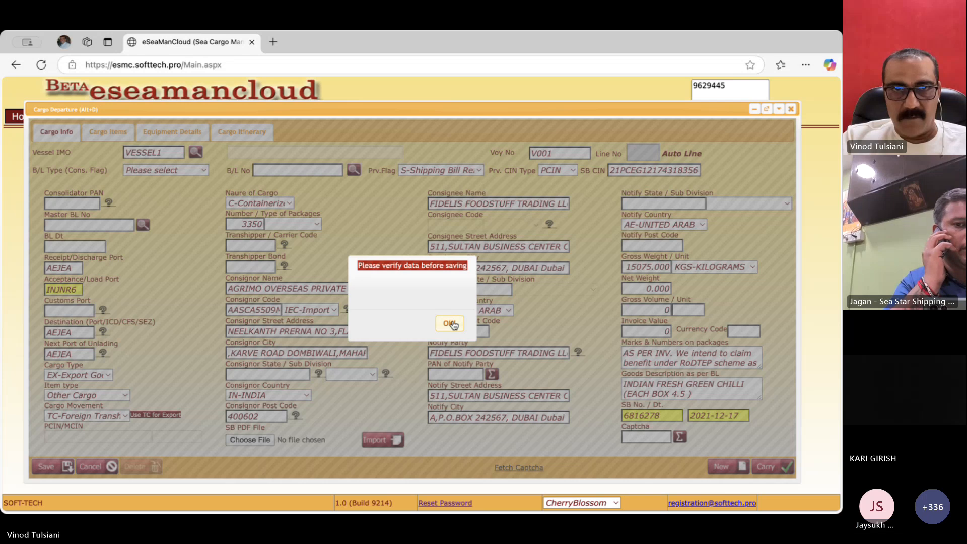
click(447, 324)
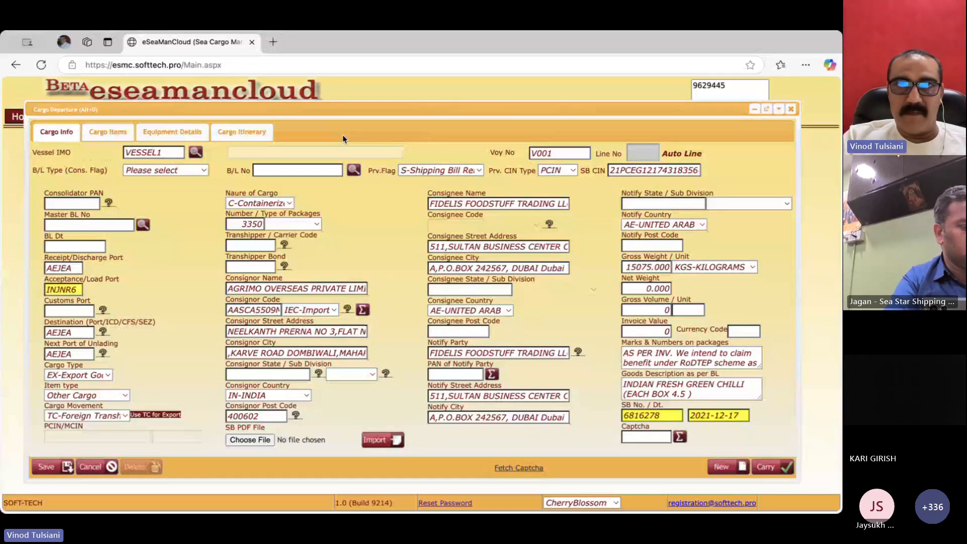
drag(431, 109, 435, 107)
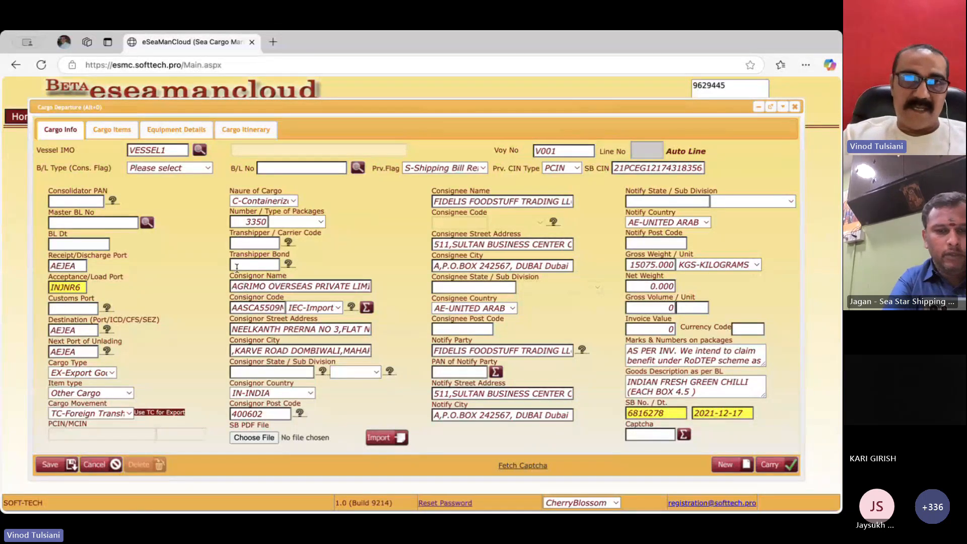
drag(292, 112, 292, 107)
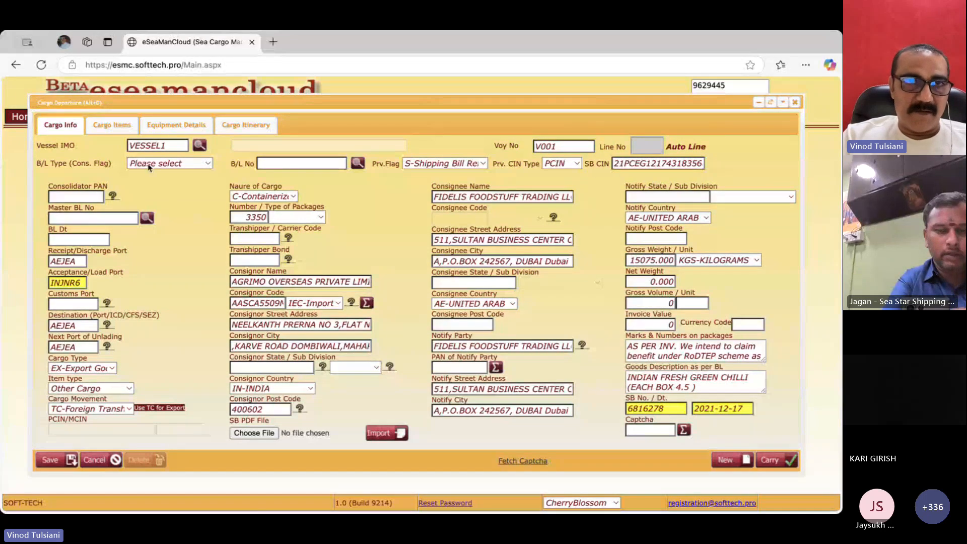
drag(236, 99, 242, 96)
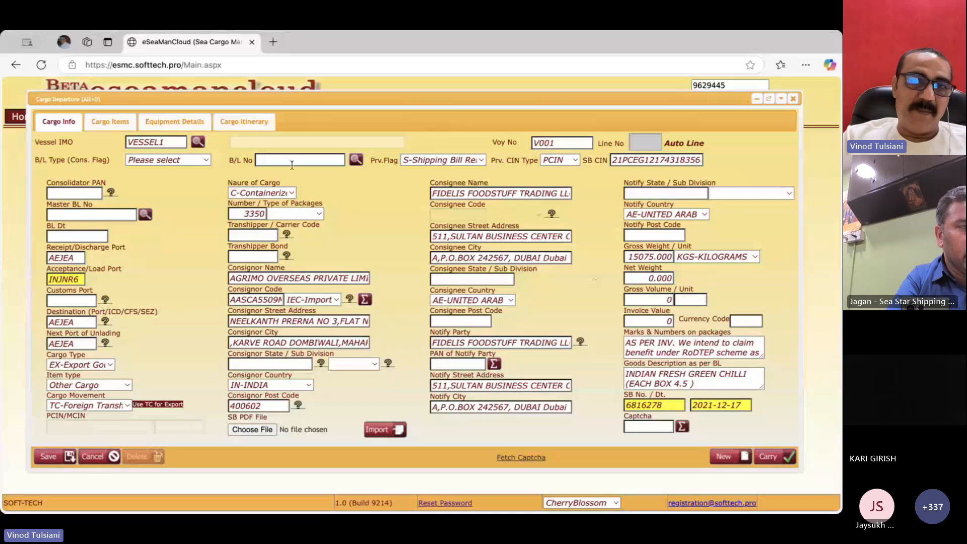
double_click(656, 159)
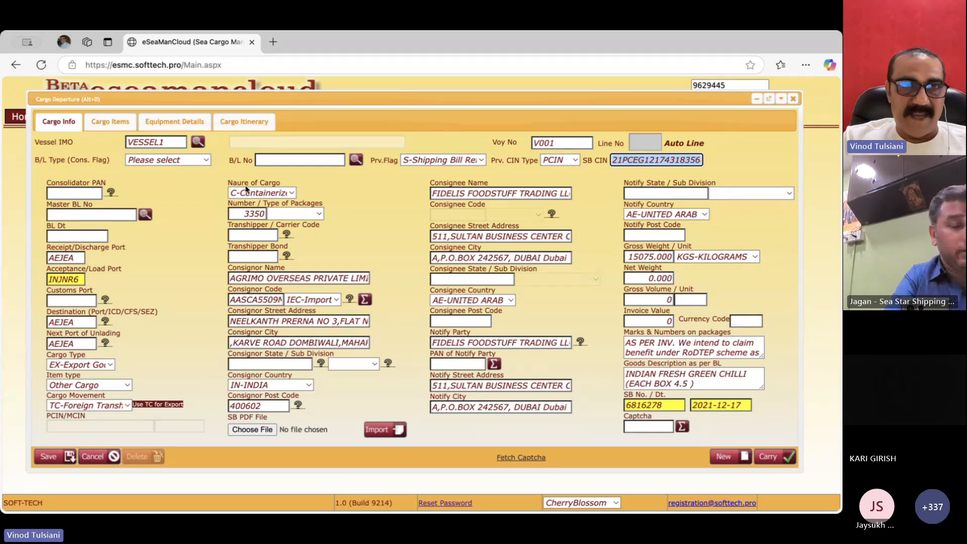
click(181, 161)
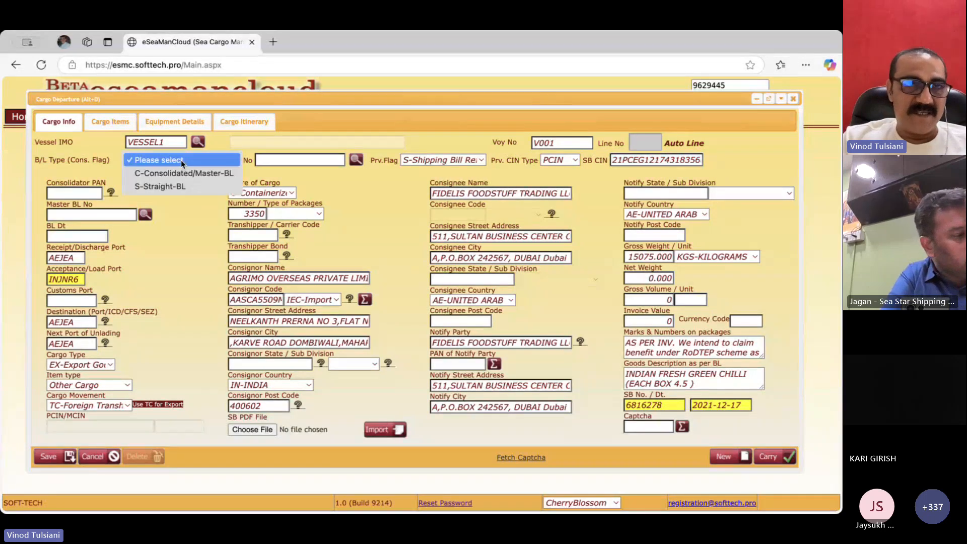
click(180, 188)
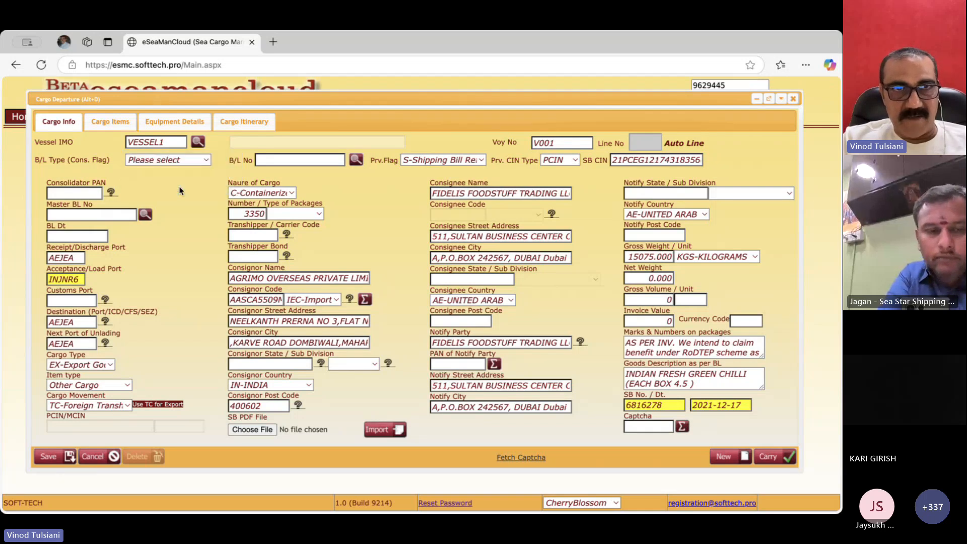
click(289, 161)
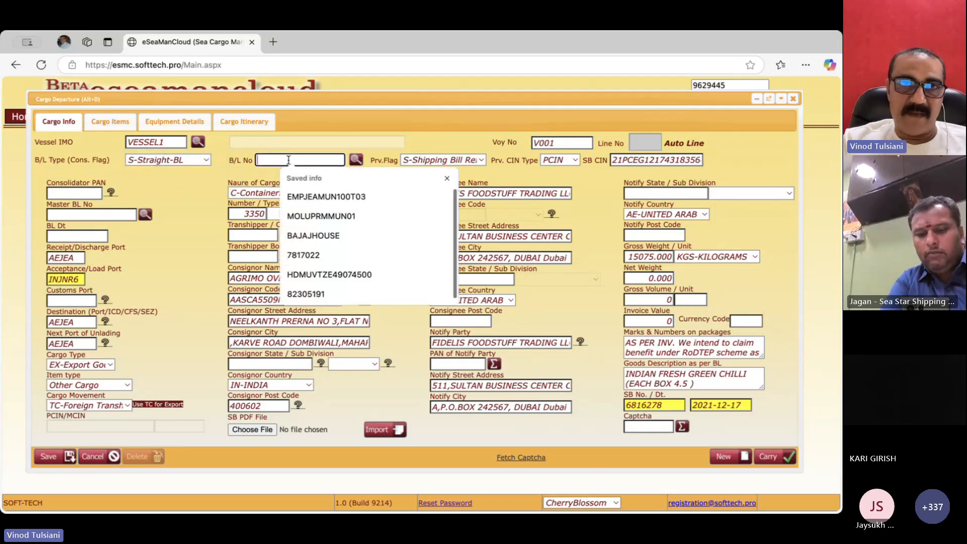
- Enter B/L number BLNO001, keeping Prv.Flag S-Shipping Bill Reference and Prv. CIN Type PCIN
text(BLN)
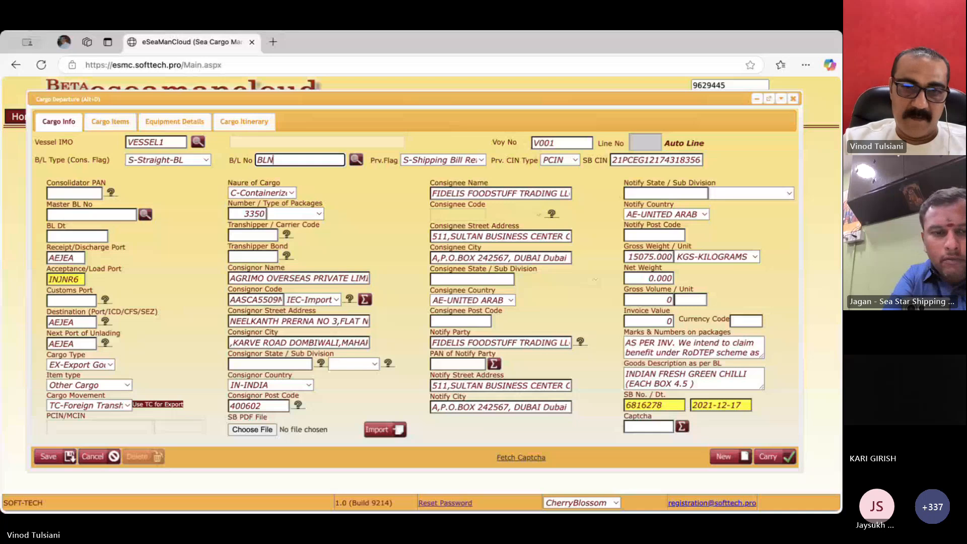
text(O001)
key(Tab)
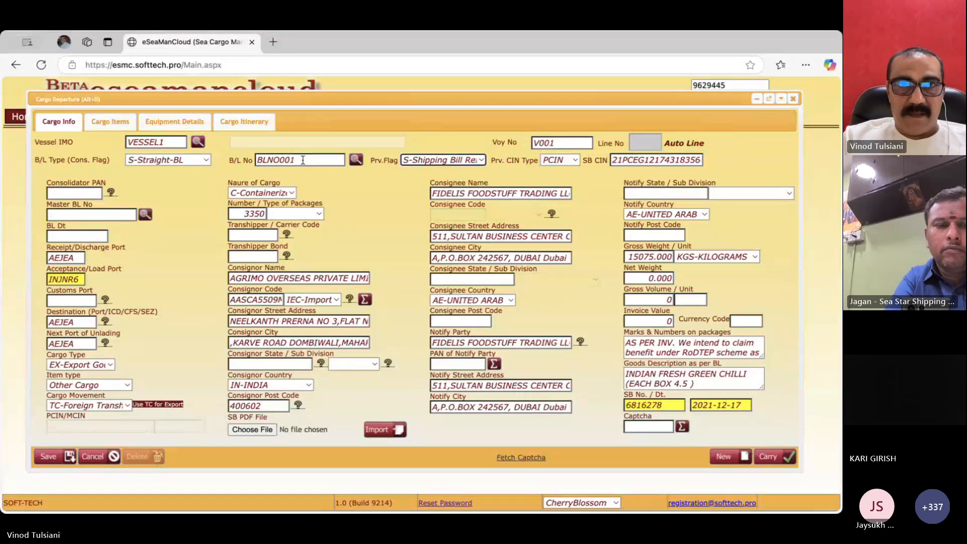
click(462, 159)
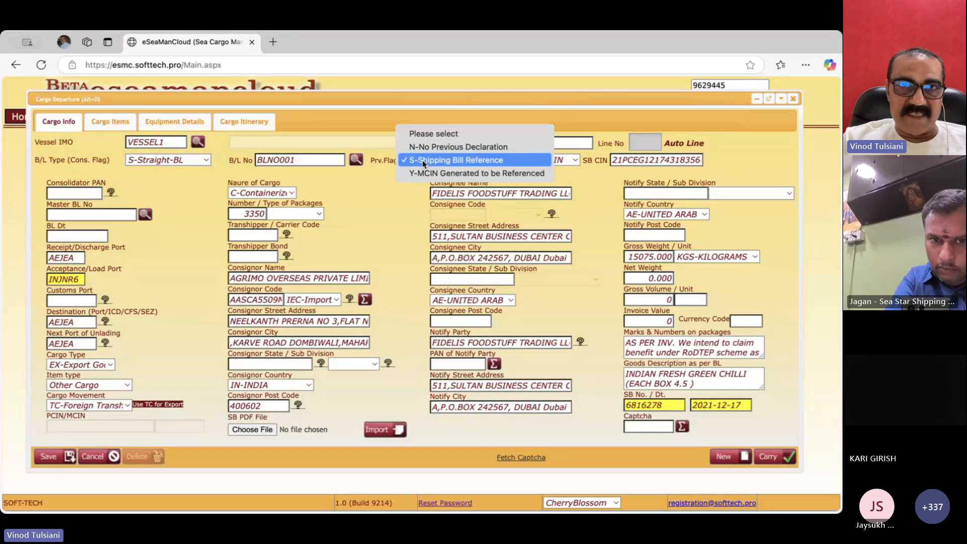
click(422, 159)
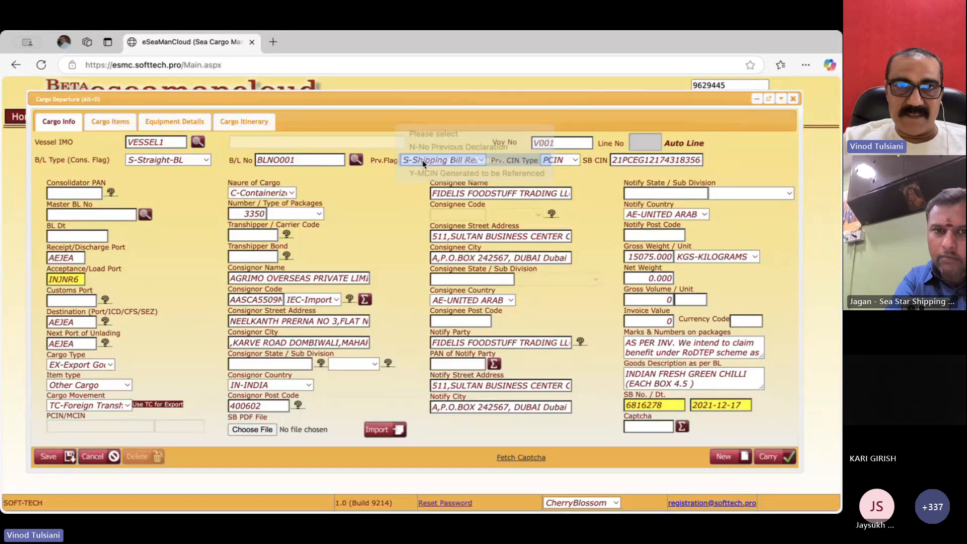
click(560, 162)
click(561, 164)
- Inspect the SB CIN number value in its field
double_click(636, 157)
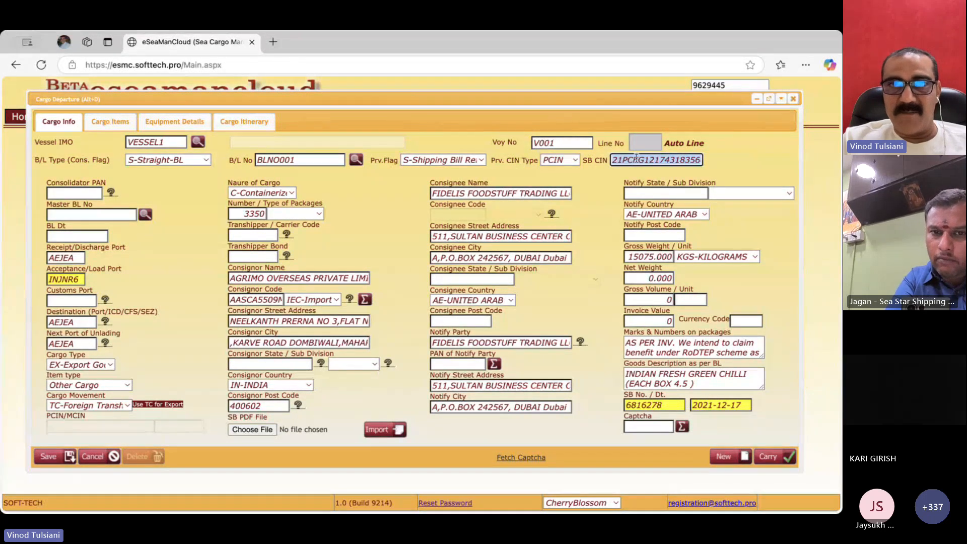
click(634, 160)
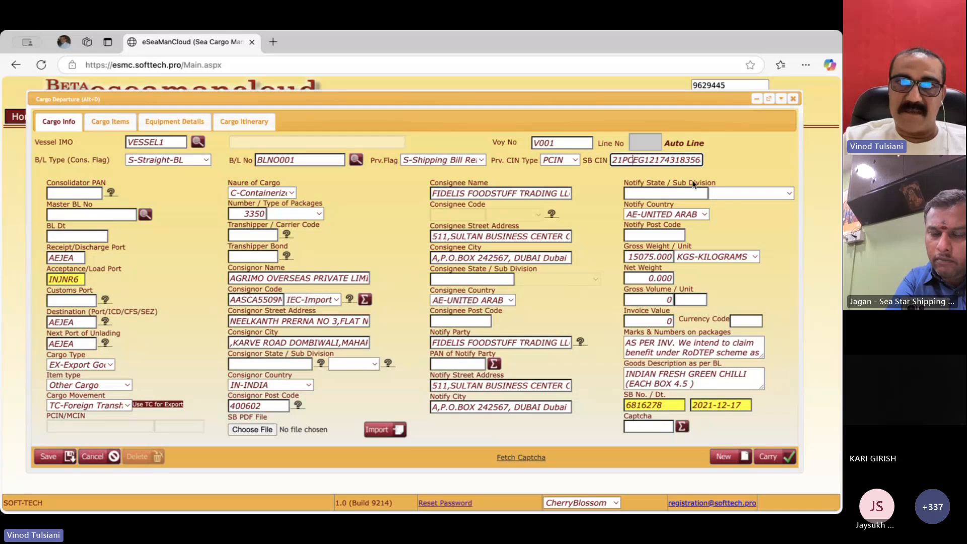
key(Left)
key(Left)
key(Left)
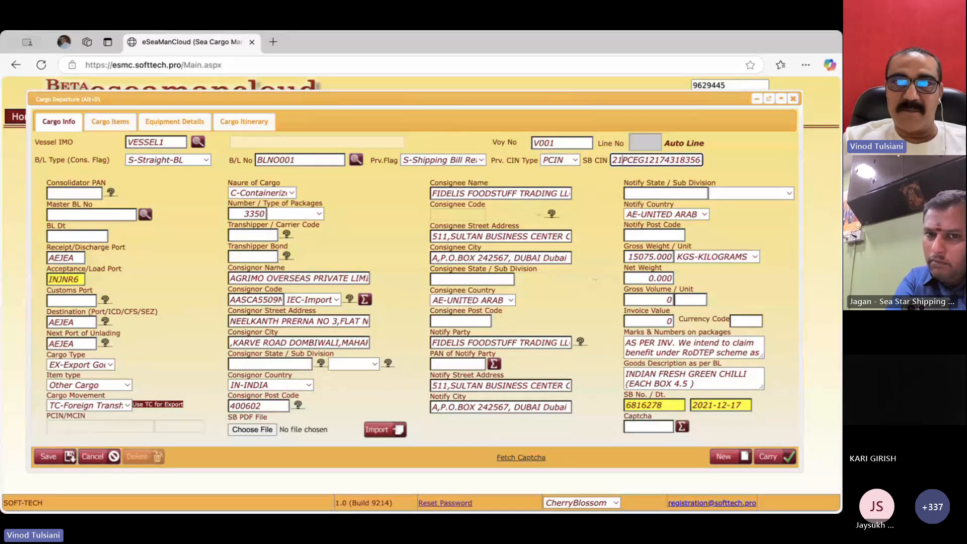
- Fill in the consolidator PAN from its saved suggestion
key(Right)
key(Right)
key(Right)
key(Right)
key(Right)
key(Right)
key(Right)
key(Right)
key(Right)
key(Right)
key(Right)
key(Right)
key(Right)
key(Right)
key(Right)
key(Right)
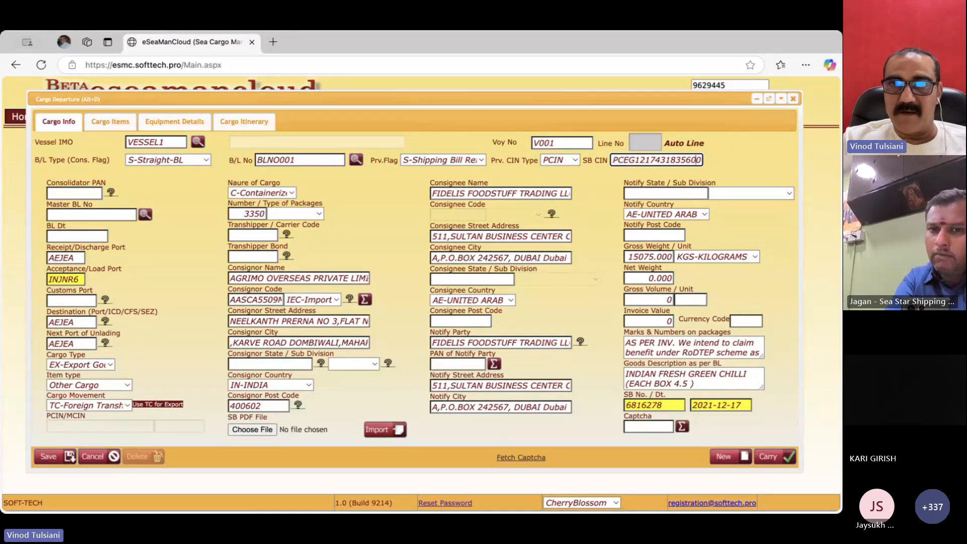
key(Tab)
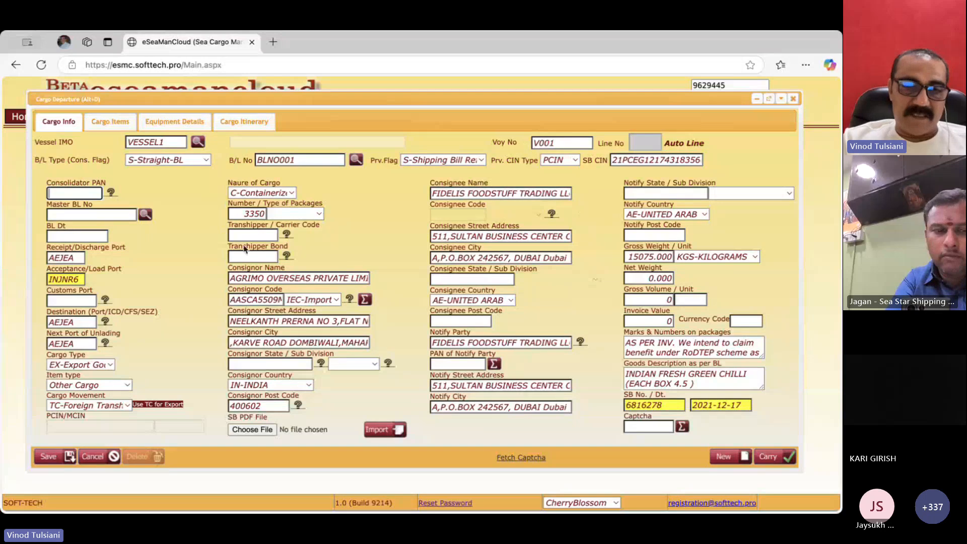
text(CONSOLIDAA)
key(Down)
key(Tab)
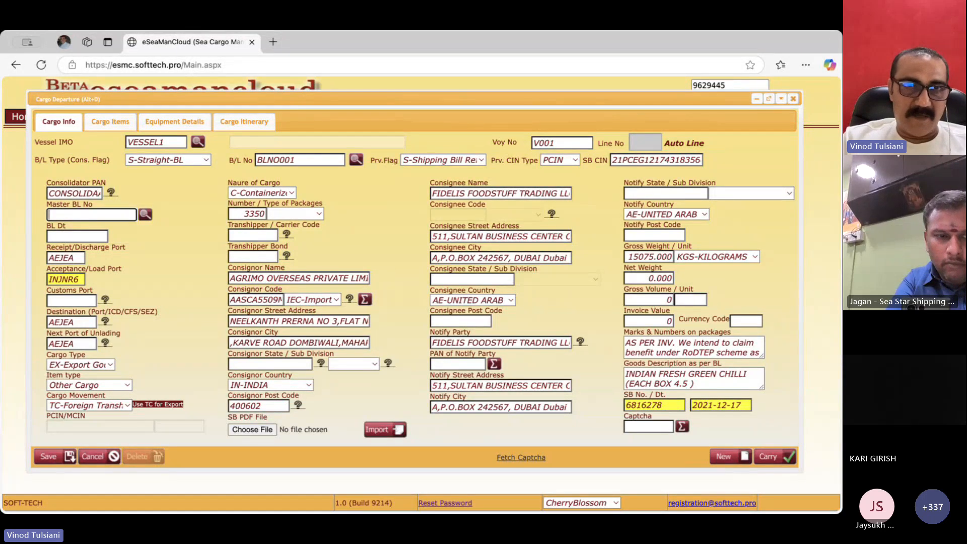
- Set the BL date to 27 March 2025 from the calendar
key(Tab)
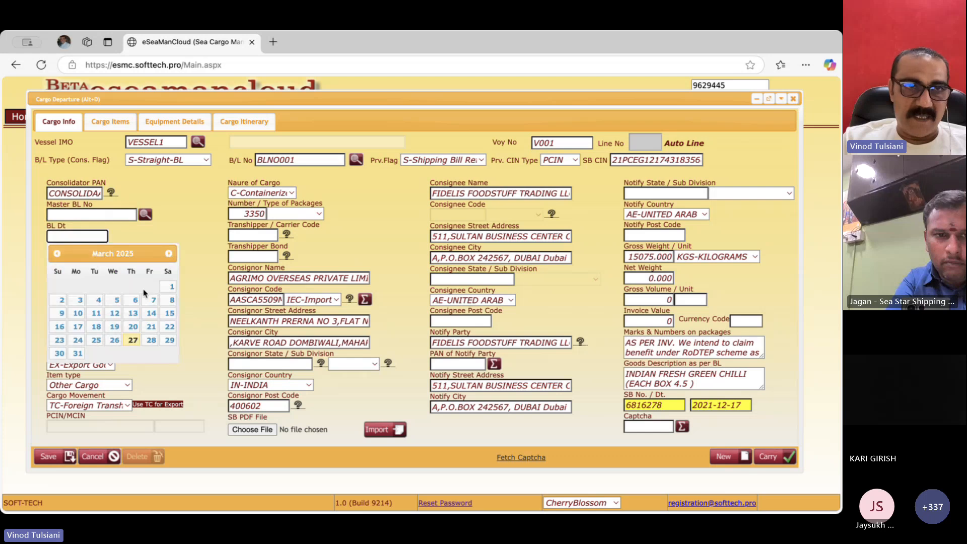
click(132, 339)
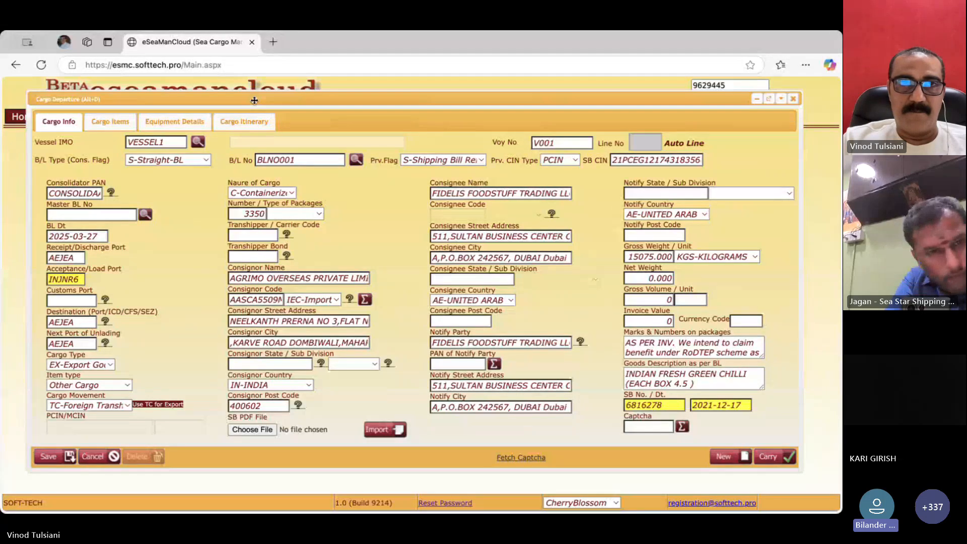
drag(254, 100, 254, 96)
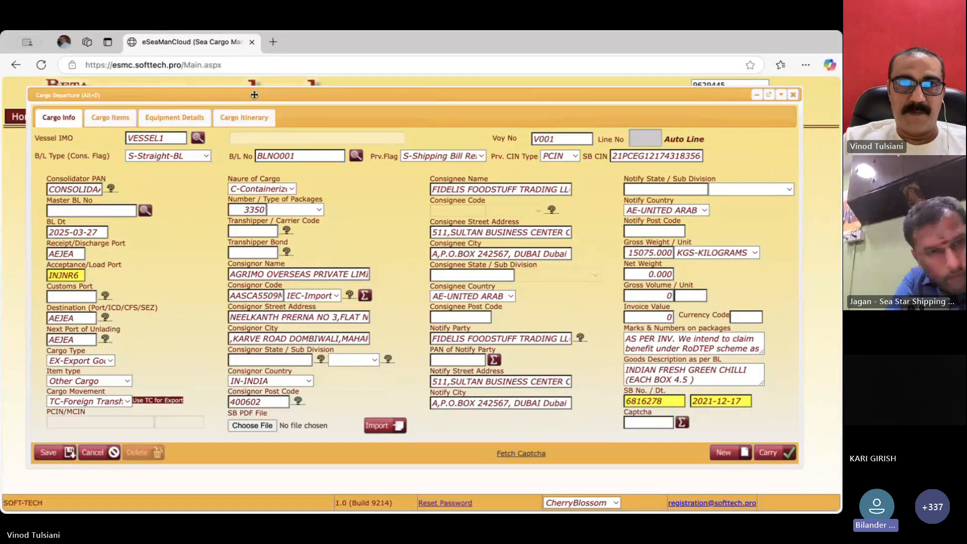
click(311, 155)
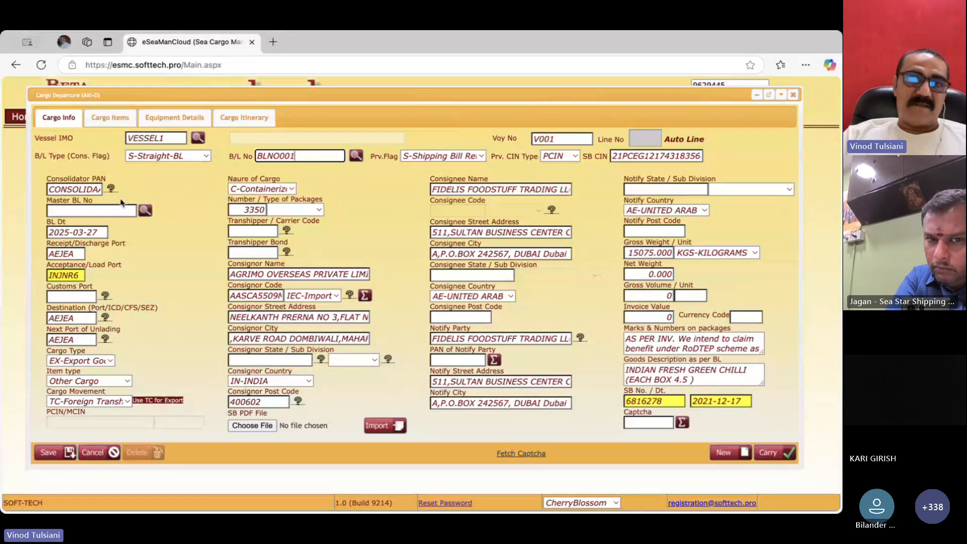
click(104, 210)
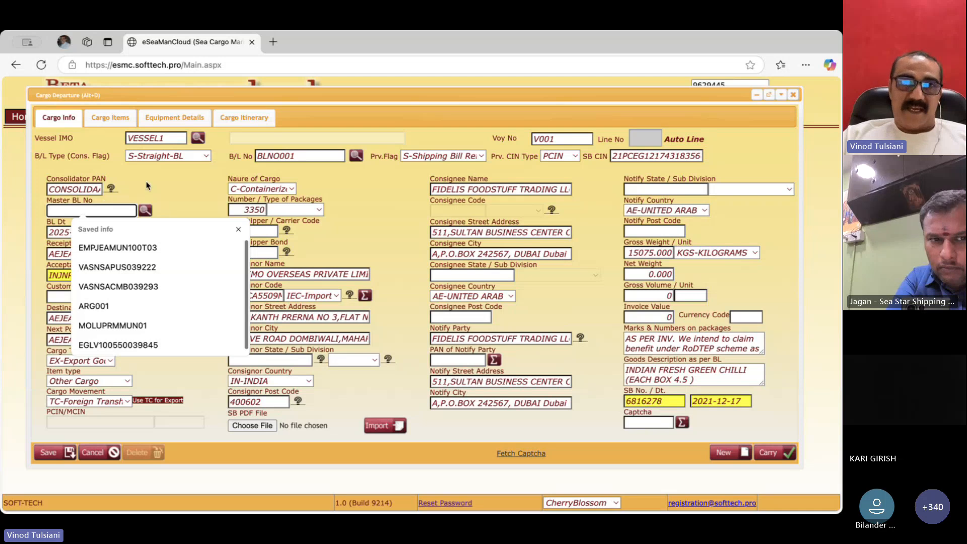
click(96, 189)
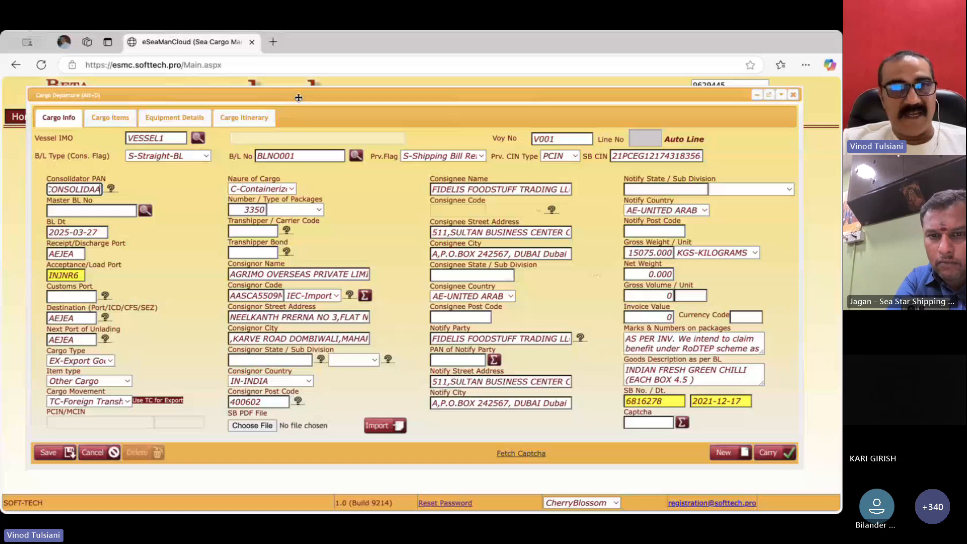
click(79, 210)
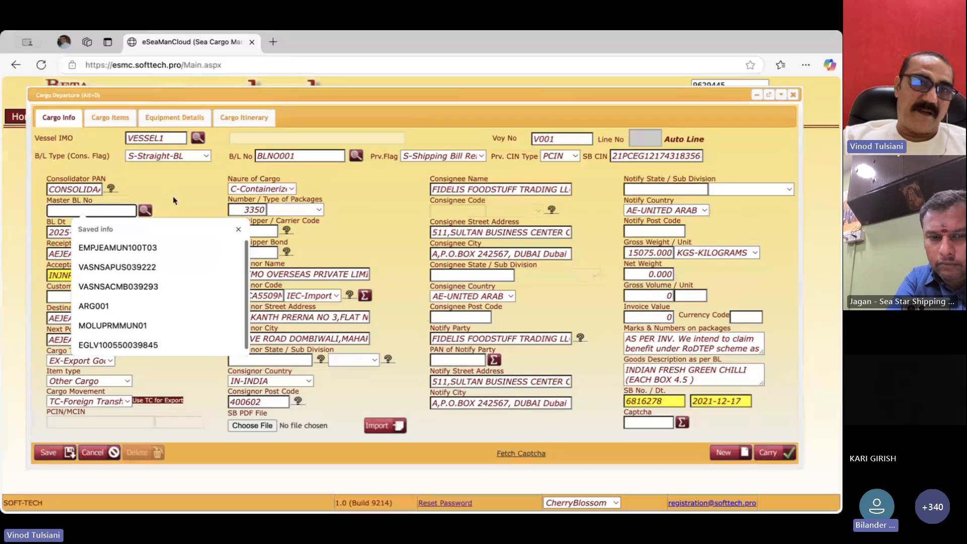
click(299, 153)
double_click(299, 153)
key(super+c)
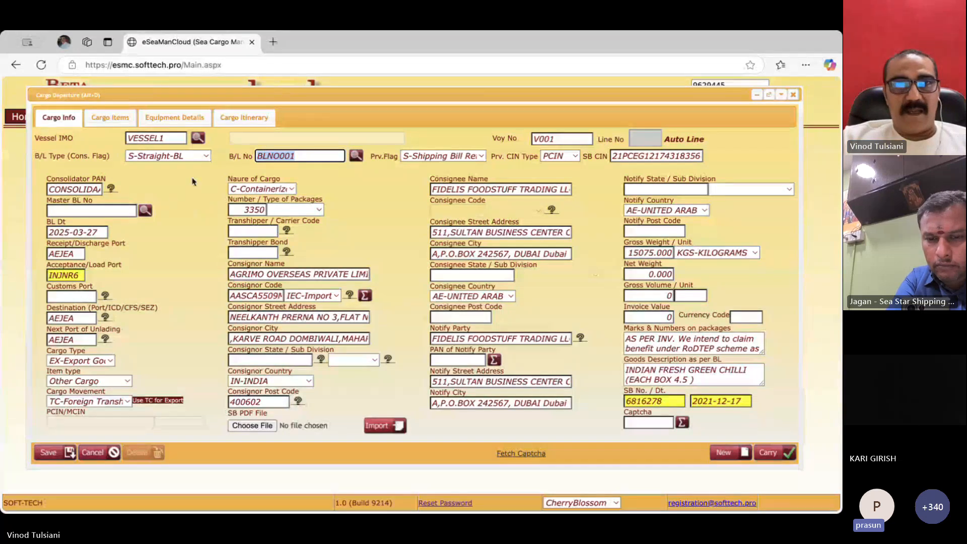
drag(239, 93, 234, 93)
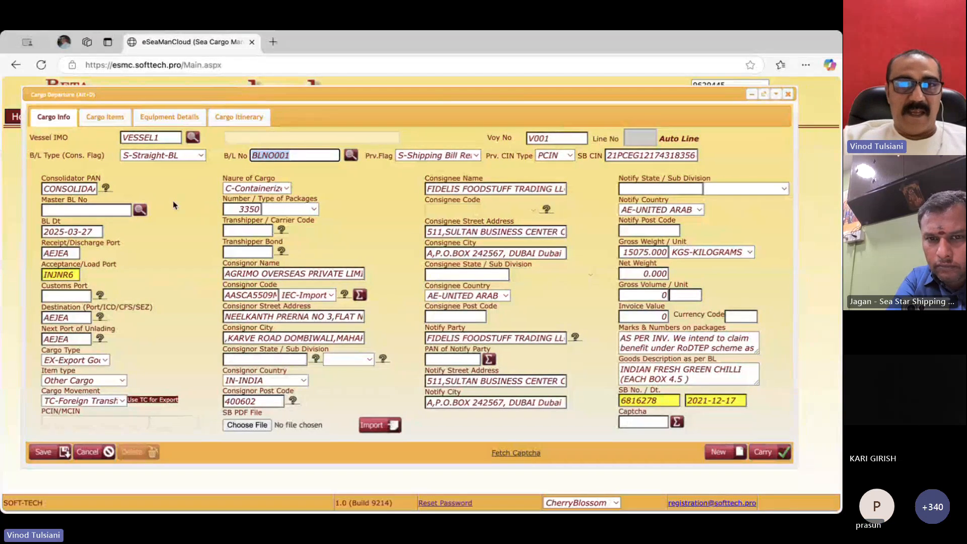
click(171, 216)
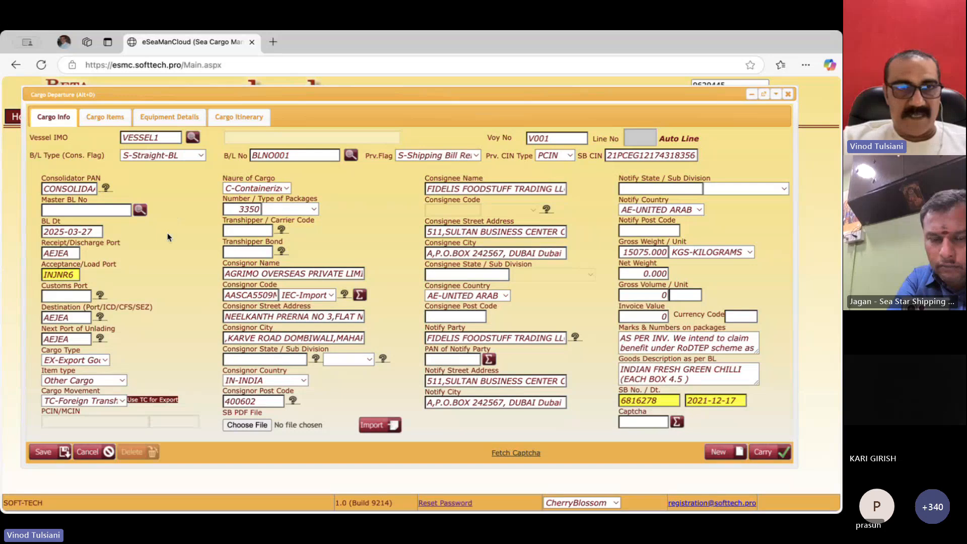
click(104, 209)
key(super+v)
key(Tab)
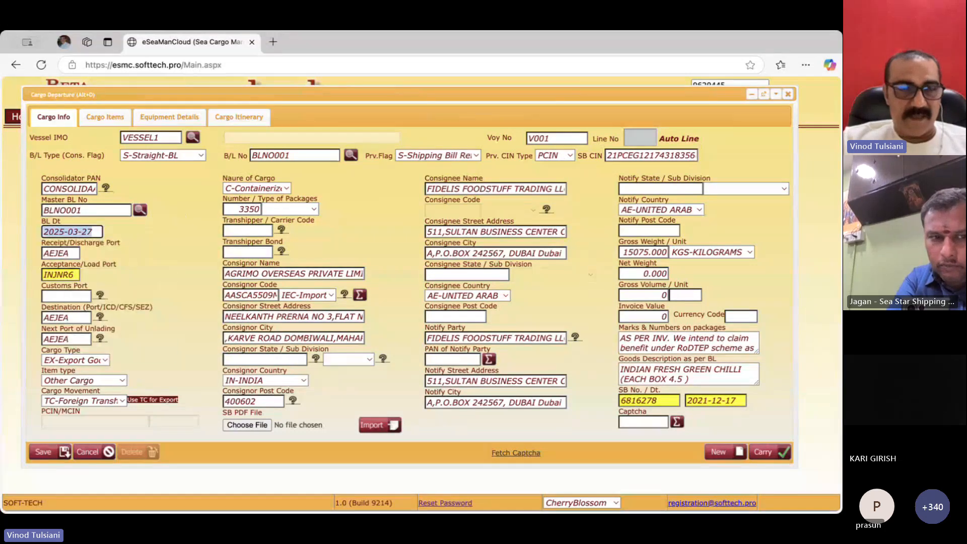
key(shift+Tab)
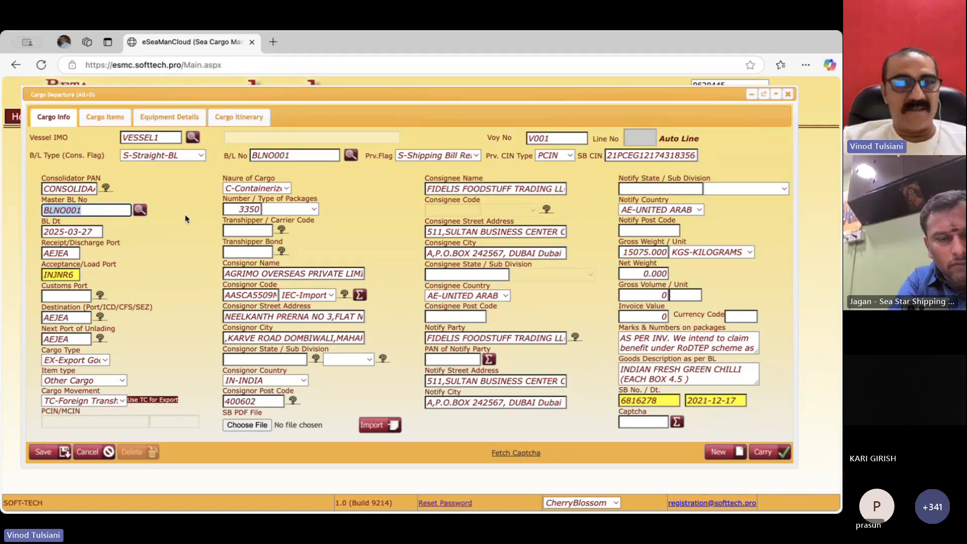
key(BackSpace)
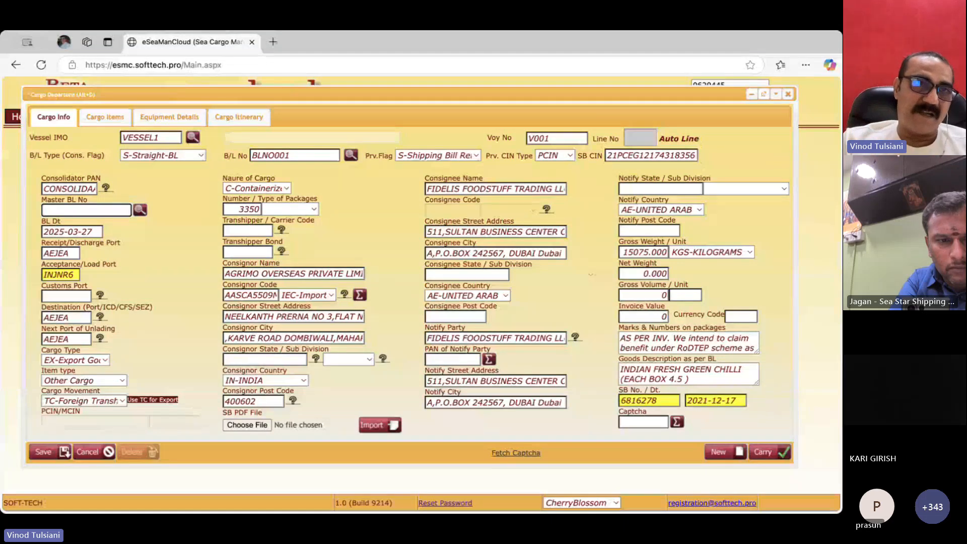
- Enter INNSA1 as the customs port and open the Cargo Movement choices
key(Tab)
key(Tab)
key(Tab)
key(Tab)
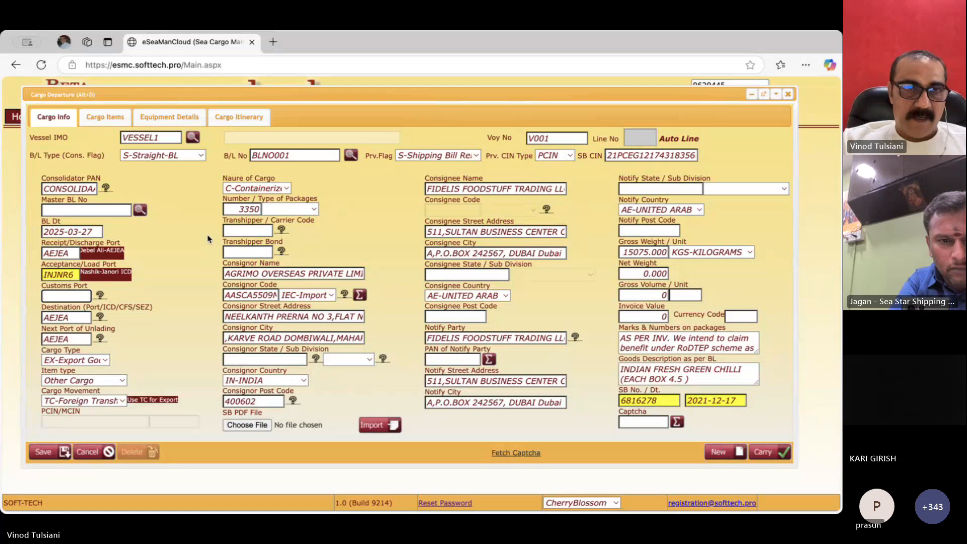
text(INNSA1A1)
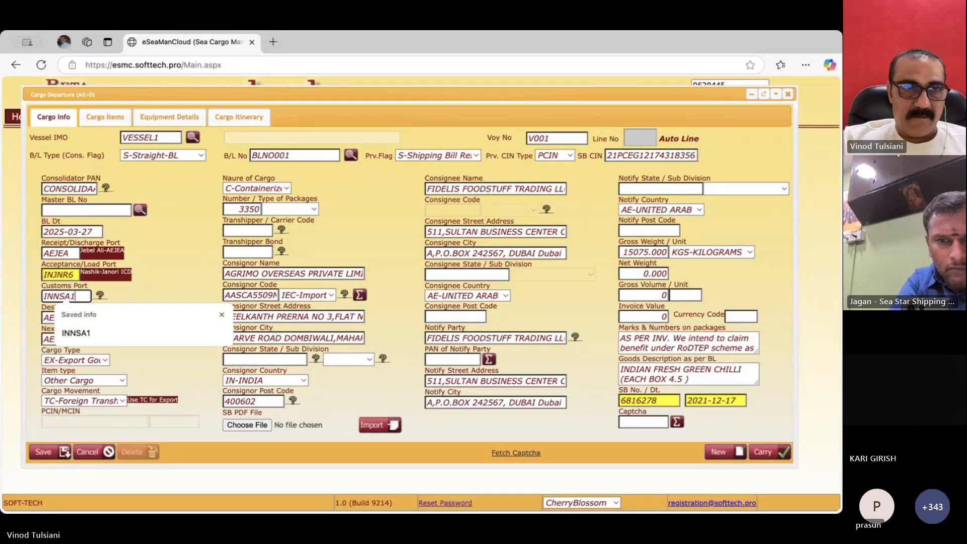
key(Tab)
key(Tab)
key(Tab)
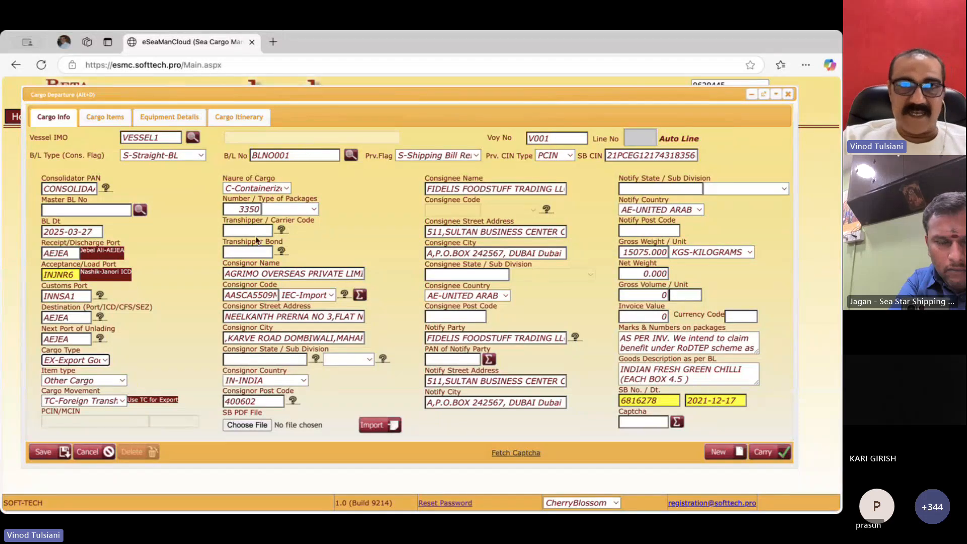
click(85, 402)
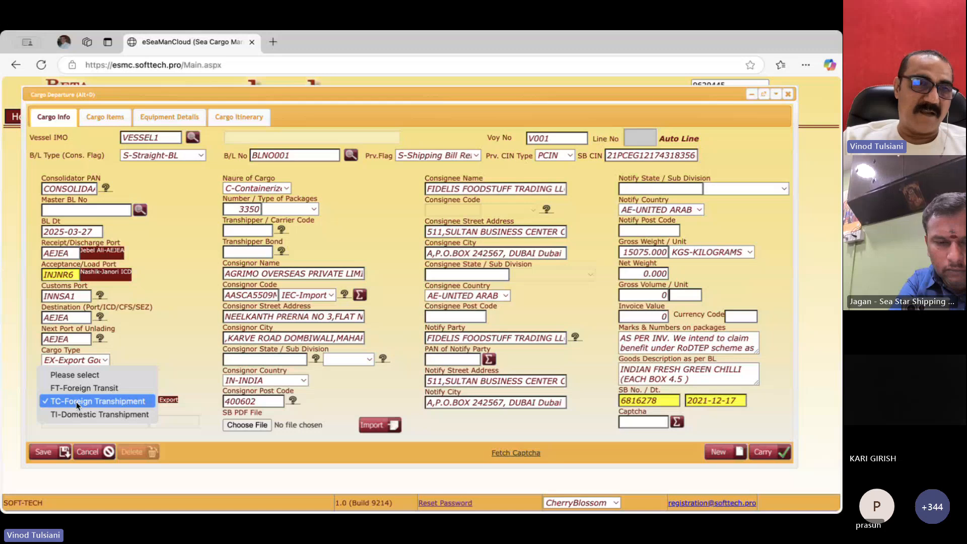
- Keep TC-Foreign Transhipment as the cargo movement and move on to the nature of cargo
click(78, 402)
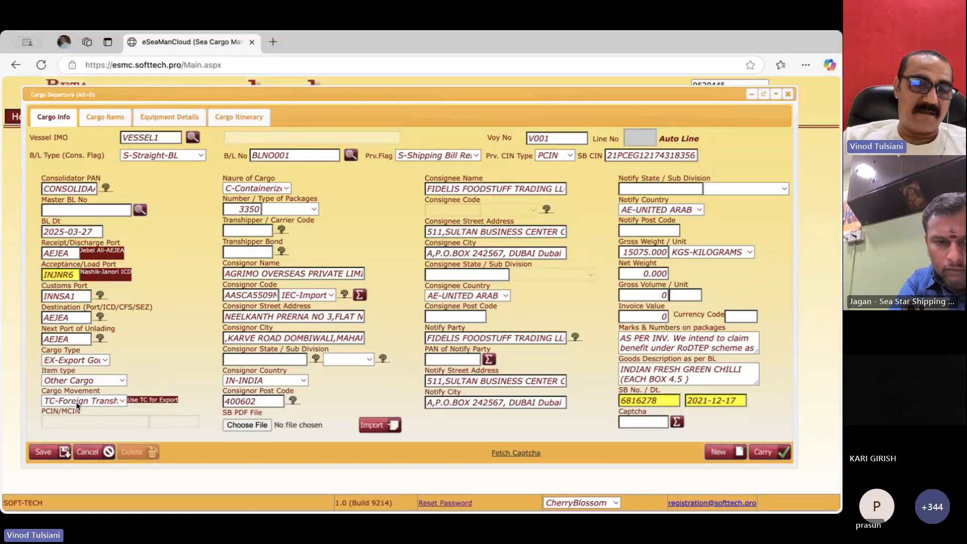
key(Tab)
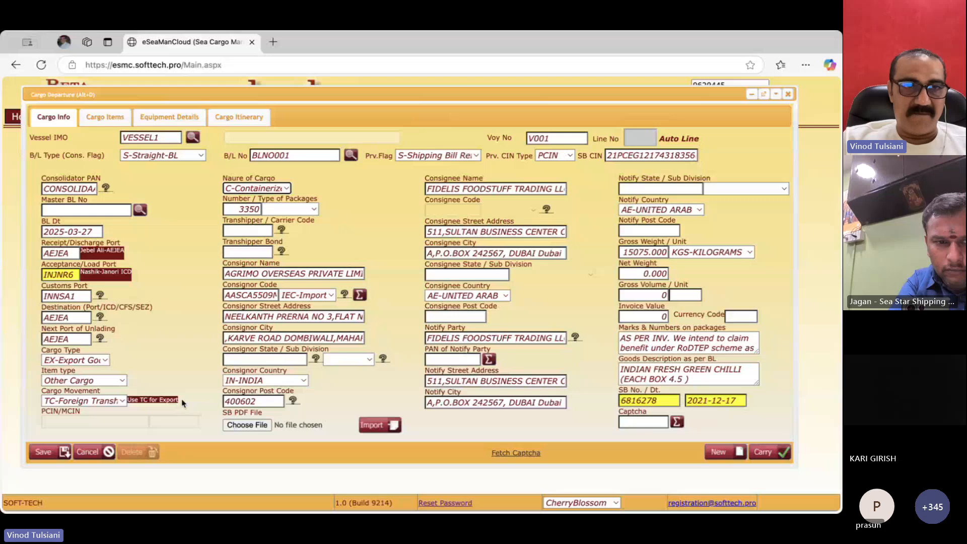
drag(183, 401, 129, 403)
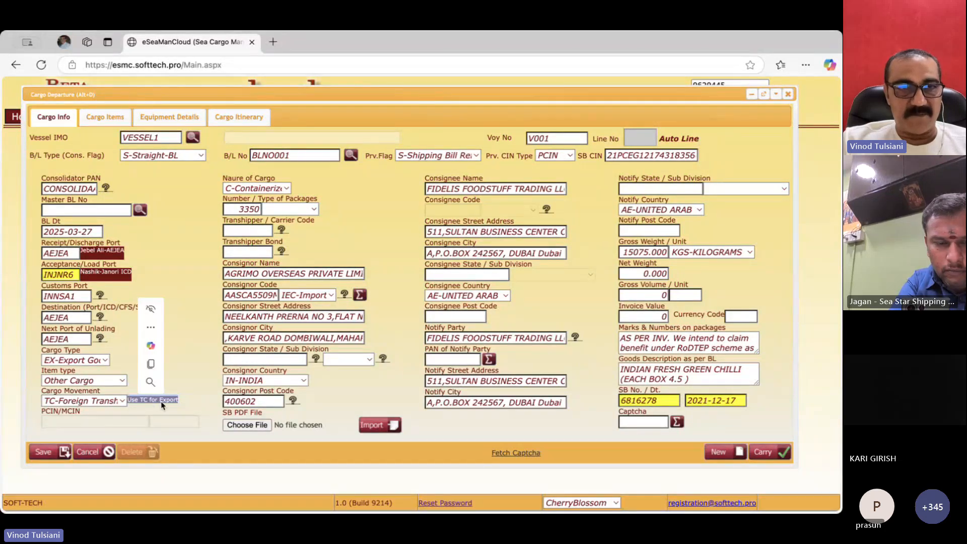
key(Tab)
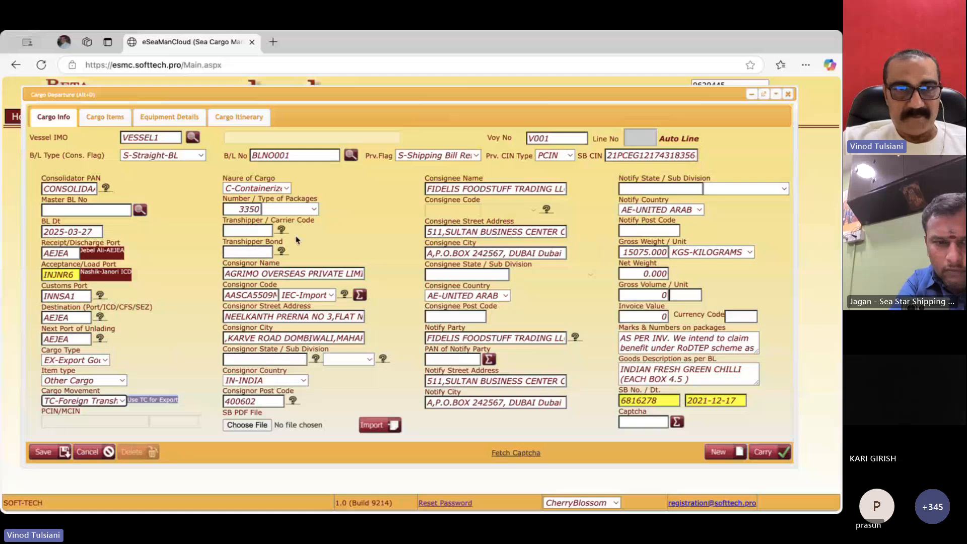
- Choose PKG-PACKAGES as the package type for the 3350 packages
double_click(245, 209)
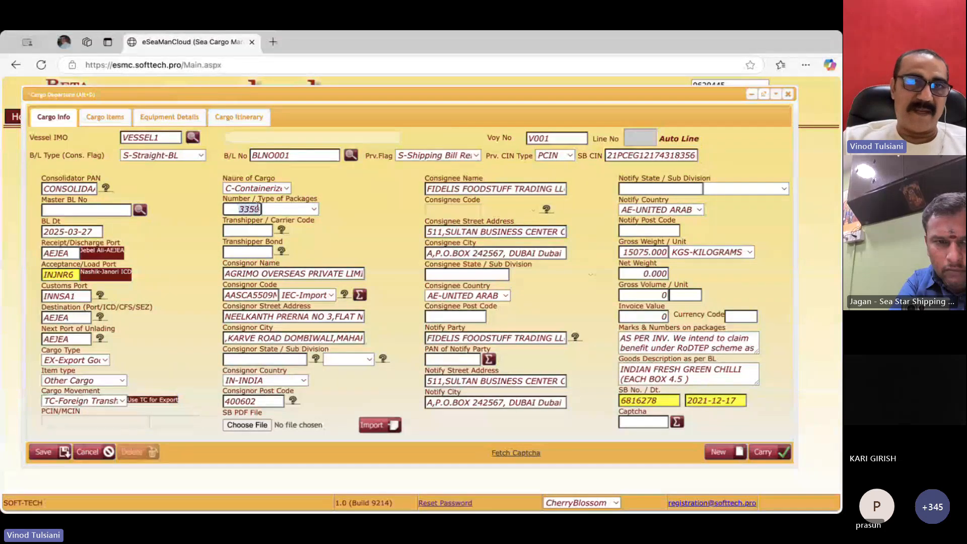
click(348, 213)
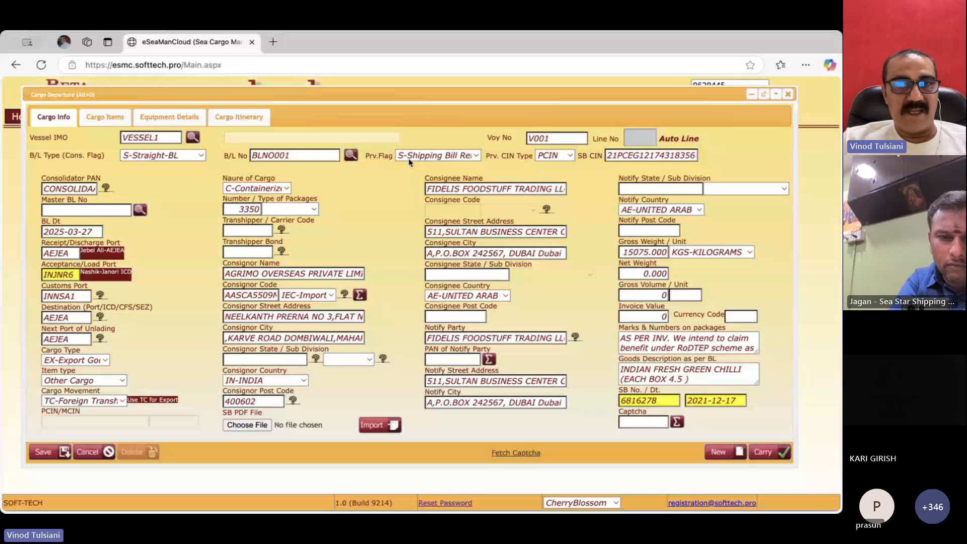
click(312, 210)
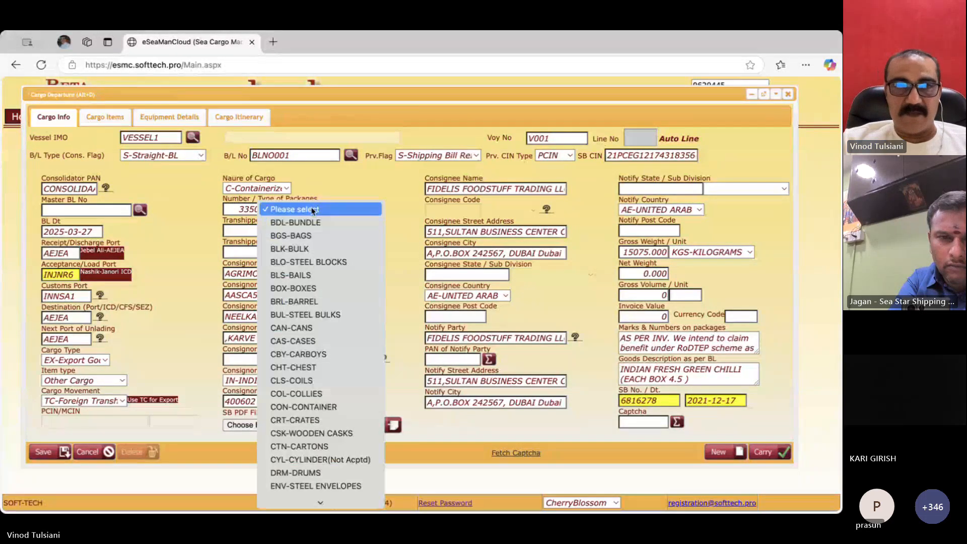
key(Return)
key(Tab)
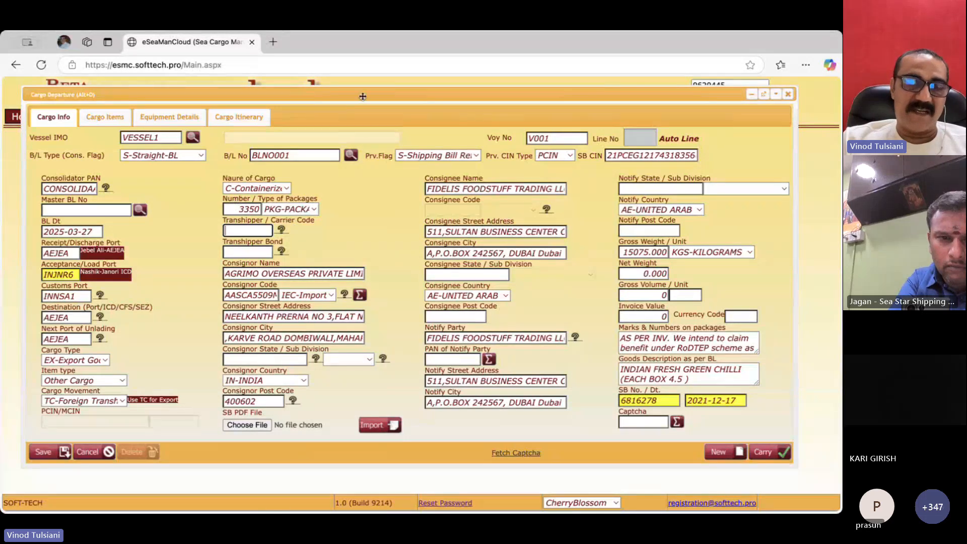
drag(362, 93, 362, 91)
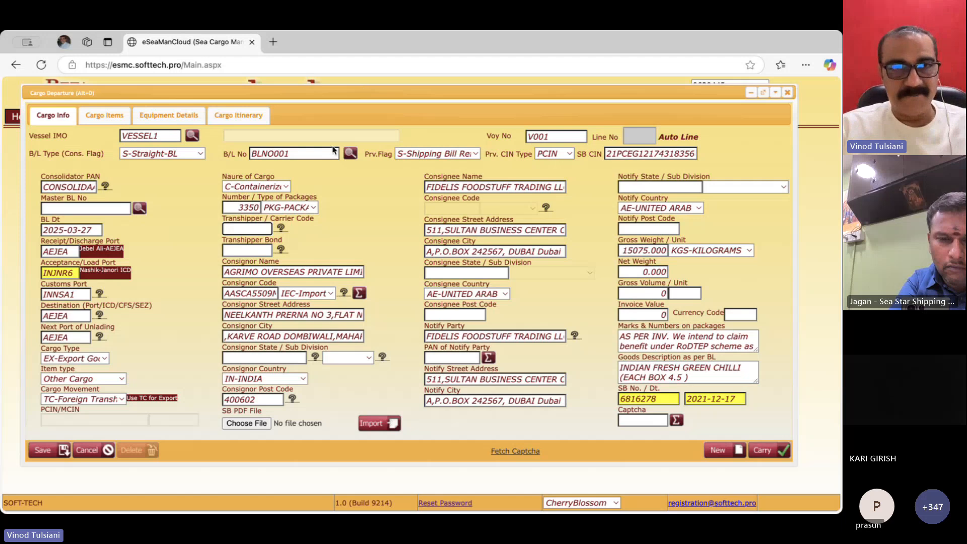
click(355, 271)
key(Tab)
key(Tab)
key(Tab)
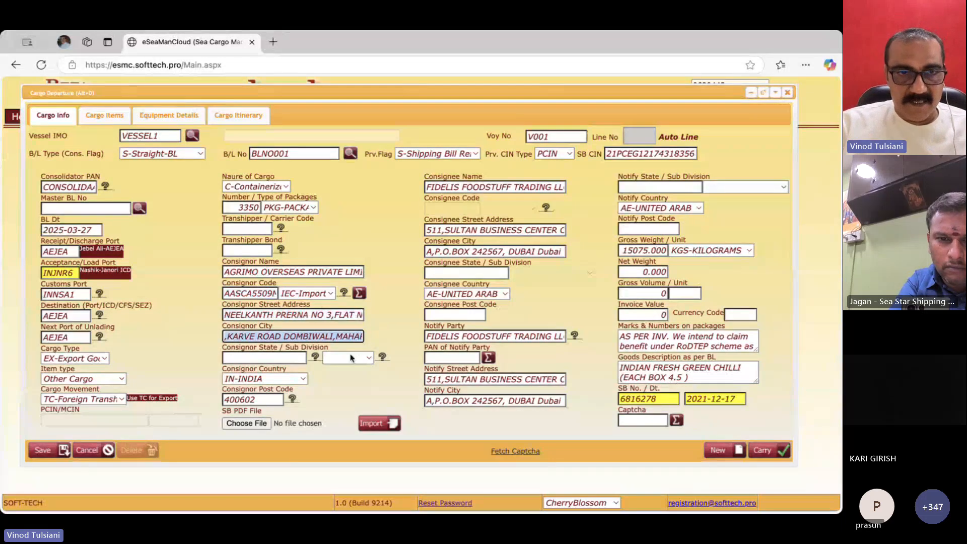
key(Tab)
key(Tab)
key(Tab)
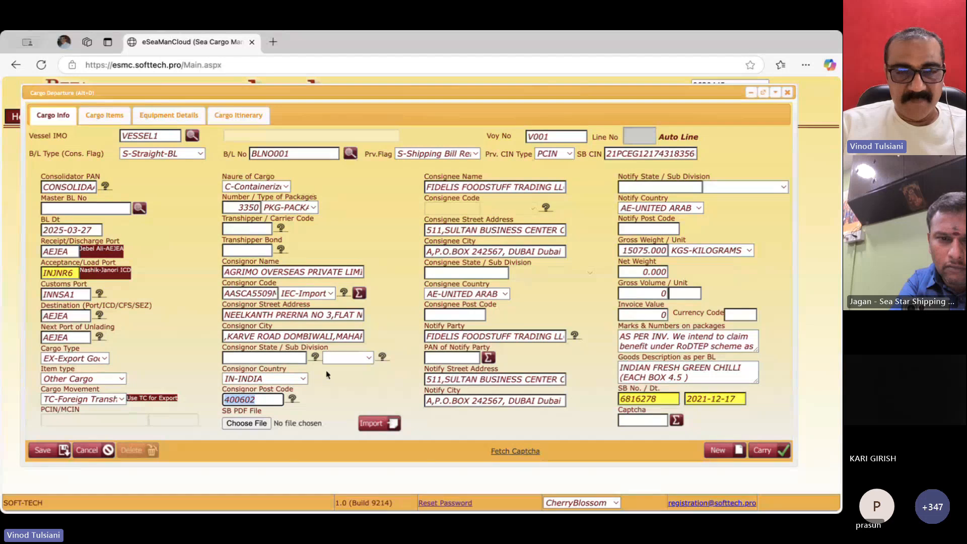
click(368, 359)
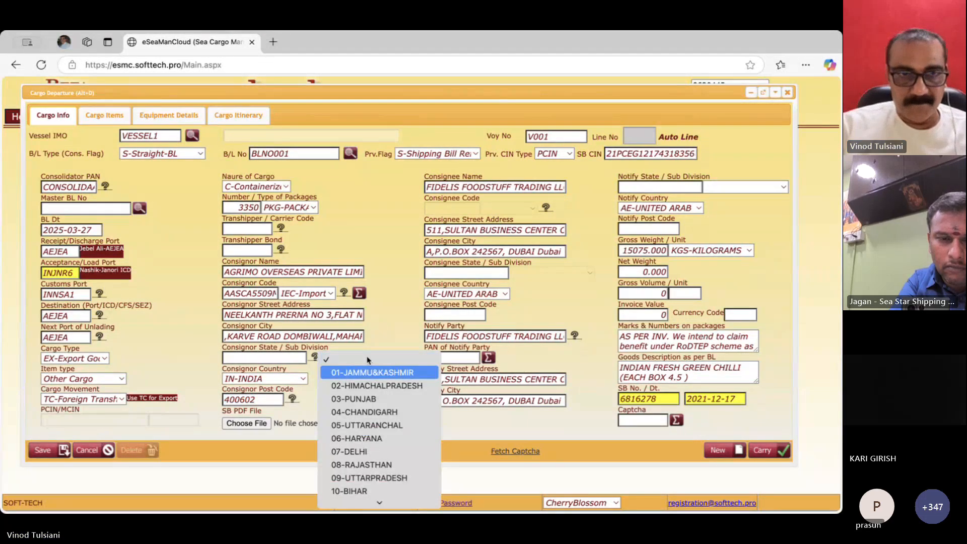
click(363, 357)
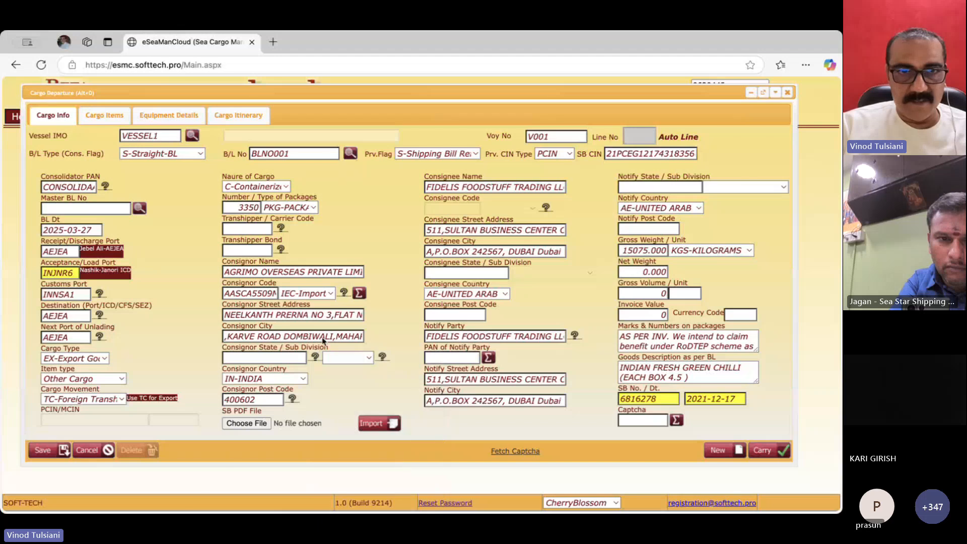
key(Tab)
click(267, 283)
click(282, 305)
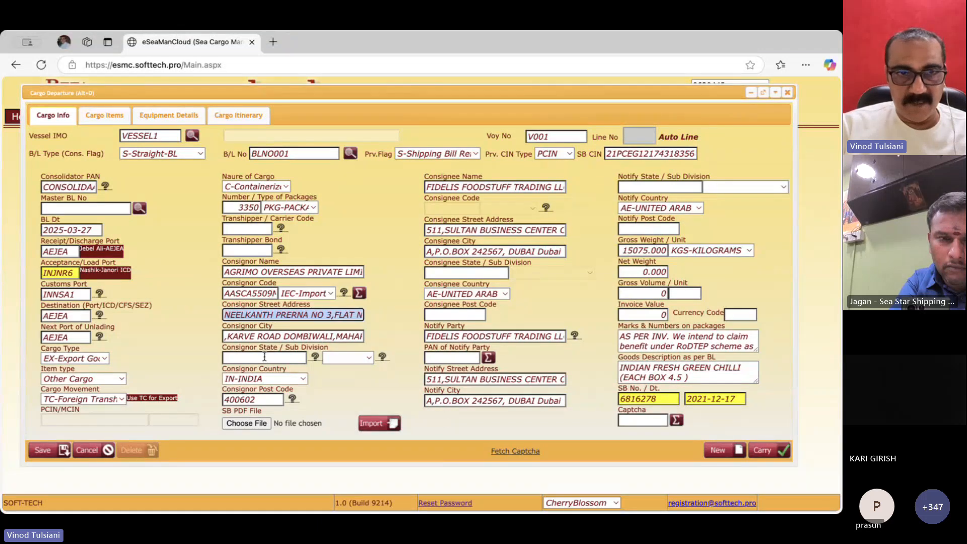
click(291, 348)
key(Tab)
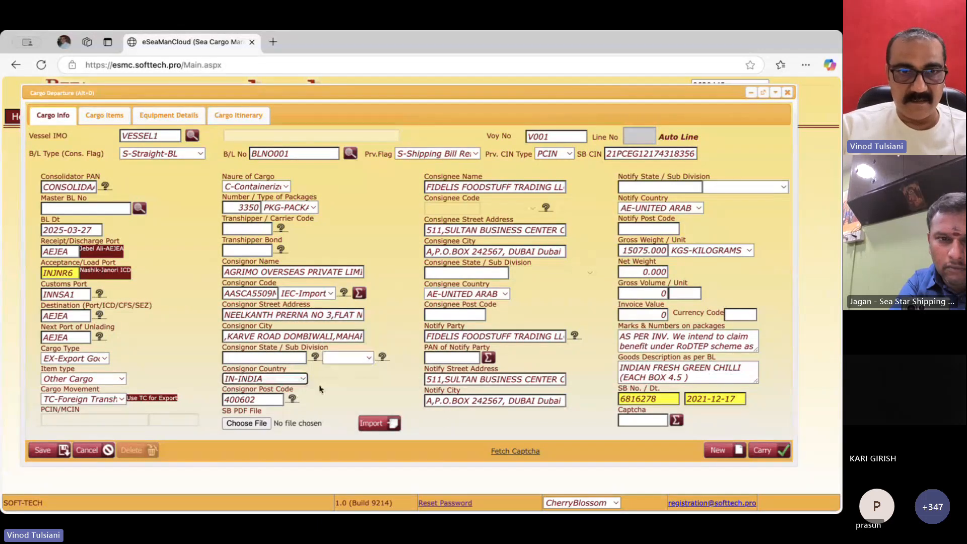
key(Tab)
key(Tab)
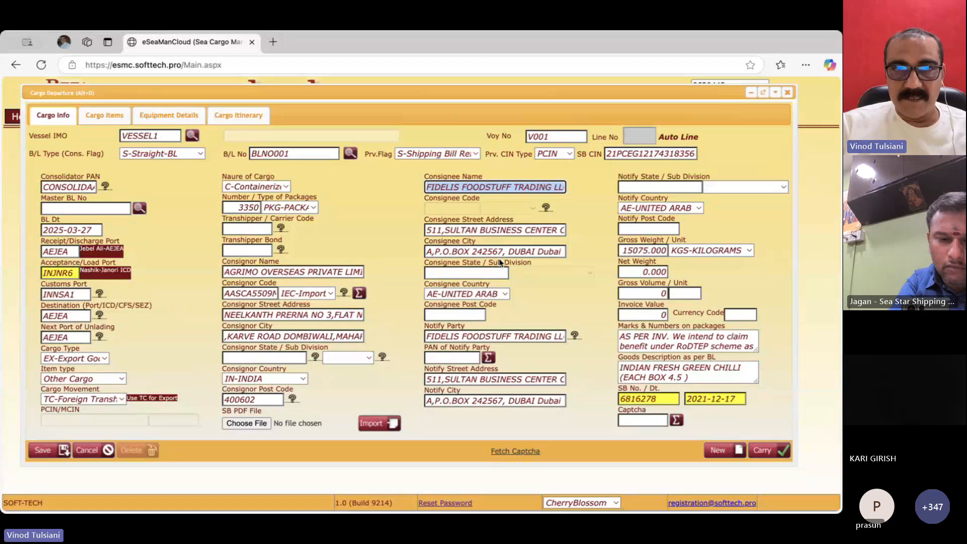
key(Tab)
key(Tab)
key(Tab)
key(Tab)
key(Tab)
key(Tab)
key(Tab)
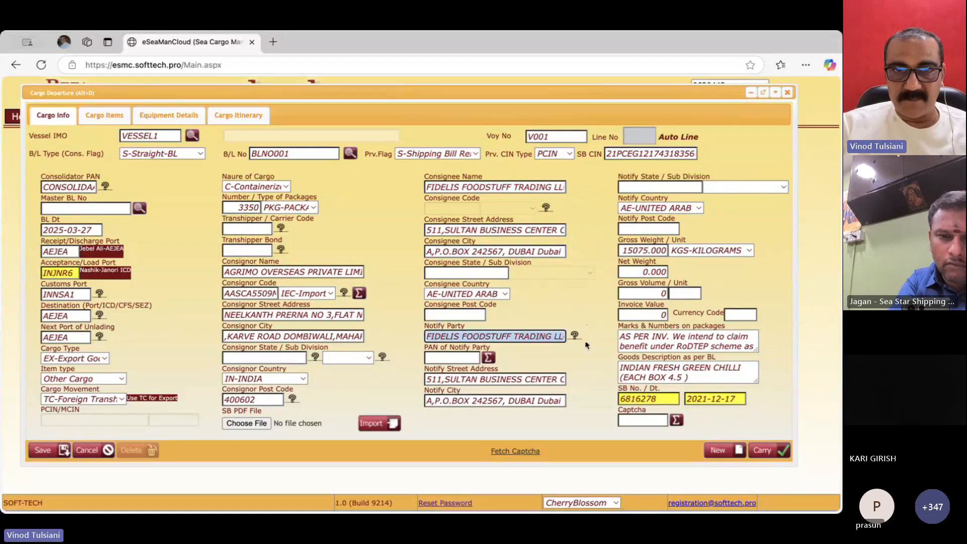
key(Tab)
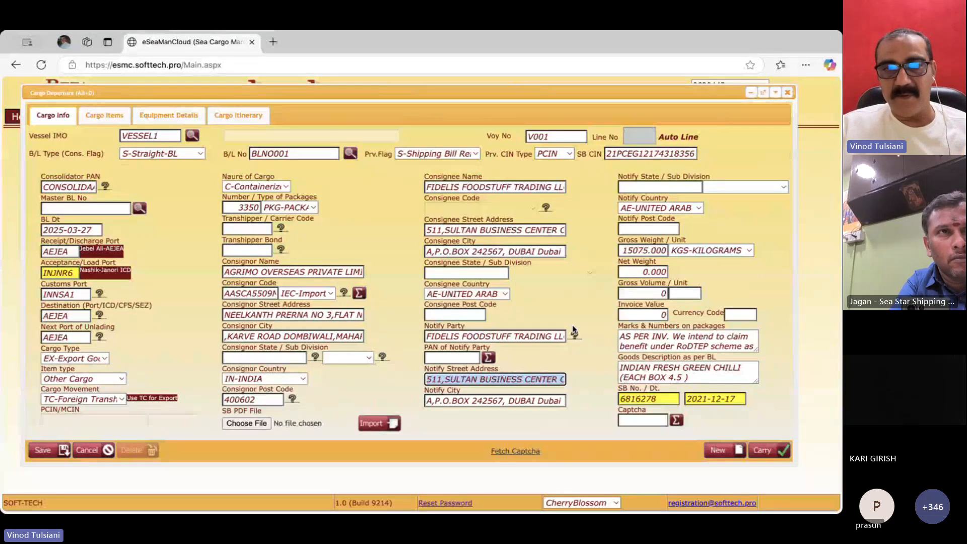
key(shift+Tab)
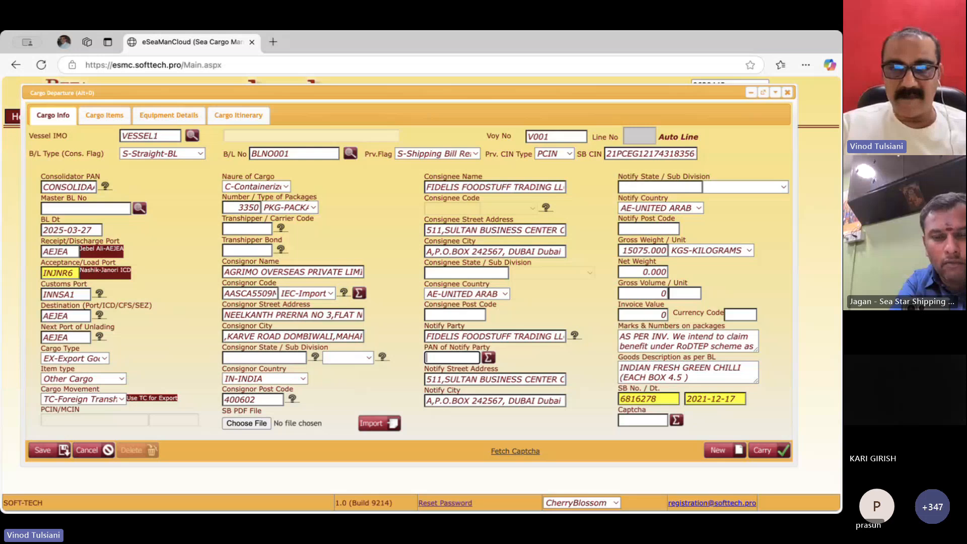
text(NA)
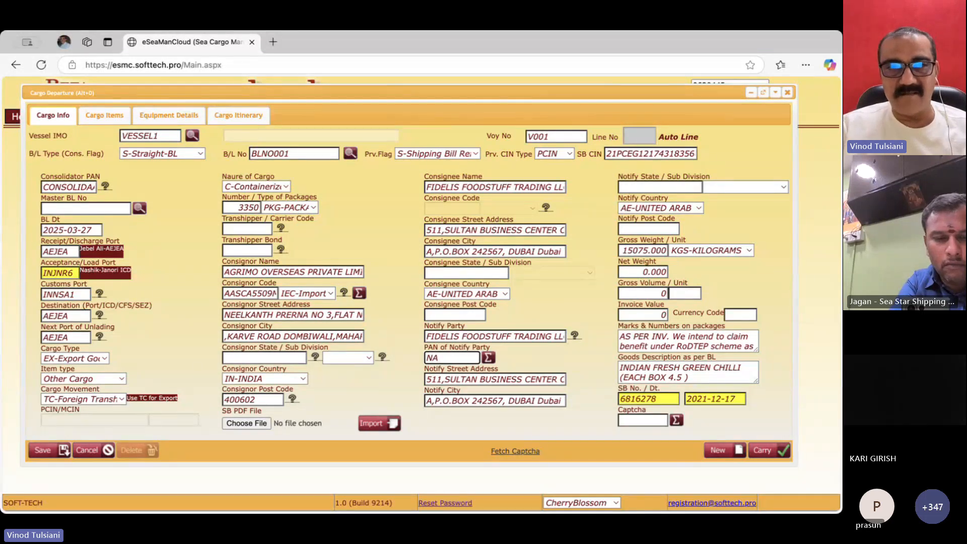
key(BackSpace)
key(BackSpace)
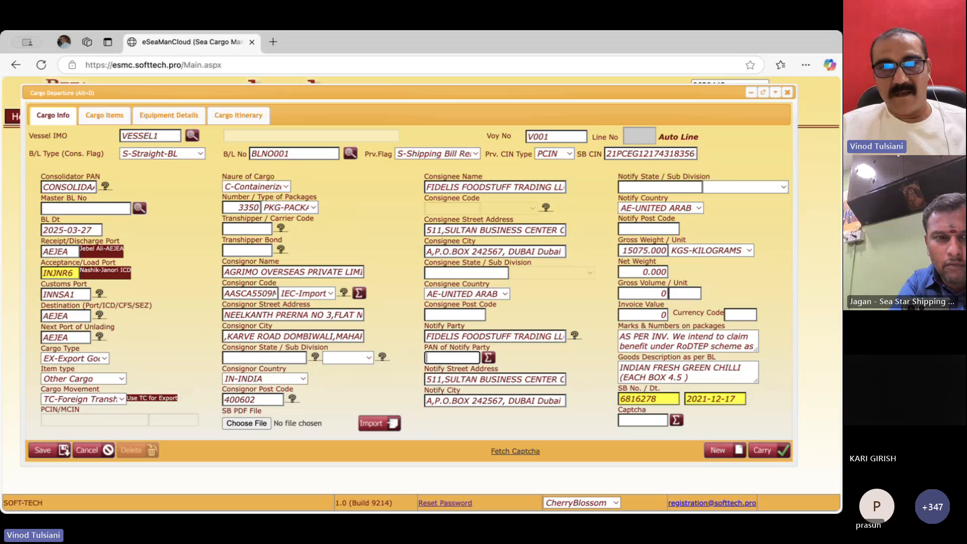
key(Tab)
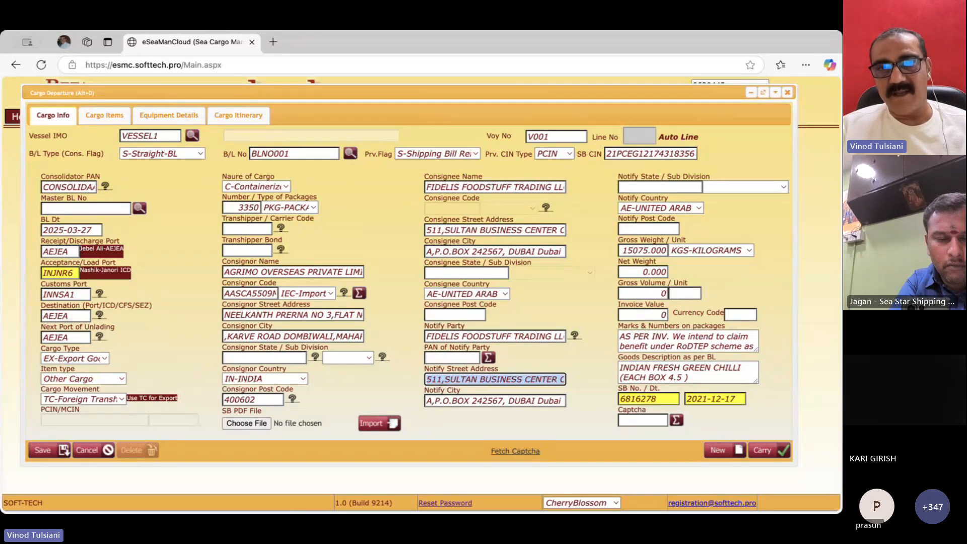
key(Tab)
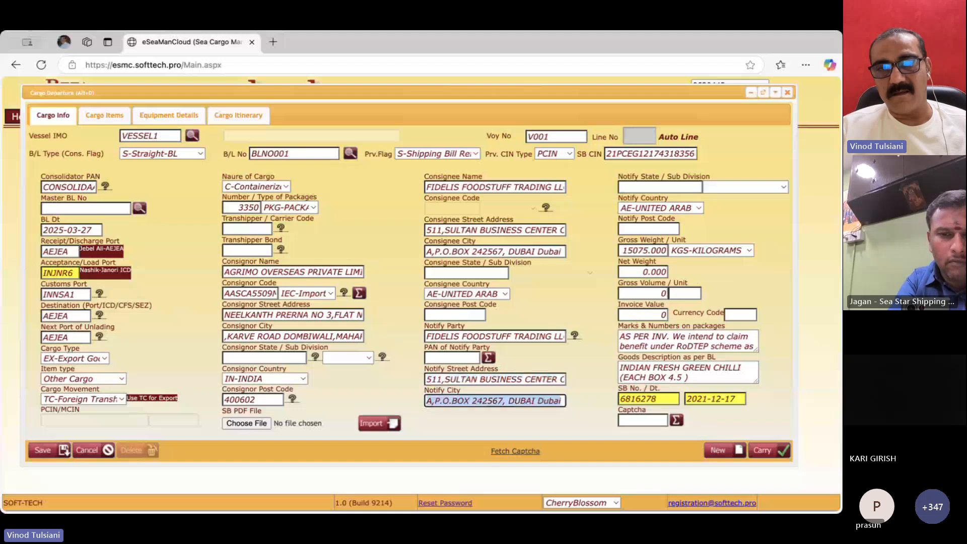
key(Tab)
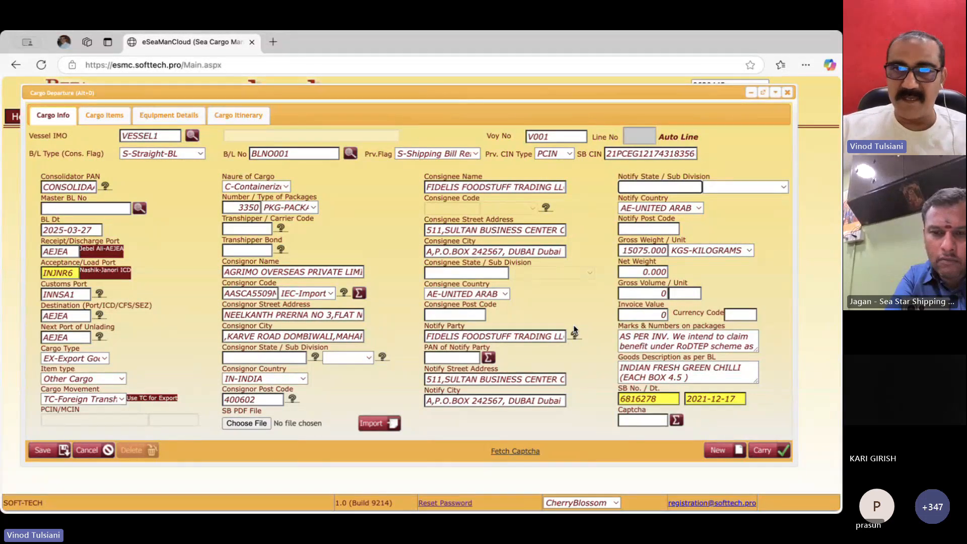
key(Tab)
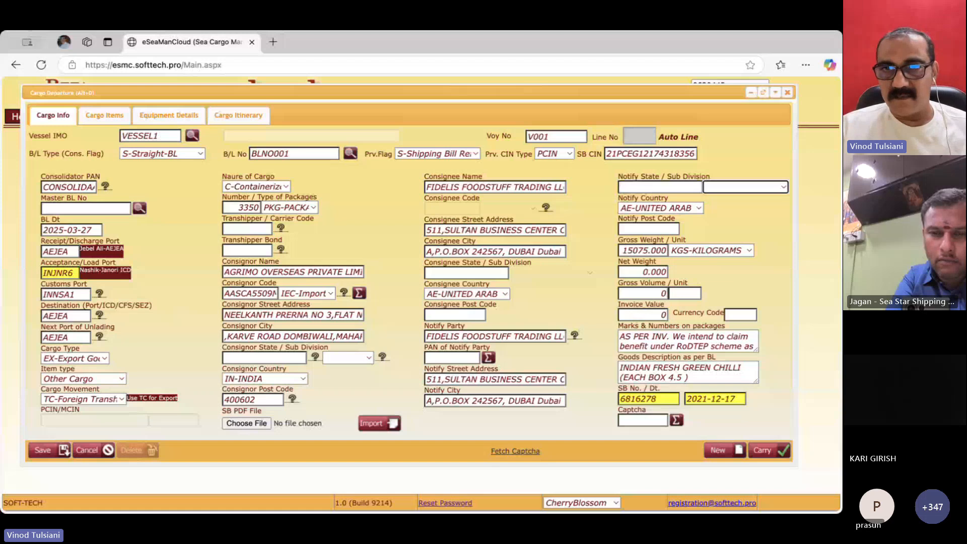
- Save the cargo information and view the cargo items list with HS code 07096010
key(Tab)
key(Tab)
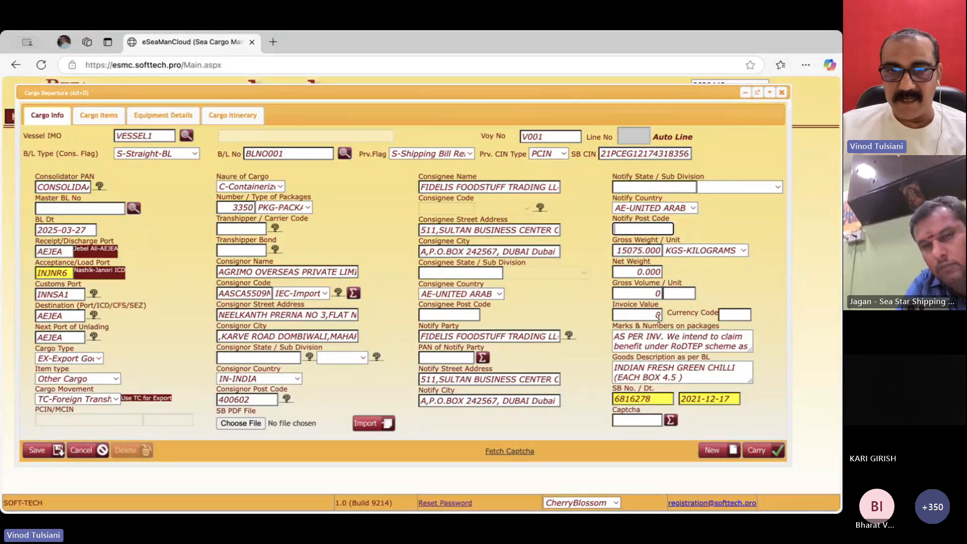
click(48, 454)
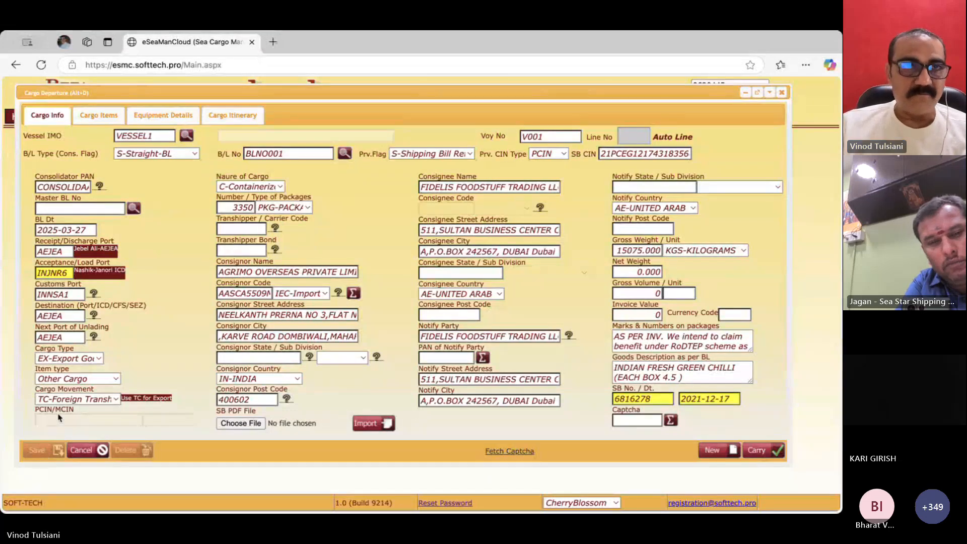
click(99, 117)
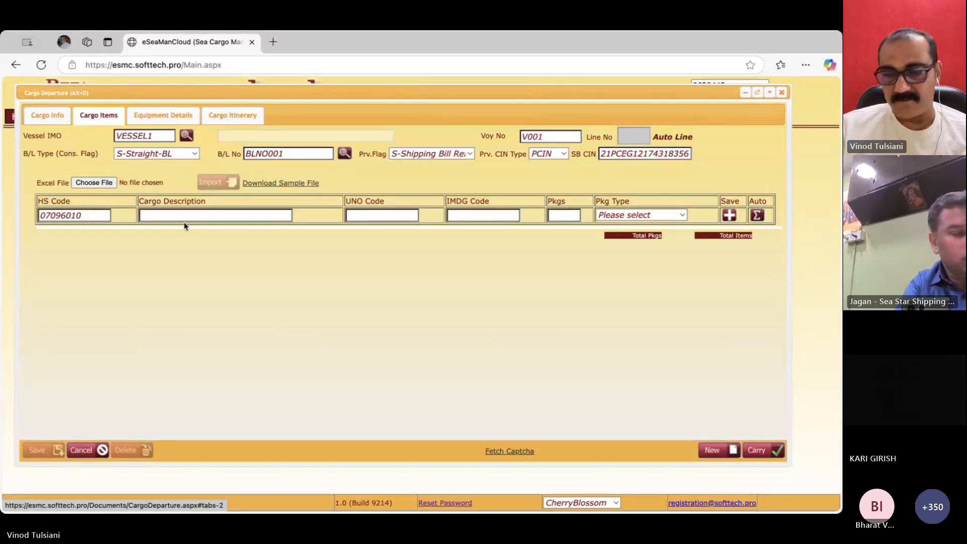
- Return to Cargo Info and keep the cargo type as EX-Export Goods
click(52, 118)
click(99, 112)
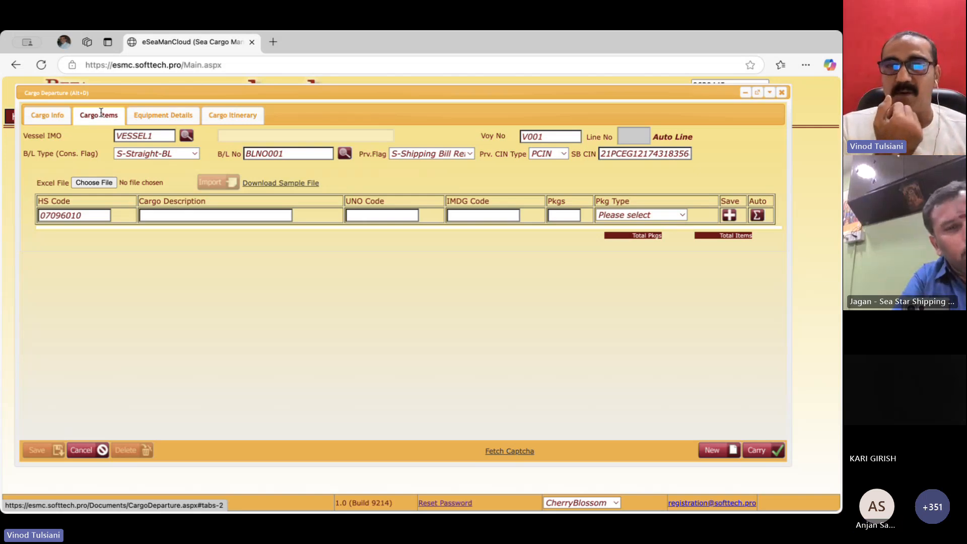
click(55, 120)
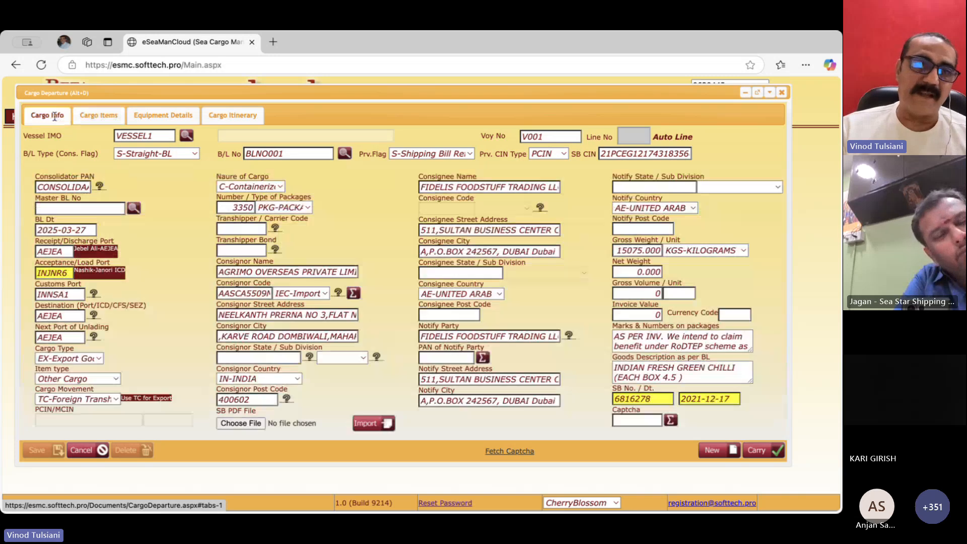
click(81, 361)
click(81, 362)
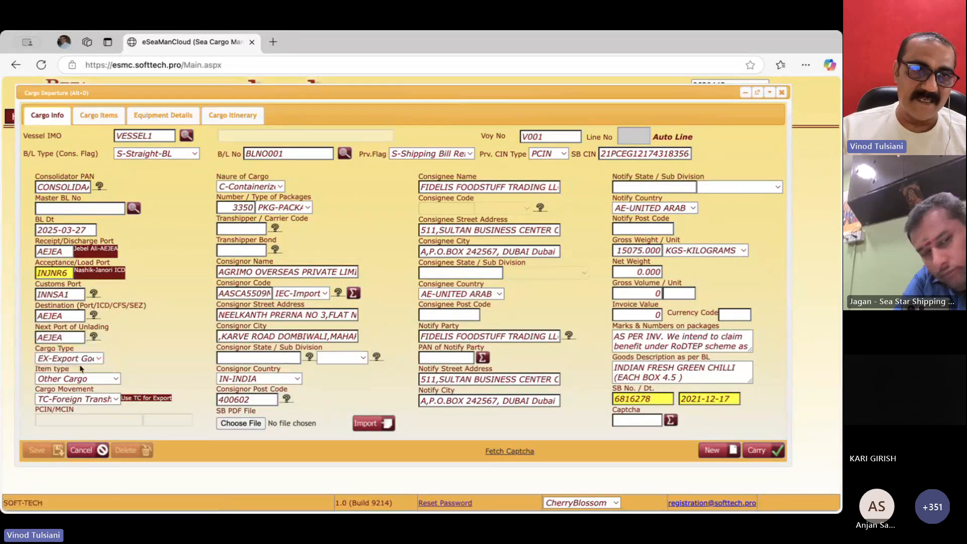
- Set cargo movement to TC-Foreign Transhipment and view the cargo items grid
click(95, 400)
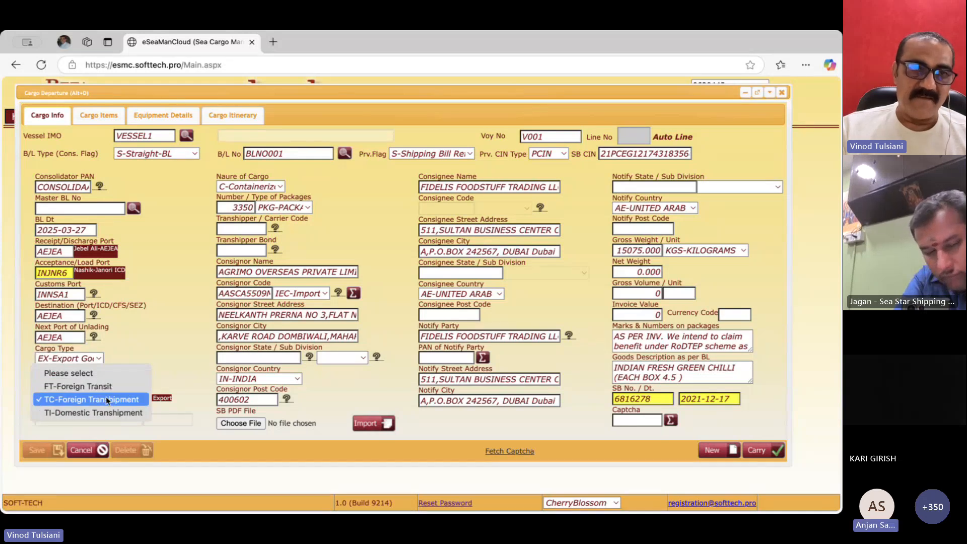
click(107, 400)
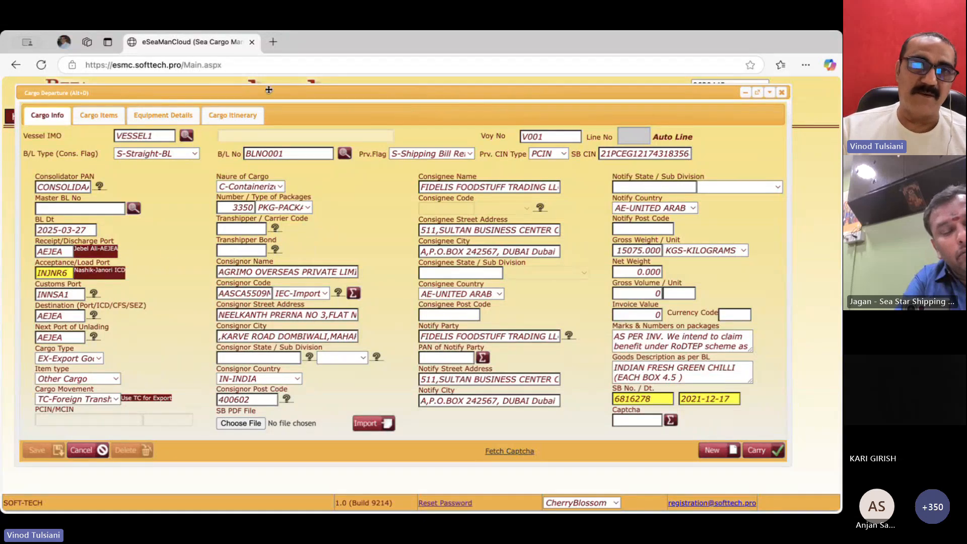
click(98, 116)
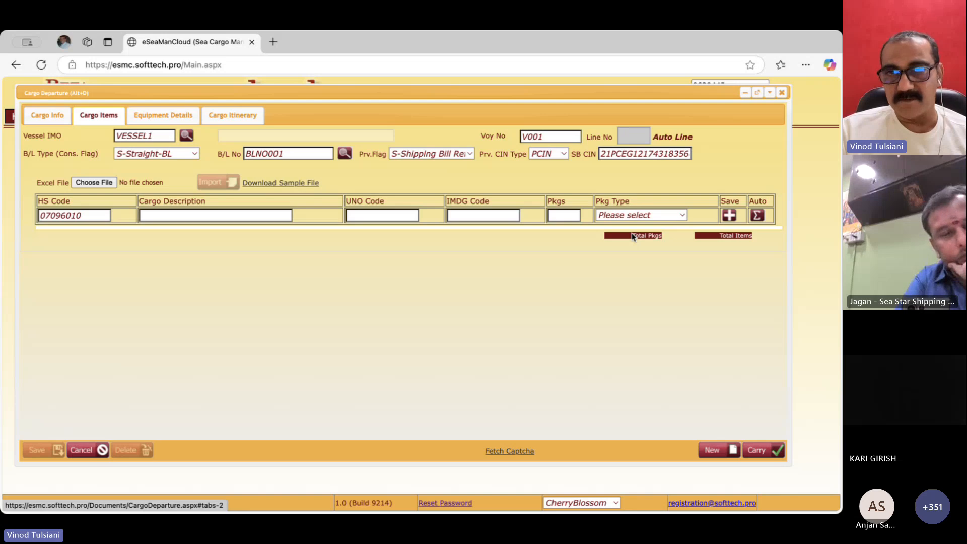
- Add the green chilli cargo item (07096010, 3350 PKG) and minimize the Cargo Departure form
click(757, 216)
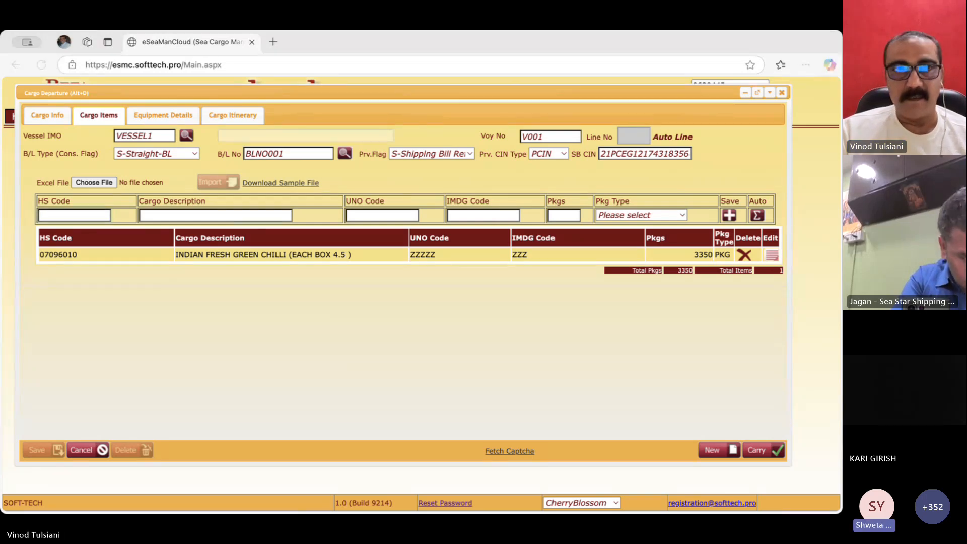
click(177, 91)
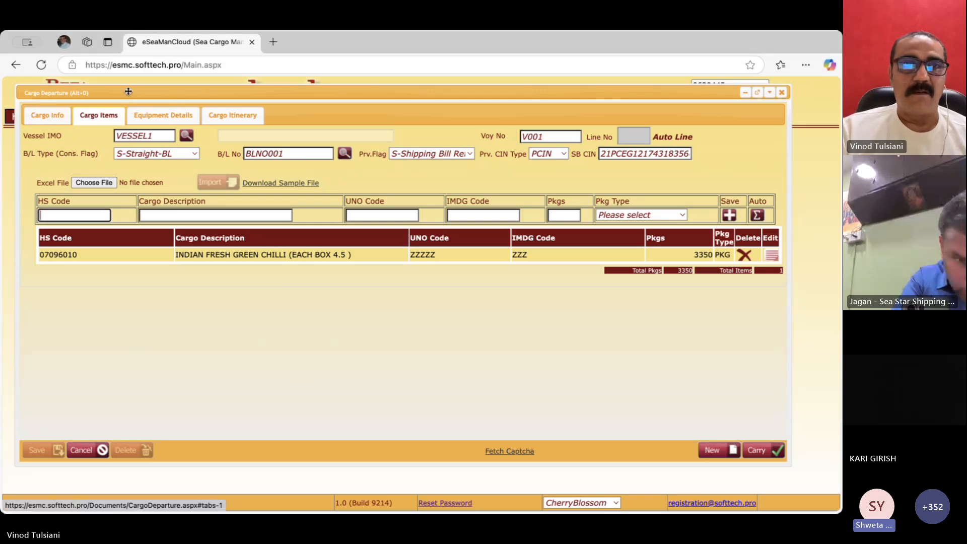
drag(132, 94, 143, 135)
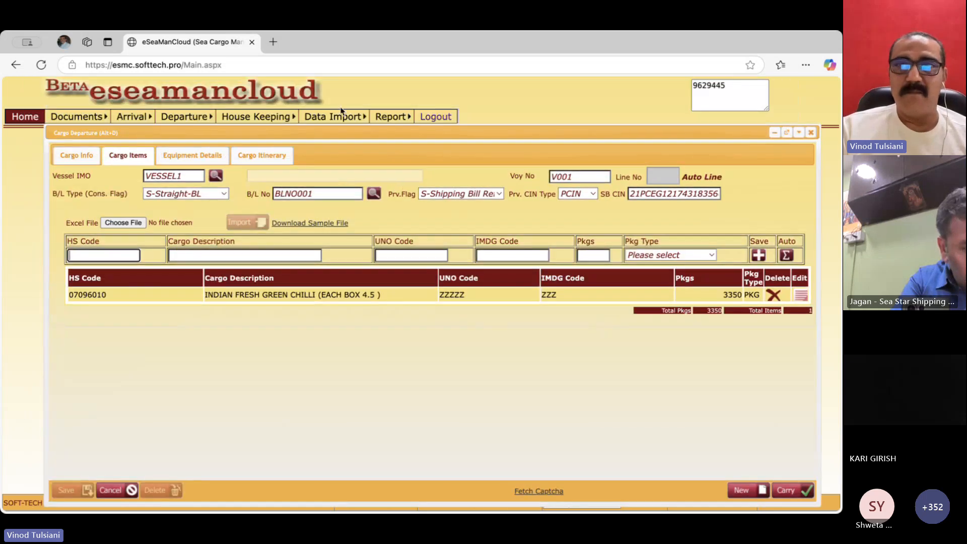
click(775, 132)
- Open the Voyage Details form for VESSEL1, voyage V001
mouse_move(76, 117)
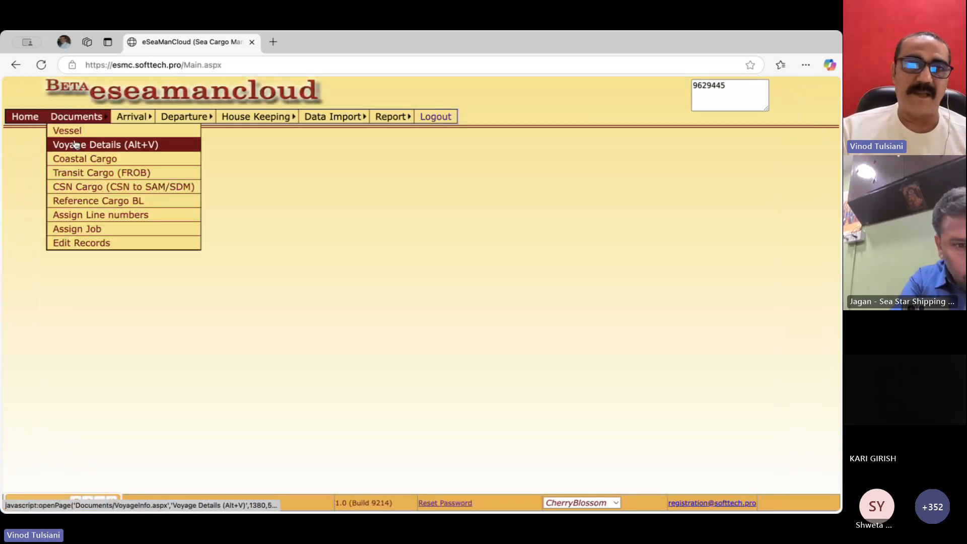
click(79, 147)
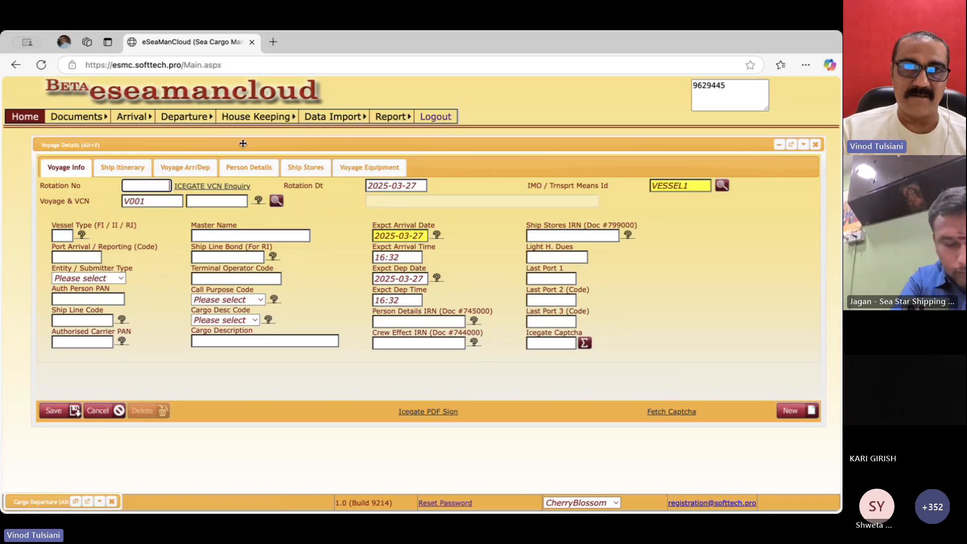
drag(242, 143, 248, 138)
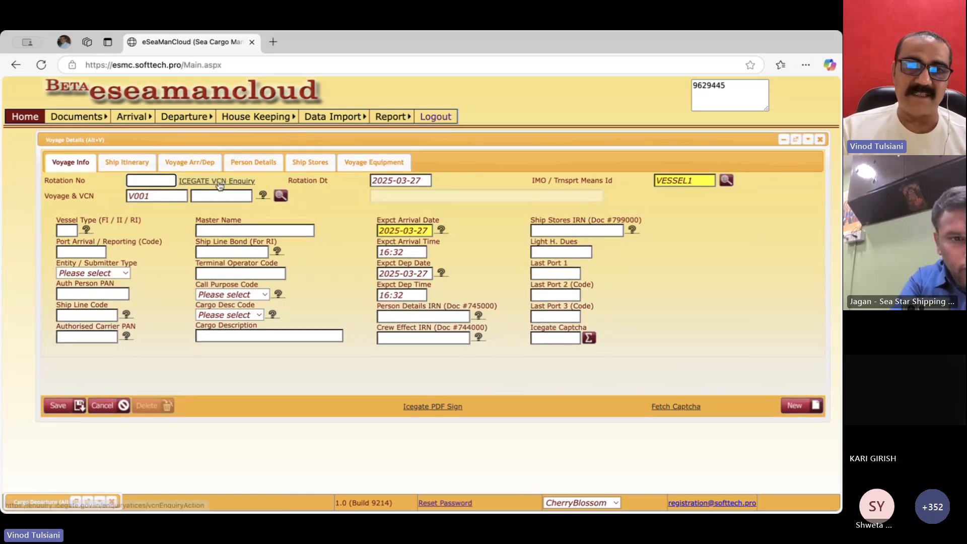
- Open ICEGATE's VCN/Rotation Number Enquiry in a new tab, then close that tab
click(219, 184)
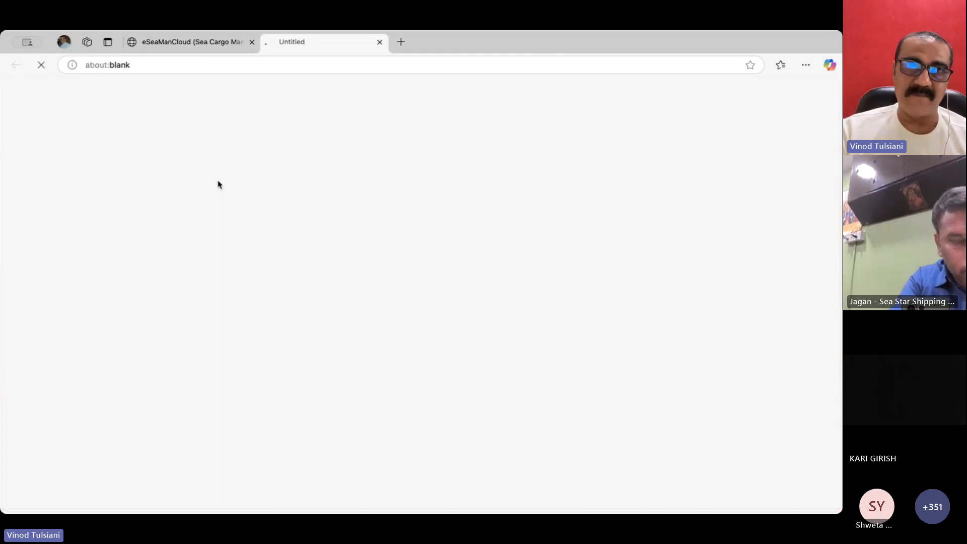
mouse_move(219, 184)
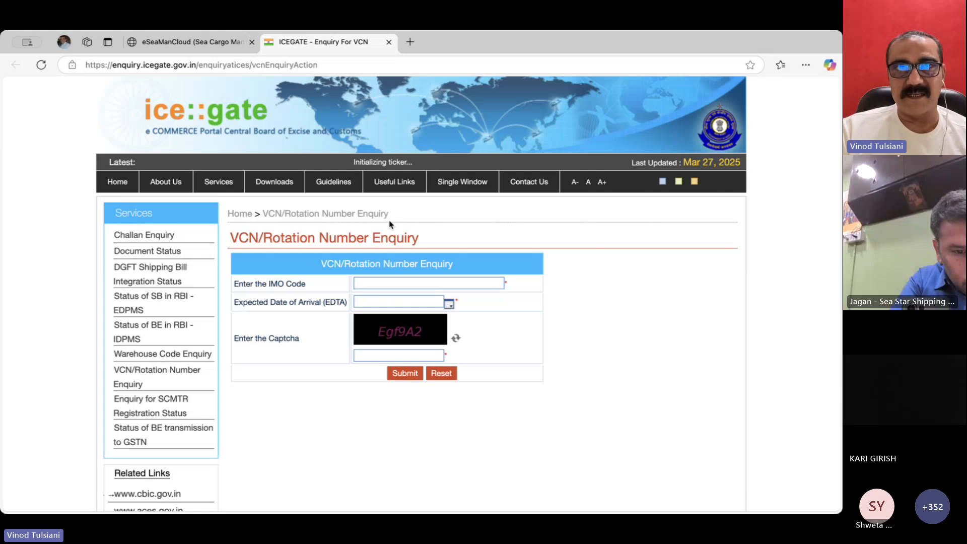
right_click(305, 46)
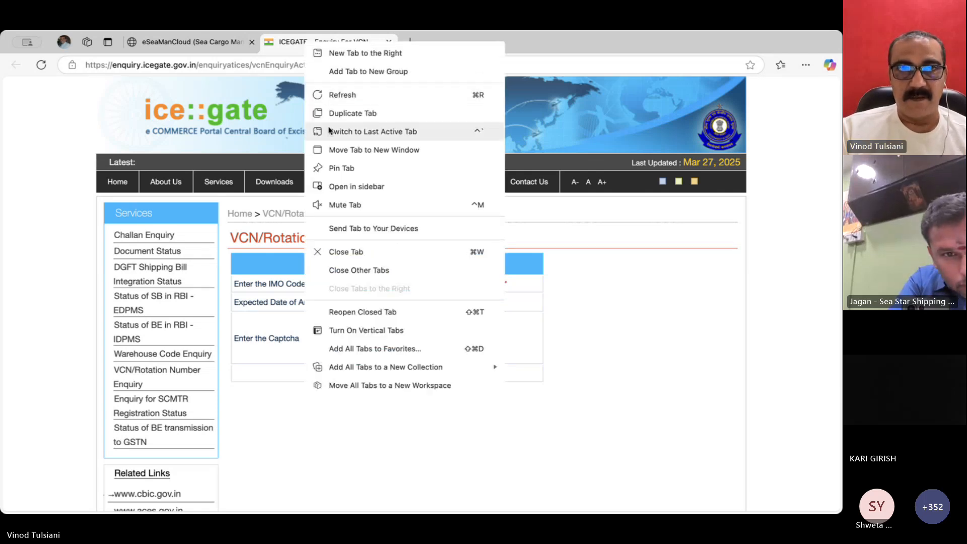
click(351, 253)
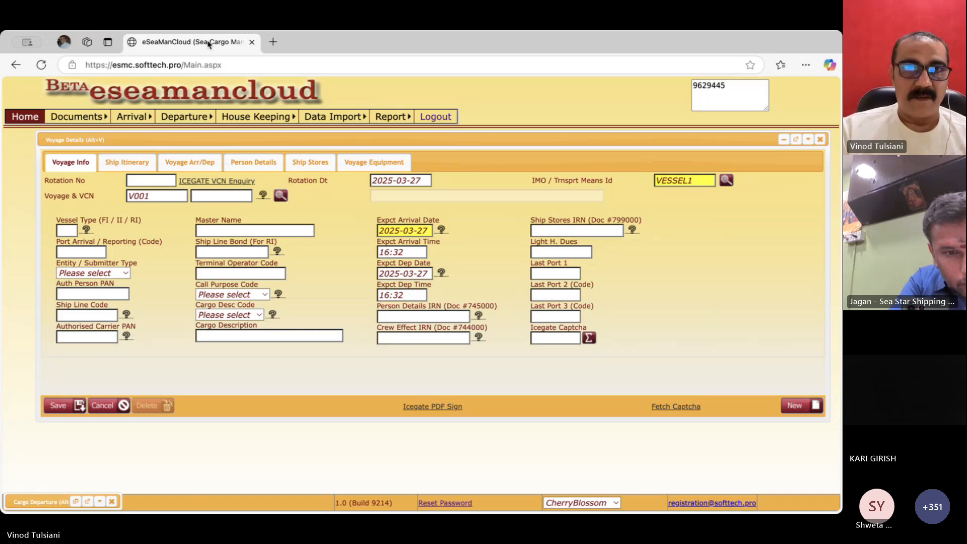
- Close Voyage Details and restore Cargo Departure to its items list showing the green chilli line
click(819, 139)
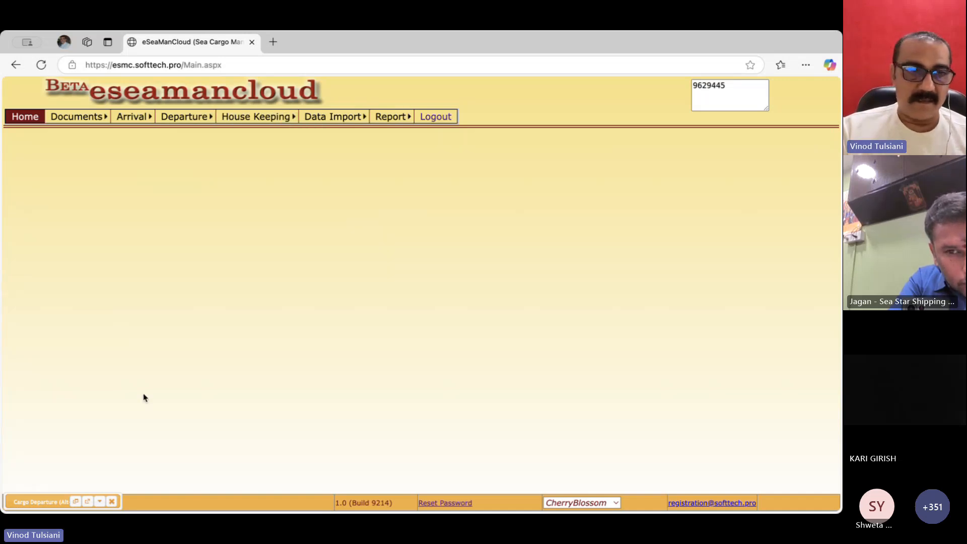
click(75, 501)
drag(340, 133, 334, 116)
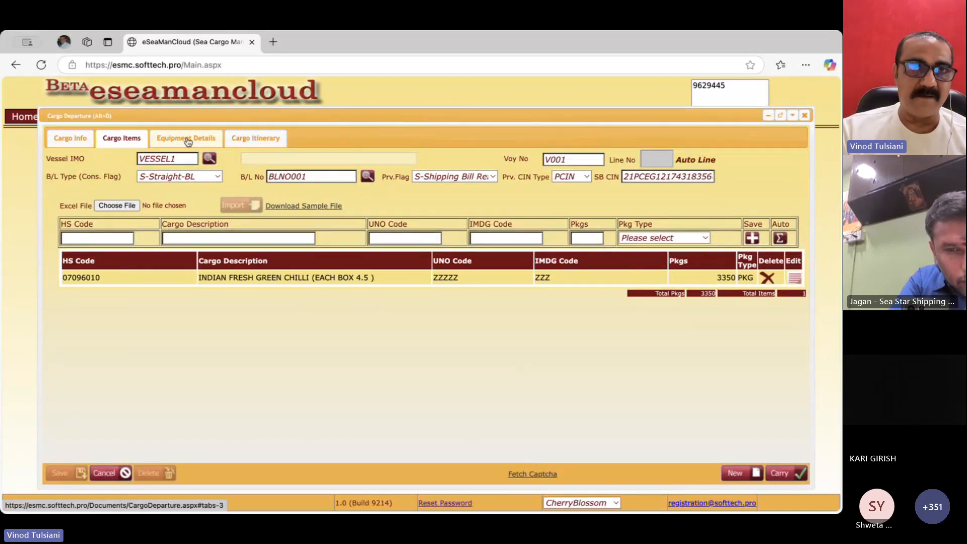
click(71, 145)
click(121, 138)
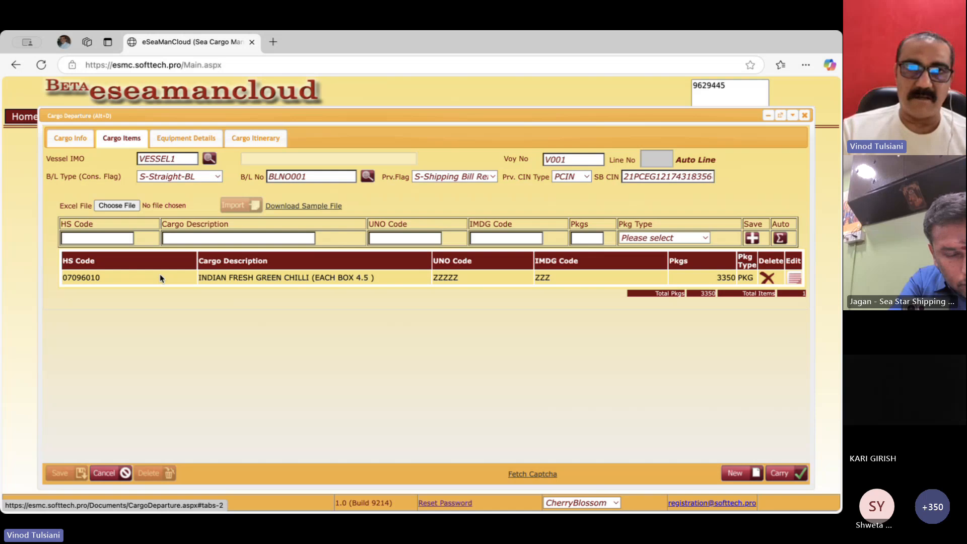
- Switch to Equipment Details and enter equipment number CICU8204080 in the first row
click(187, 142)
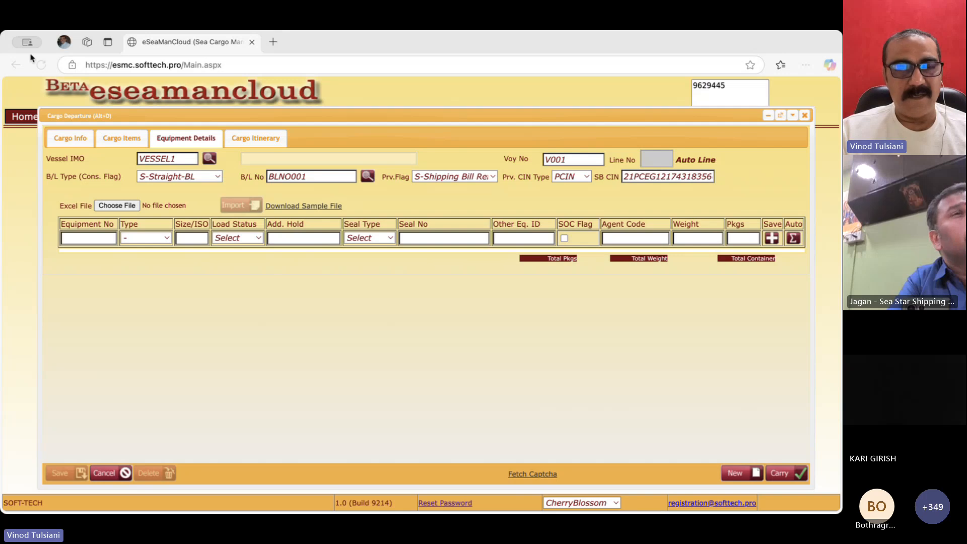
click(167, 118)
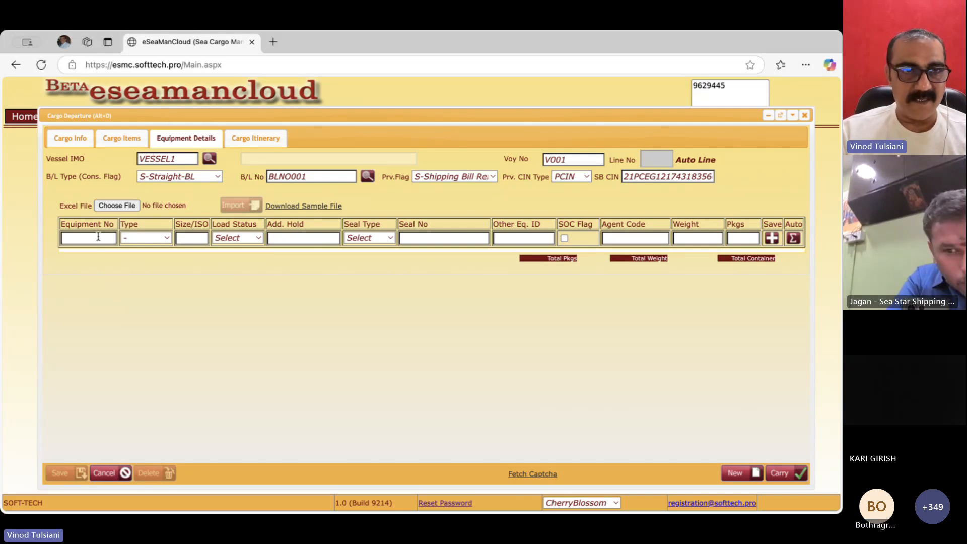
click(98, 237)
text(ICU8204080)
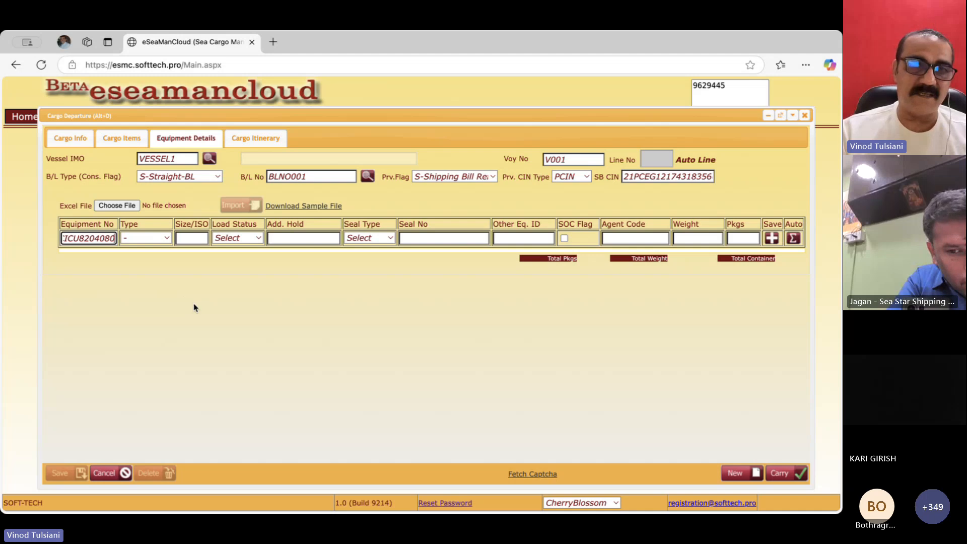
text(C)
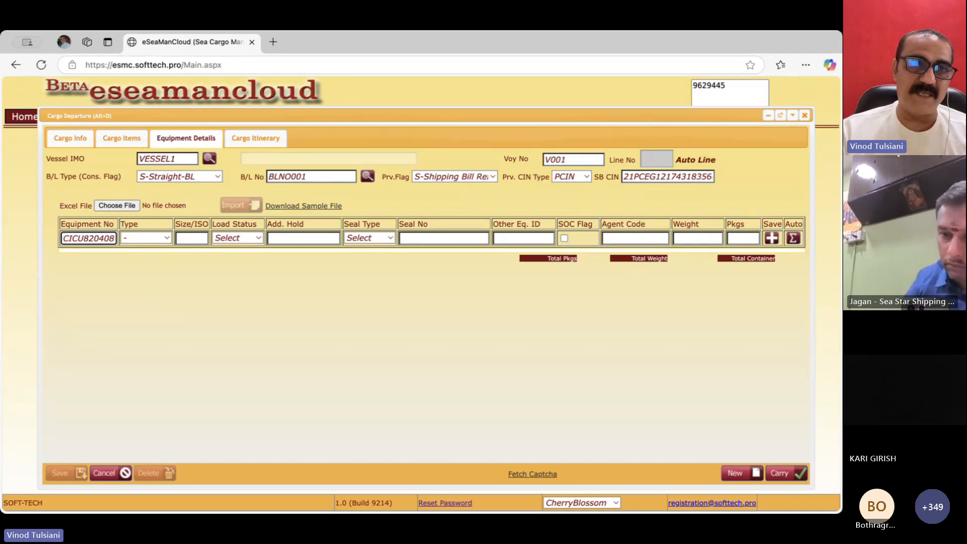
key(Tab)
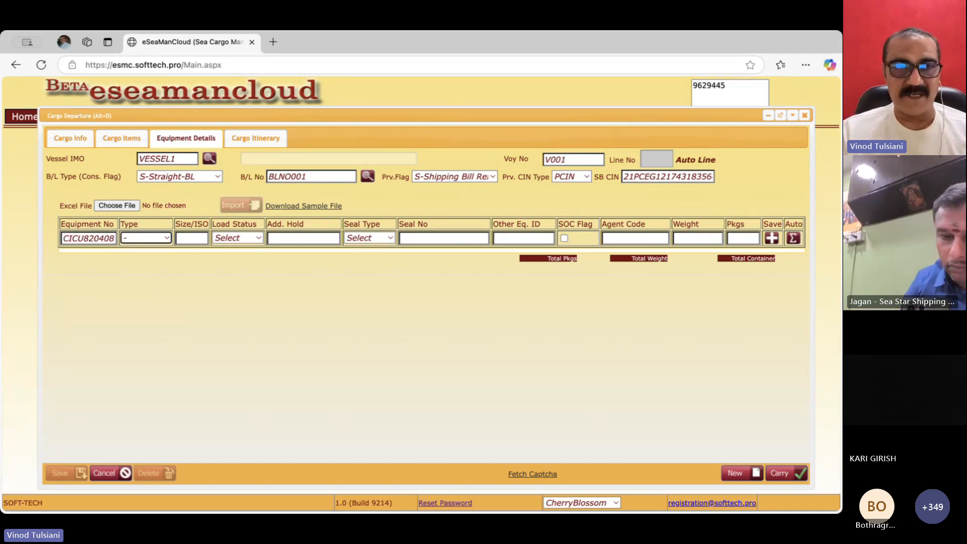
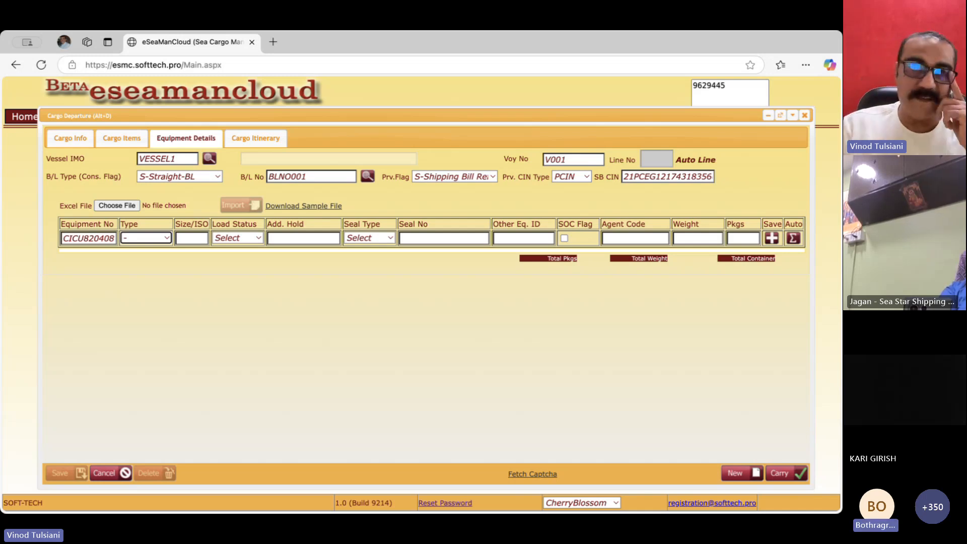
- Set the equipment row to CN-Container, size/ISO 2200, load status FCL and seal type BTSL
click(153, 240)
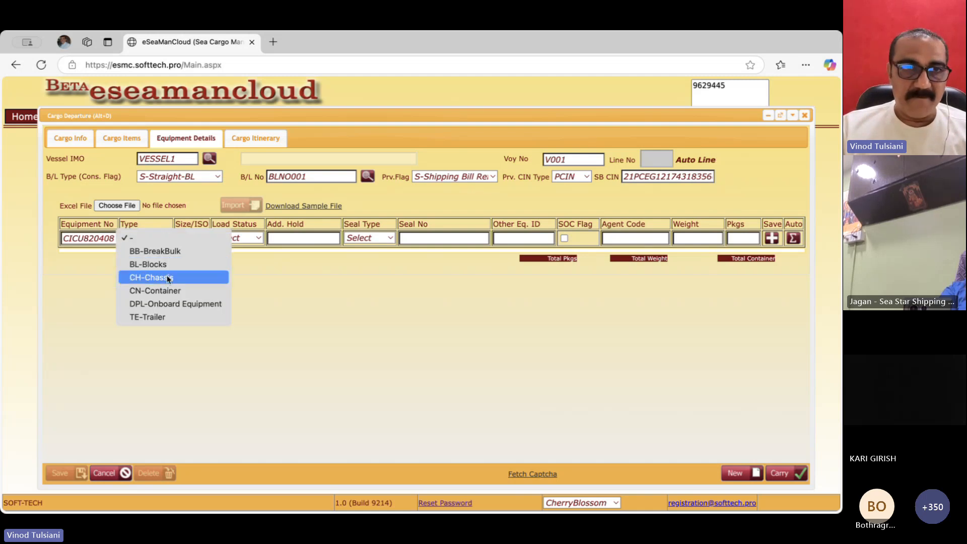
click(169, 293)
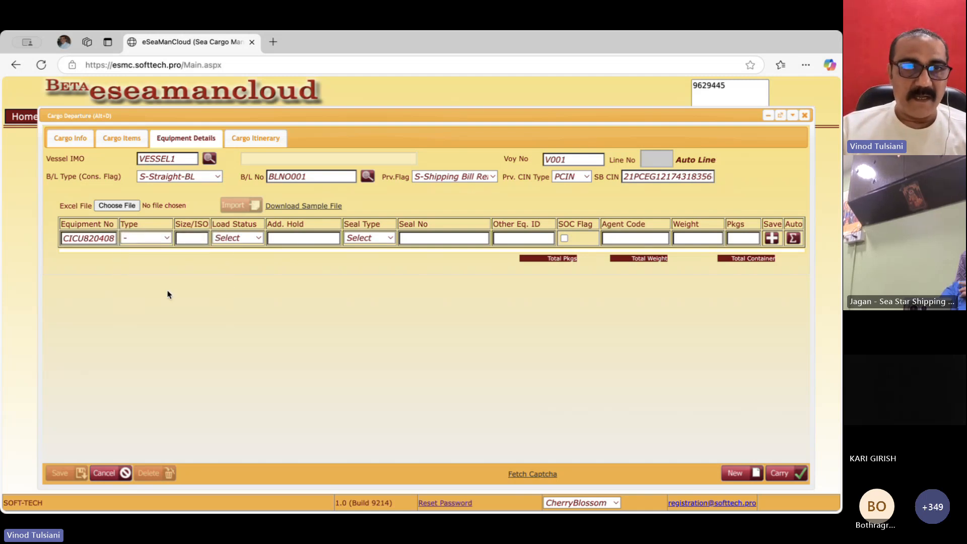
click(195, 238)
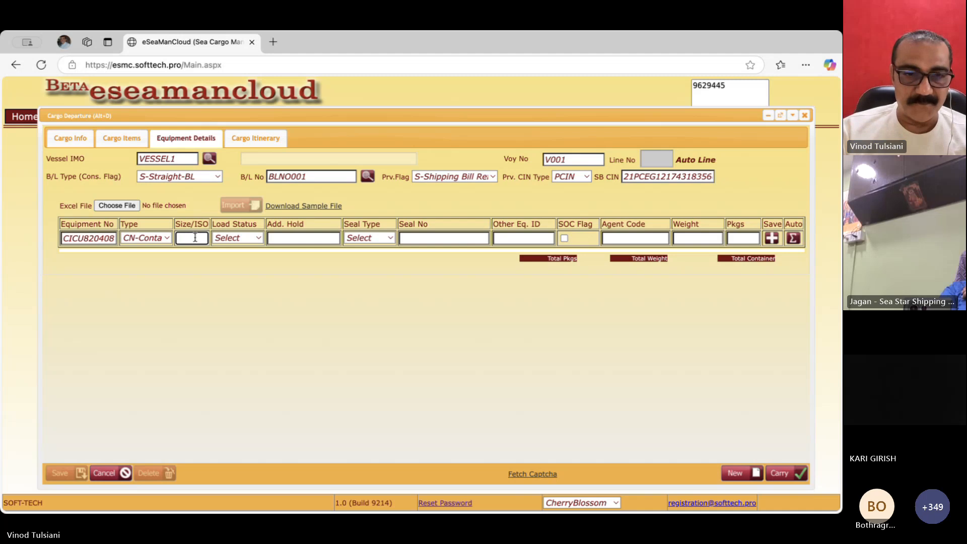
text(2)
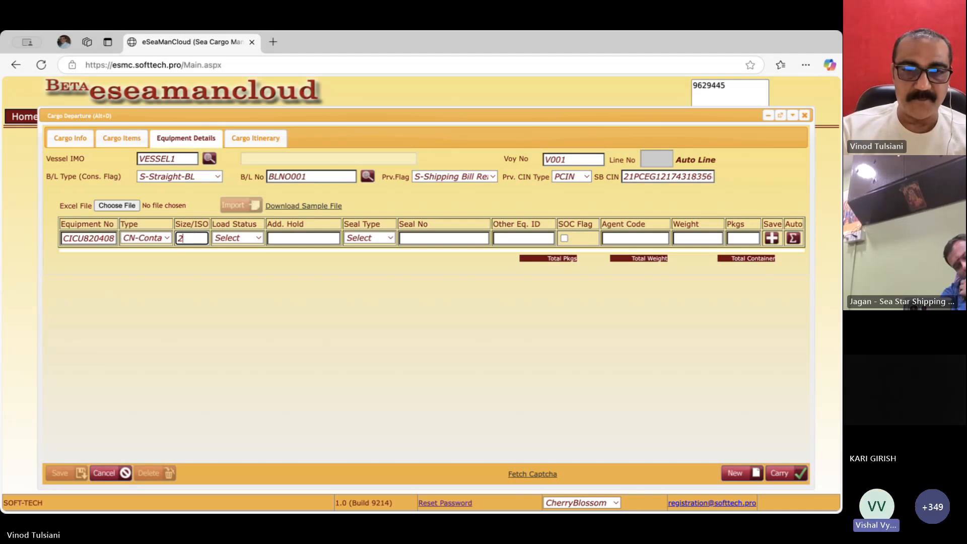
text(200)
key(Tab)
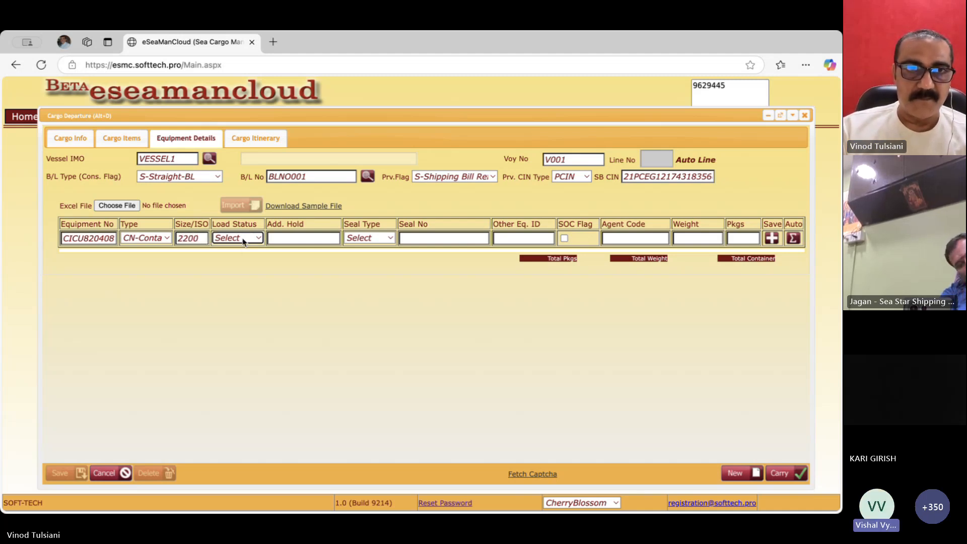
click(242, 239)
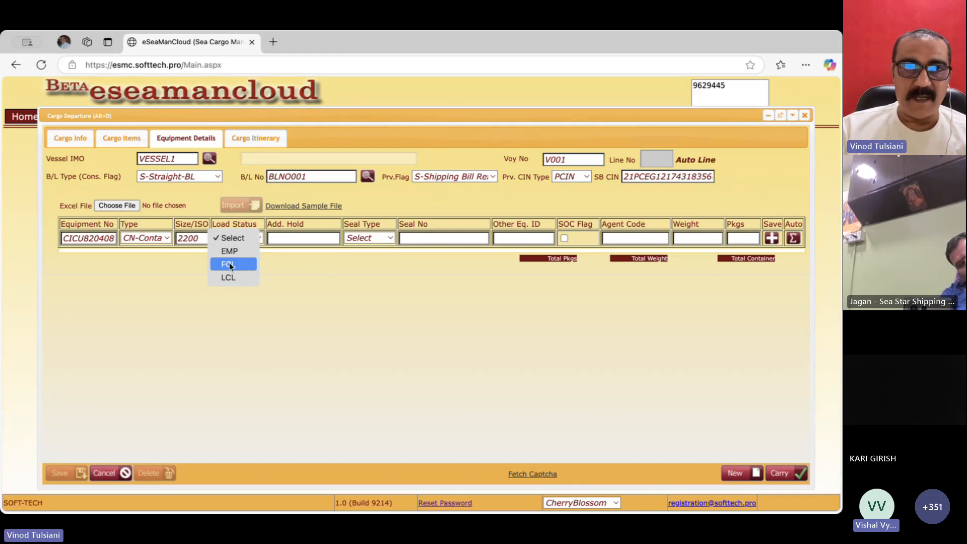
click(229, 267)
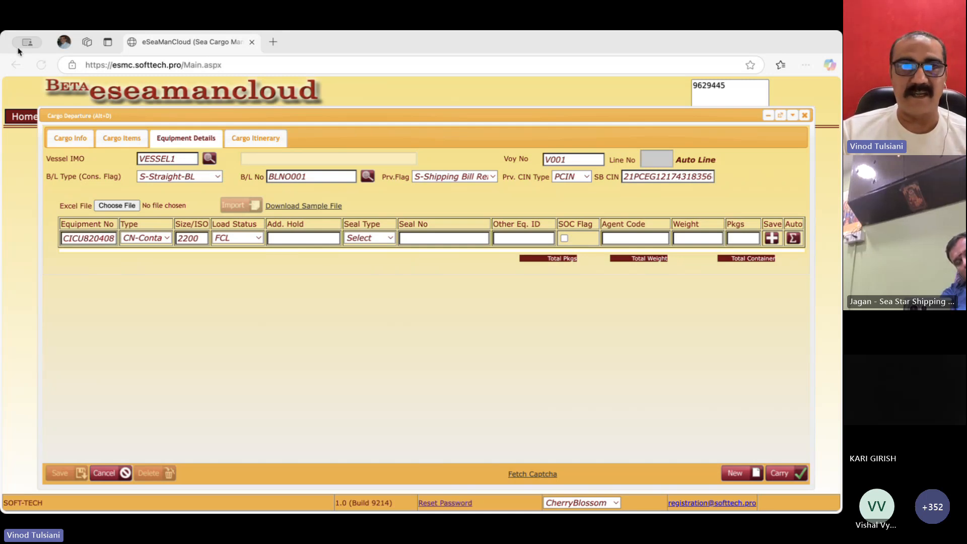
click(168, 331)
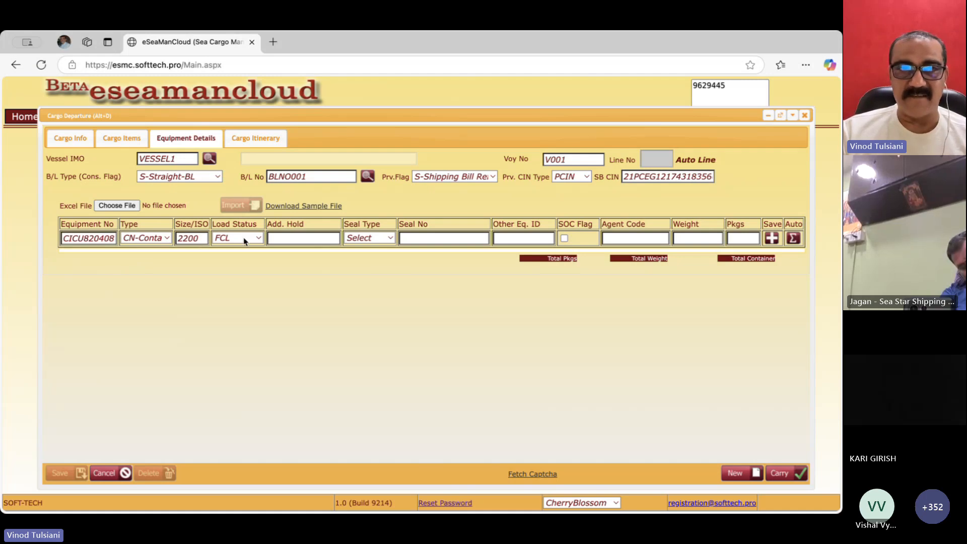
click(374, 241)
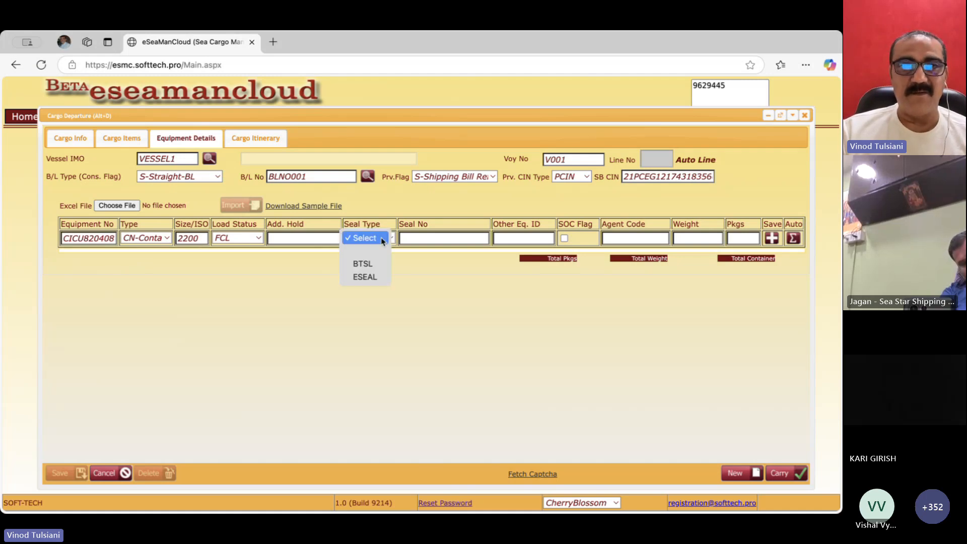
click(374, 264)
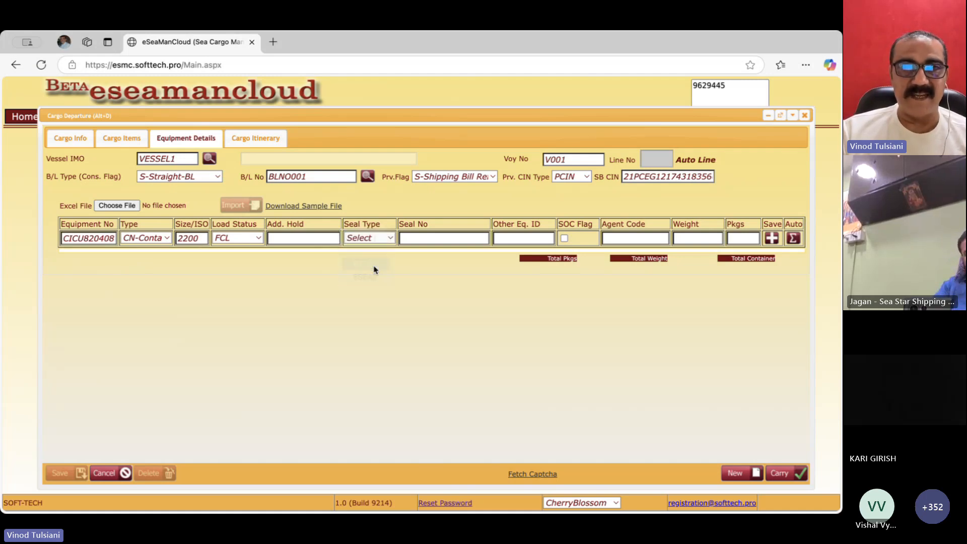
- Enter seal number 0909180, agent code AGENTPAN, weight 1009 and 4 packages
click(426, 238)
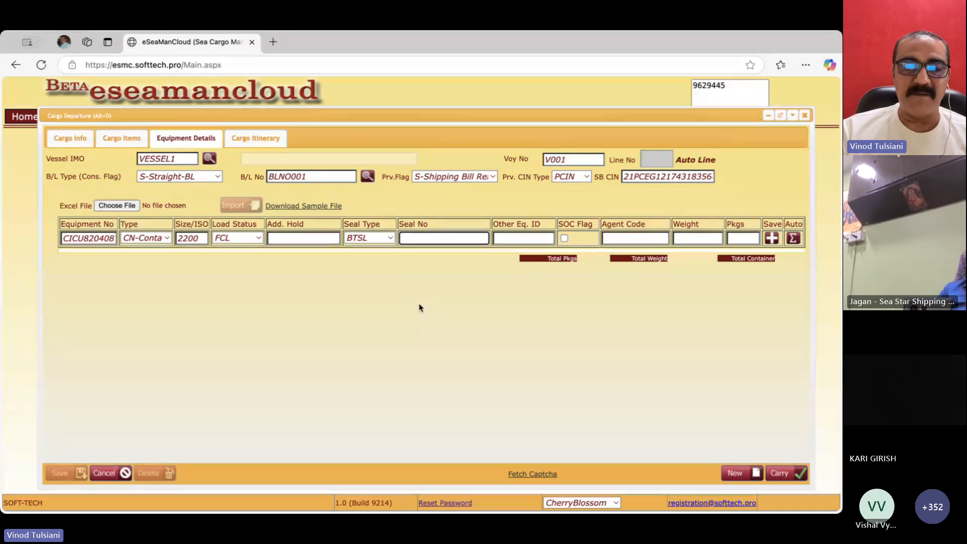
click(90, 237)
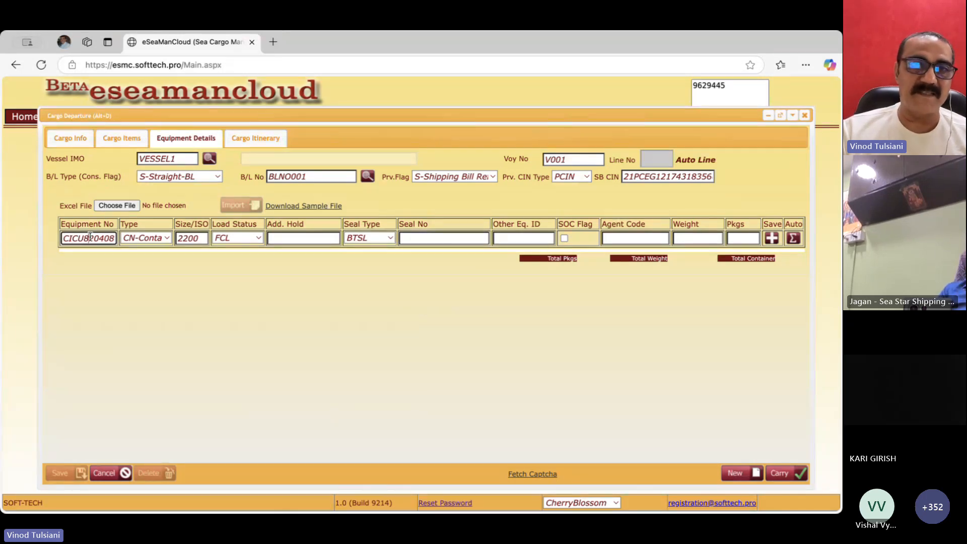
click(433, 237)
text(0909)
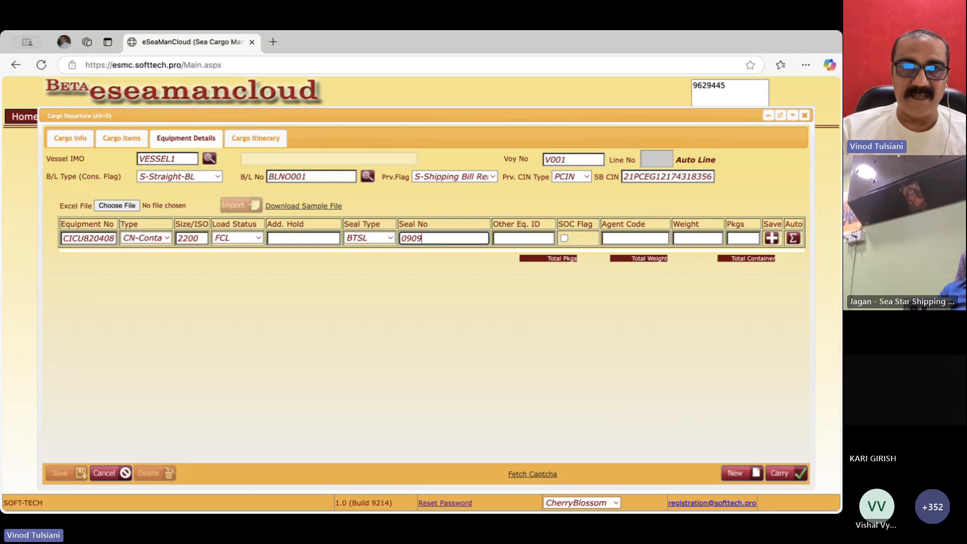
text(180)
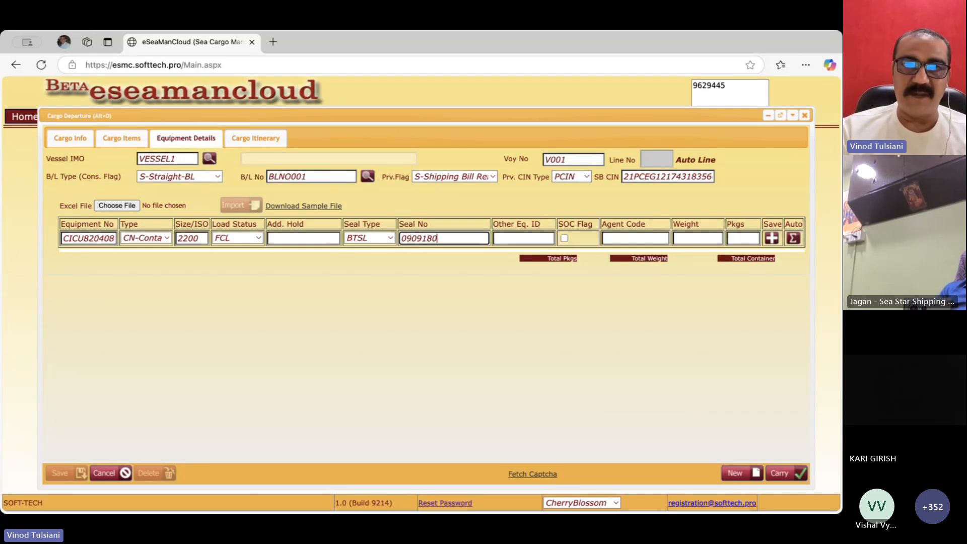
key(Tab)
key(Tab)
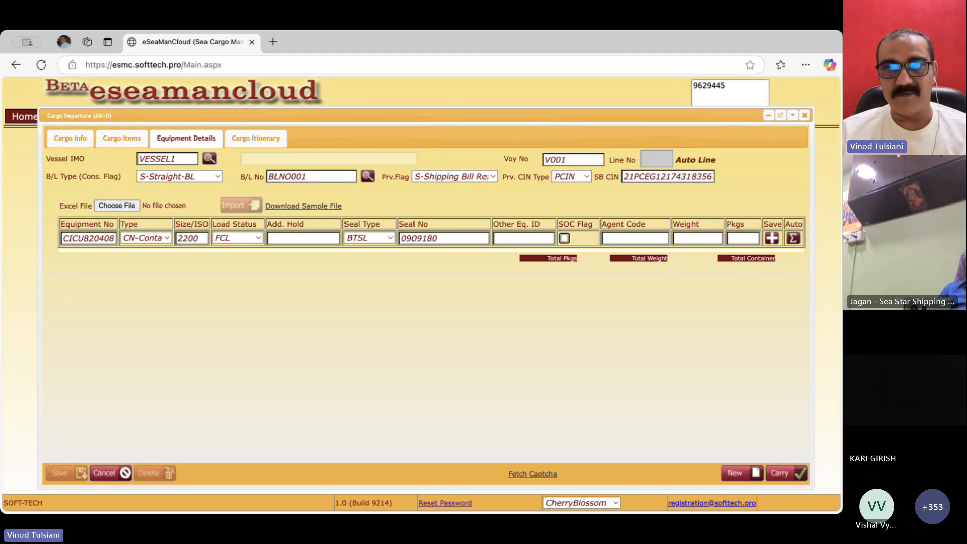
key(Tab)
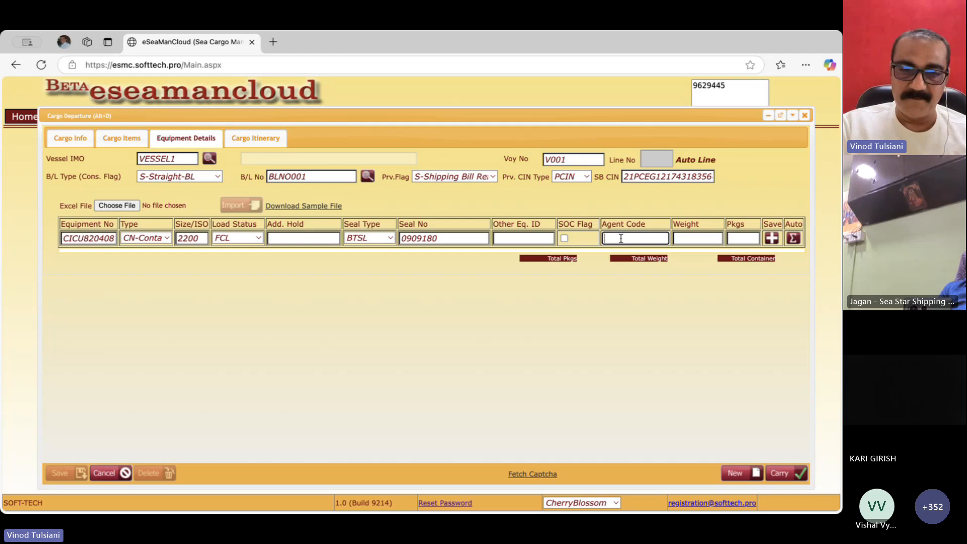
text(AGE)
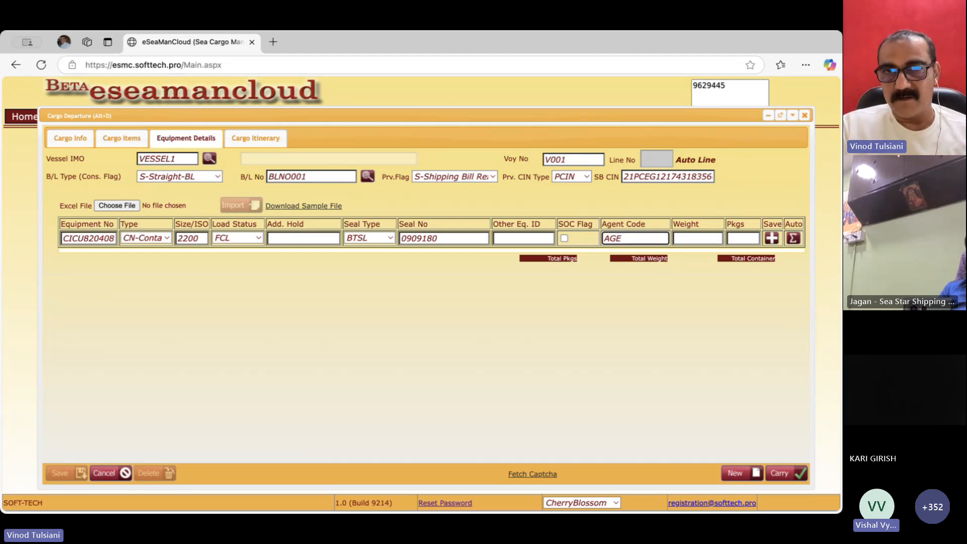
text(NTPAN)
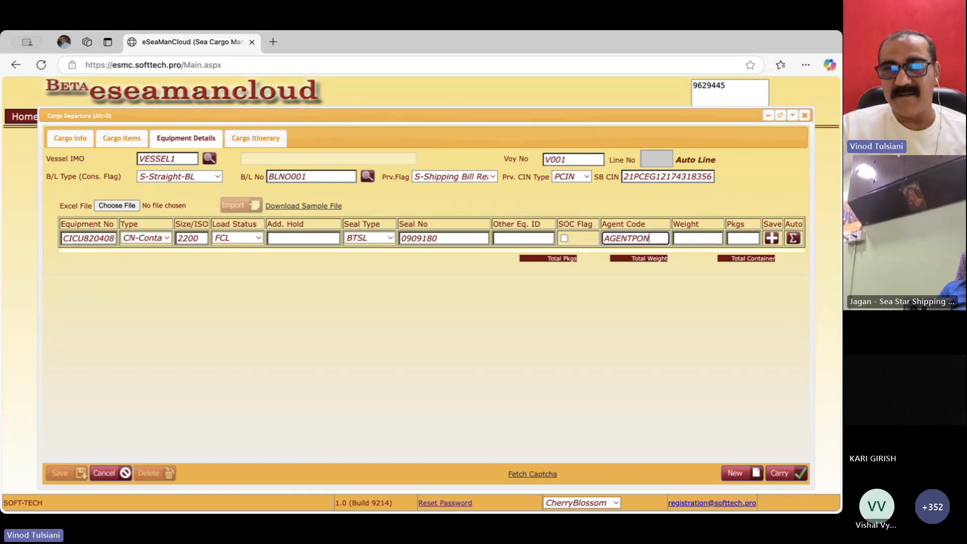
key(BackSpace)
key(BackSpace)
key(BackSpace)
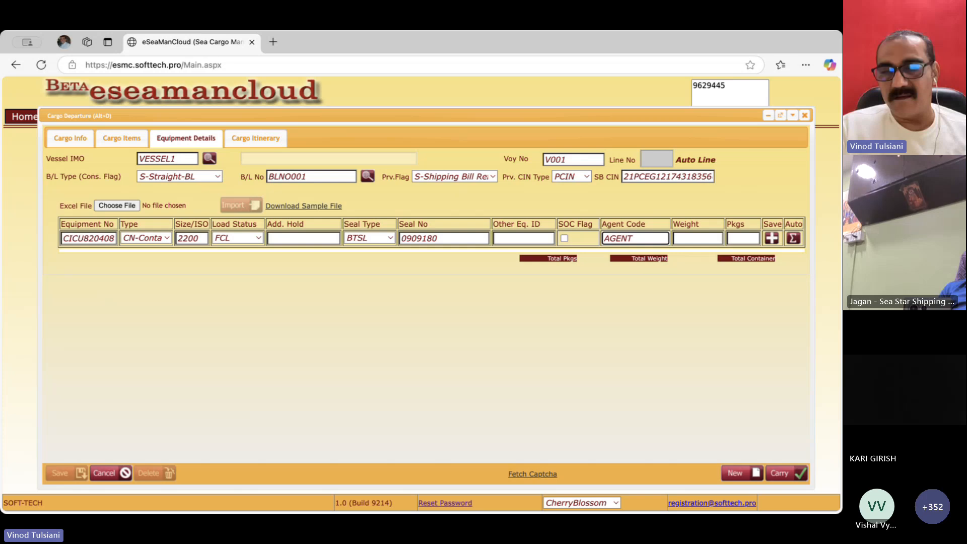
text(A)
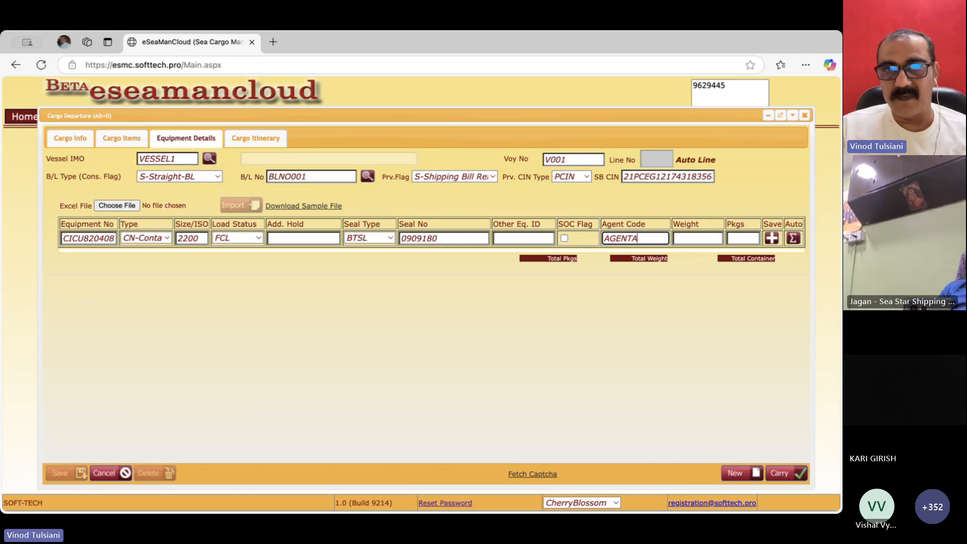
text(PAN)
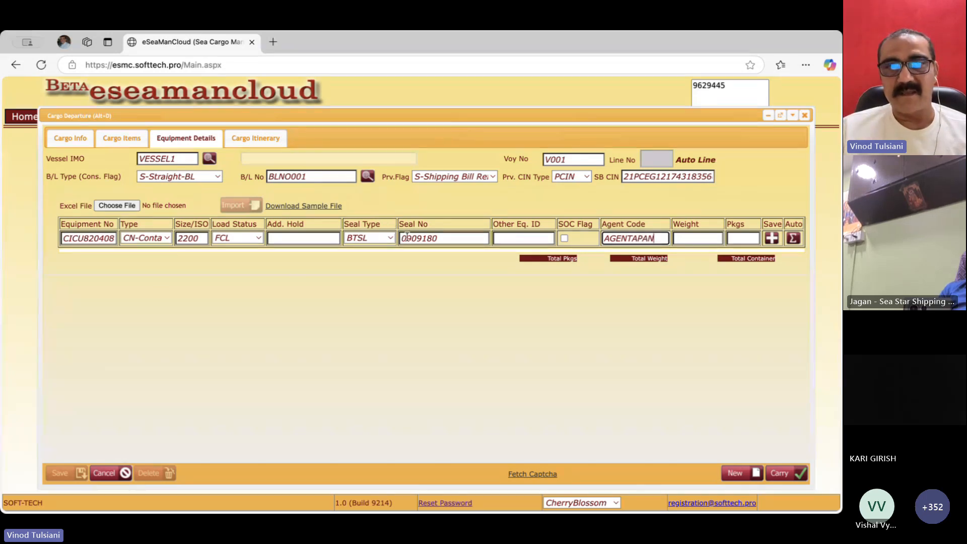
key(Tab)
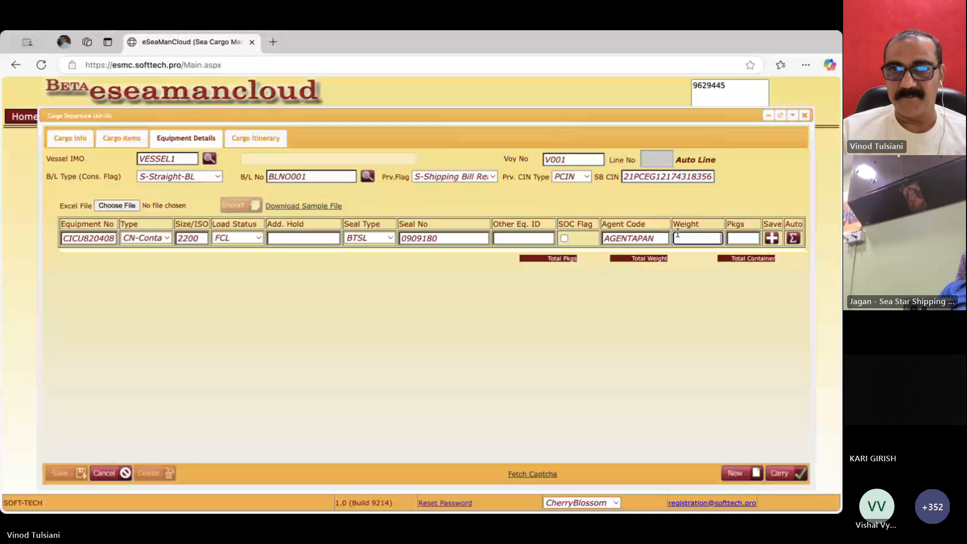
text(10090)
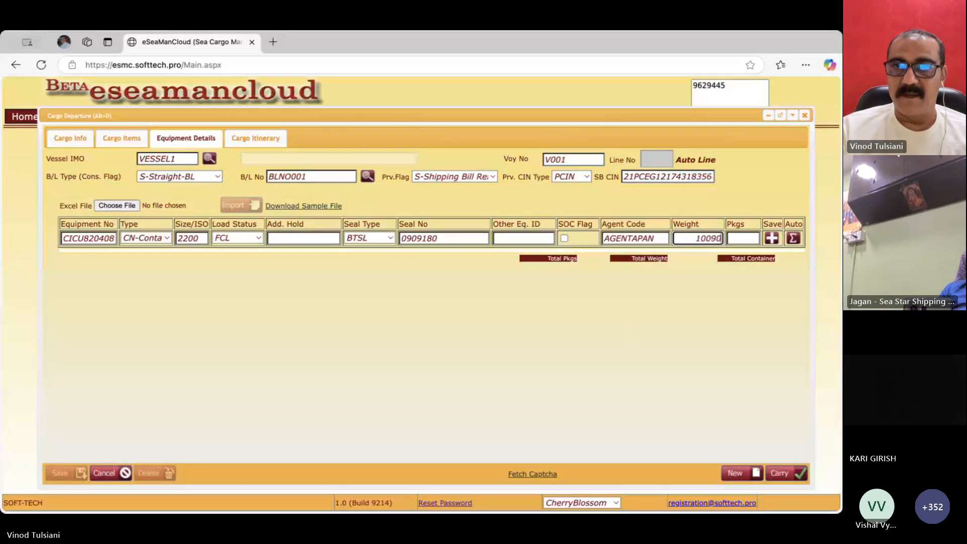
key(Tab)
text(4)
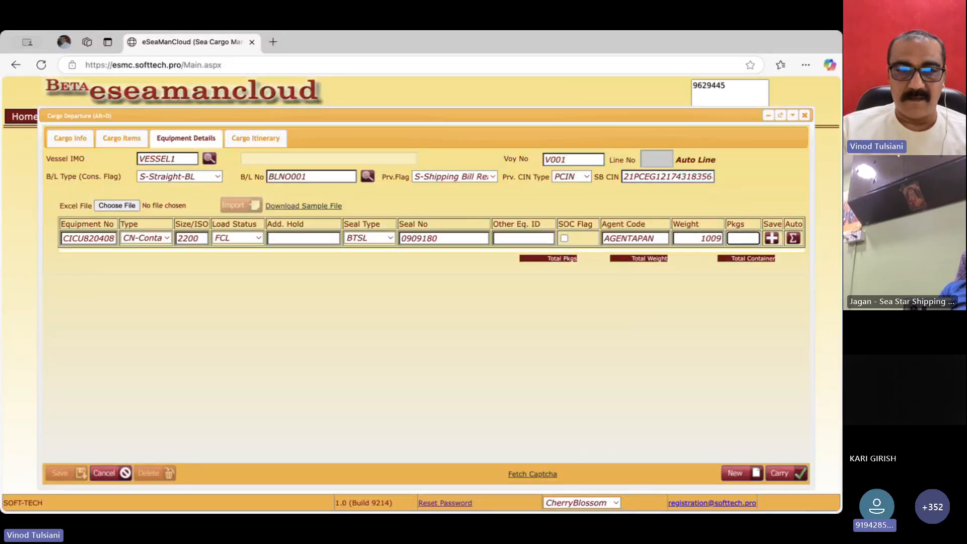
- Save container CICU8204080 to the equipment grid: totals of 4 packages, weight 1009, 1 container
click(772, 238)
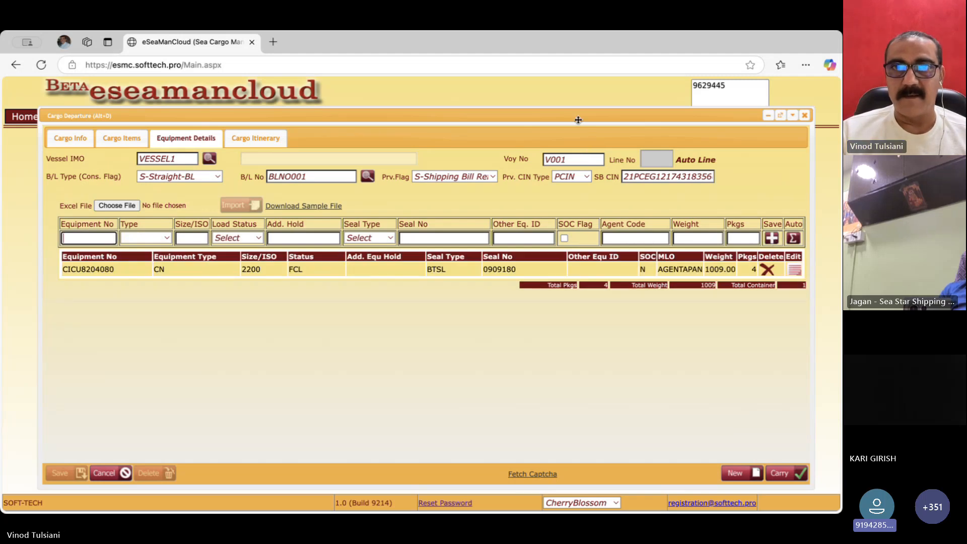
drag(575, 115, 573, 113)
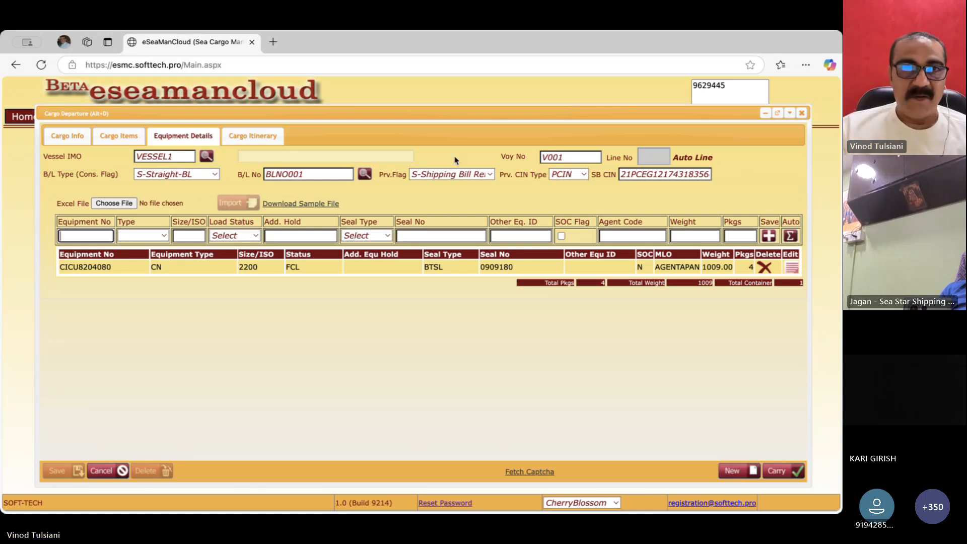
- Load itinerary leg 1 back for editing and set its port call to INNSA1
click(252, 138)
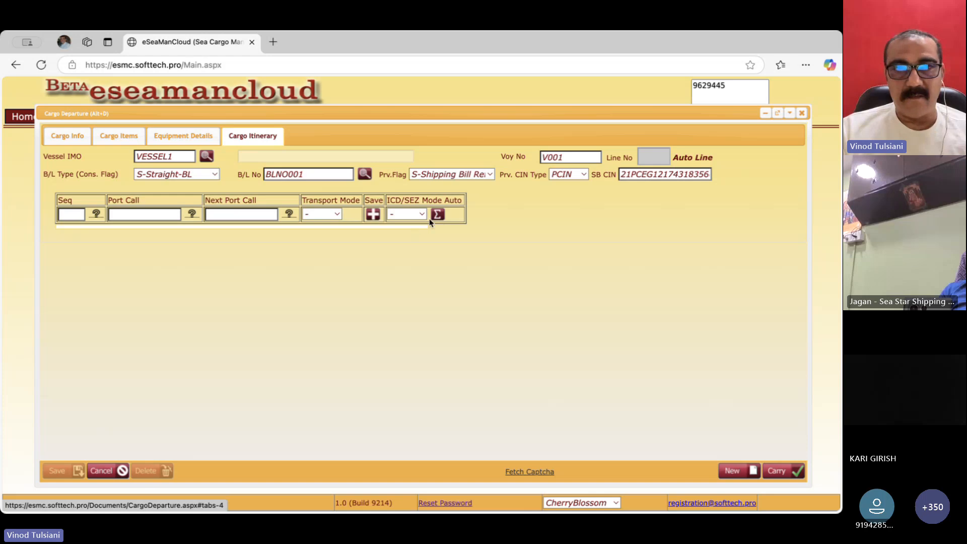
click(437, 215)
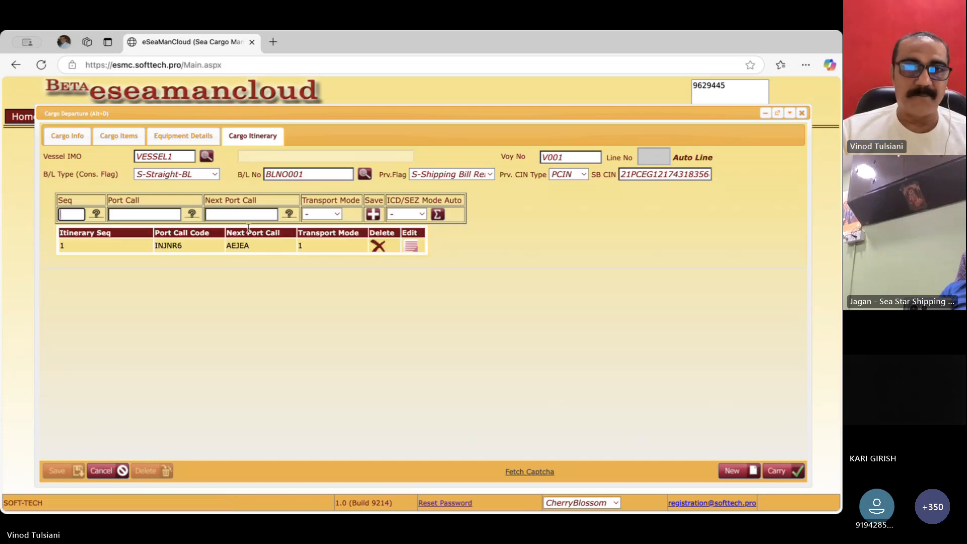
click(411, 247)
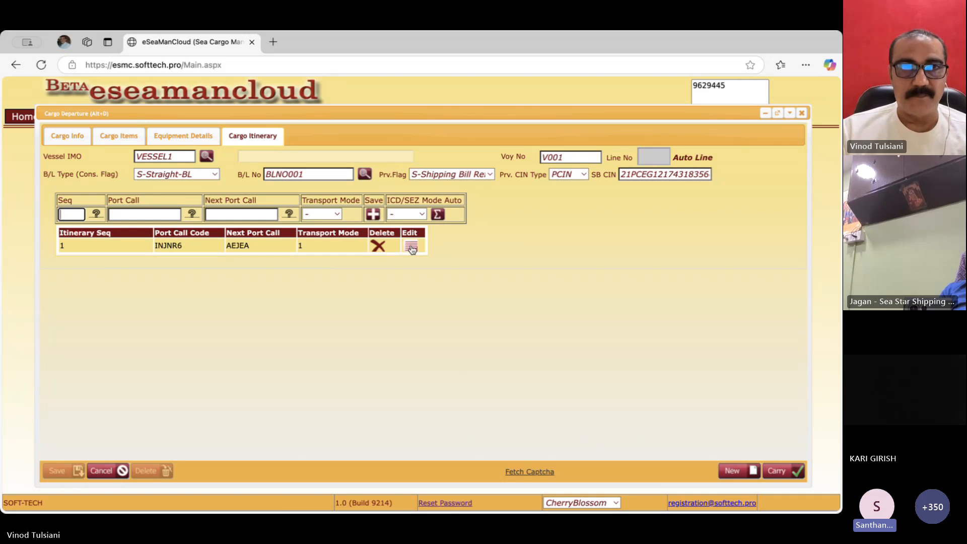
double_click(144, 214)
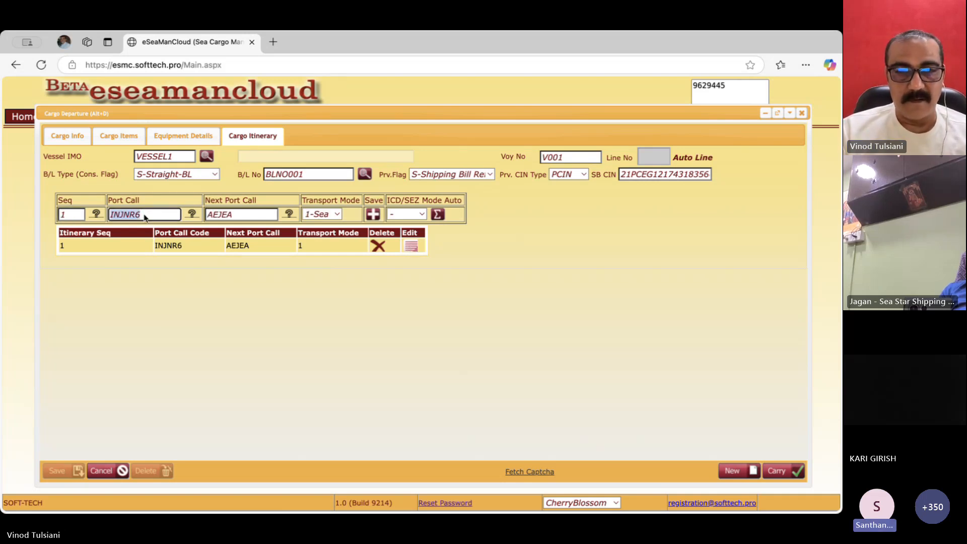
text(INNS)
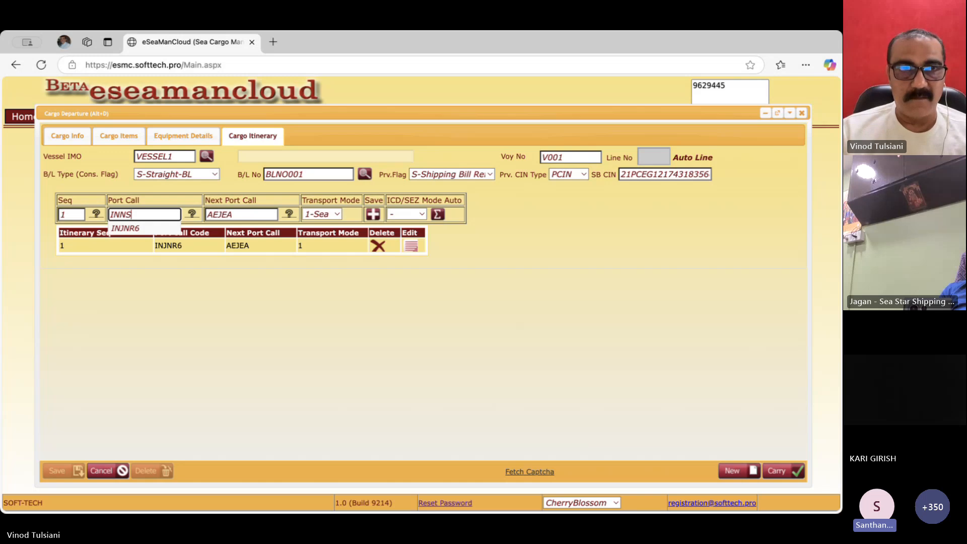
text(A1)
key(Tab)
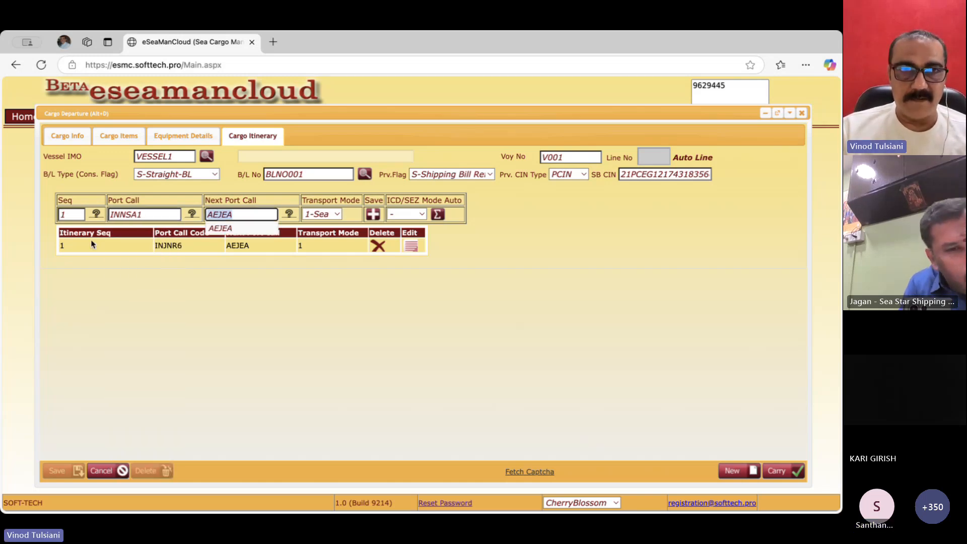
- Set the next port call to INJNR6 and transport mode to 2-Rail, then save the leg
double_click(168, 245)
key(ctrl+c)
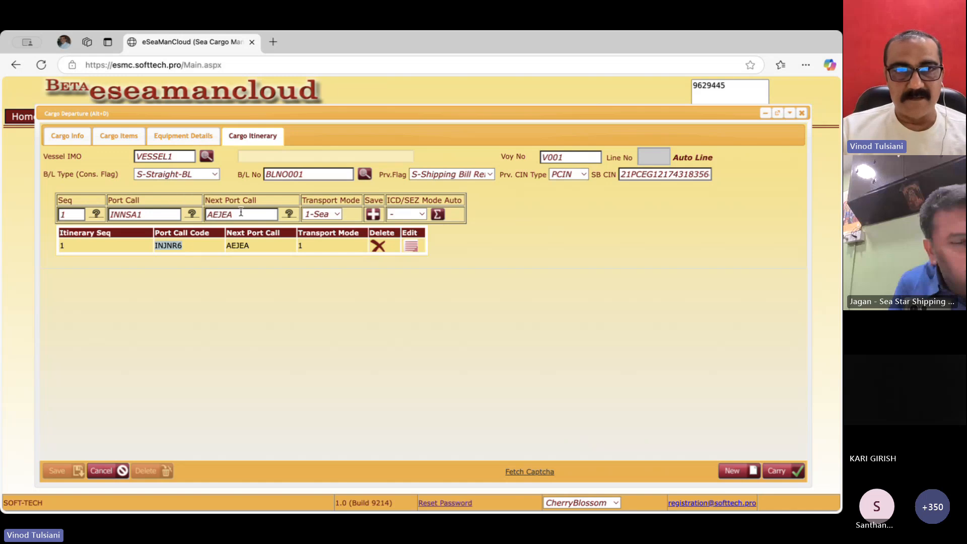
double_click(241, 214)
key(ctrl+v)
key(Tab)
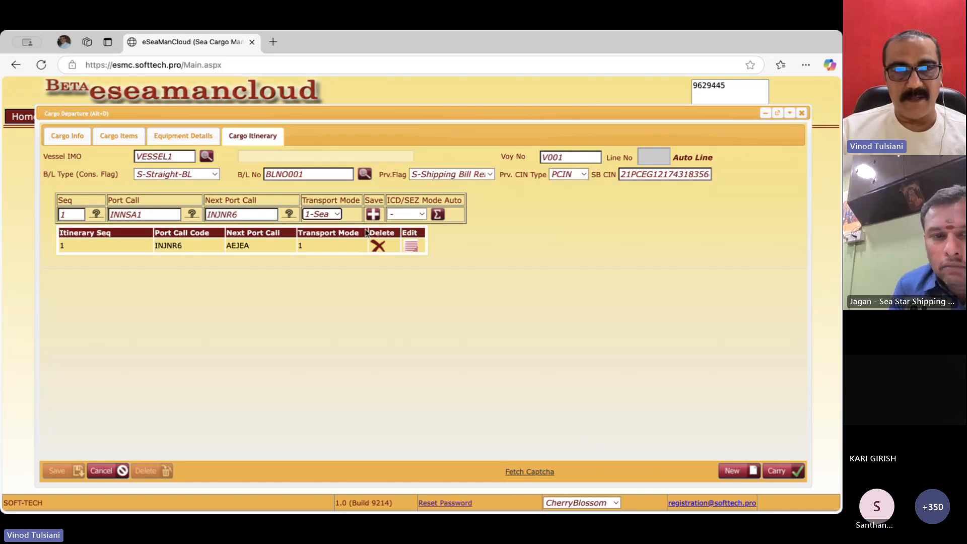
click(334, 214)
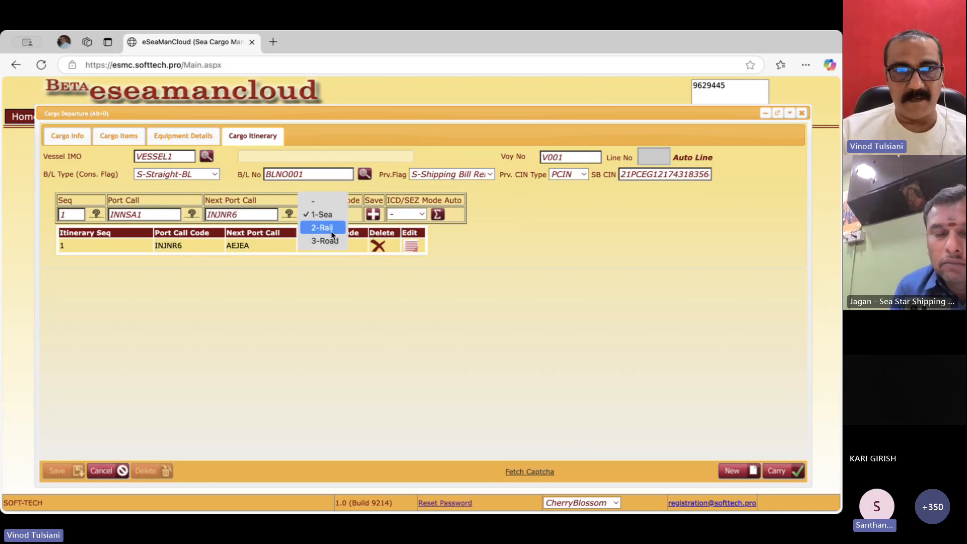
click(330, 229)
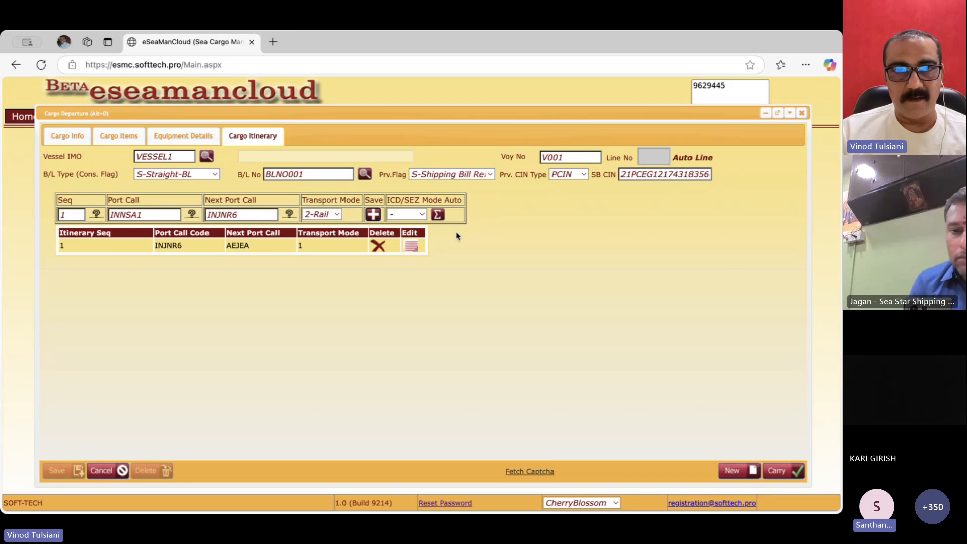
click(373, 216)
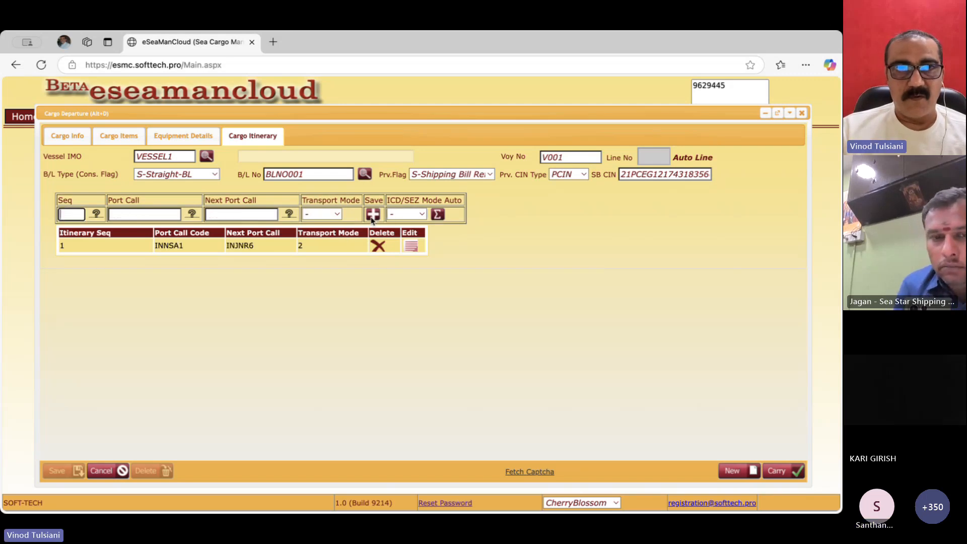
- Delete the auto-added BLNO001 equipment row, leaving only container CICU8204080
click(174, 139)
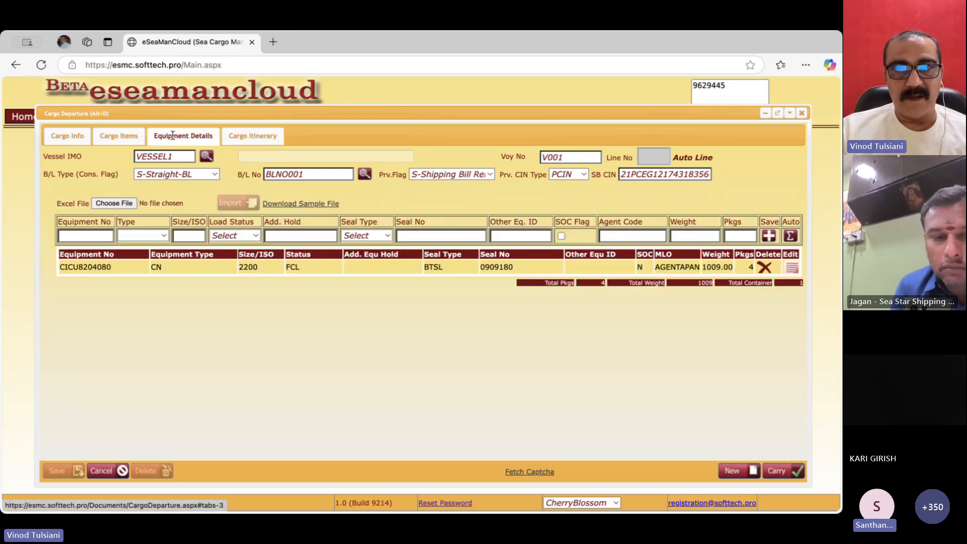
click(790, 237)
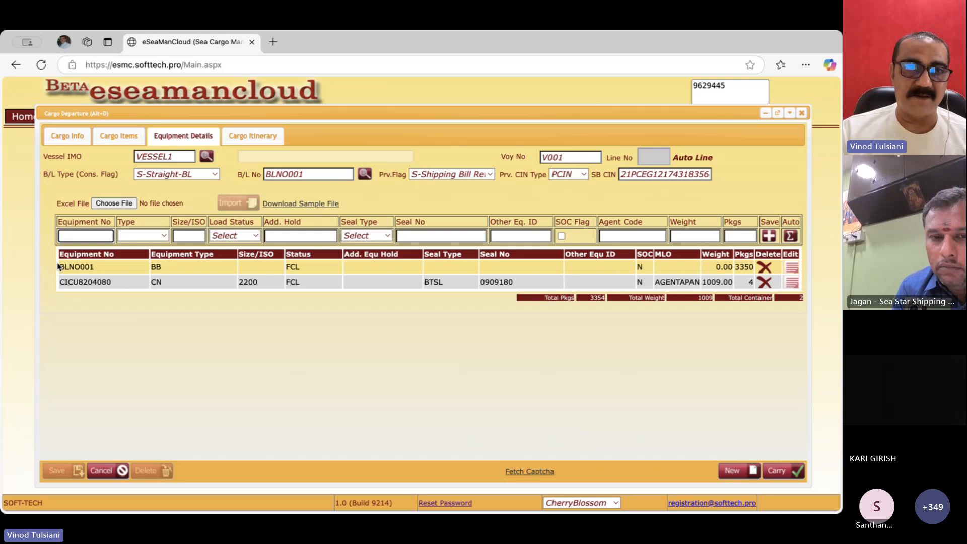
drag(58, 267, 723, 269)
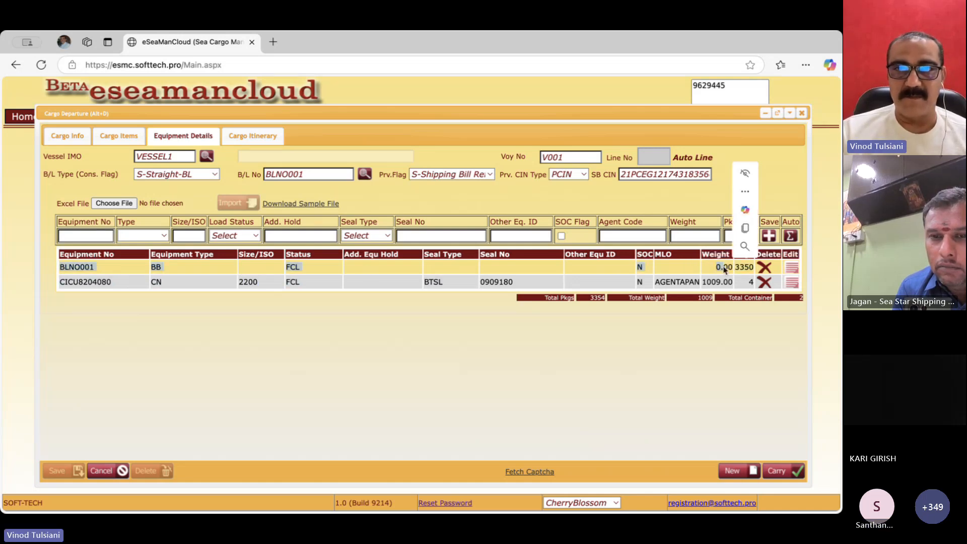
click(764, 267)
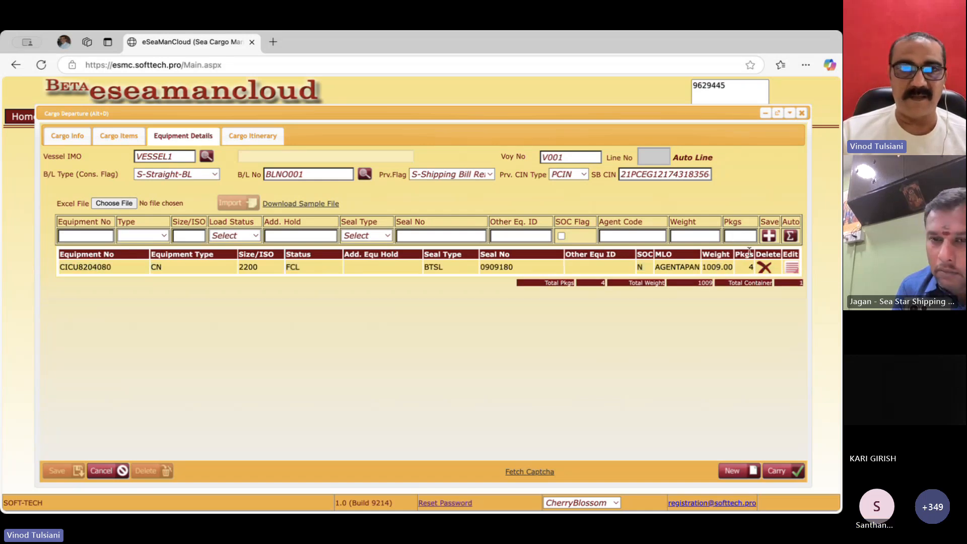
- Start itinerary leg 2 with sequence 2 and port call INNSA1
click(254, 139)
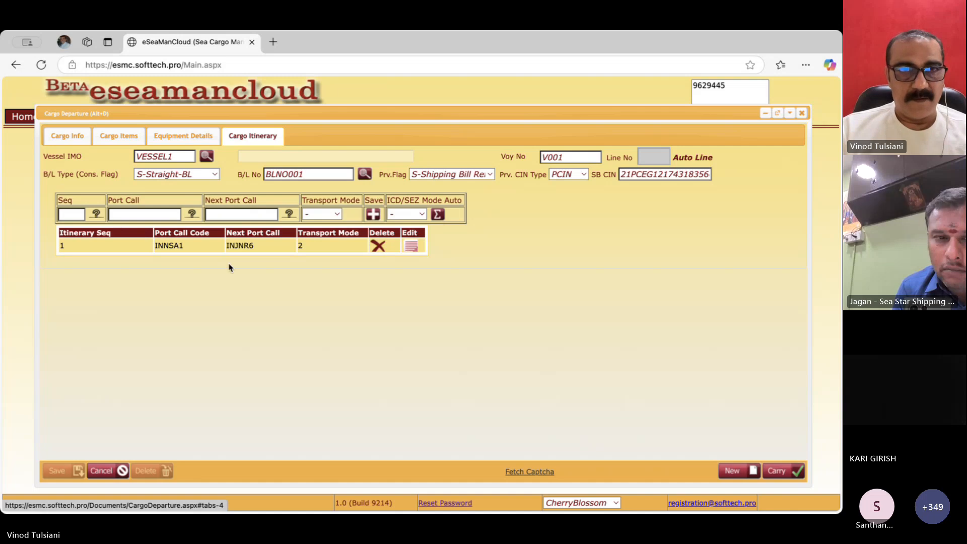
double_click(240, 245)
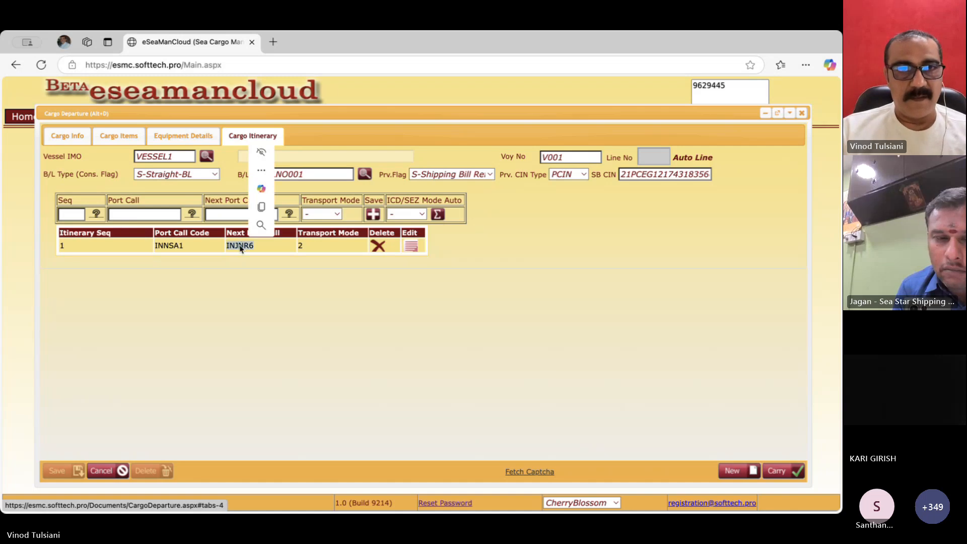
click(65, 214)
text(2)
key(Tab)
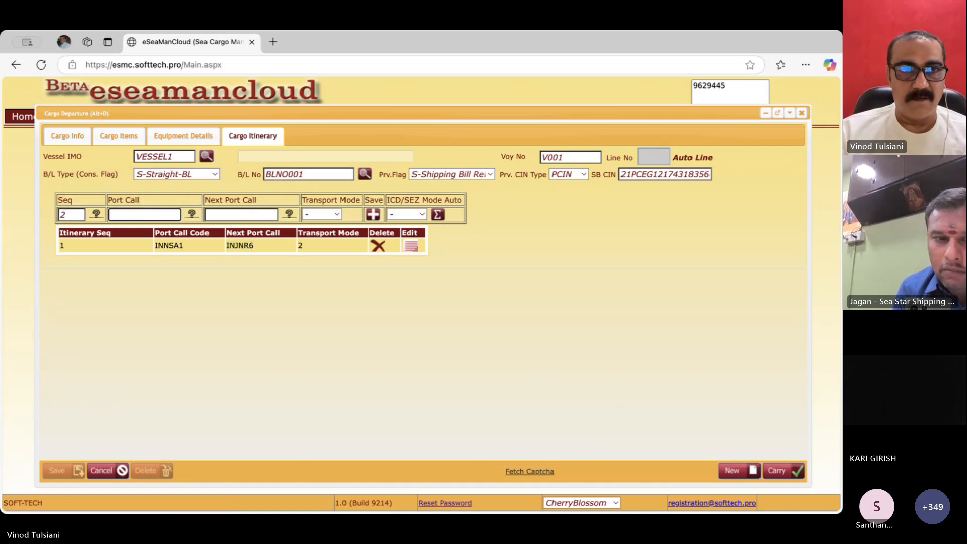
text(INNSA)
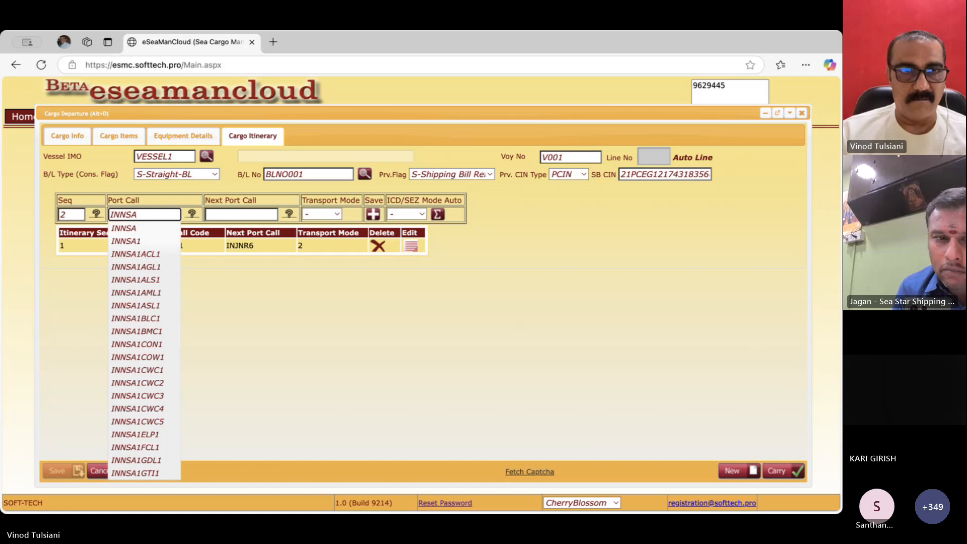
key(Down)
key(Down)
key(Return)
key(Tab)
- Set the next port call to AEJEA and transport mode to 1-Sea, then save leg 2
text(AE)
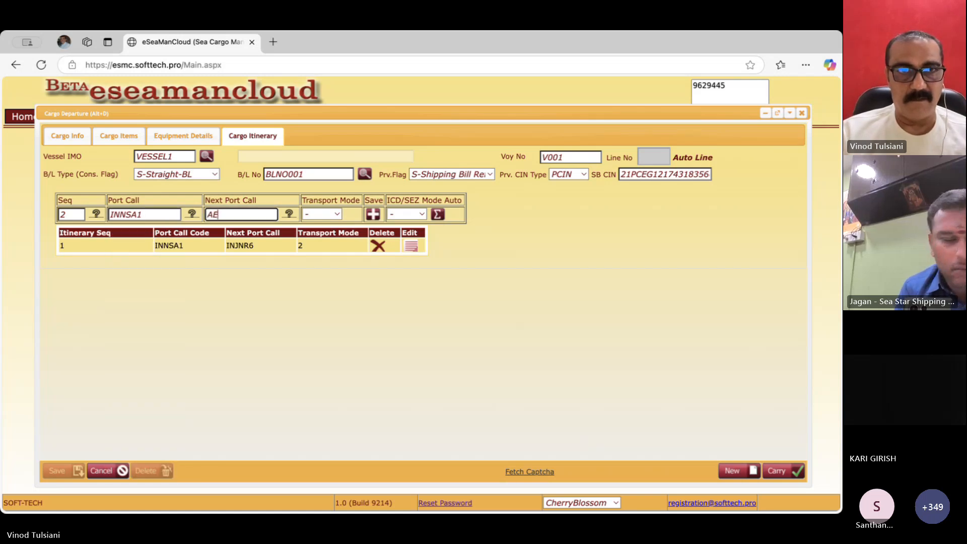
text(JEA)
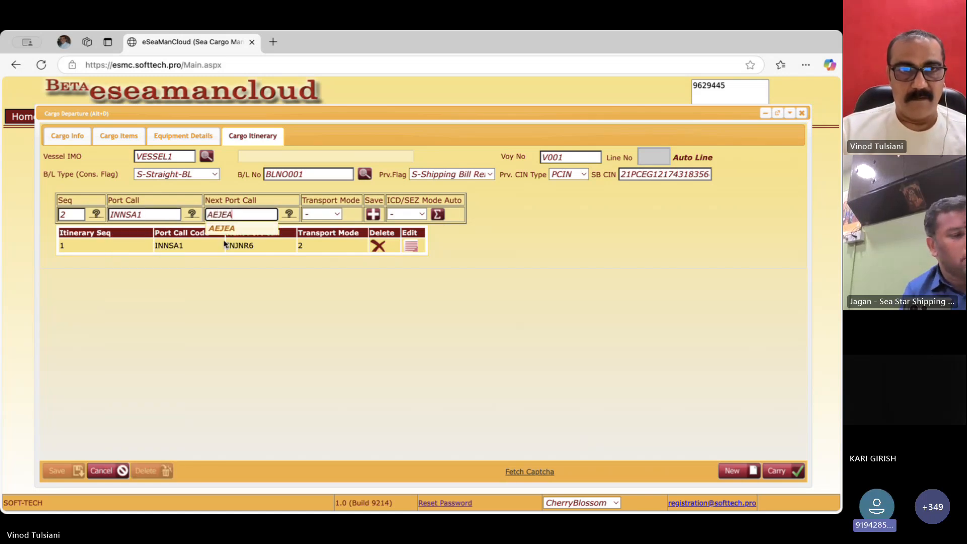
key(Tab)
click(322, 214)
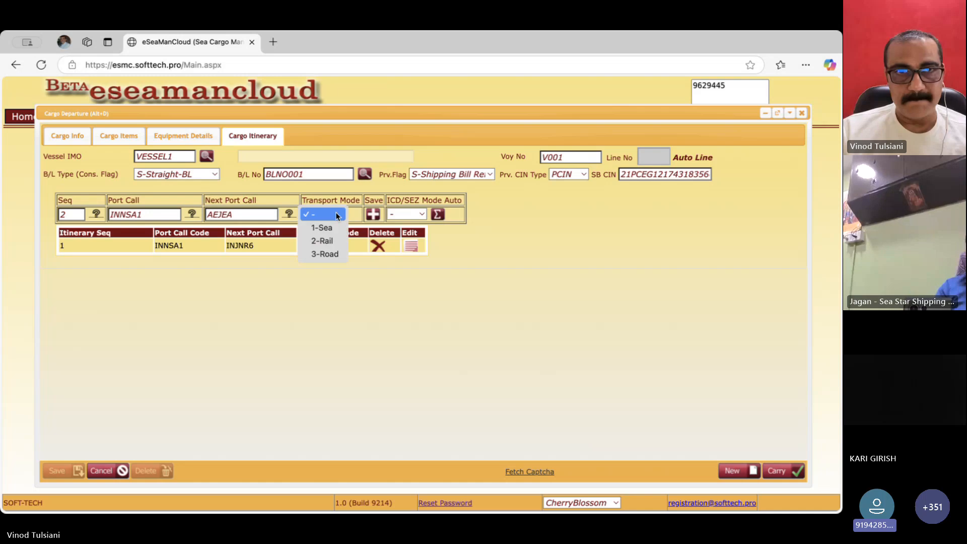
click(332, 227)
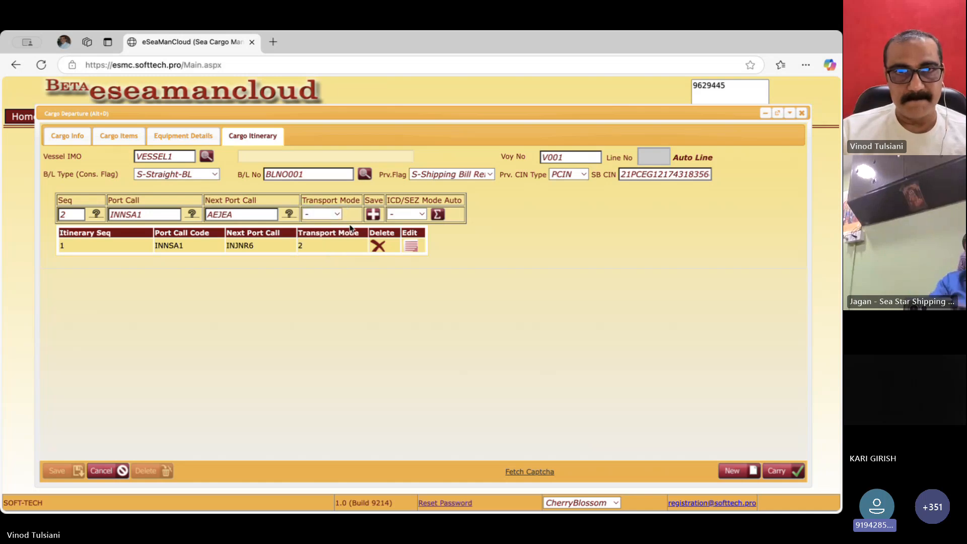
click(373, 215)
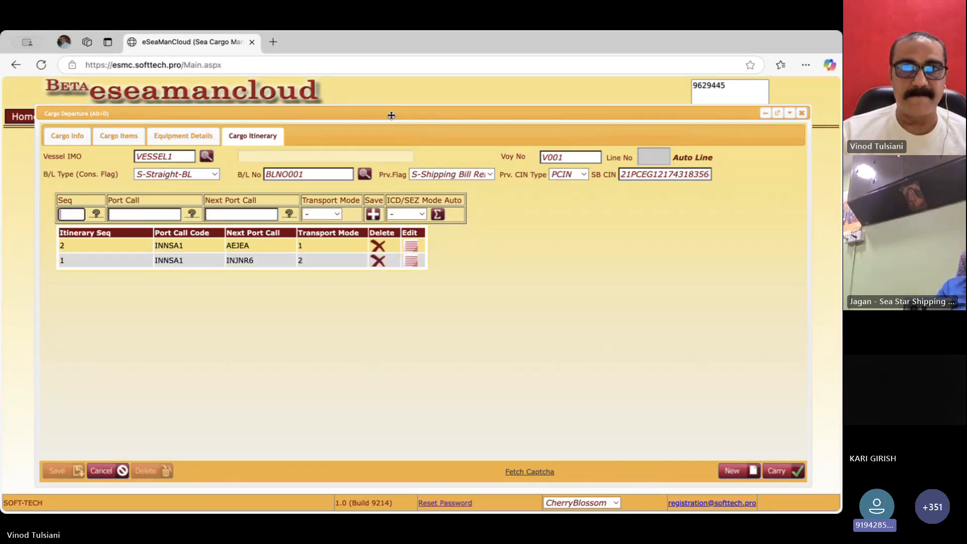
drag(391, 115, 393, 113)
- Review equipment details and cargo items, ending on the BLNO001 cargo info form
click(182, 134)
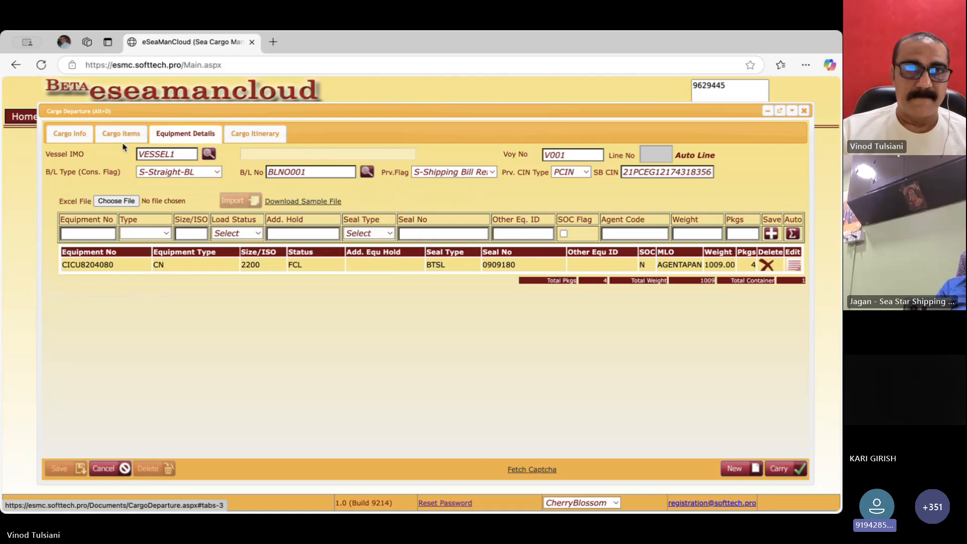
click(119, 136)
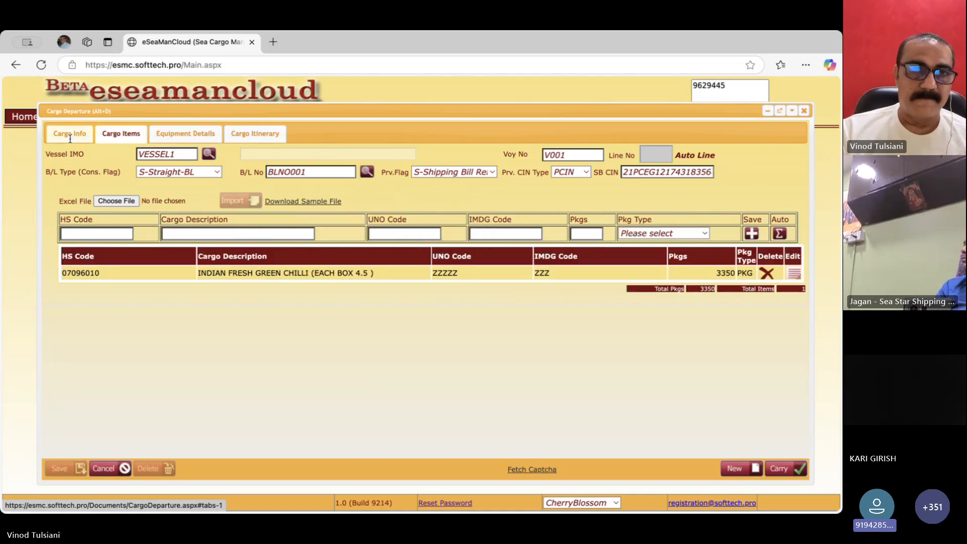
click(70, 138)
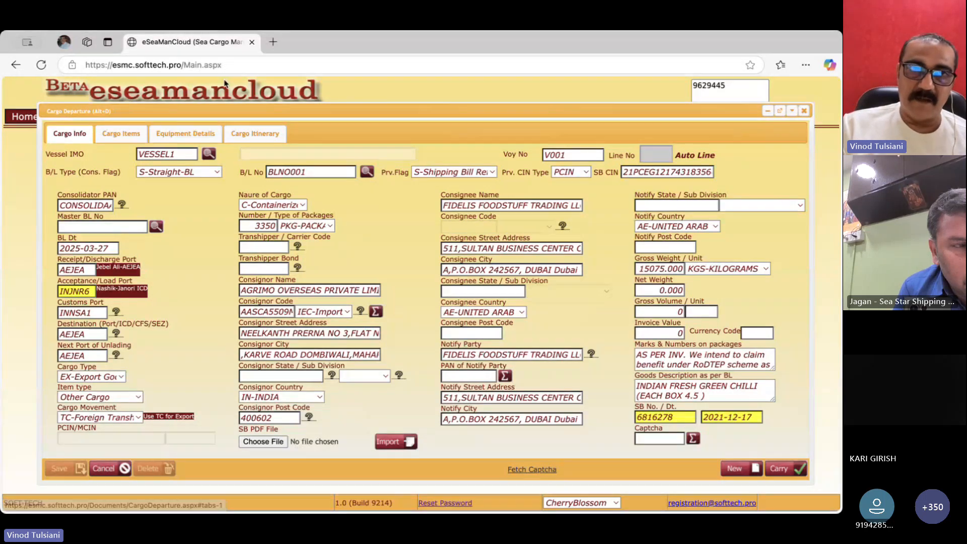
drag(242, 112, 245, 129)
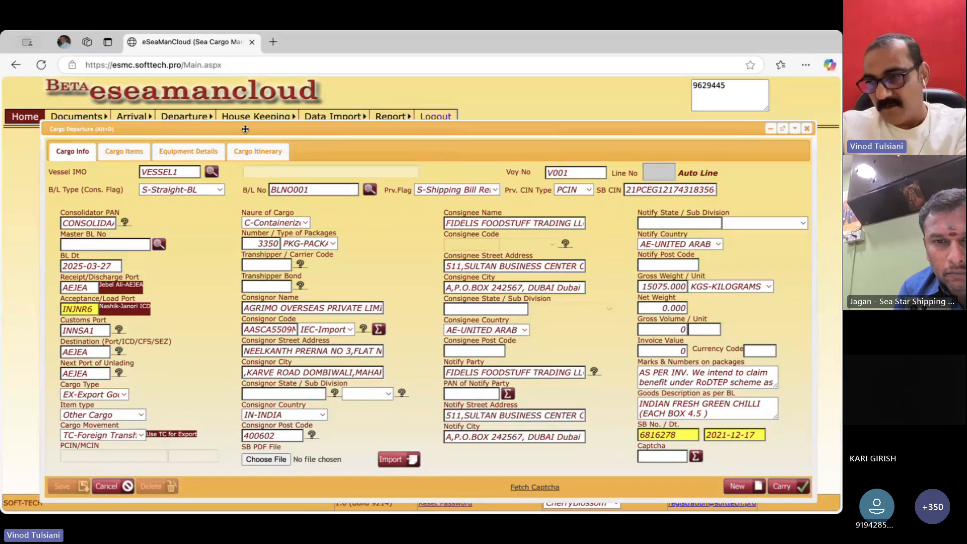
- Glance at equipment details and return to the itinerary listing INNSA1–AEJEA and INNSA1–INJNR6 legs
click(257, 157)
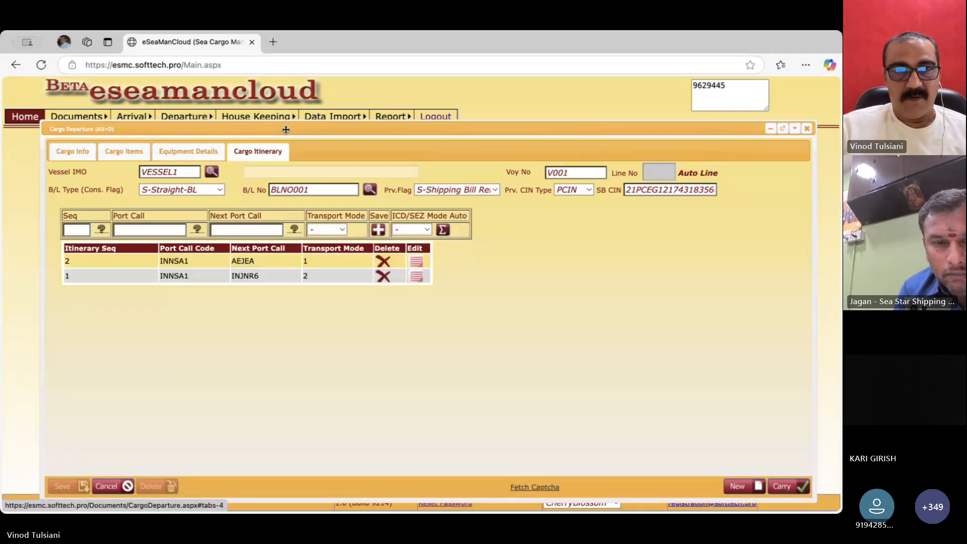
drag(286, 130, 280, 125)
click(182, 152)
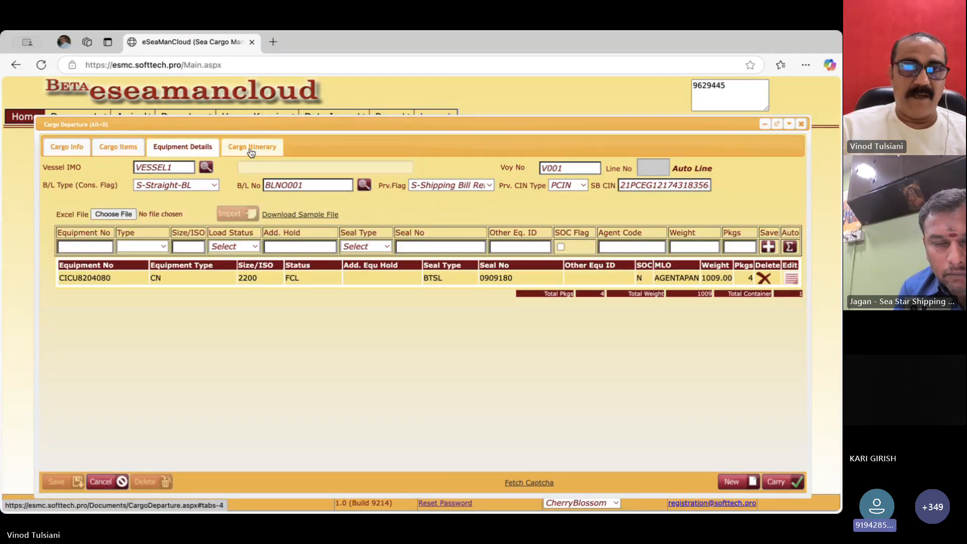
click(267, 150)
drag(334, 127, 335, 145)
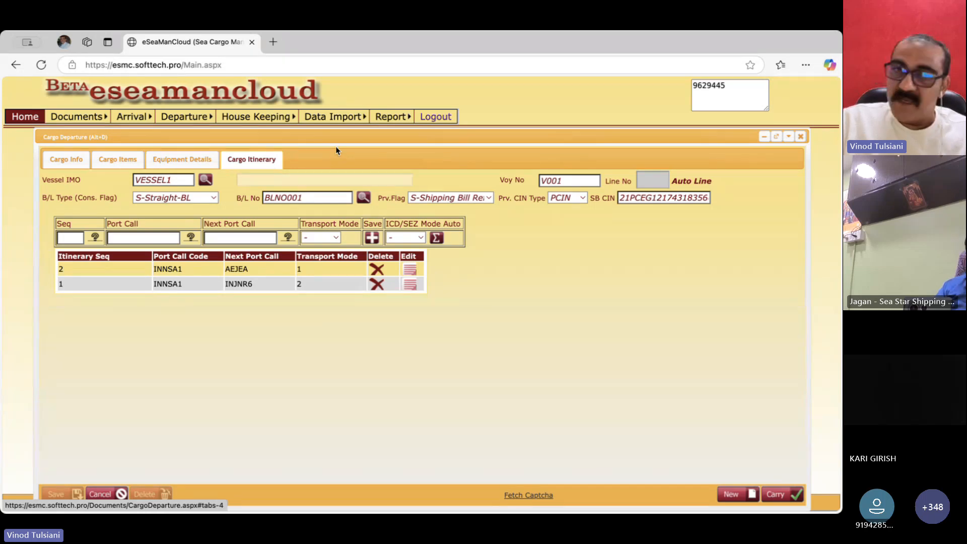
drag(303, 139, 311, 209)
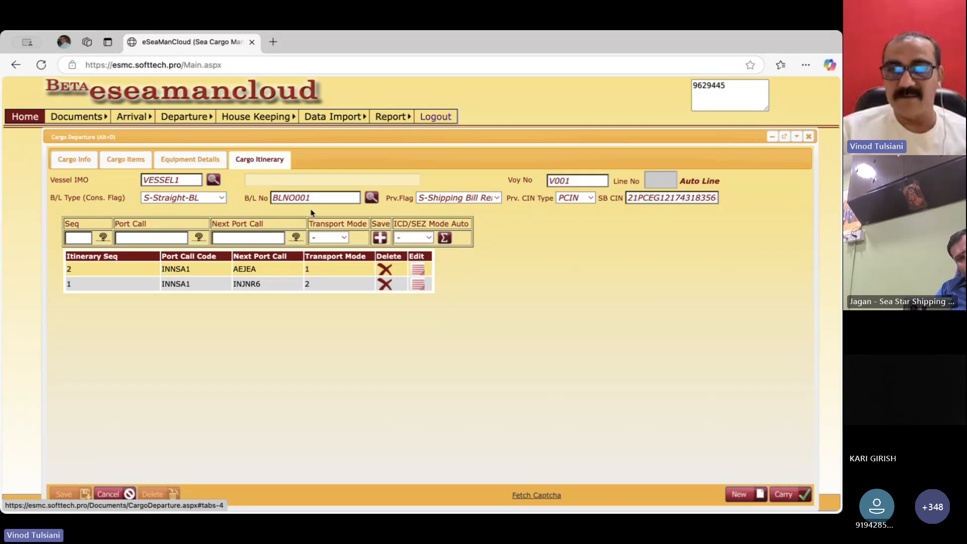
double_click(710, 86)
key(ctrl+c)
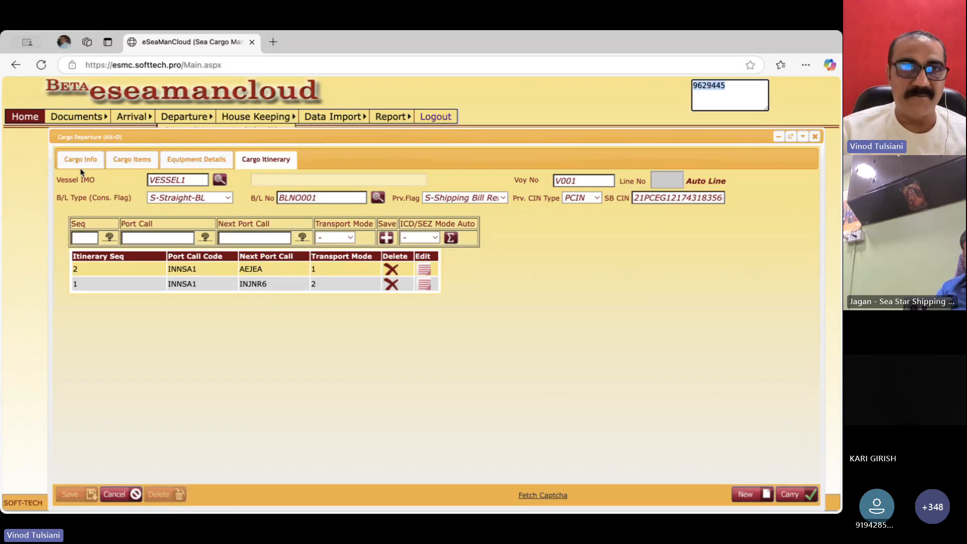
- Set Cargo Departure aside and open ICEGATE's VCN enquiry from Voyage Details
click(774, 140)
mouse_move(75, 116)
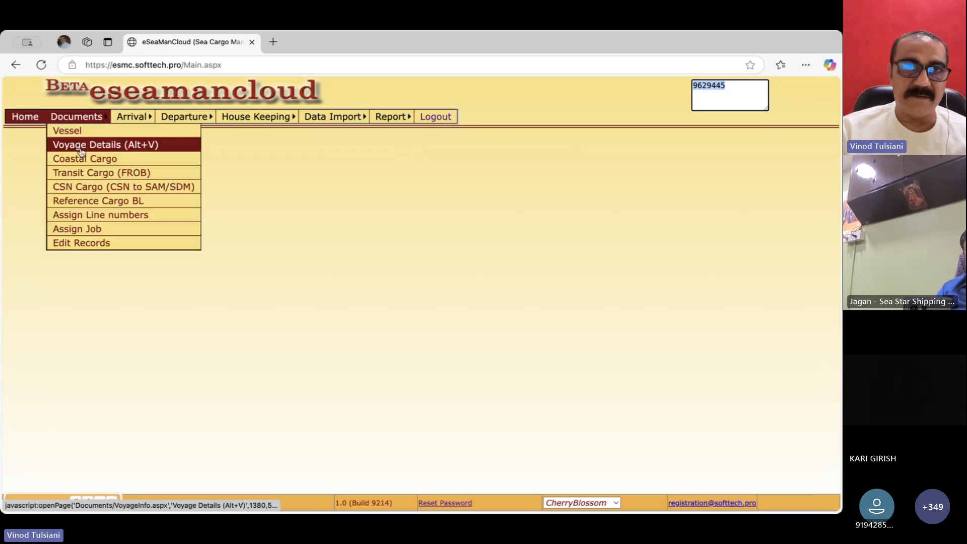
click(81, 144)
click(220, 190)
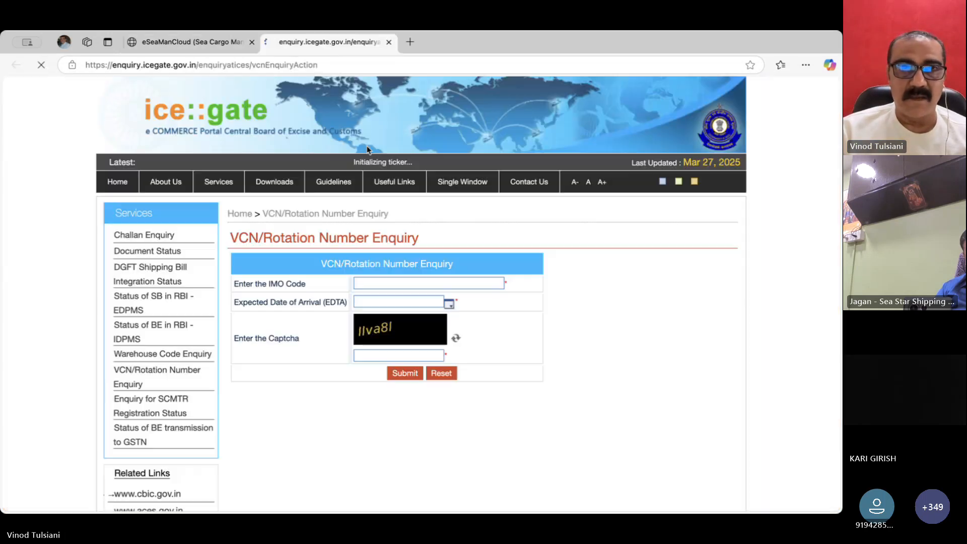
- Enquire for IMO 9629445 arriving 27 March 2025, resubmitting with a new captcha after rejection
click(391, 281)
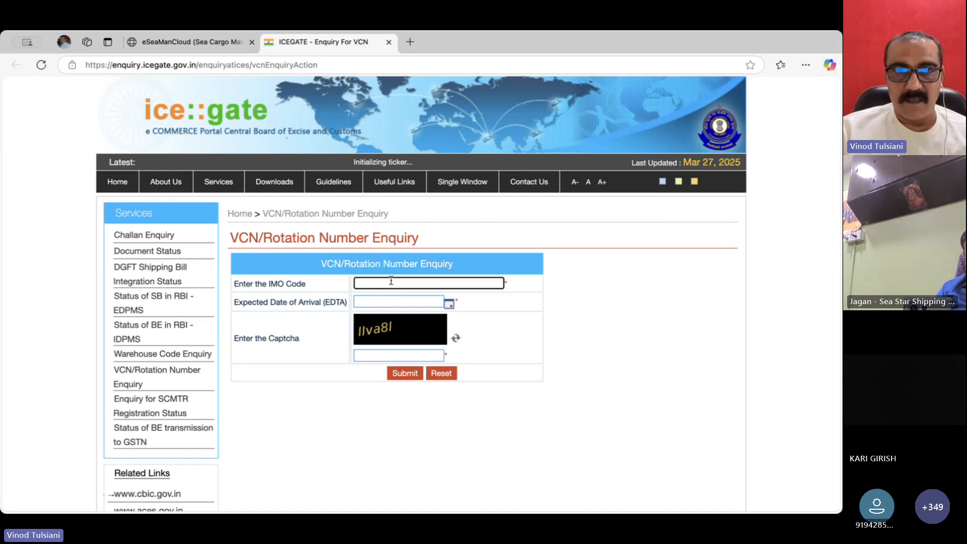
key(ctrl+v)
click(448, 305)
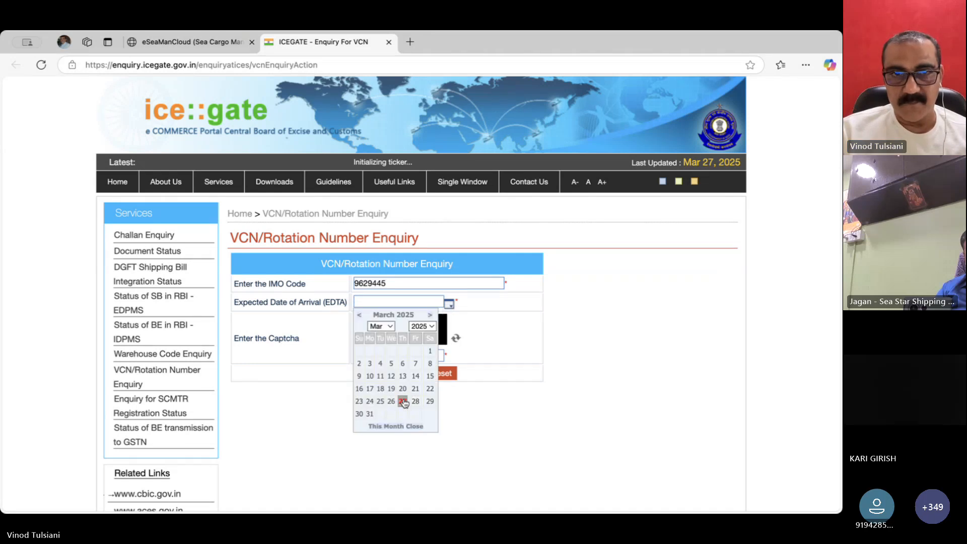
click(402, 400)
click(386, 354)
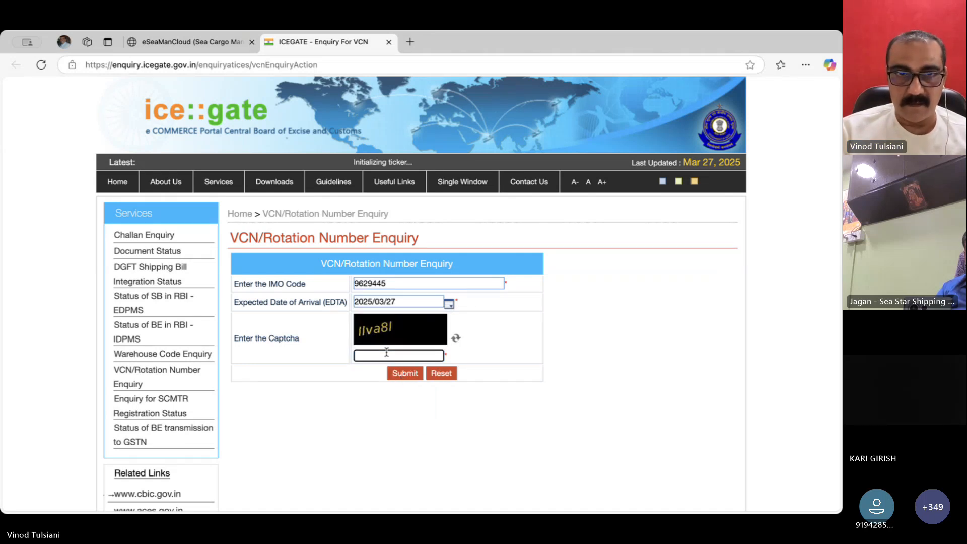
text(llva)
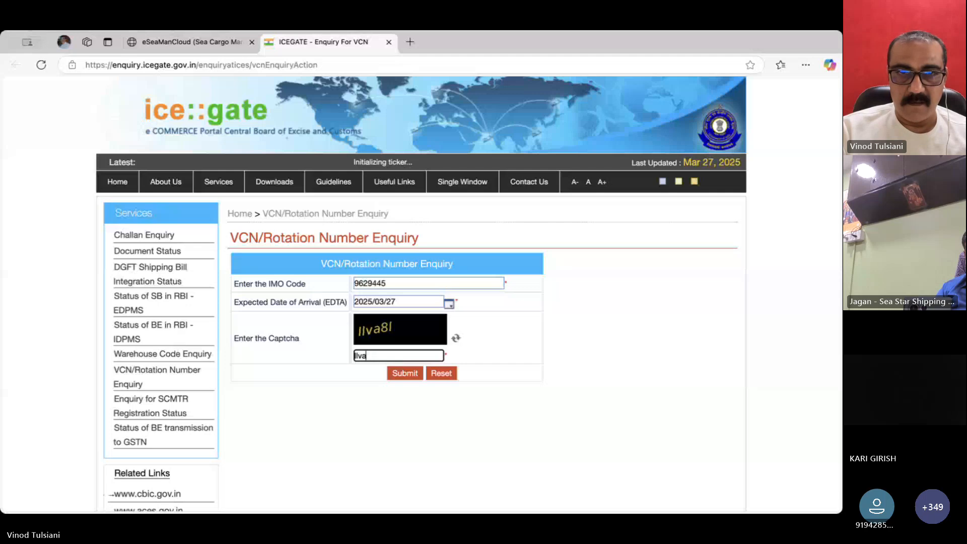
text(8l)
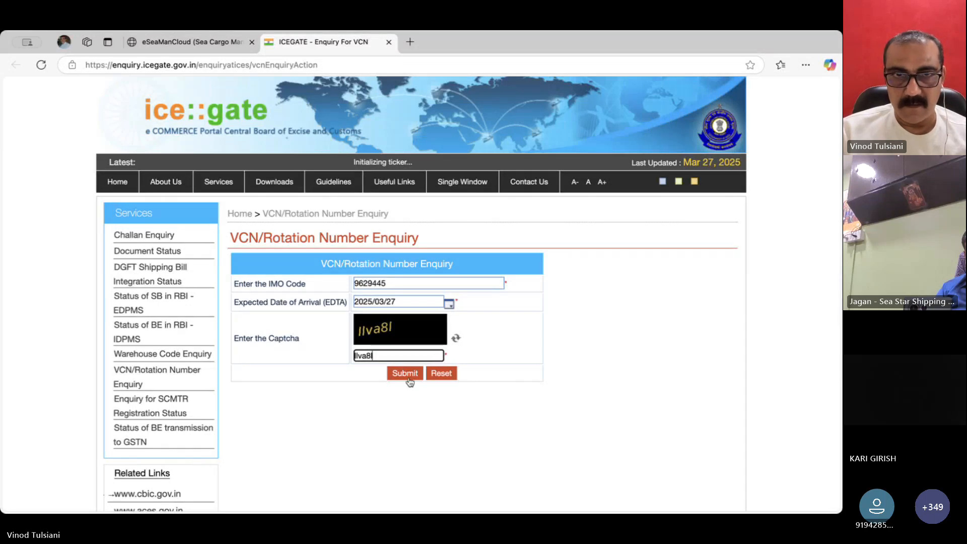
click(406, 374)
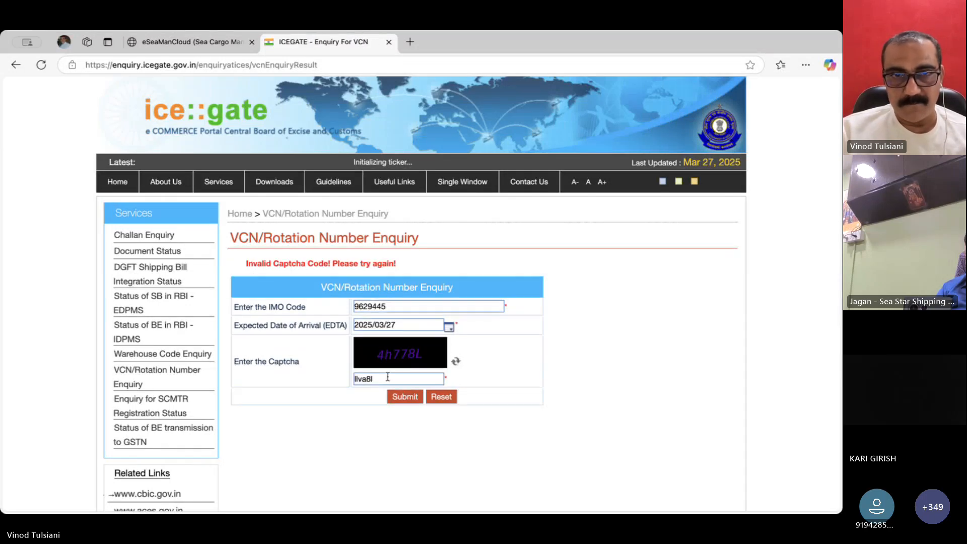
double_click(387, 379)
key(BackSpace)
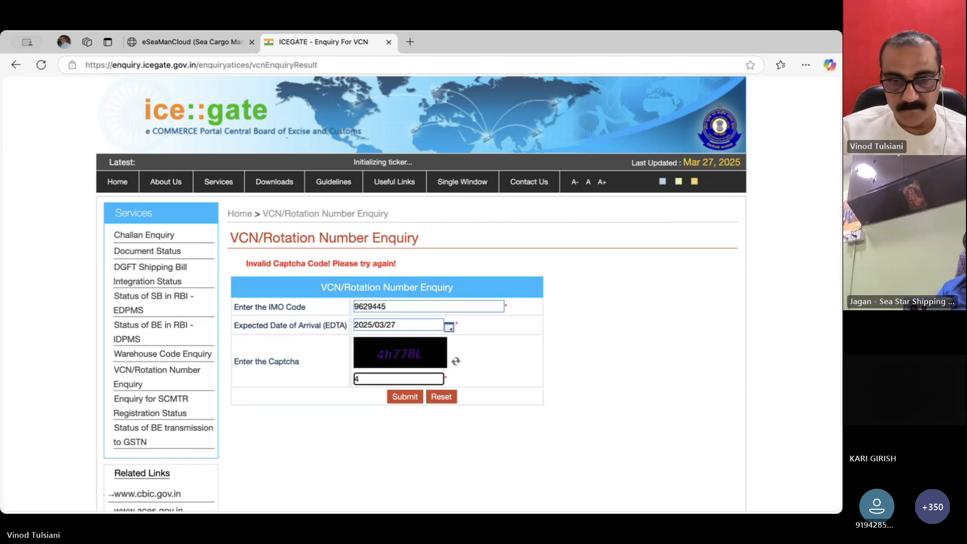
text(4h7)
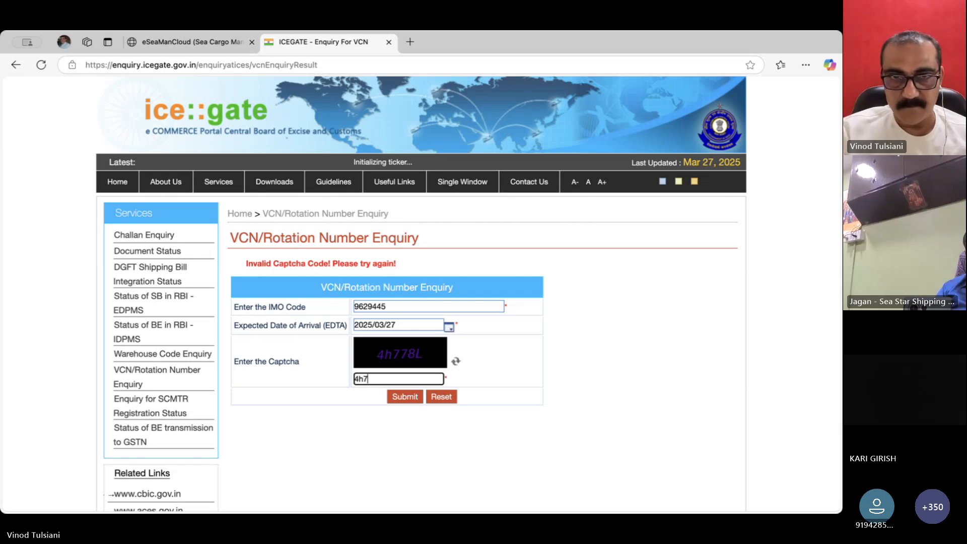
text(78L)
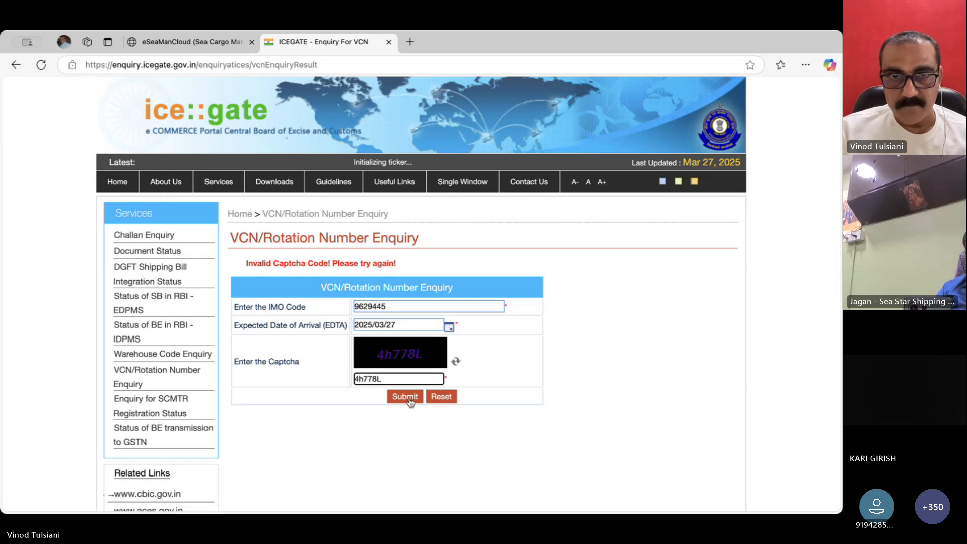
click(406, 398)
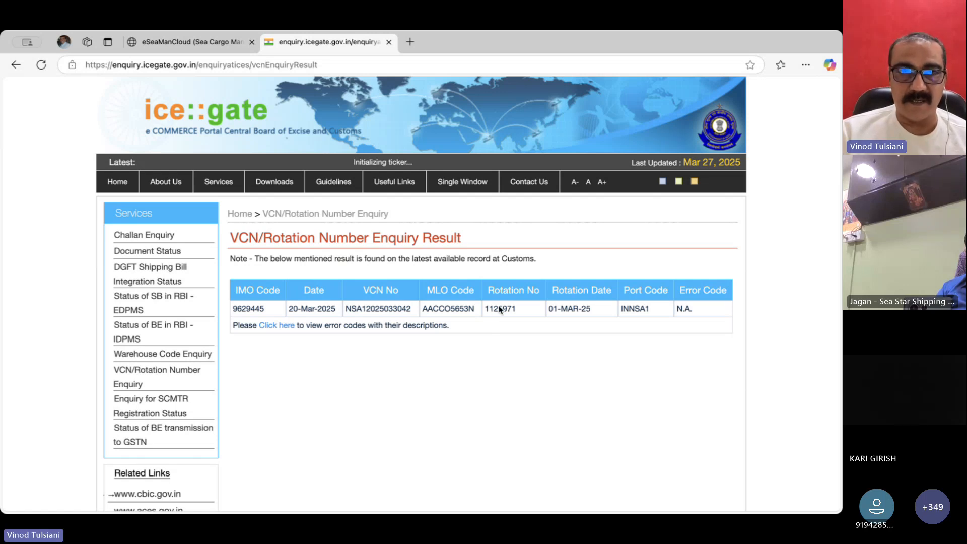
double_click(446, 308)
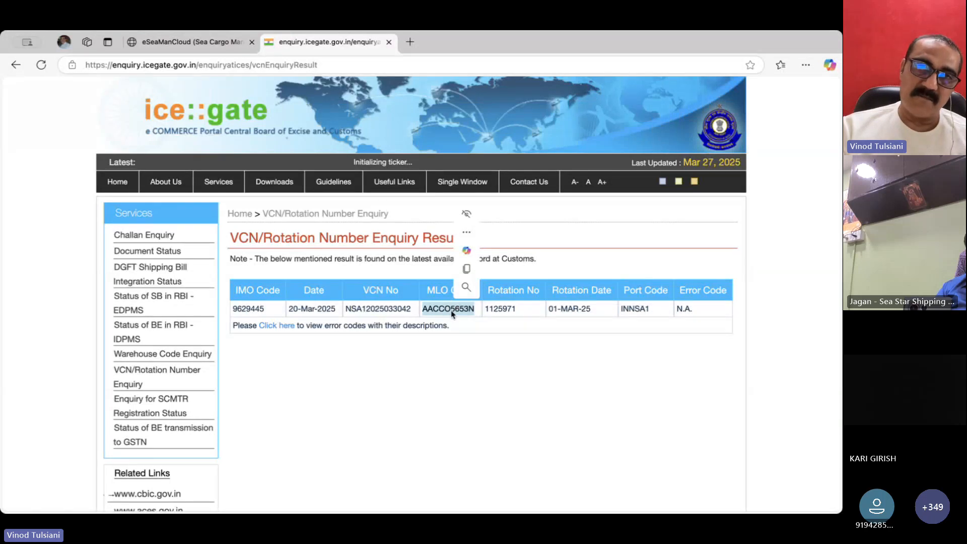
double_click(458, 308)
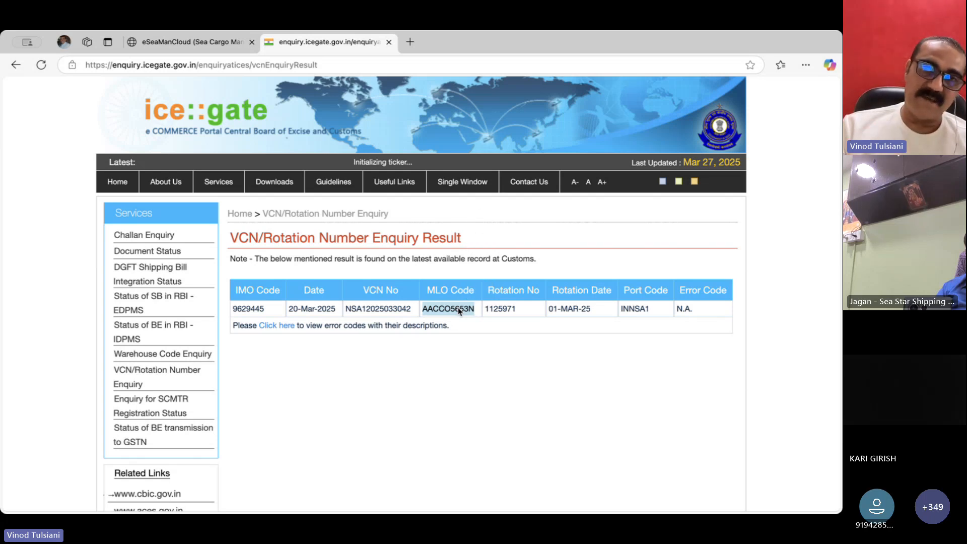
click(463, 312)
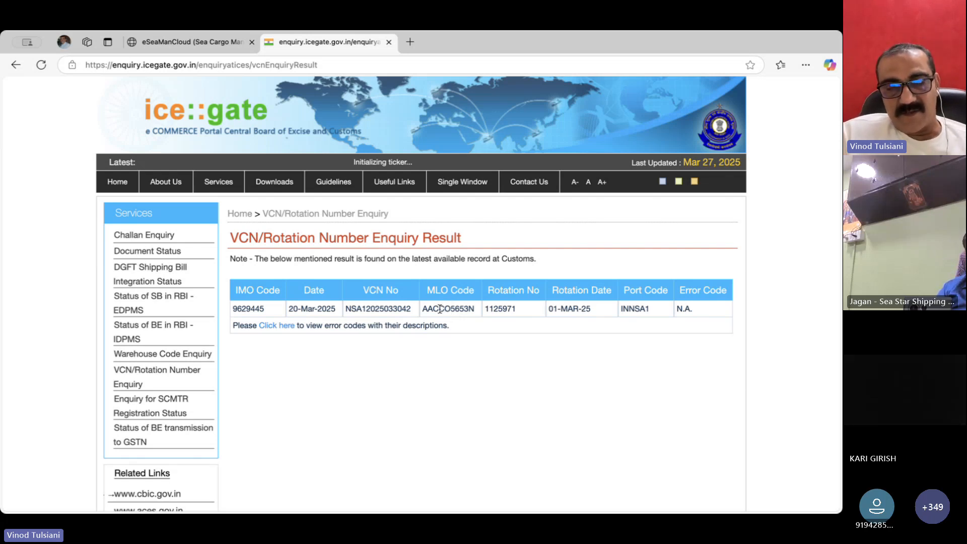
double_click(439, 308)
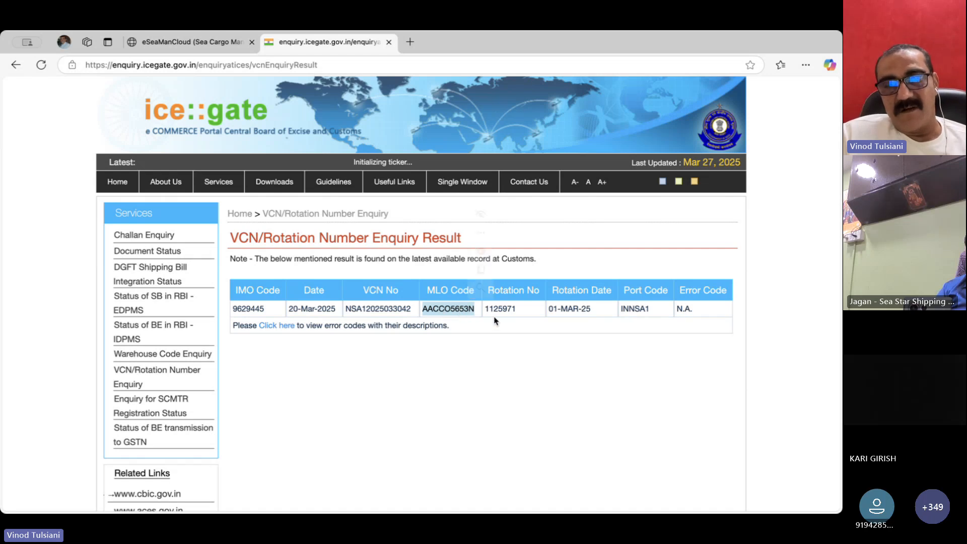
click(464, 312)
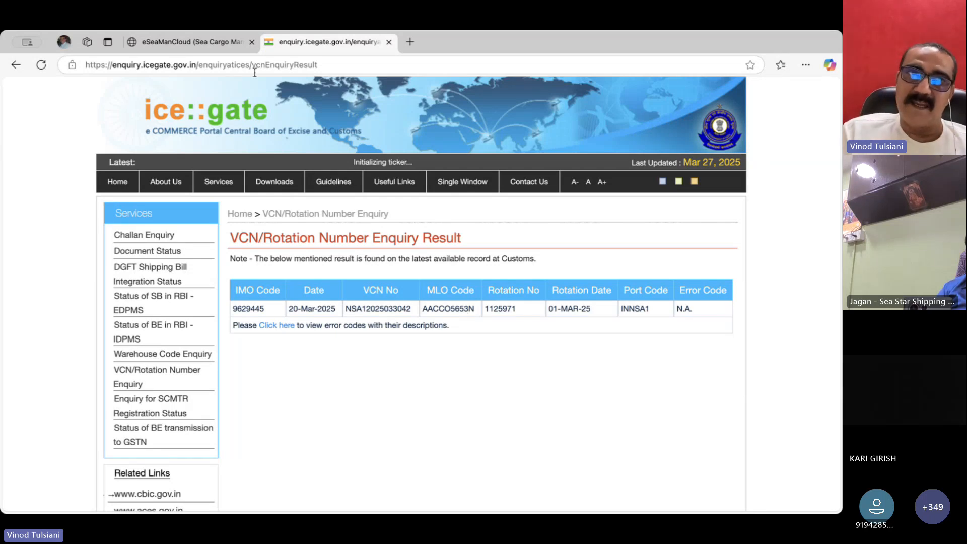
- Close the ICEGATE enquiry tab and Voyage Details, and restore the minimized Cargo Departure form
click(200, 43)
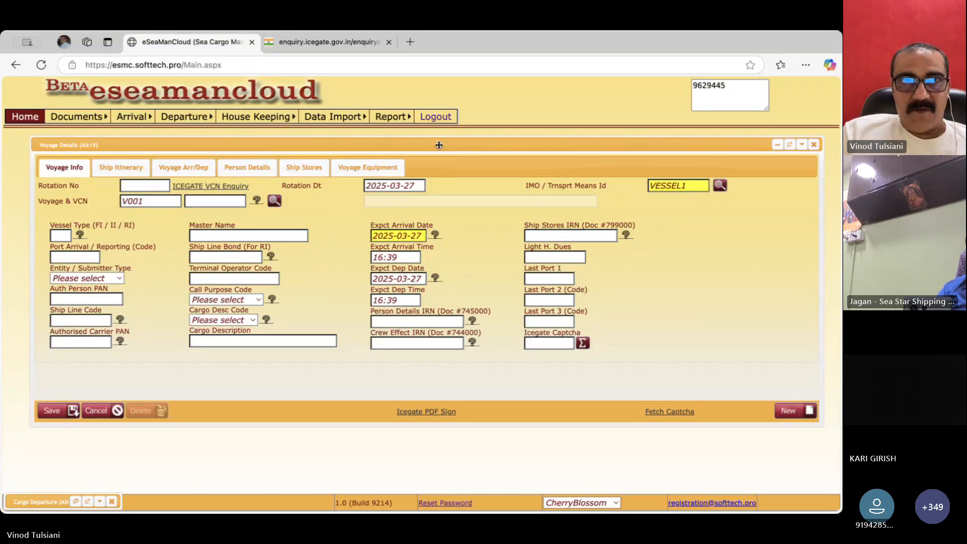
click(317, 42)
right_click(317, 42)
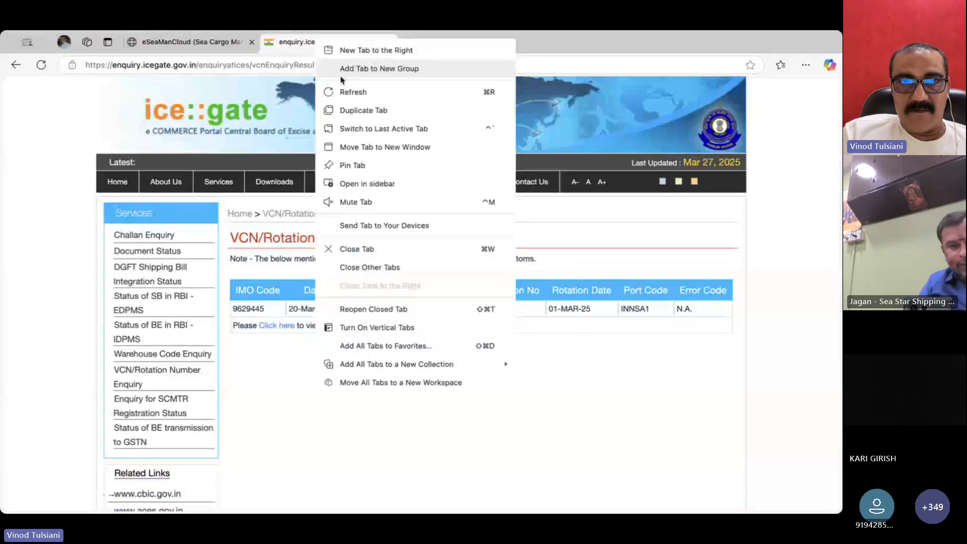
click(198, 102)
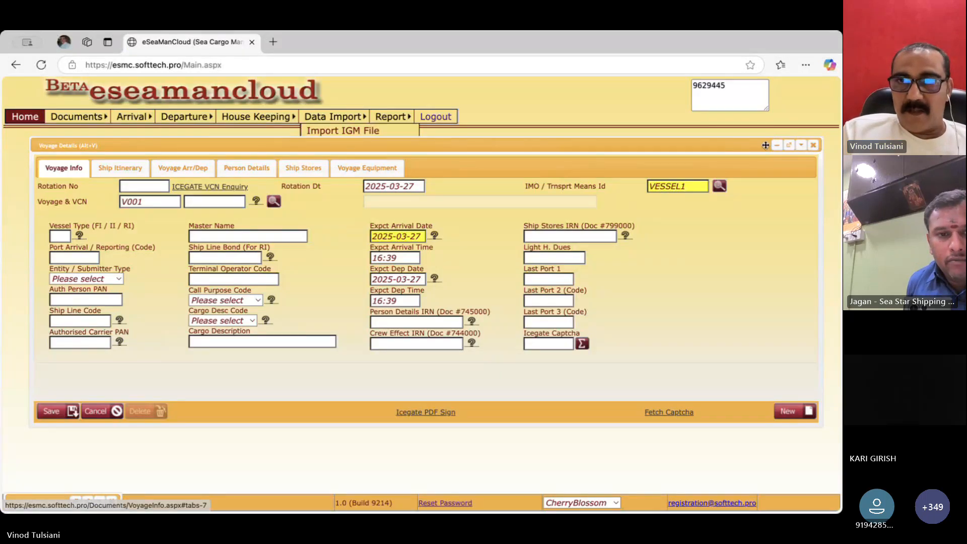
click(812, 145)
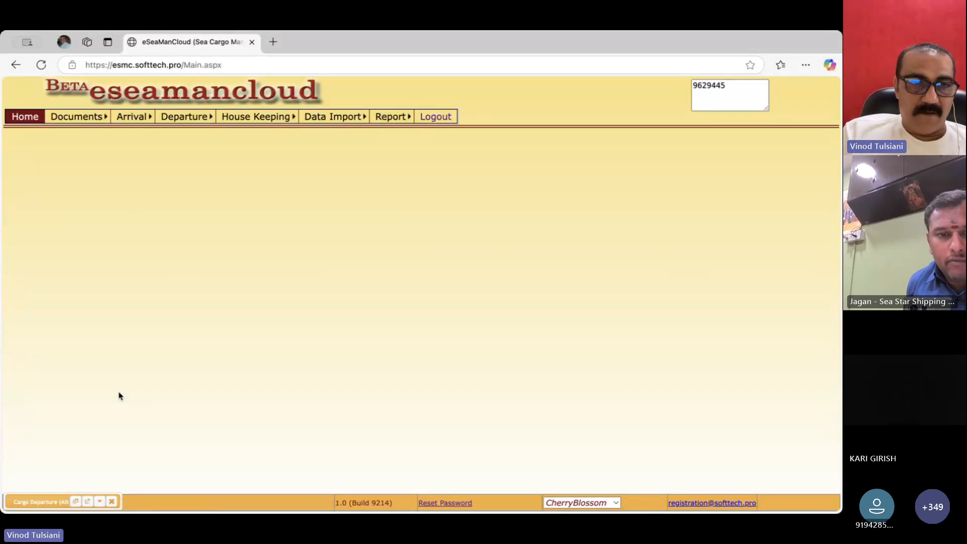
click(76, 501)
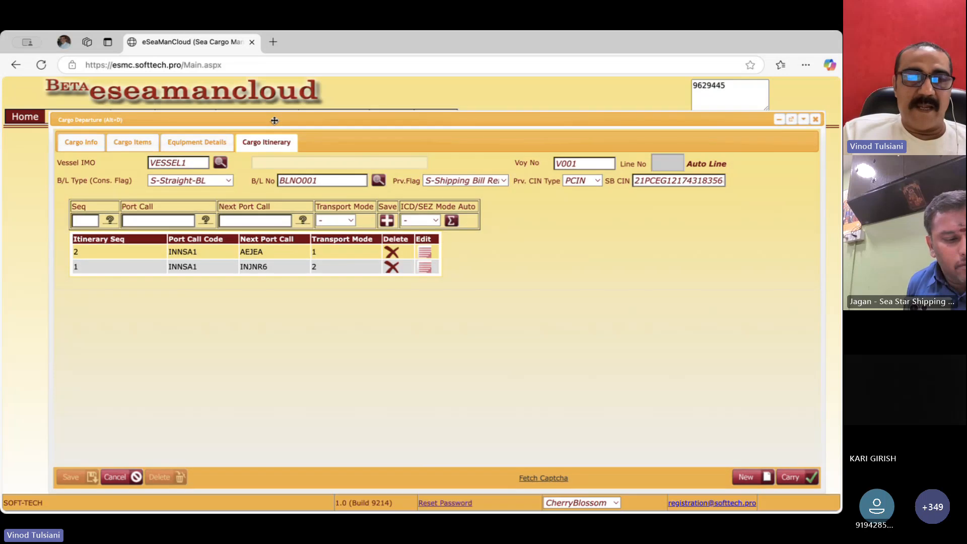
- Return to the BLNO001 cargo info and check the SB CIN and SB number values
click(200, 145)
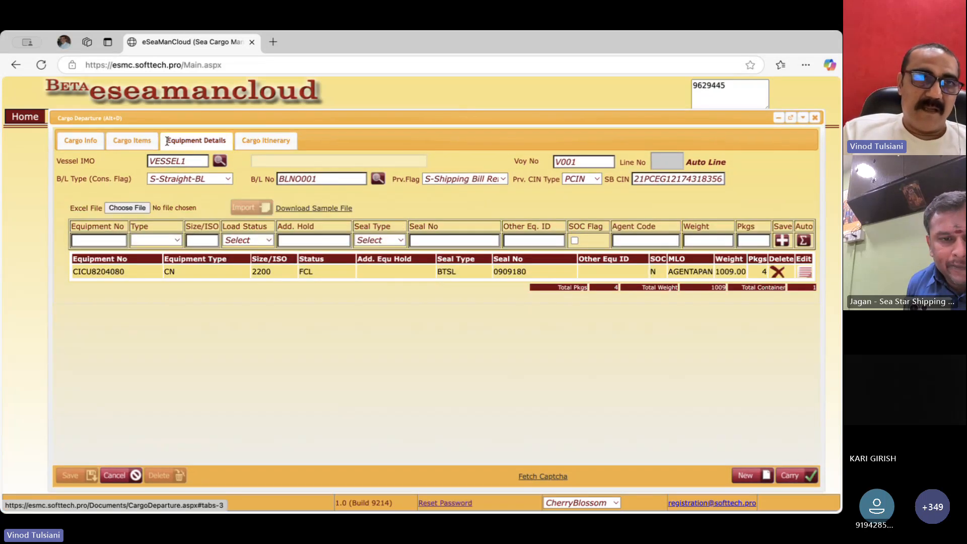
click(120, 142)
click(79, 146)
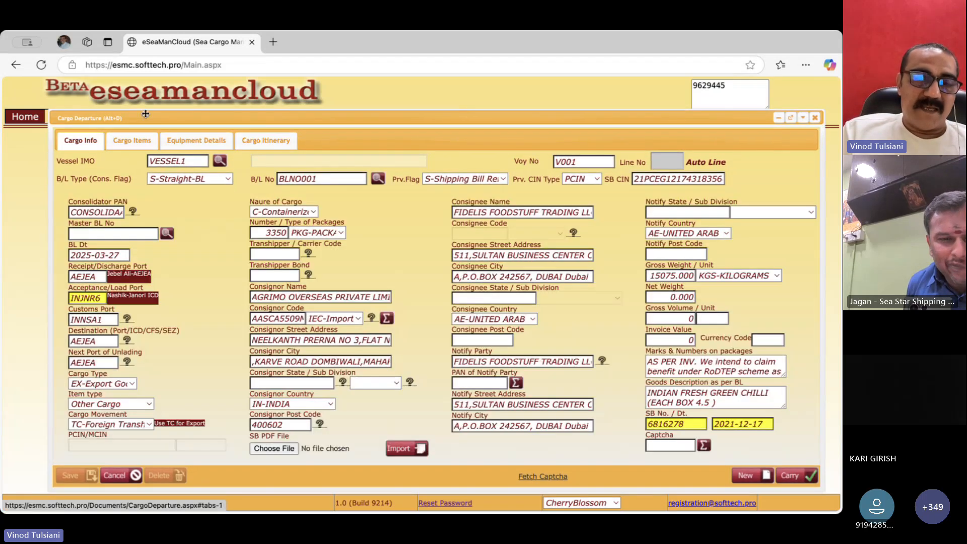
drag(145, 114, 138, 112)
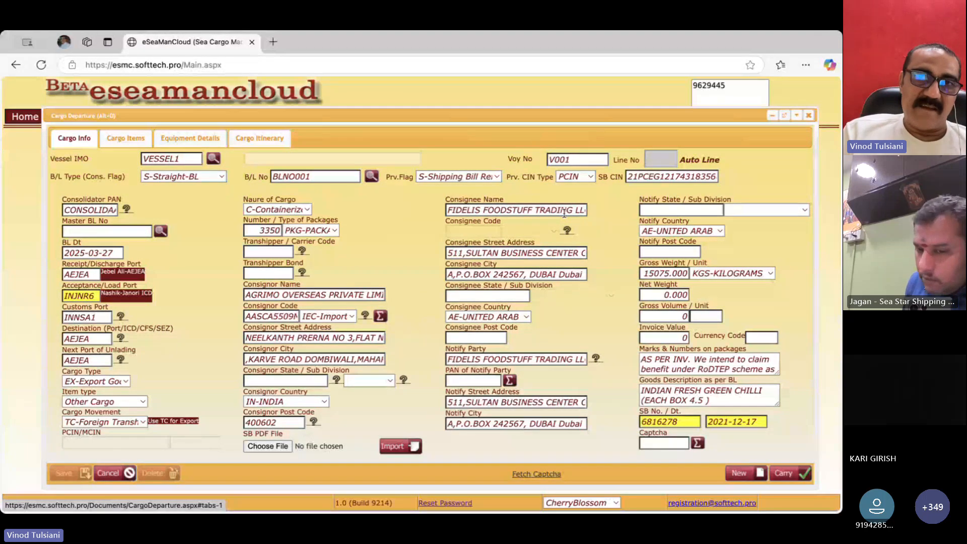
click(643, 177)
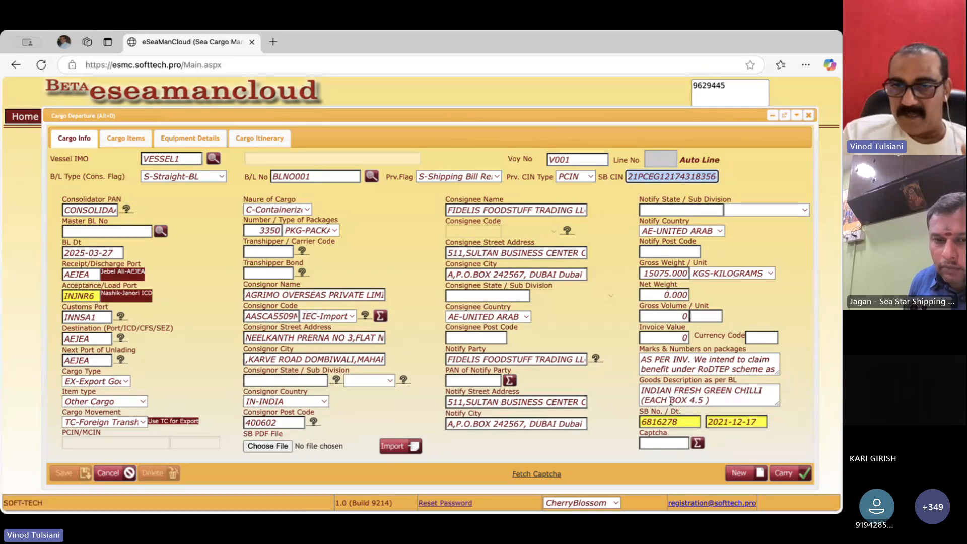
click(662, 424)
click(657, 174)
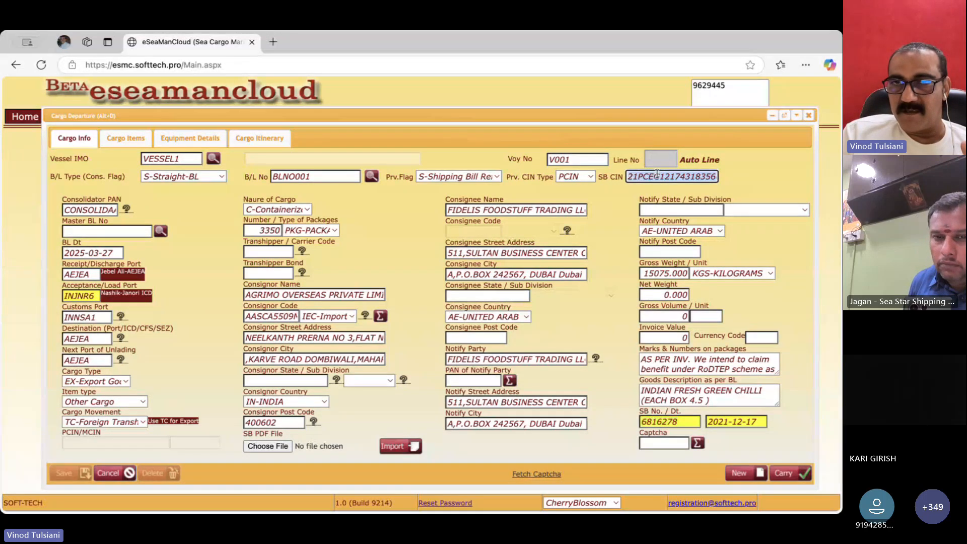
click(763, 179)
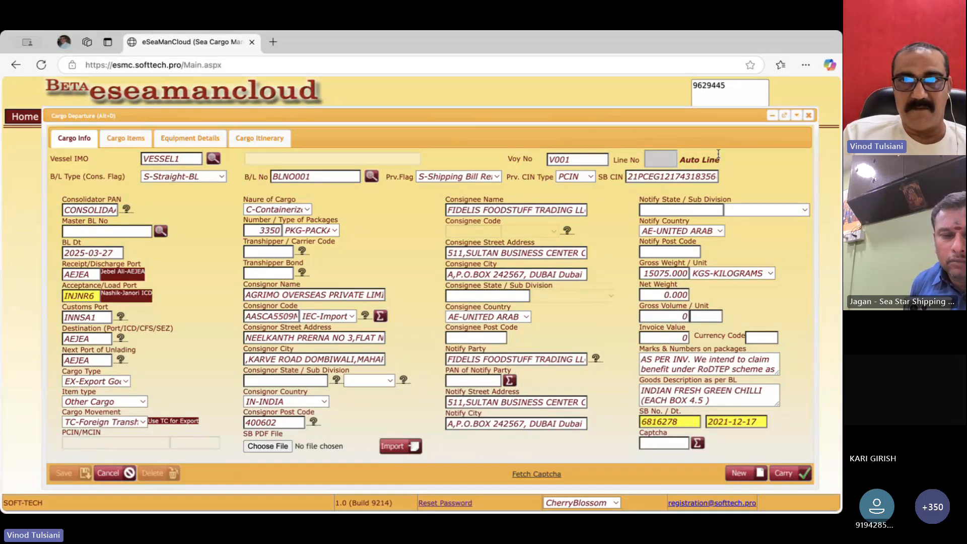
- Close Cargo Departure and assign line numbers for S-Straight-BL, EX-Export Goods cargo, last line 1
click(808, 116)
mouse_move(397, 112)
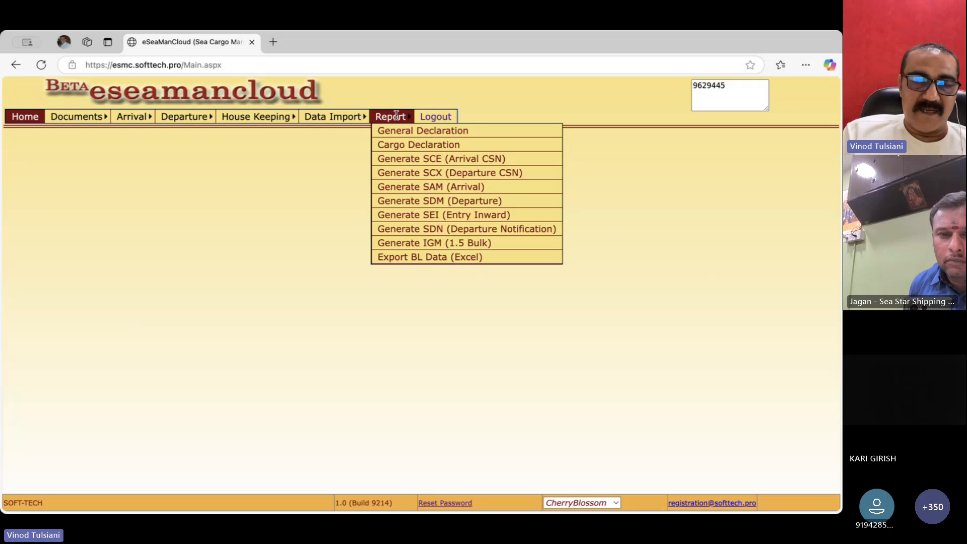
mouse_move(71, 119)
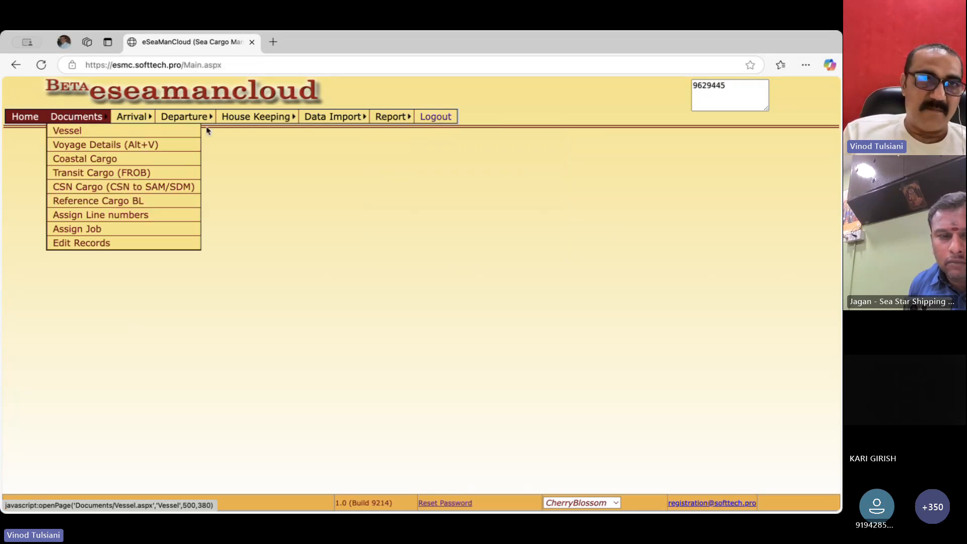
click(101, 215)
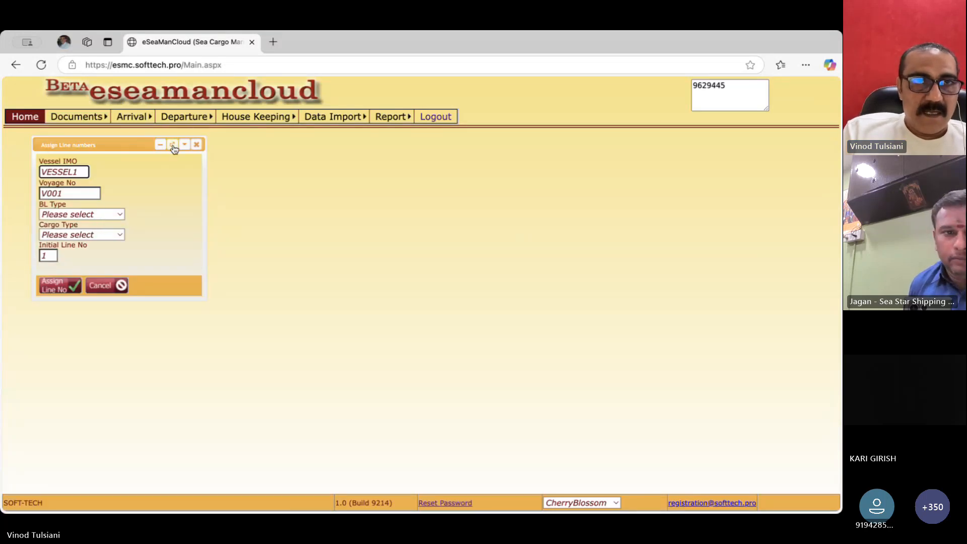
click(79, 214)
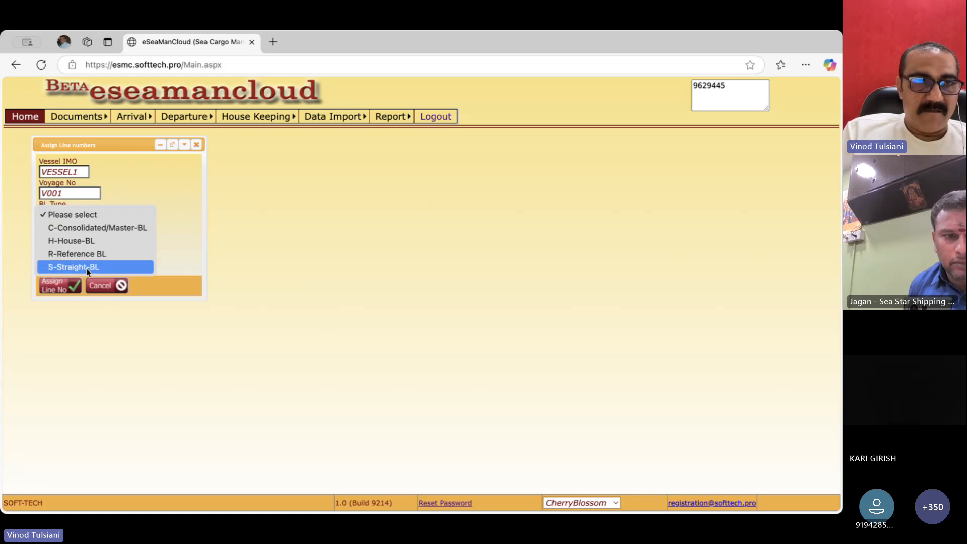
click(86, 268)
click(84, 235)
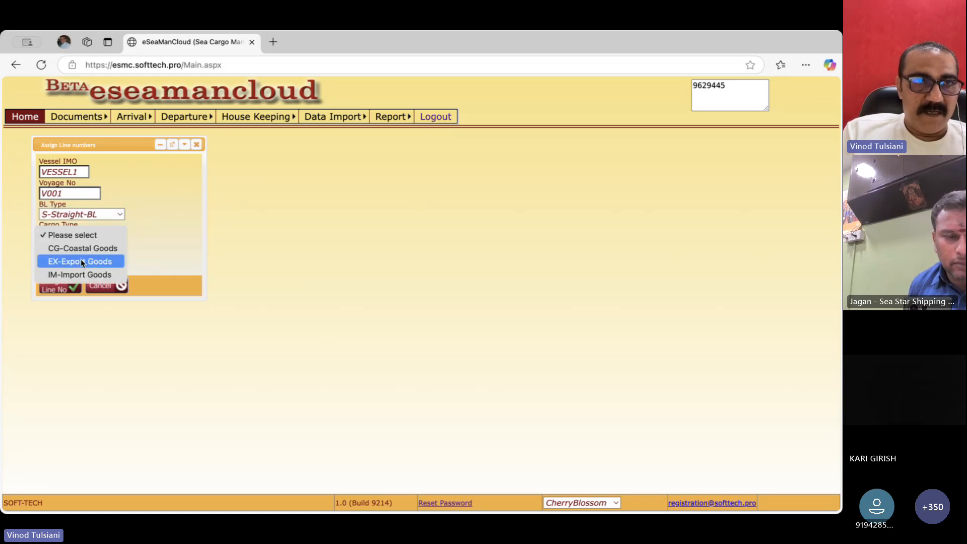
click(80, 273)
click(50, 288)
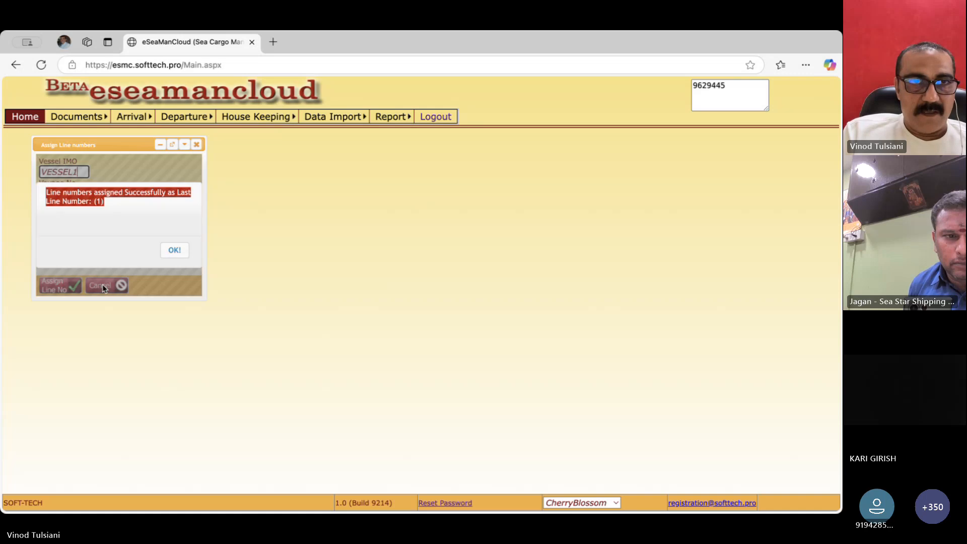
click(174, 255)
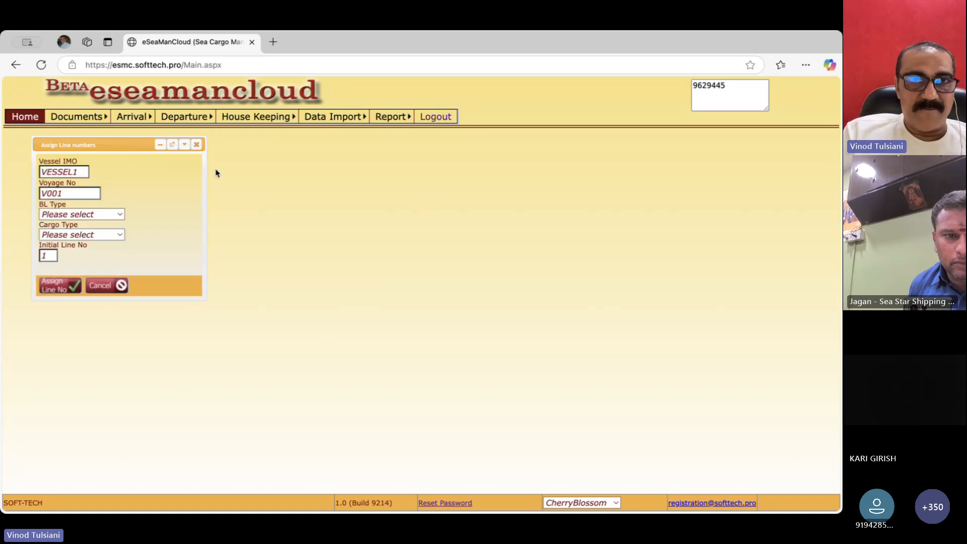
- Dismiss the line-number dialog and load BLNO001 into the Cargo Departure form
click(196, 144)
click(187, 131)
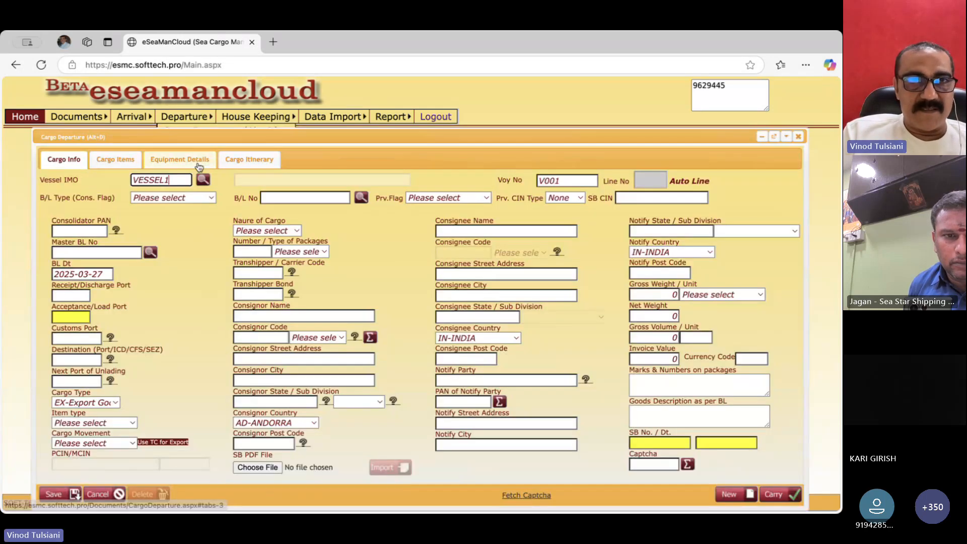
click(203, 180)
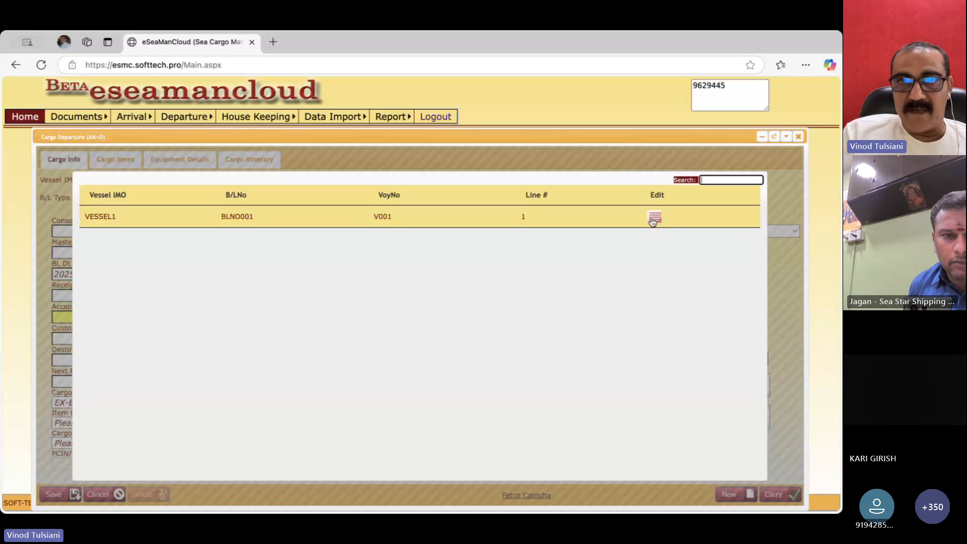
click(654, 218)
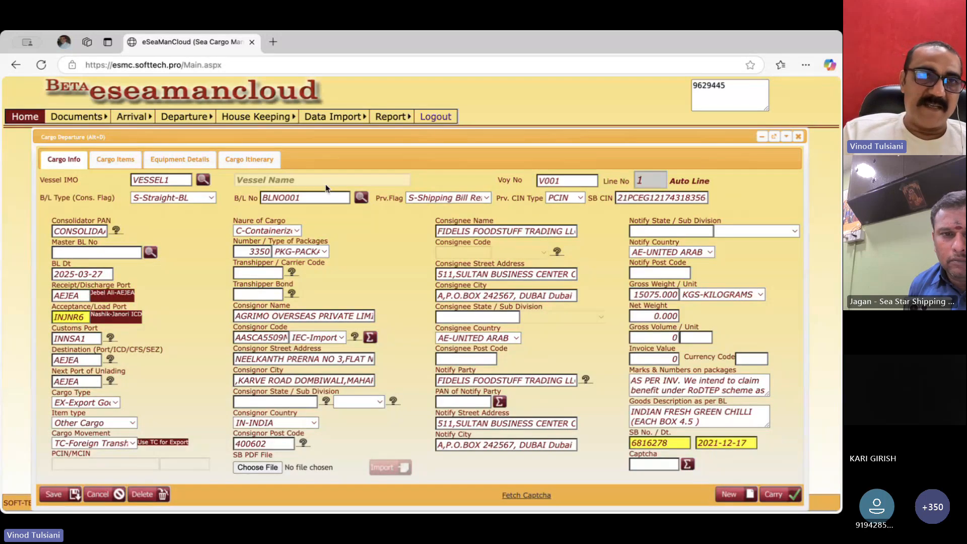
- Review BLNO001's cargo items, itinerary and equipment details, then close the form
click(116, 159)
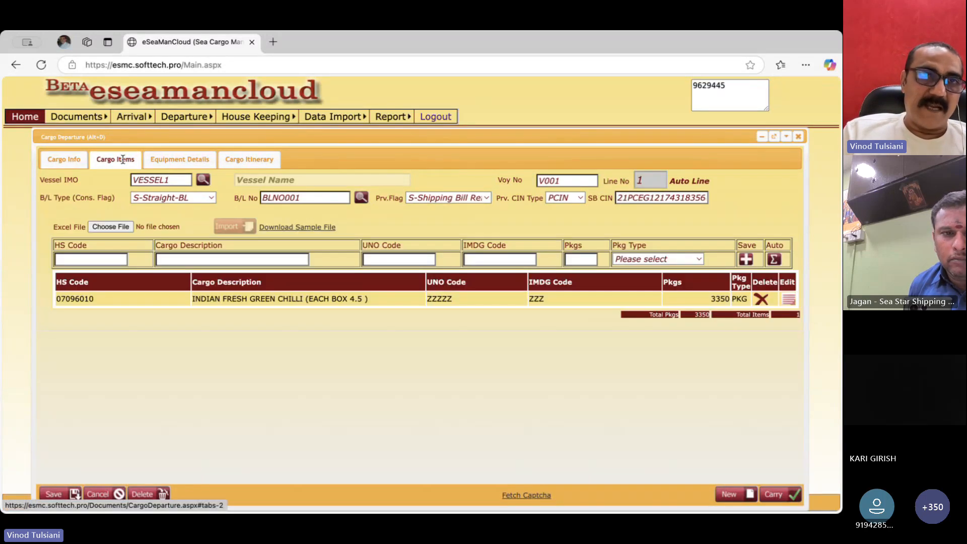
click(174, 160)
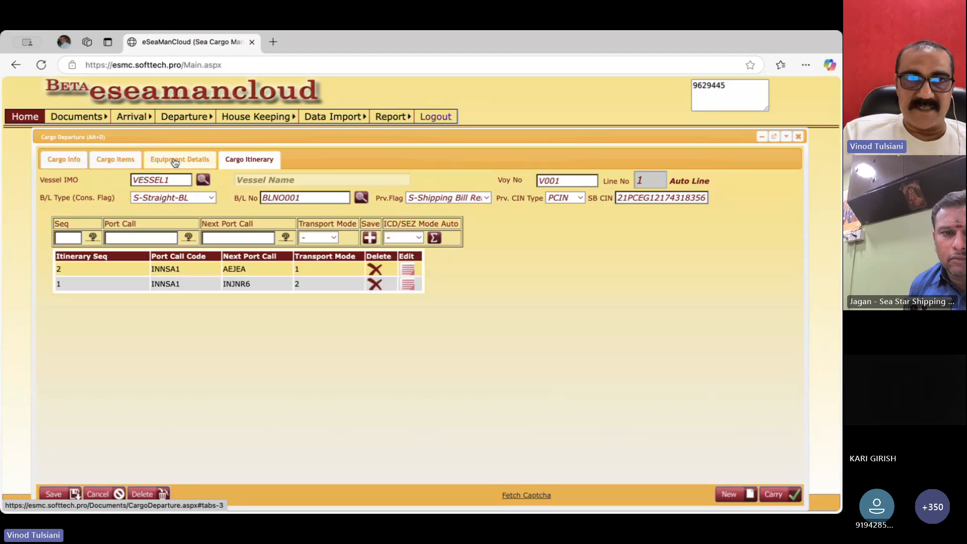
click(172, 157)
click(108, 160)
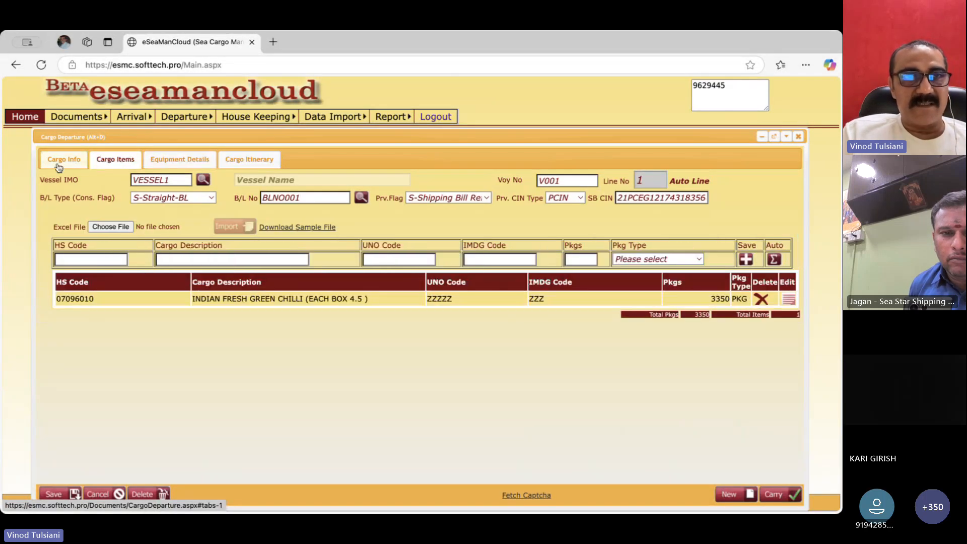
click(60, 160)
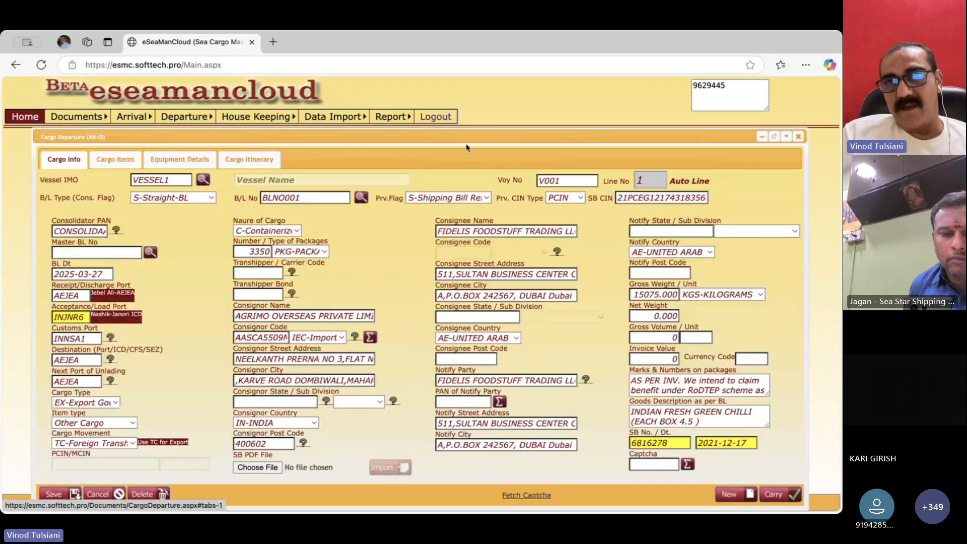
click(797, 136)
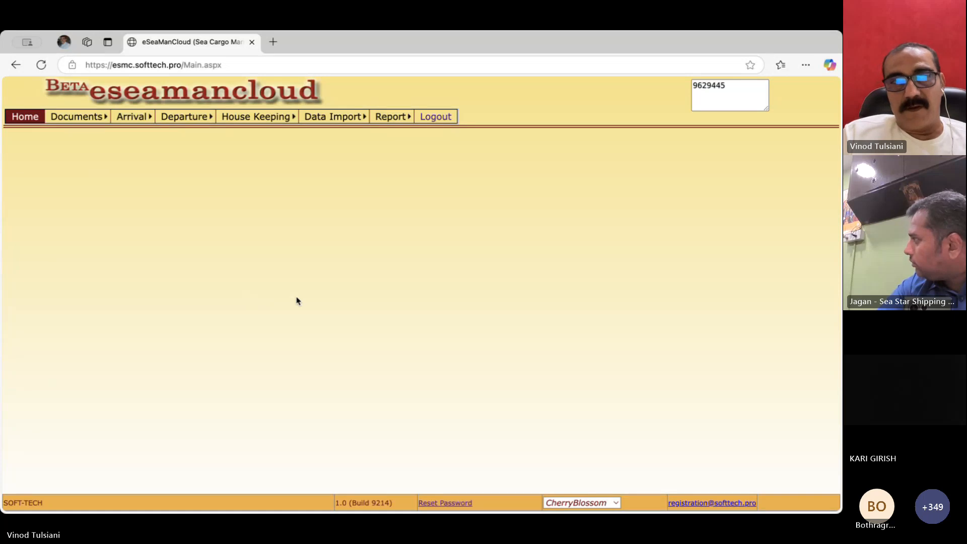
- Reopen Cargo Departure with VESSEL1's BLNO001 record loaded and shift the window higher
key(super+Tab)
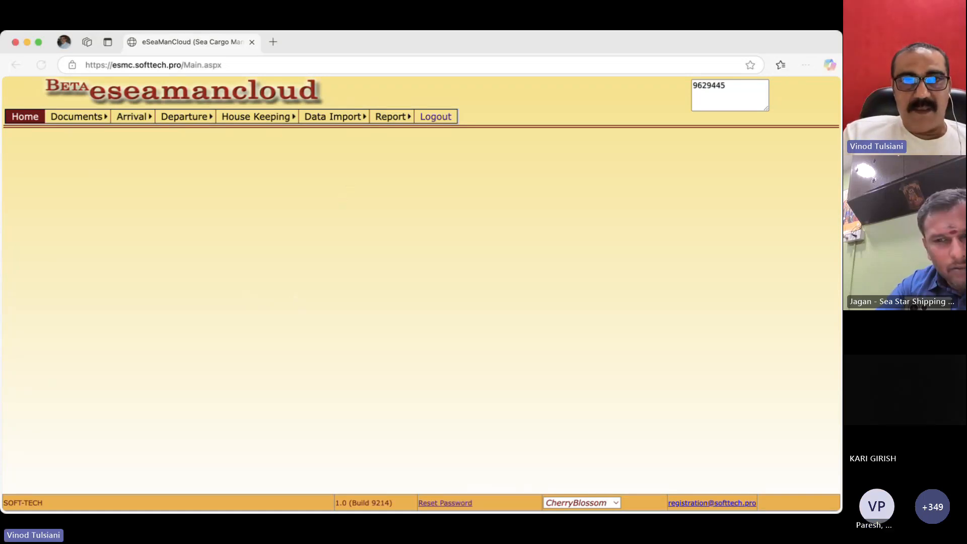
click(339, 374)
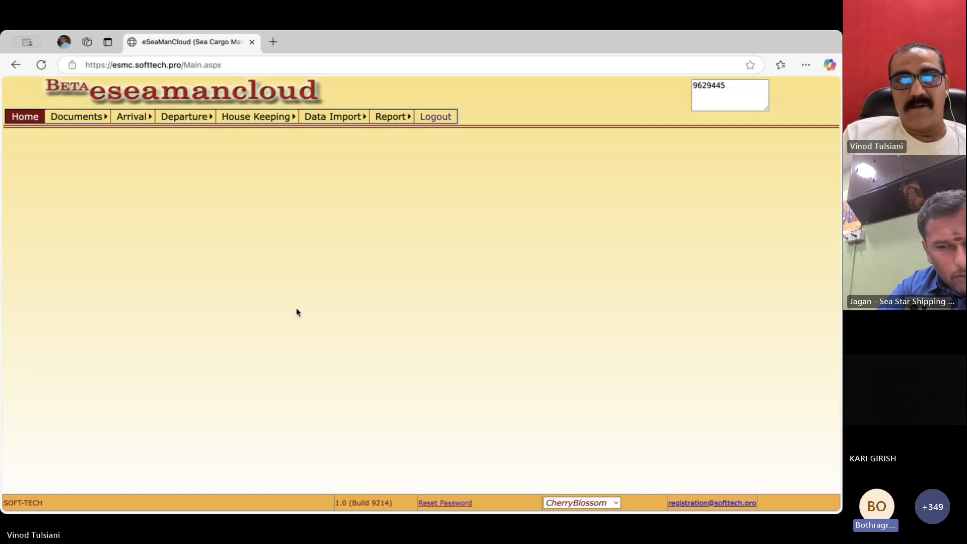
click(191, 130)
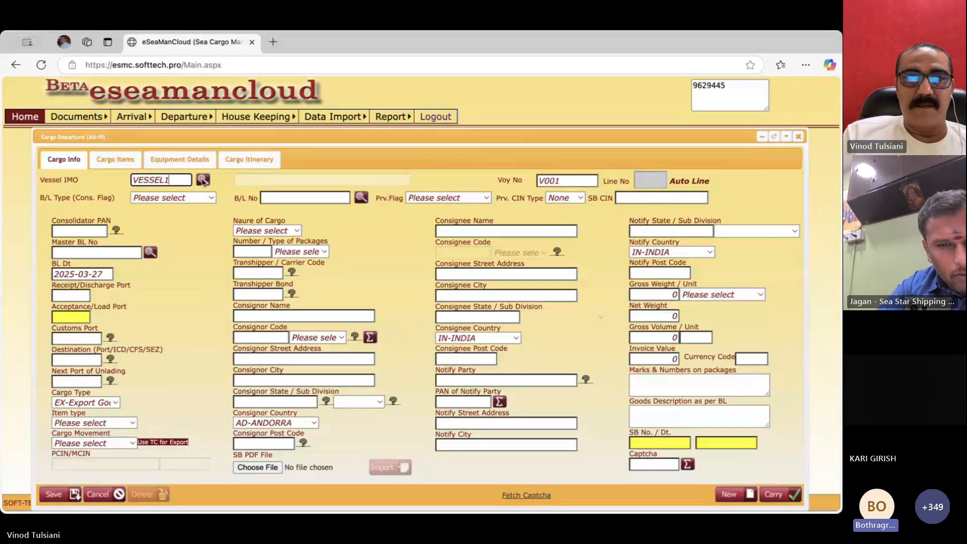
click(310, 200)
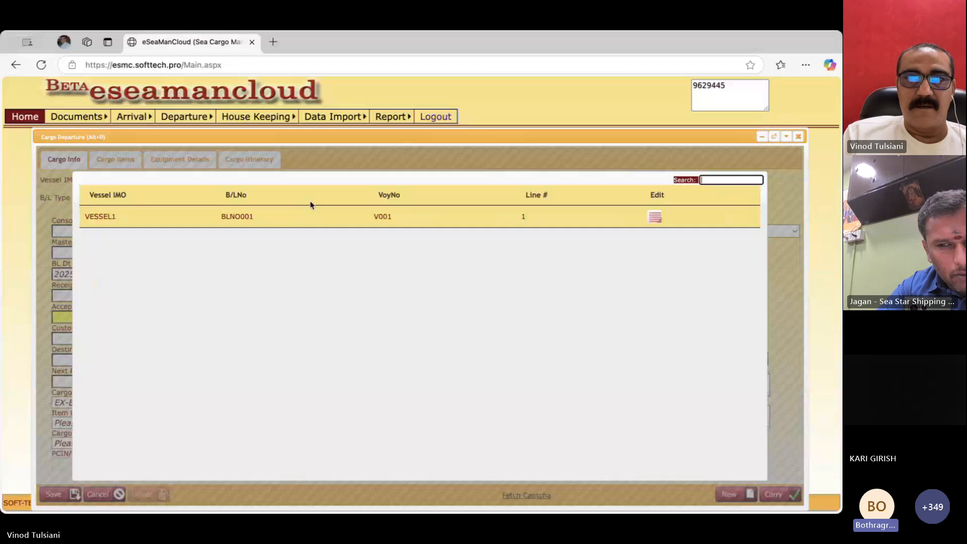
click(651, 220)
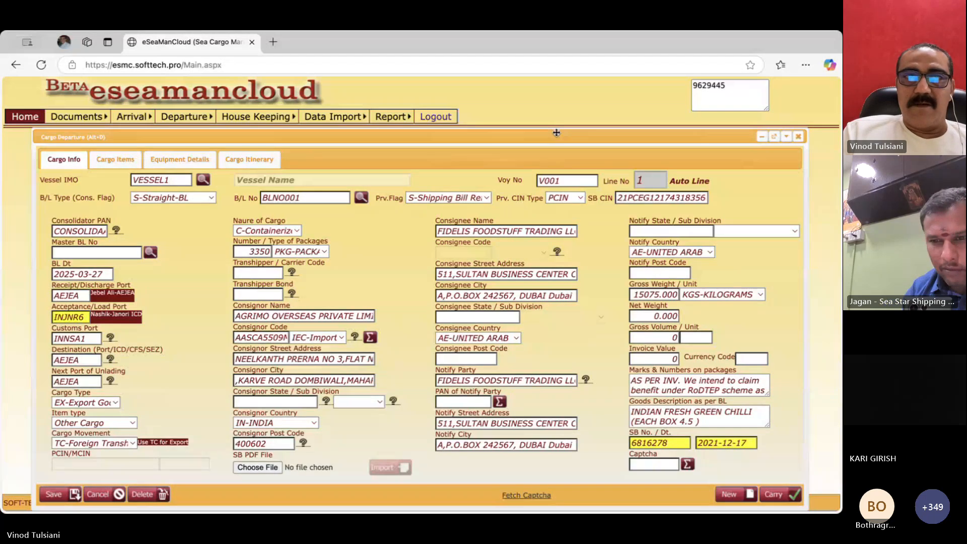
drag(557, 133, 557, 117)
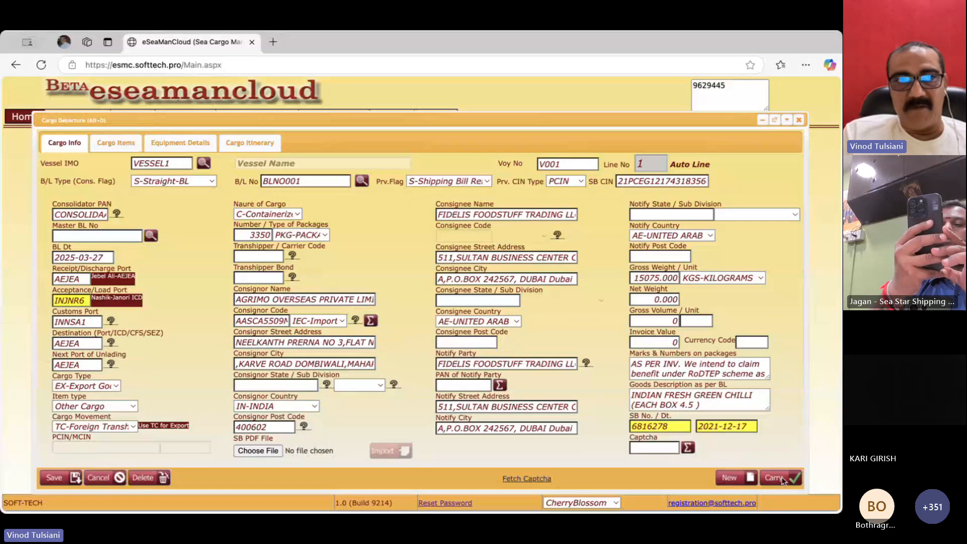
- Carry the current details into a new B/L numbered BLN0092
click(781, 479)
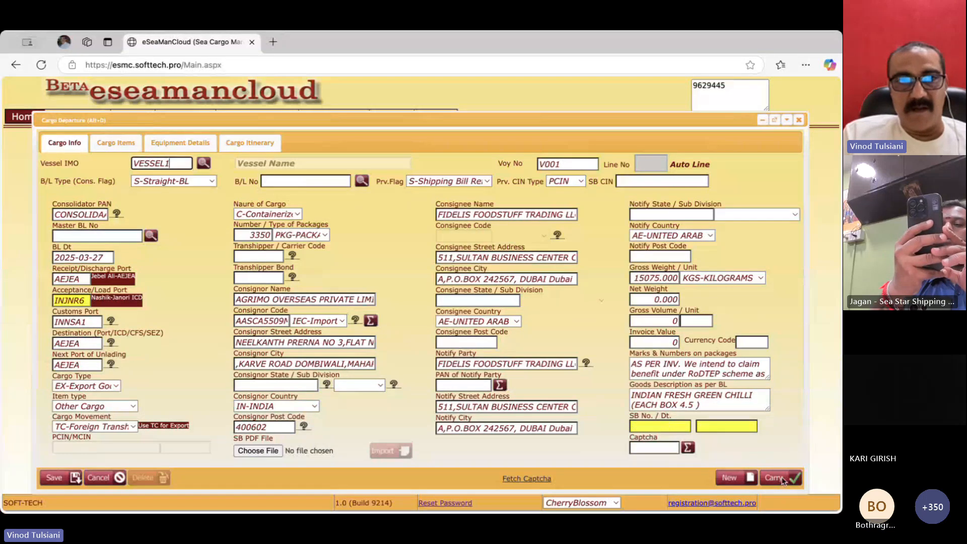
click(303, 182)
text(BL)
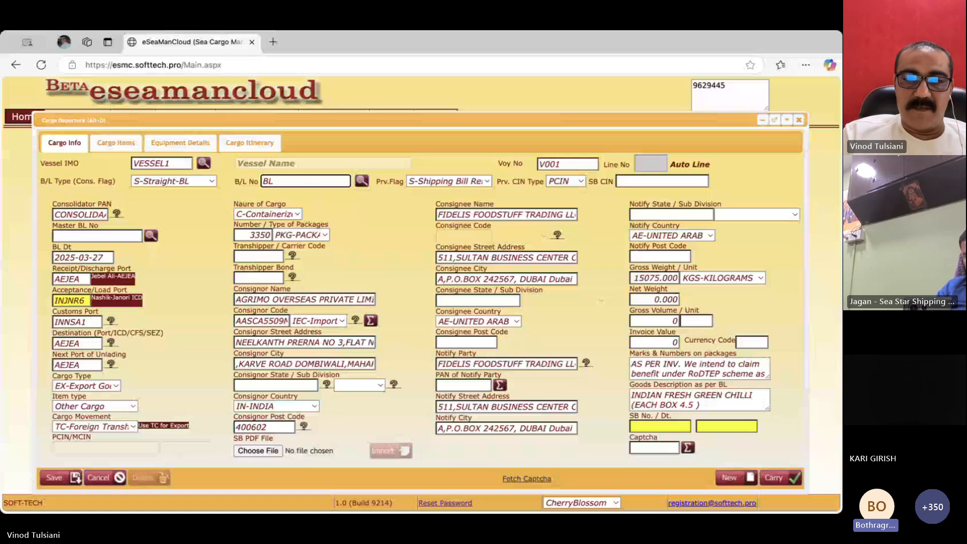
text(N0092)
key(Tab)
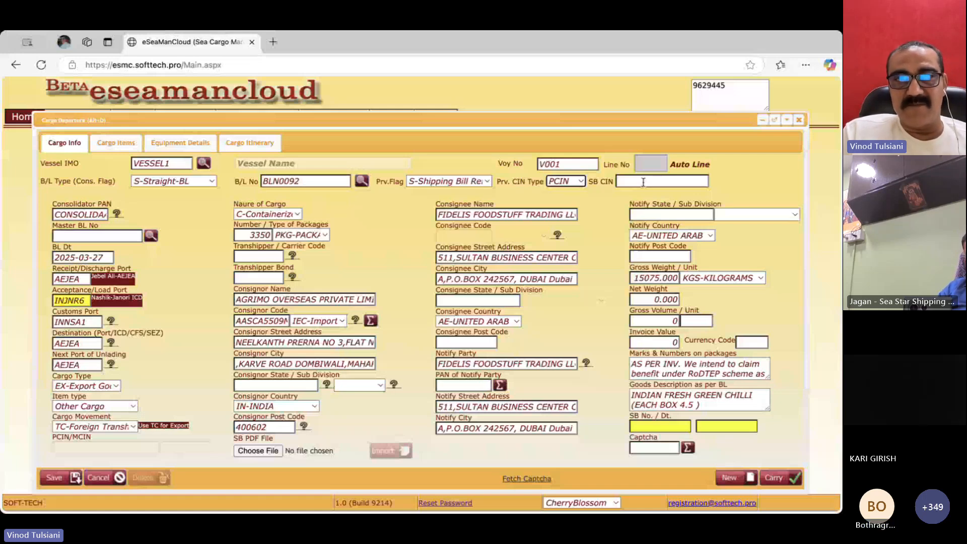
- Change Number of Packages to 350, select the gross weight, then reset the form with New
click(636, 186)
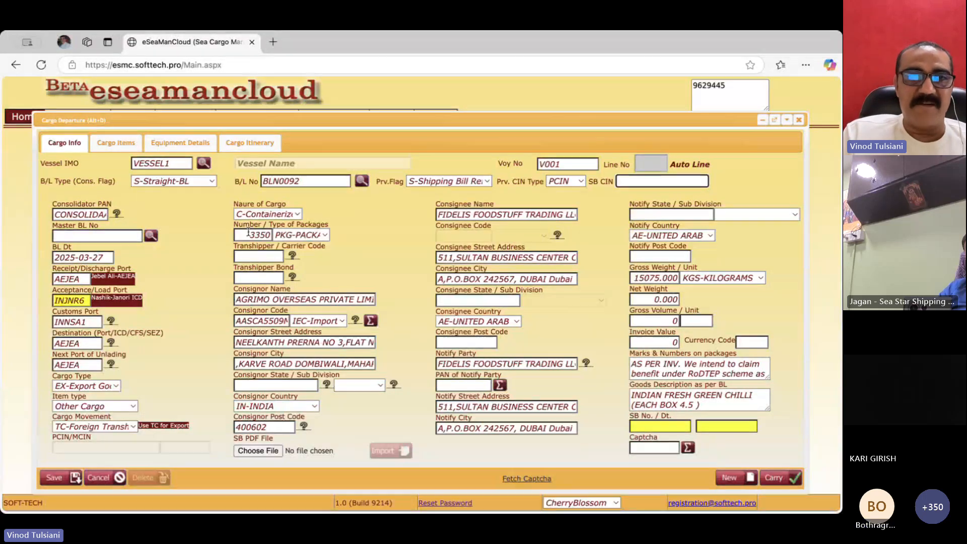
drag(249, 233, 272, 234)
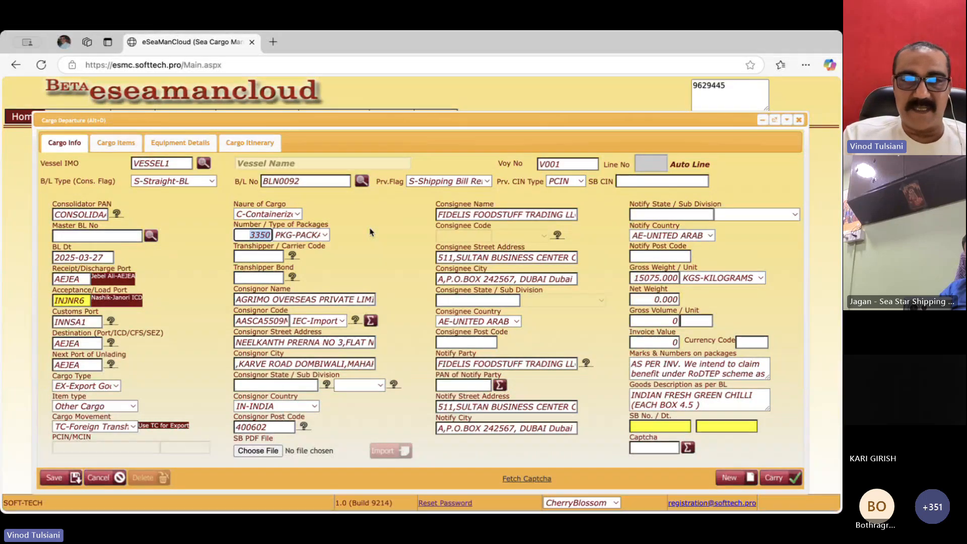
text(3)
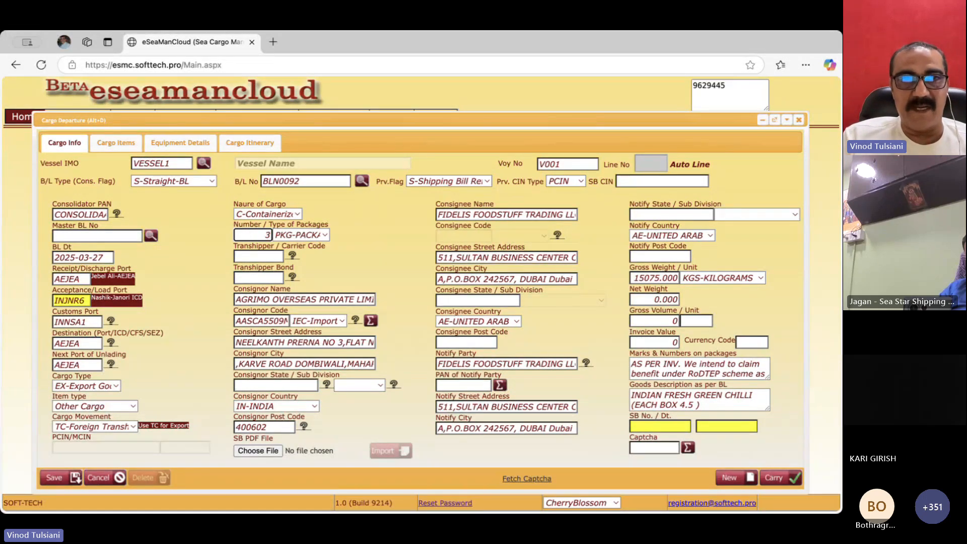
text(50)
key(Tab)
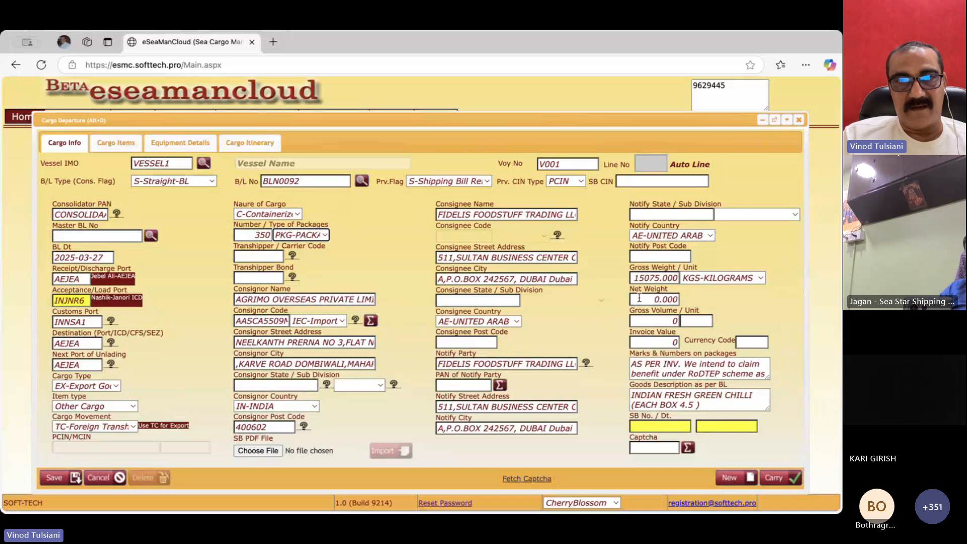
click(643, 277)
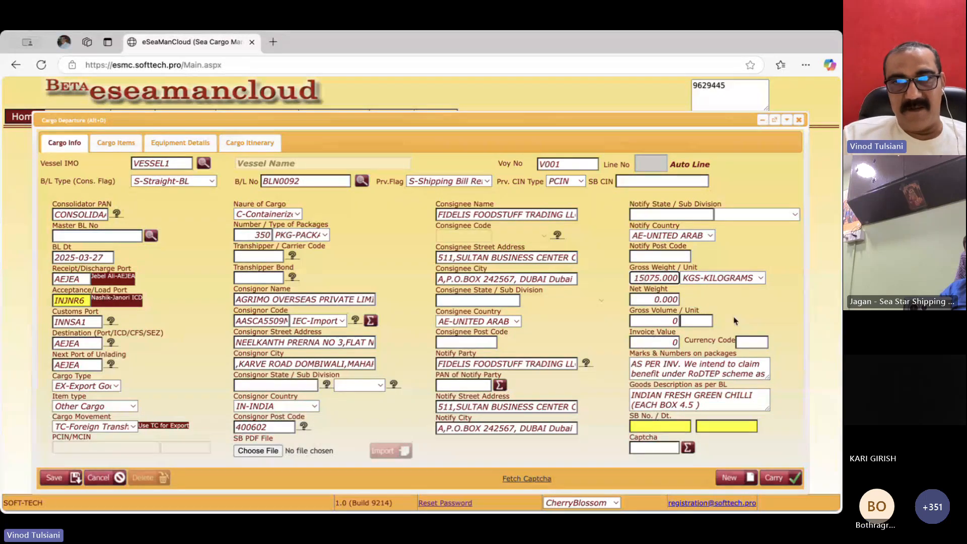
drag(633, 278, 677, 278)
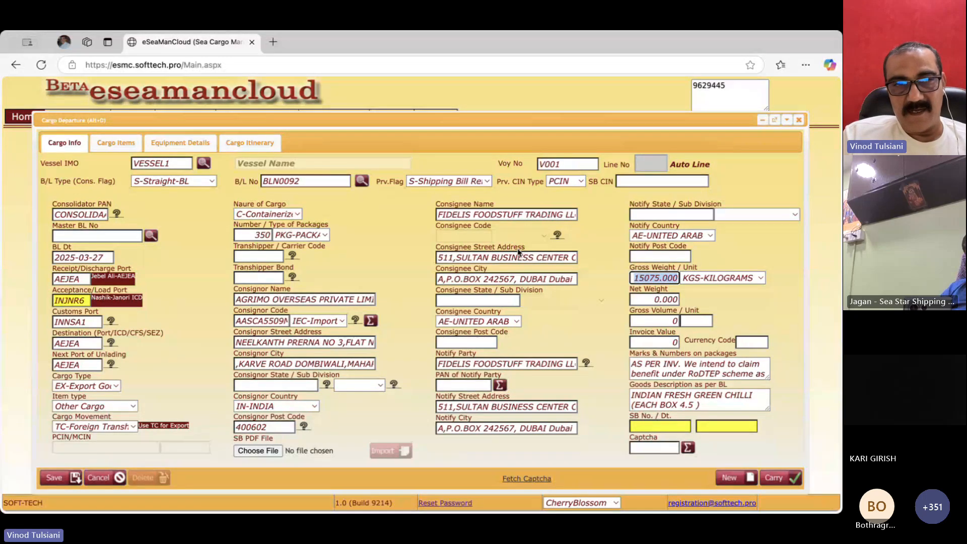
click(734, 482)
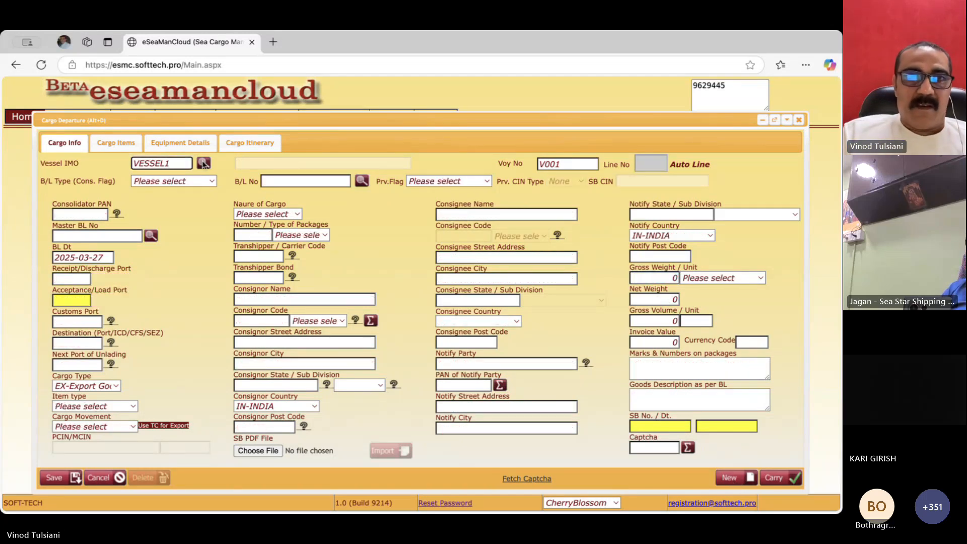
- Reload BLNO001, check its 3350 packages and 15075.000 gross weight, then close the form
click(203, 163)
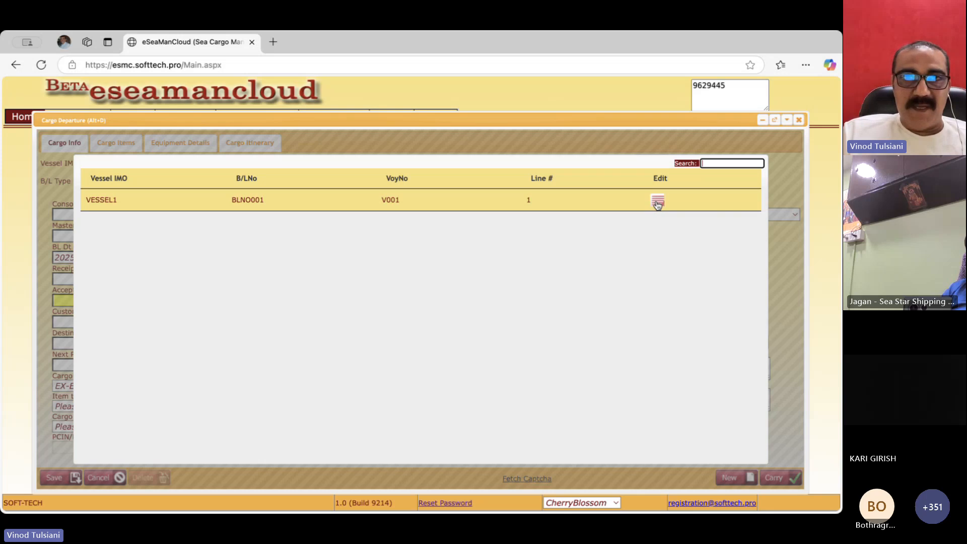
click(657, 202)
drag(465, 126, 462, 107)
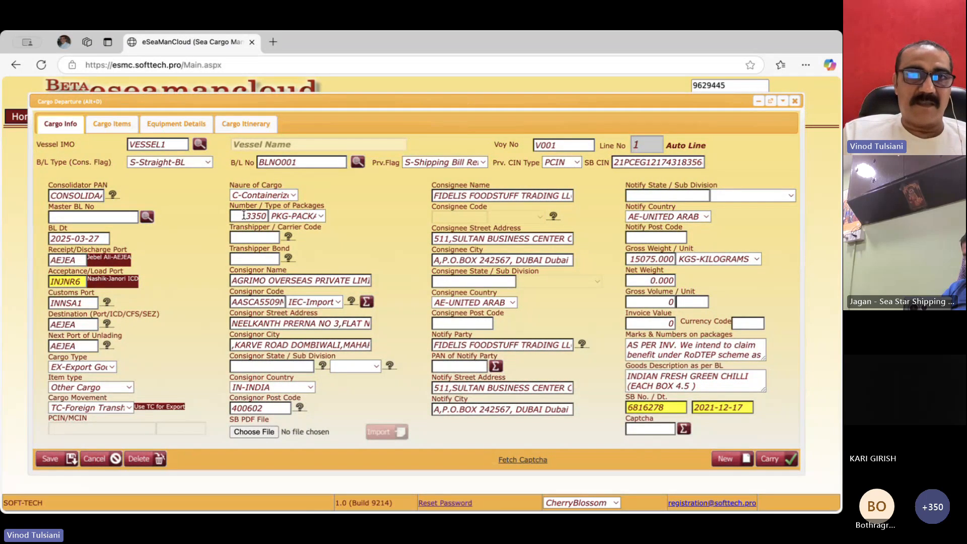
drag(243, 215, 265, 213)
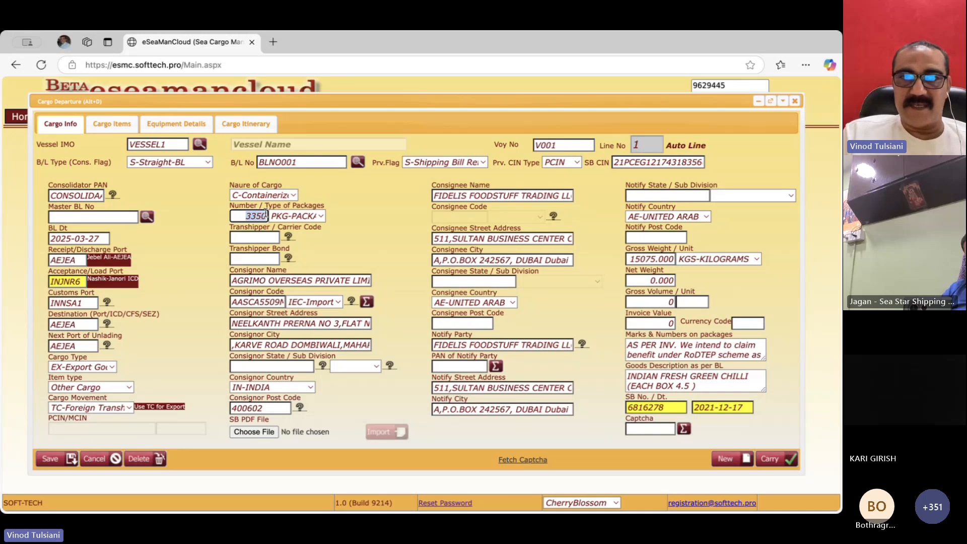
drag(630, 257, 680, 263)
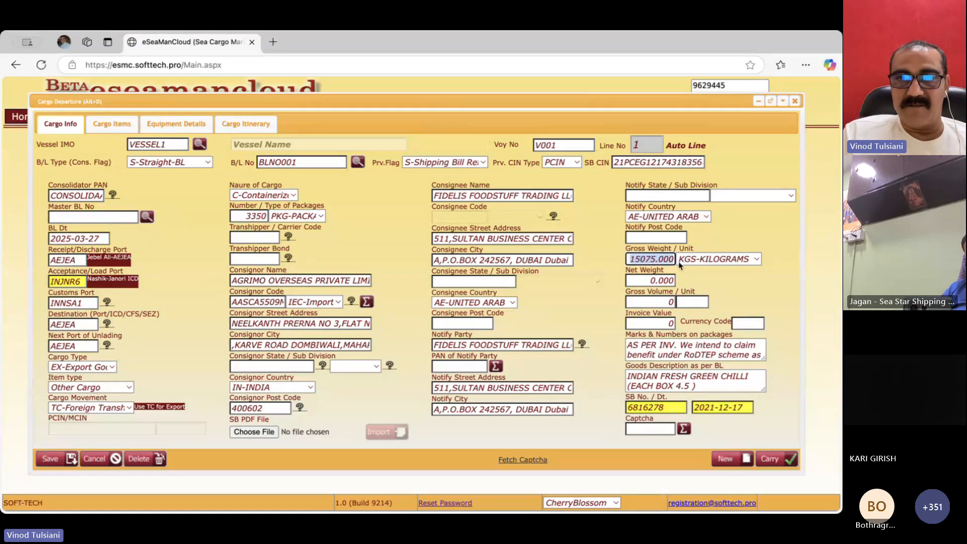
click(776, 289)
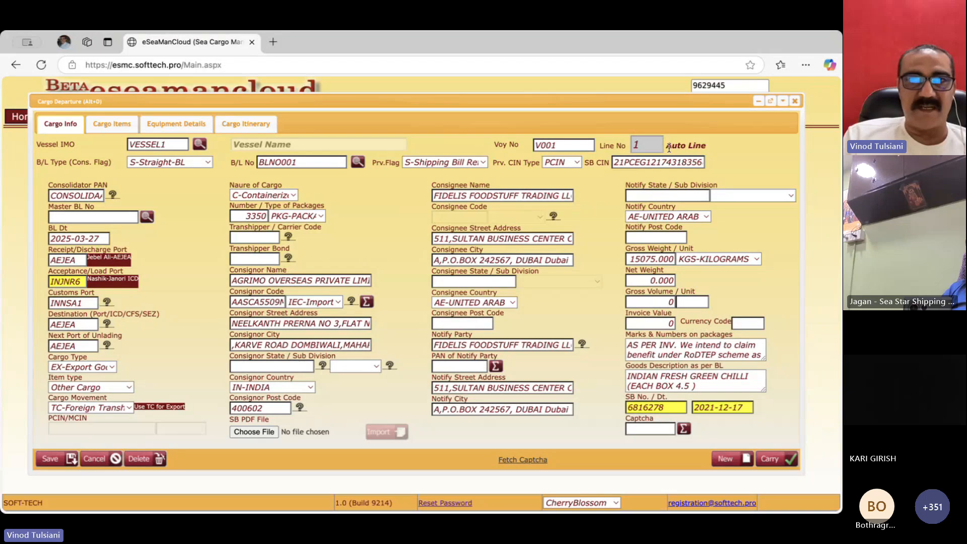
click(794, 104)
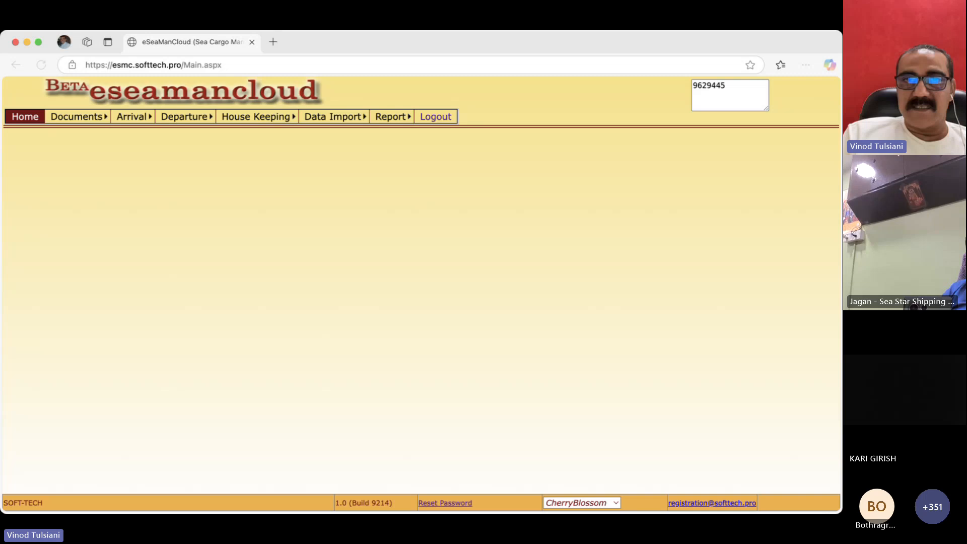
- Bring the browser window into focus to reach the Desktop file listing
click(10, 451)
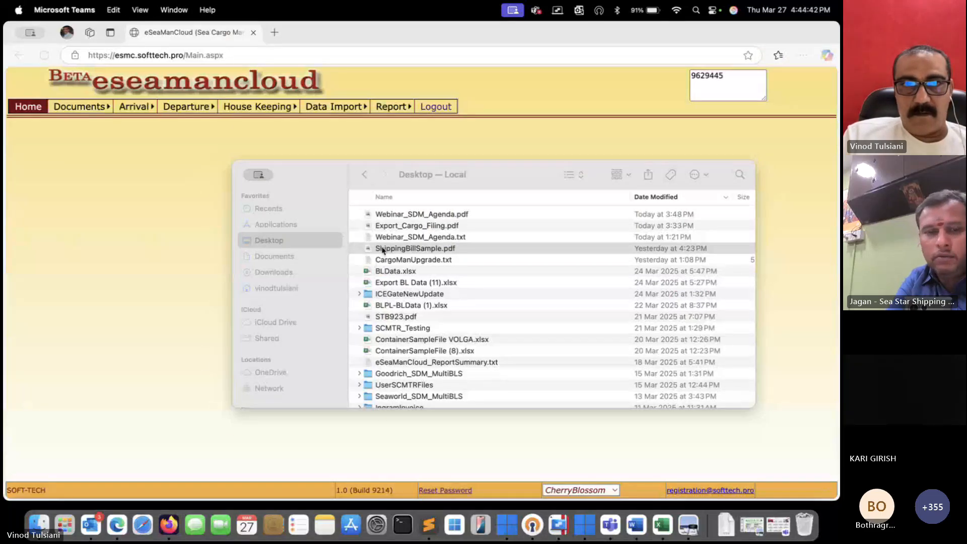
- Open ShippingBillSample.pdf in Preview and scroll through page 1, checking the exporter details
double_click(382, 249)
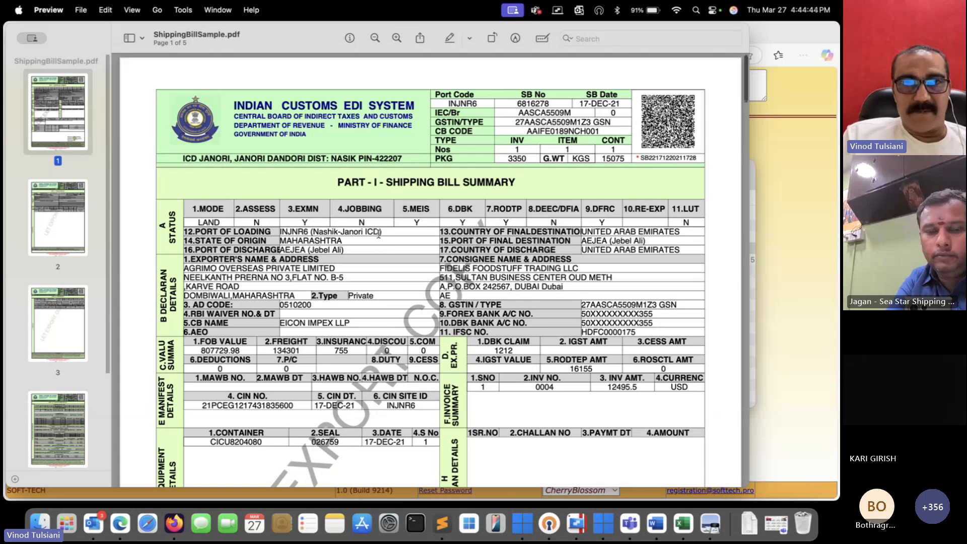
scroll(378, 233, up, 1)
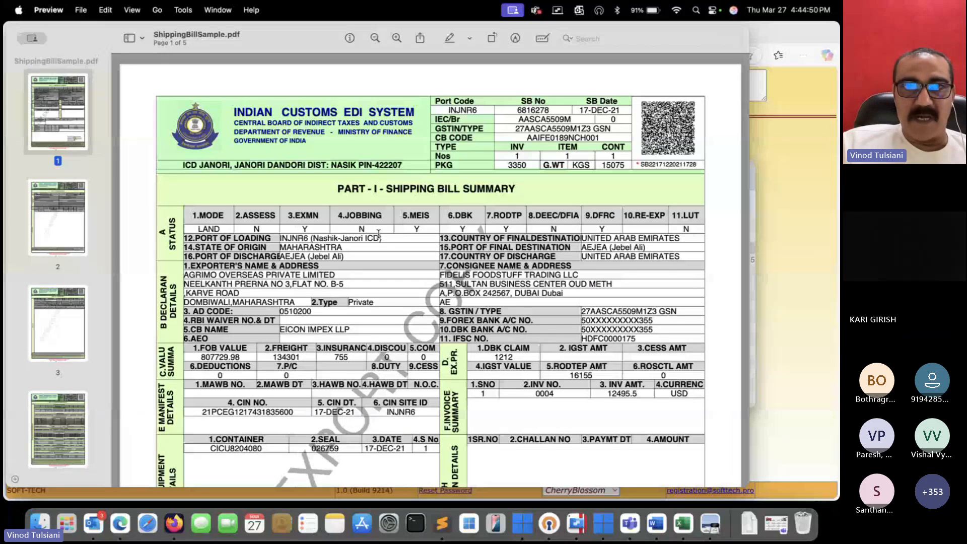
scroll(392, 277, down, 5)
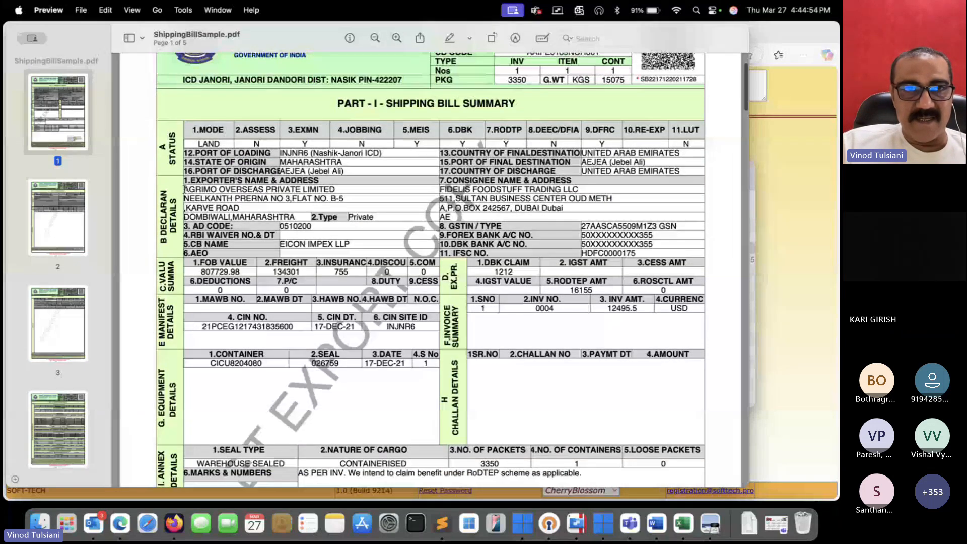
drag(184, 190, 491, 191)
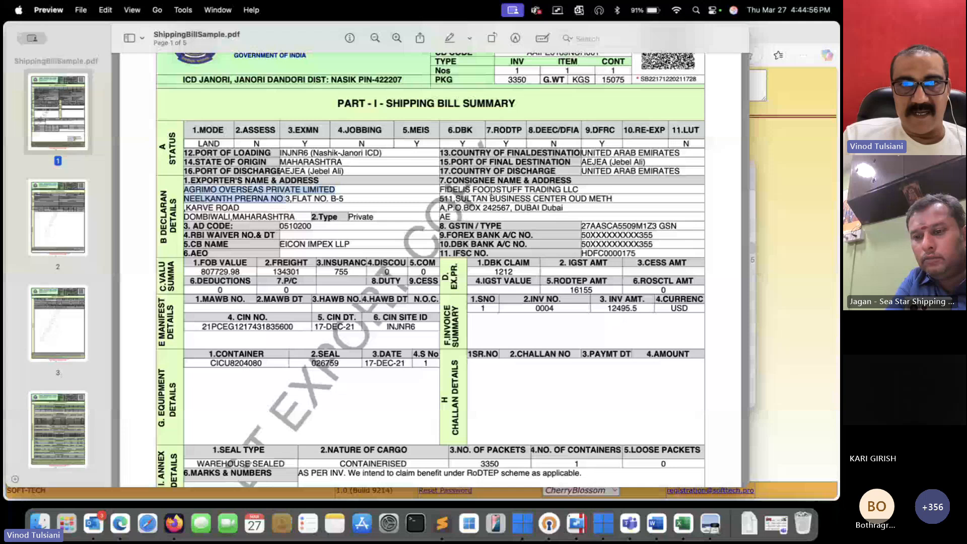
click(492, 192)
scroll(493, 197, down, 1)
scroll(491, 198, down, 15)
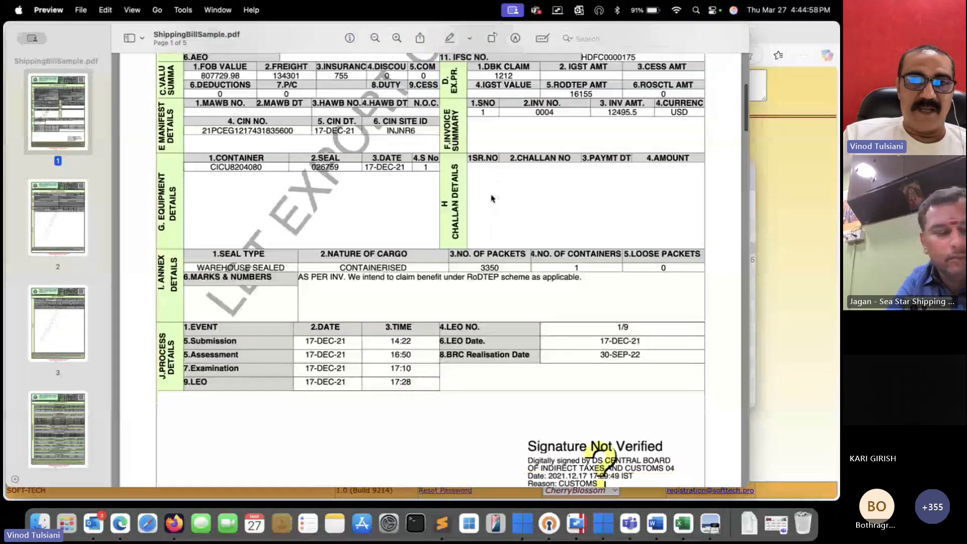
scroll(491, 197, up, 15)
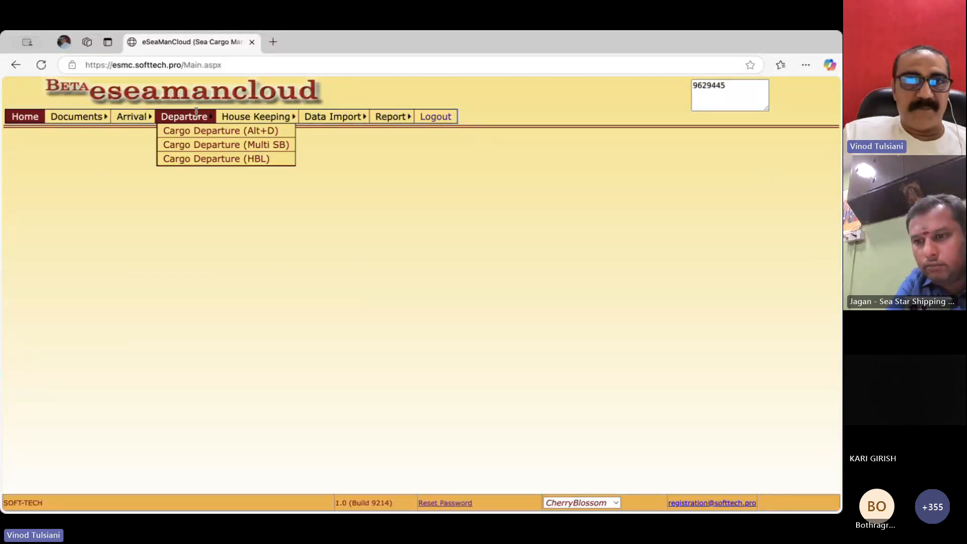
- Load the existing BLNO001 record, starting a delete but cancelling it with No
click(197, 132)
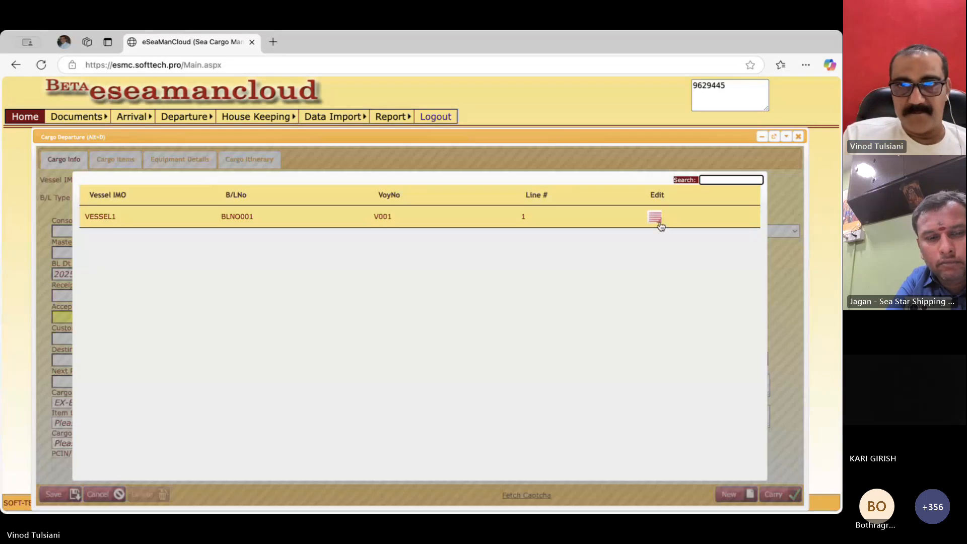
click(655, 219)
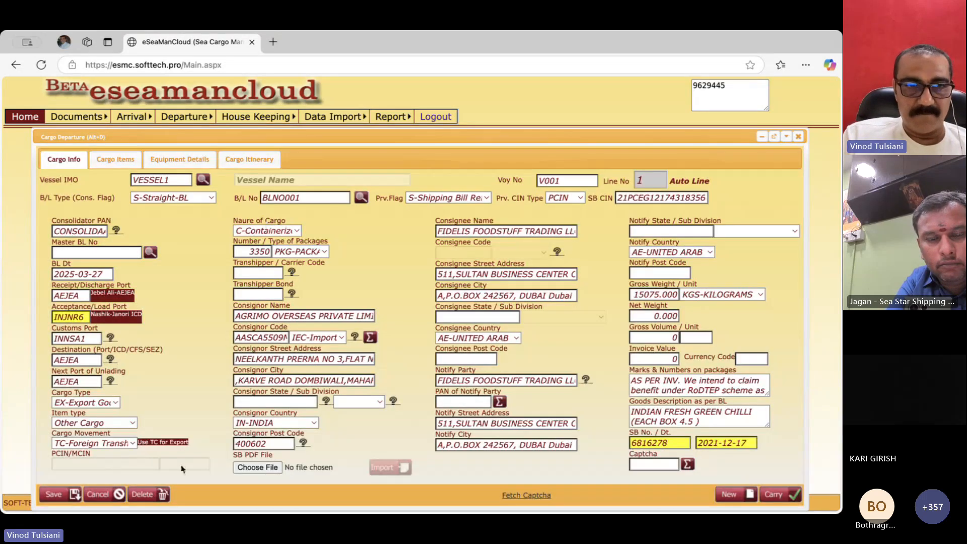
click(149, 495)
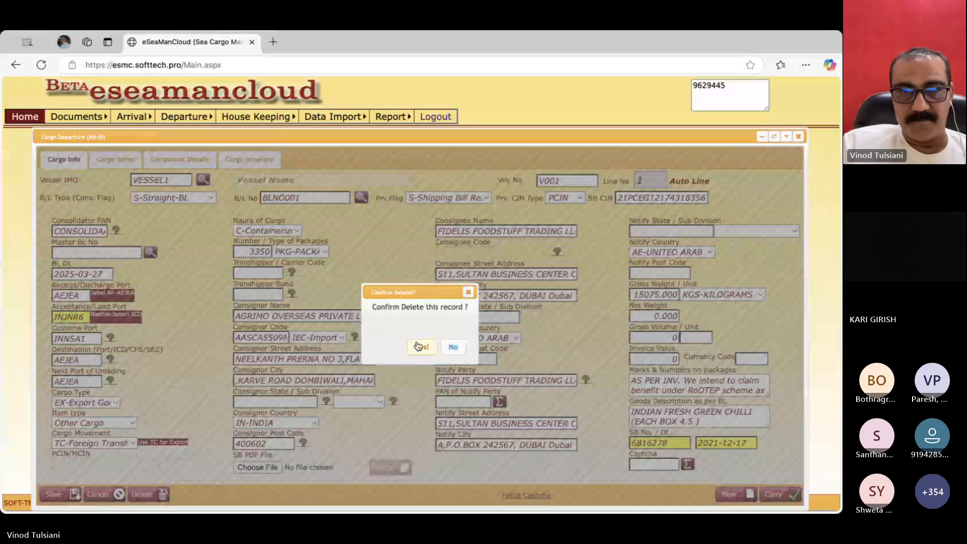
click(456, 346)
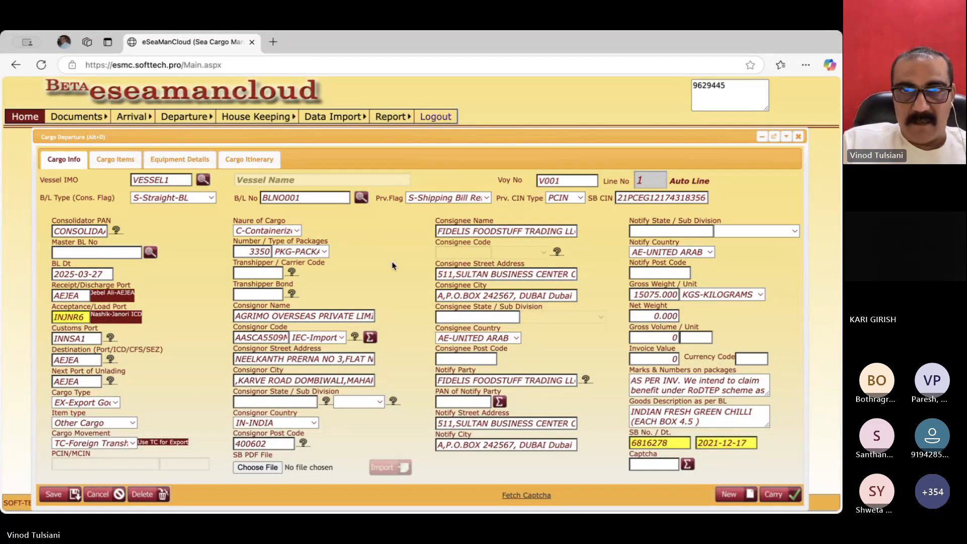
- Change the voyage number from V001 to V002 and save the record
key(BackSpace)
text(2)
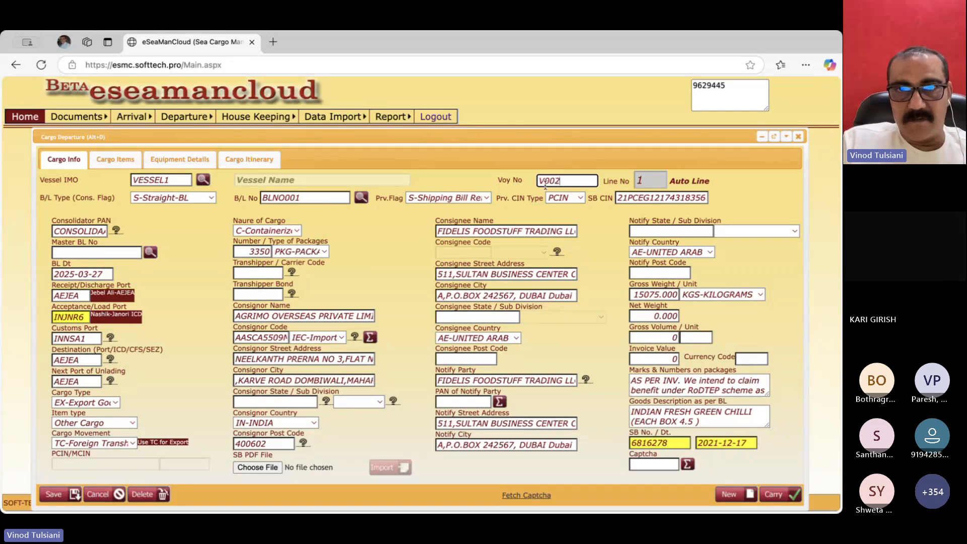
key(Tab)
click(59, 493)
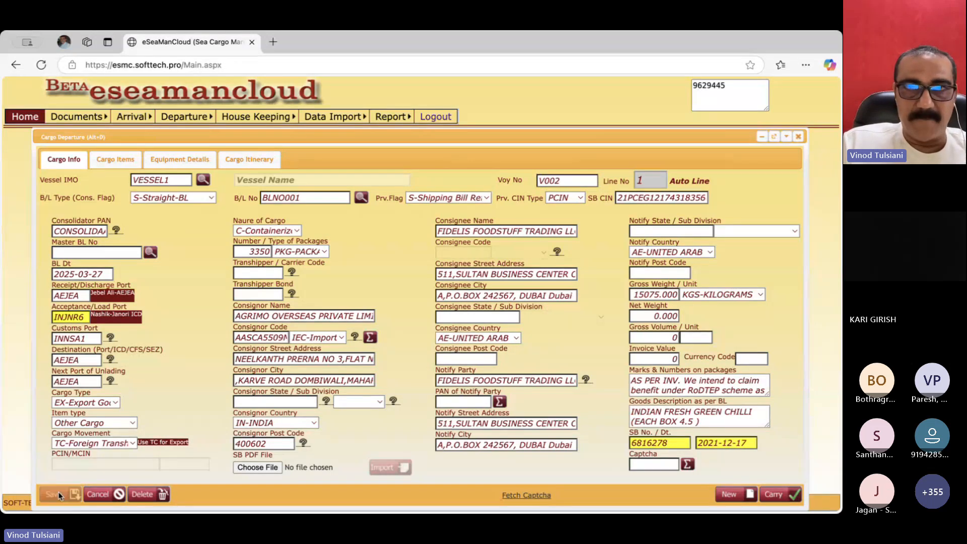
- Close the single form and open Cargo Departure (Multi SB), repositioning its window
click(797, 136)
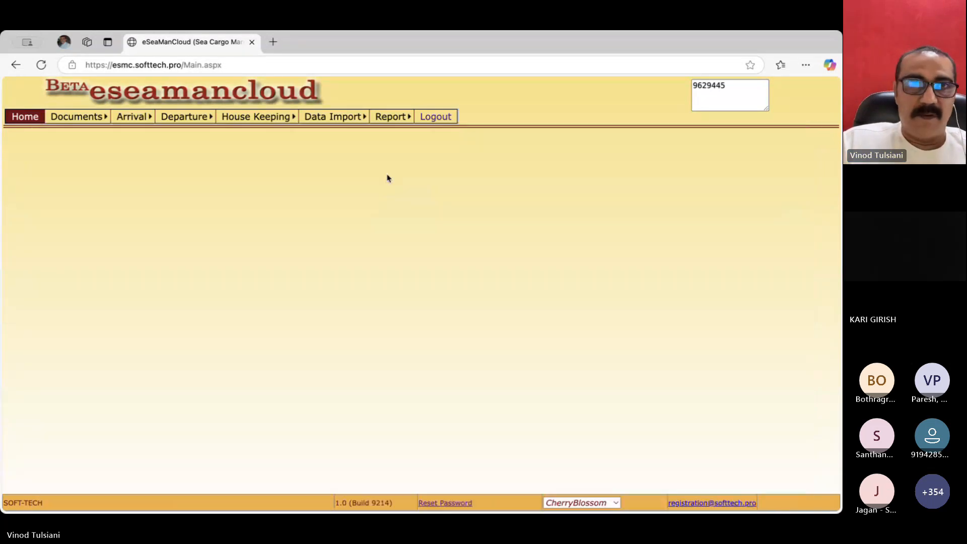
mouse_move(167, 118)
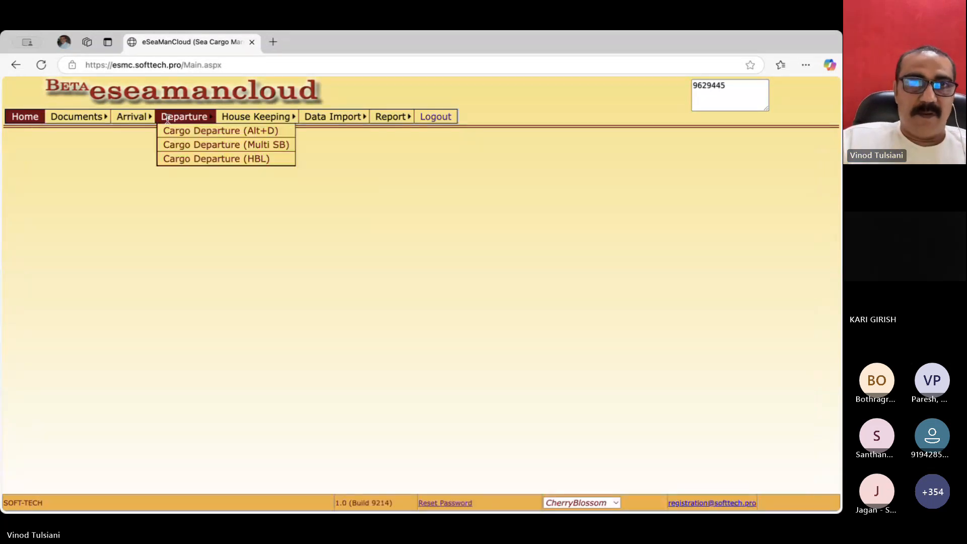
click(199, 147)
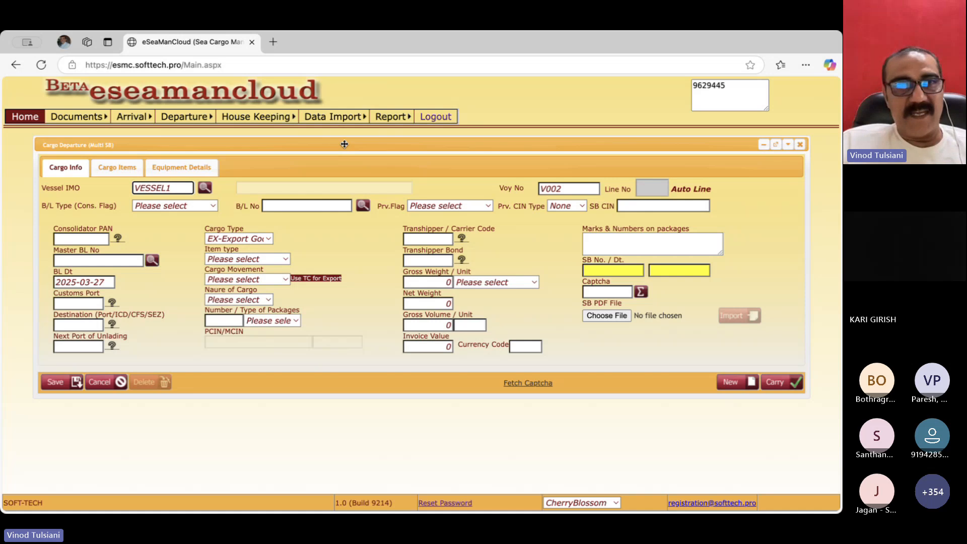
drag(344, 145, 350, 148)
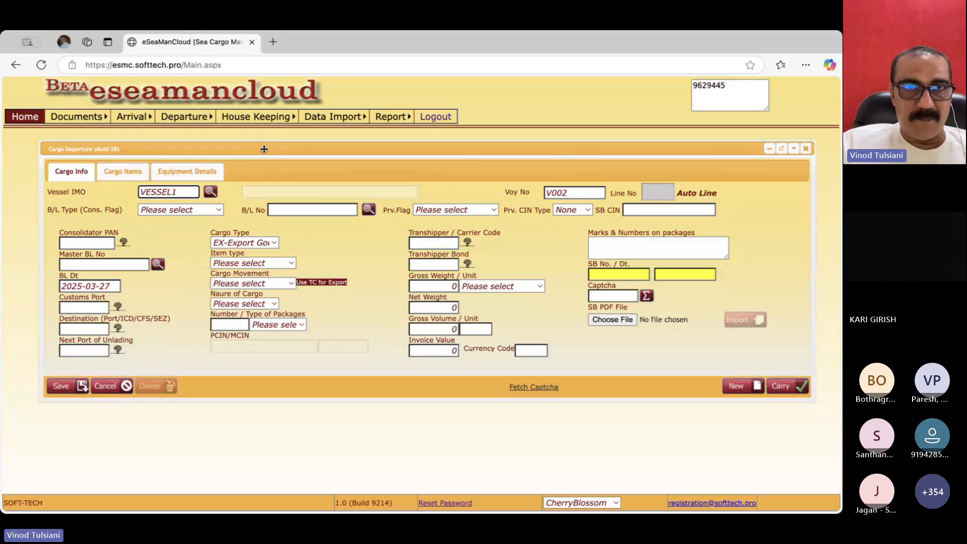
drag(261, 147, 285, 220)
- Set the B/L Type to H-House-BL
key(Tab)
key(Tab)
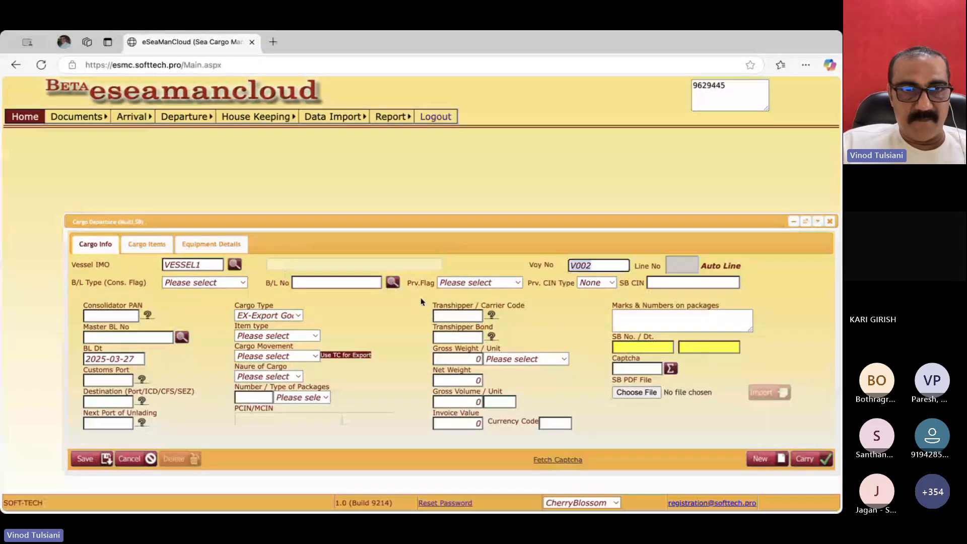
click(225, 282)
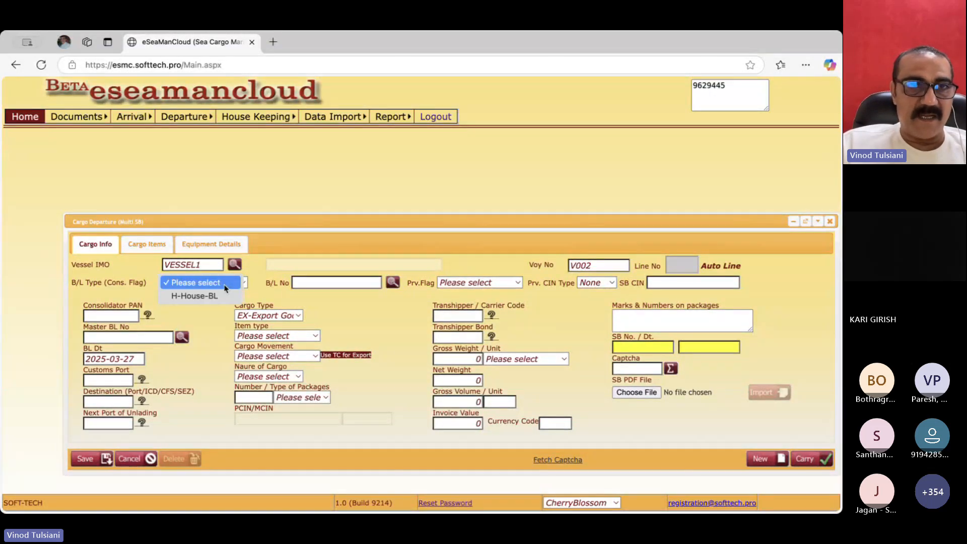
click(221, 296)
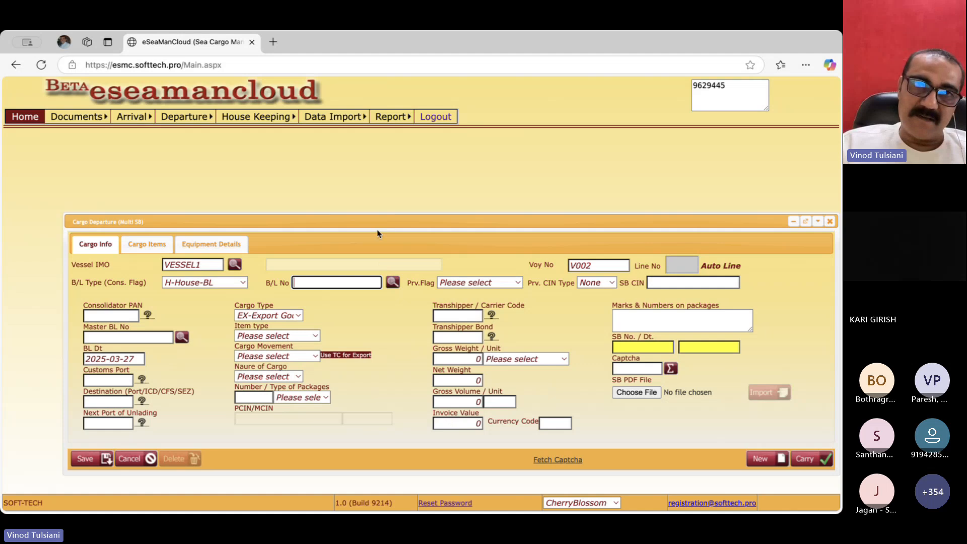
- Paste 6816278 as the B/L number and set Prv.Flag to 'B-Shipping Bill to be Referenced'
drag(382, 222, 383, 208)
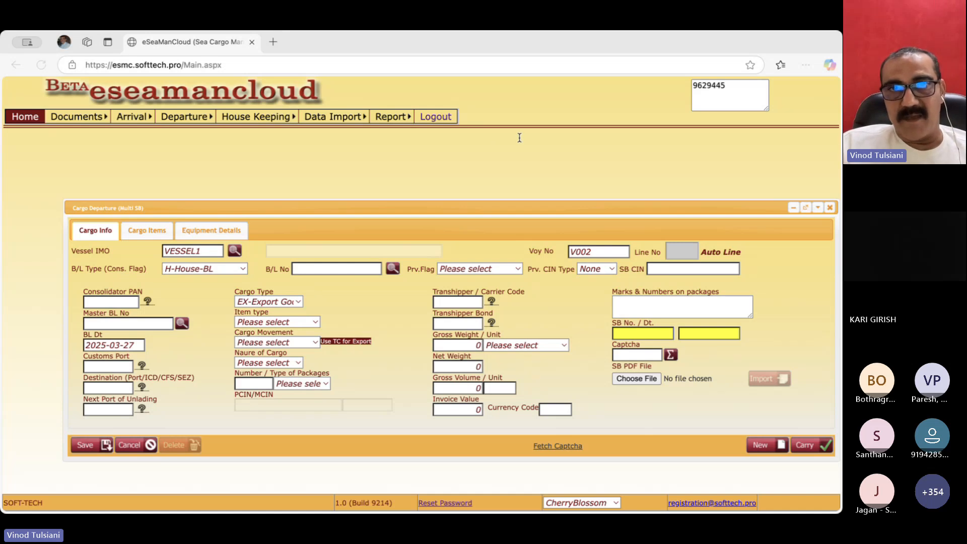
click(781, 164)
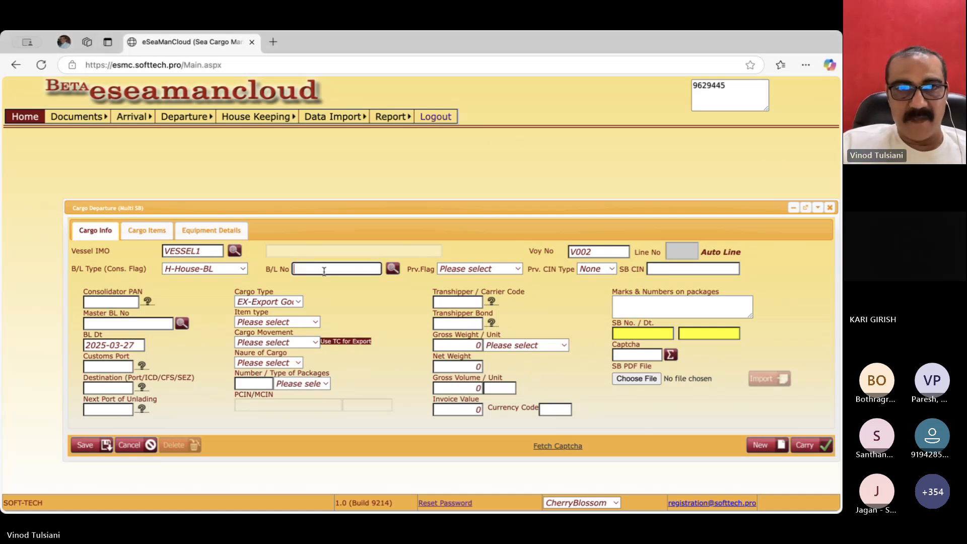
text(6816278)
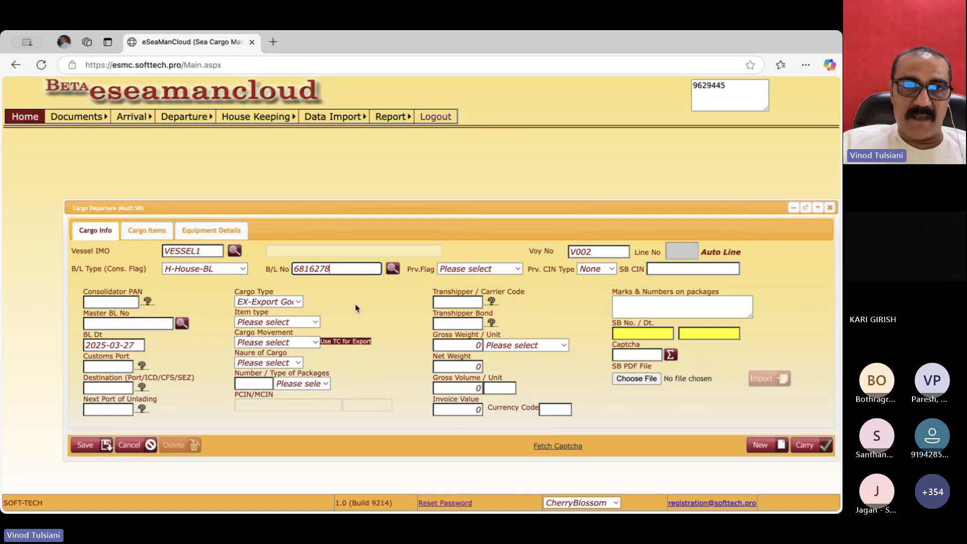
click(474, 271)
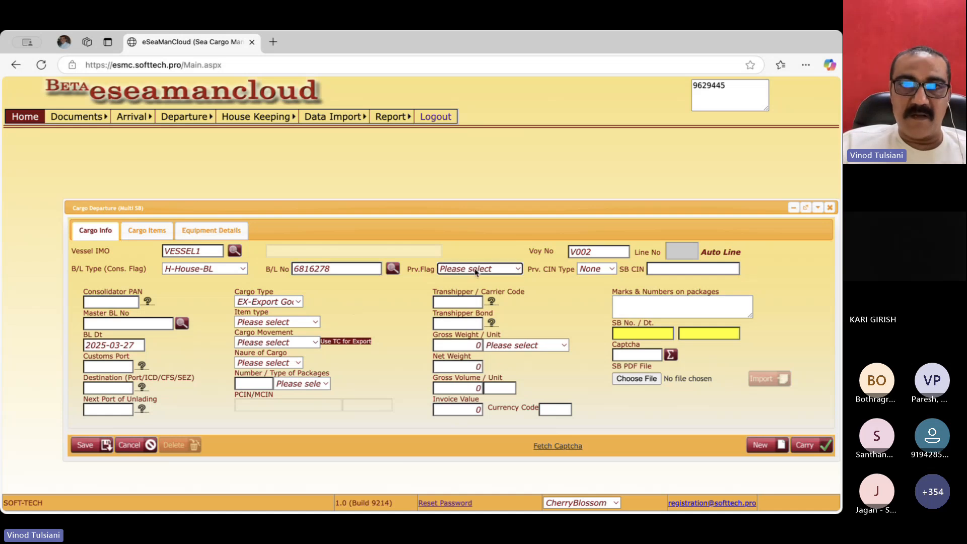
click(475, 270)
click(475, 285)
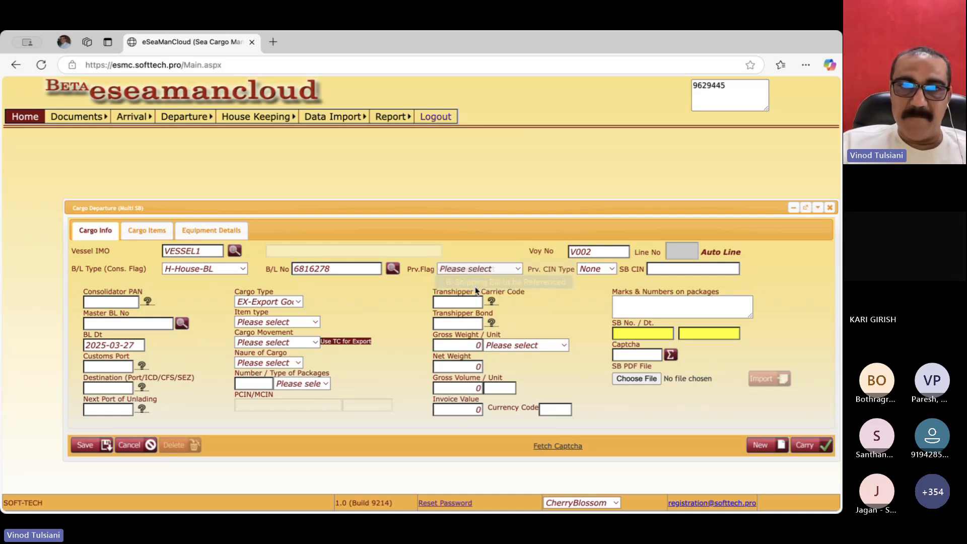
click(599, 268)
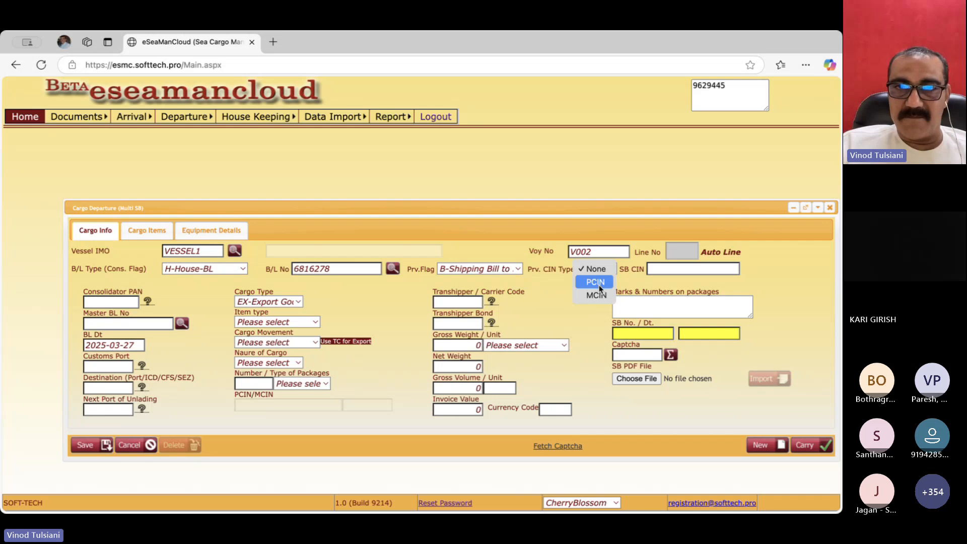
click(599, 284)
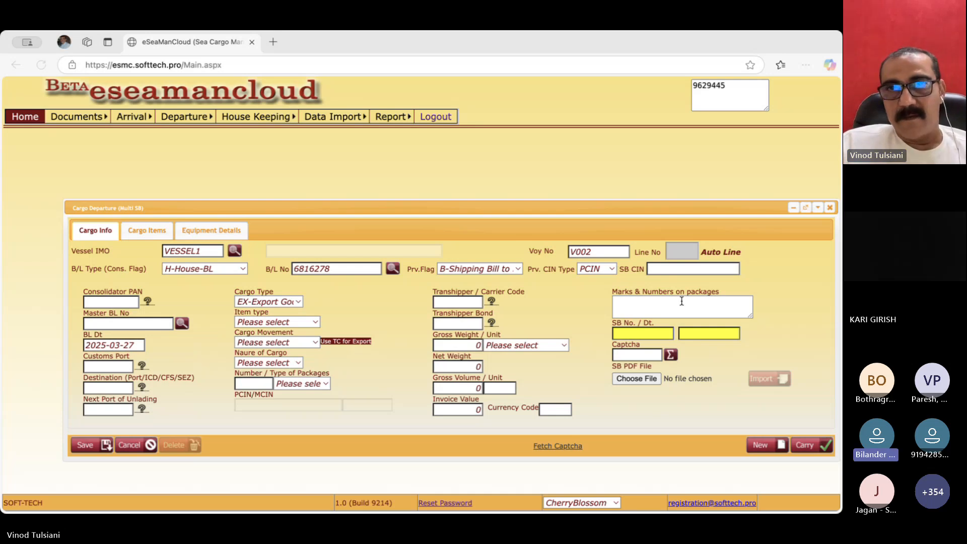
click(779, 218)
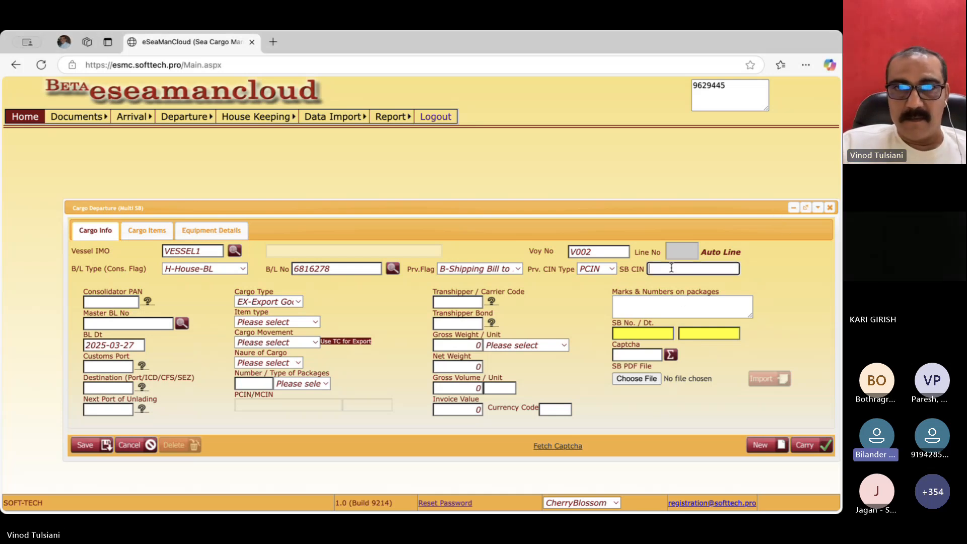
key(ctrl+v)
key(Tab)
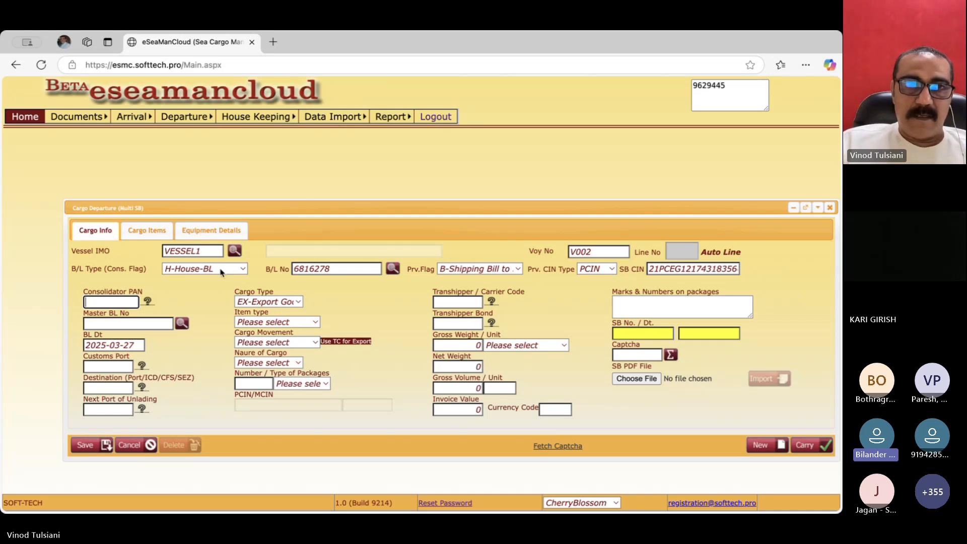
drag(251, 210, 250, 195)
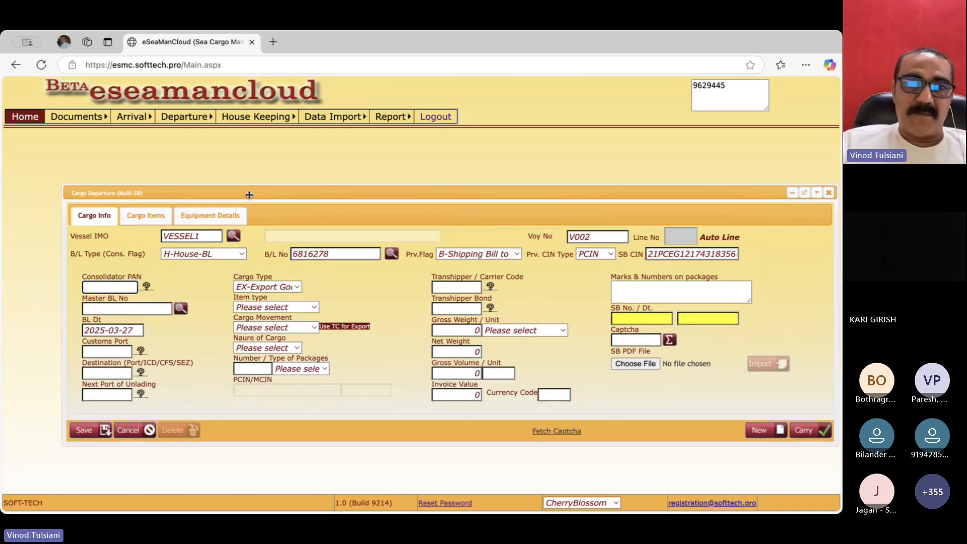
click(233, 256)
click(222, 256)
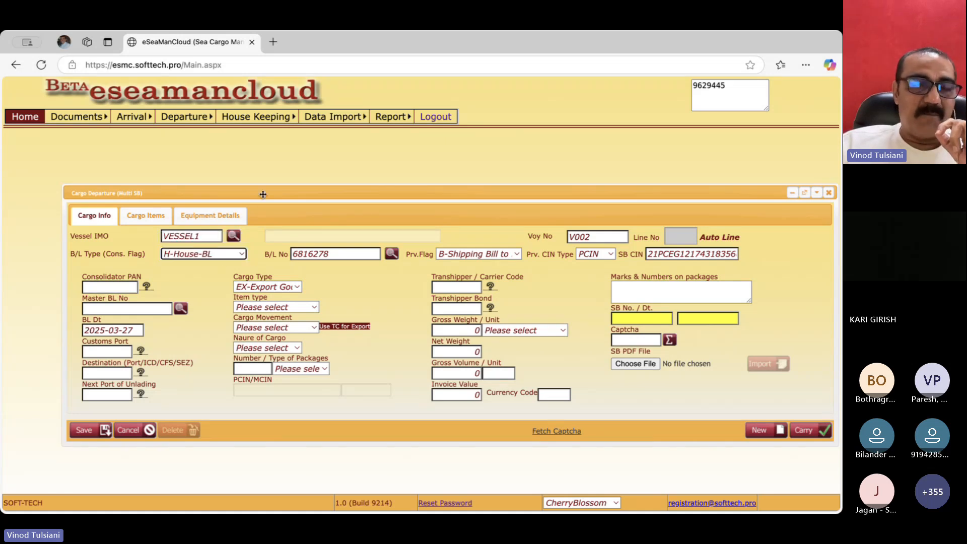
drag(262, 194, 262, 223)
mouse_move(184, 116)
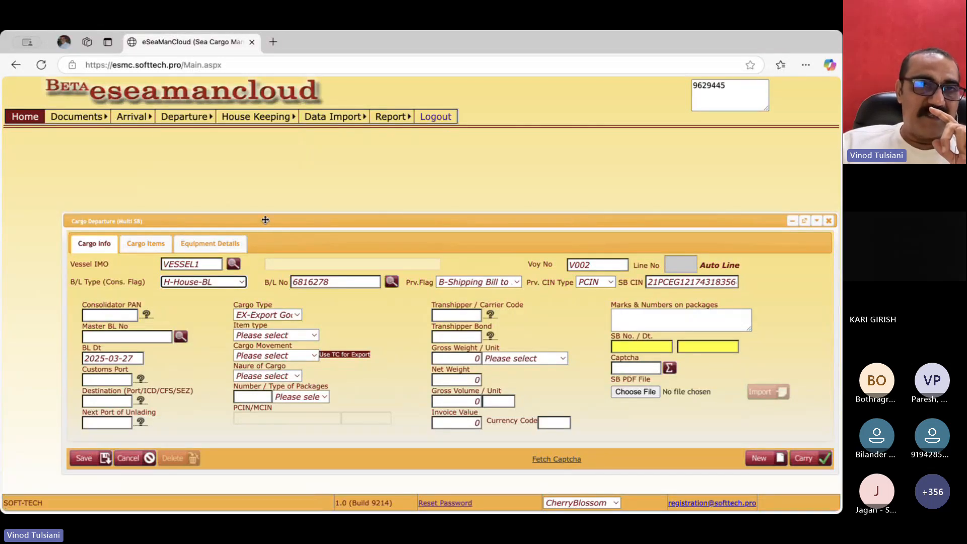
drag(266, 220, 265, 214)
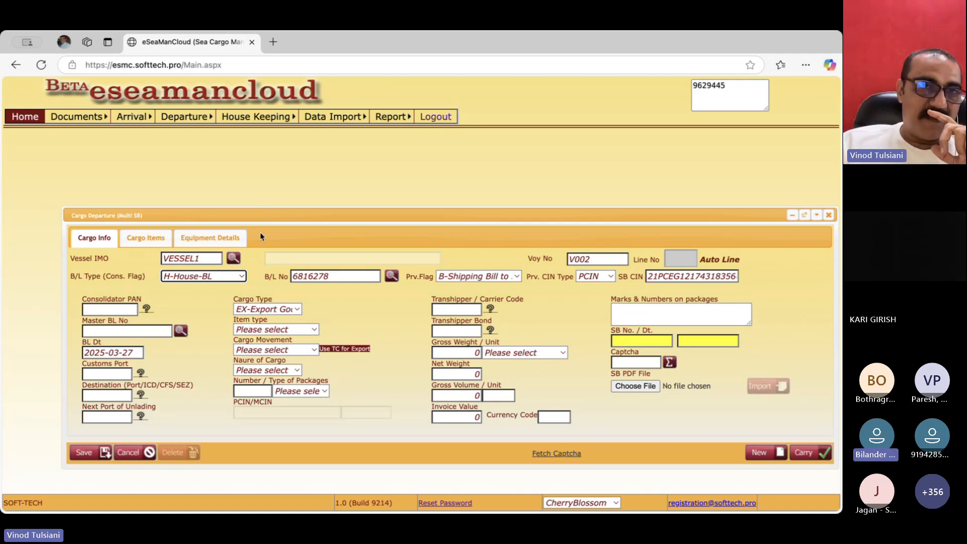
click(511, 278)
click(492, 280)
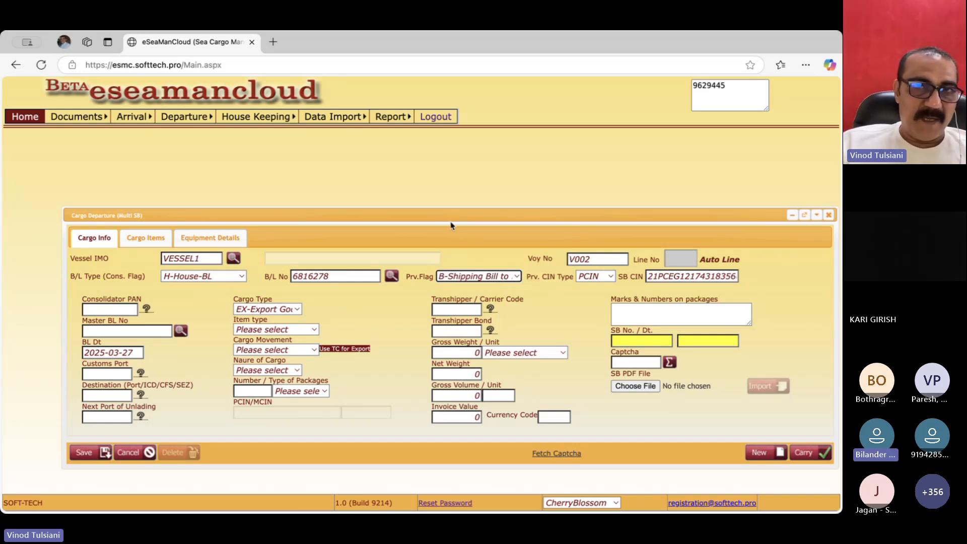
drag(448, 218, 447, 205)
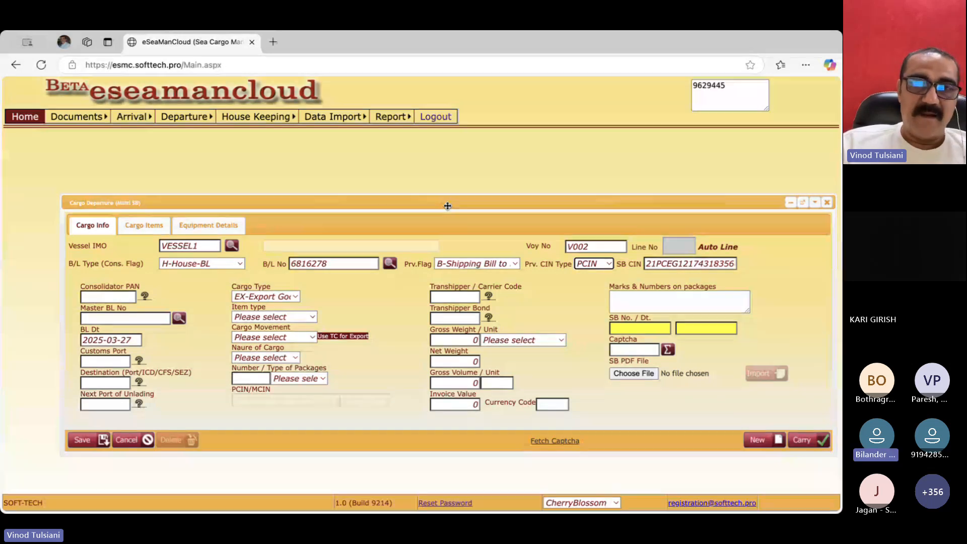
drag(447, 205, 443, 206)
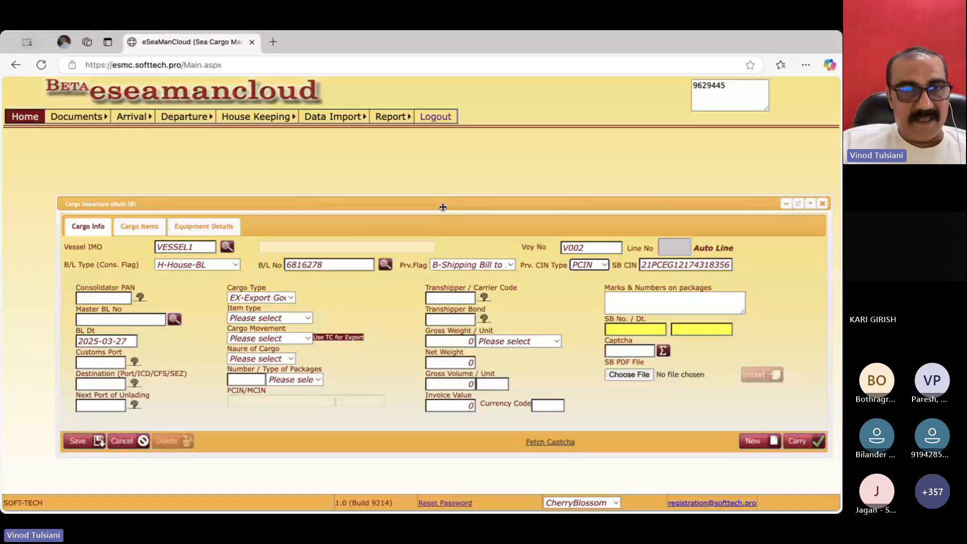
click(328, 266)
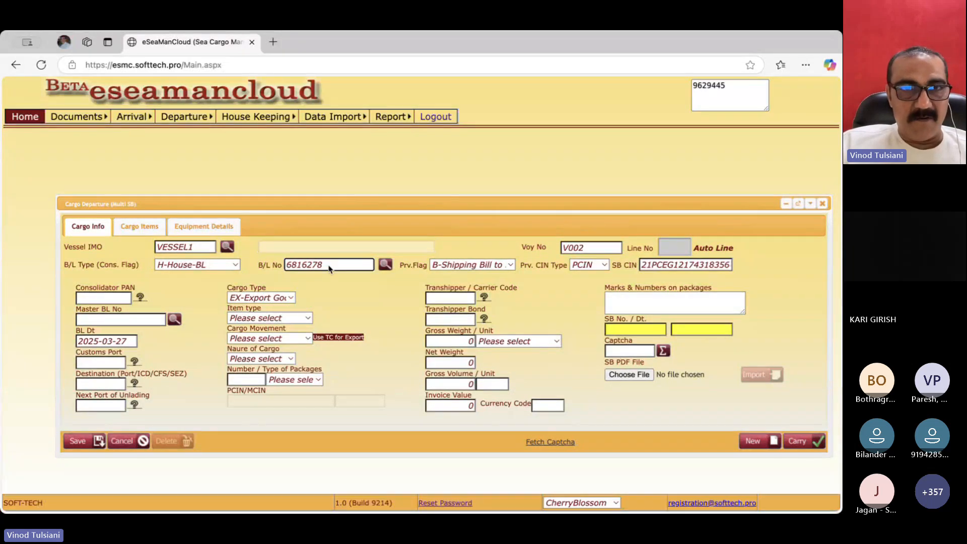
drag(379, 206, 373, 200)
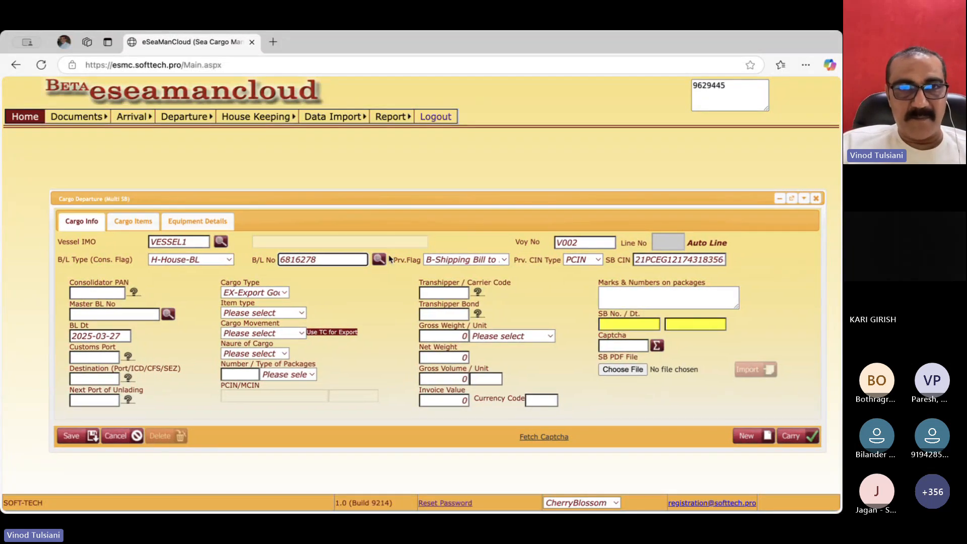
- Enter the consolidator's PAN in its field and advance to Master BL No
key(Tab)
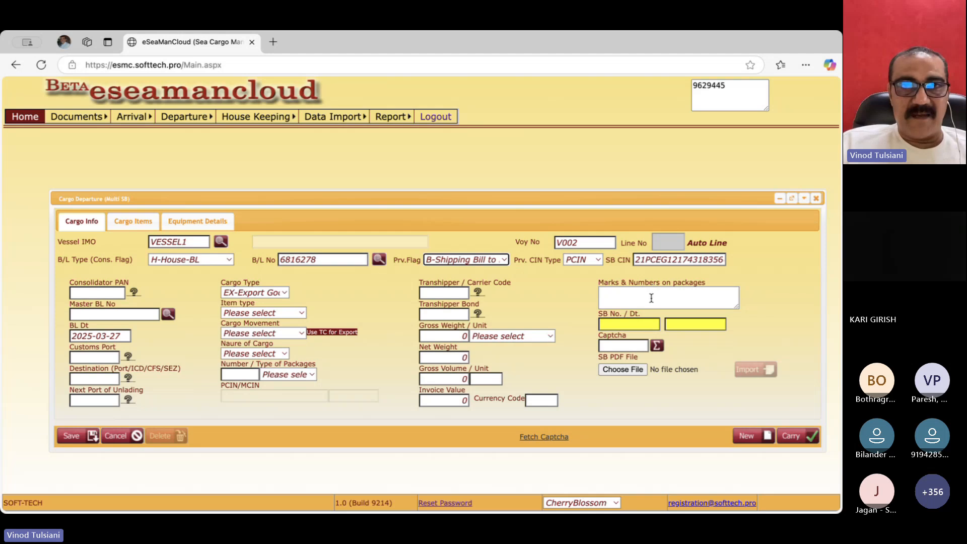
key(Tab)
key(Tab)
key(Tab)
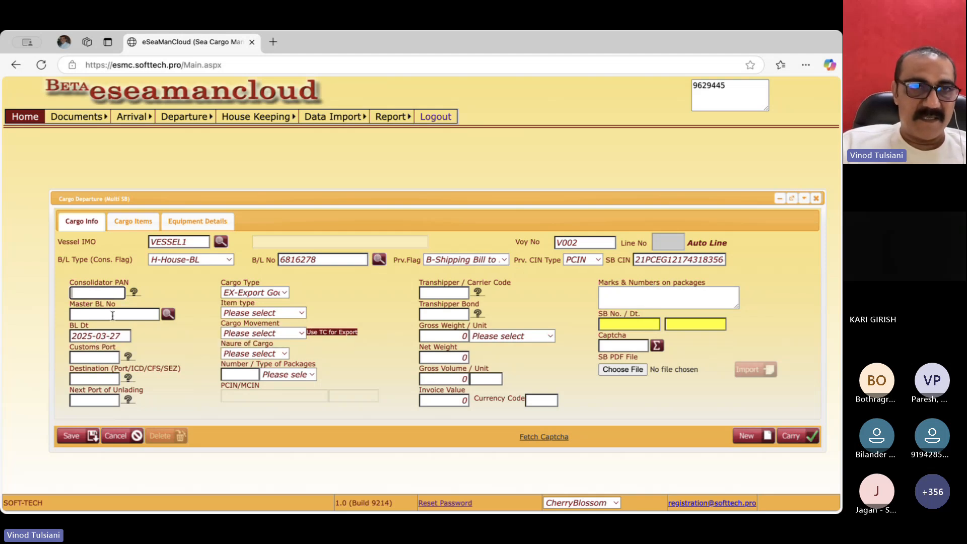
text(CONSOLIDS)
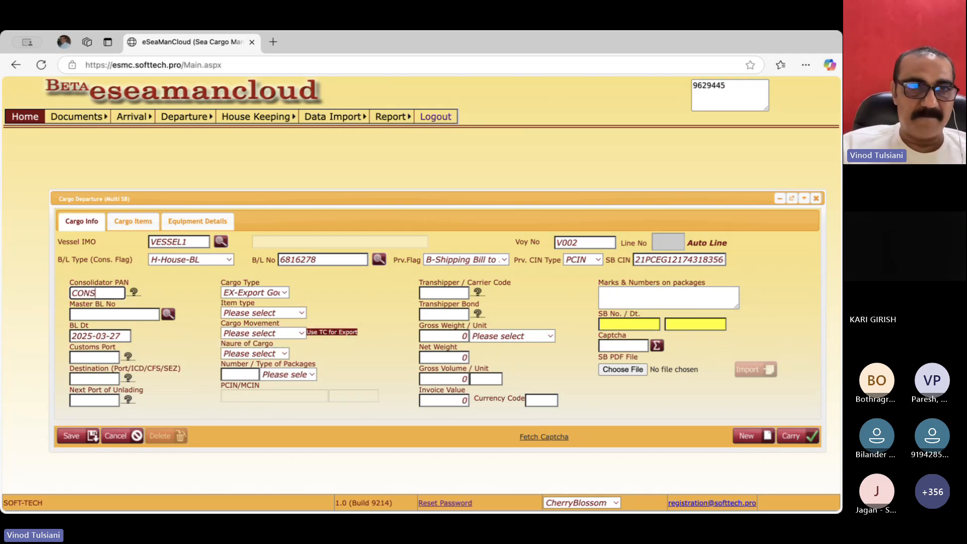
key(Tab)
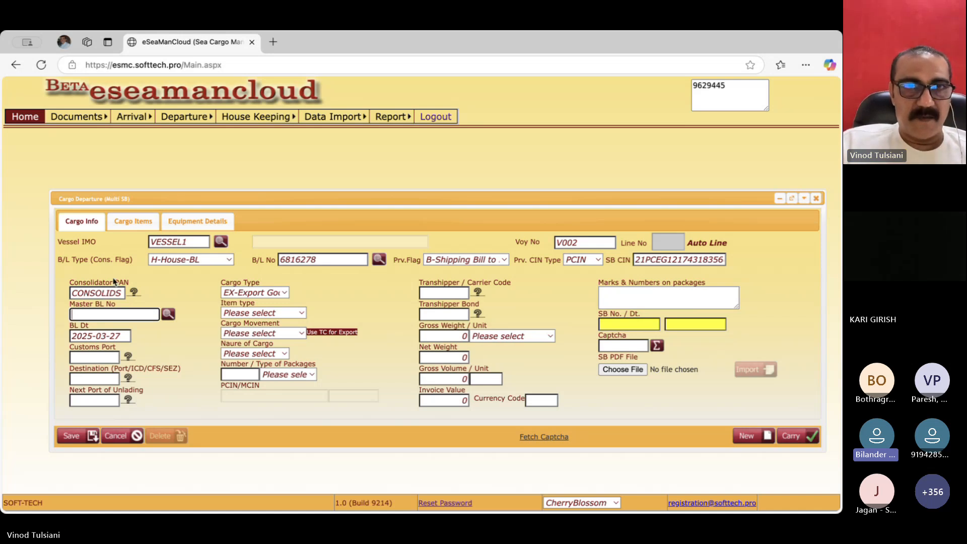
drag(240, 198, 236, 188)
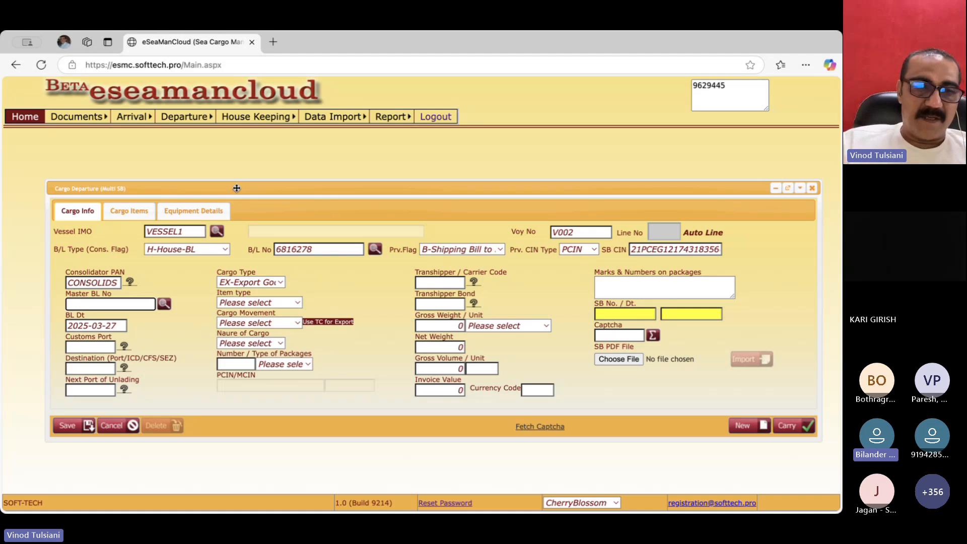
- Set the customs port to INNSA1
key(Tab)
key(Tab)
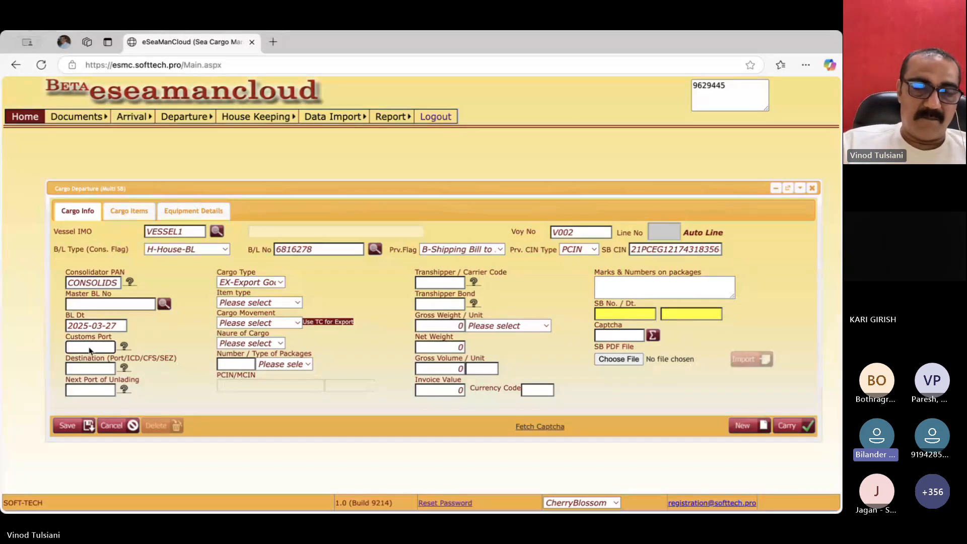
text(INNSA1)
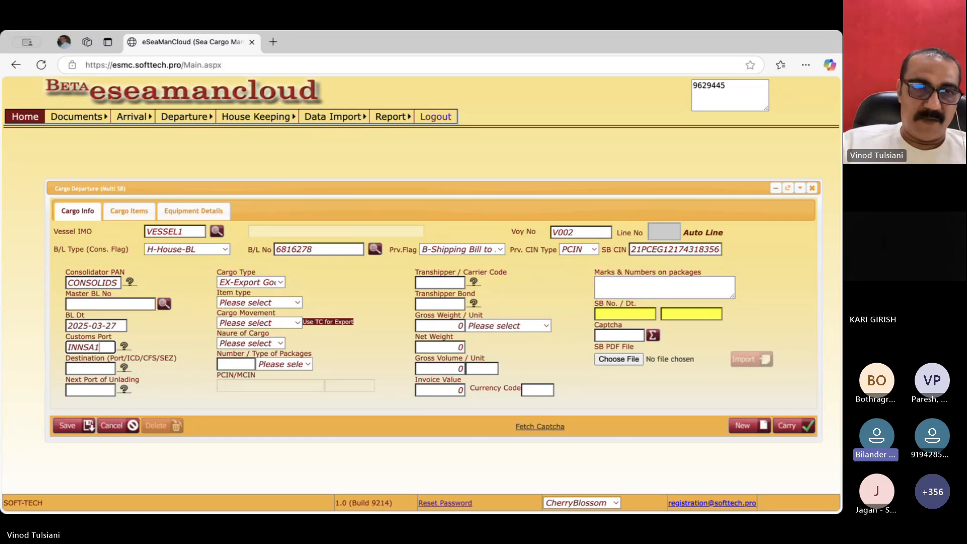
key(Tab)
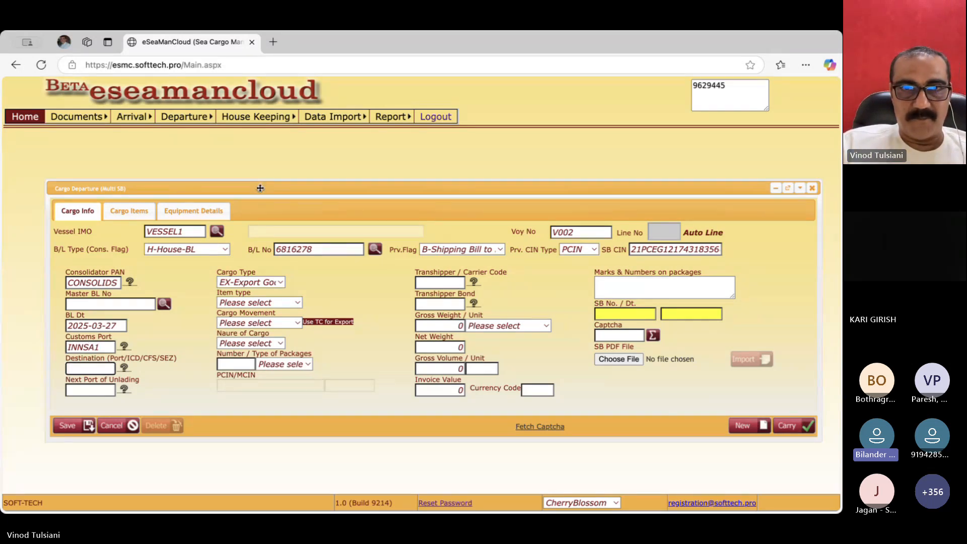
drag(260, 188, 259, 172)
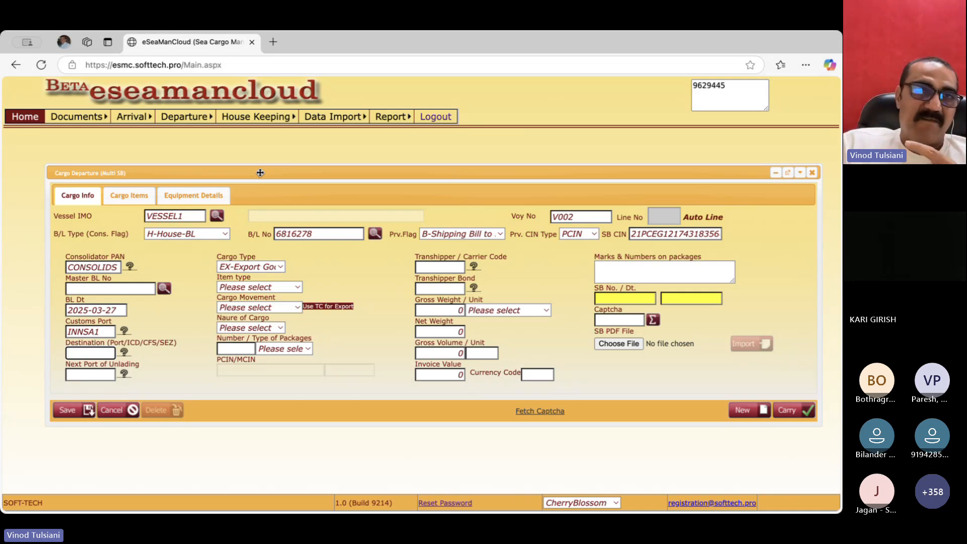
drag(260, 172, 259, 175)
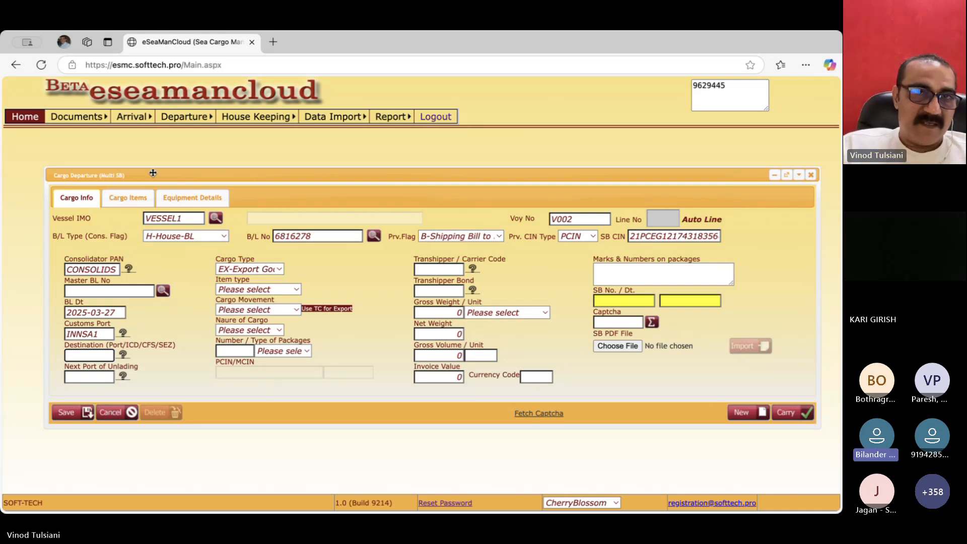
drag(165, 172, 167, 175)
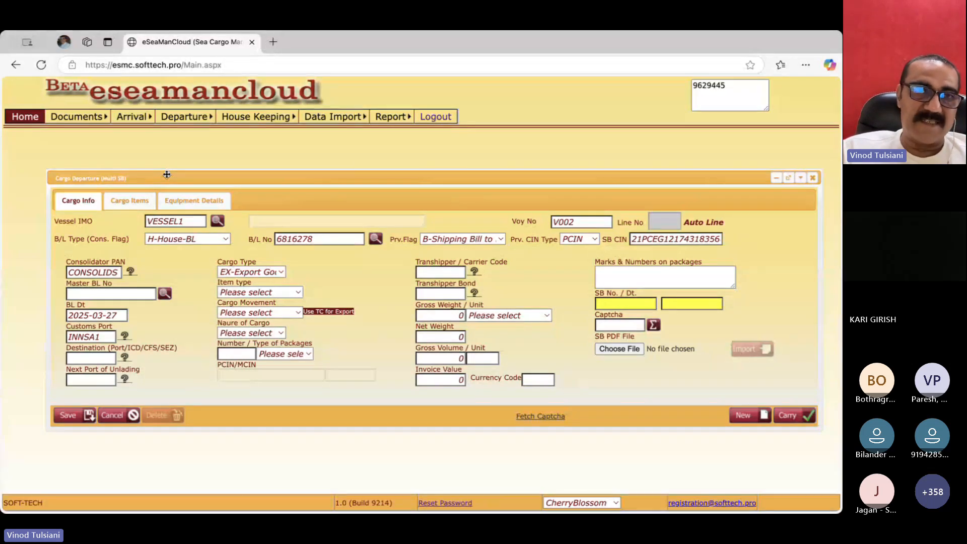
- Set both the destination and the next port of unlading to AEJEA
click(90, 356)
text(AE)
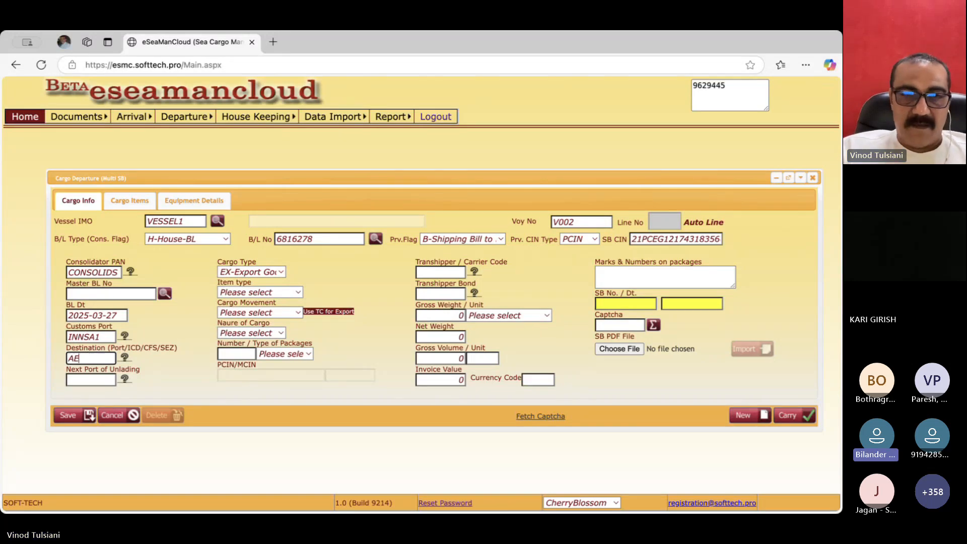
text(JEA)
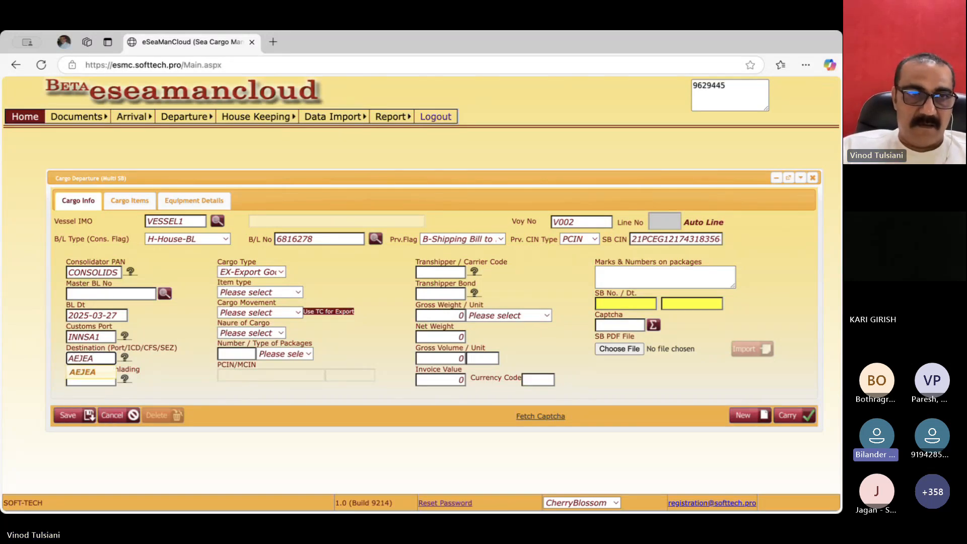
key(Tab)
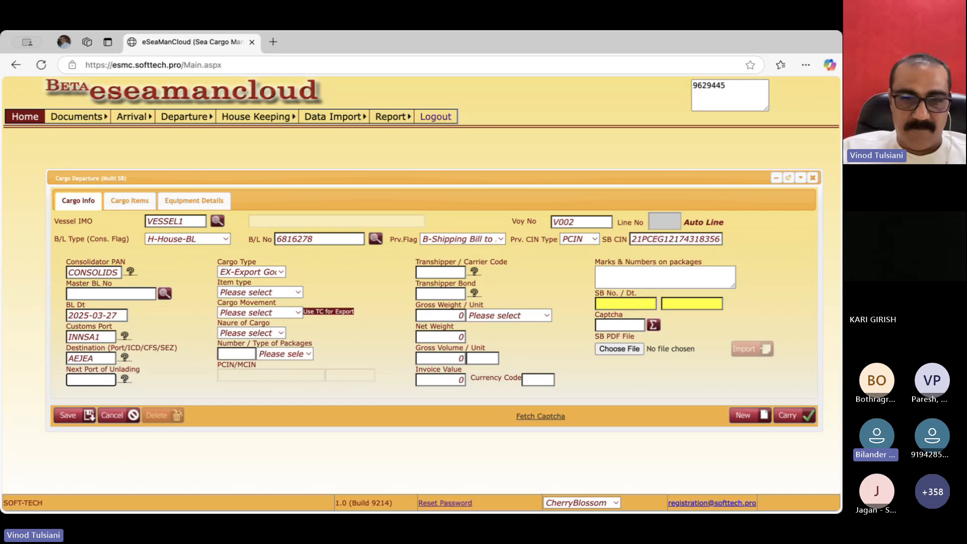
text(AEJ)
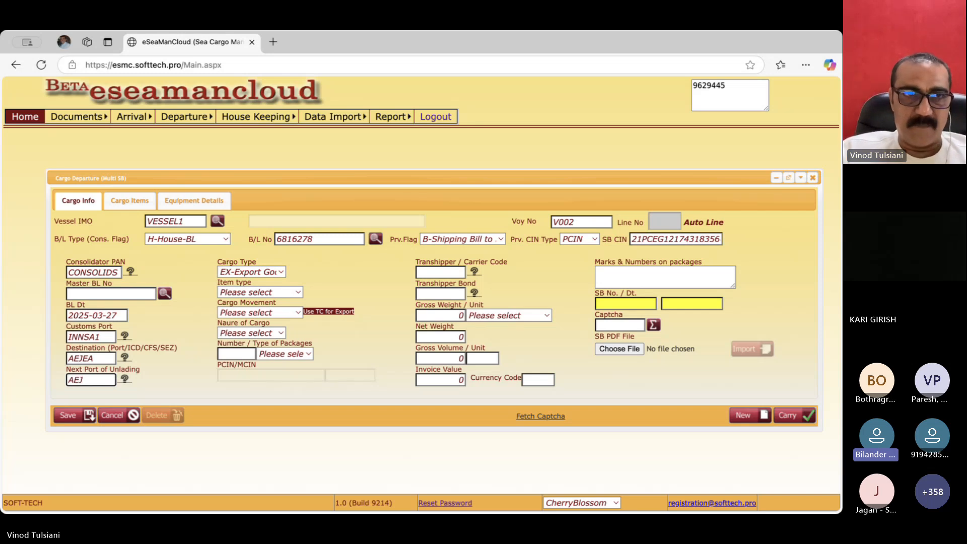
text(EA)
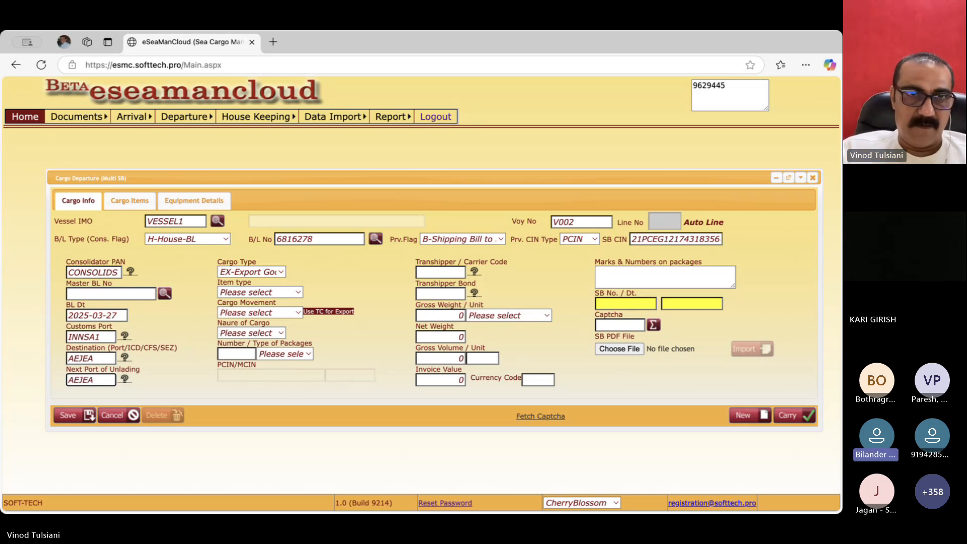
key(Tab)
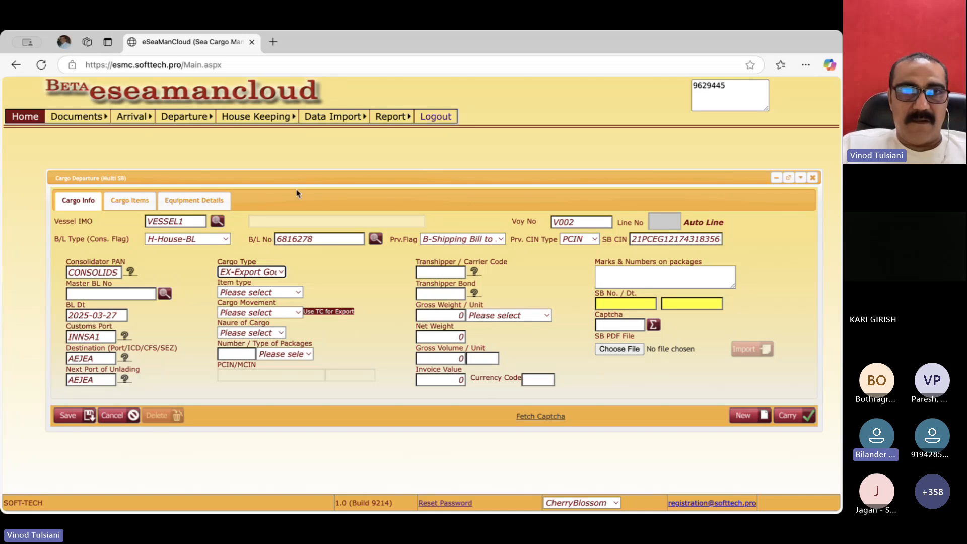
- Set item type Other Cargo, movement TC-Foreign Transhipment and nature C-Containerized
drag(299, 180, 294, 165)
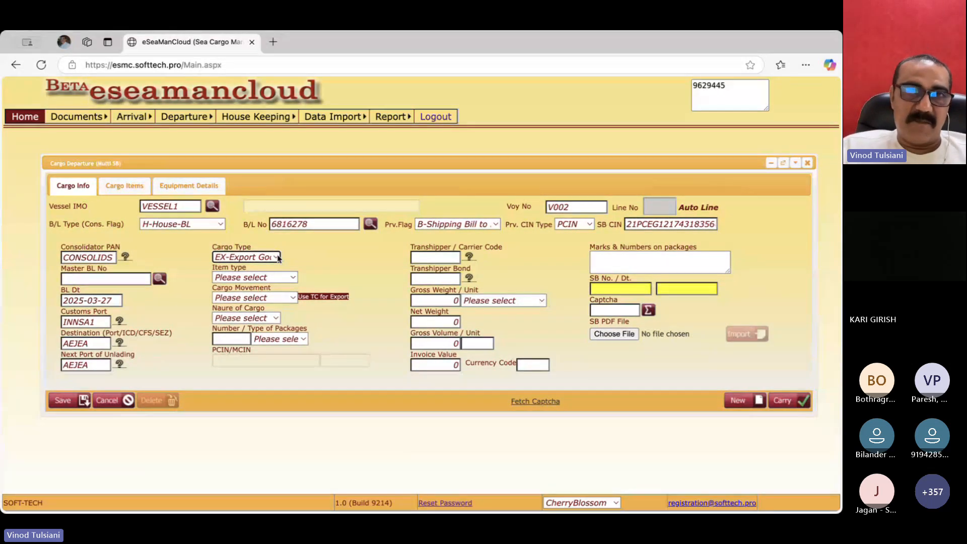
click(276, 277)
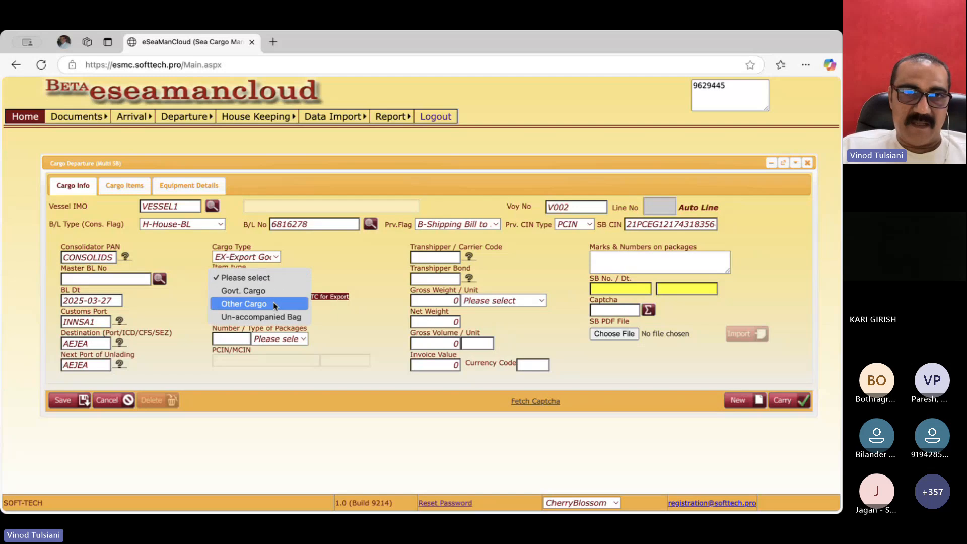
click(273, 304)
click(272, 298)
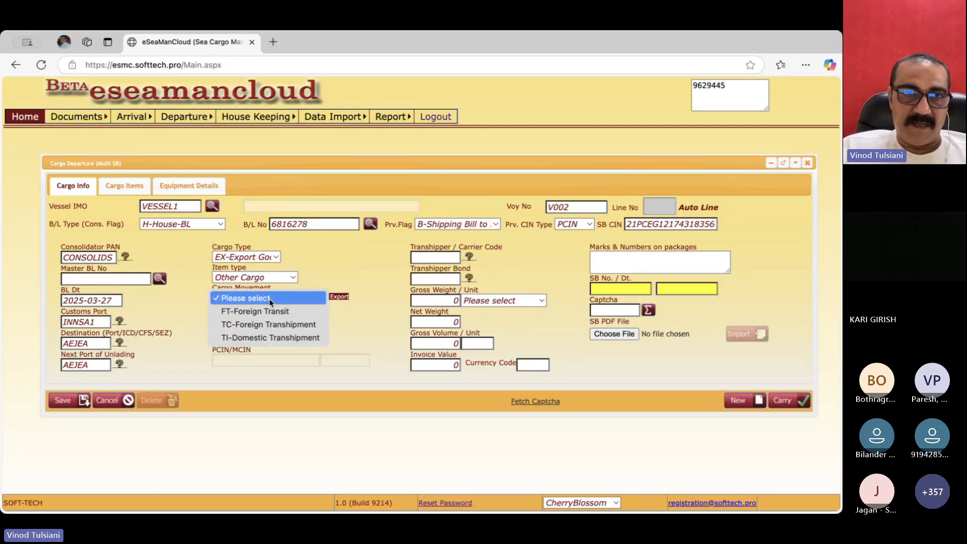
click(270, 324)
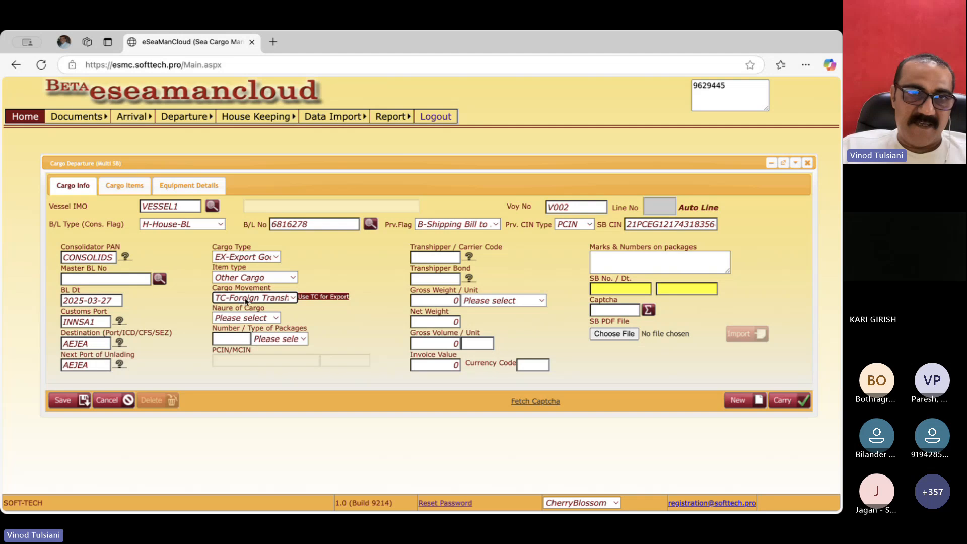
click(251, 318)
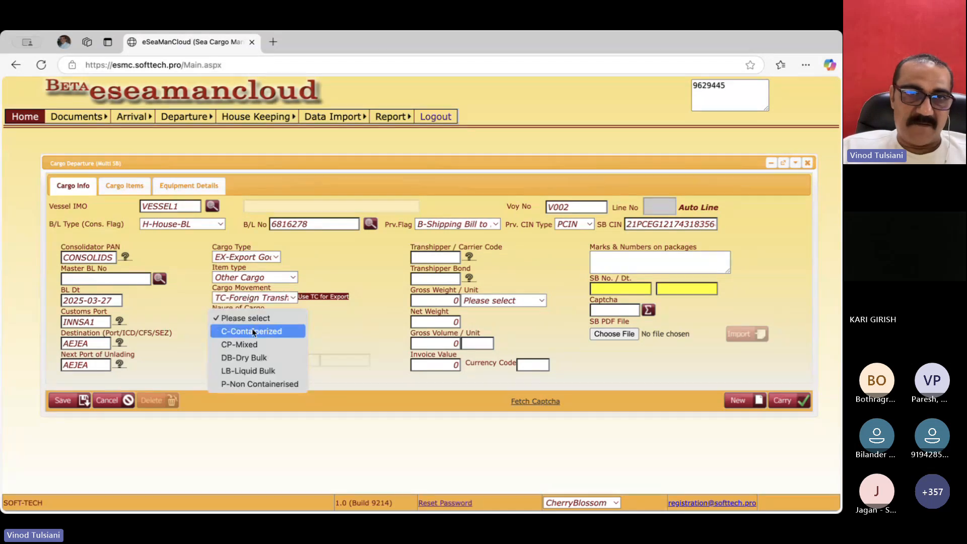
click(253, 332)
- Enter 3350 packages with package type PKG-PACKAGES
key(Tab)
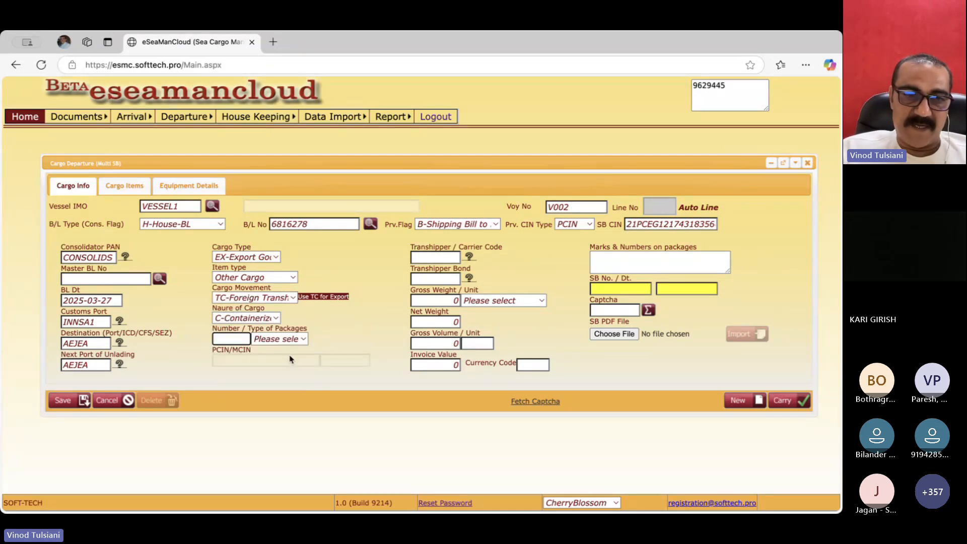
text(3350)
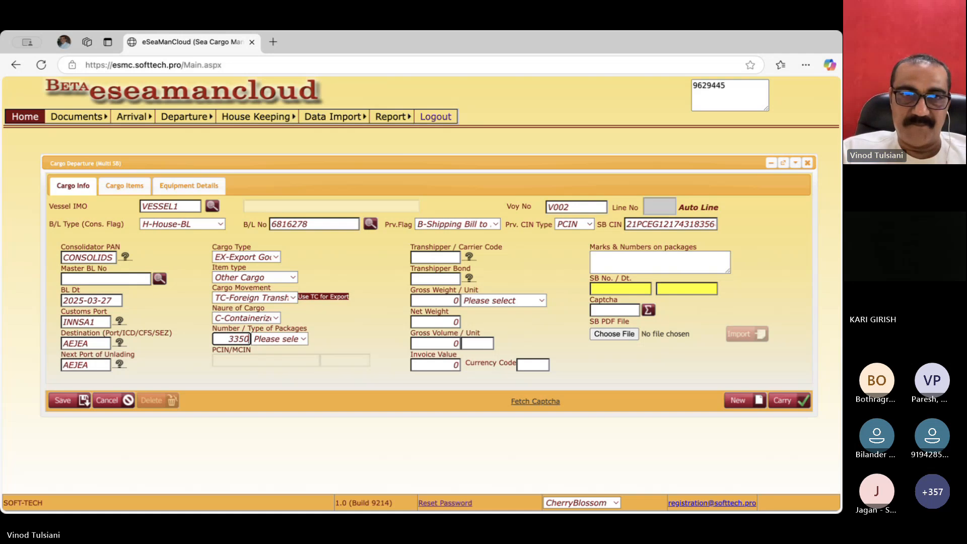
key(Tab)
key(space)
key(Down)
key(Down)
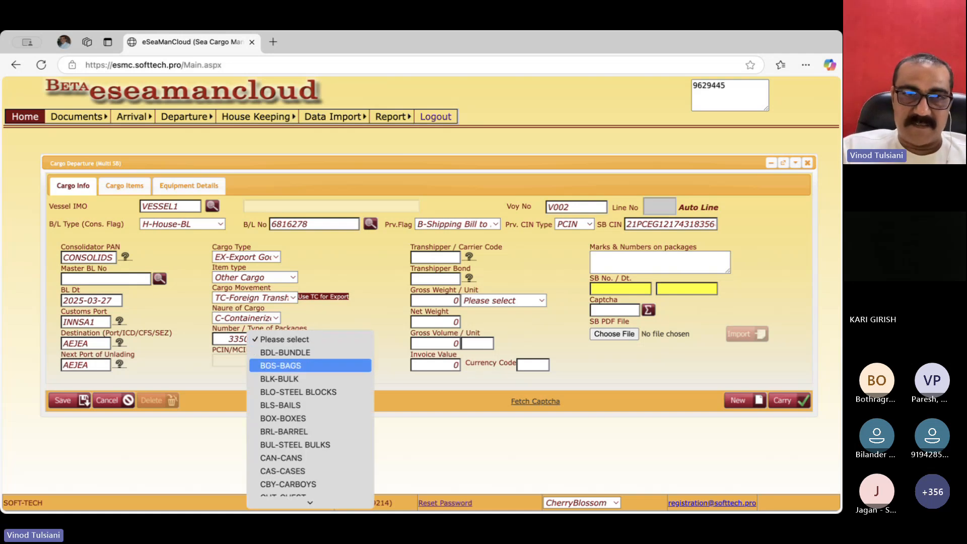
text(pkg)
key(Return)
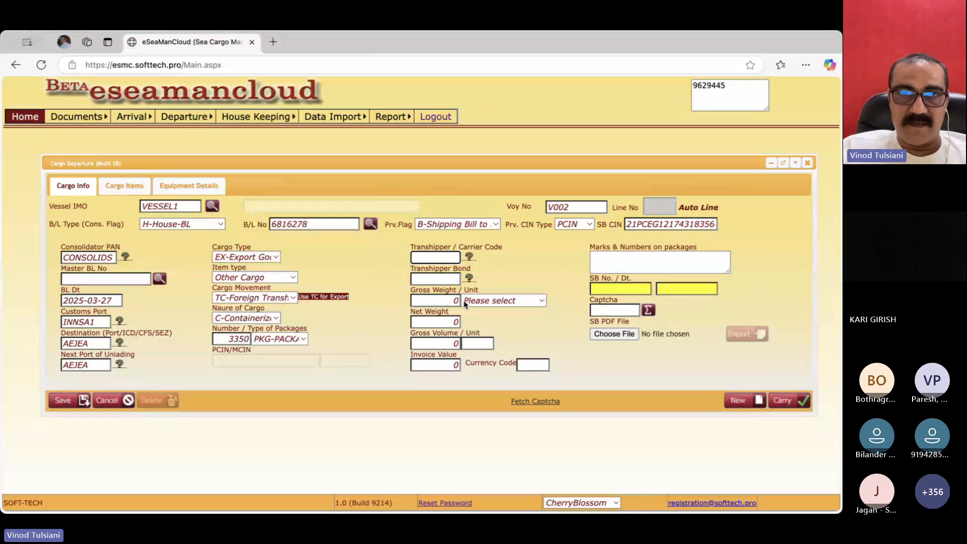
- Enter a gross weight of 1000 KGS-KILOGRAMS
key(Tab)
key(Tab)
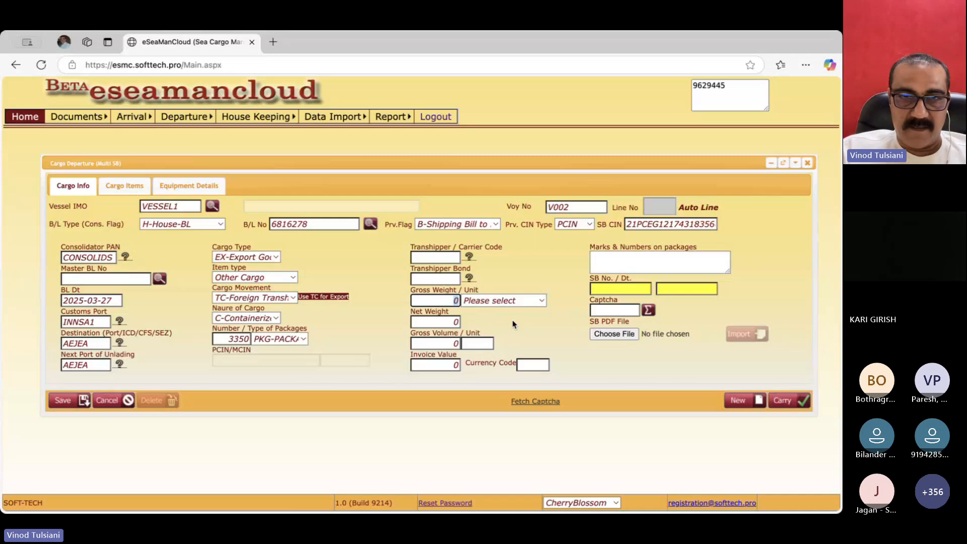
text(1000)
key(Tab)
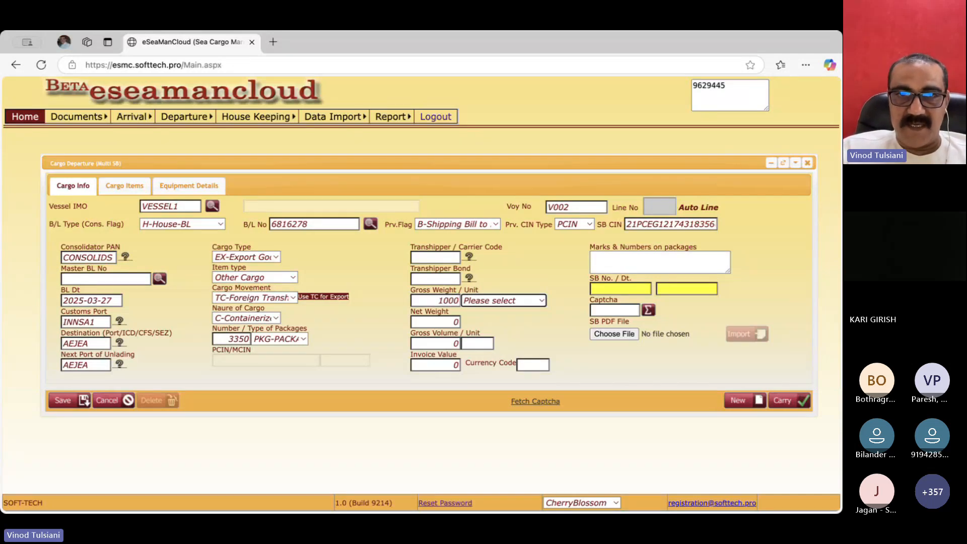
key(k)
key(Tab)
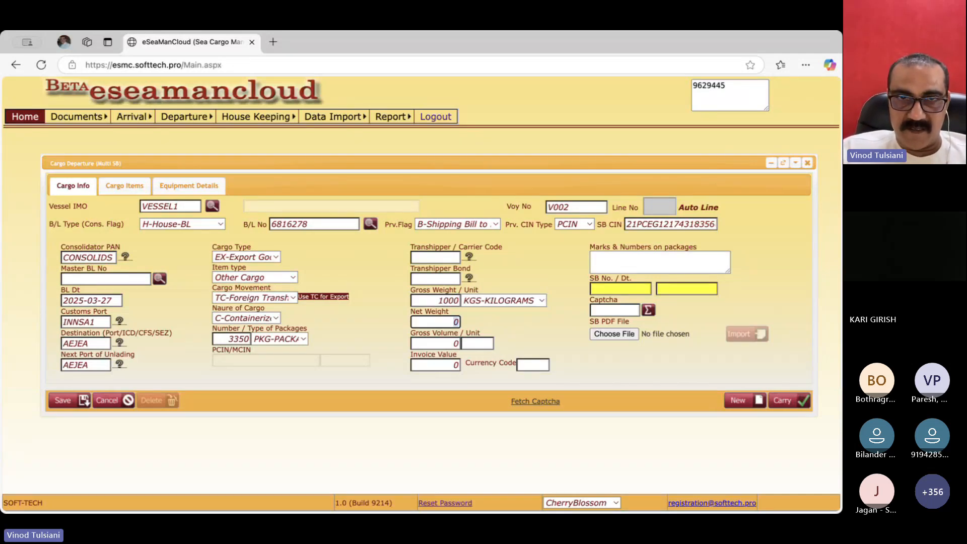
key(Tab)
key(Tab)
key(Tab)
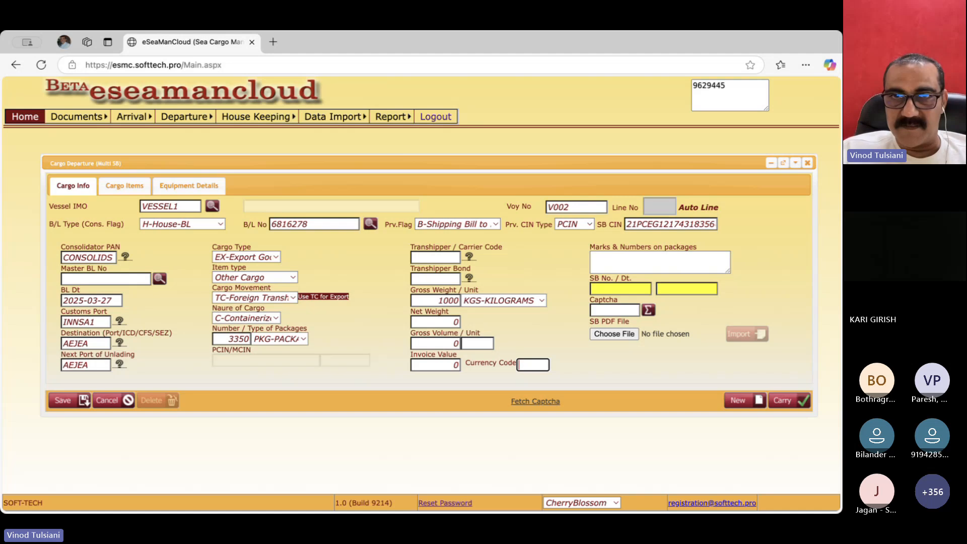
- Enter 'Marks and Numbers' as package marks and try saving, which flags Master BL No as required
key(Tab)
text(Ma)
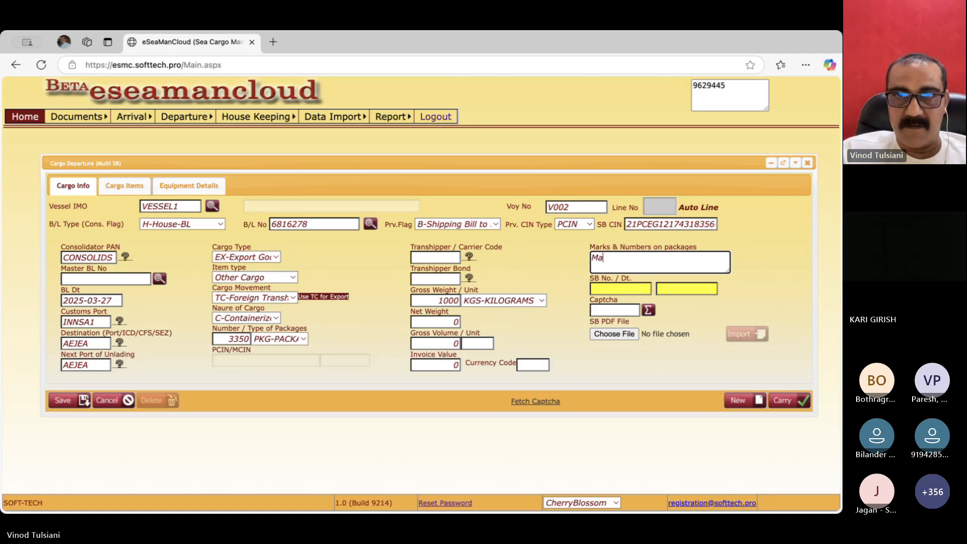
text(rks and Num)
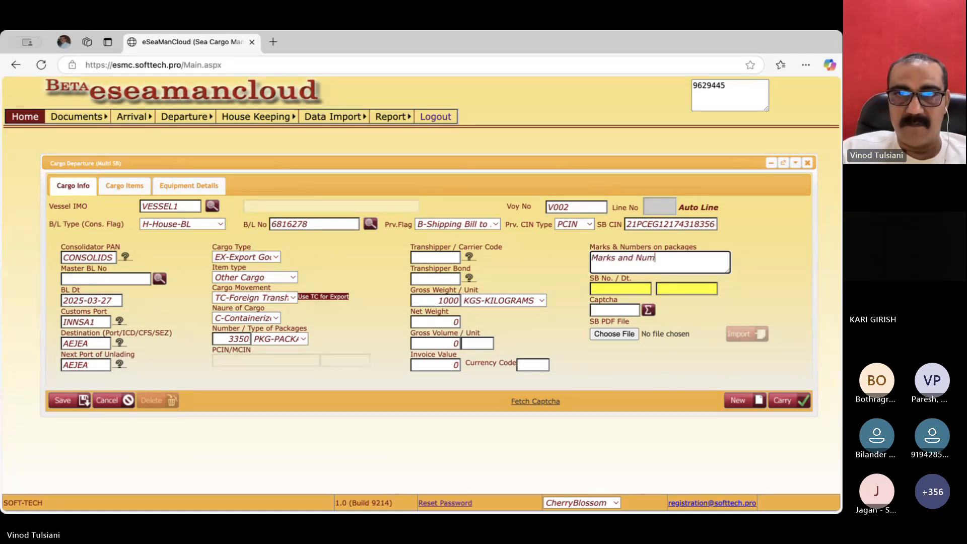
text(bers)
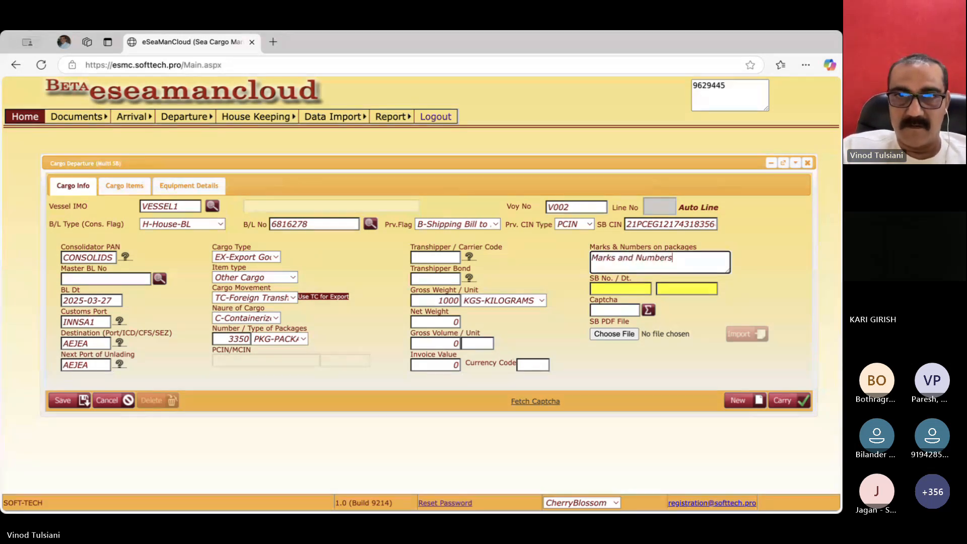
click(63, 400)
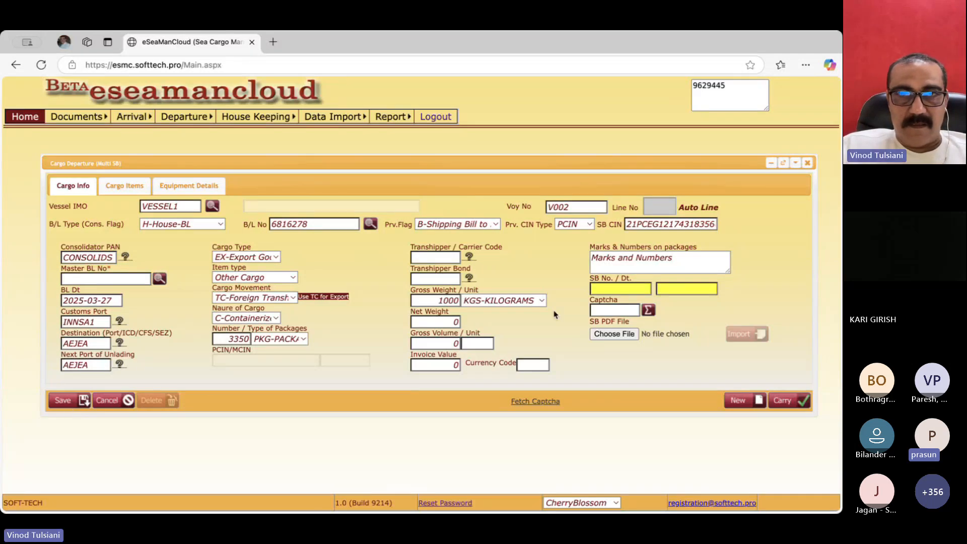
click(449, 367)
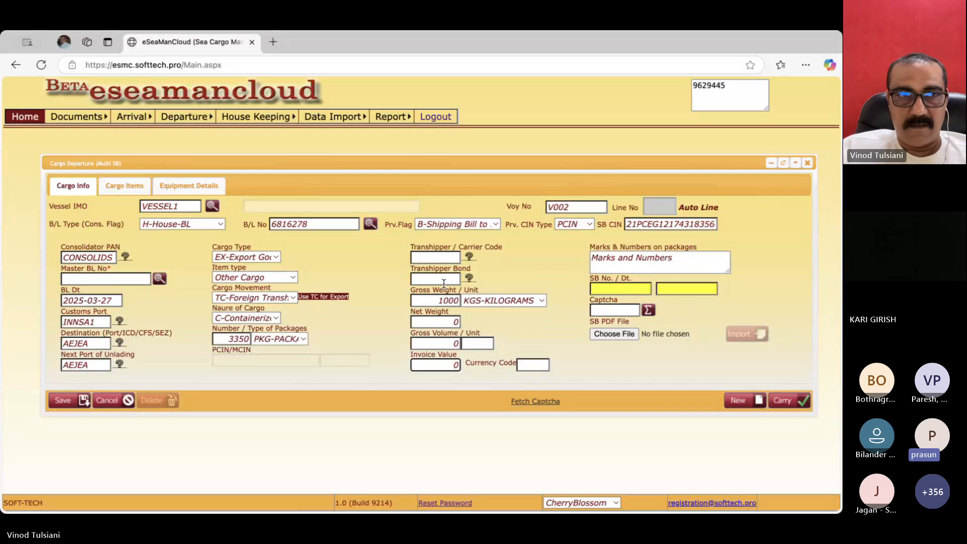
click(125, 279)
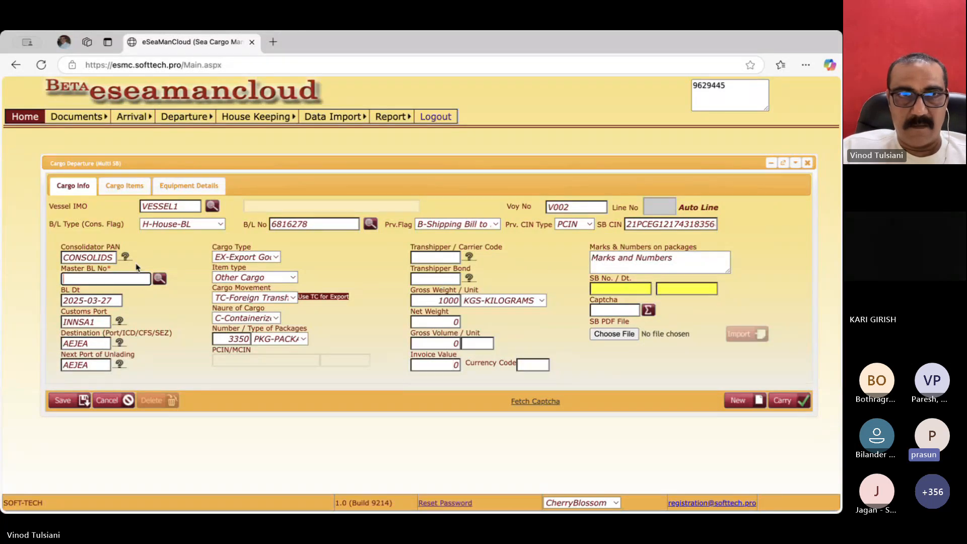
drag(230, 160, 227, 167)
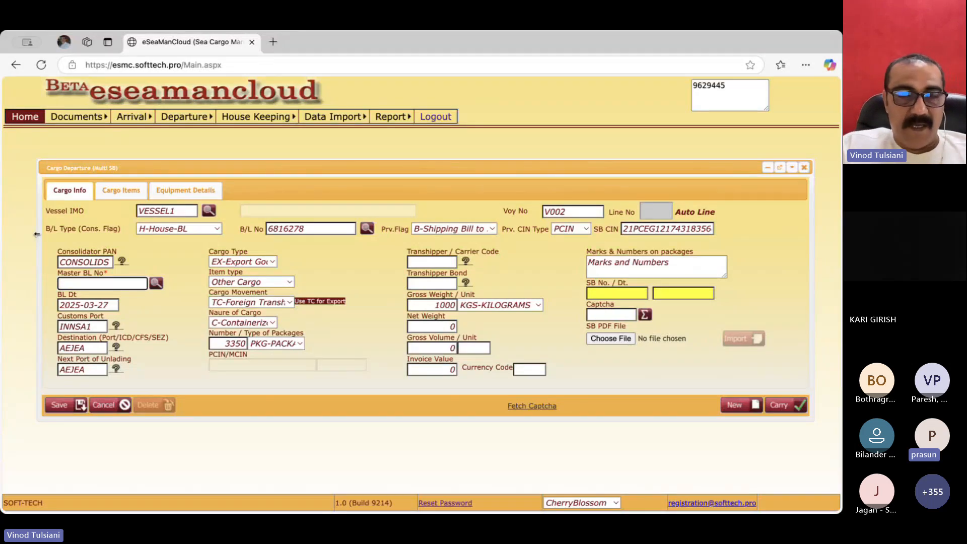
- Enter BLN0001 as the master BL number, keeping BL date 2025-03-27
drag(235, 168, 256, 168)
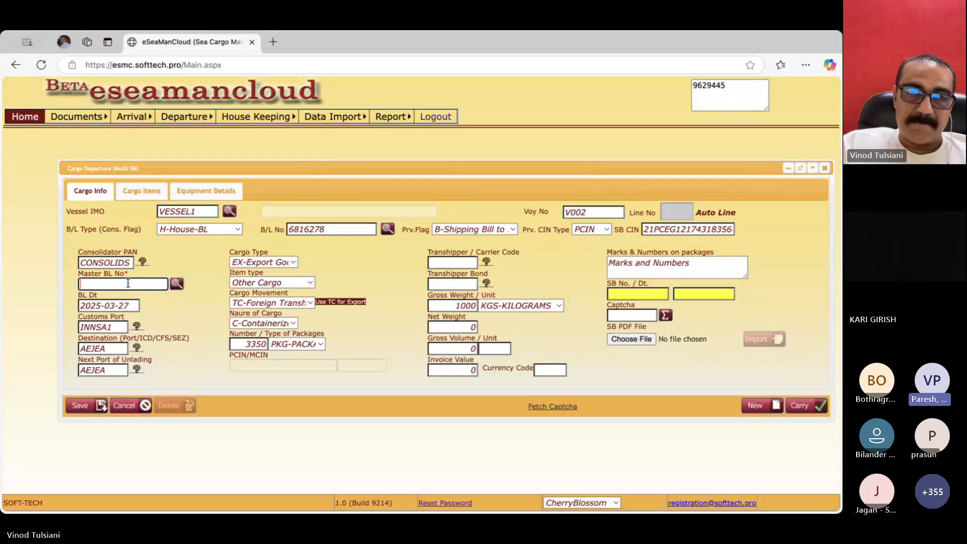
text(BL)
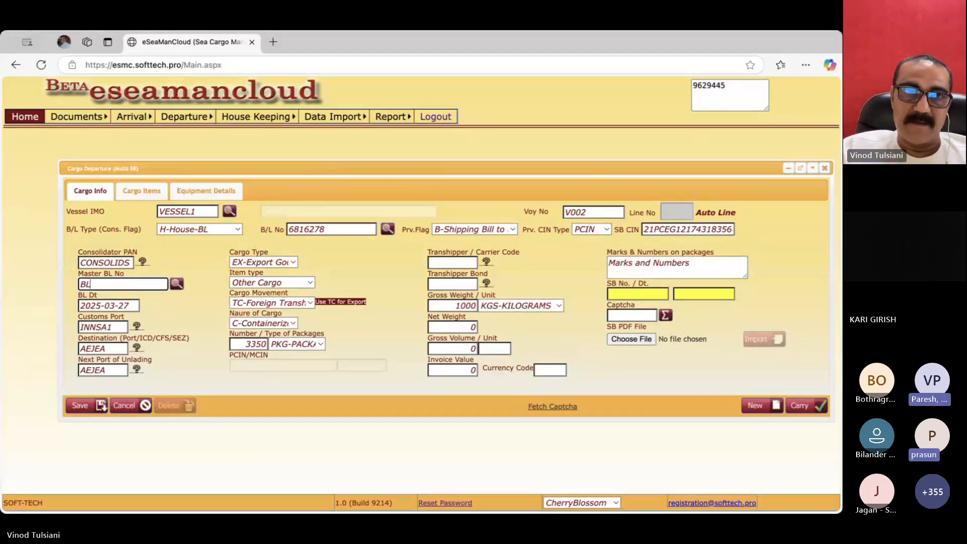
text(N)
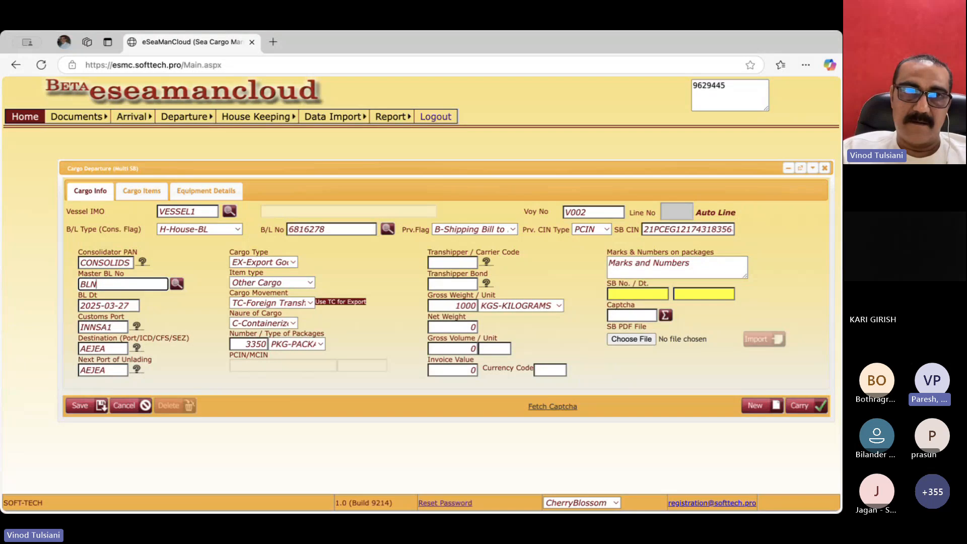
text(0001)
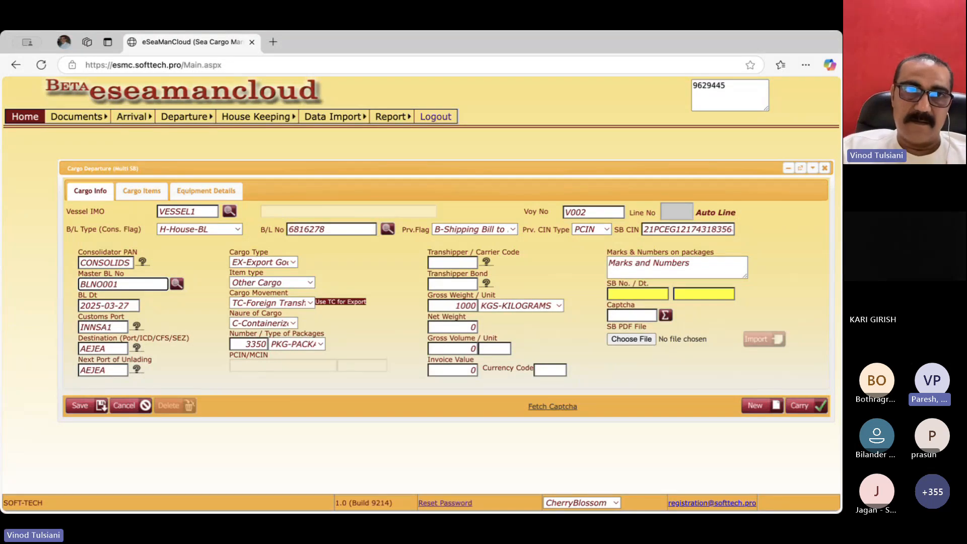
key(Tab)
key(Tab)
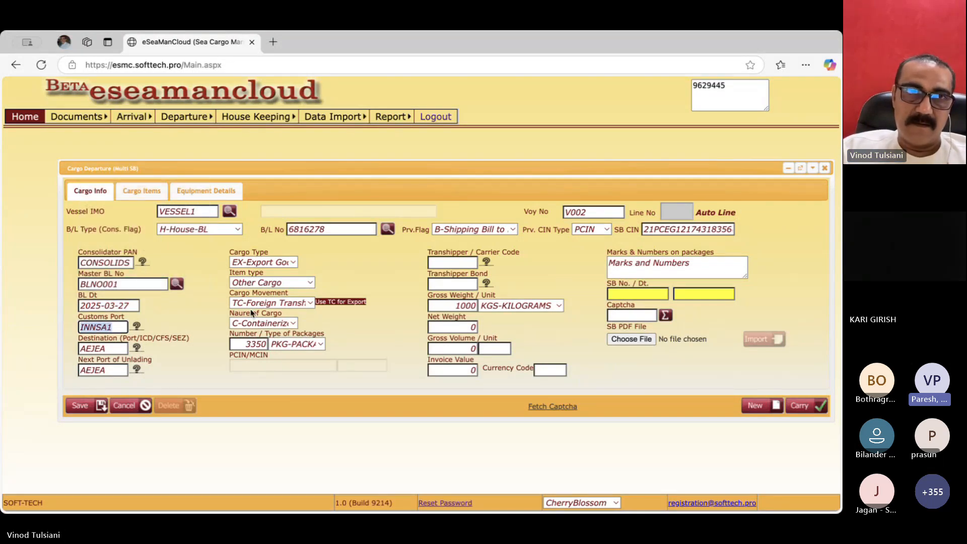
drag(264, 168, 267, 176)
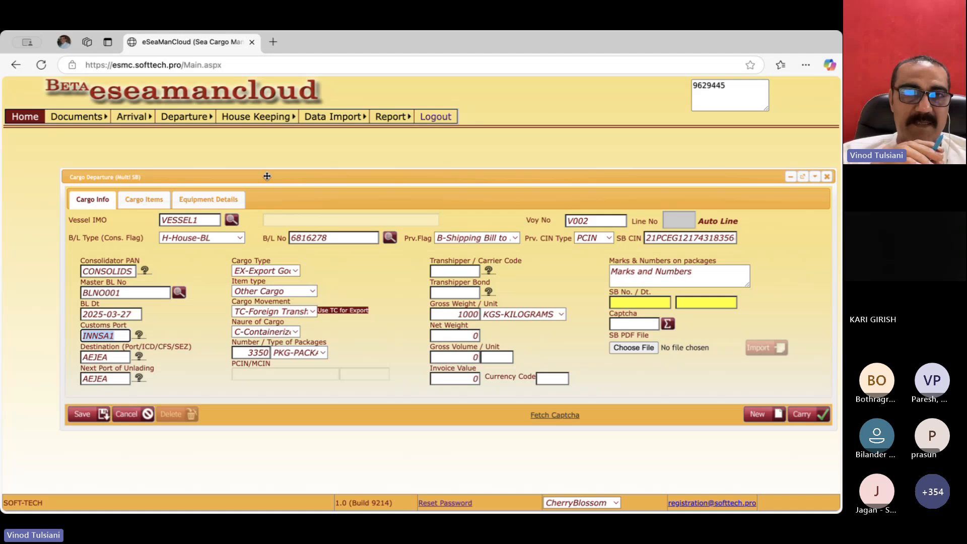
drag(267, 176, 270, 224)
- Open a blank single Cargo Departure (Alt+D) form to compare, then close it unchanged
mouse_move(181, 117)
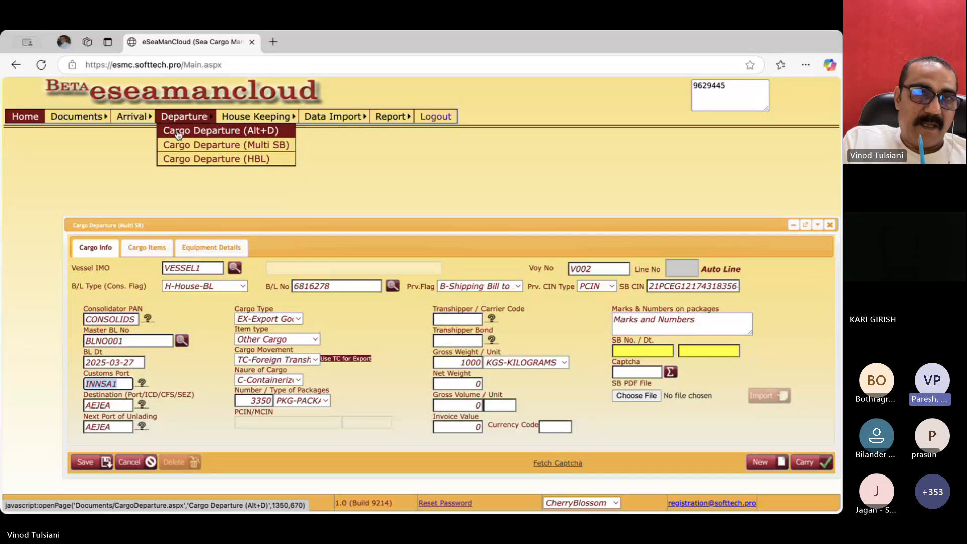
click(177, 132)
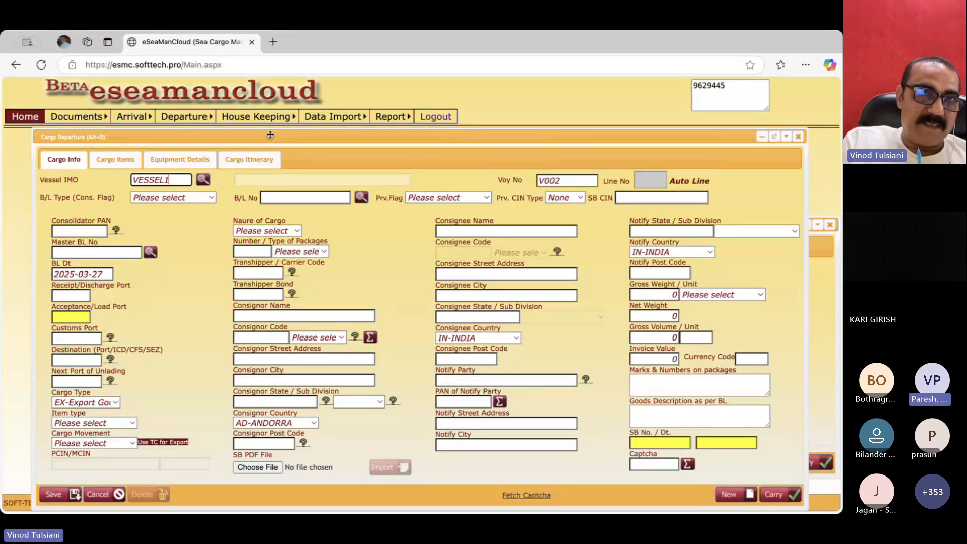
drag(271, 135, 272, 135)
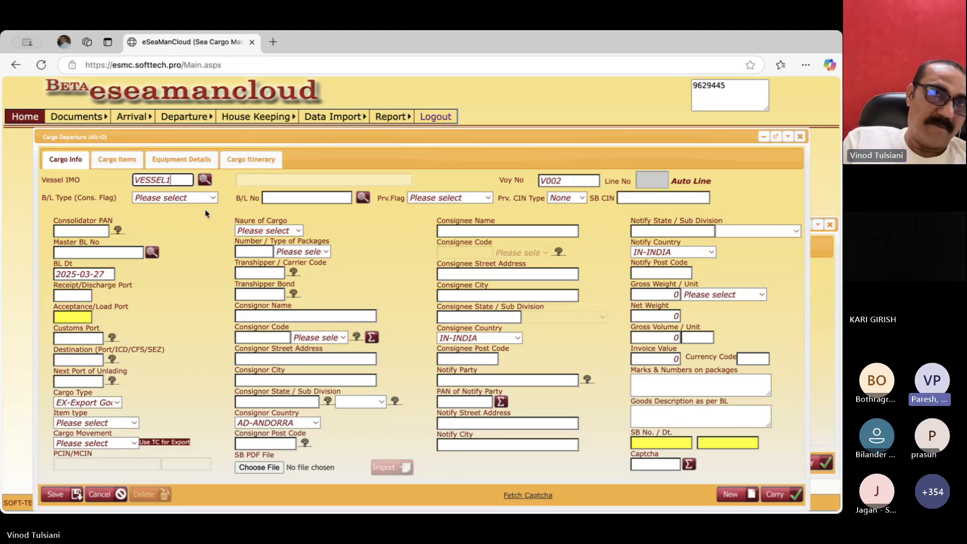
drag(352, 138, 322, 134)
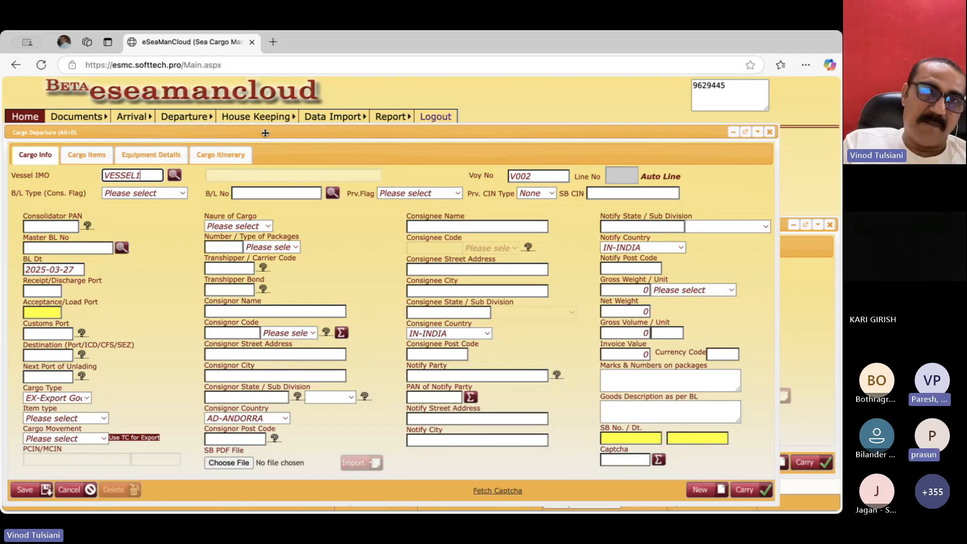
drag(265, 133, 270, 124)
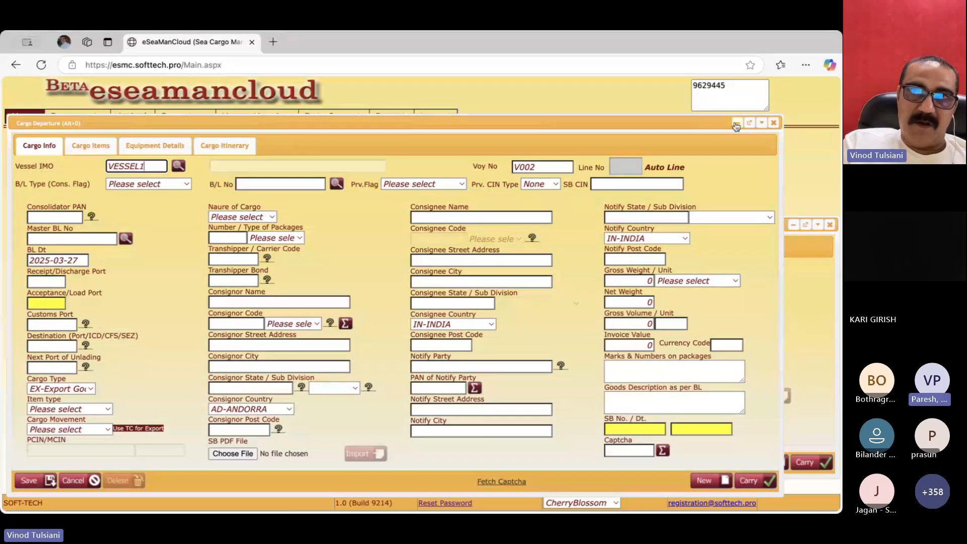
drag(595, 124, 598, 136)
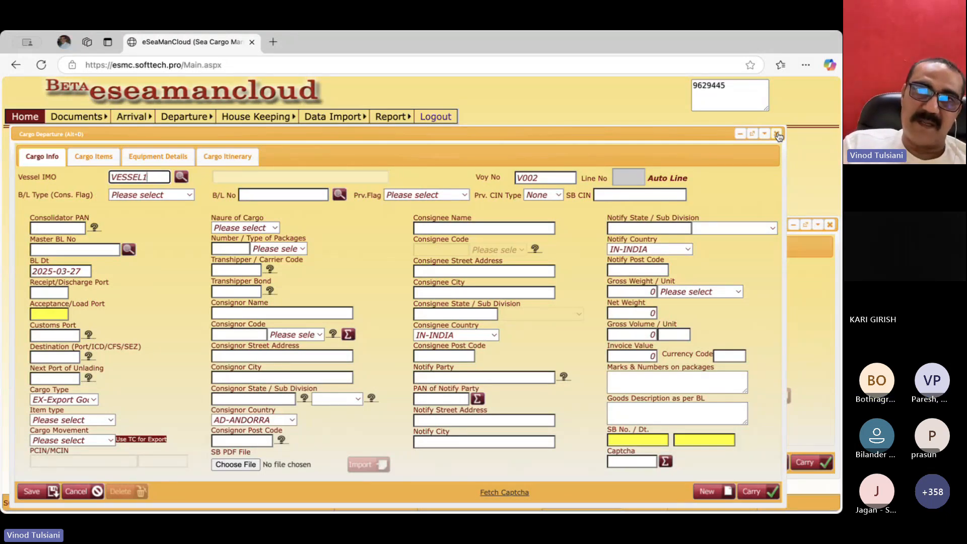
drag(700, 136, 693, 136)
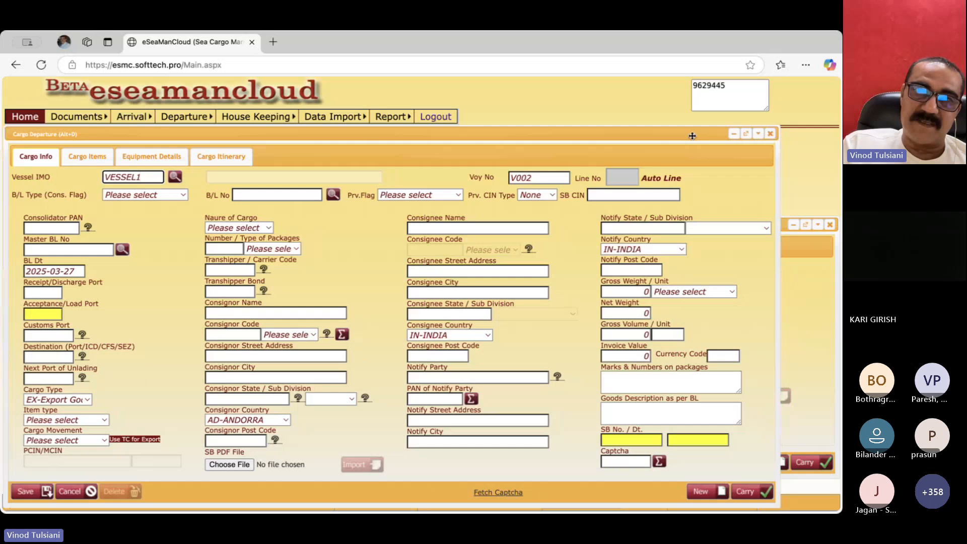
click(768, 134)
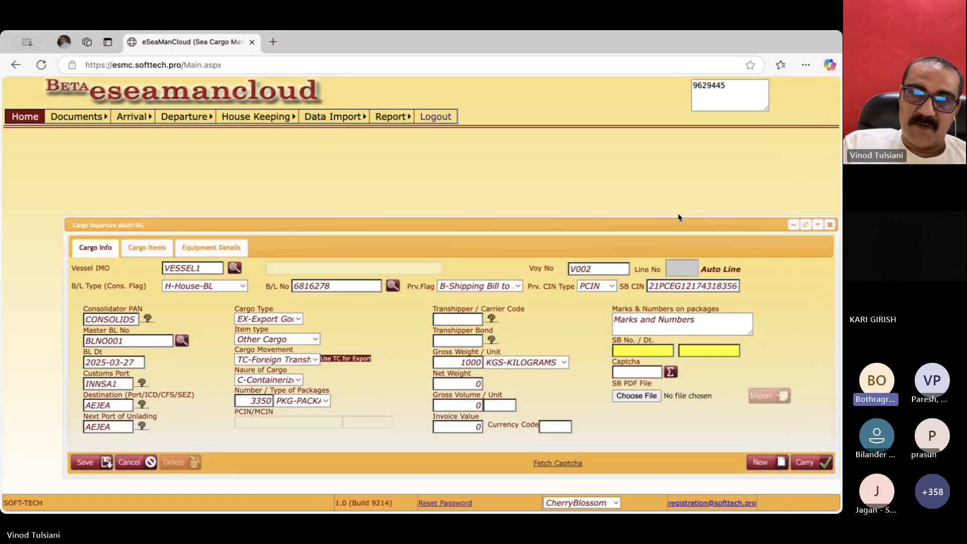
- Open a fresh single Cargo Departure form, type 'TO ORSDER' as Notify Party, and close it unsaved
drag(672, 228, 675, 216)
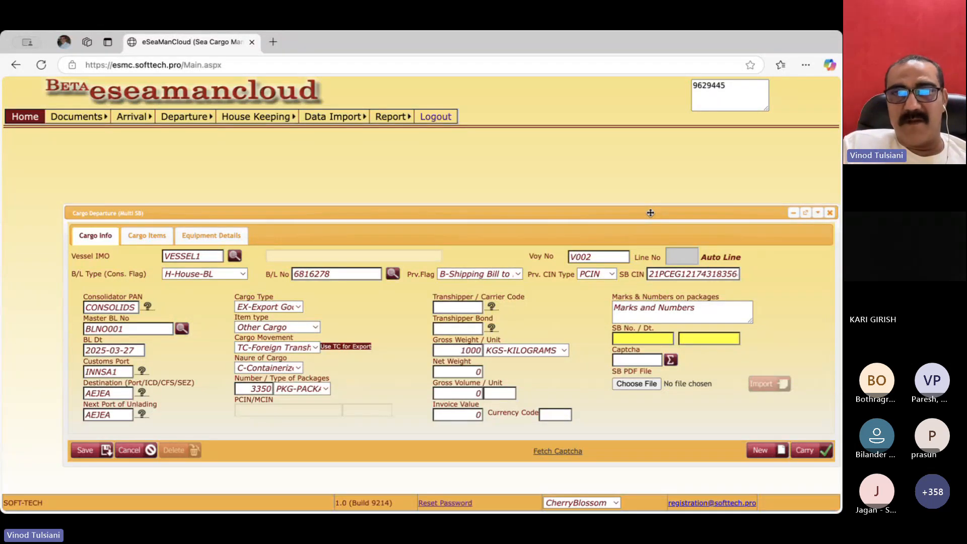
drag(650, 212, 656, 254)
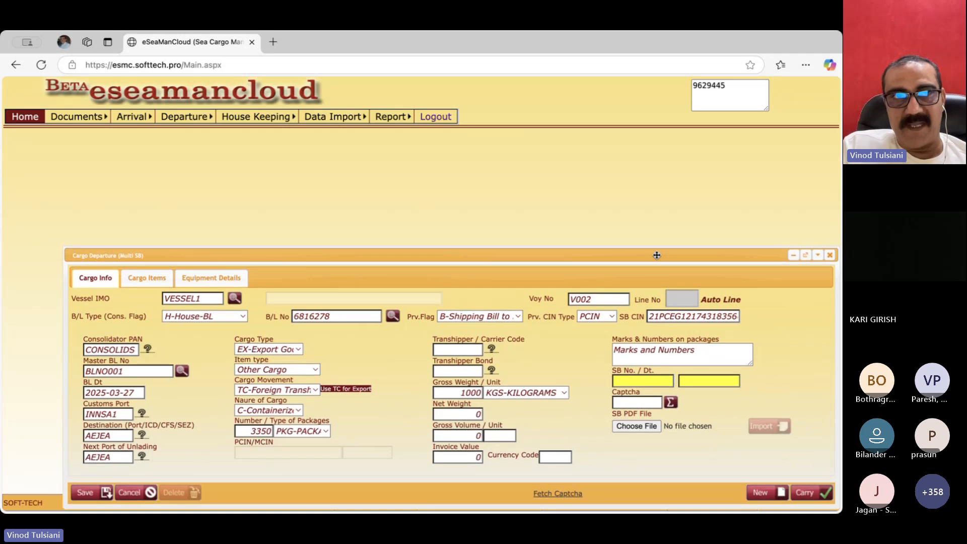
click(184, 132)
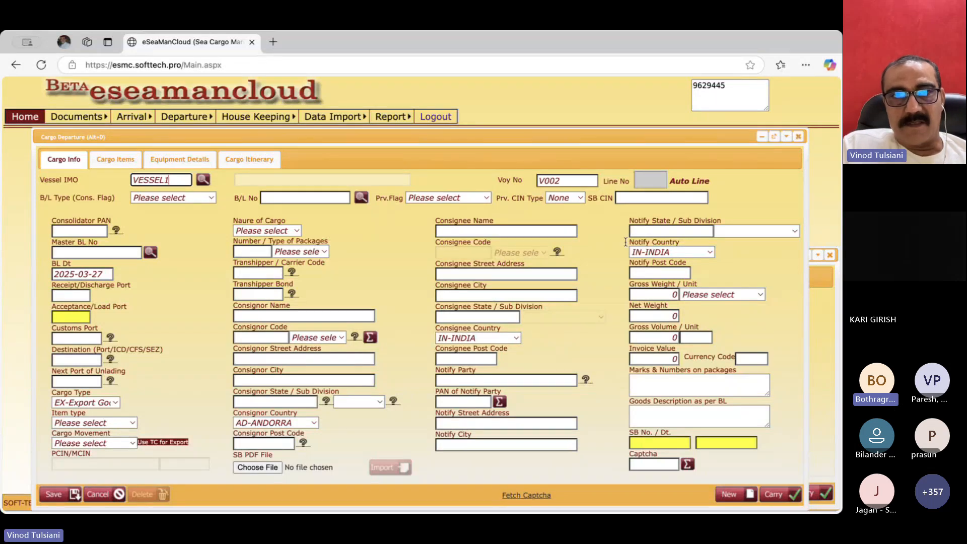
click(459, 380)
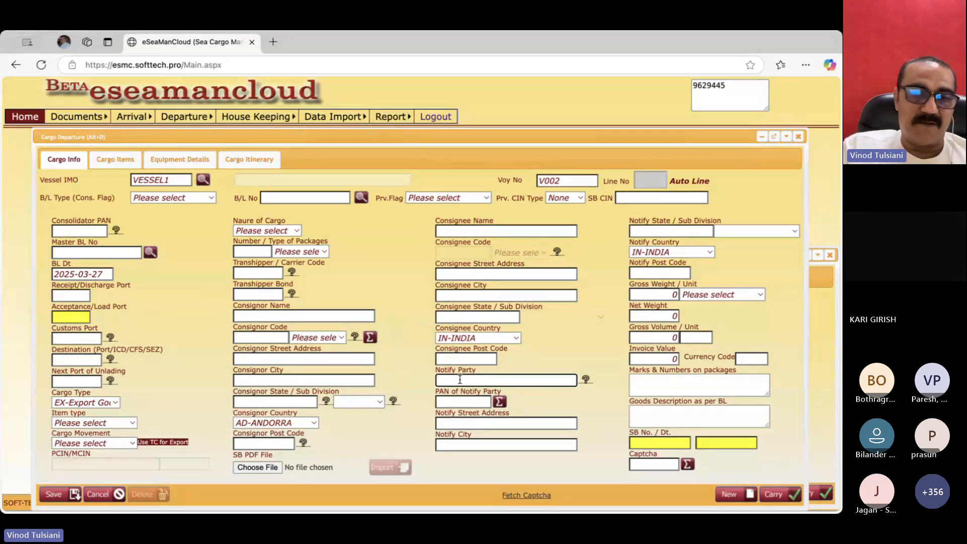
text(TO )
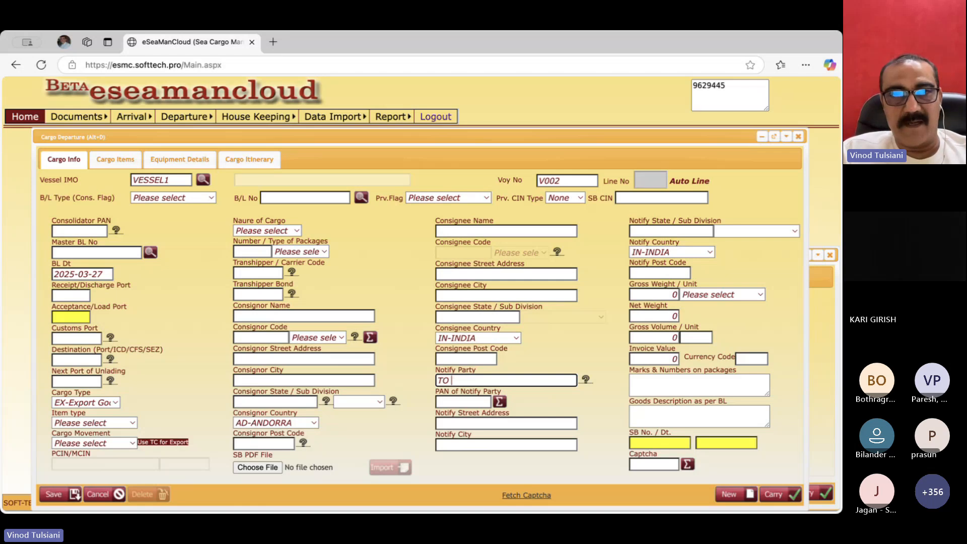
text(ORSDER)
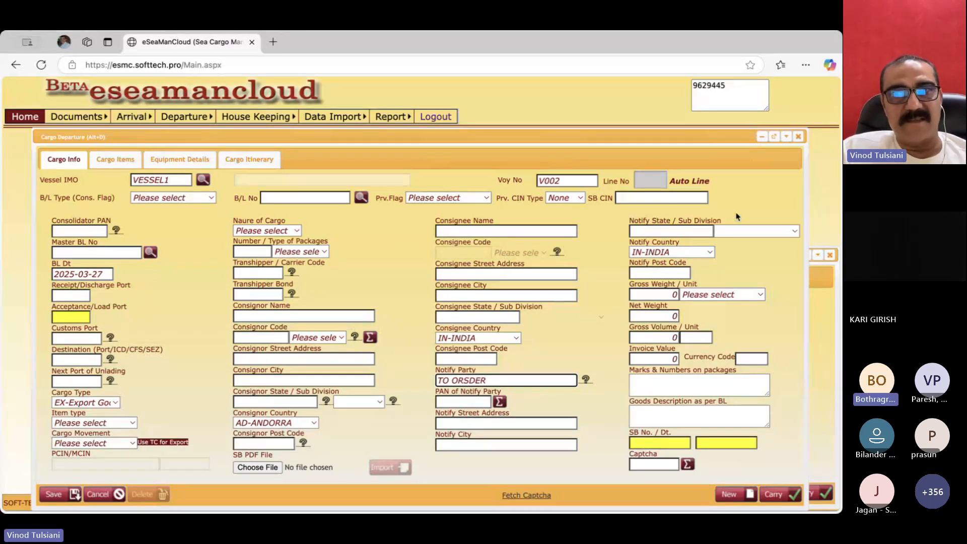
click(798, 137)
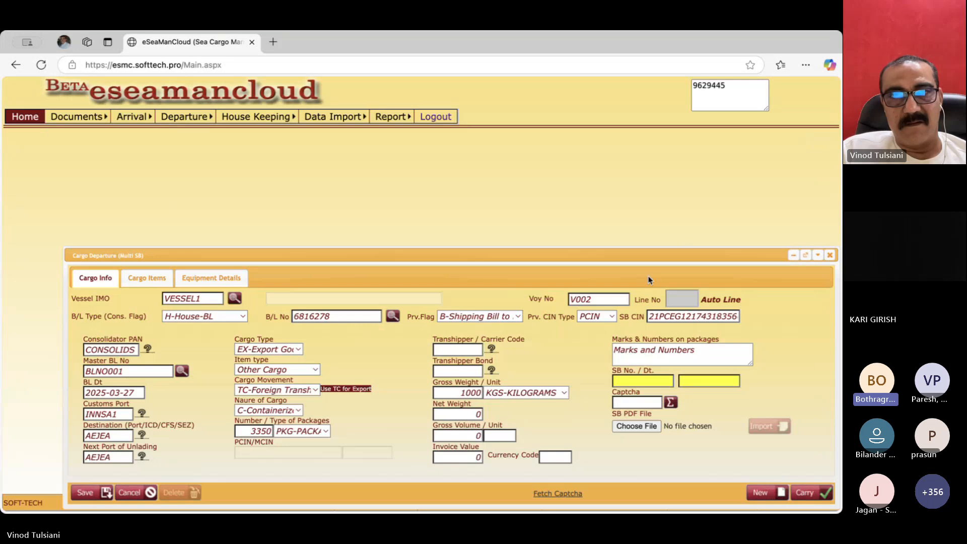
- Reposition the Multi SB form and bring up the Departure menu choices
drag(645, 257, 639, 198)
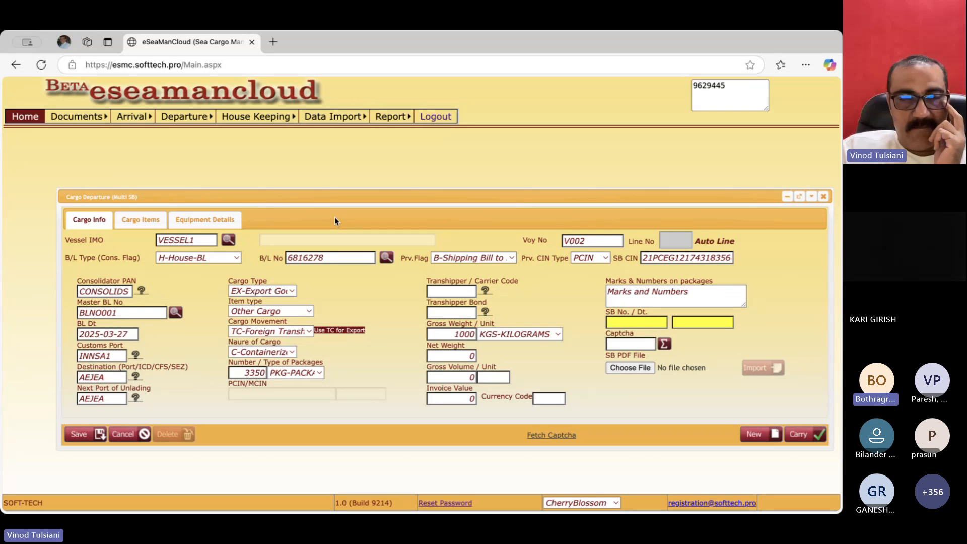
drag(329, 200, 329, 252)
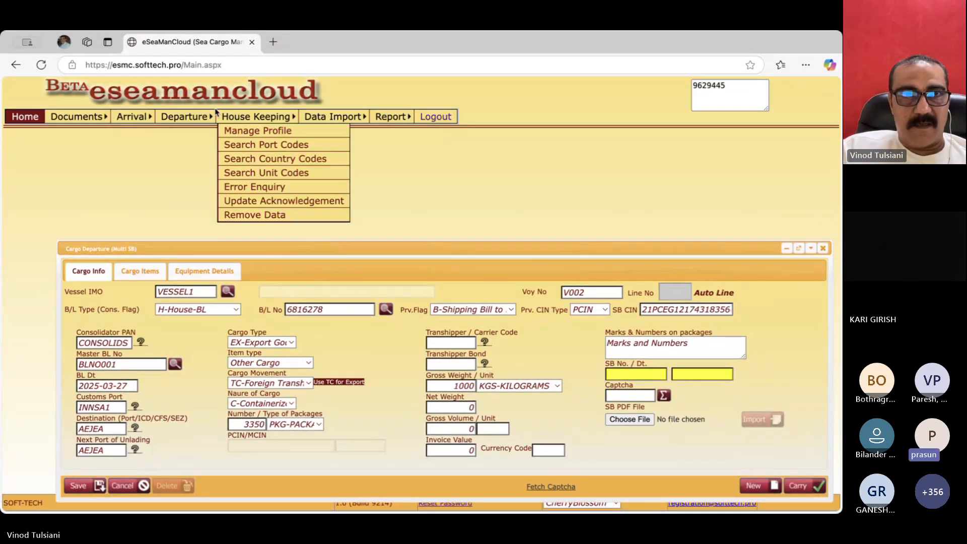
mouse_move(184, 117)
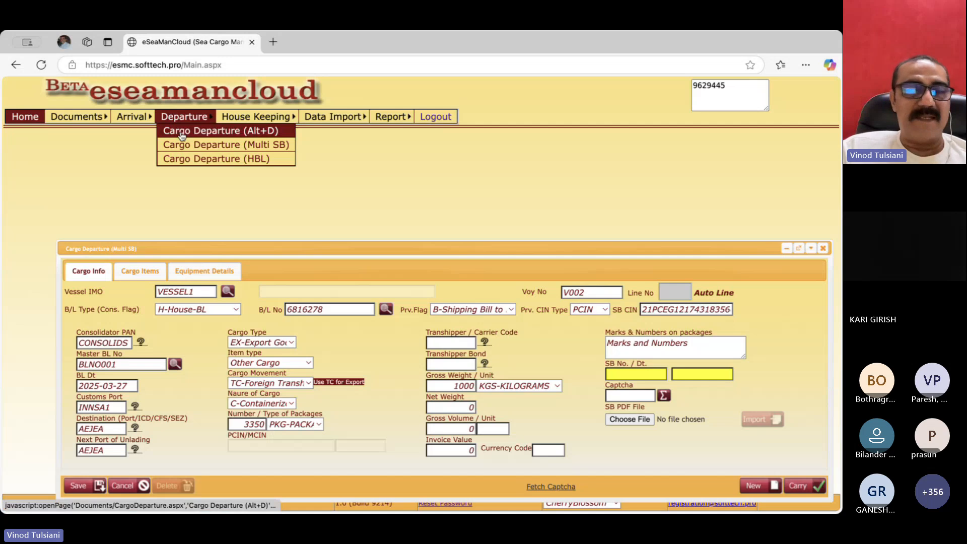
- Open a single Cargo Departure form, save to reveal required fields, enter Notify Street Address NA, then close it
click(182, 132)
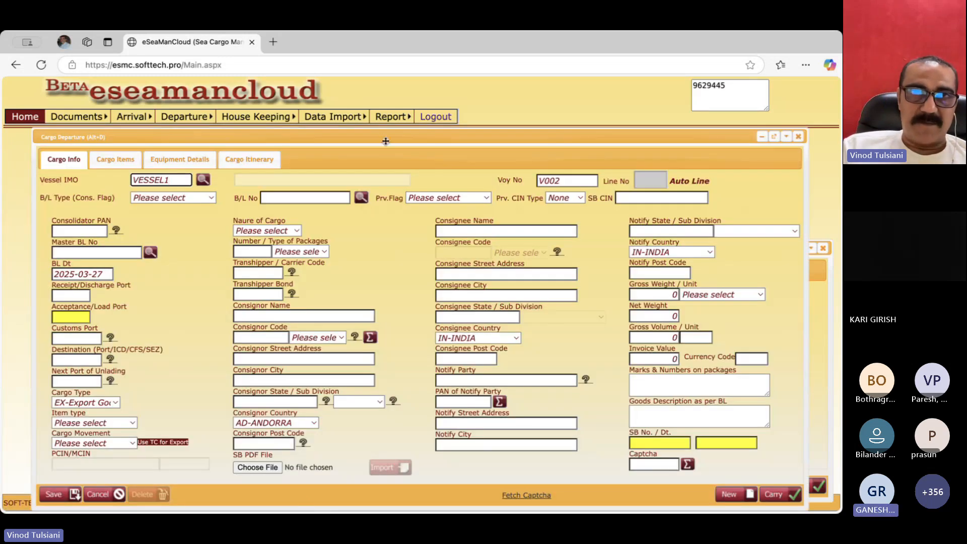
drag(385, 141, 382, 111)
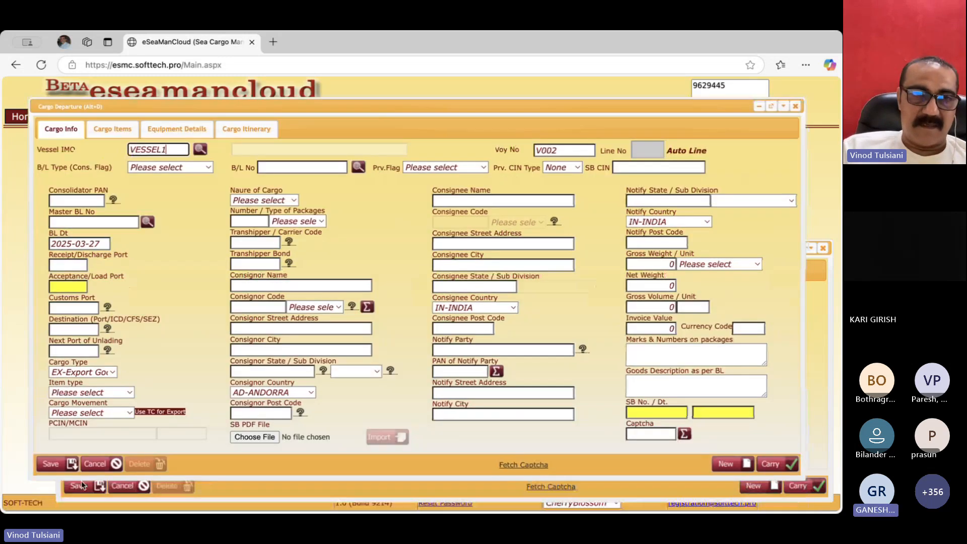
click(53, 466)
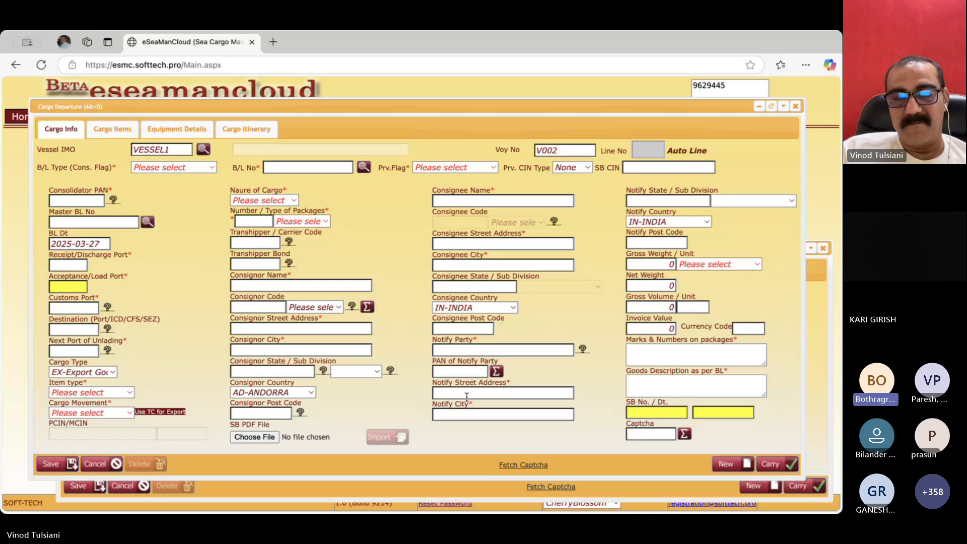
click(466, 350)
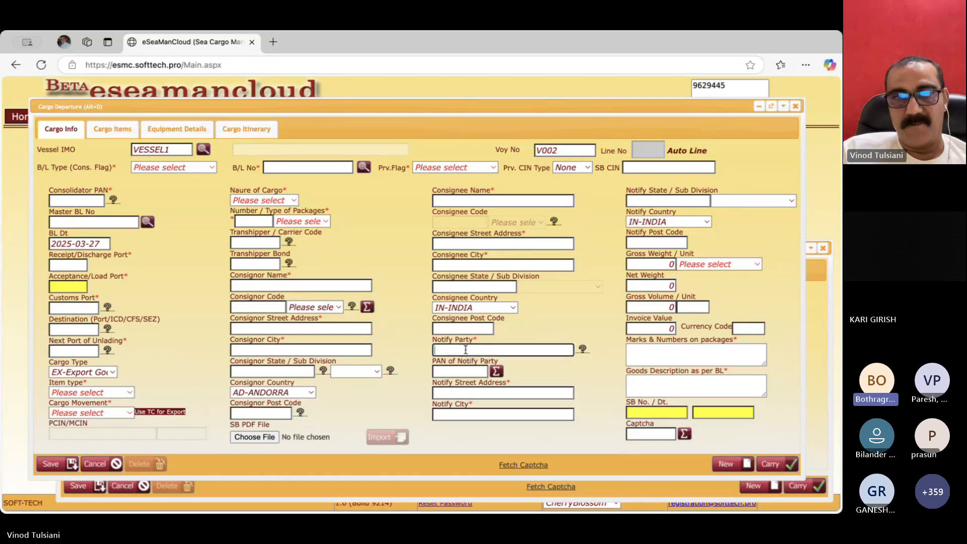
click(469, 391)
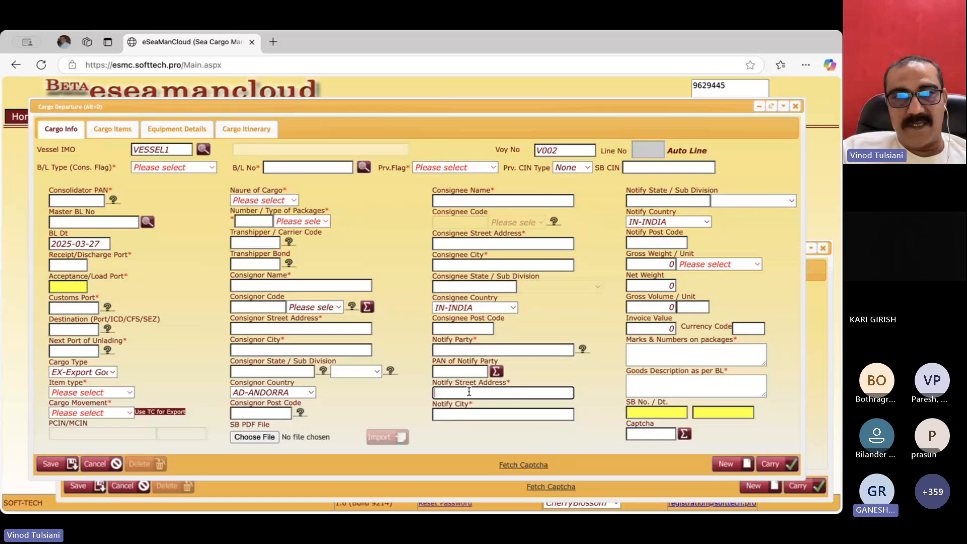
text(NA)
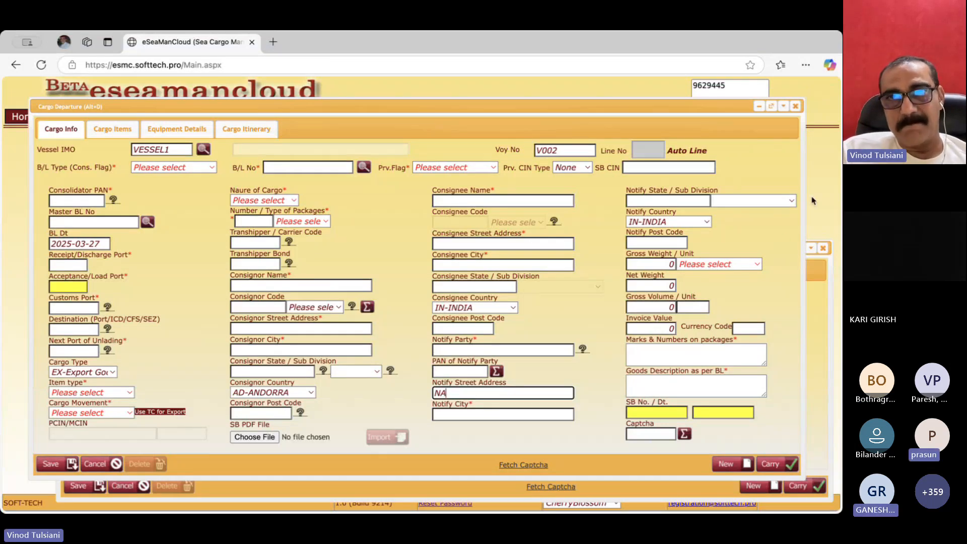
click(795, 107)
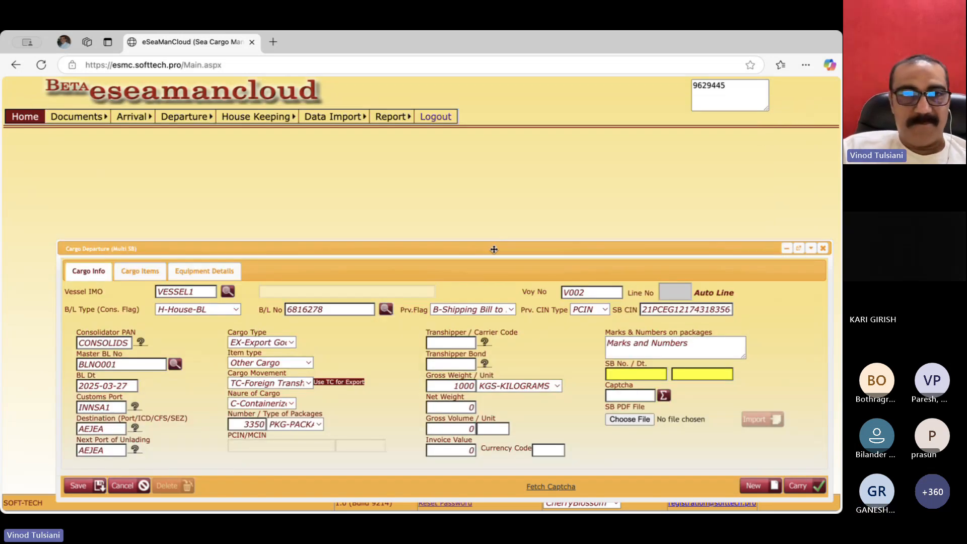
drag(482, 248, 482, 175)
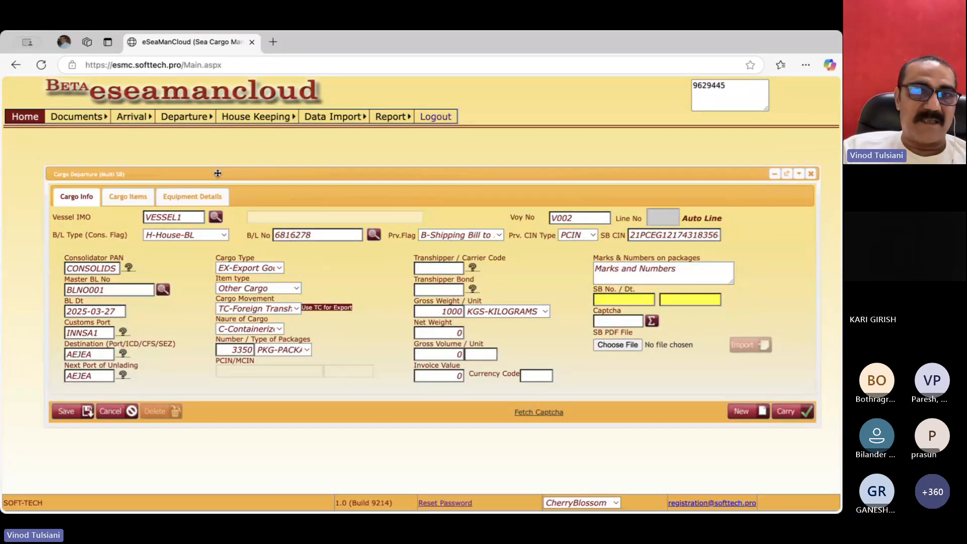
drag(219, 173, 239, 164)
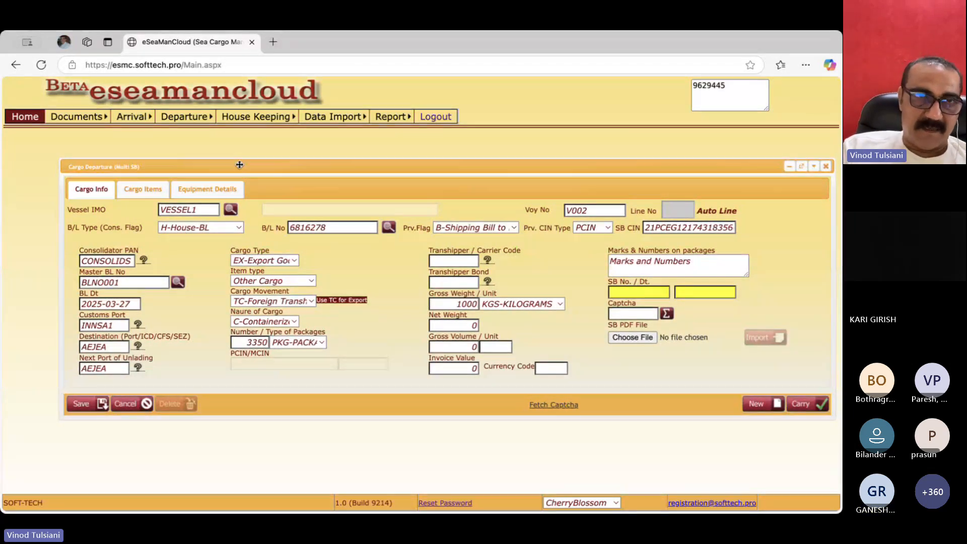
click(143, 189)
click(97, 191)
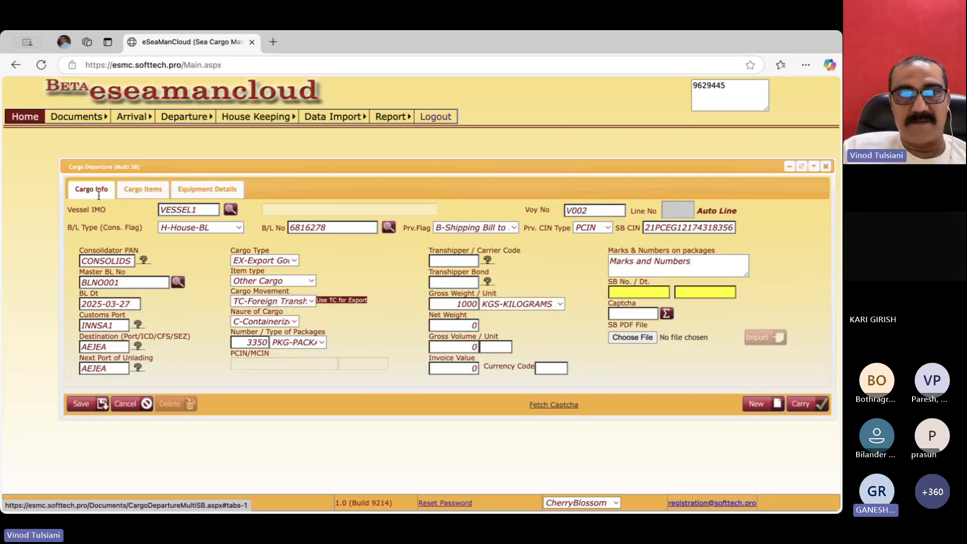
drag(199, 167, 197, 195)
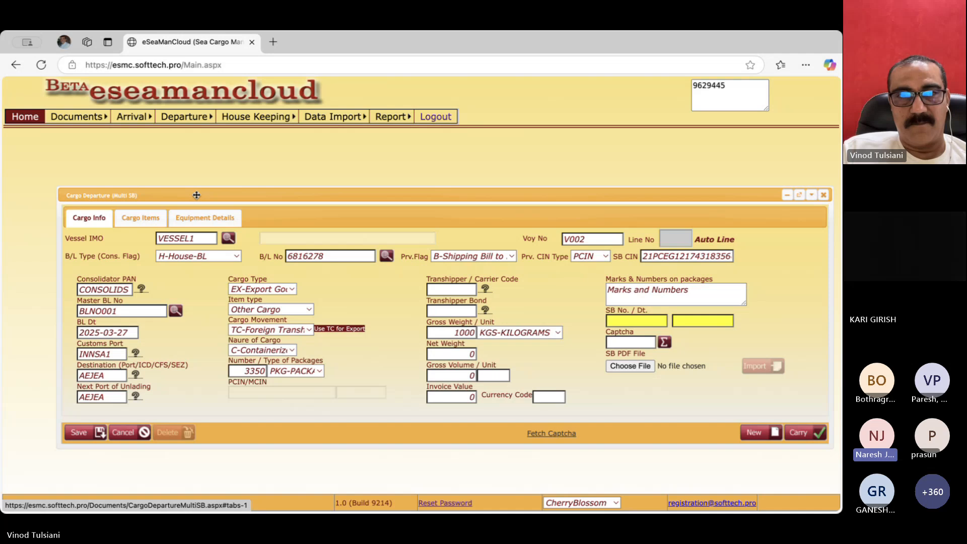
drag(197, 195, 197, 221)
mouse_move(177, 113)
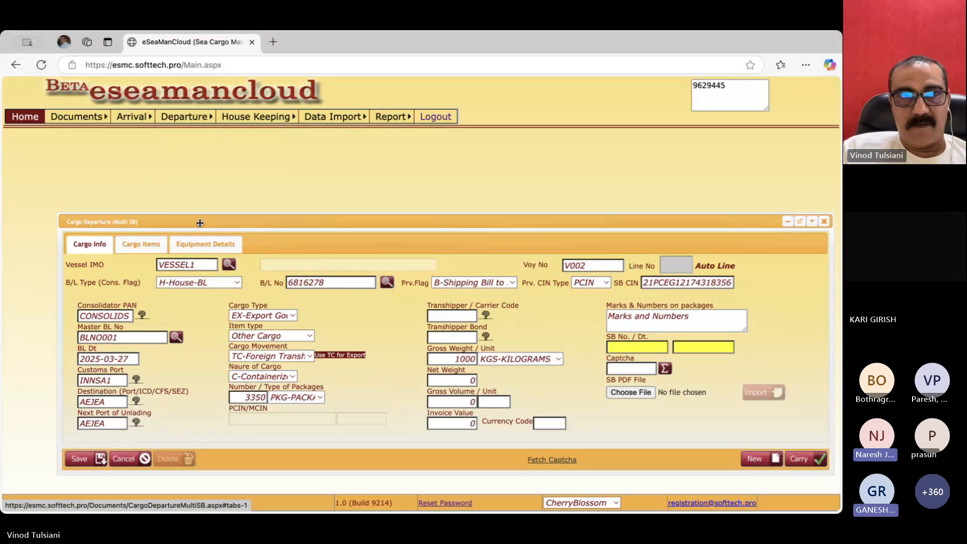
drag(199, 223, 199, 229)
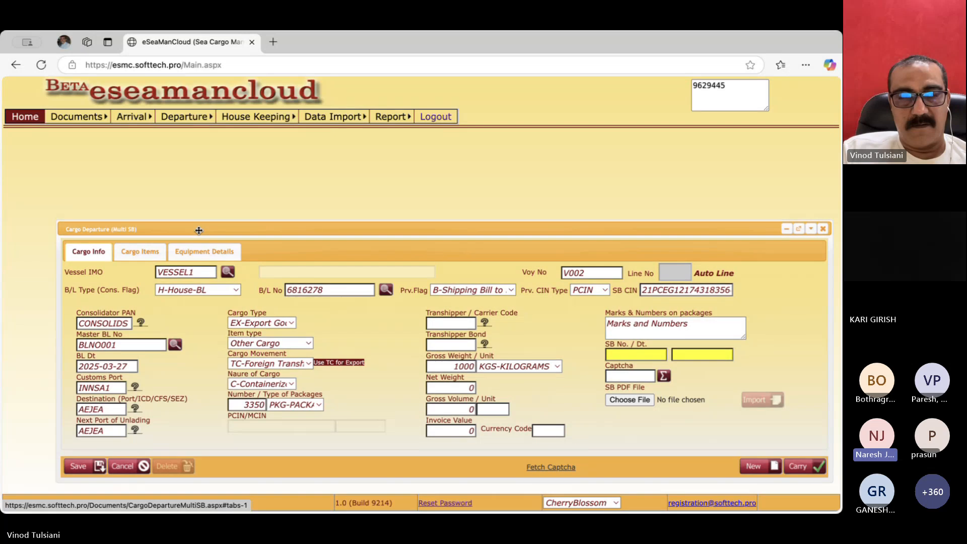
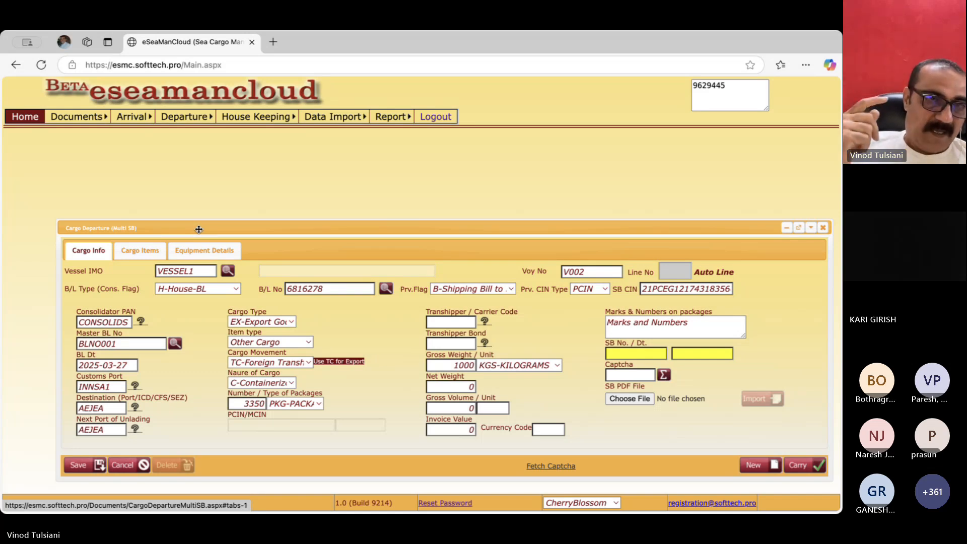
- Review the Cargo Info and Cargo Items tabs of house BL 6816278
drag(199, 229, 206, 179)
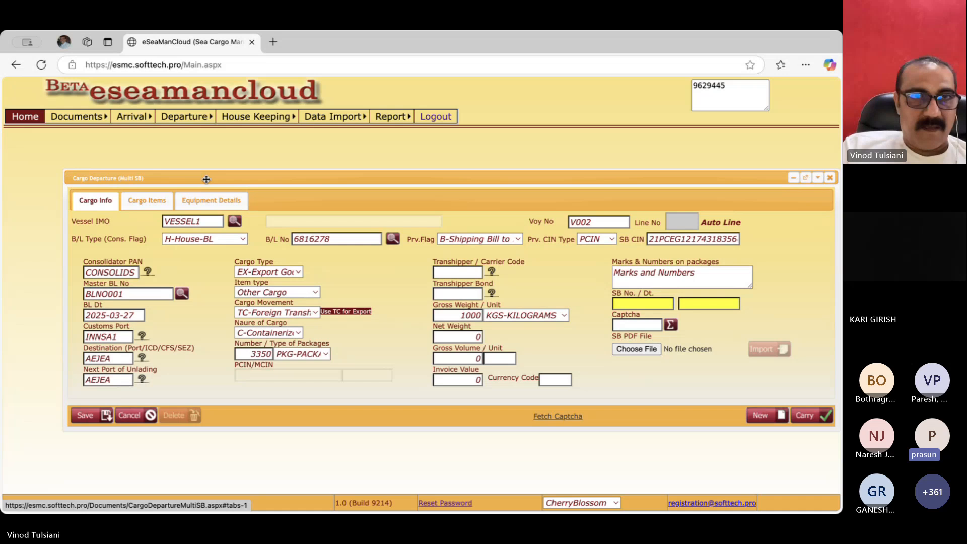
click(132, 202)
click(99, 198)
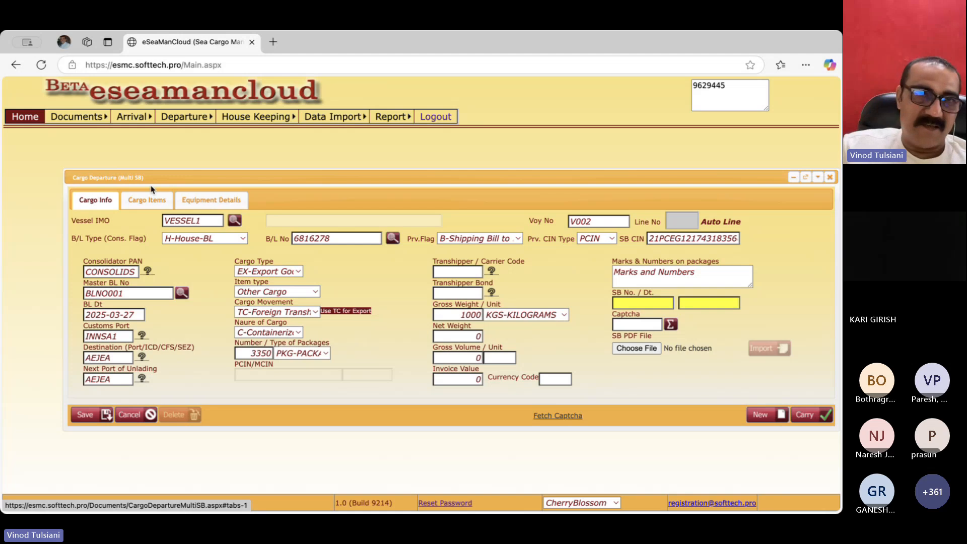
drag(158, 175, 158, 171)
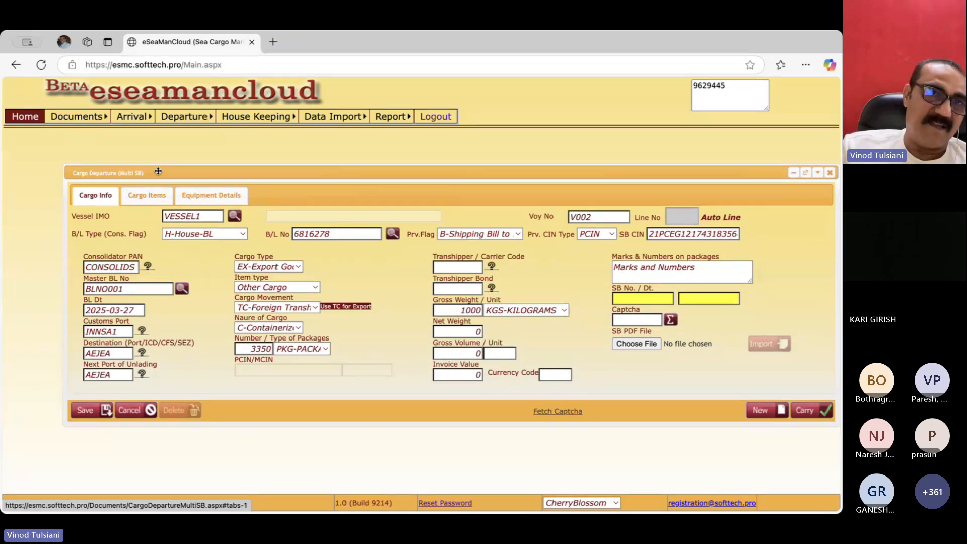
drag(179, 171, 178, 185)
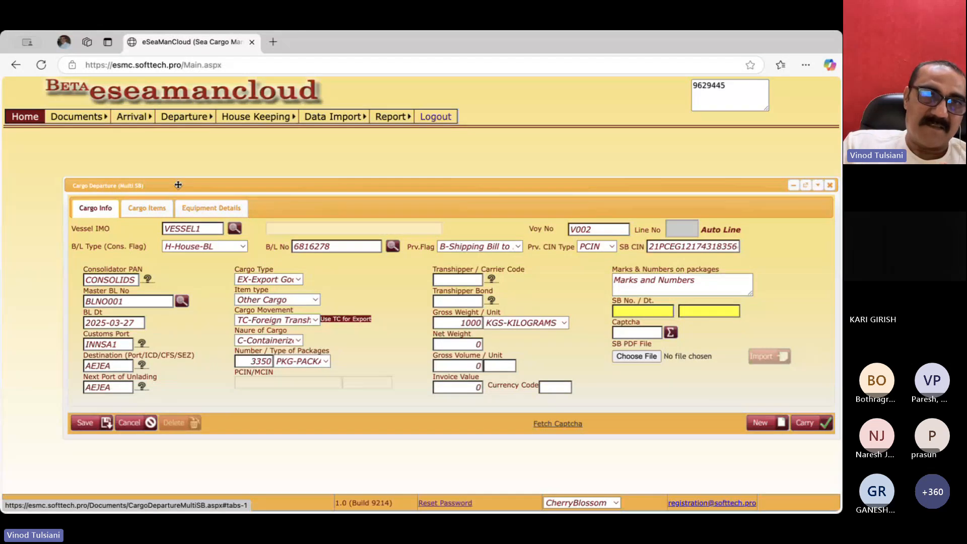
drag(178, 185, 170, 184)
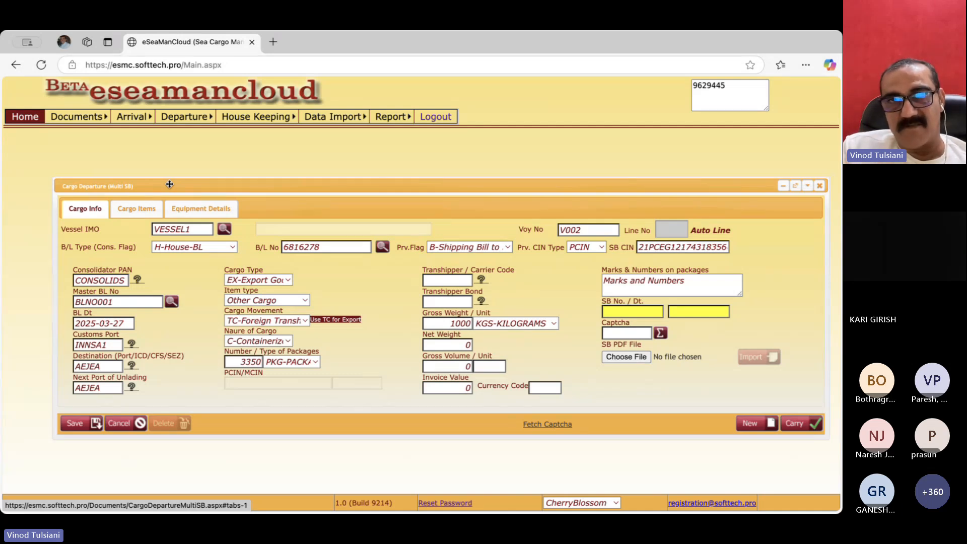
click(146, 210)
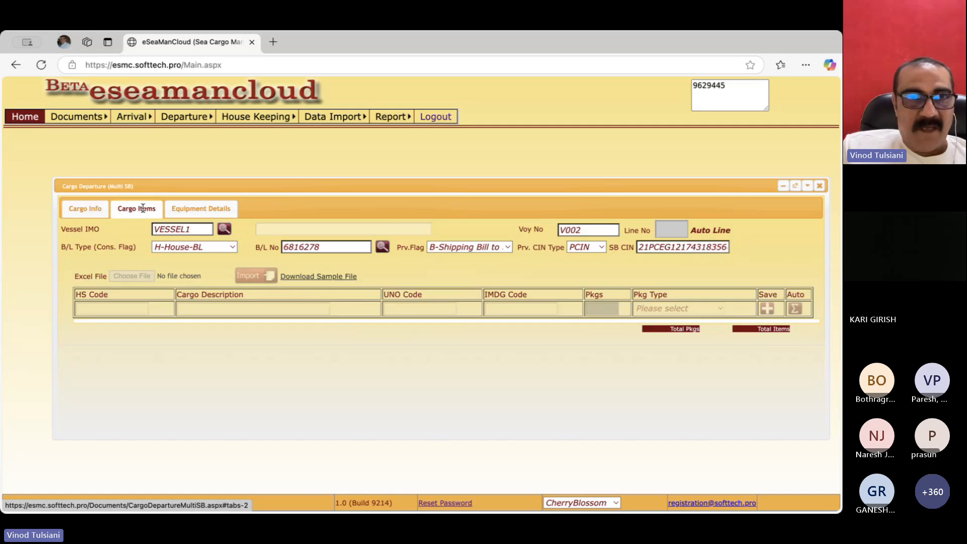
click(95, 214)
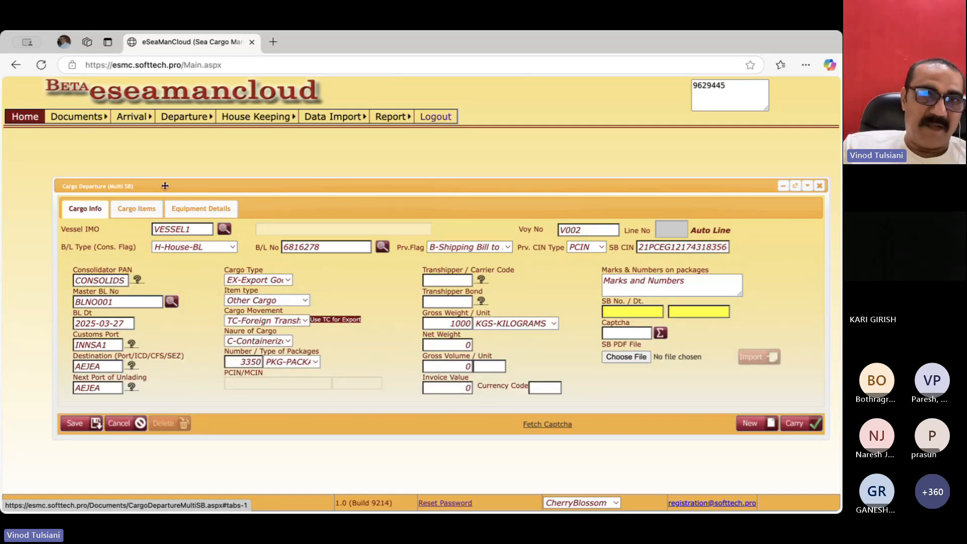
click(129, 205)
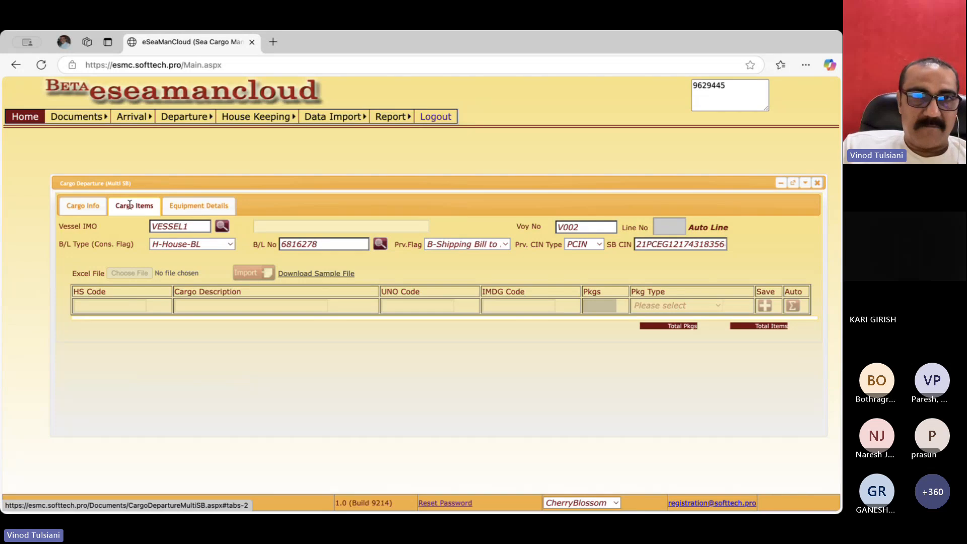
click(93, 202)
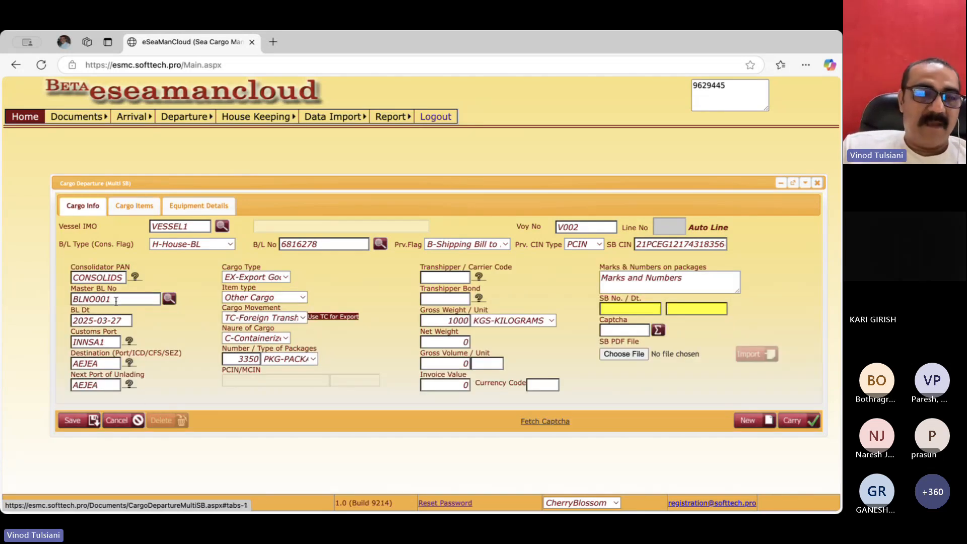
- Confirm B/L No 6816278 and Master BL No BLNO001, then save the house BL
drag(336, 246, 265, 243)
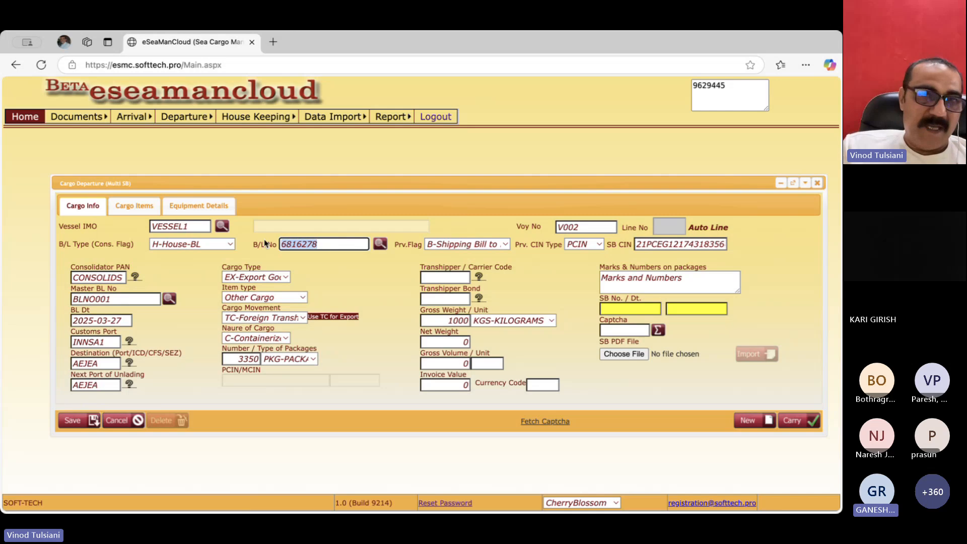
click(329, 260)
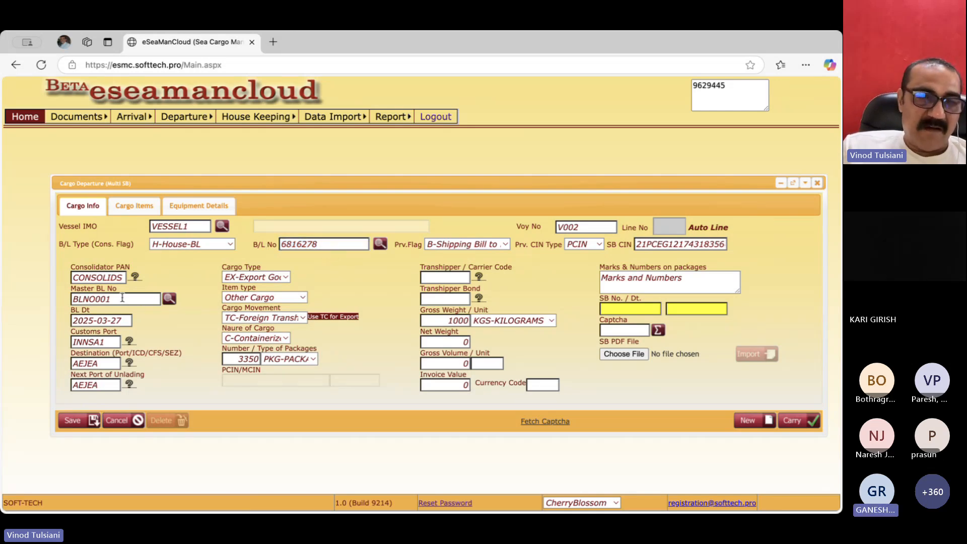
drag(122, 298, 65, 301)
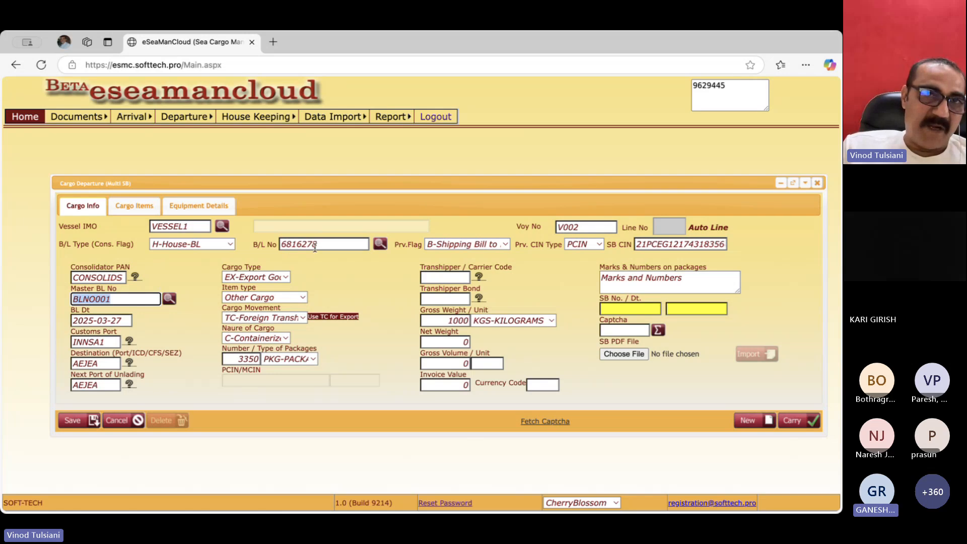
click(74, 423)
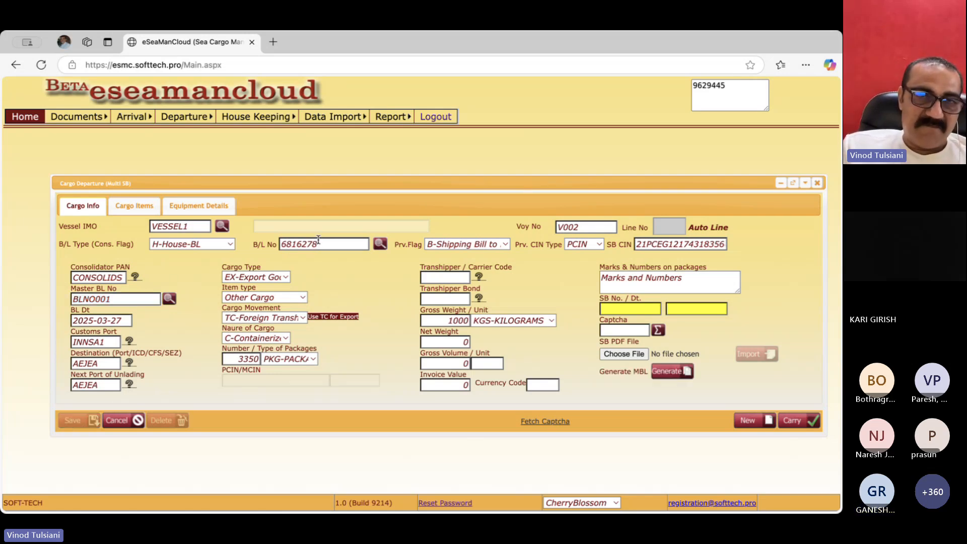
drag(319, 243, 255, 238)
click(116, 301)
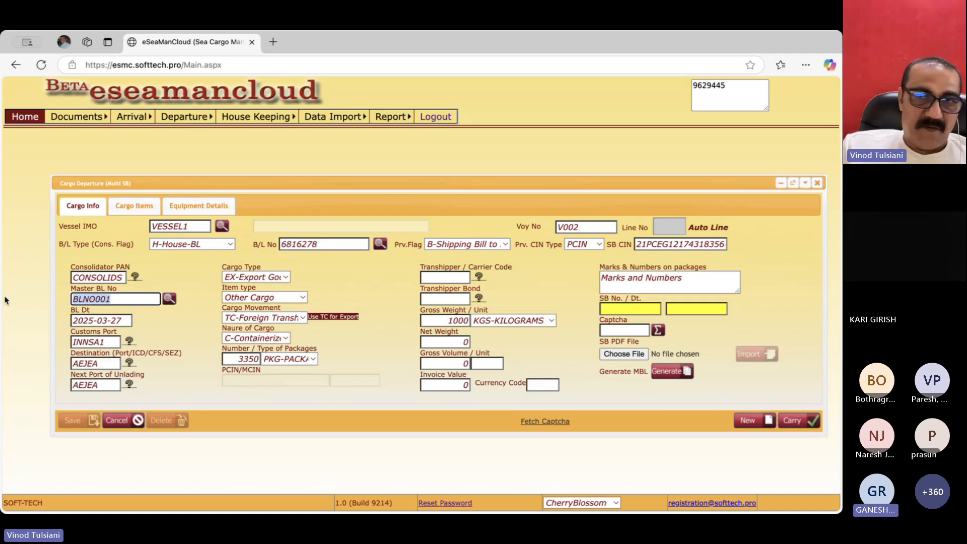
- Carry the shared details into a new house BL entry numbered NEWSBNO
click(802, 424)
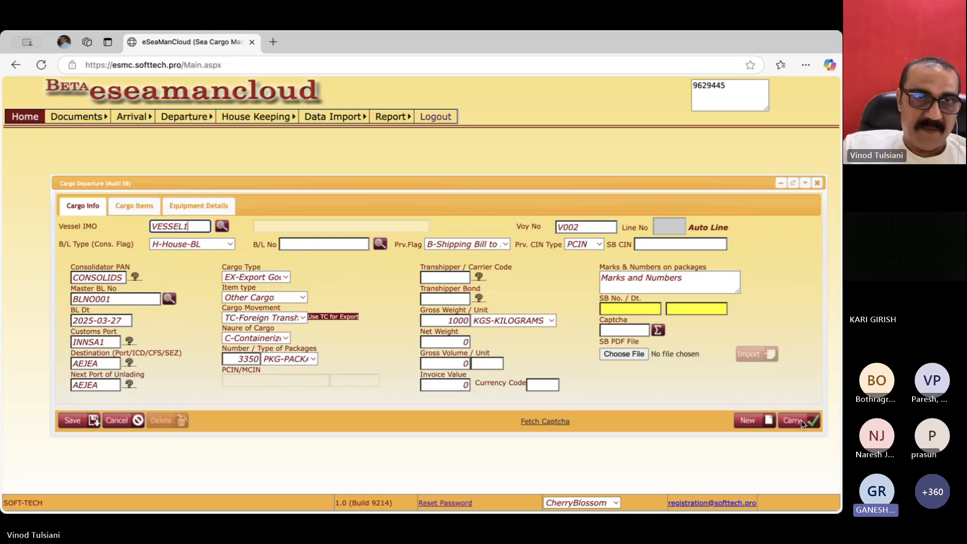
click(321, 245)
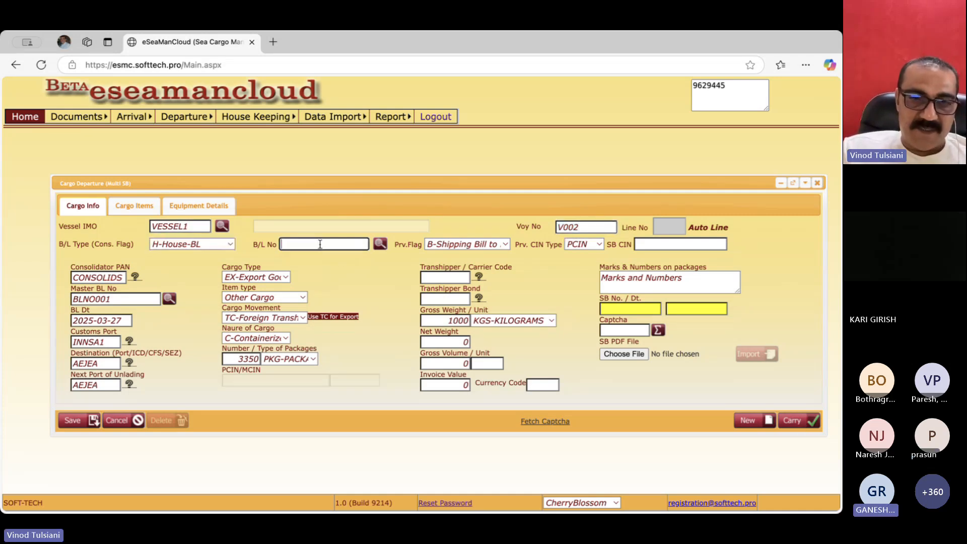
text(NE)
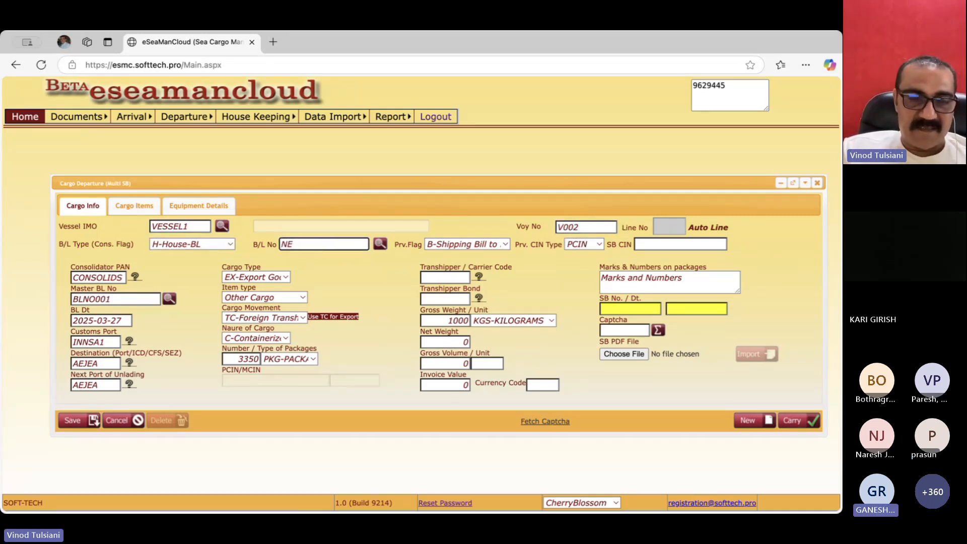
text(SWS)
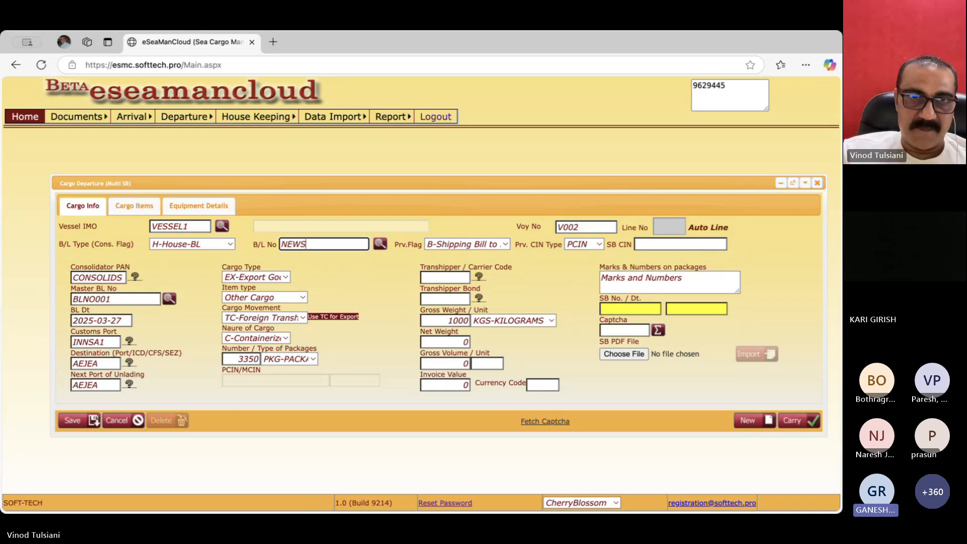
text(H)
key(BackSpace)
text(B)
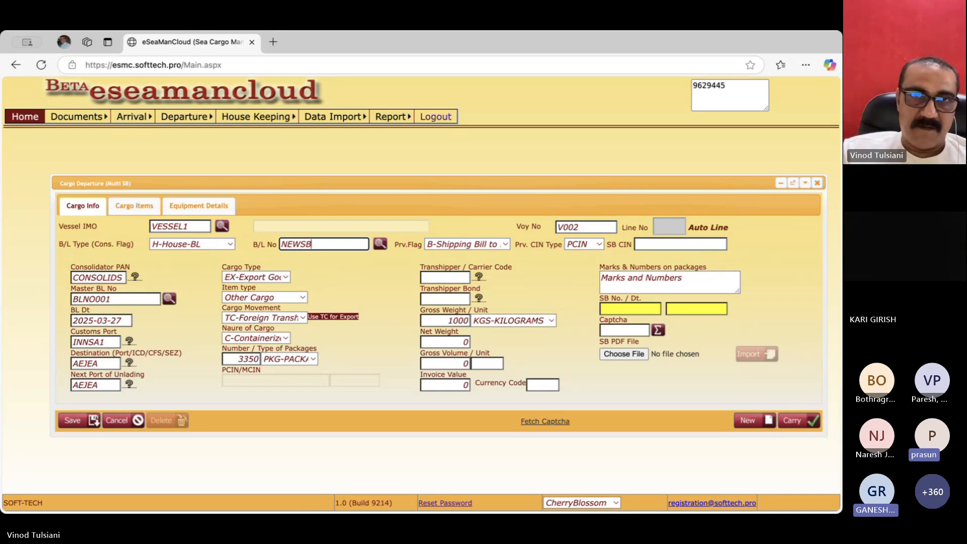
text(NO)
key(Tab)
key(Tab)
key(Tab)
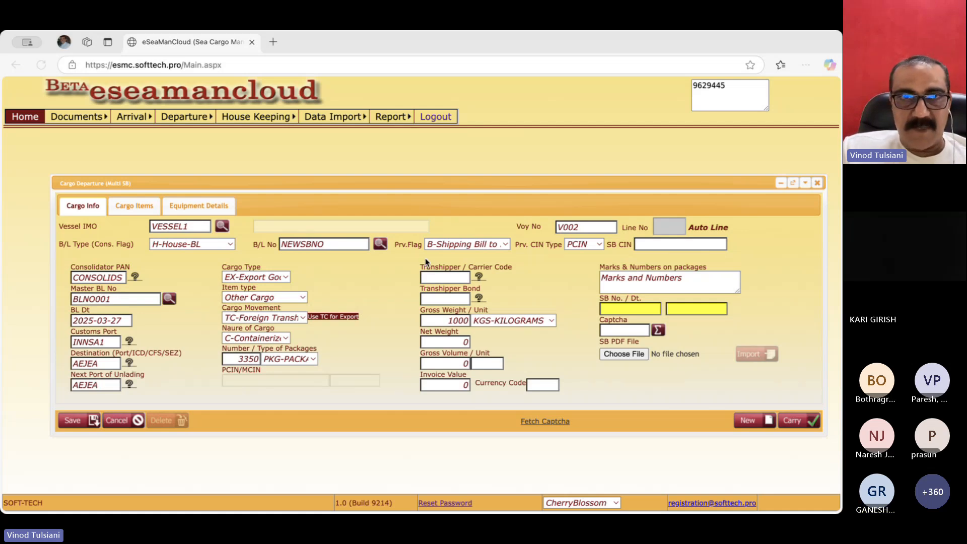
- Paste the shipping bill CIN, confirm master BLNO001, and save house BL NEWSBNO
click(798, 221)
click(675, 243)
key(super+v)
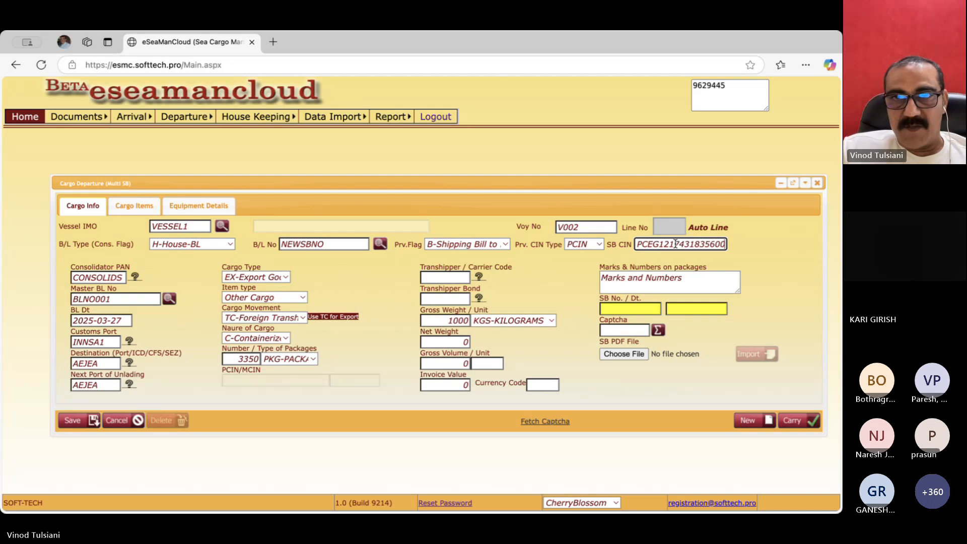
key(Tab)
key(Tab)
key(Tab)
key(Tab)
key(Tab)
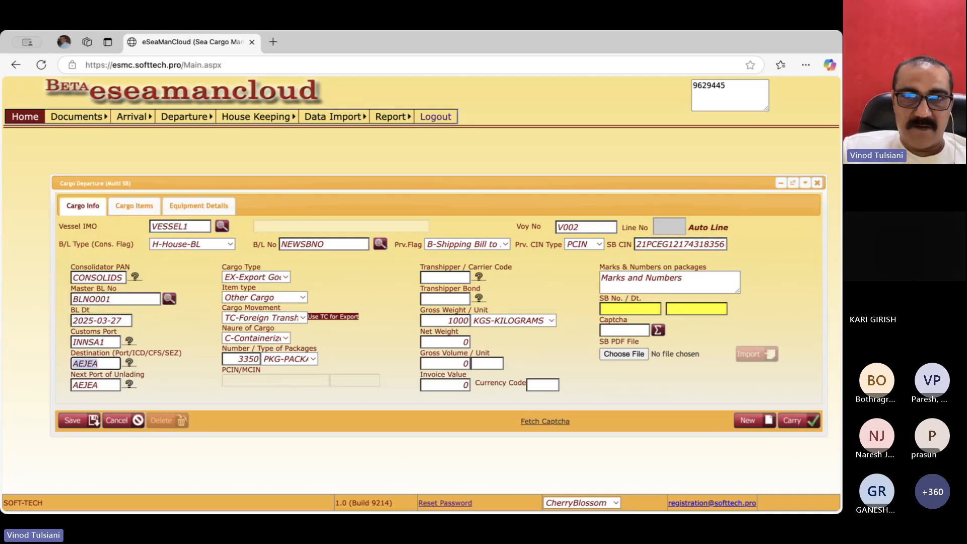
key(Tab)
drag(120, 298, 42, 303)
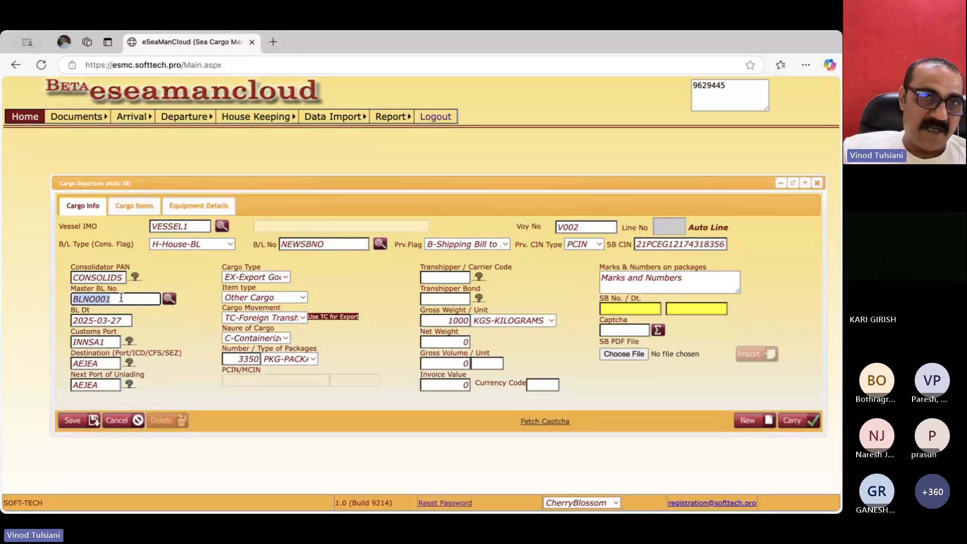
click(335, 242)
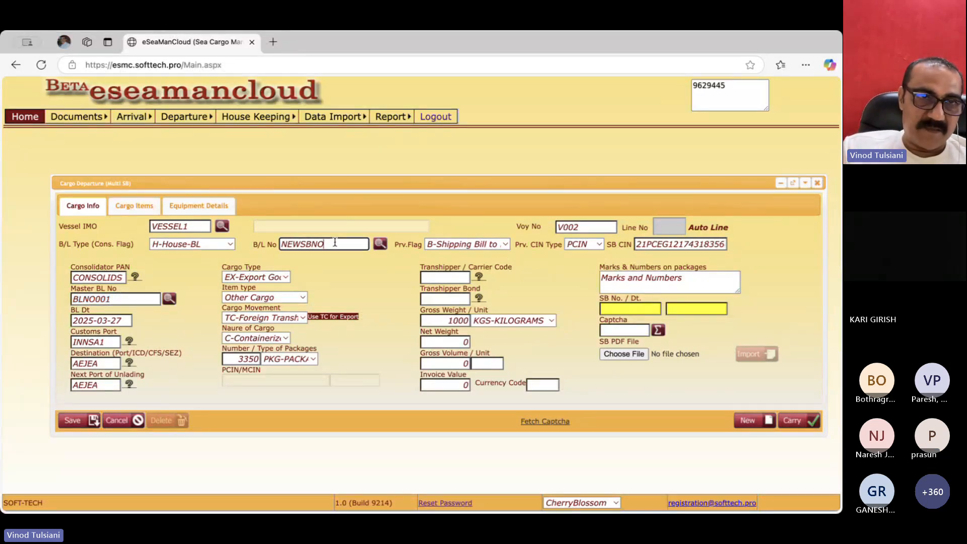
click(72, 419)
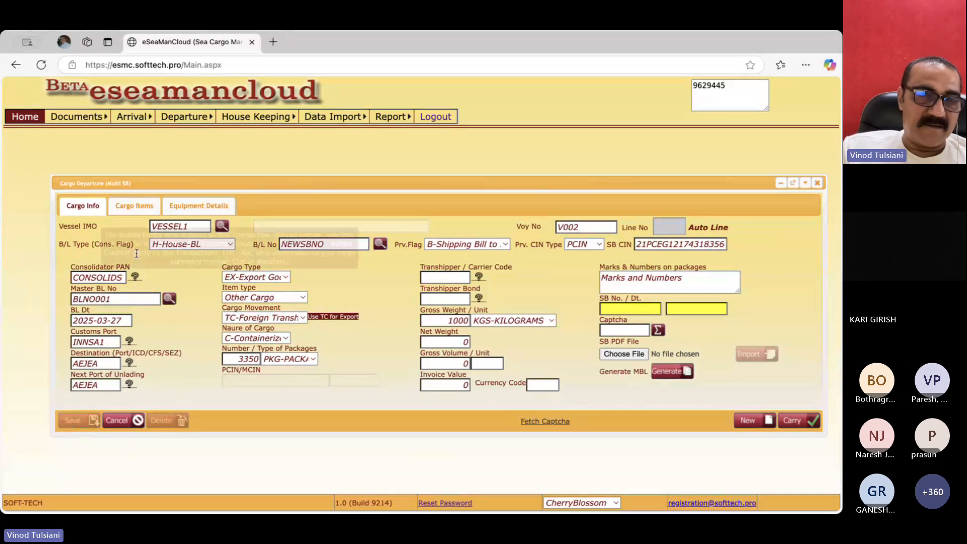
- Auto-generate a cargo item with HS code 9992221 for NEWSBNO
click(135, 206)
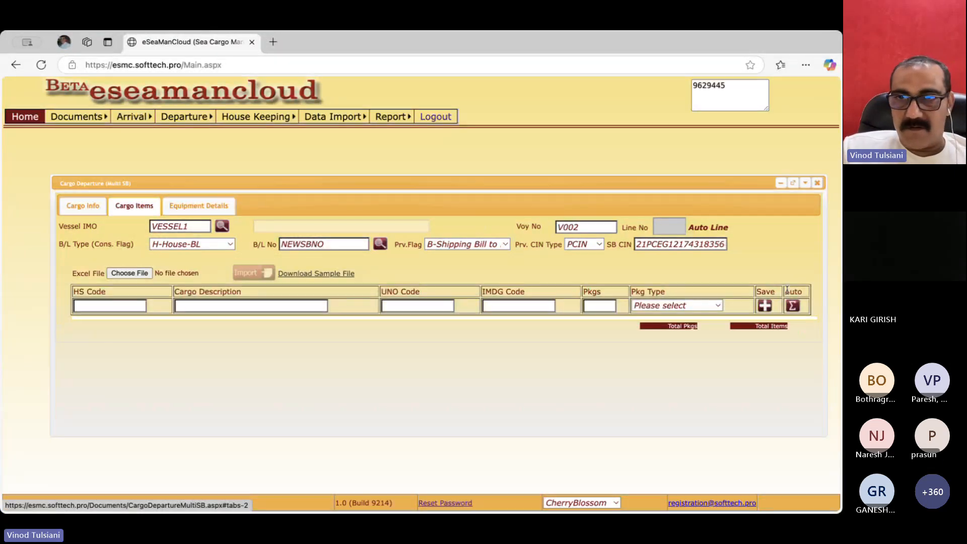
click(792, 305)
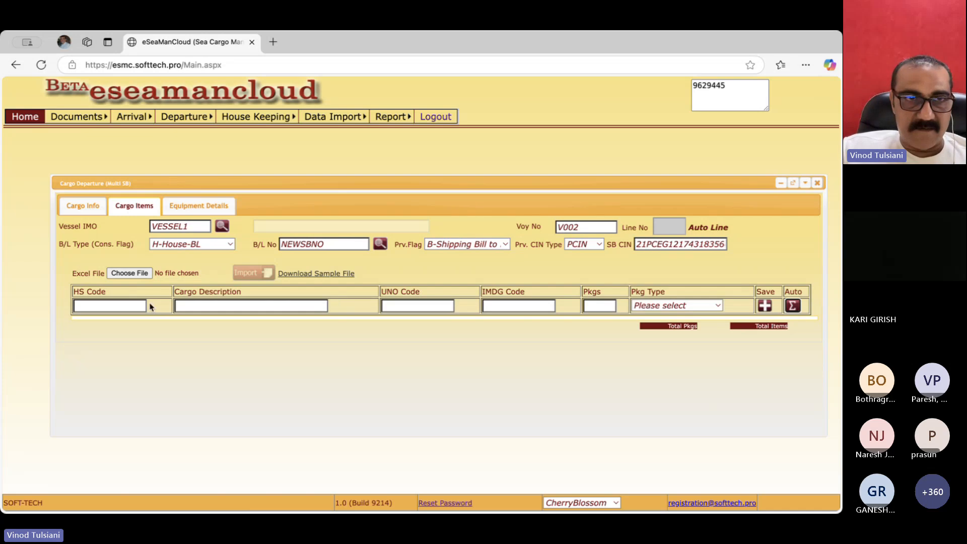
click(112, 305)
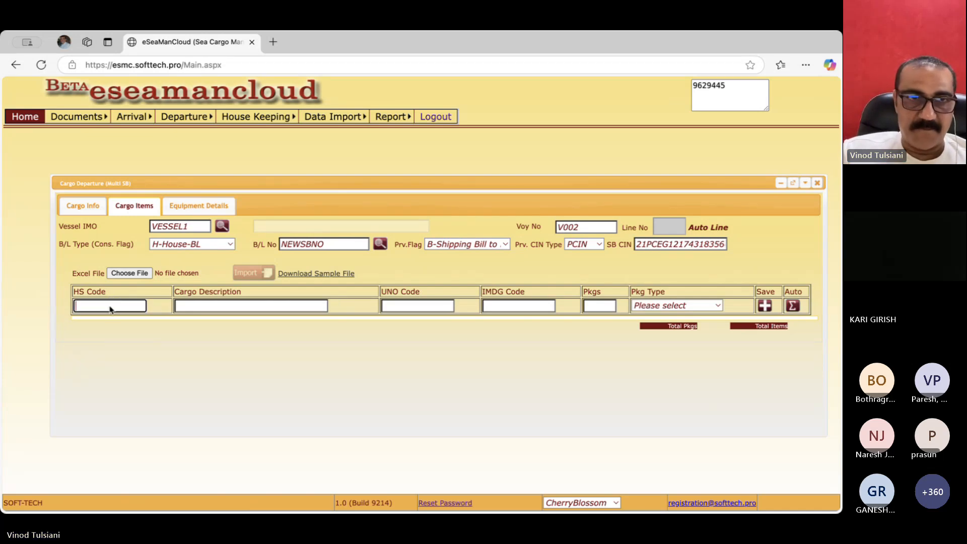
text(9992221)
key(Tab)
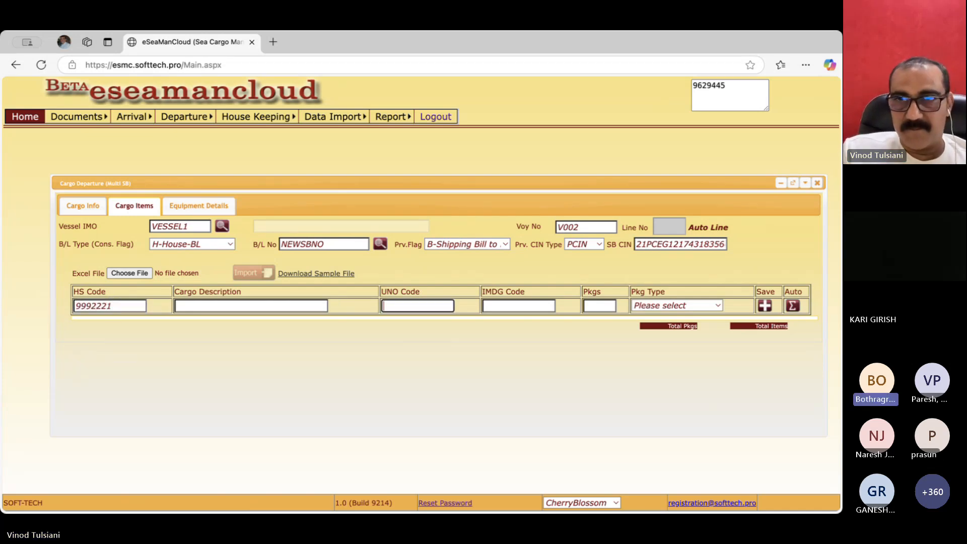
key(Tab)
click(792, 305)
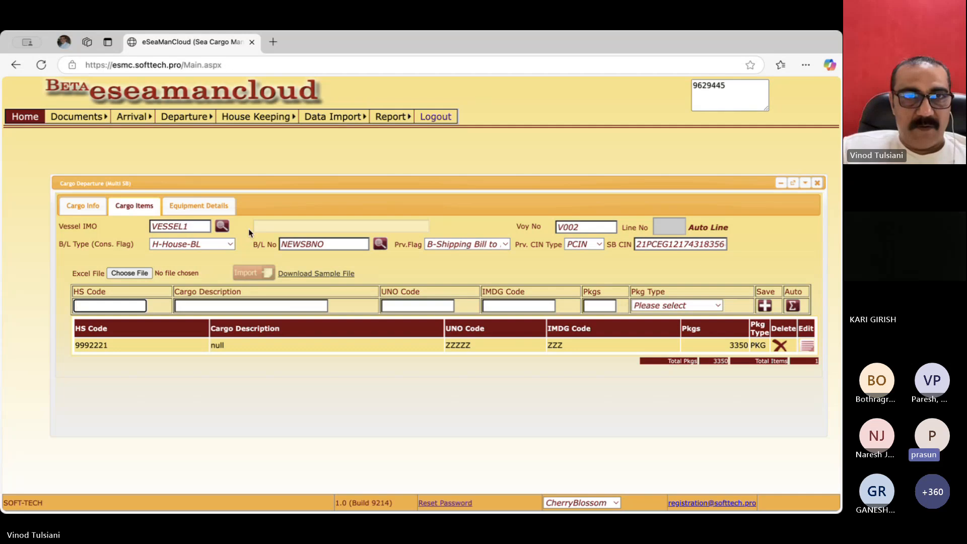
- Auto-fill an equipment row for NEWSBNO, then list the saved house BLs
click(204, 208)
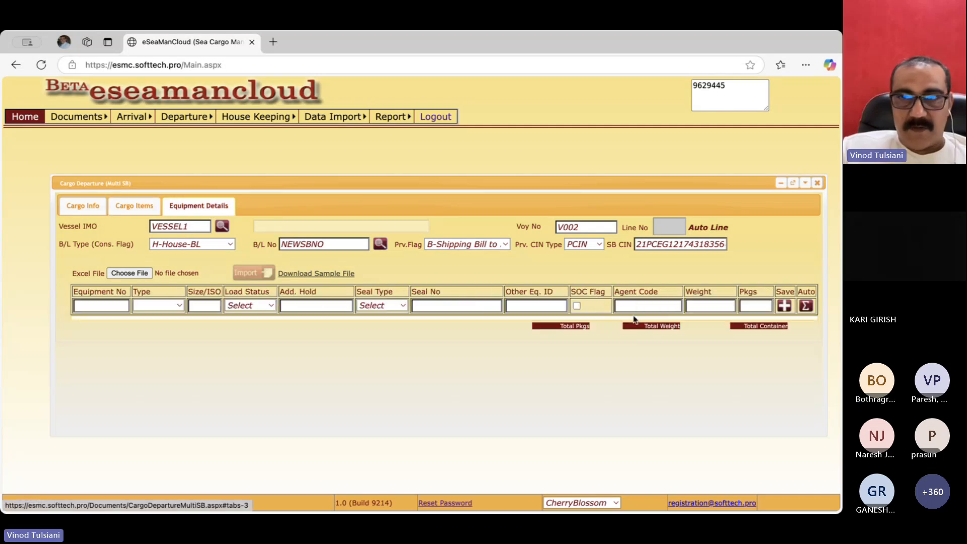
click(805, 307)
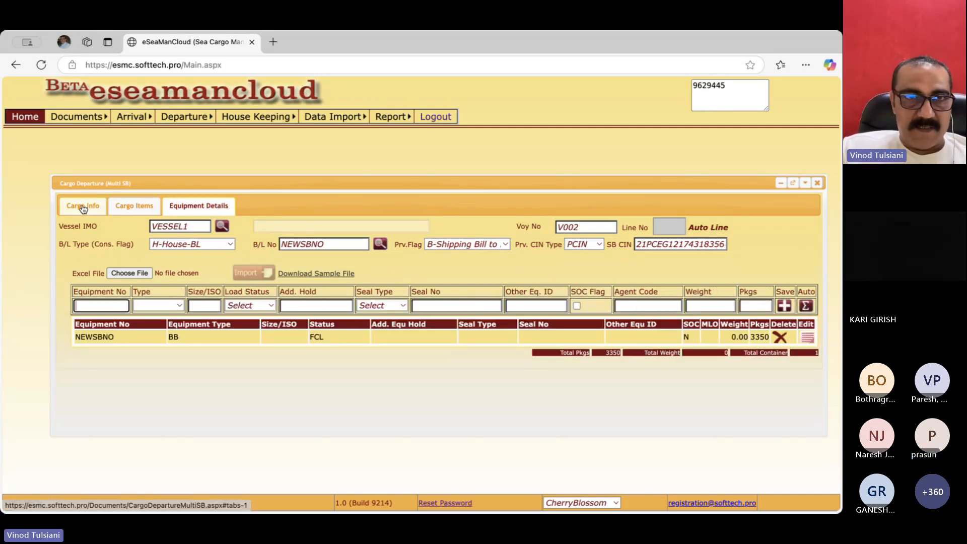
click(83, 208)
click(222, 226)
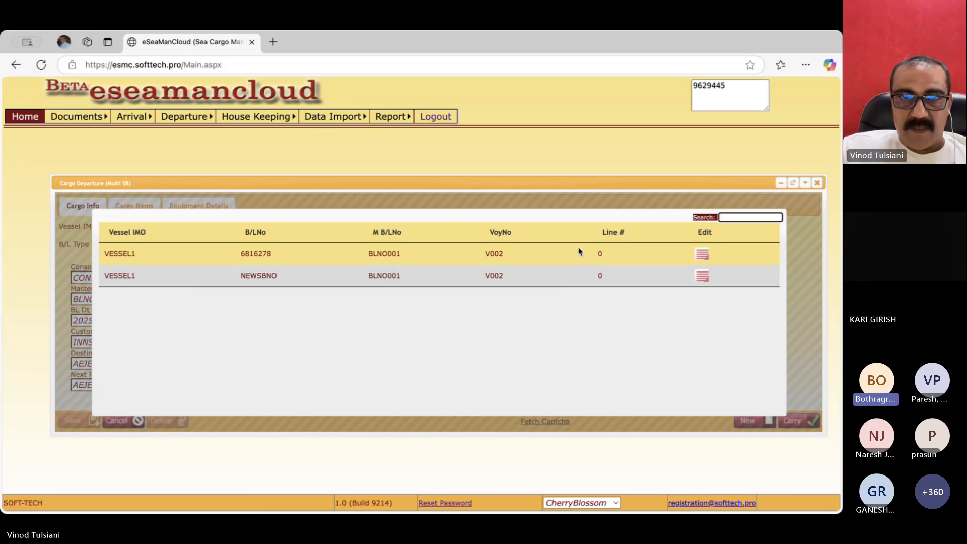
- Load house BL 6816278 and auto-generate a cargo item with HS code 991121212
click(702, 253)
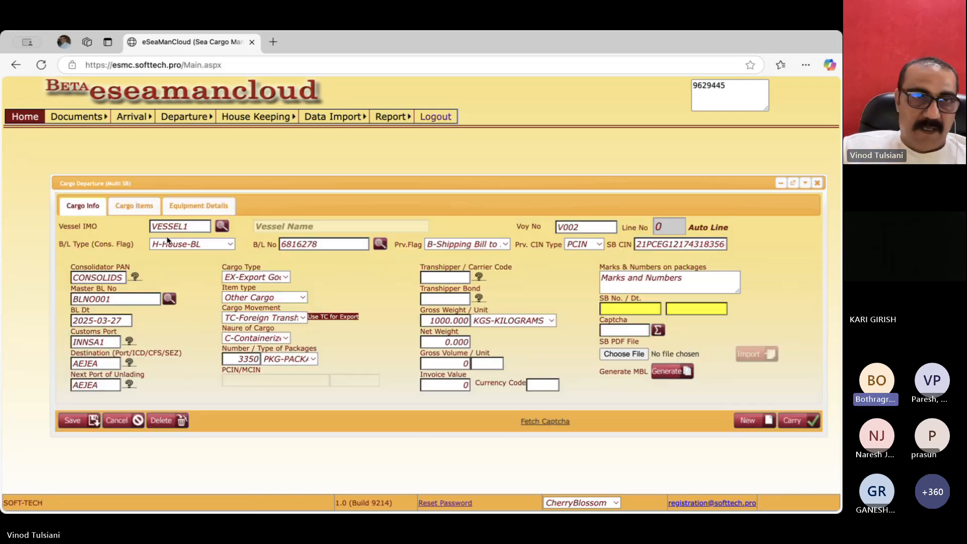
click(135, 208)
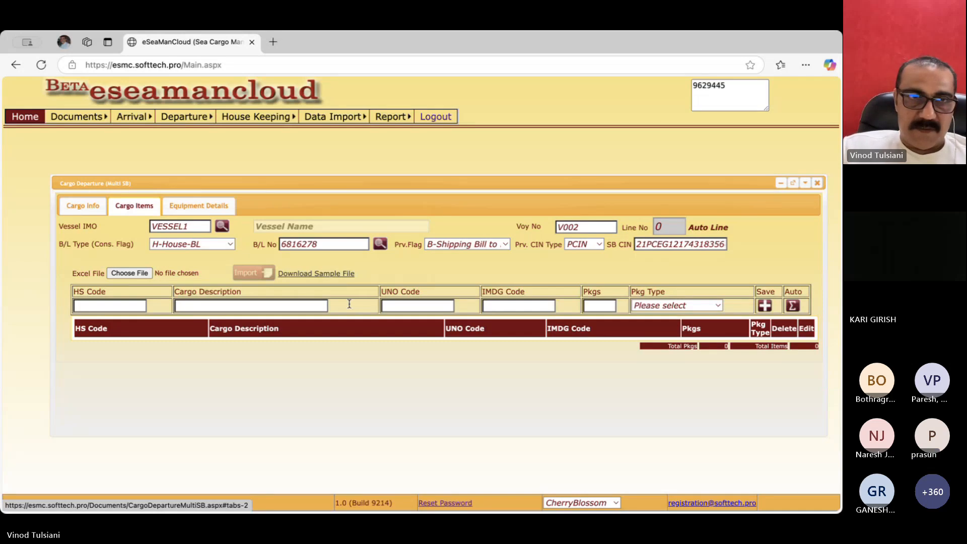
click(114, 304)
text(99)
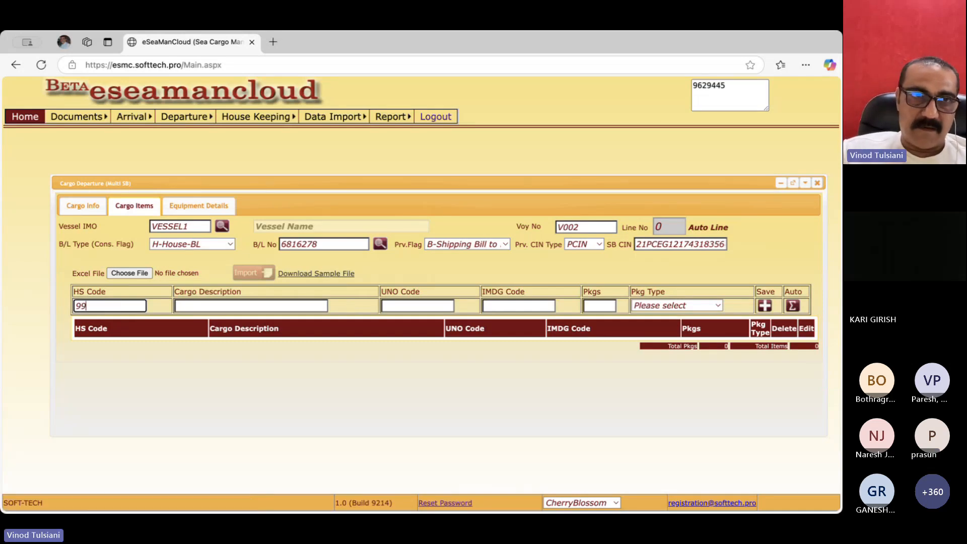
text(1121212)
key(Tab)
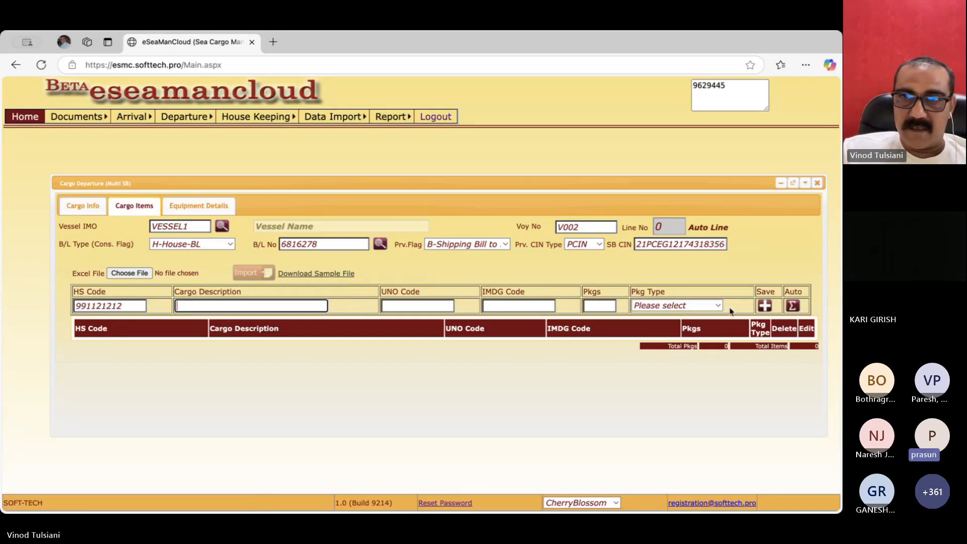
click(792, 305)
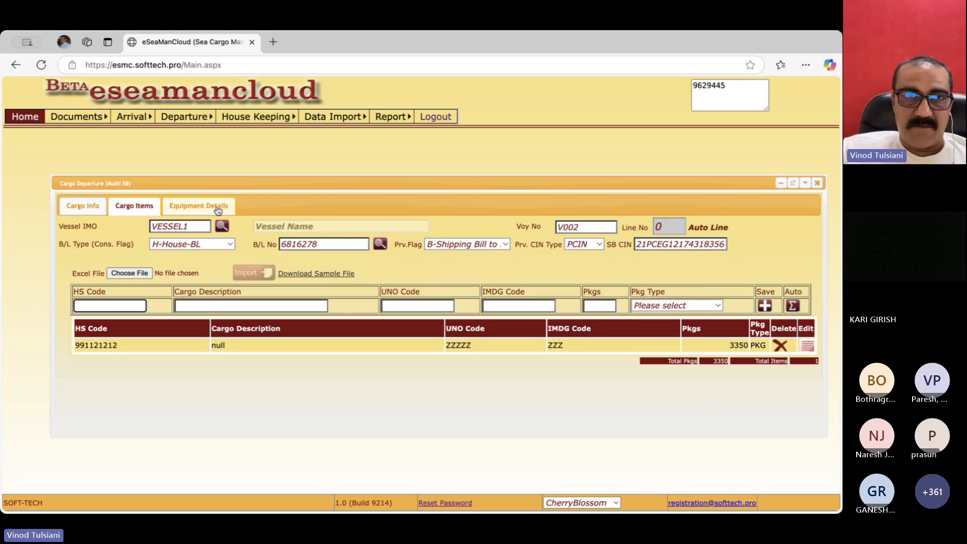
- Auto-fill an equipment row for 6816278 and return to Cargo Info
click(218, 209)
click(805, 305)
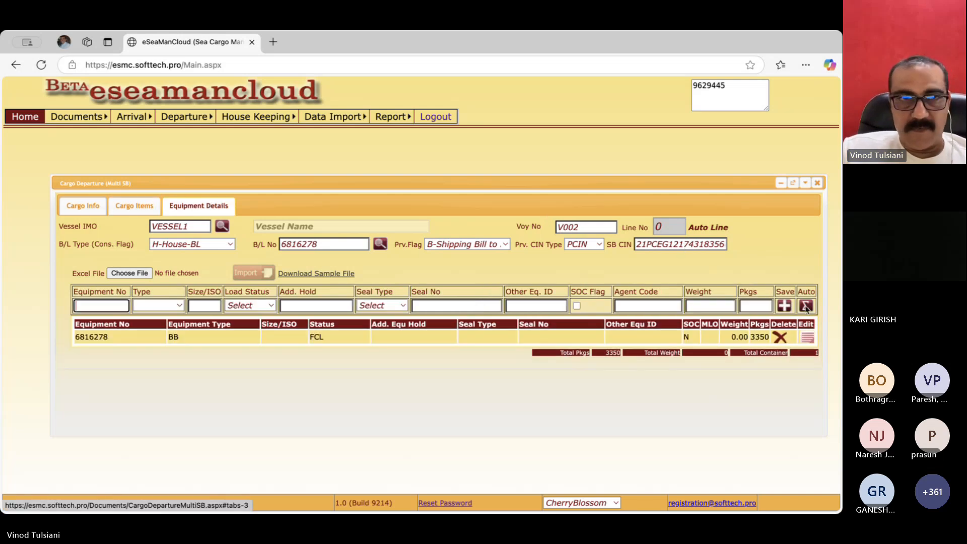
click(88, 210)
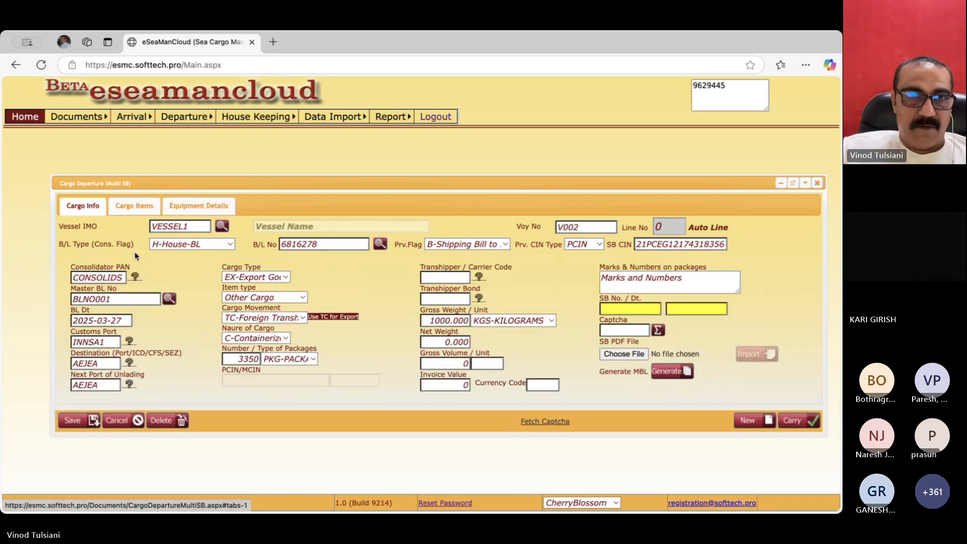
- Reopen 6816278 from the saved house BL list and check its master BL BLNO001
click(171, 300)
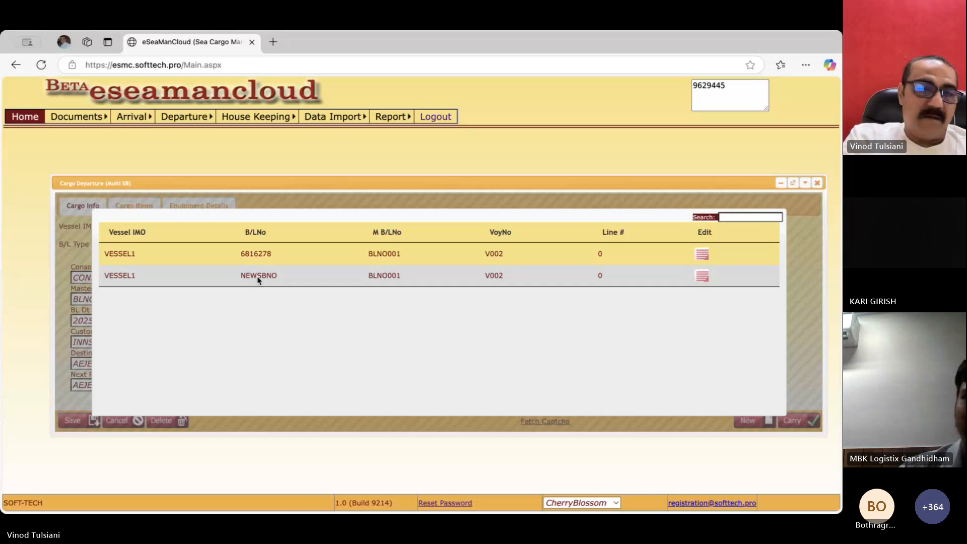
double_click(392, 254)
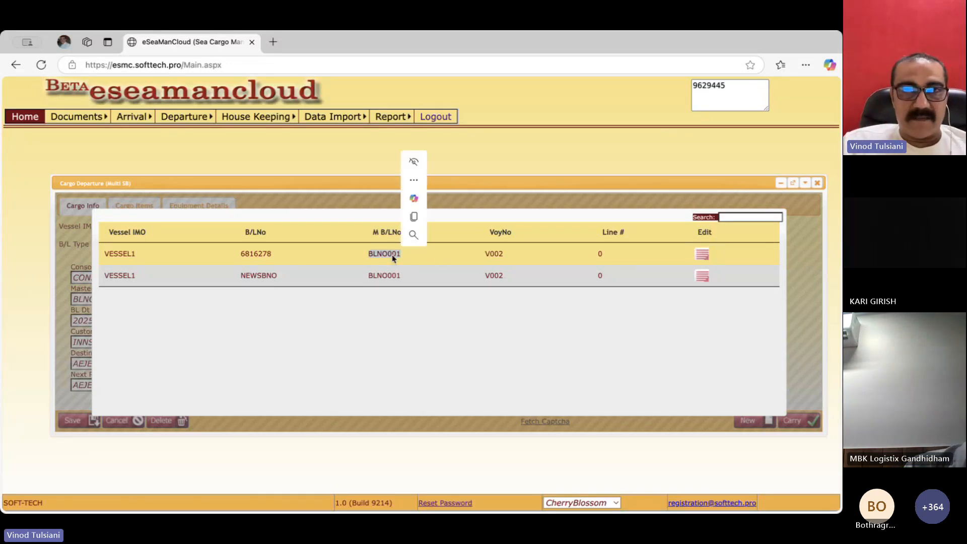
click(703, 258)
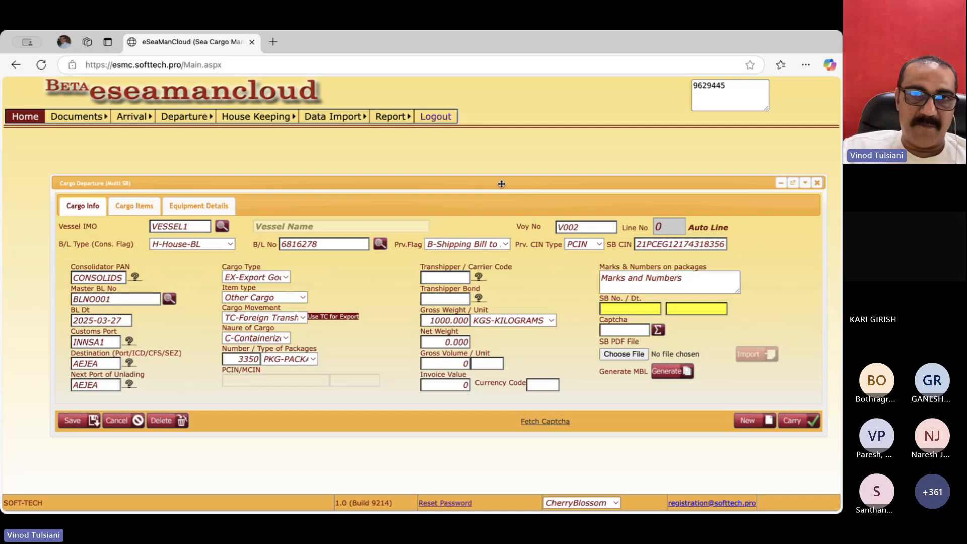
drag(518, 188, 422, 182)
drag(109, 294, 39, 296)
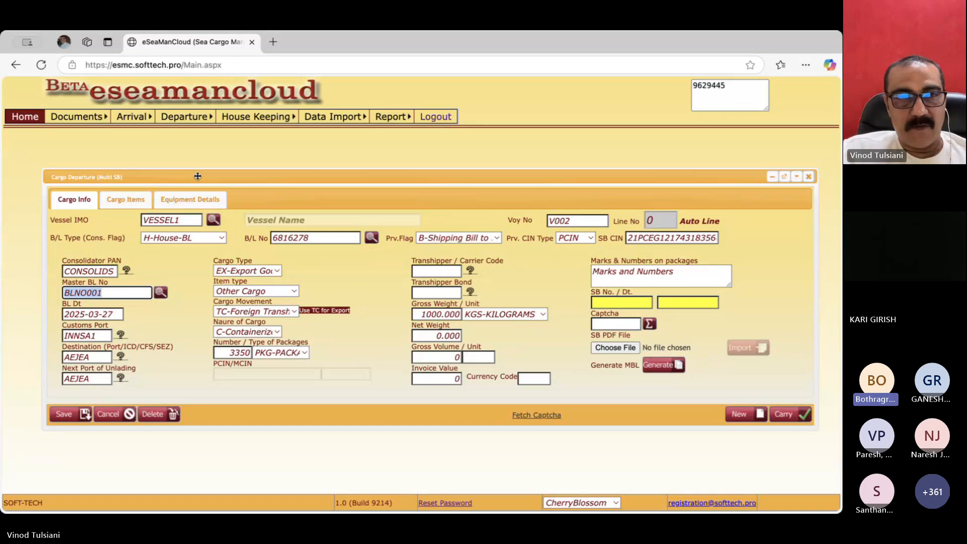
drag(197, 176, 197, 169)
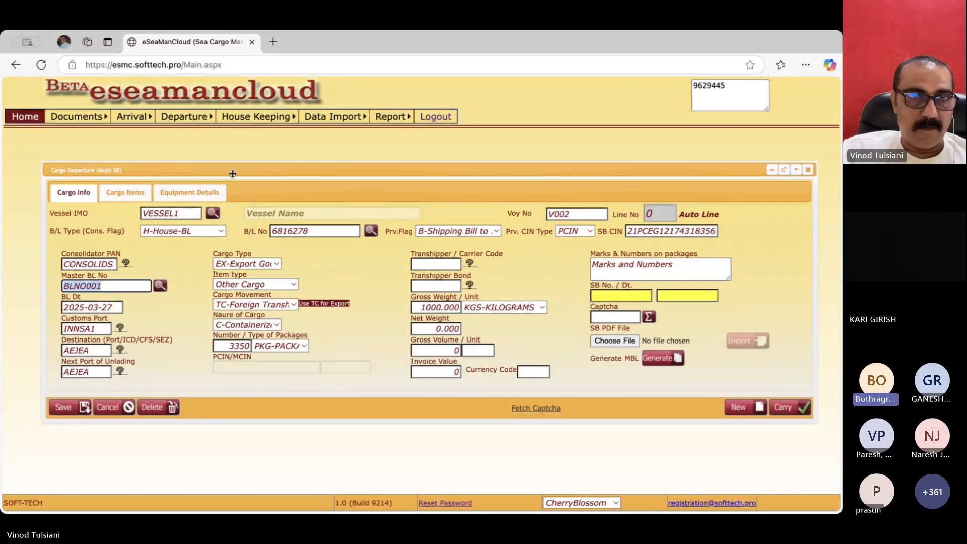
drag(232, 173, 236, 188)
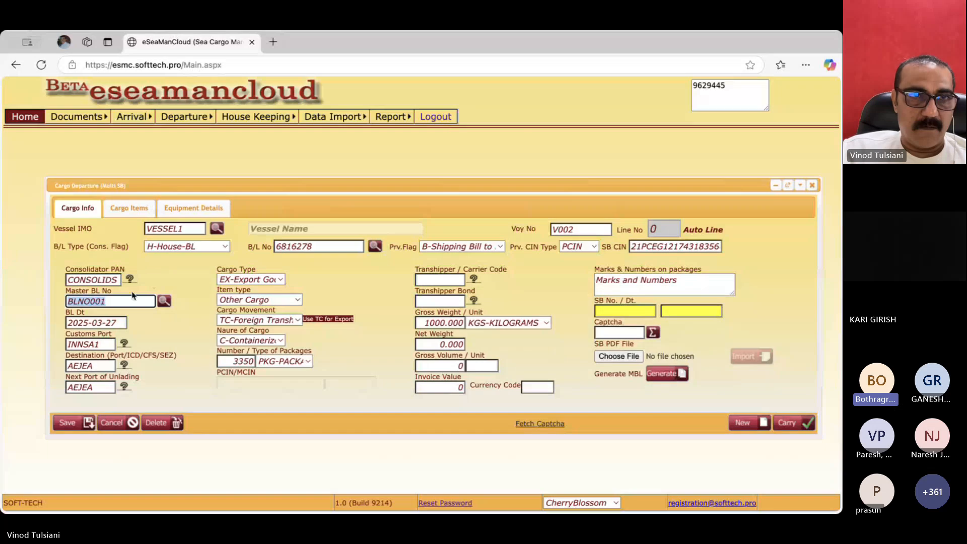
double_click(116, 301)
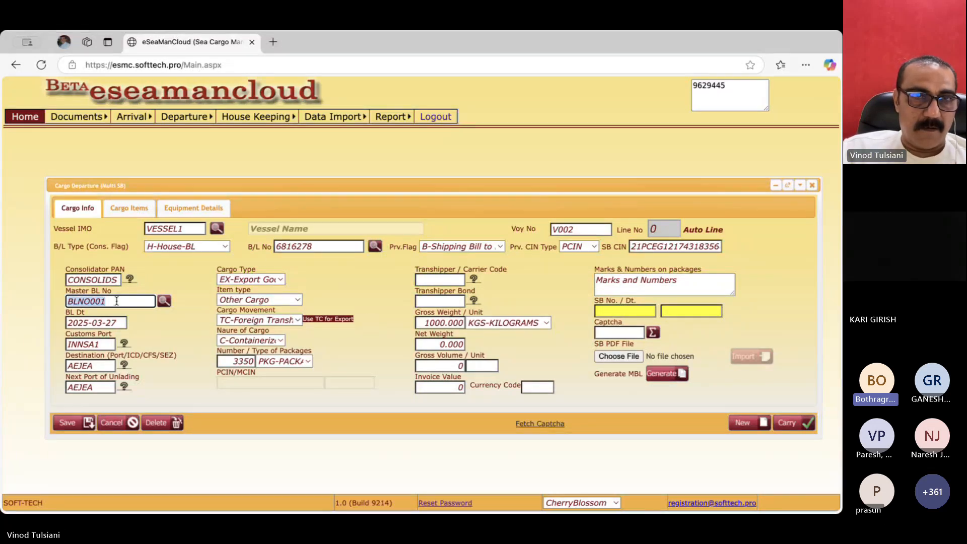
- Compare the house BL number 6816278 against master BL number BLNO001
click(322, 246)
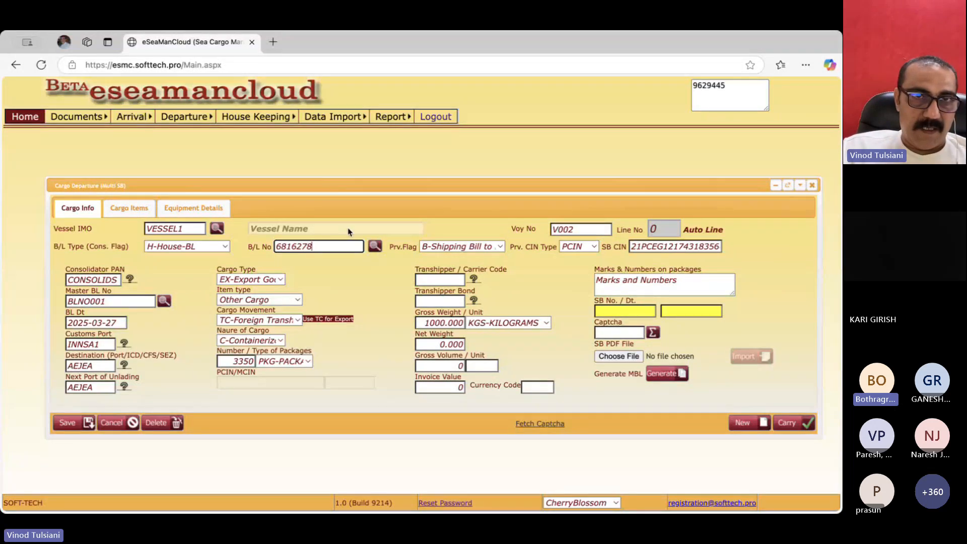
drag(314, 246, 262, 250)
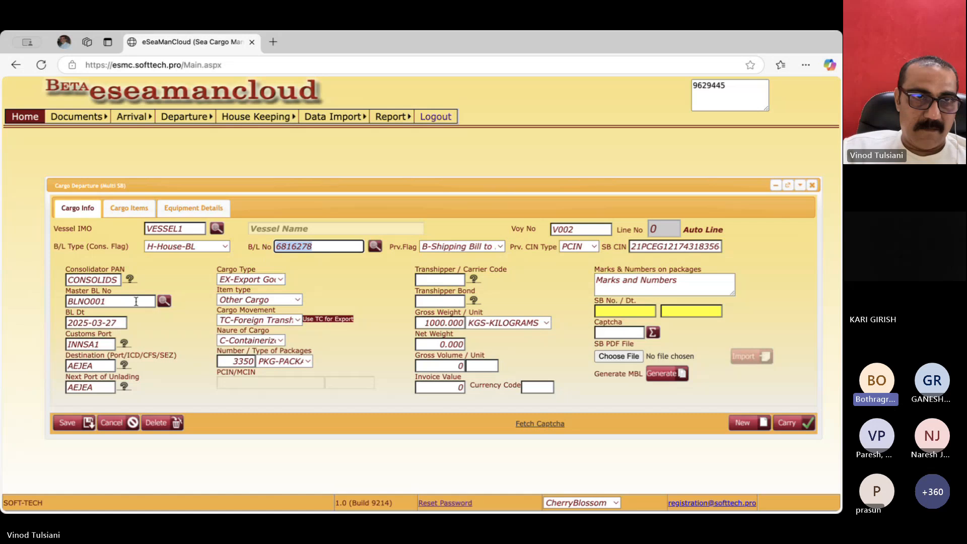
drag(116, 301, 9, 296)
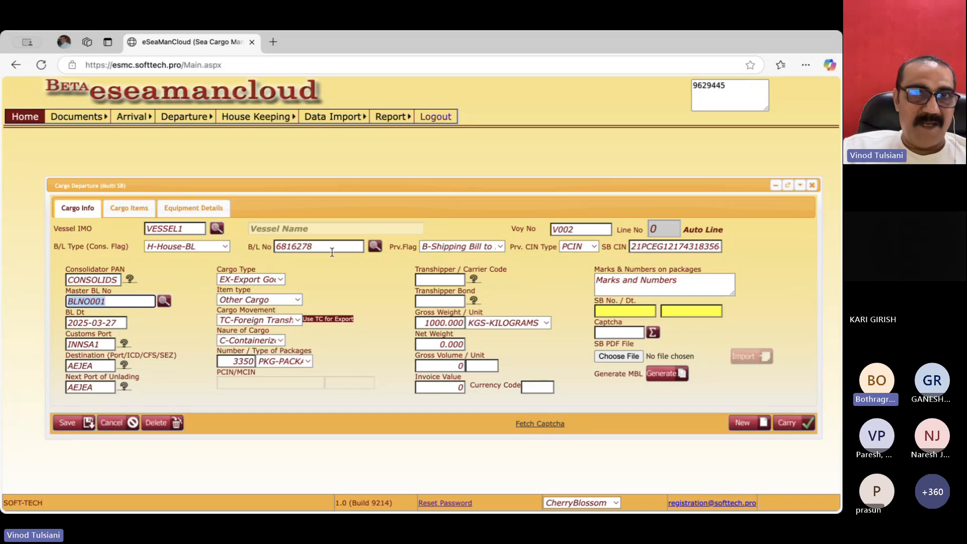
drag(314, 246, 272, 242)
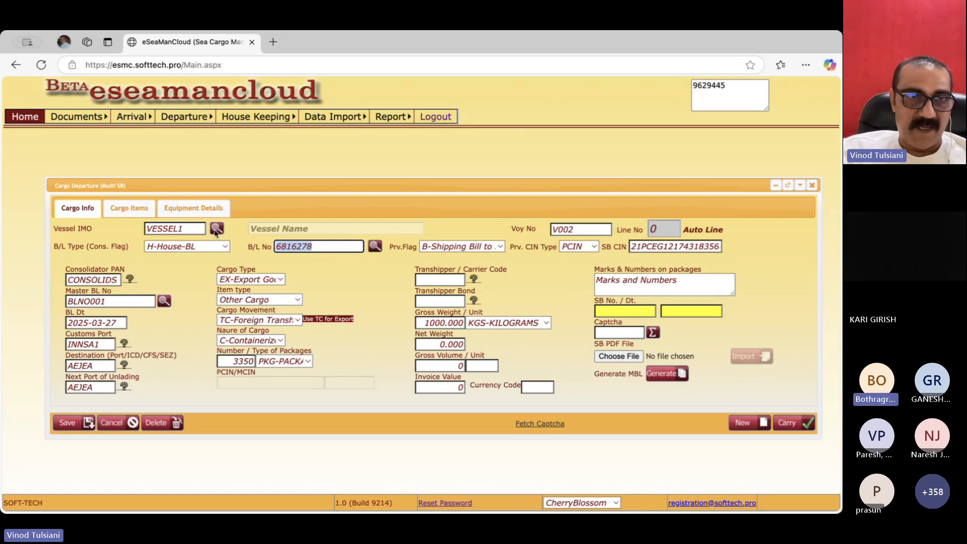
click(124, 302)
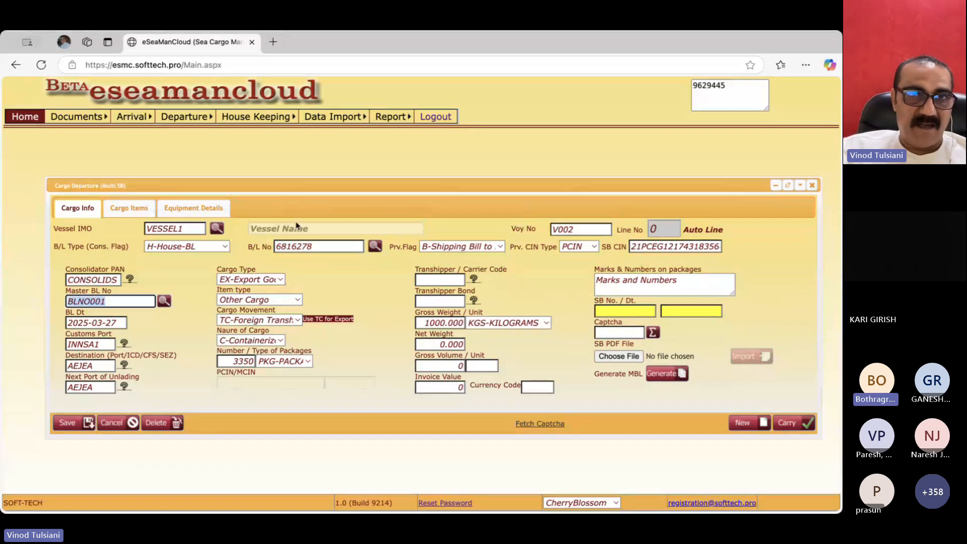
click(317, 246)
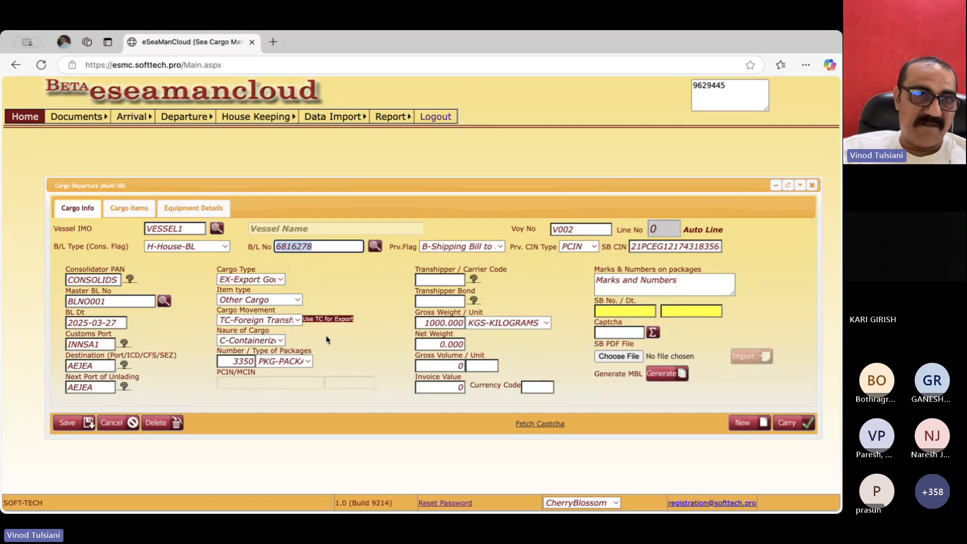
drag(110, 302, 53, 296)
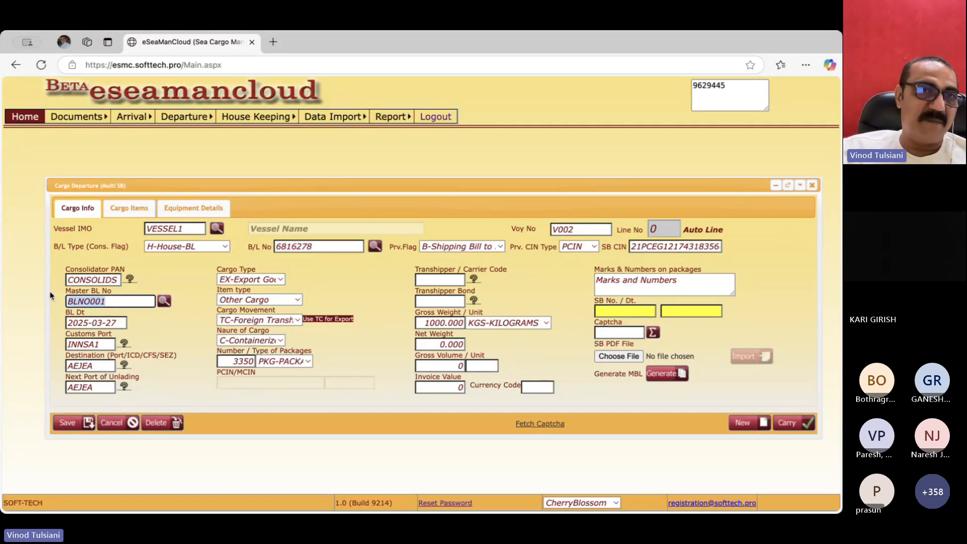
- After a duplicate-key error on Generate MBL, change the master BL number and save
click(663, 373)
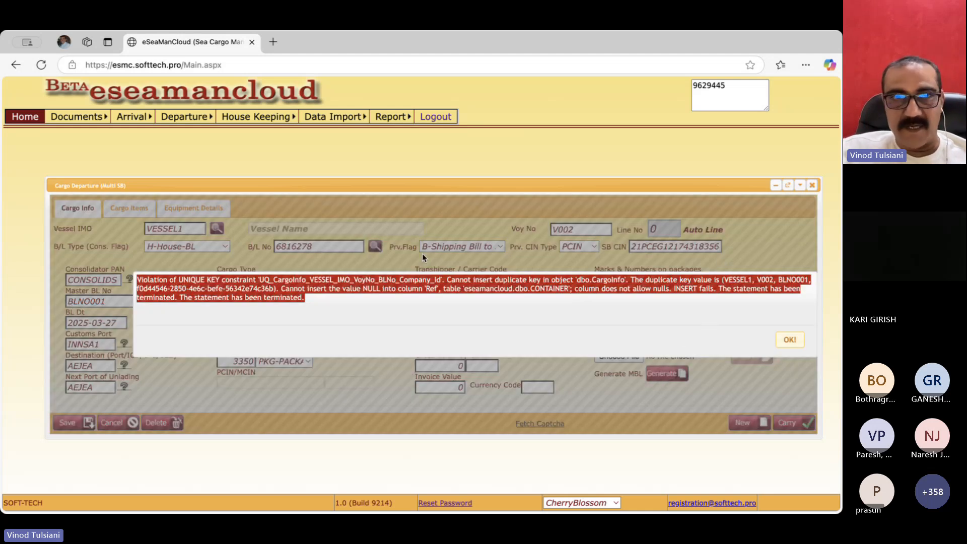
key(Escape)
drag(410, 186, 410, 257)
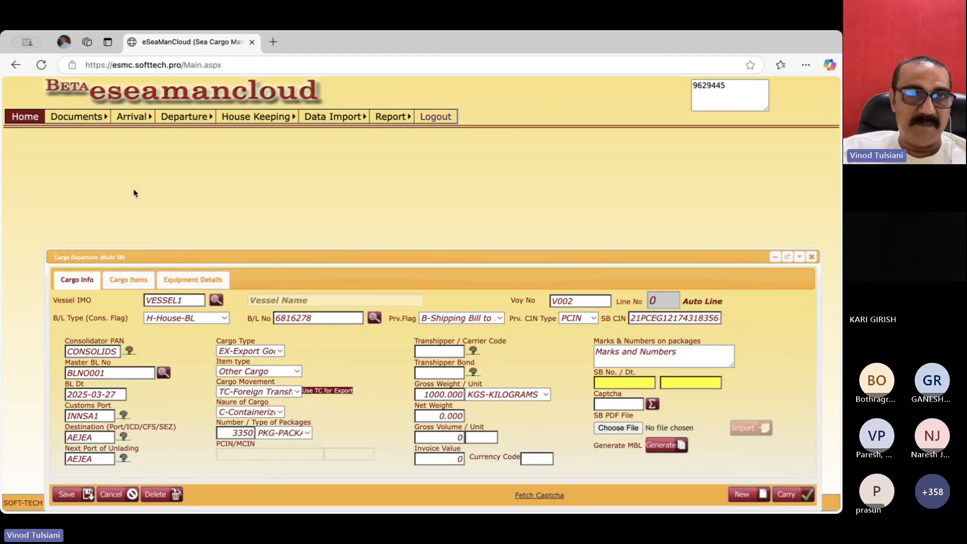
click(120, 369)
key(BackSpace)
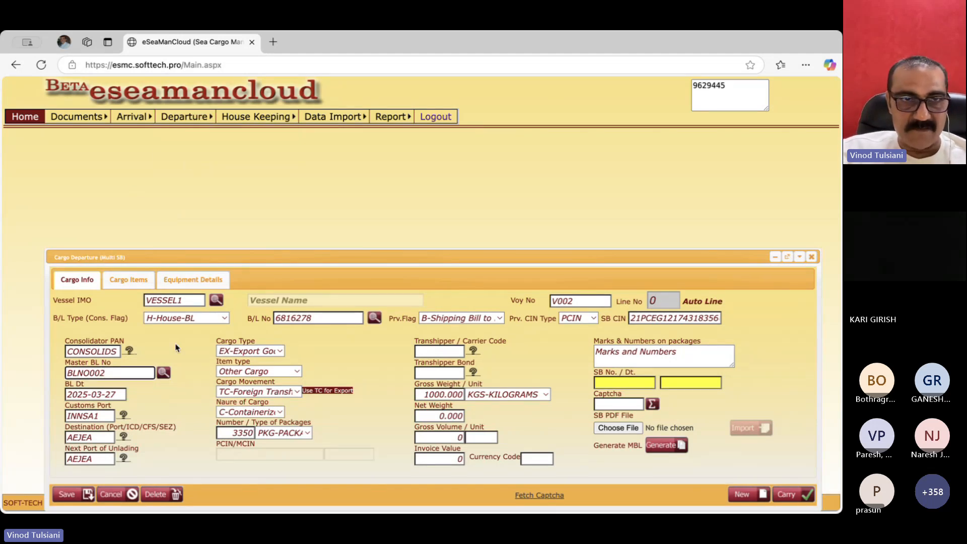
click(74, 497)
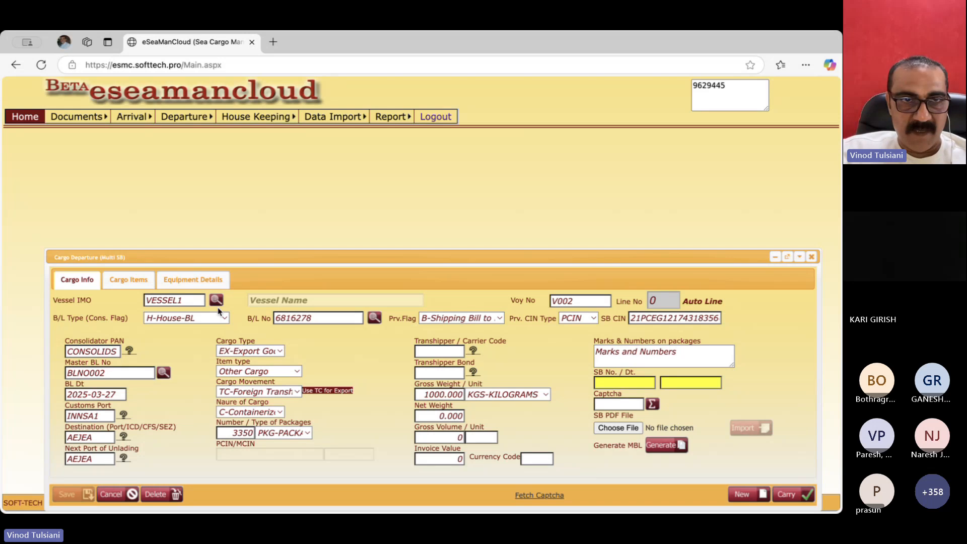
- Load house BL NEWSBNO from the list and save it under master BLNO002
click(216, 300)
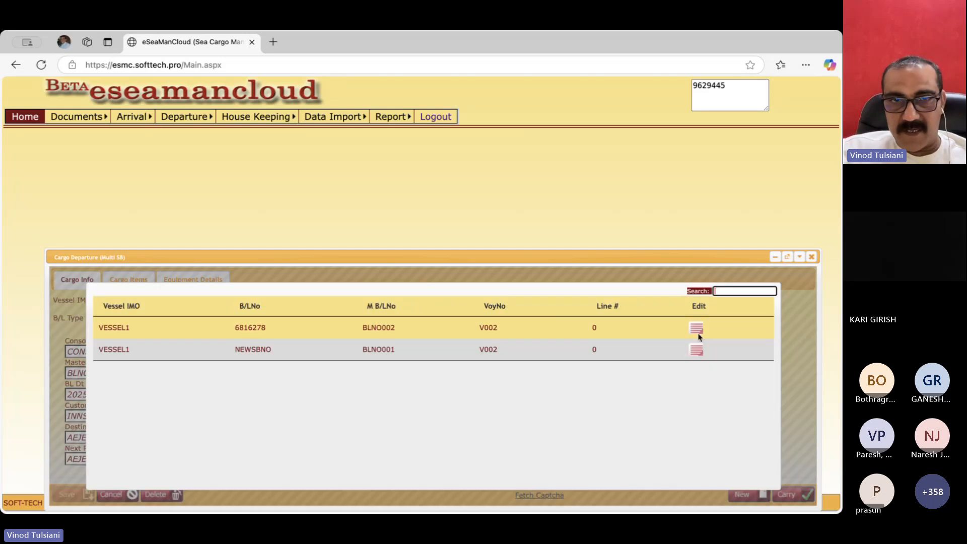
click(697, 348)
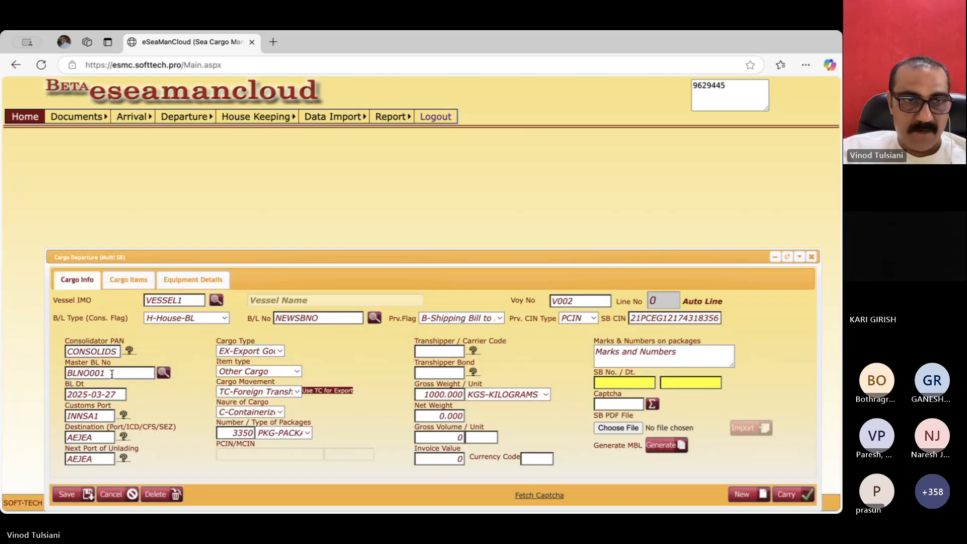
key(Tab)
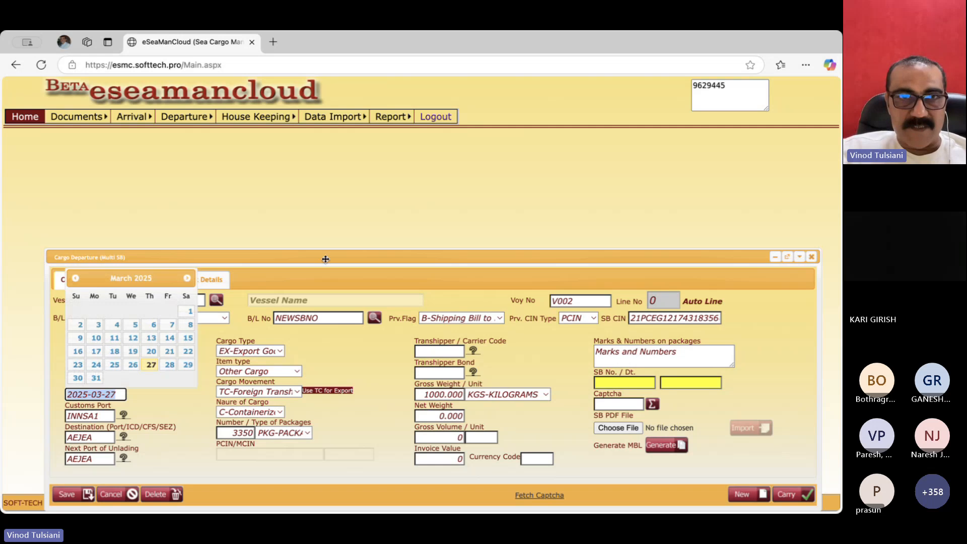
key(Tab)
drag(326, 256, 326, 187)
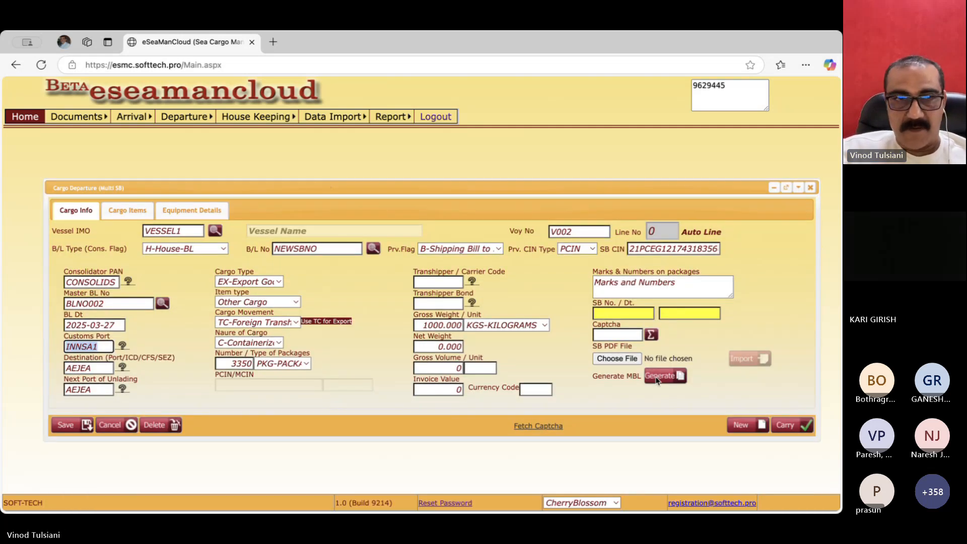
click(70, 429)
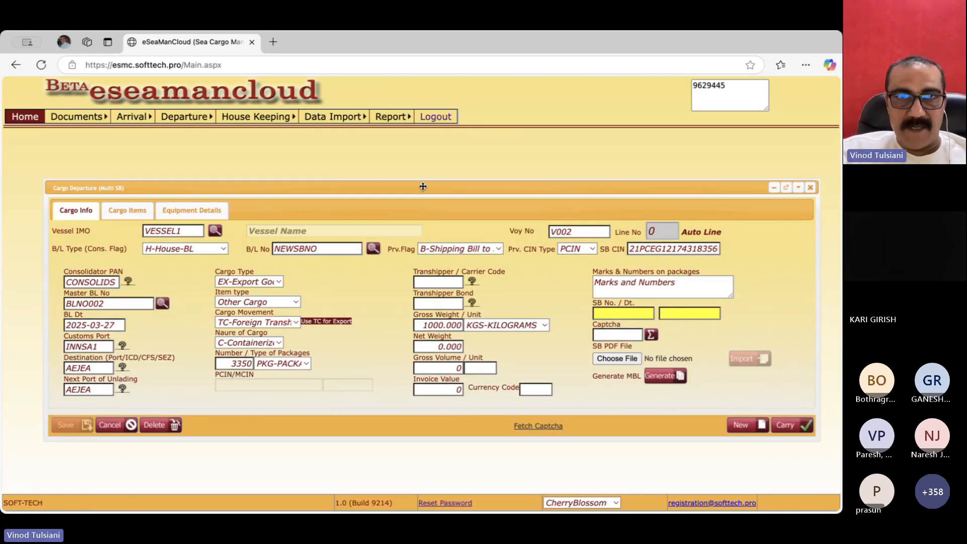
- Generate the master BL from the house BL details, acknowledge, and close the multi-SB form
drag(422, 188, 408, 199)
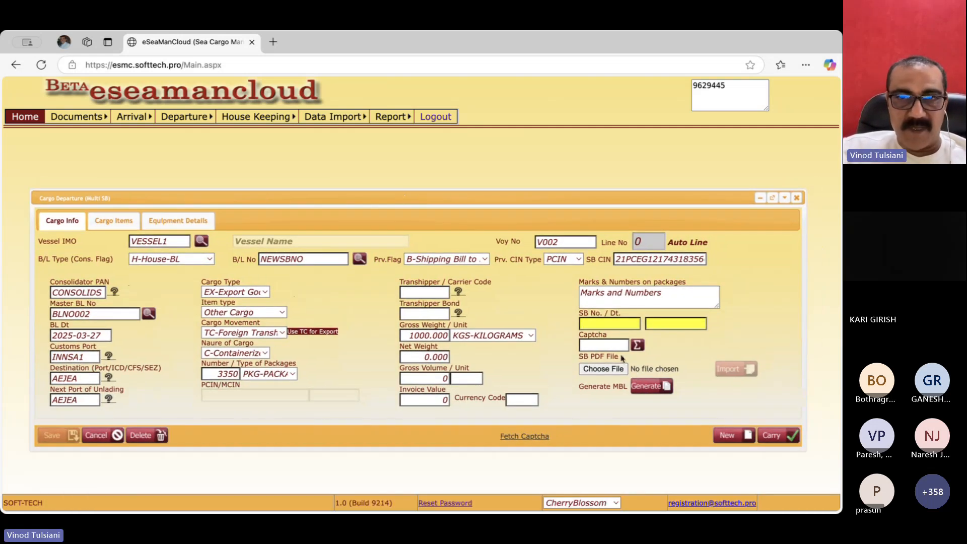
click(648, 387)
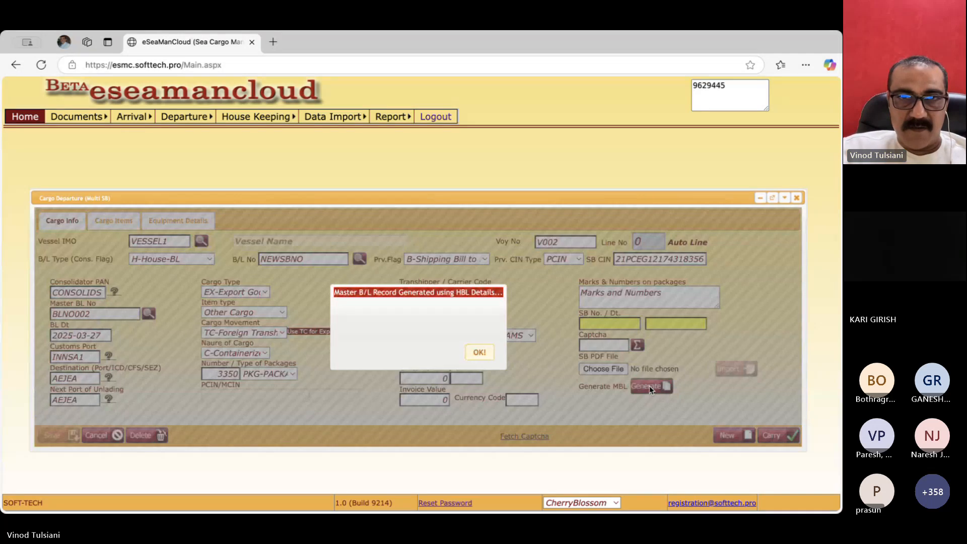
click(478, 353)
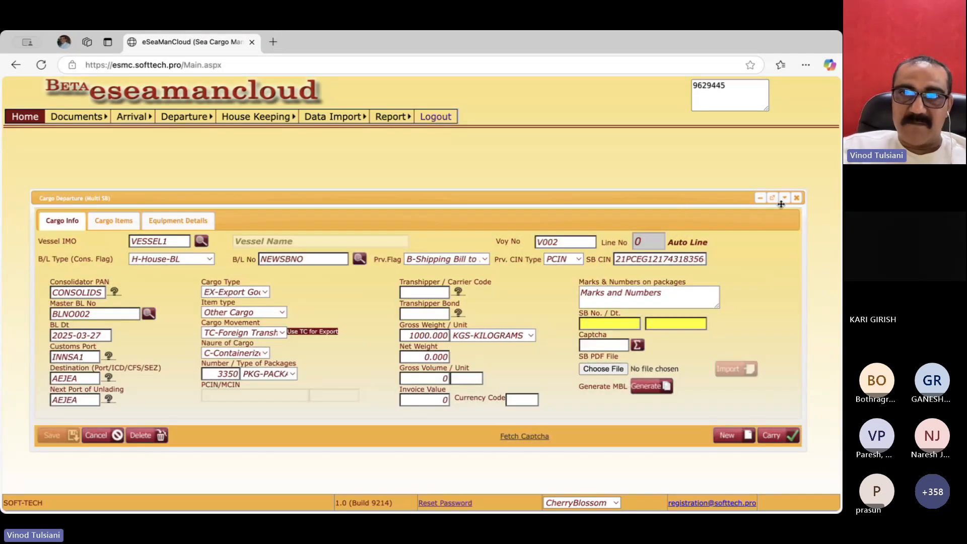
click(796, 197)
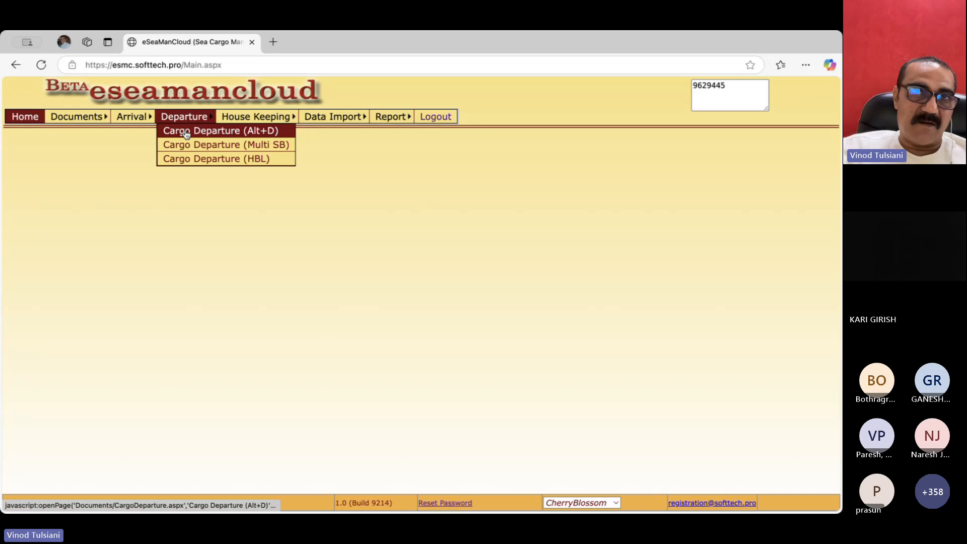
- Load master BL BLNO002 for VESSEL1 in the main Cargo Departure form
click(187, 132)
click(203, 180)
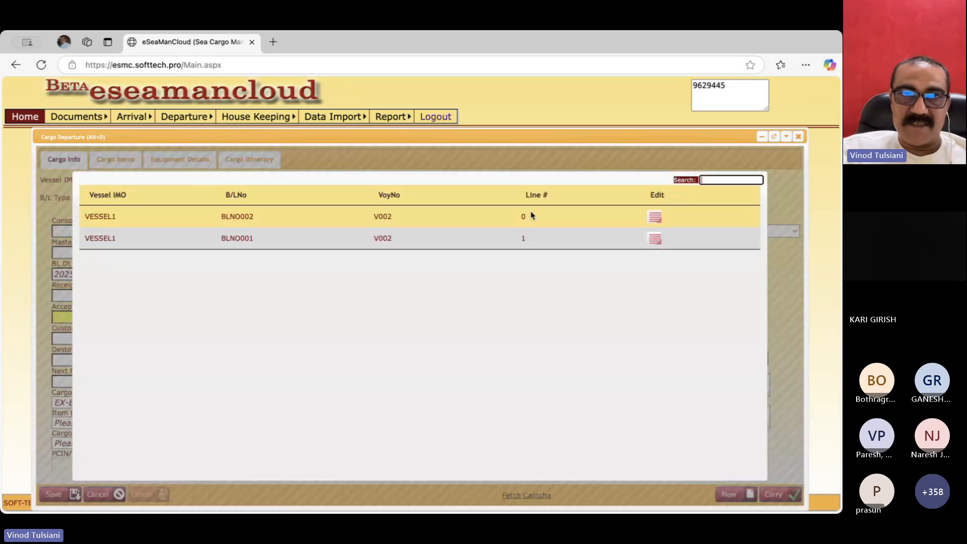
click(654, 217)
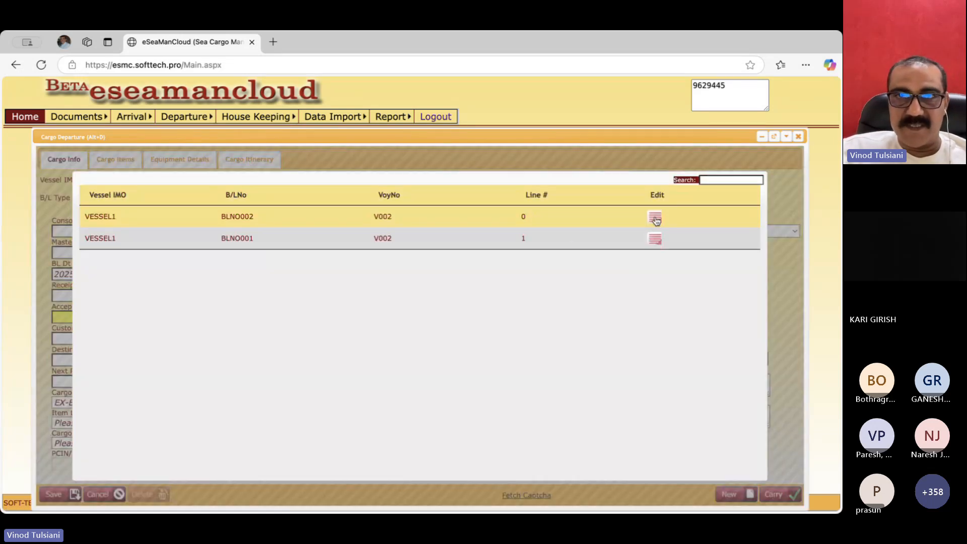
drag(569, 140, 573, 131)
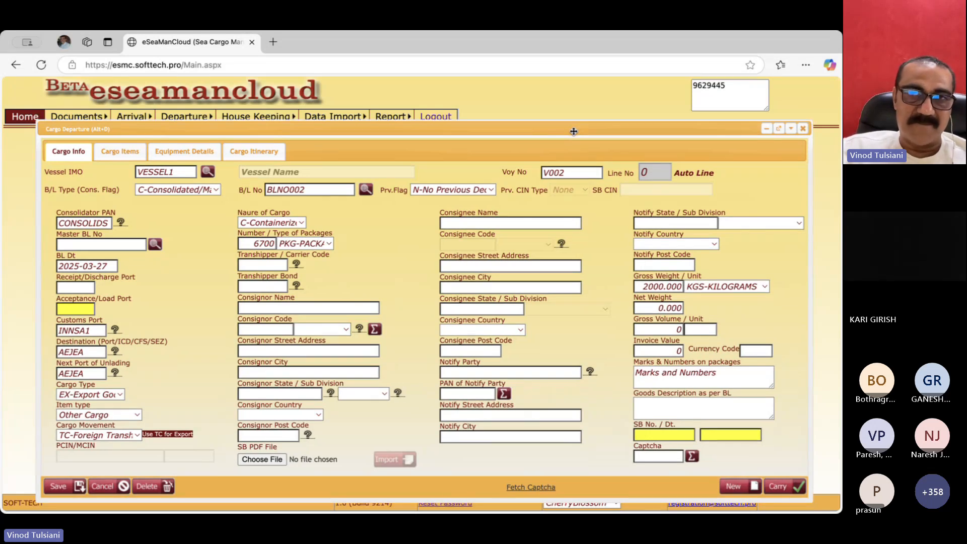
- Check BLNO002's 2000 KGS gross weight, 6700 packages and C-Consolidated/Master-BL type
drag(643, 285, 685, 291)
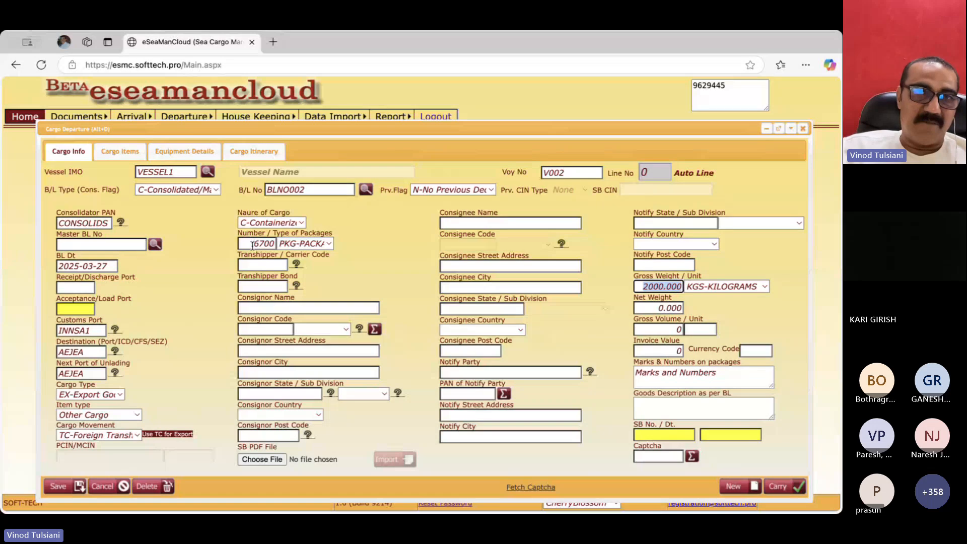
drag(251, 241, 277, 244)
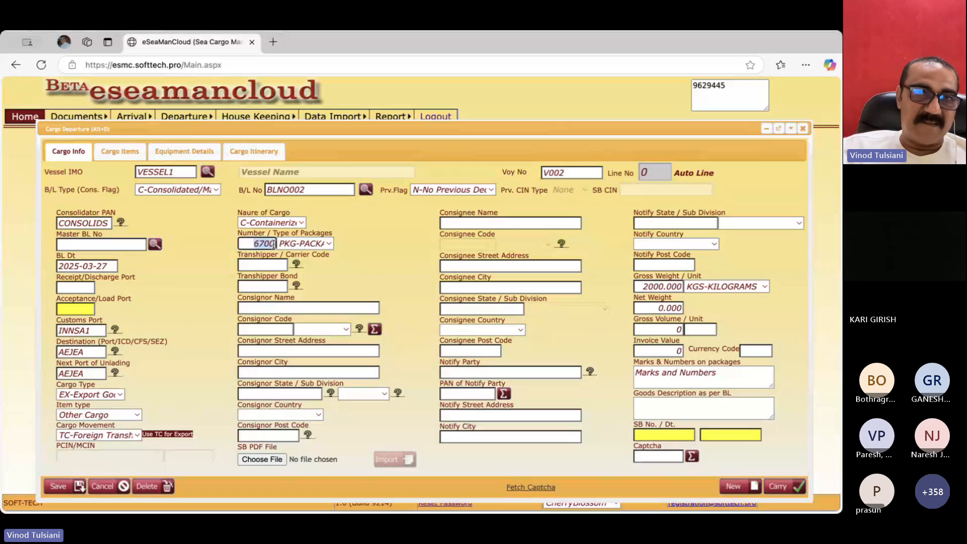
click(398, 250)
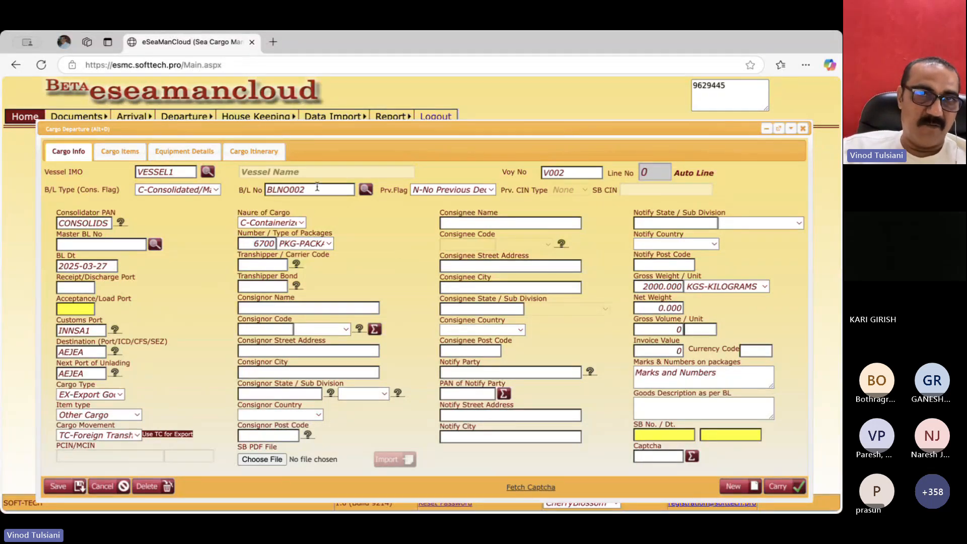
click(215, 190)
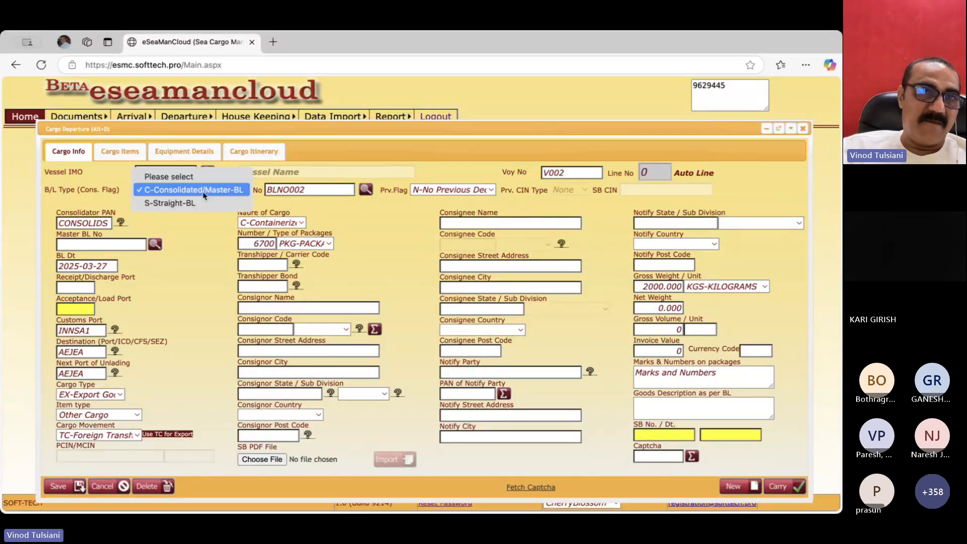
click(205, 193)
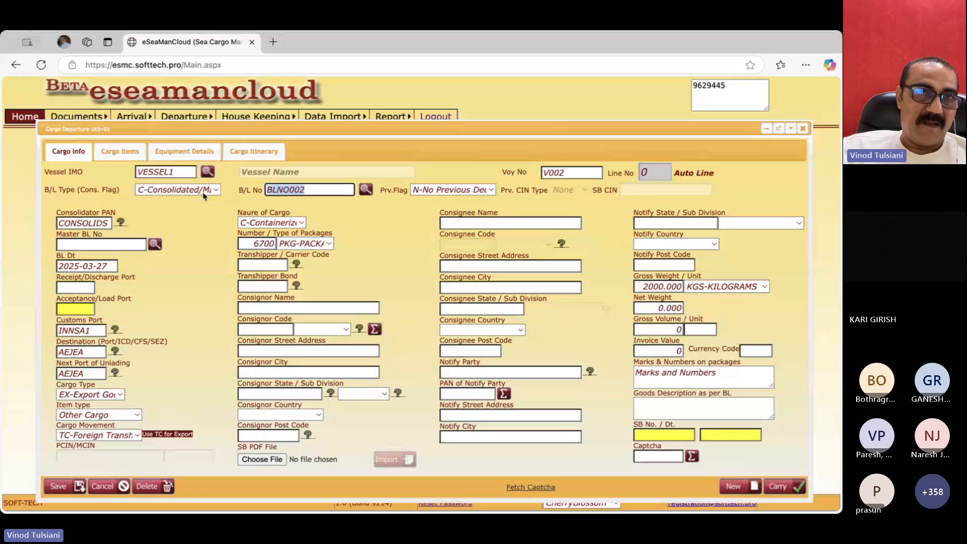
click(205, 194)
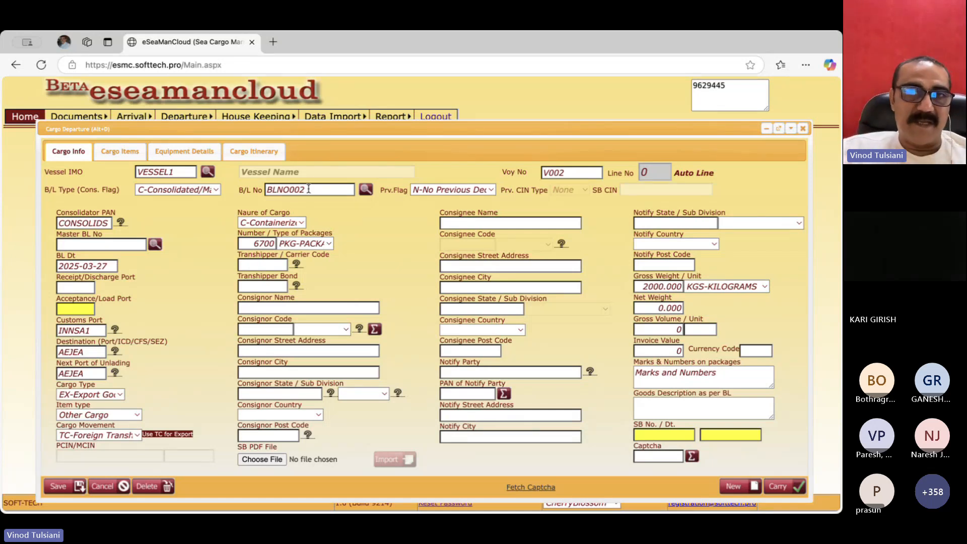
drag(307, 189, 256, 183)
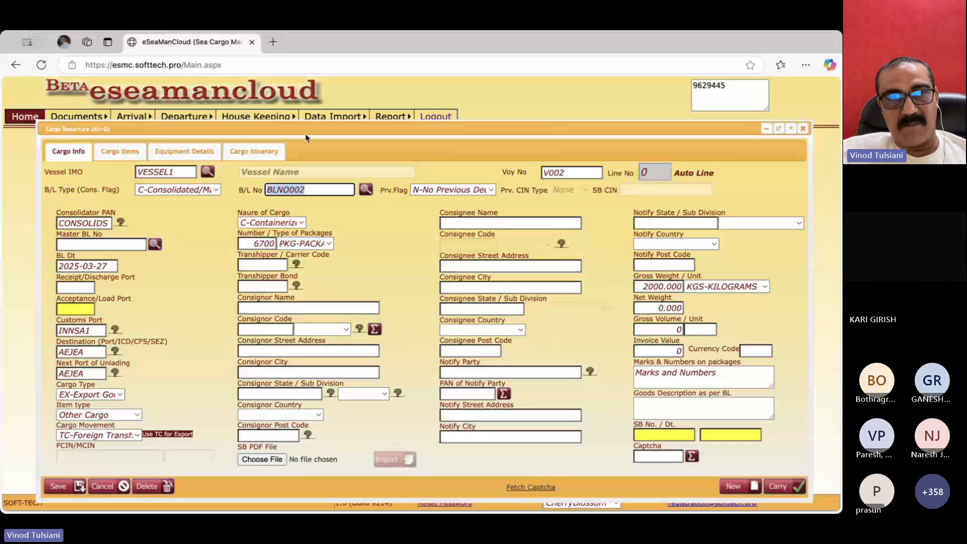
drag(306, 131, 308, 121)
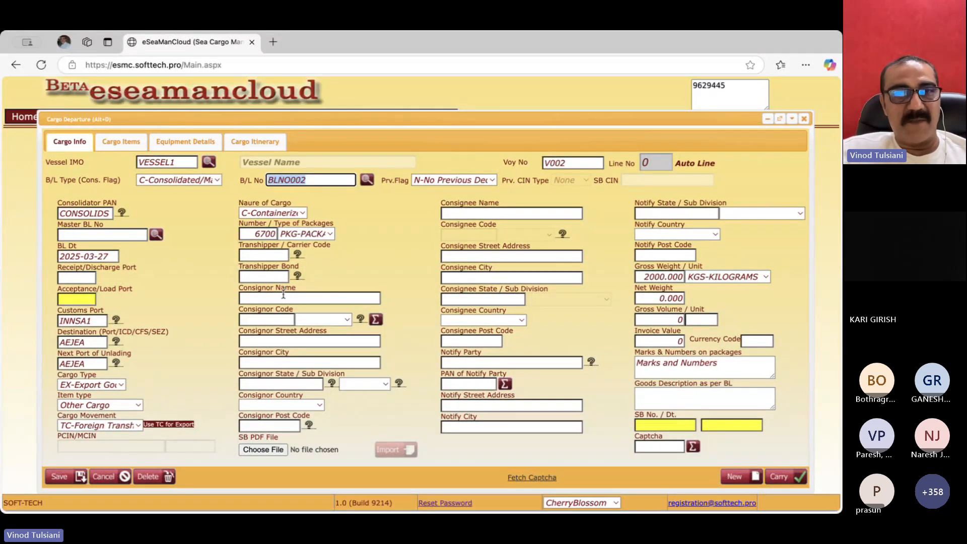
- Enter consignor name CONSIGNOR with its IEC-type consignor code
click(282, 297)
text(CON)
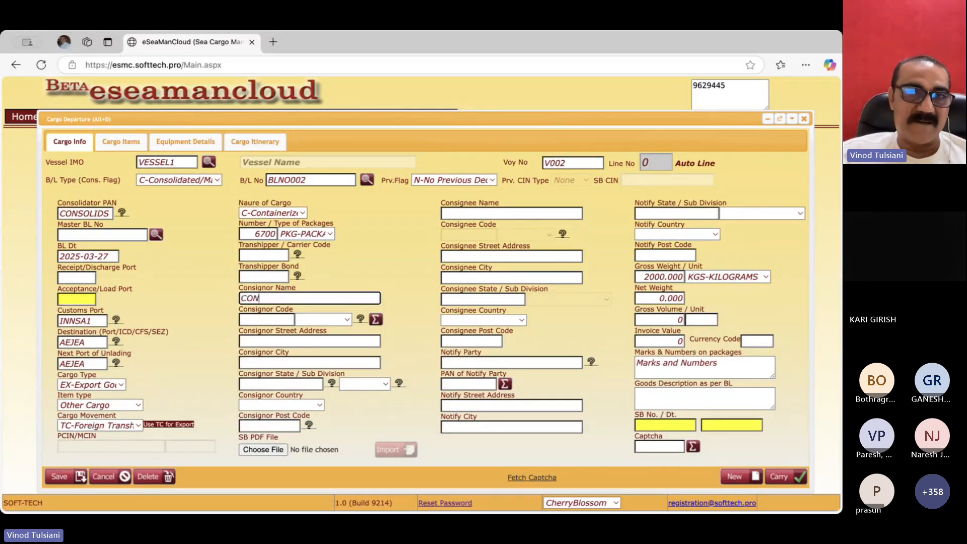
text(SIGNOR)
key(ctrl+a)
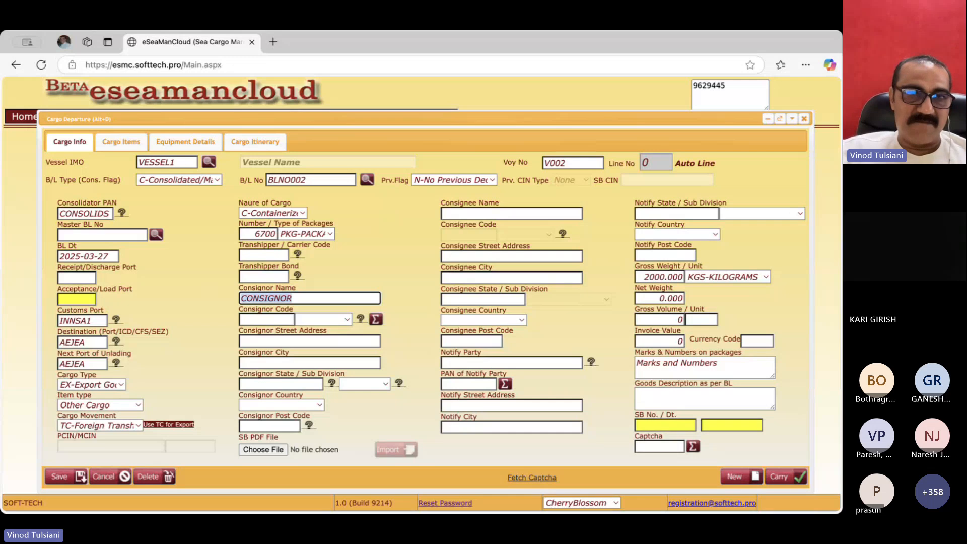
key(Tab)
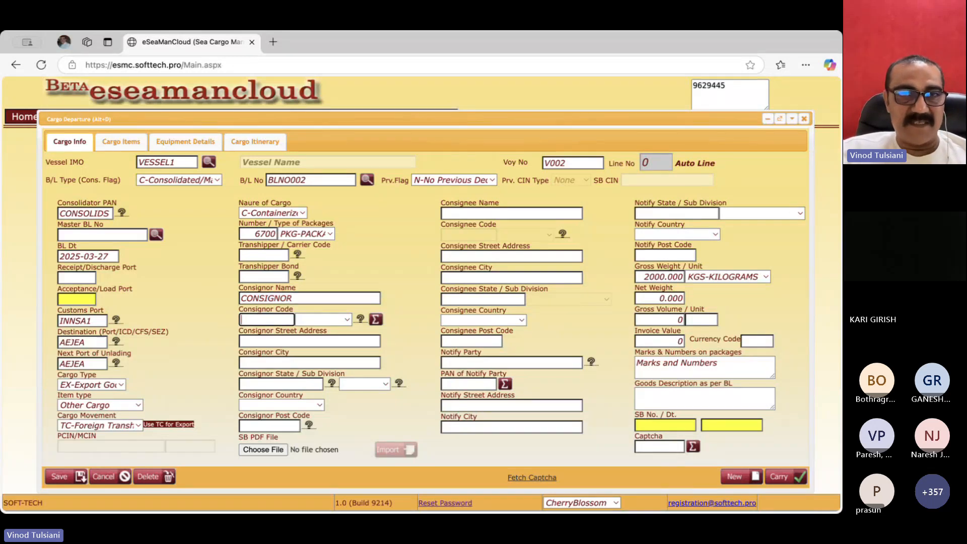
text(009990)
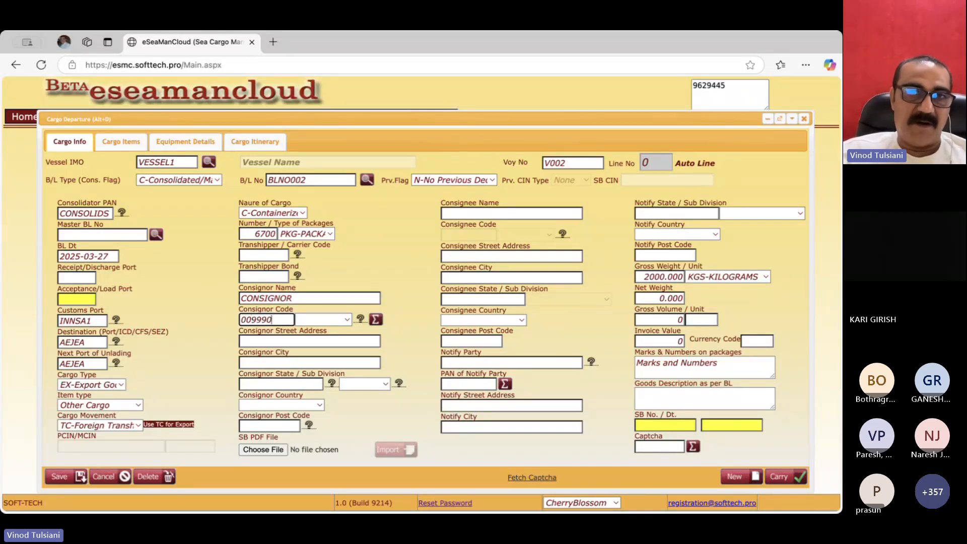
text(0212)
key(Tab)
key(Down)
key(Down)
key(Down)
key(Down)
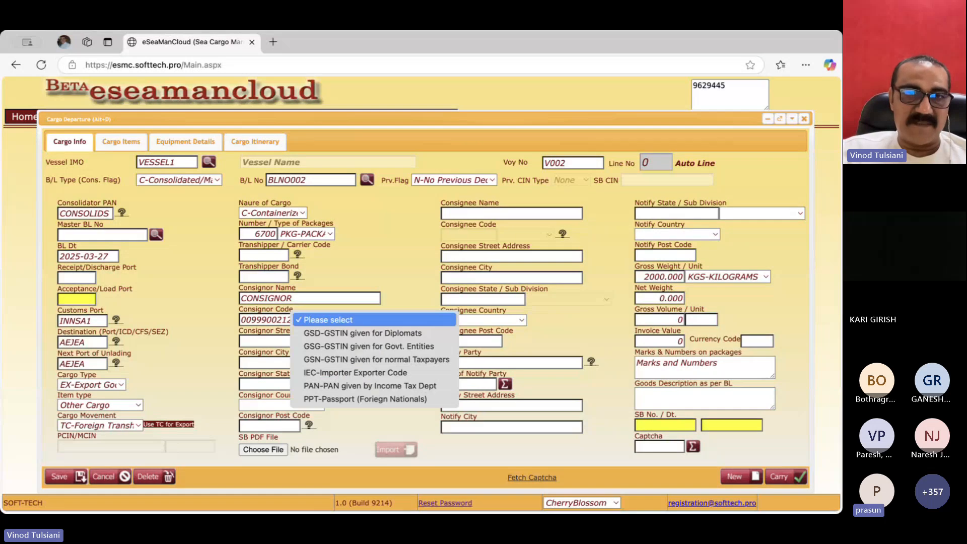
key(Up)
key(Down)
key(Down)
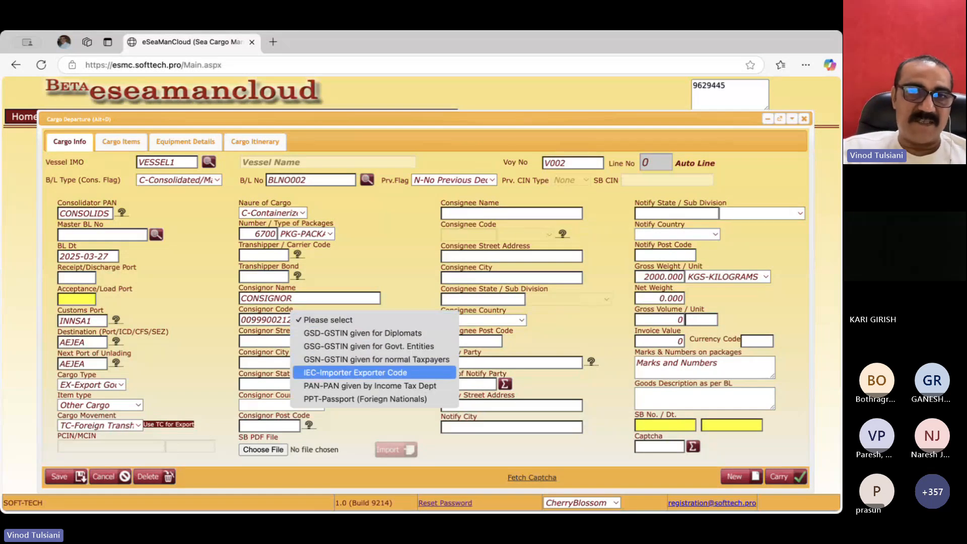
key(Tab)
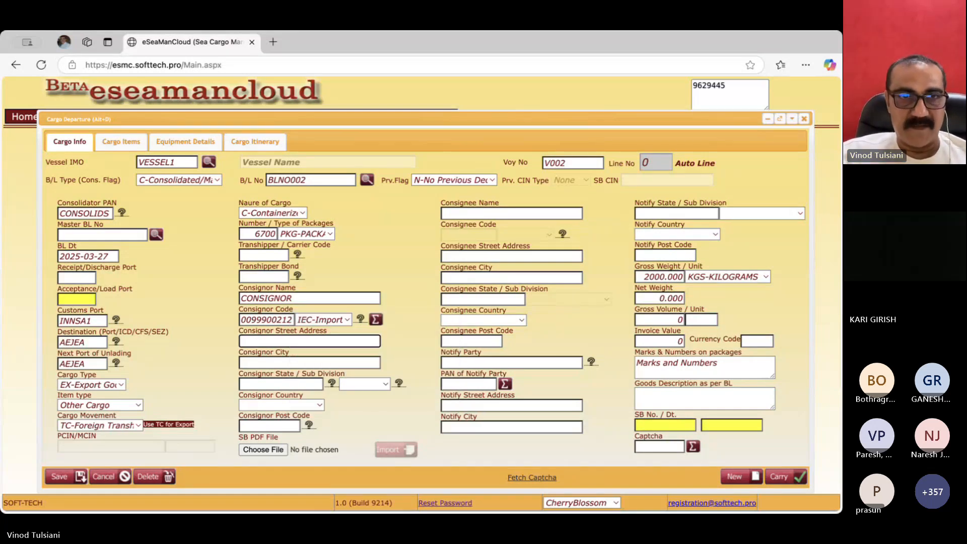
- Fill consignor Street Address, city 'Consignore City' and country IN-INDIA
text(Street A)
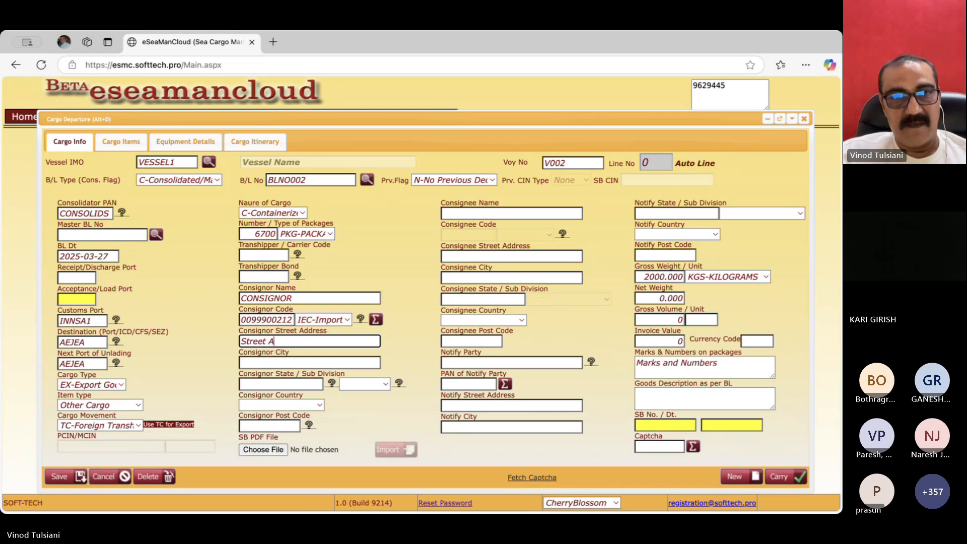
text(ddress)
key(Tab)
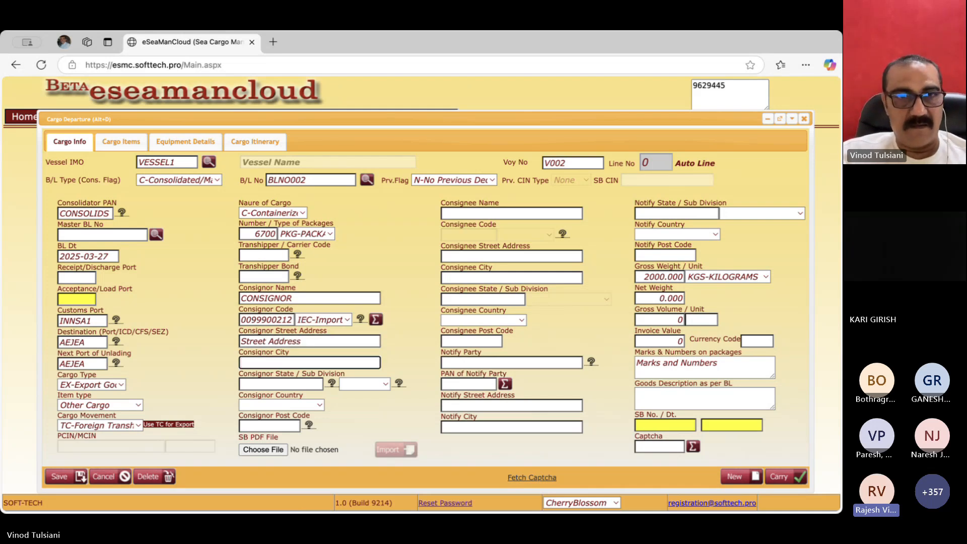
text(Consignore)
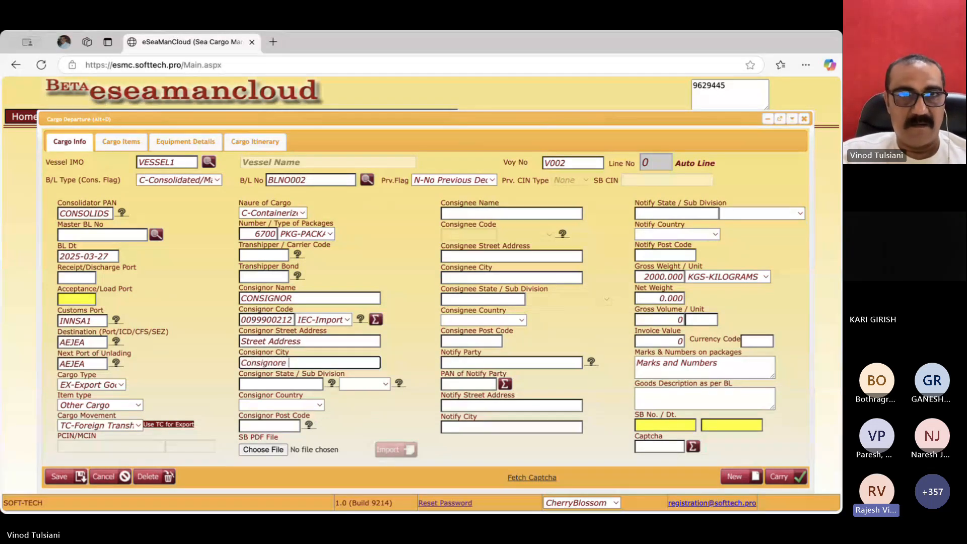
text( City)
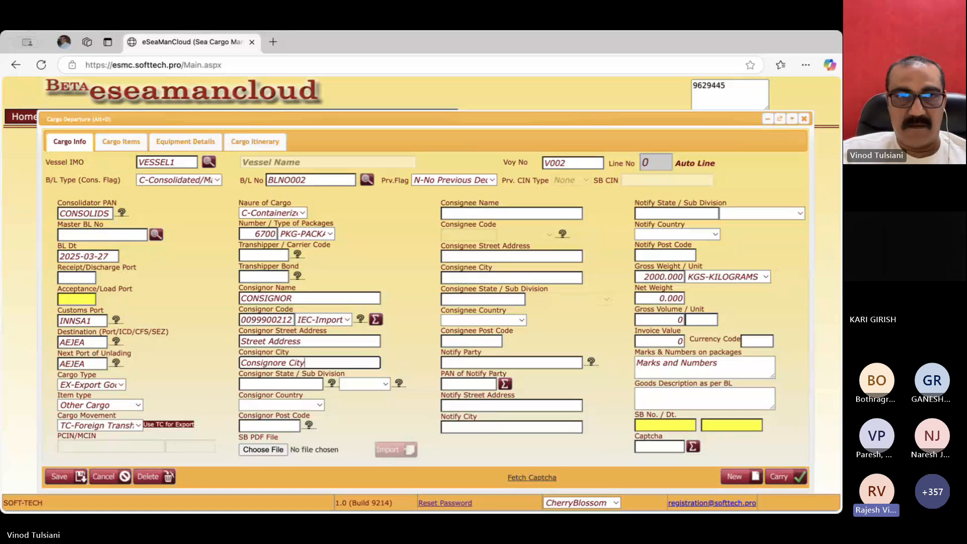
key(Tab)
key(Tab)
key(Tab)
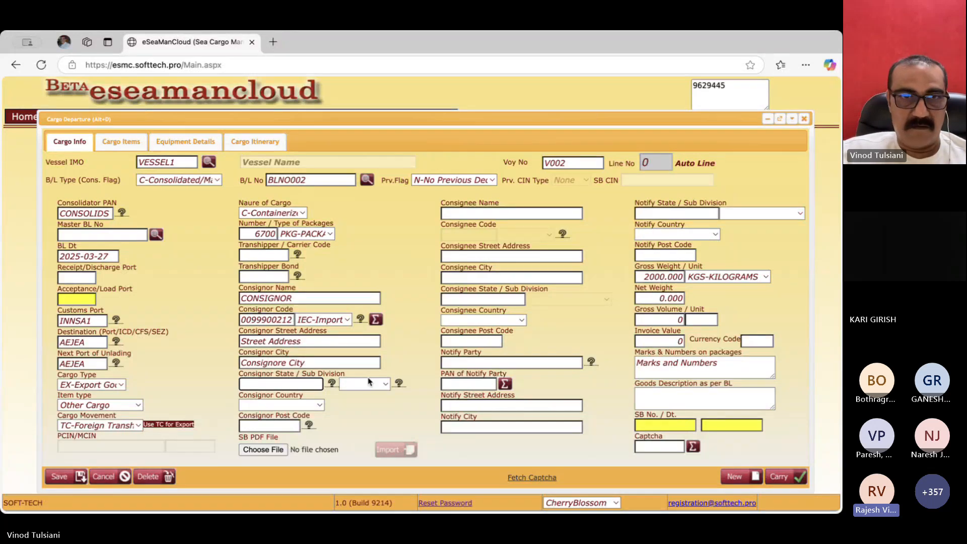
click(303, 406)
text(in)
key(Return)
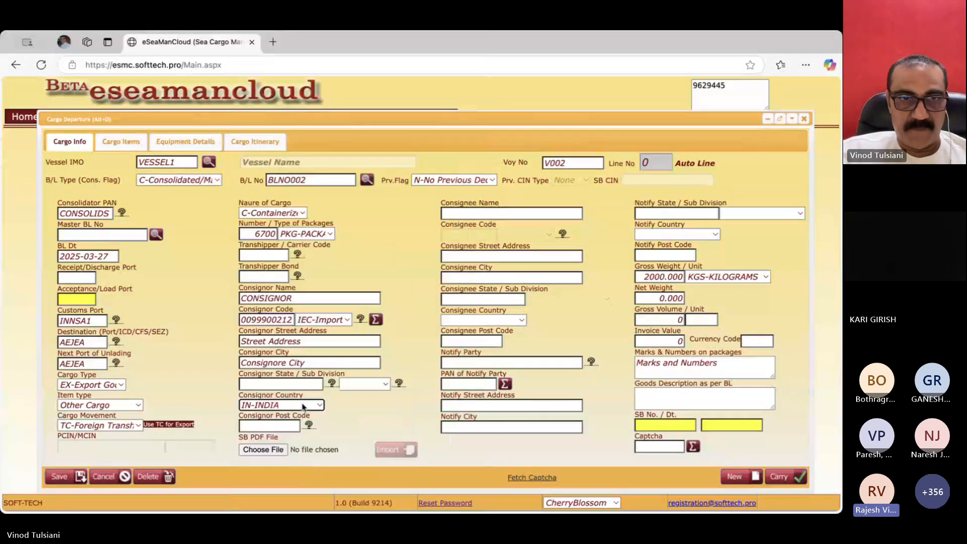
- Enter consignee name, street address, city, and country AE-UNITED ARAB EMIRATES
click(511, 213)
text(COnsi)
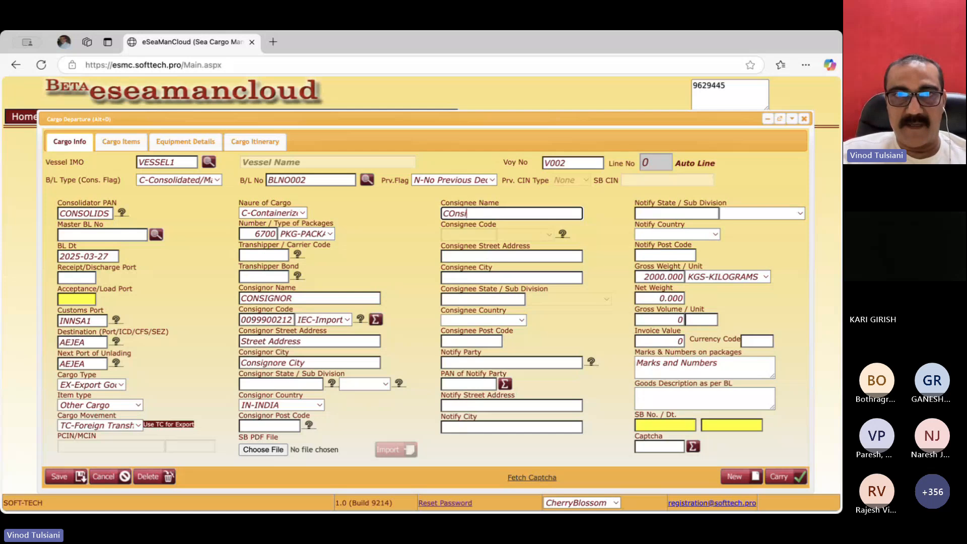
text(gnee )
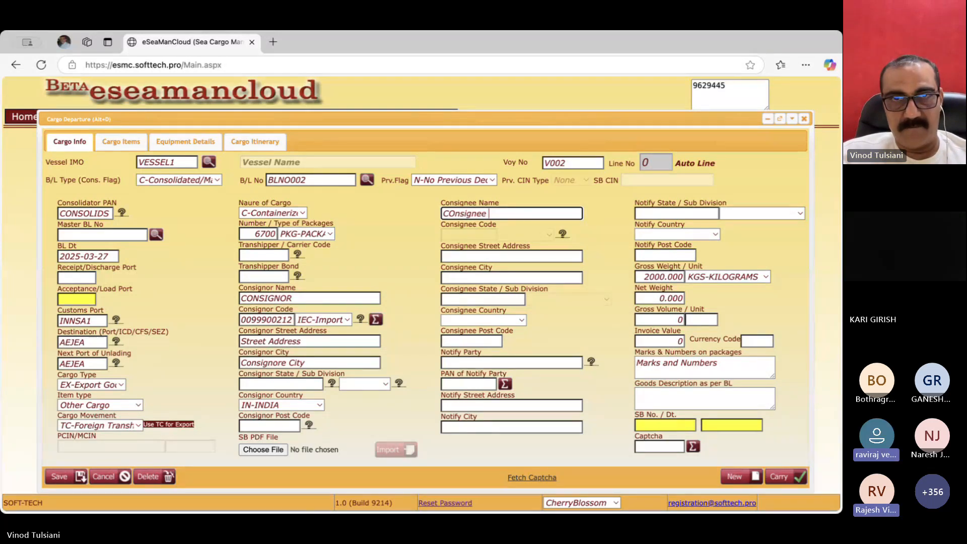
text(Name)
key(Tab)
text(S)
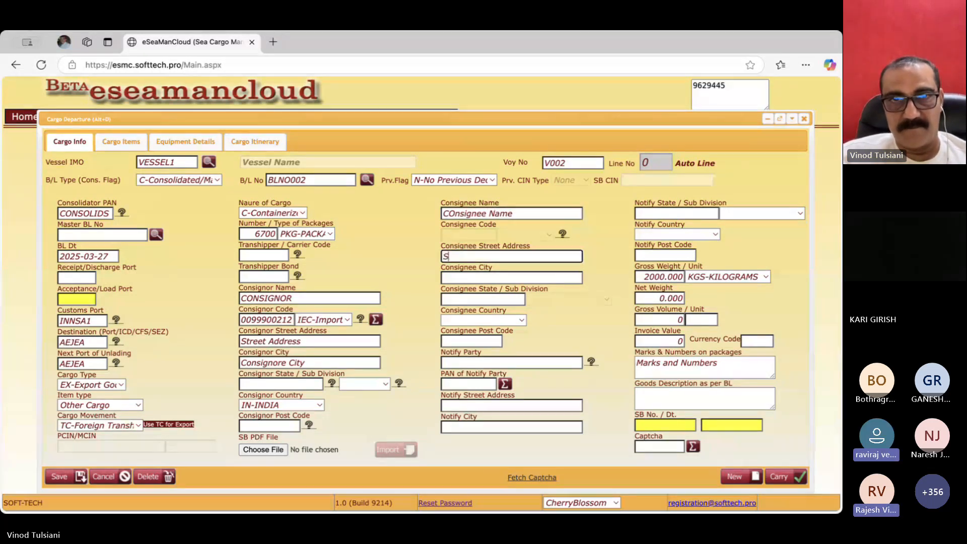
text(treet Addres)
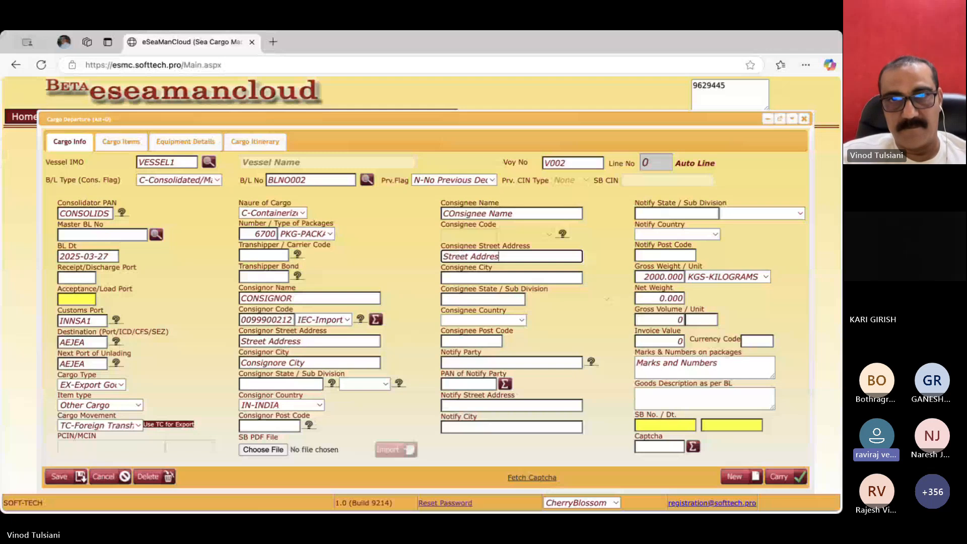
key(Tab)
text(City)
key(Tab)
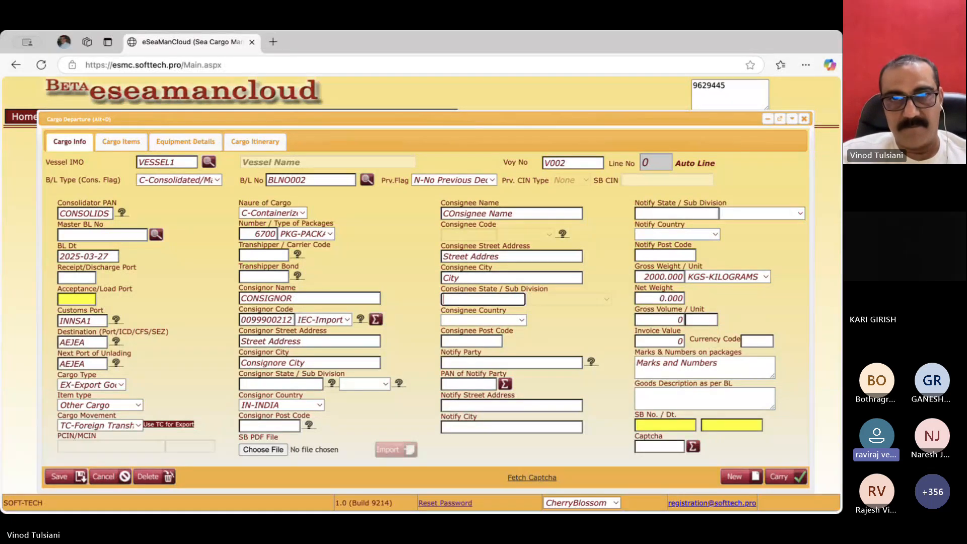
key(Tab)
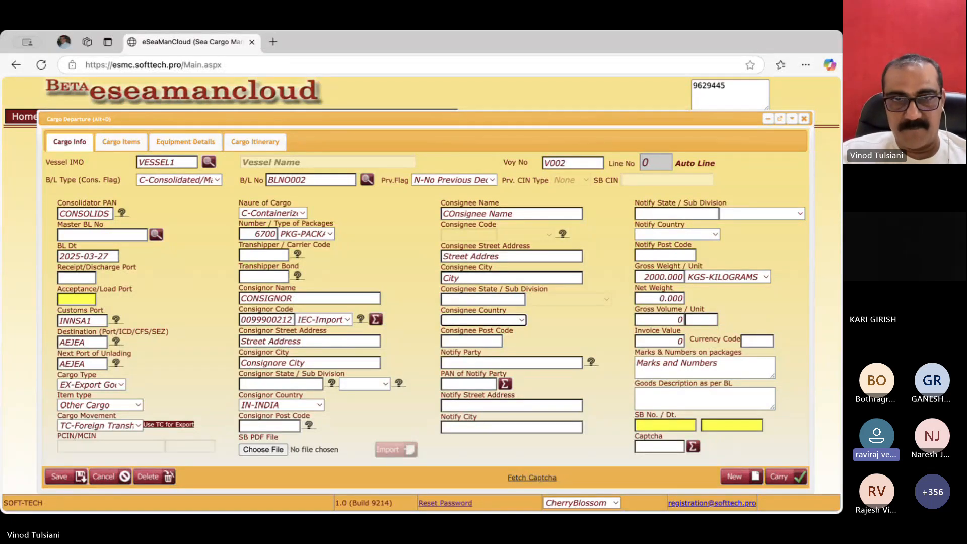
text(ae)
key(Tab)
key(Tab)
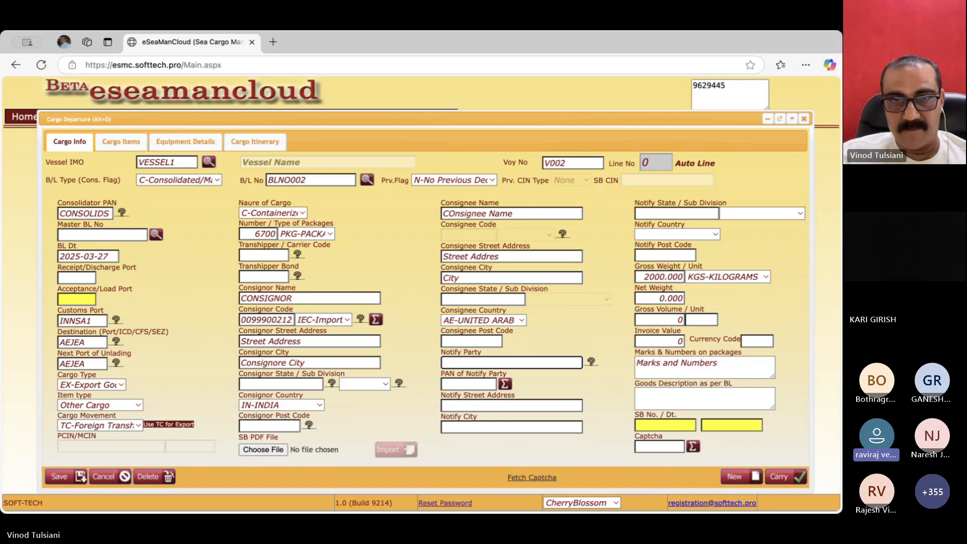
- Enter Notify Name, Address, City, and notify country United Arab Emirates
text(Notify Name)
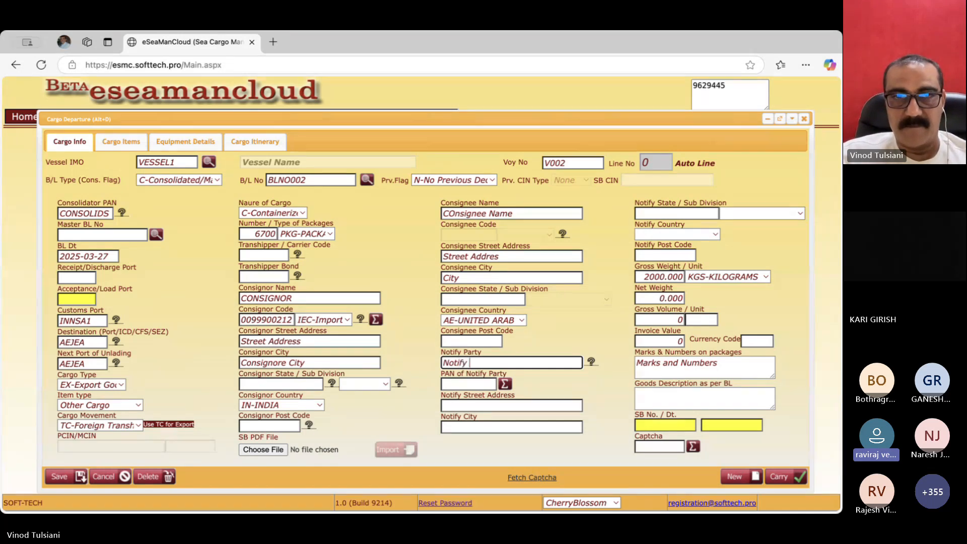
key(Tab)
text(Address)
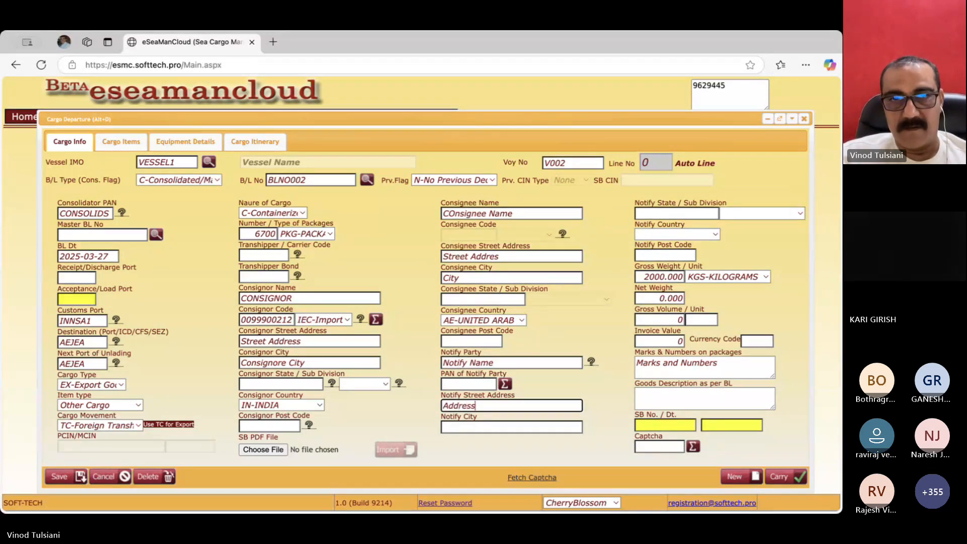
key(Tab)
text(C)
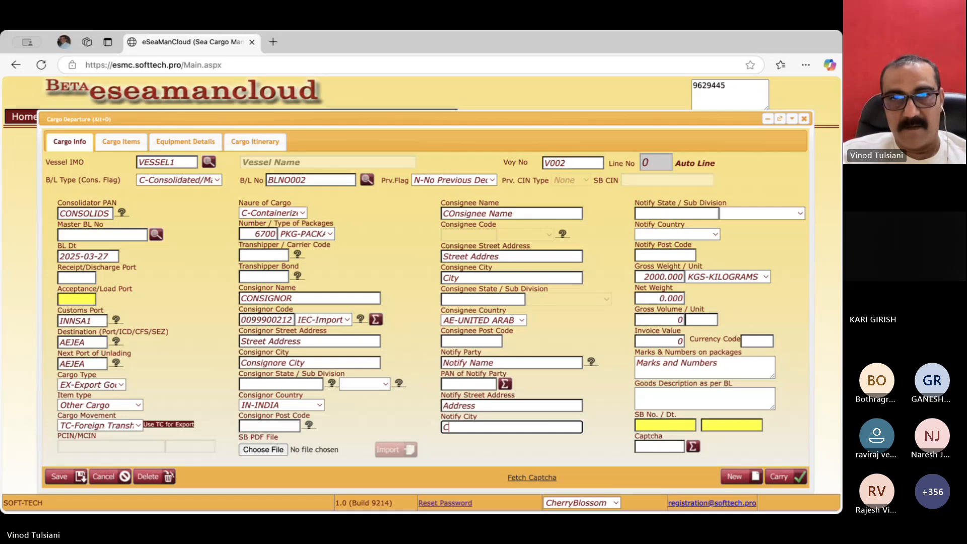
text(ity)
key(Tab)
key(Tab)
key(space)
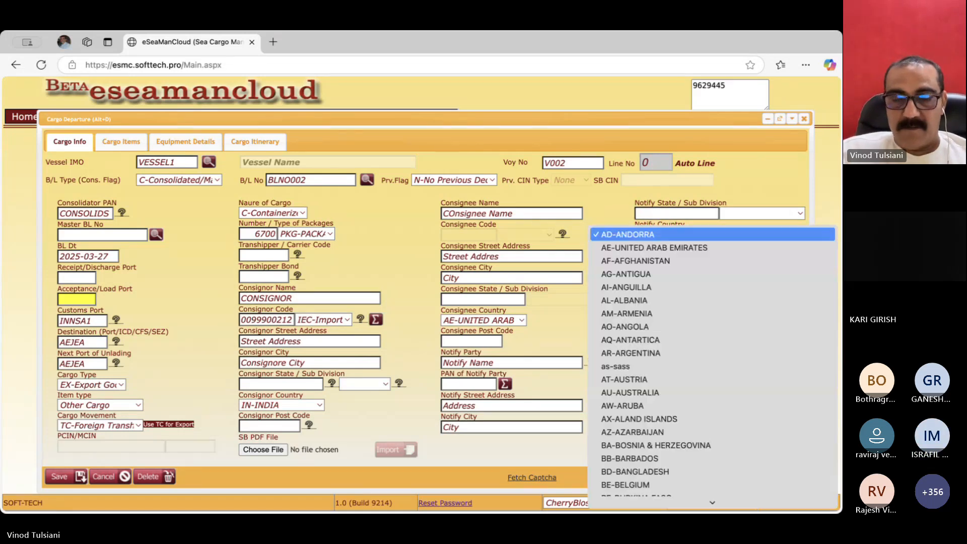
key(Down)
key(Return)
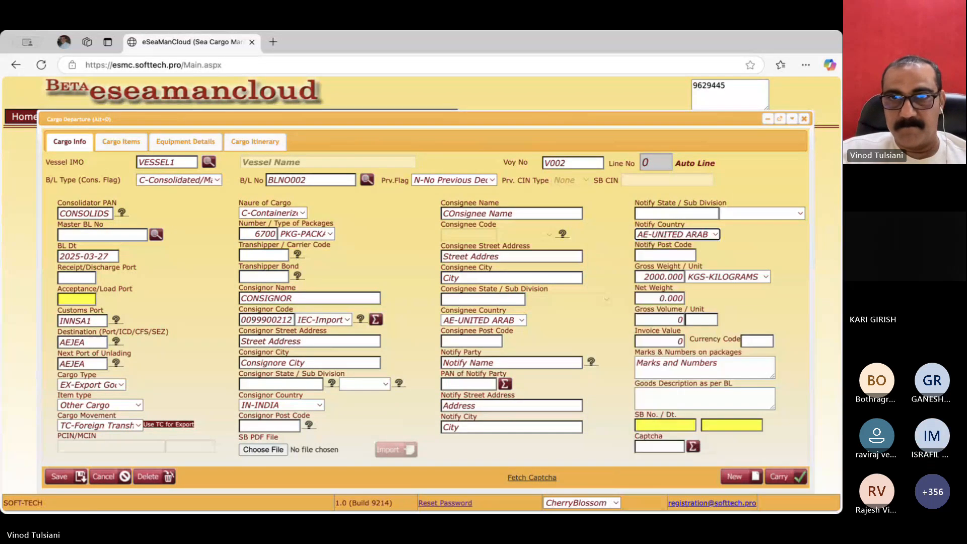
key(Tab)
key(Tab)
key(Tab)
key(Tab)
key(Tab)
key(Tab)
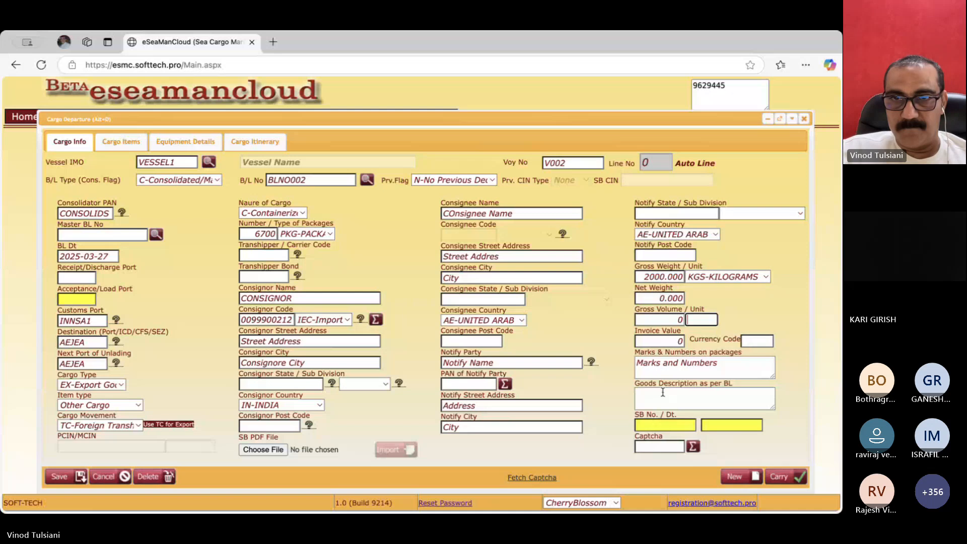
- Enter goods Description, receipt port AEJEA and load port INNSA1
click(662, 393)
text(Descrip)
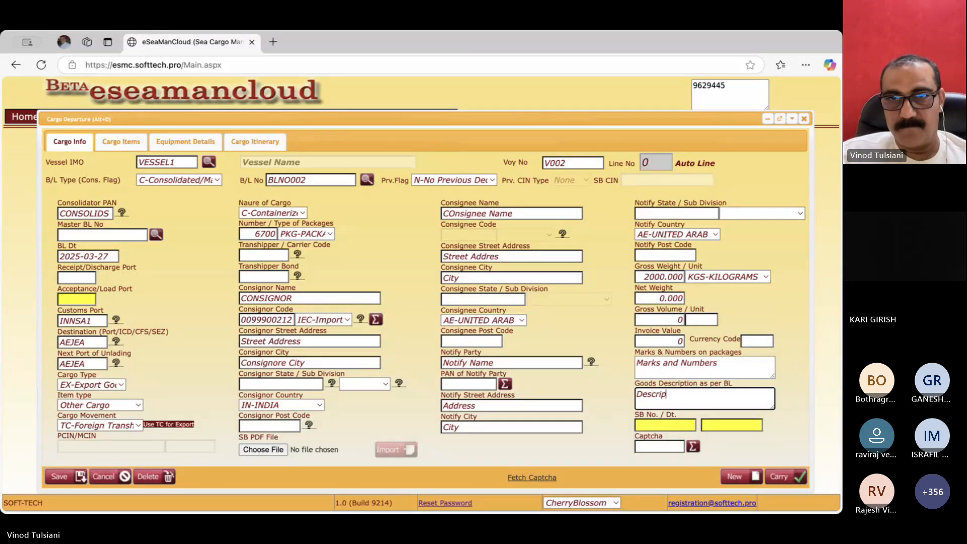
text(tion)
key(Tab)
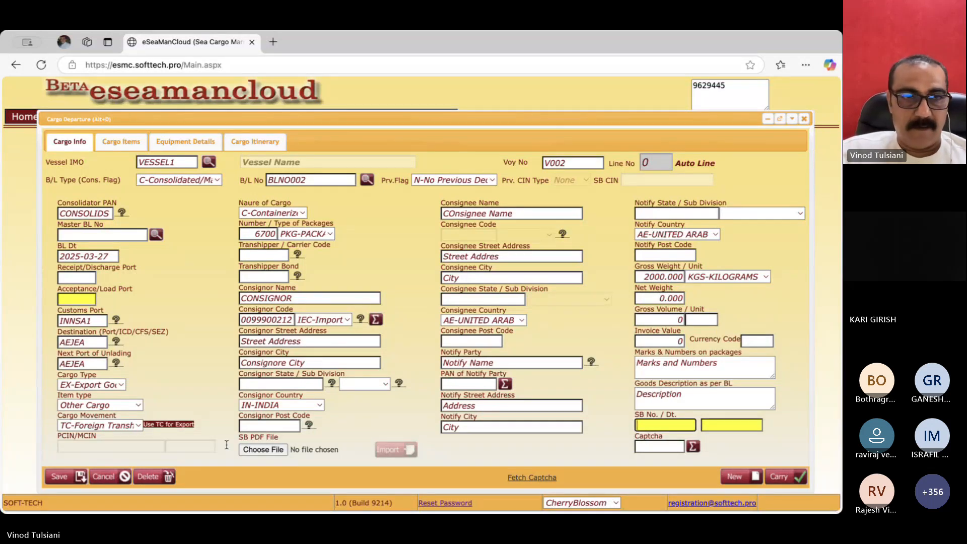
click(82, 279)
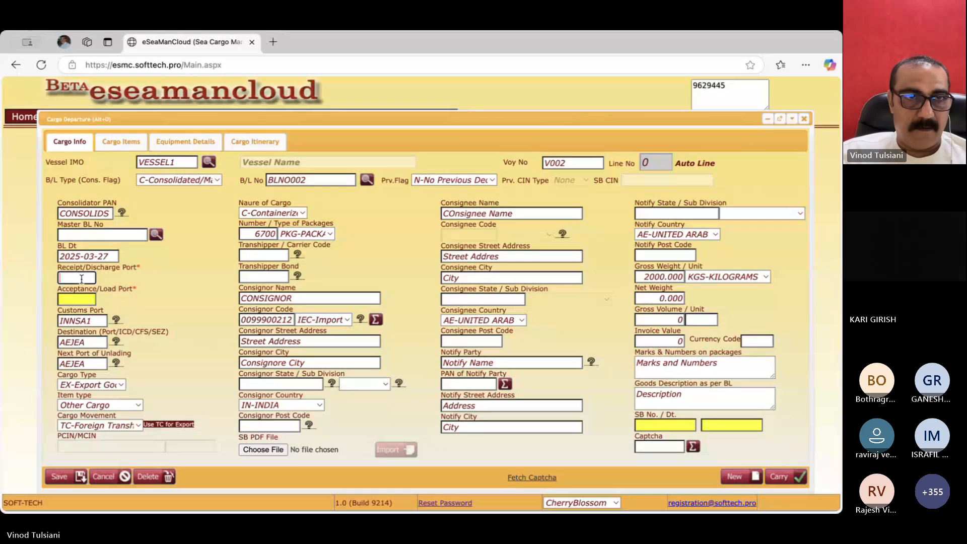
text(A)
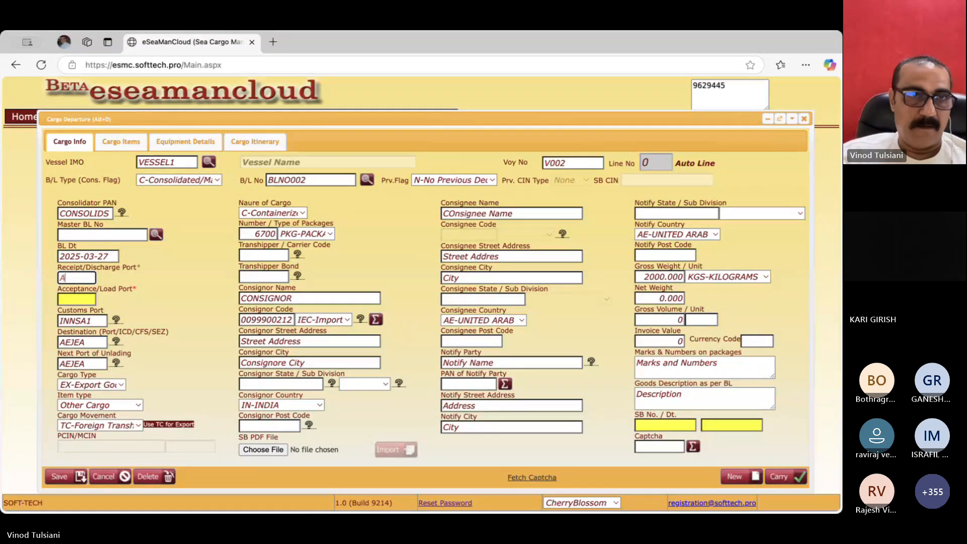
text(EJEA)
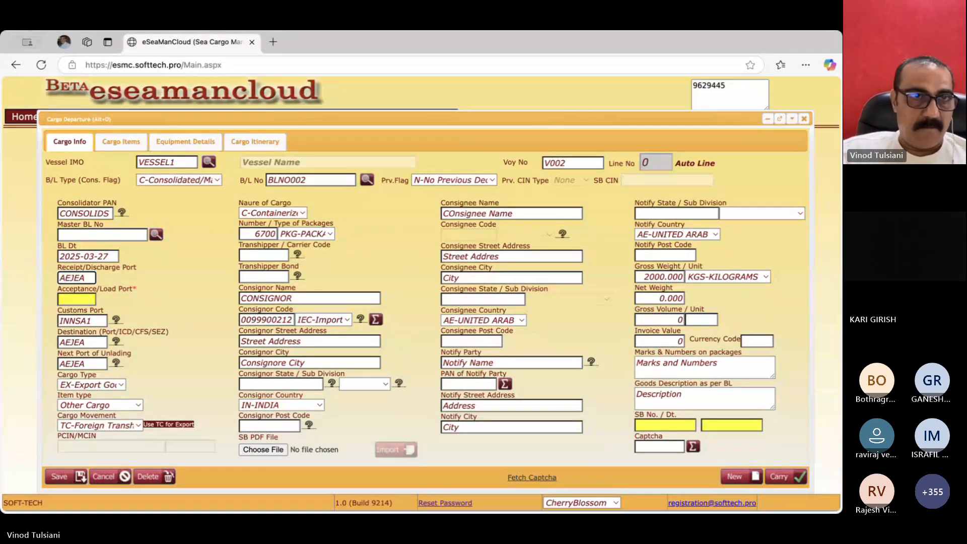
key(Tab)
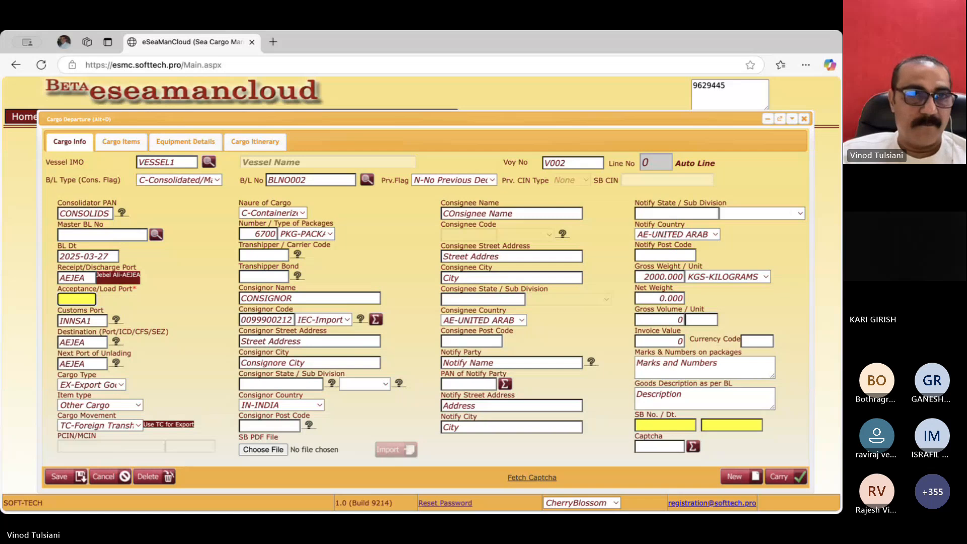
text(INNSA1)
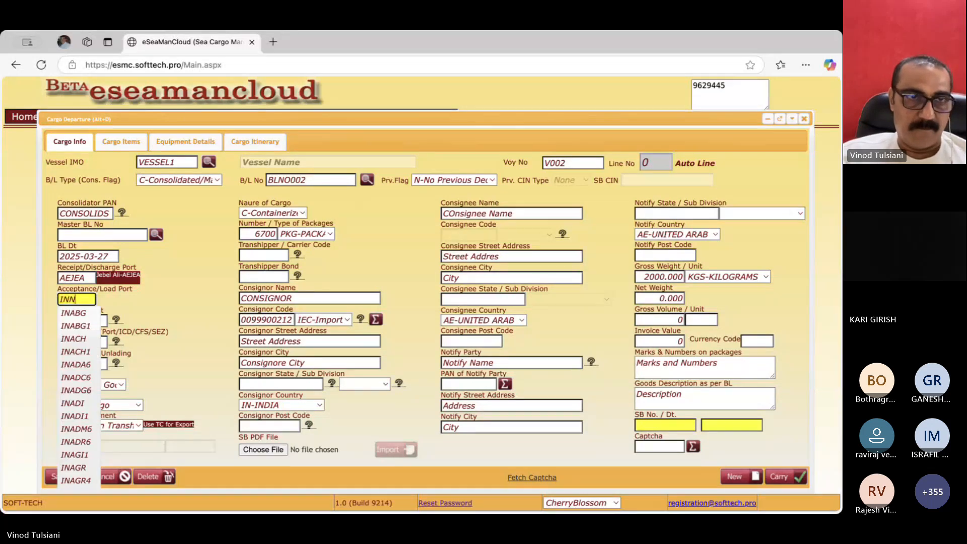
key(Tab)
key(Tab)
key(Tab)
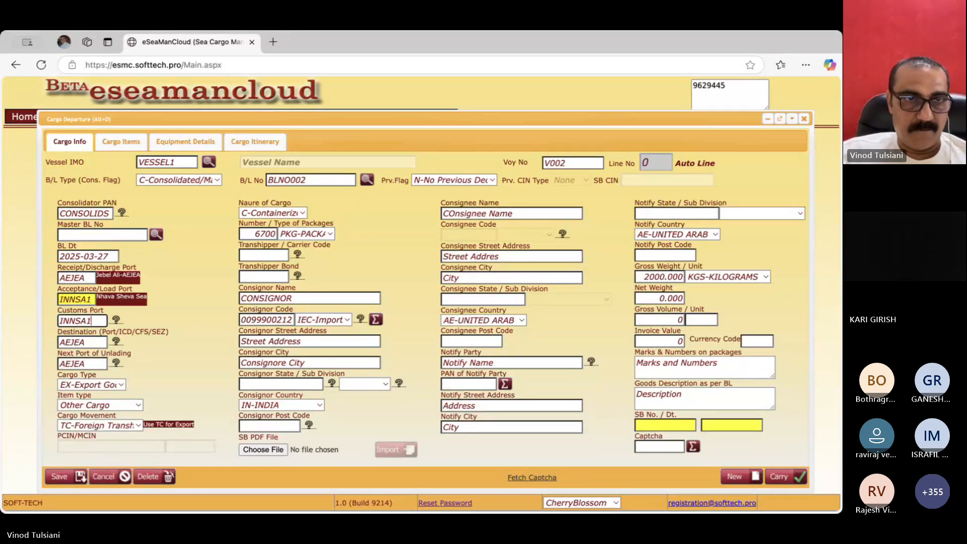
- Save the house BL record and show the cargo items of the BL
click(57, 477)
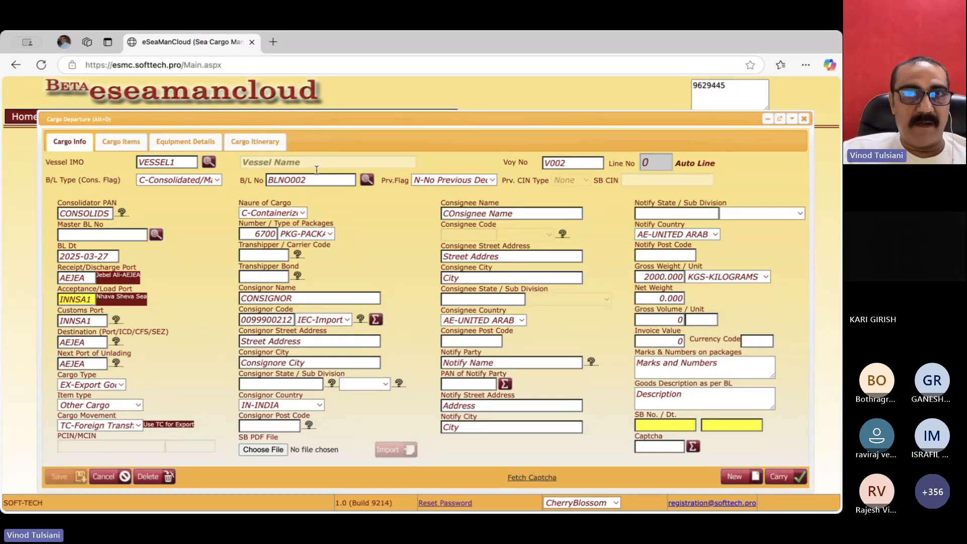
drag(335, 123, 331, 121)
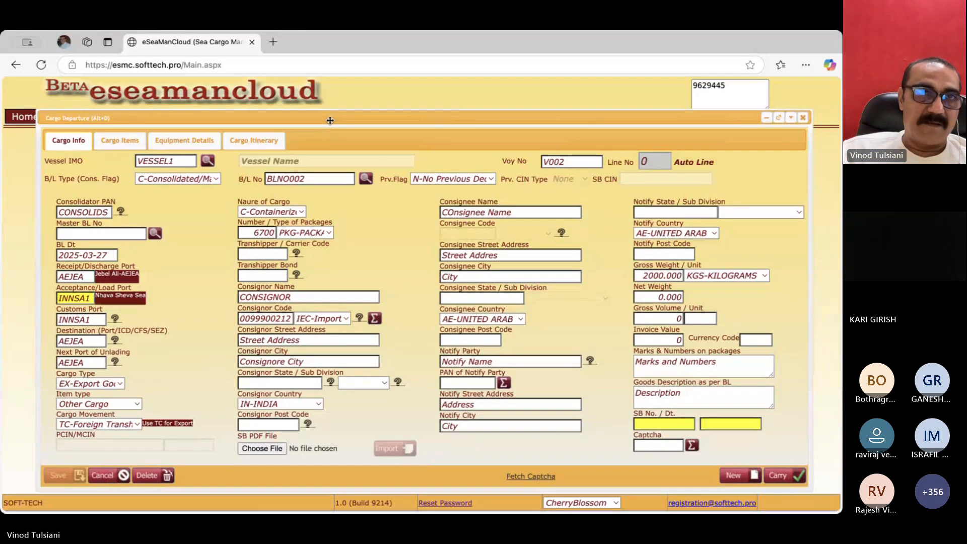
click(120, 140)
- Review the Equipment and Itinerary tabs, ending back on the Cargo Info tab
click(174, 144)
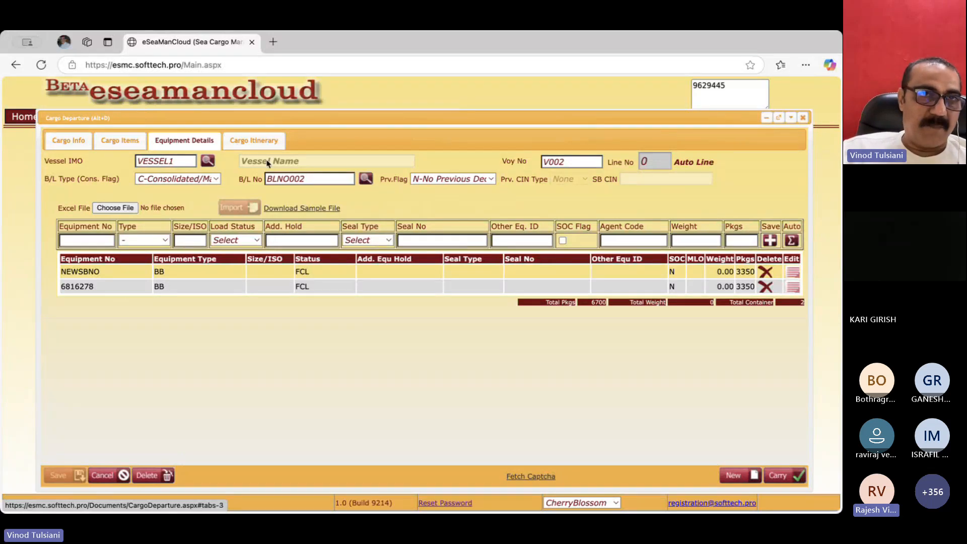
click(261, 144)
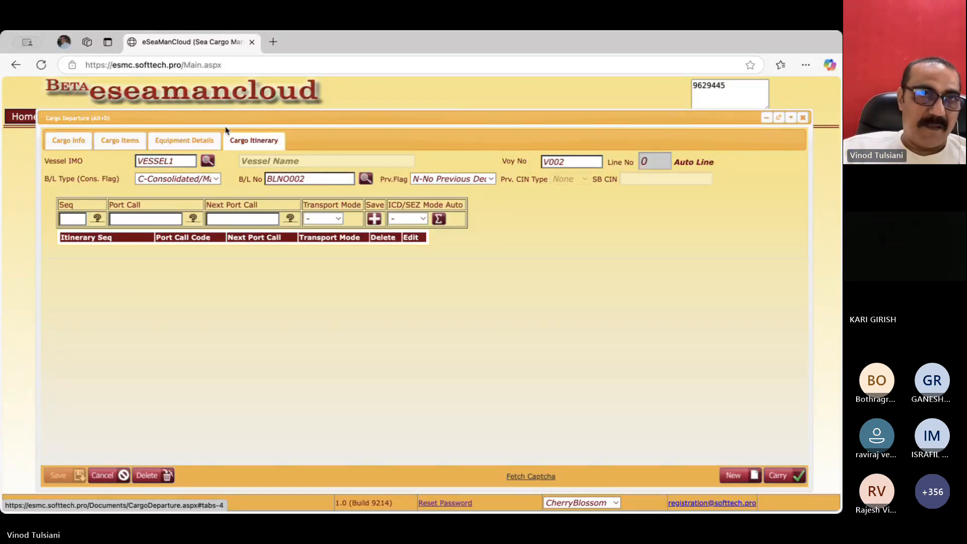
click(174, 140)
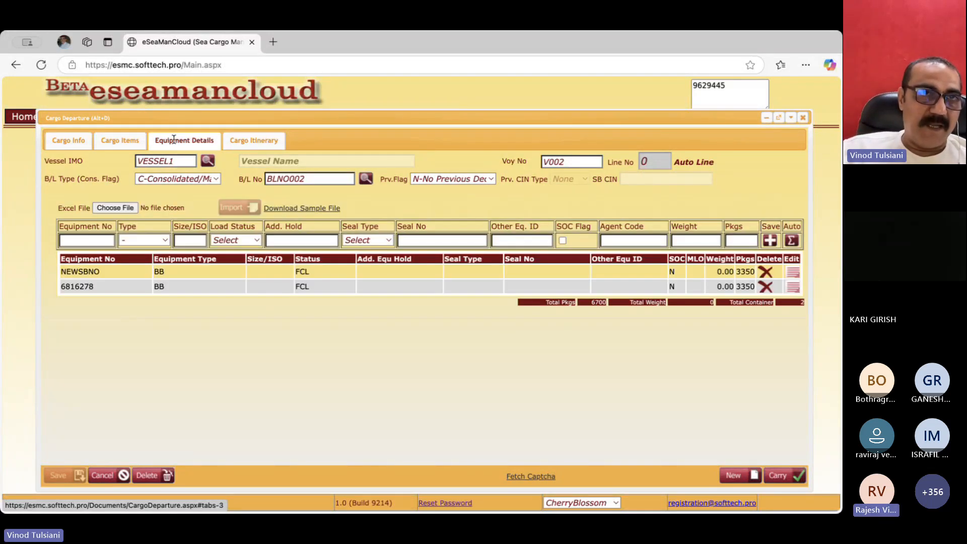
click(68, 141)
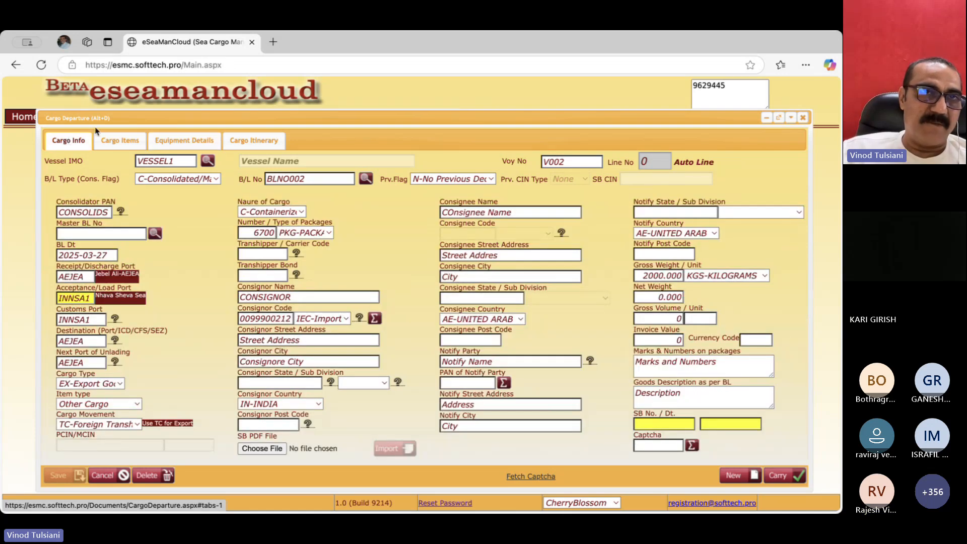
click(183, 142)
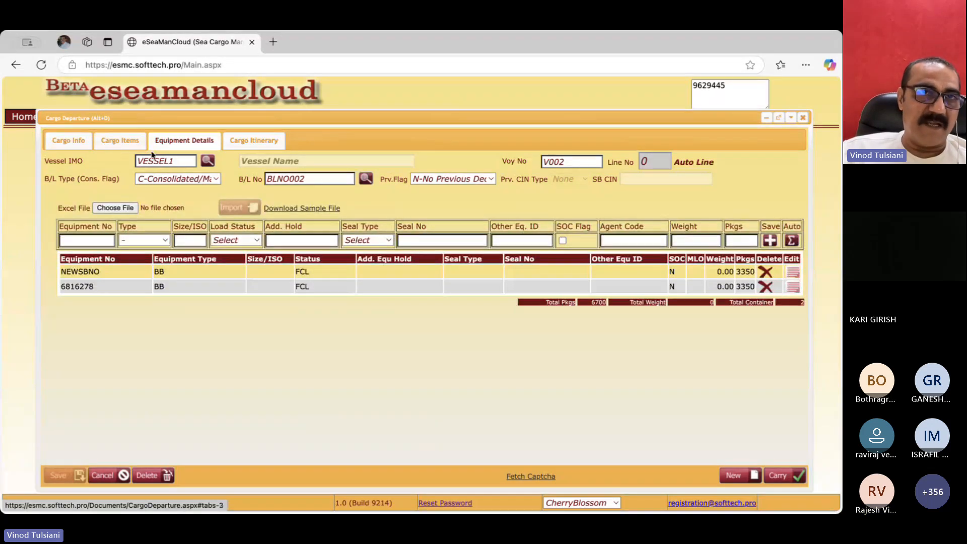
click(69, 143)
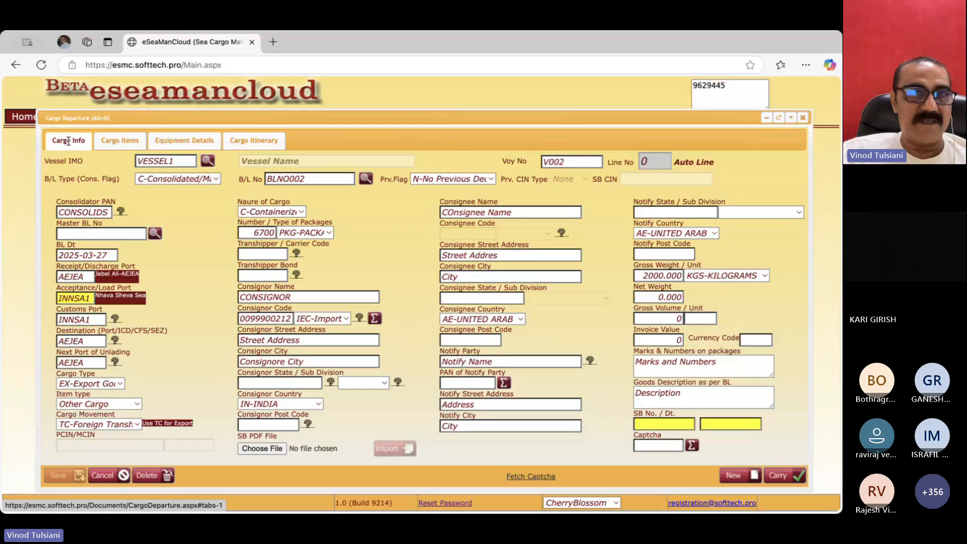
drag(298, 118, 283, 114)
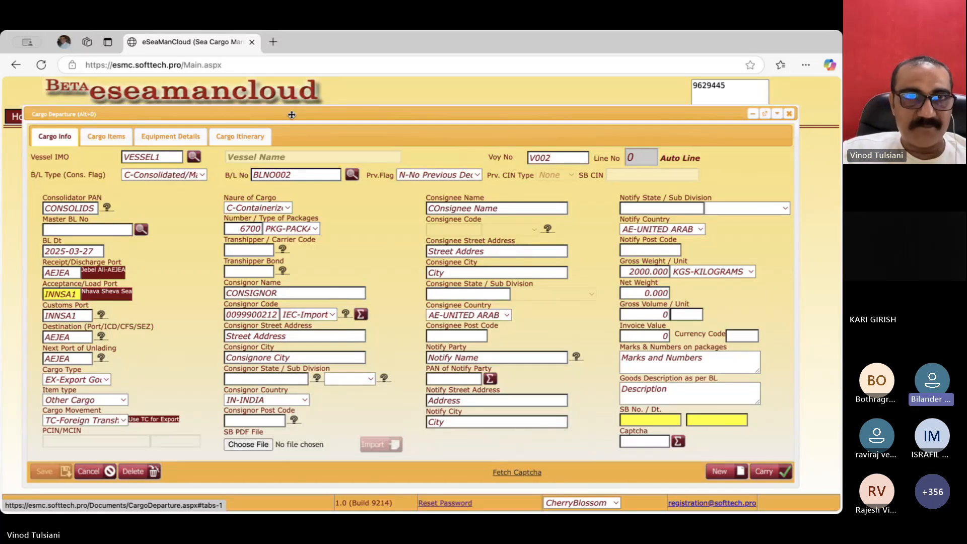
drag(291, 115, 272, 126)
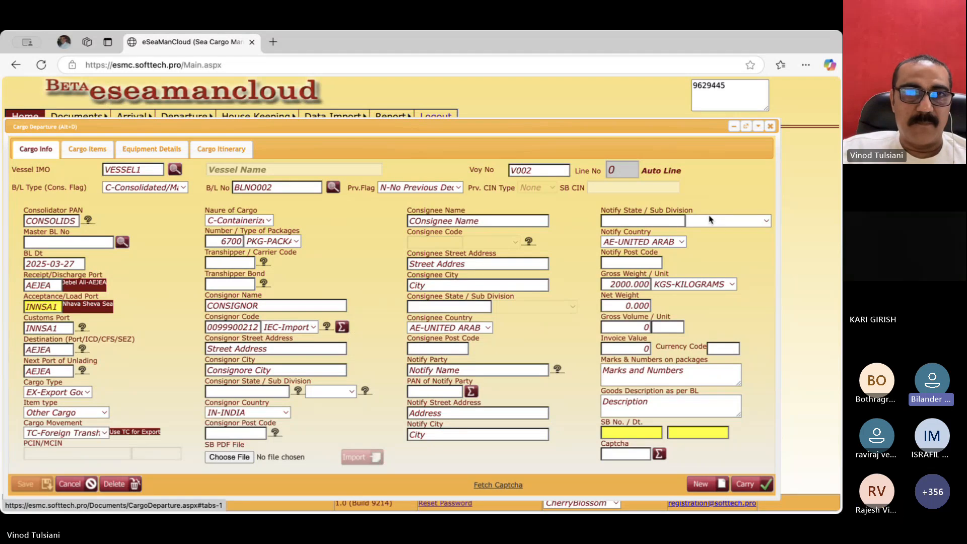
click(770, 127)
mouse_move(184, 118)
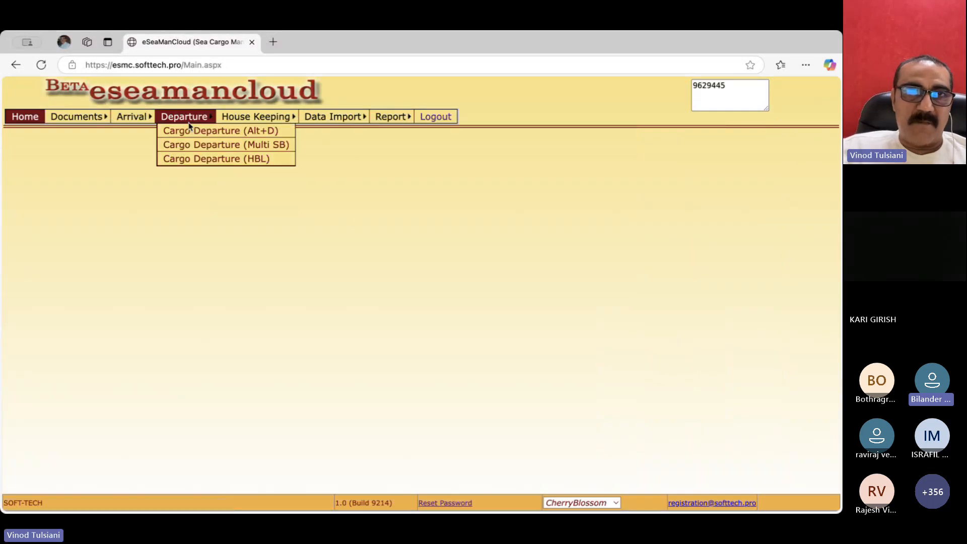
click(205, 151)
click(204, 194)
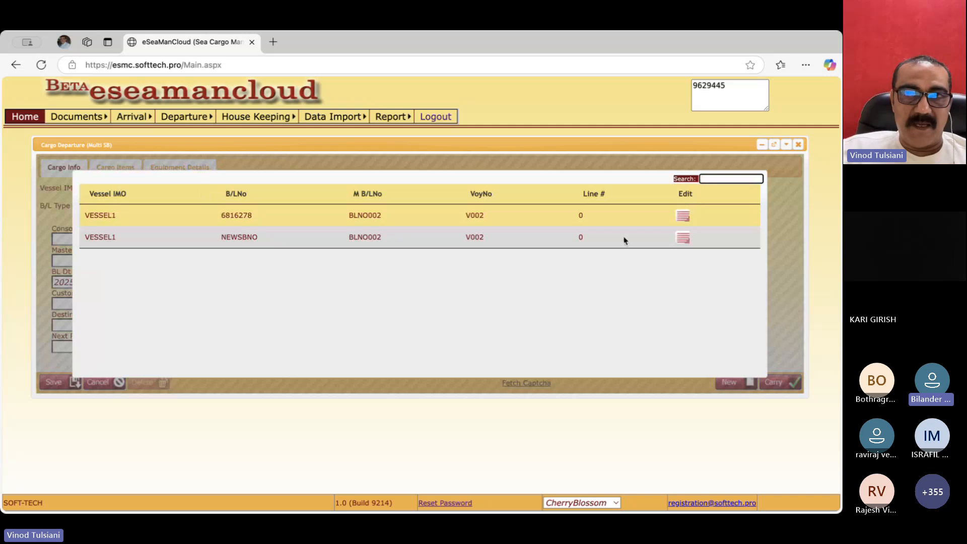
click(682, 217)
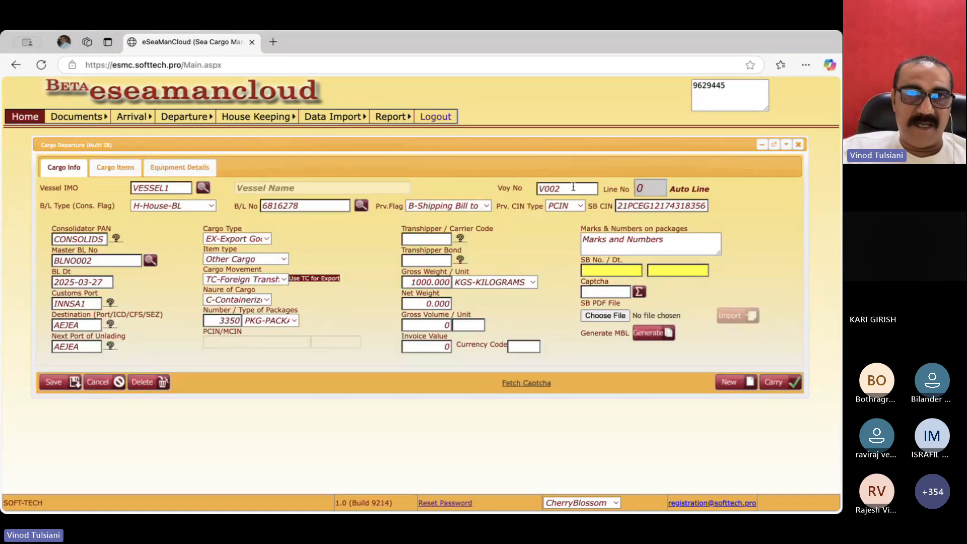
click(798, 144)
click(187, 131)
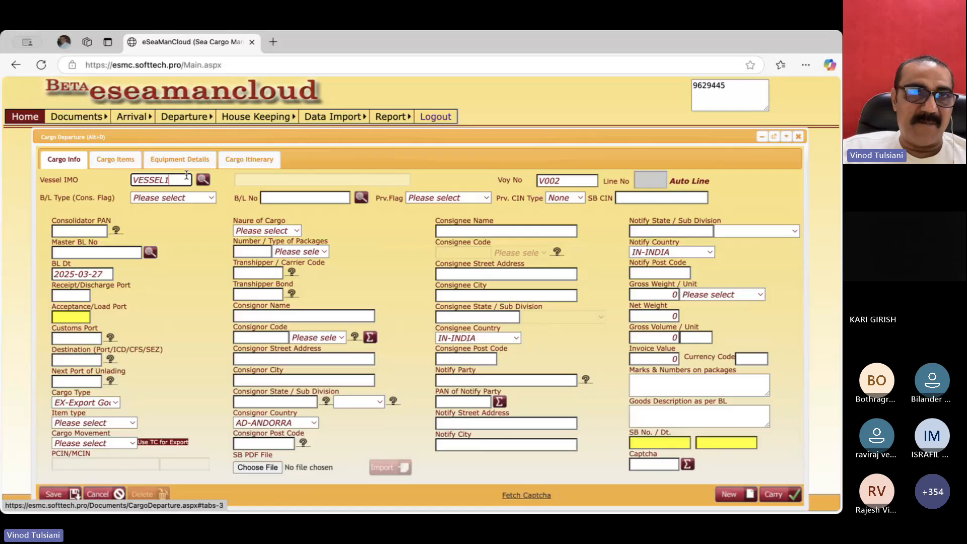
click(203, 180)
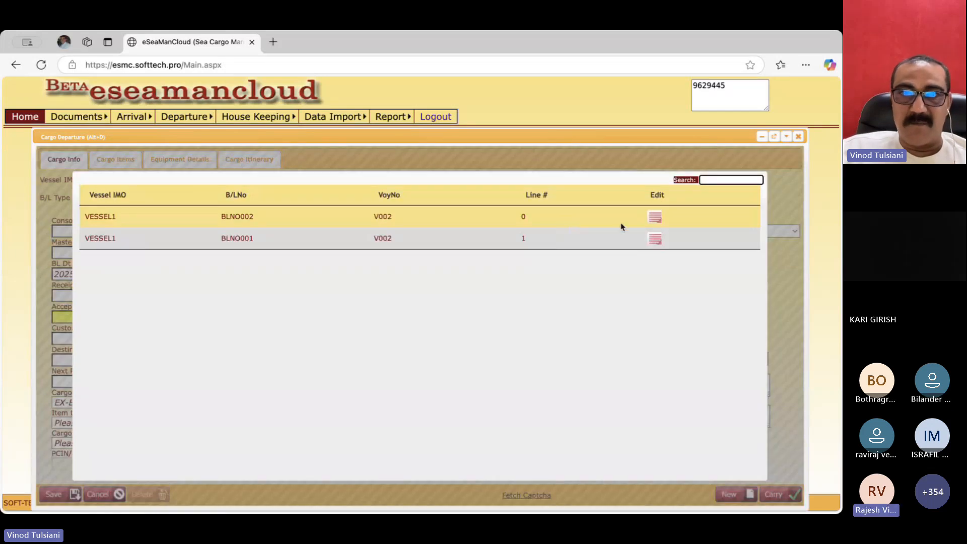
click(655, 218)
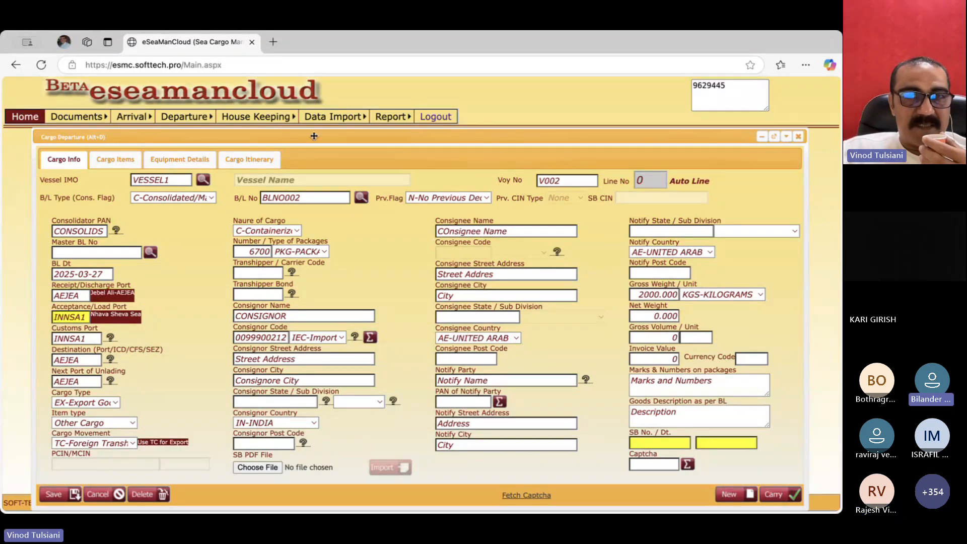
drag(313, 136, 306, 138)
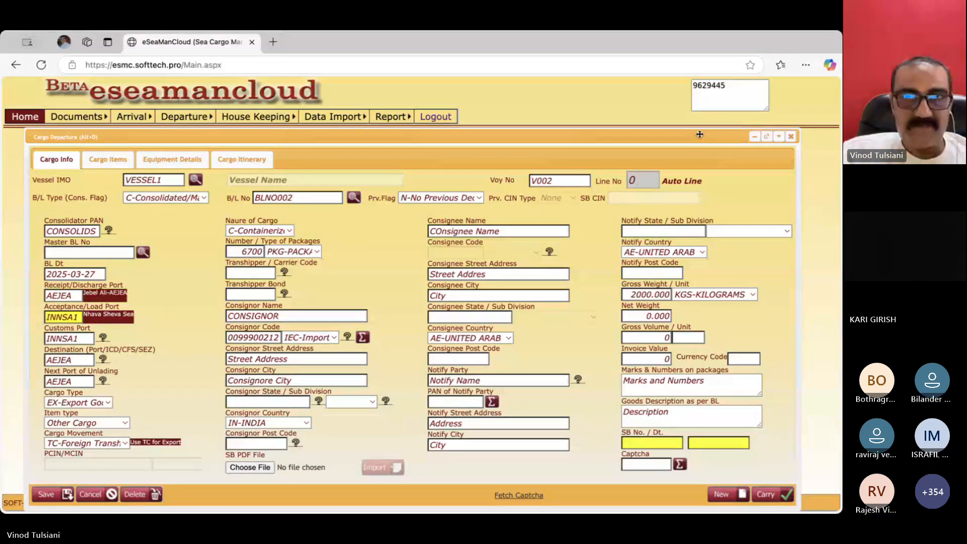
drag(694, 135, 684, 132)
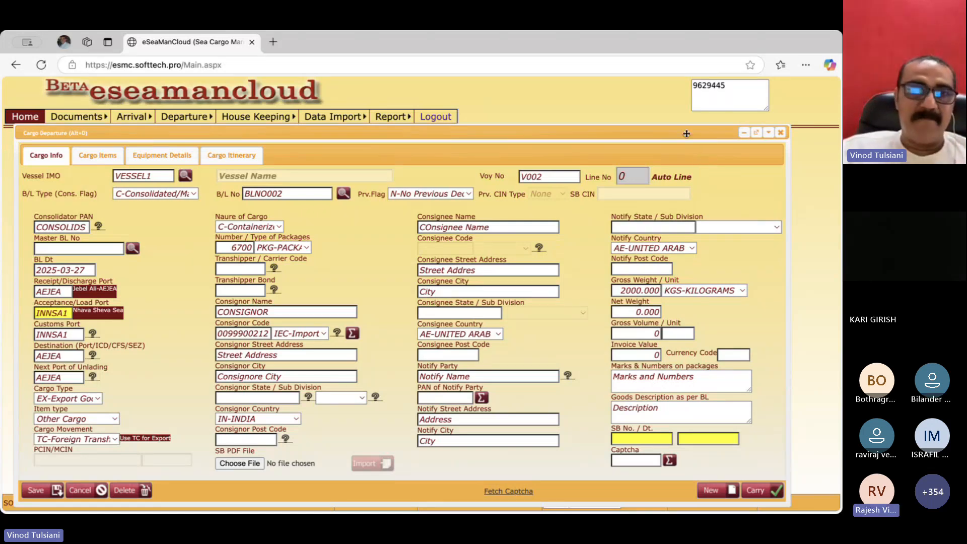
drag(686, 134, 698, 138)
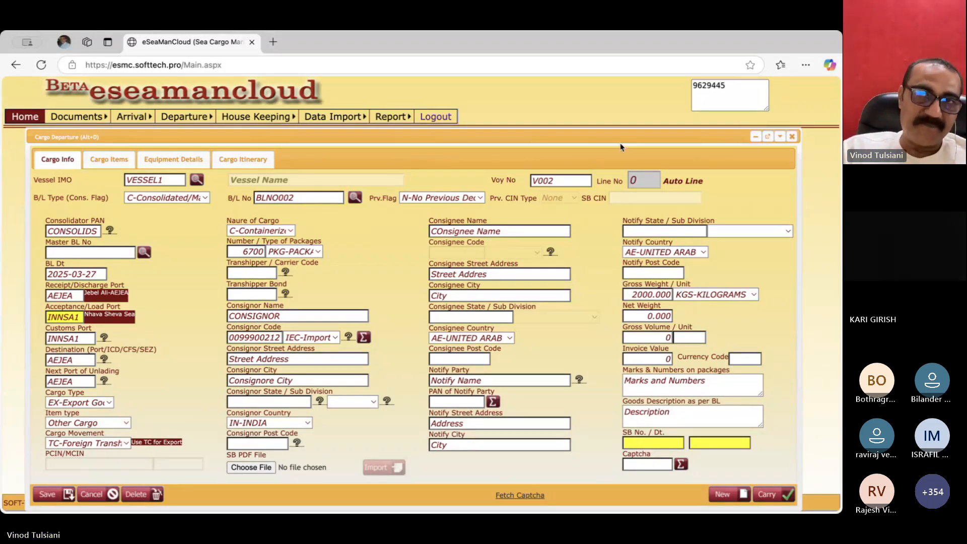
drag(619, 137, 612, 133)
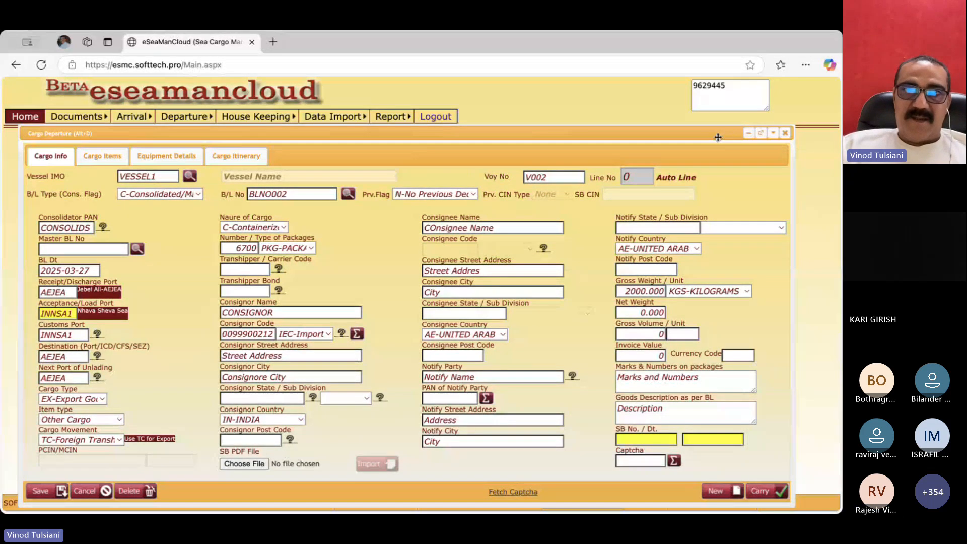
- Close the BLNO002 record and load house BL 6816278 in Cargo Departure (Multi SB)
click(784, 133)
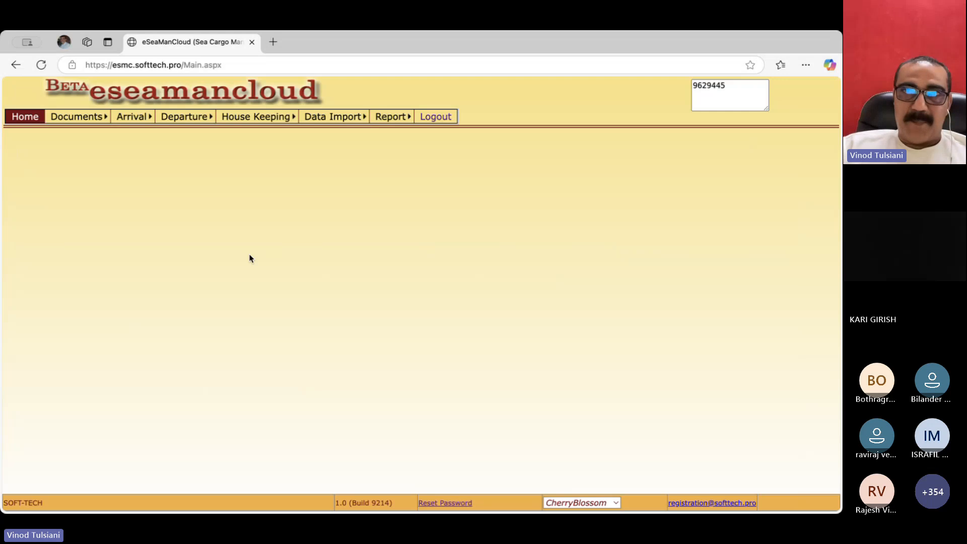
mouse_move(181, 112)
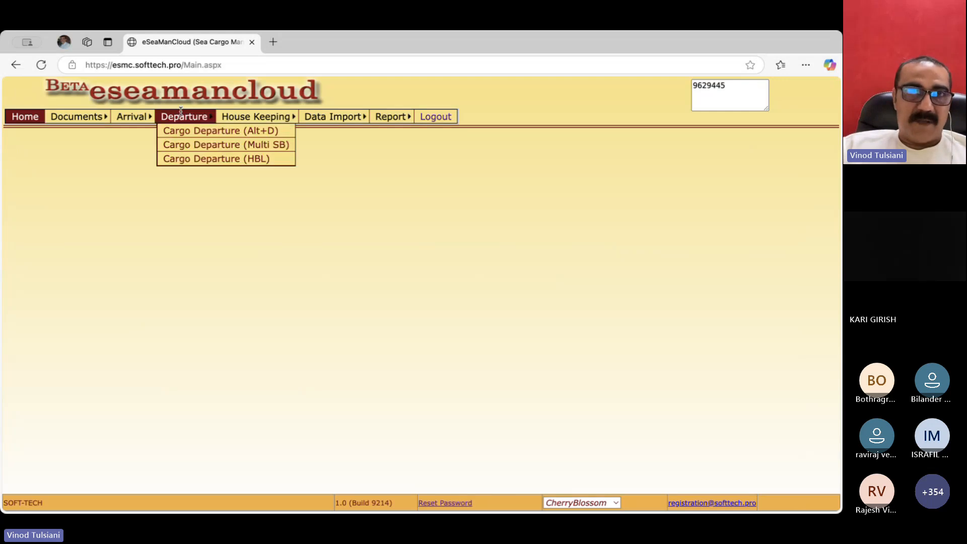
click(195, 146)
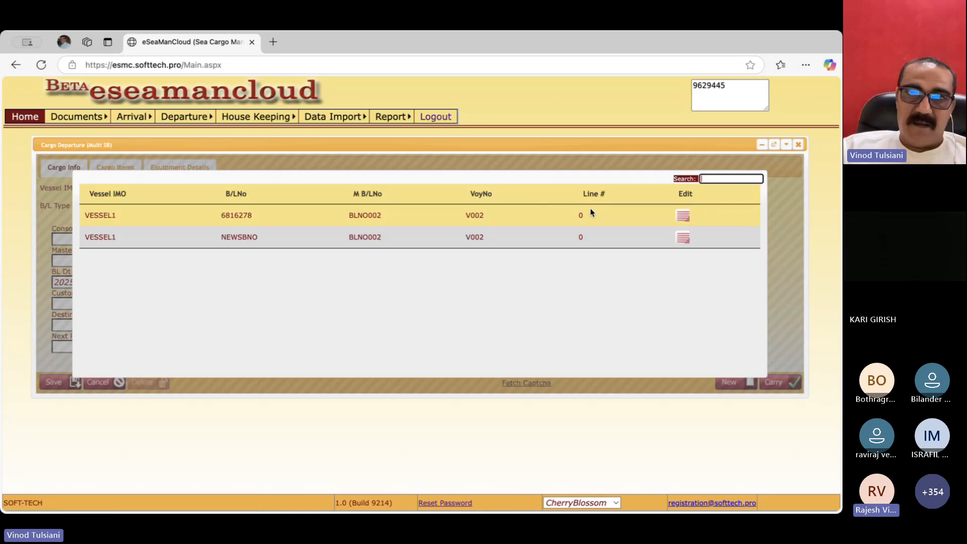
click(683, 216)
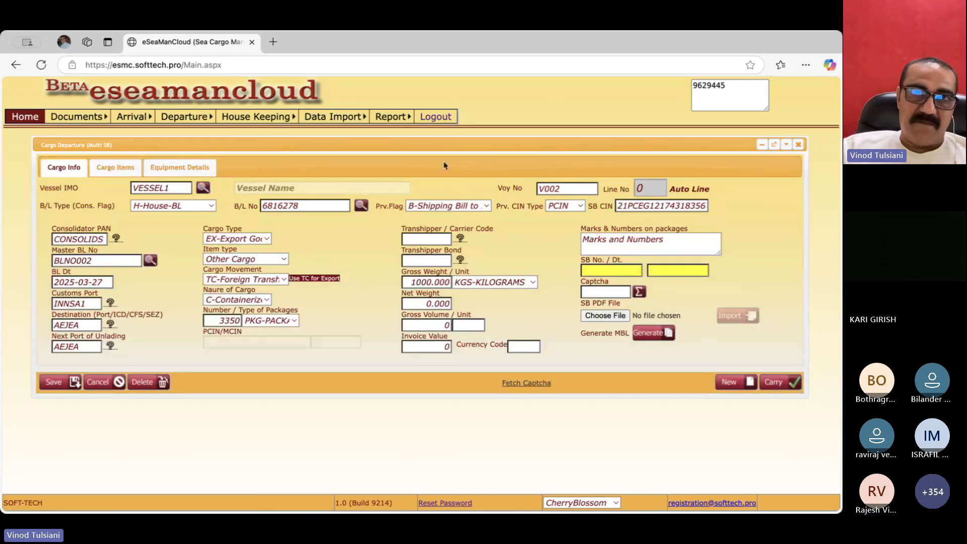
- Close the house BL 6816278 multi-SB departure form
drag(429, 145, 429, 155)
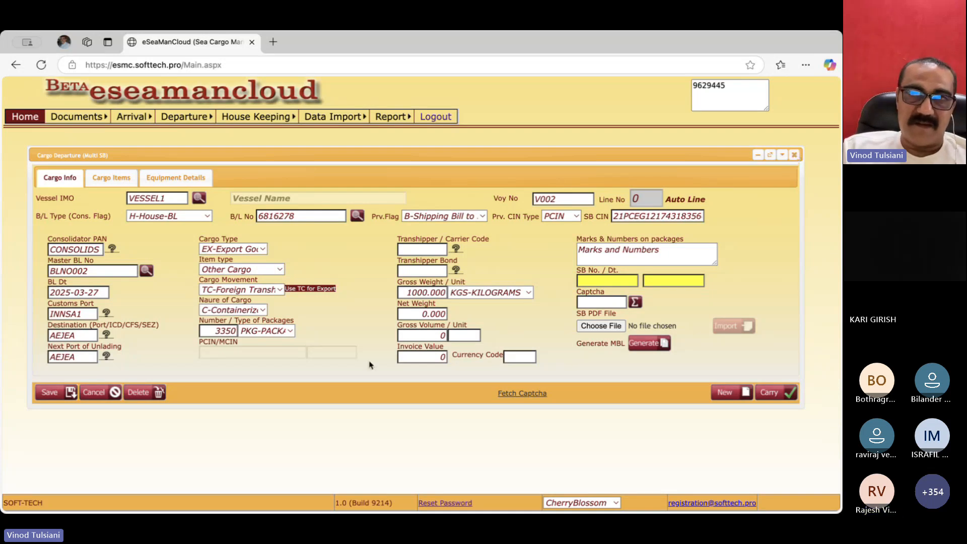
click(794, 156)
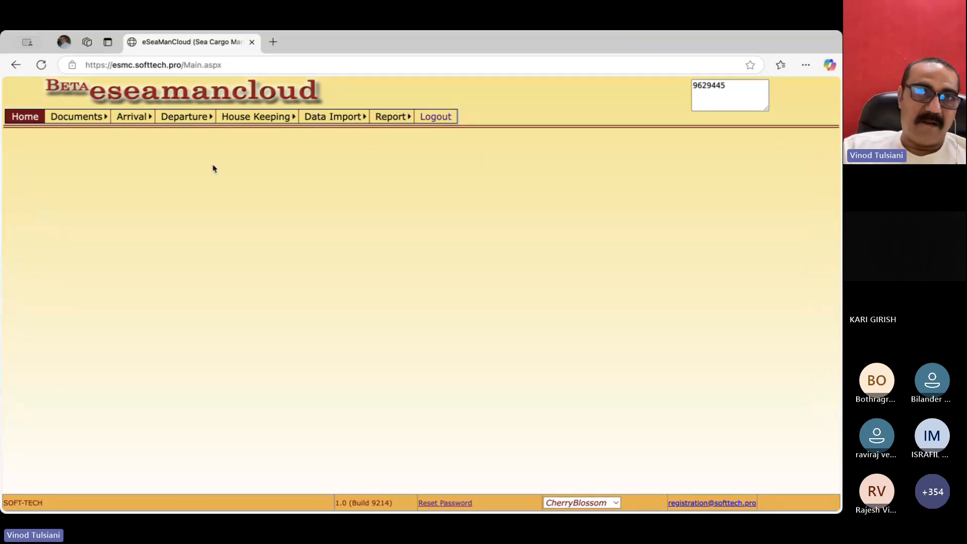
mouse_move(184, 118)
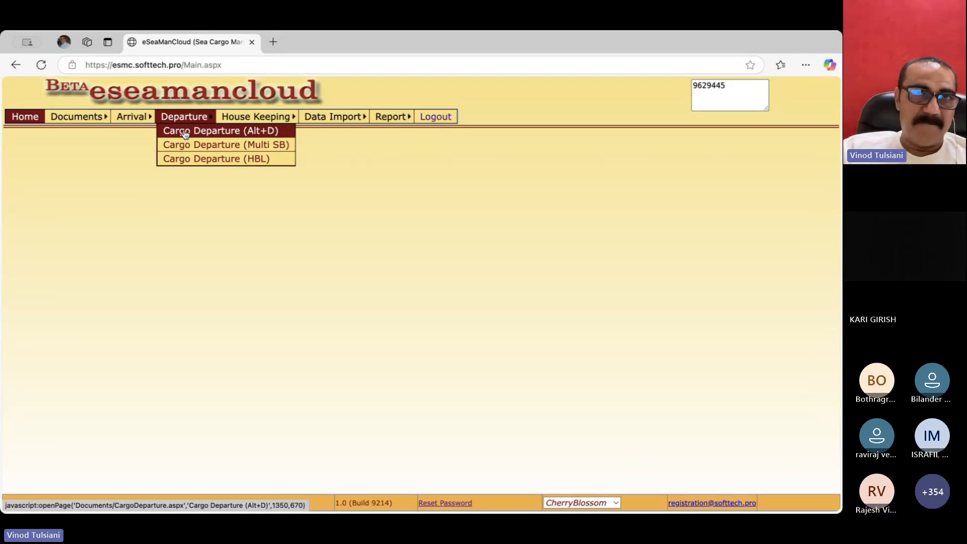
- Load the saved BLNO002 record for VESSEL1 into the standard Cargo Departure form
click(185, 132)
click(204, 181)
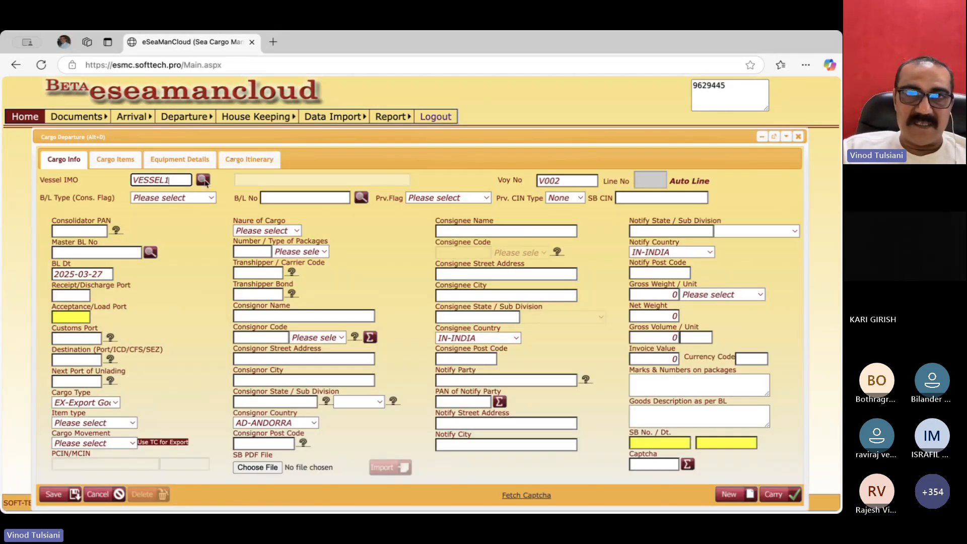
click(654, 218)
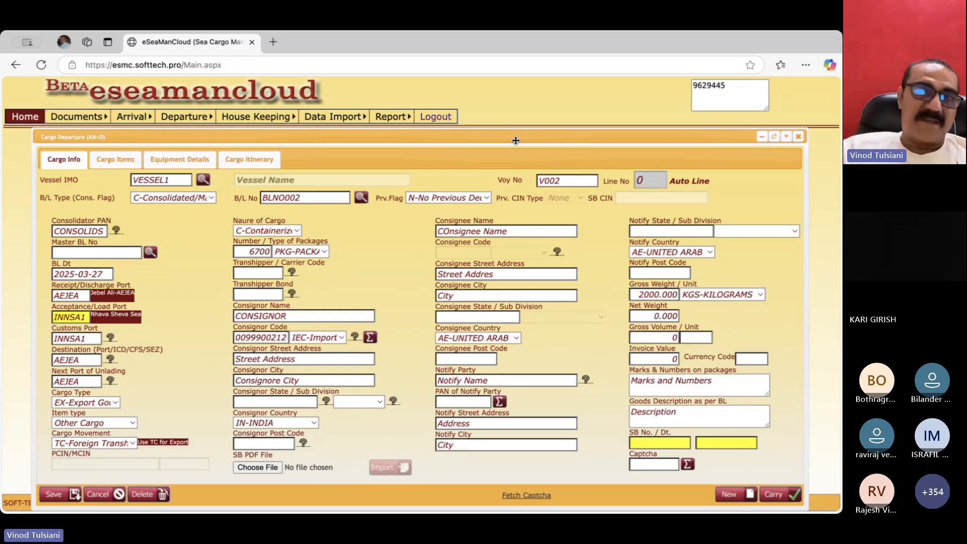
- Close BLNO002 and open a fresh, empty Cargo Departure (Alt+D) form
drag(544, 140, 535, 140)
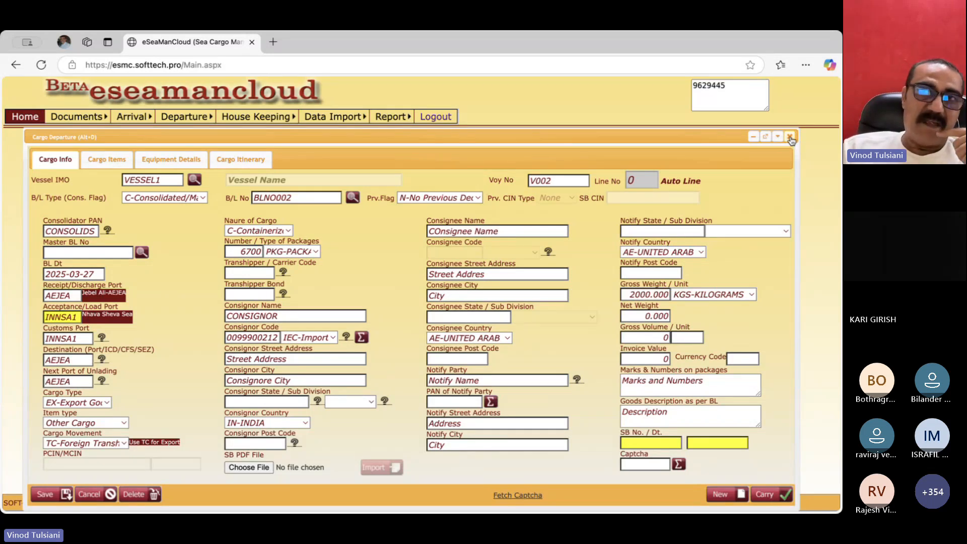
click(790, 137)
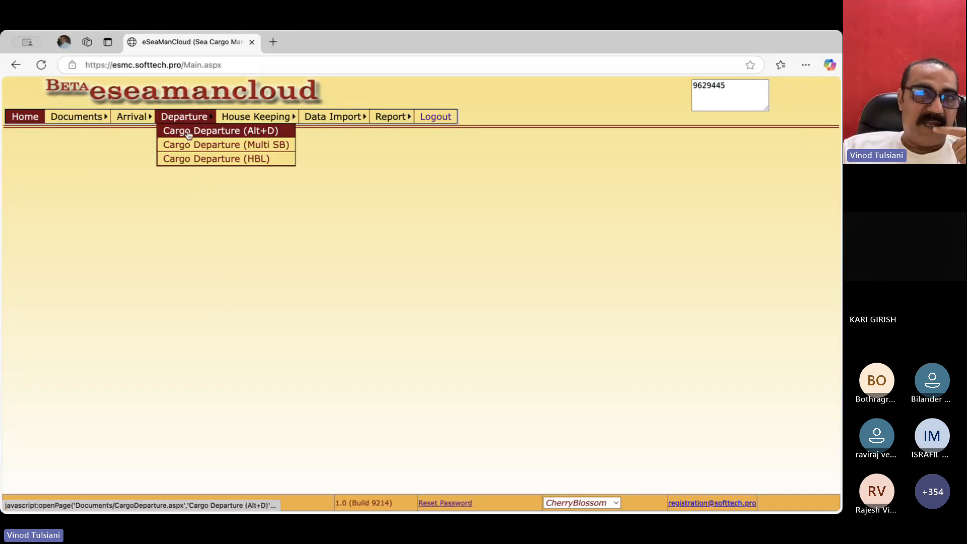
click(187, 131)
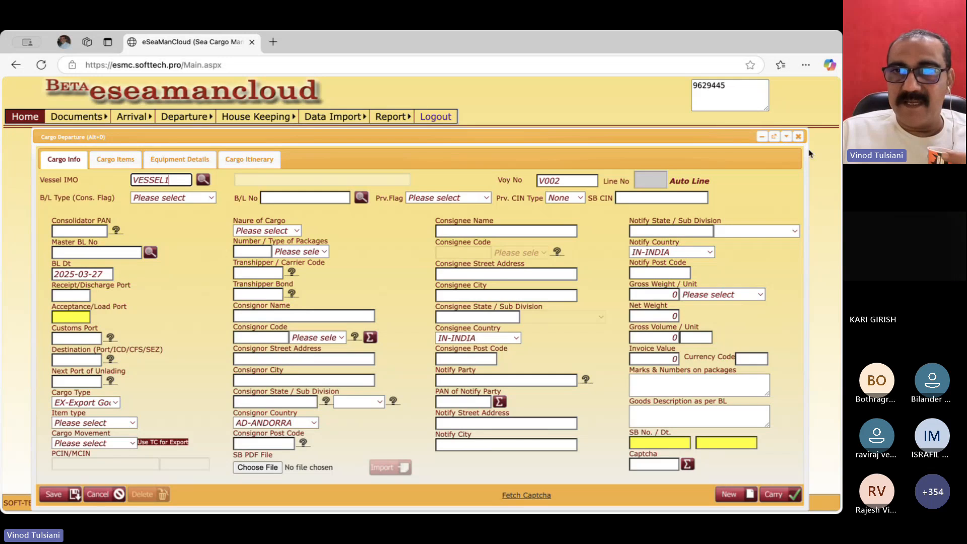
- Close the empty Cargo Departure form, then open and close an empty Multi SB form
click(798, 138)
mouse_move(184, 118)
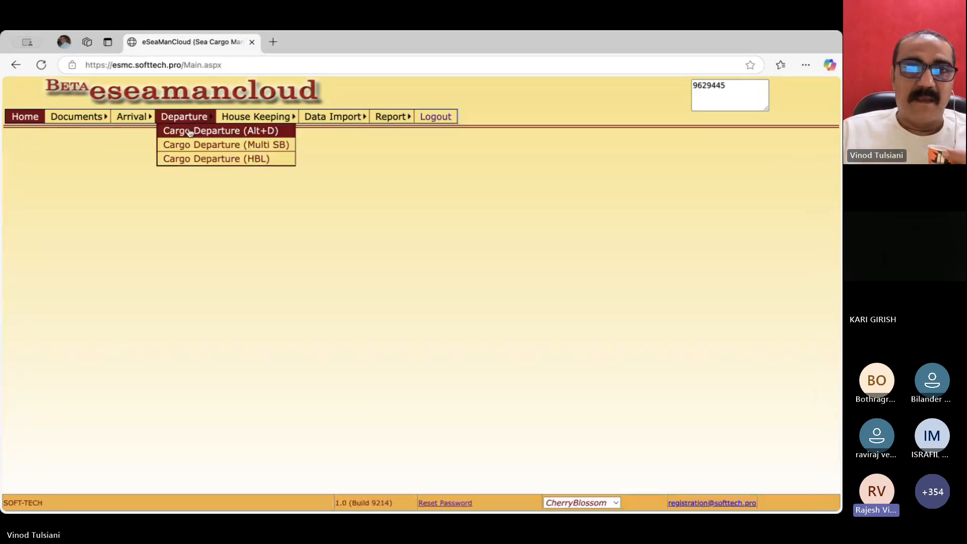
click(219, 149)
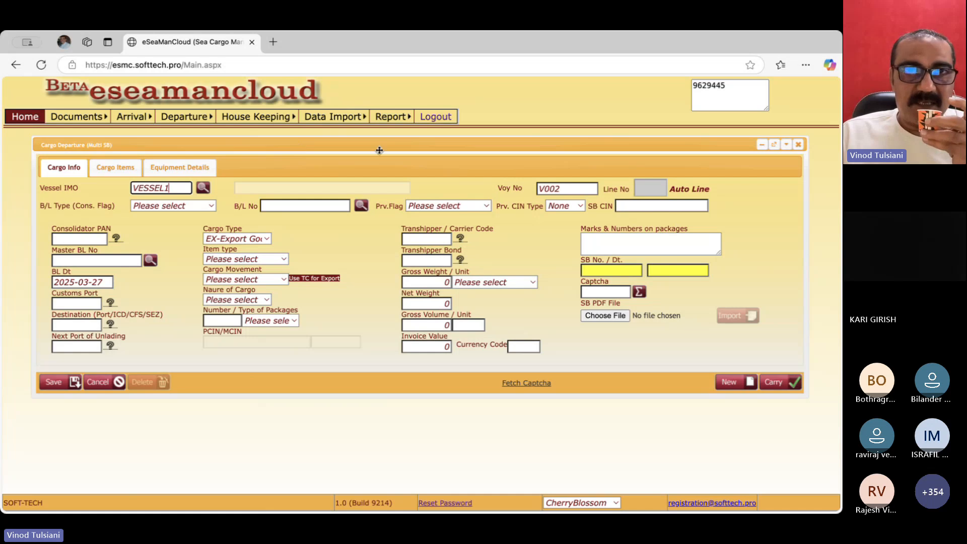
drag(382, 151, 374, 161)
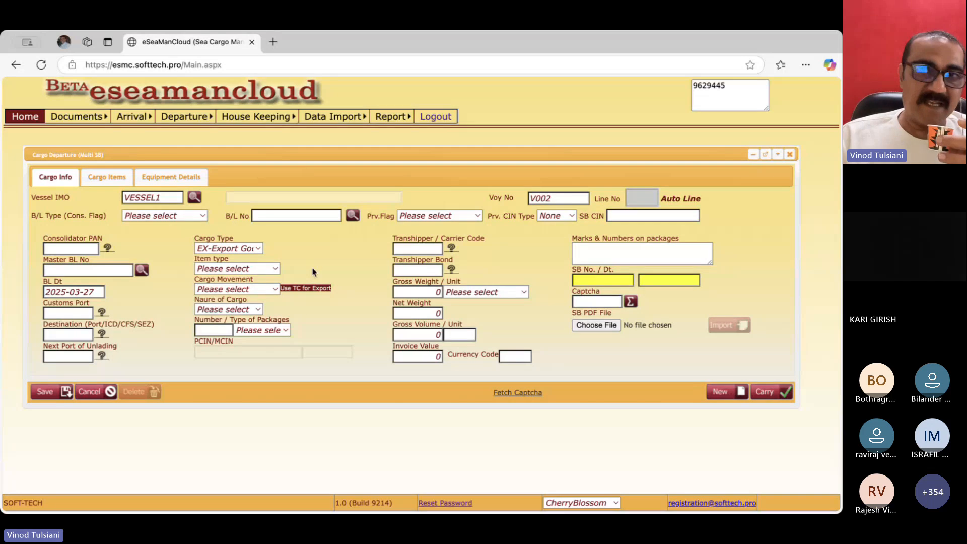
click(789, 154)
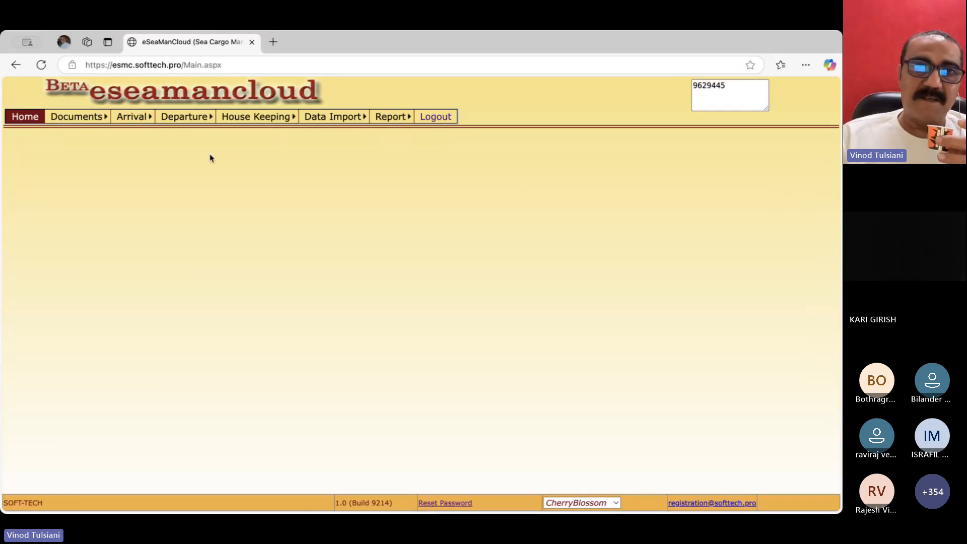
- Open the Cargo Departure (HBL) form for VESSEL1 voyage V002
mouse_move(184, 117)
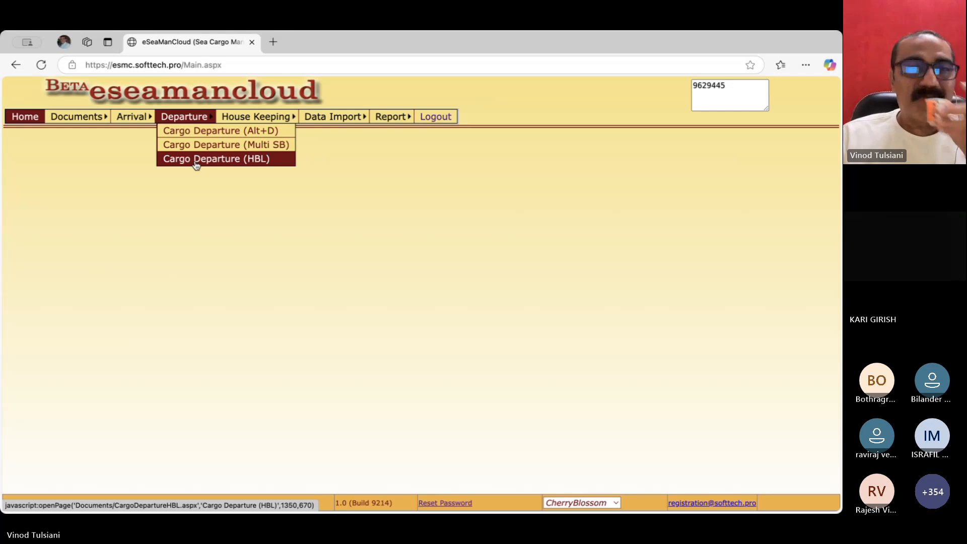
click(196, 159)
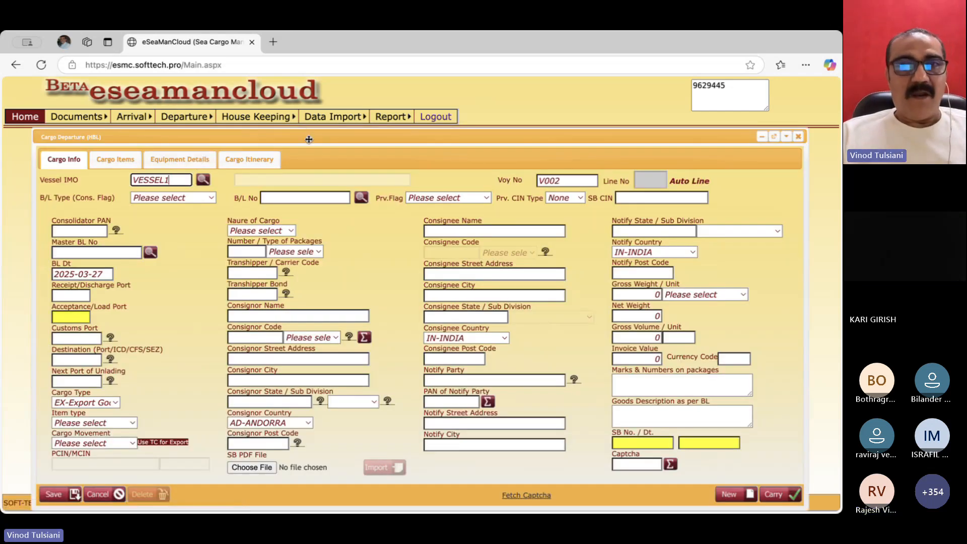
drag(309, 139, 304, 136)
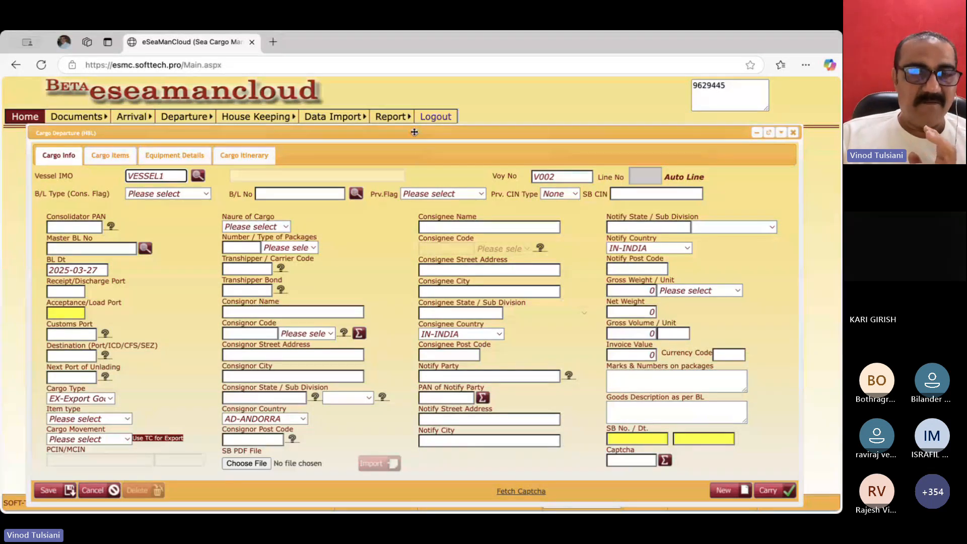
- Set B/L Type to H-House-BL and Prv.Flag to S-Shipping Bill Reference
click(203, 199)
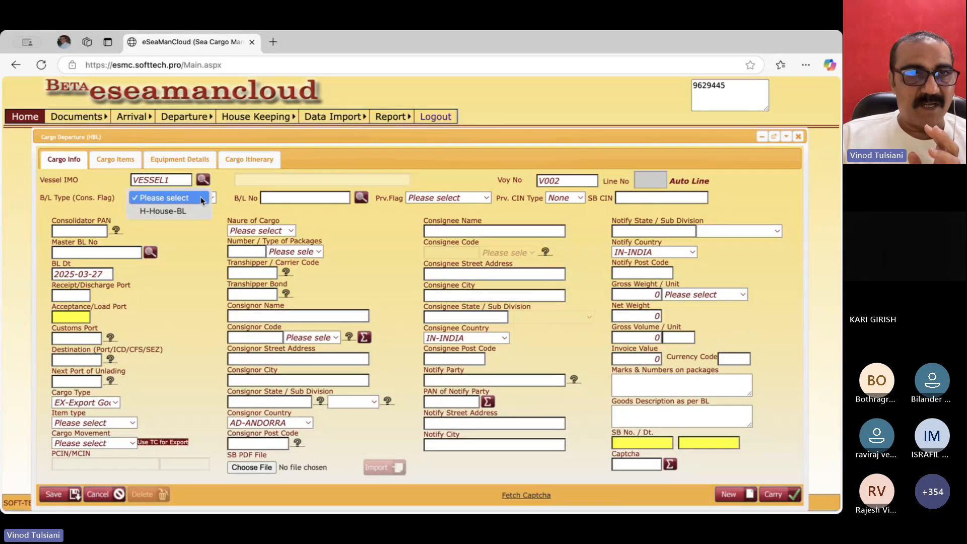
click(193, 211)
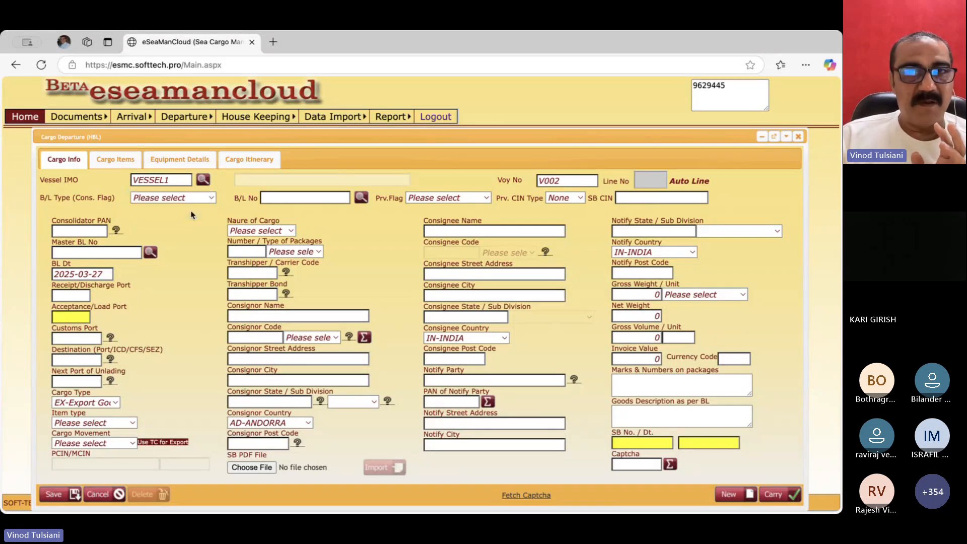
click(477, 199)
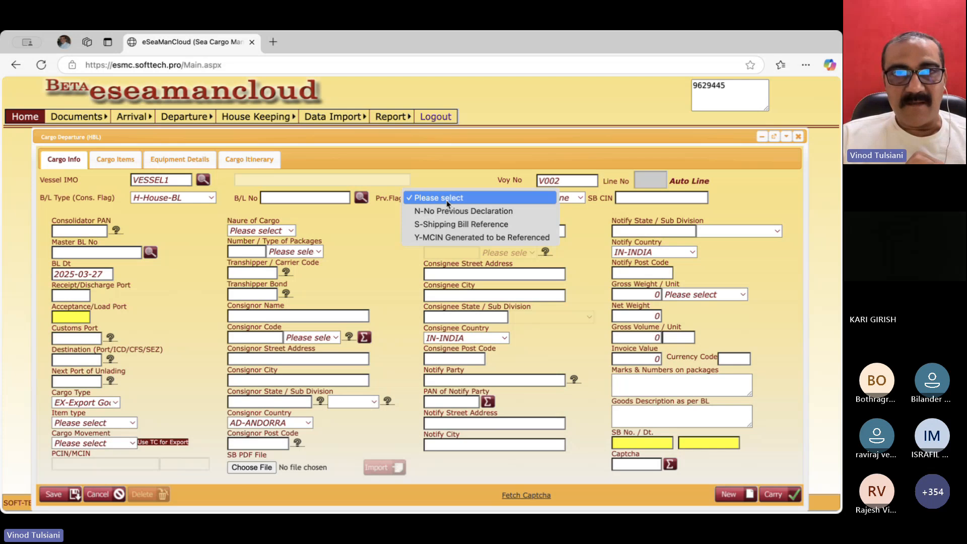
click(453, 227)
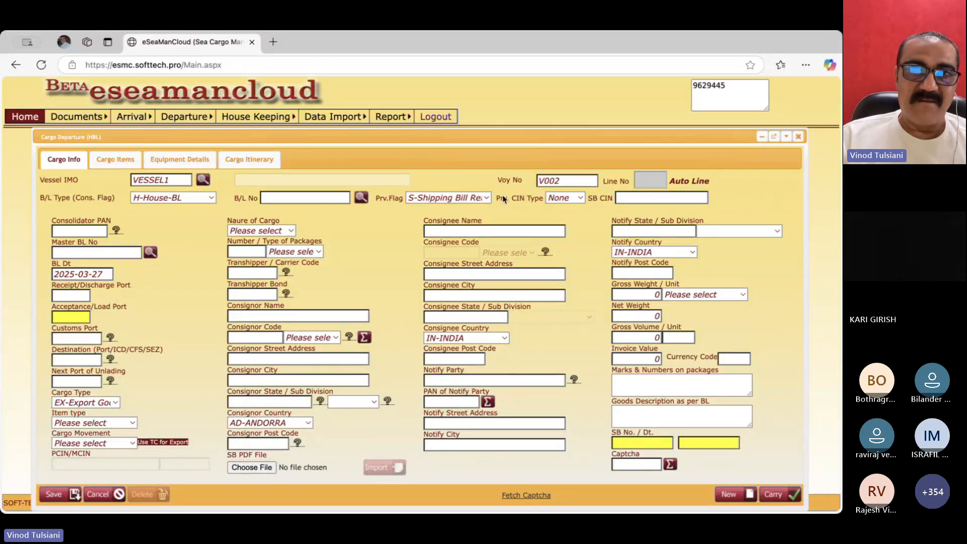
drag(456, 137, 469, 137)
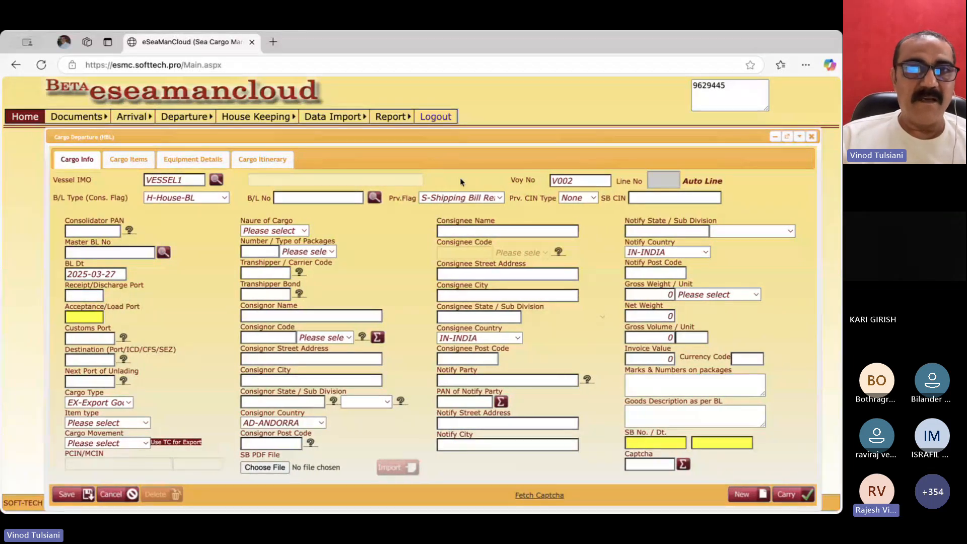
- Enter 89999800 as the house B/L number
click(301, 197)
text(09)
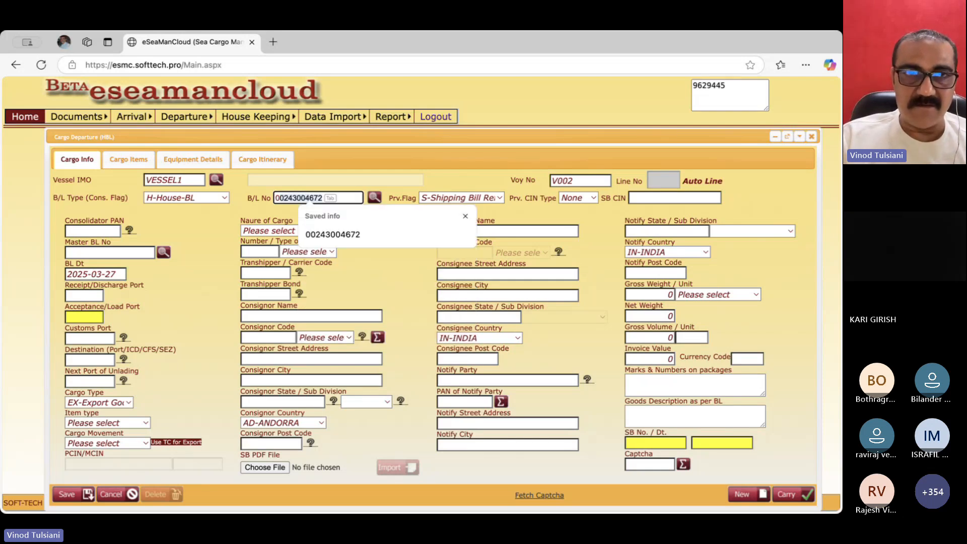
key(BackSpace)
key(BackSpace)
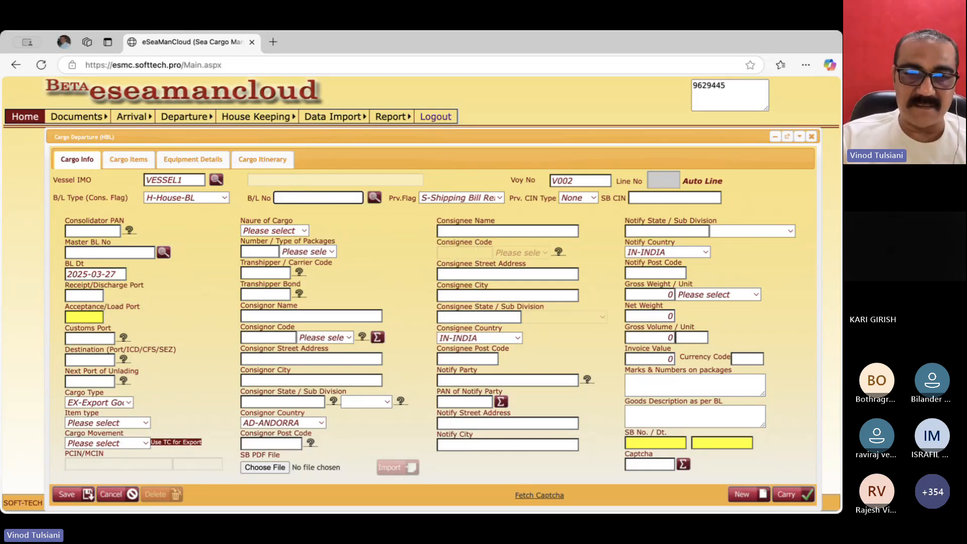
text(8)
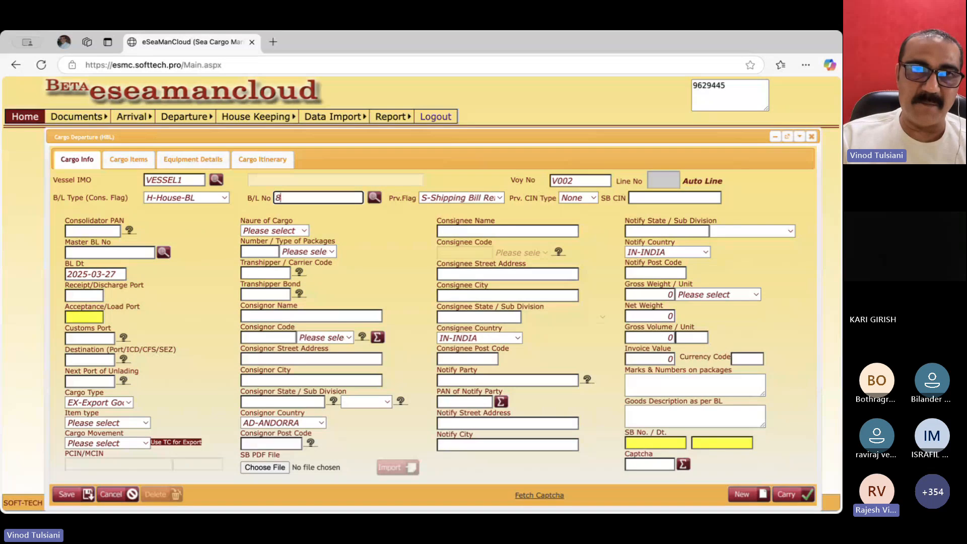
text(9999800)
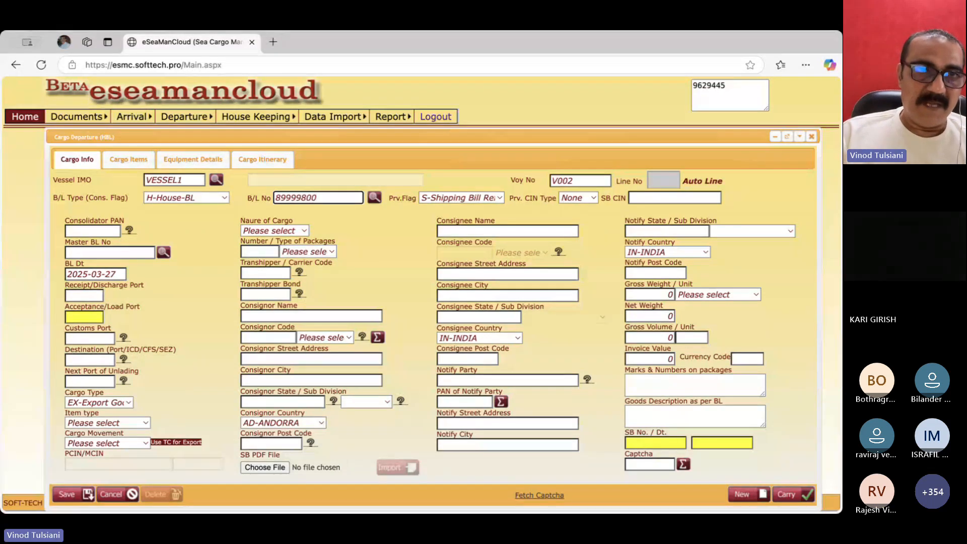
key(Tab)
key(Tab)
- Enter master BL number BLNO003 and keep Prv.Flag as S-Shipping Bill Reference
click(99, 249)
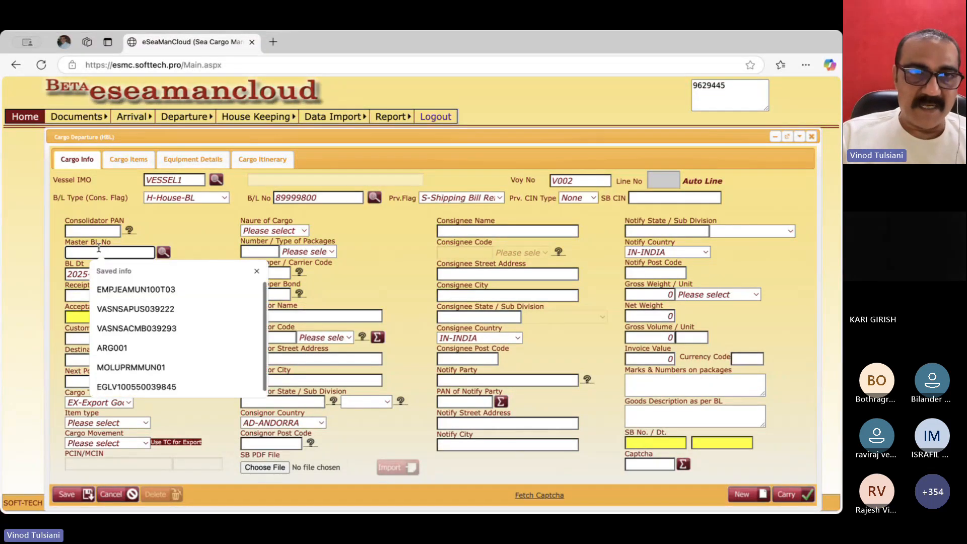
text(MASTERBL)
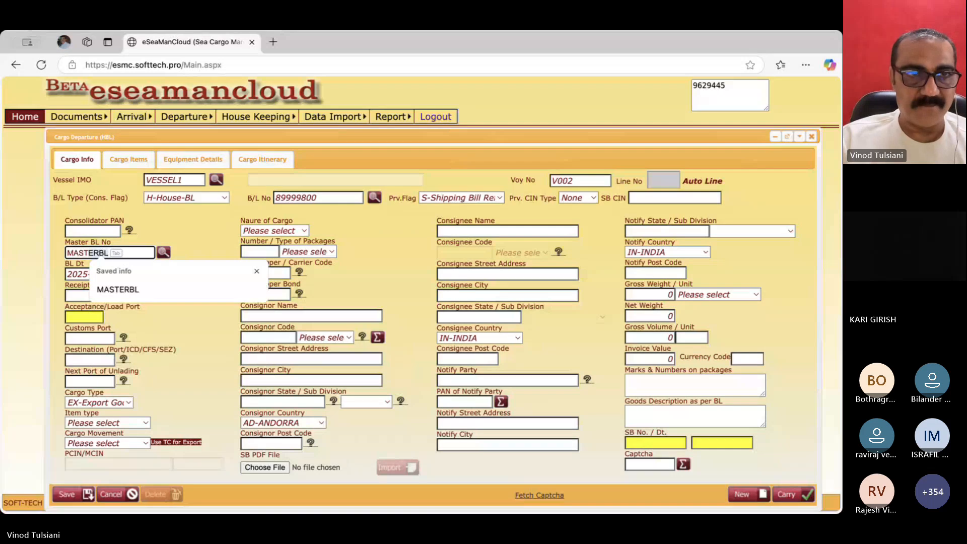
key(BackSpace)
key(BackSpace)
key(BackSpace)
key(BackSpace)
key(BackSpace)
key(BackSpace)
key(BackSpace)
key(BackSpace)
text(BLNO)
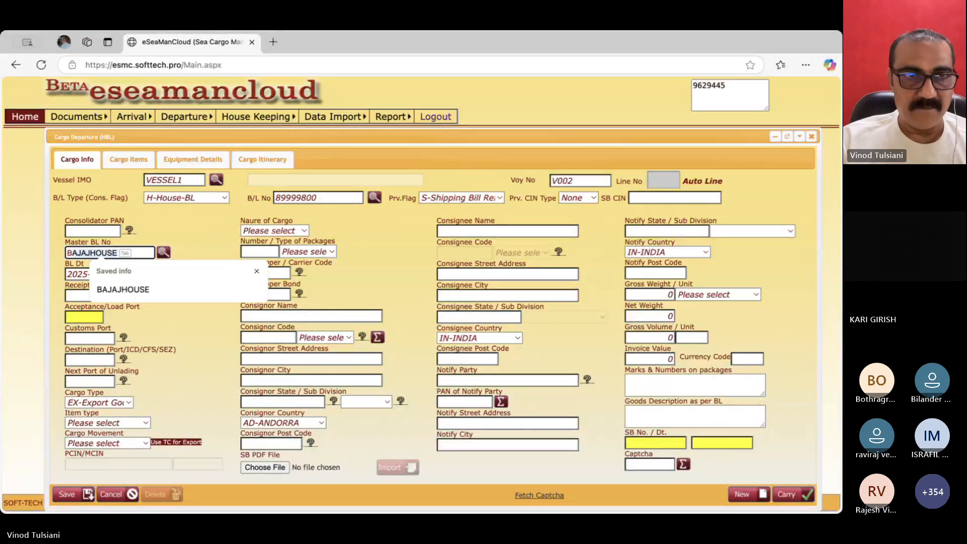
text(003)
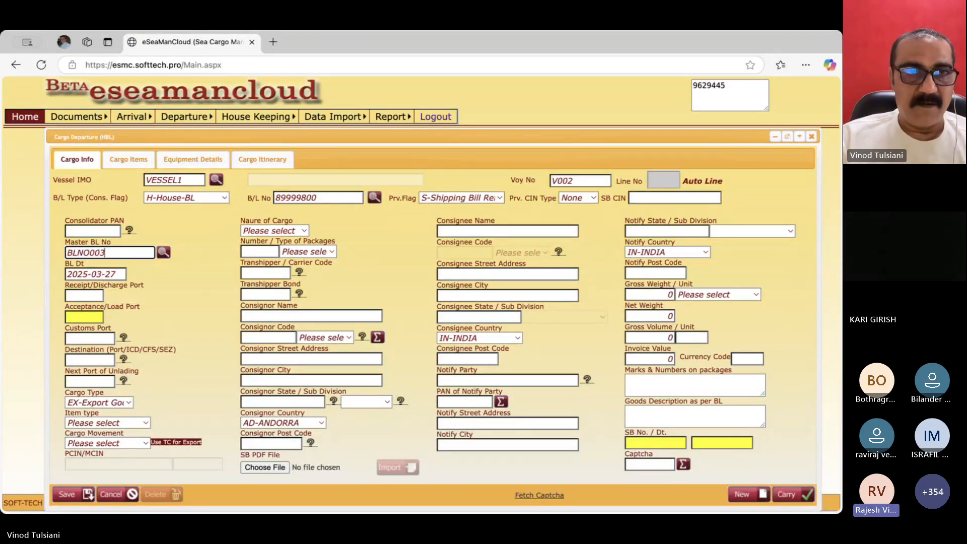
key(Tab)
key(Tab)
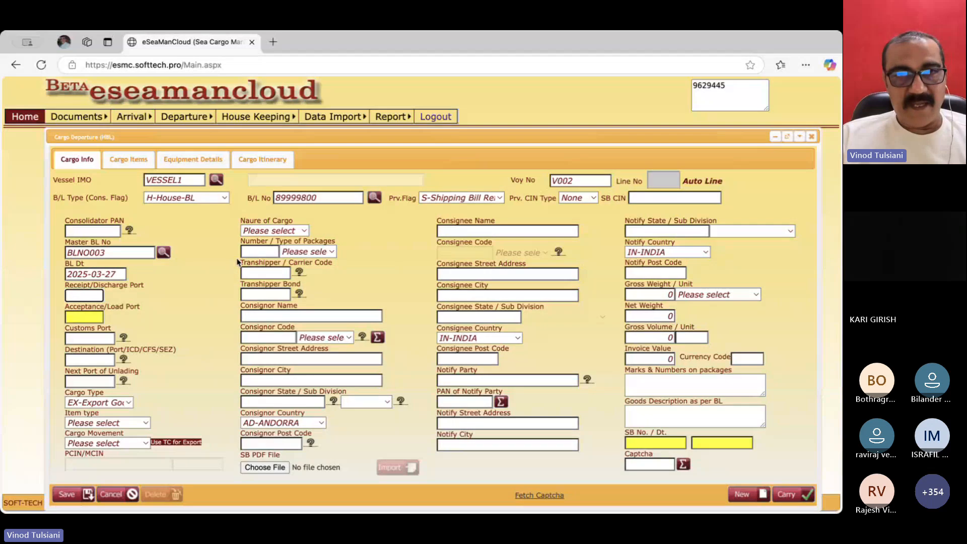
click(461, 199)
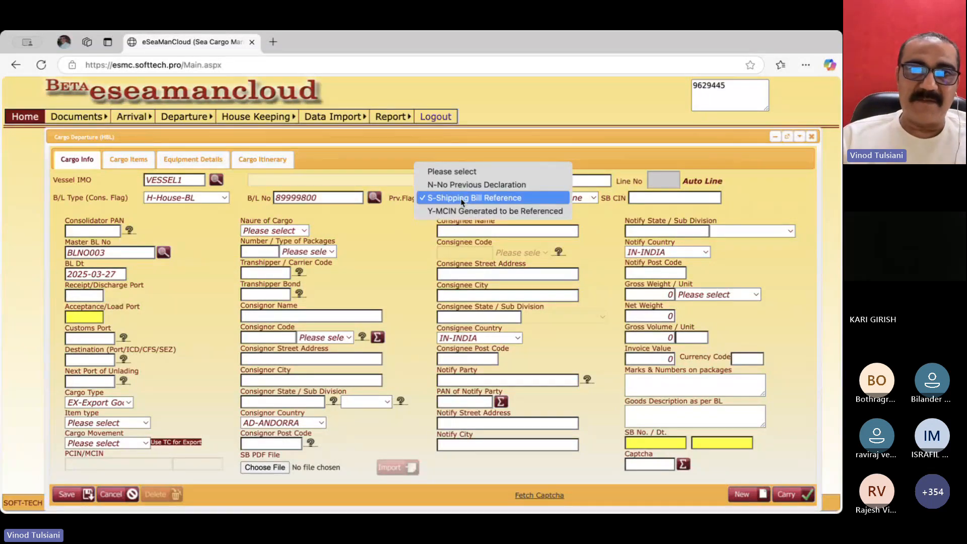
click(461, 199)
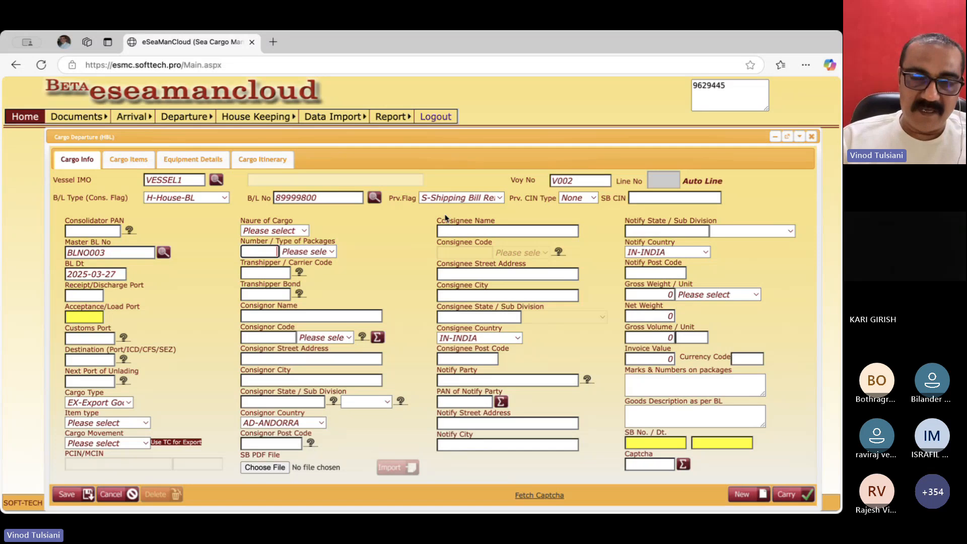
drag(461, 141, 456, 141)
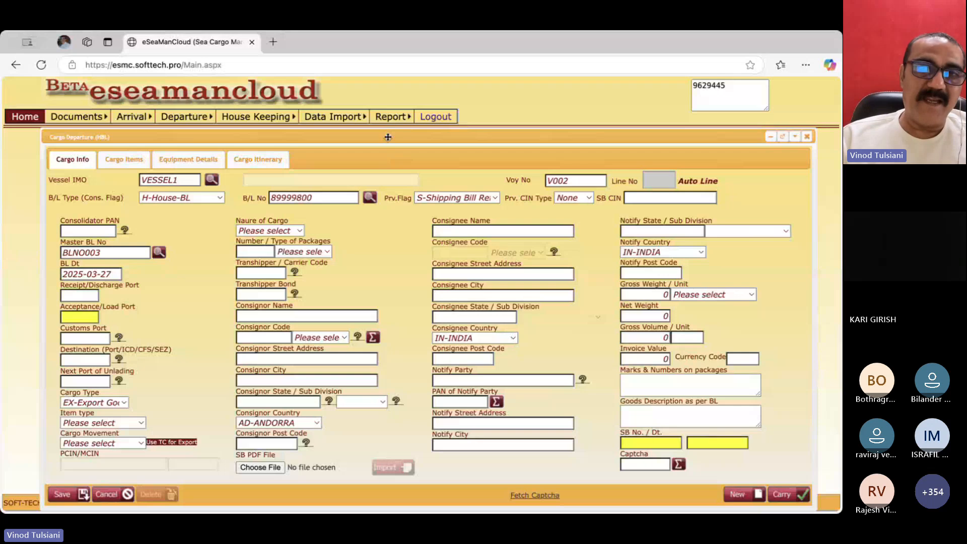
drag(388, 136, 392, 137)
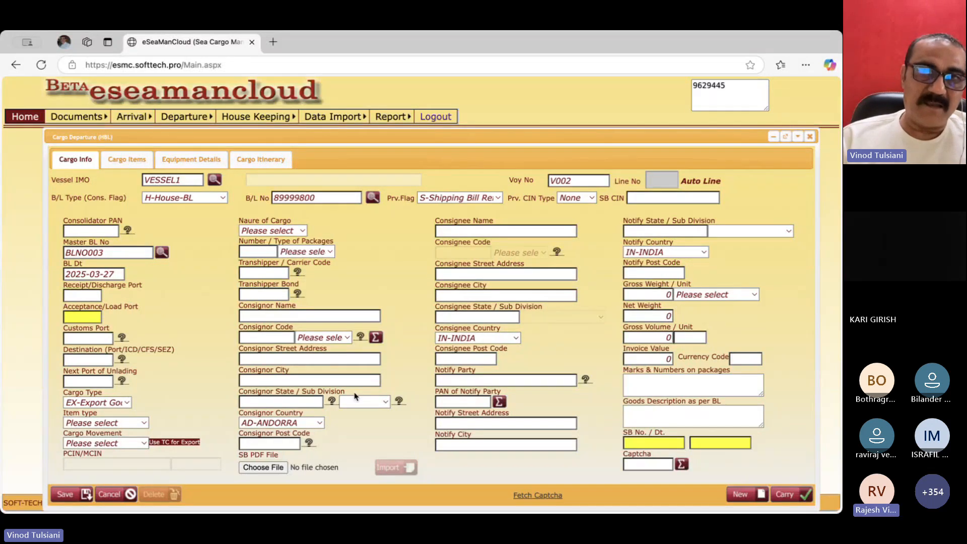
- Minimise the HBL form, view the saved BLNO002 record, then close it
click(773, 136)
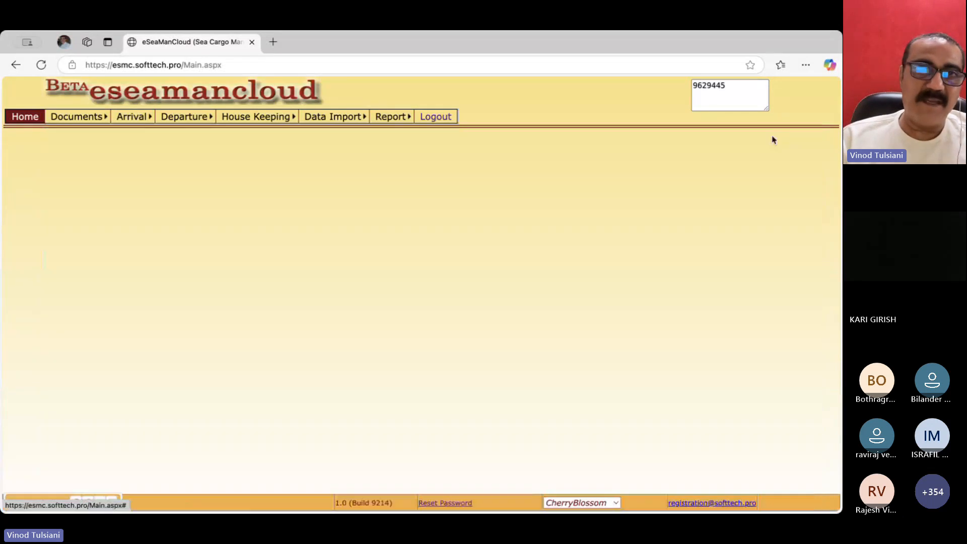
click(192, 131)
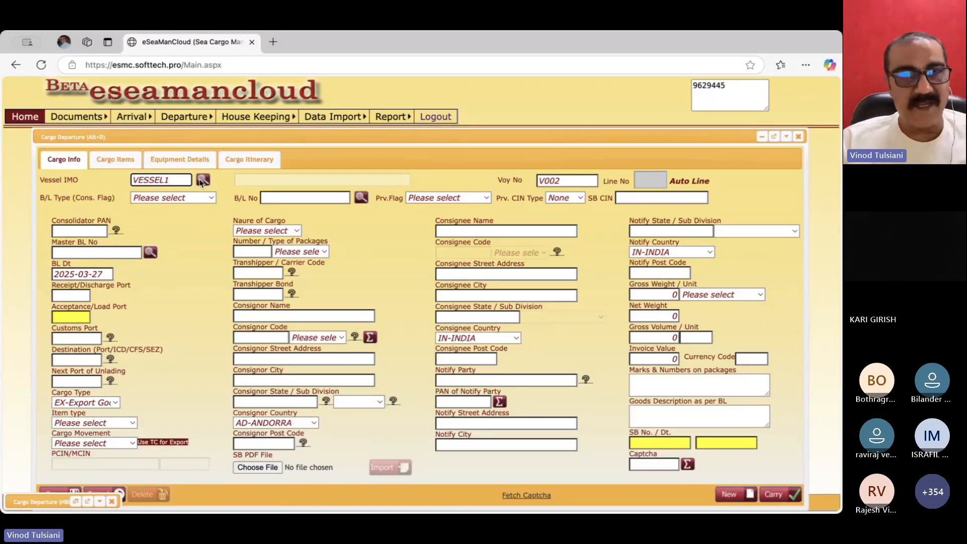
click(202, 179)
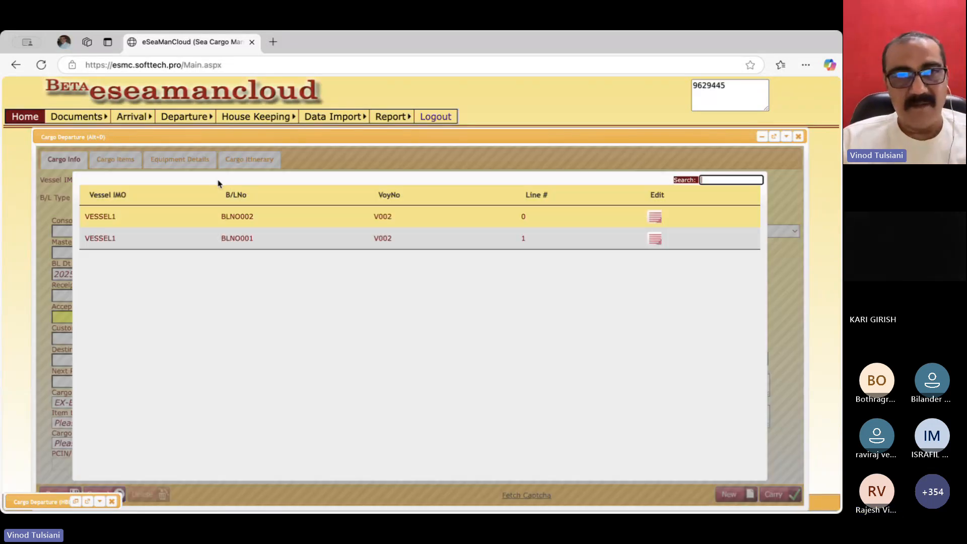
click(653, 217)
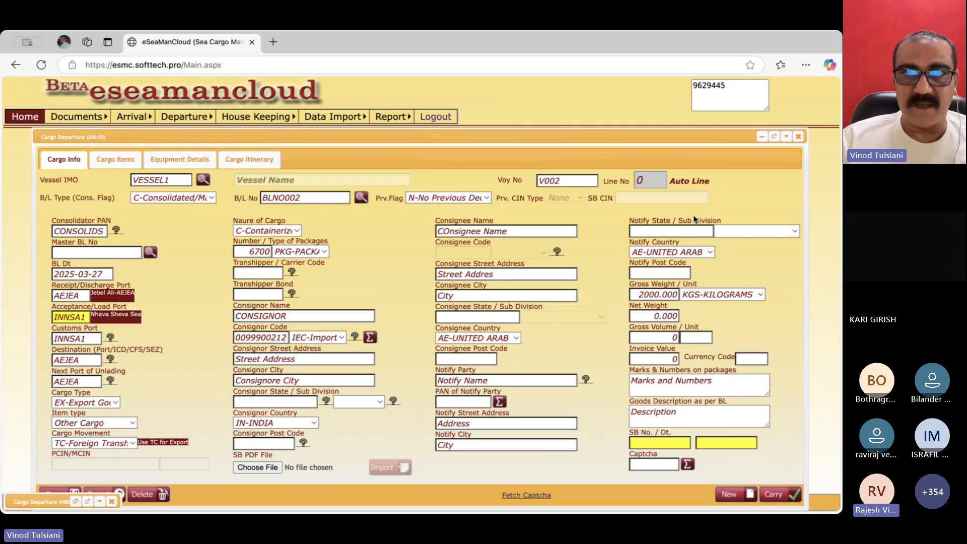
click(798, 136)
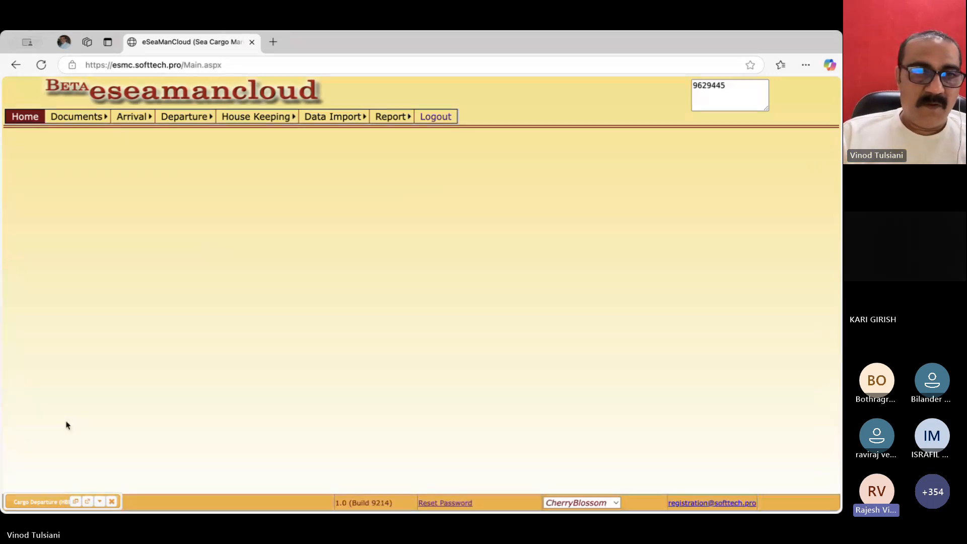
- Restore the house BL 89999800 form and close it
click(75, 502)
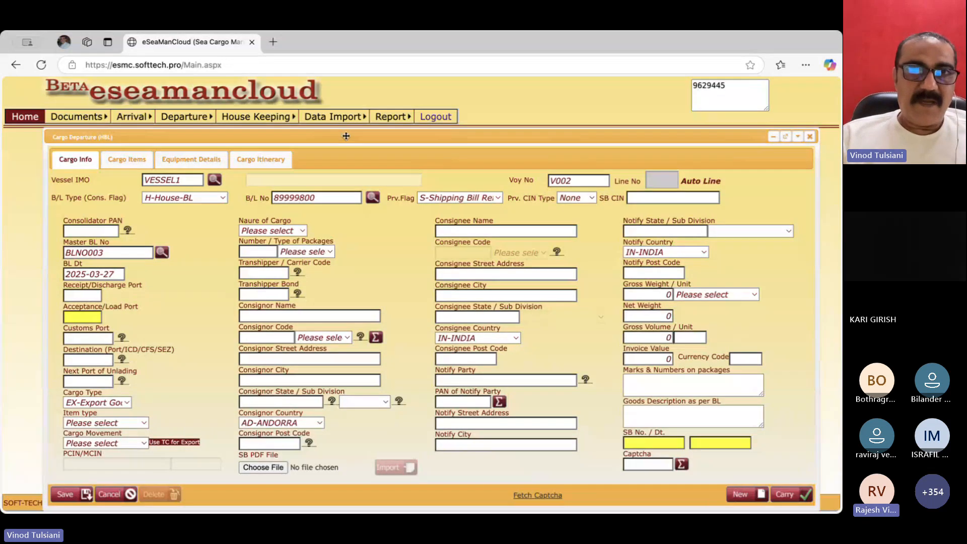
drag(346, 136, 351, 159)
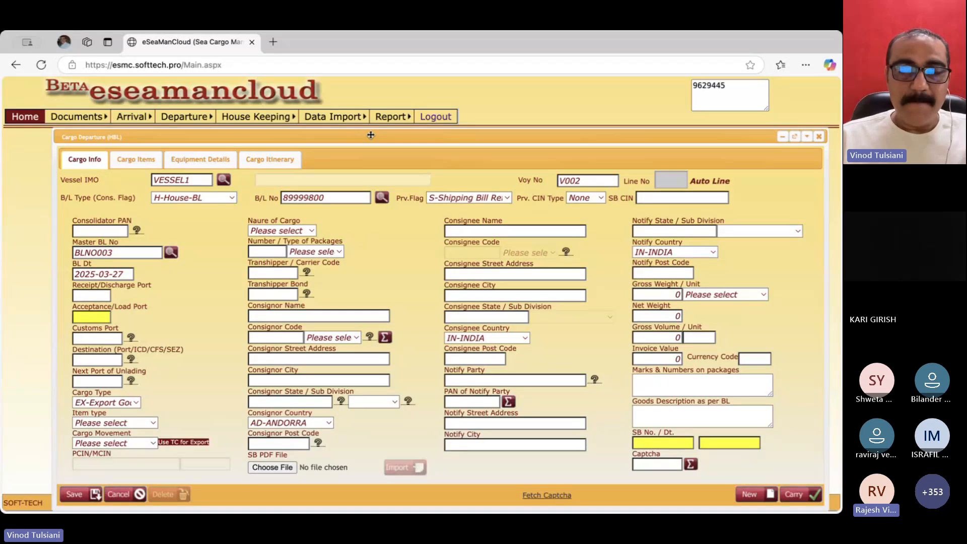
drag(370, 135, 361, 137)
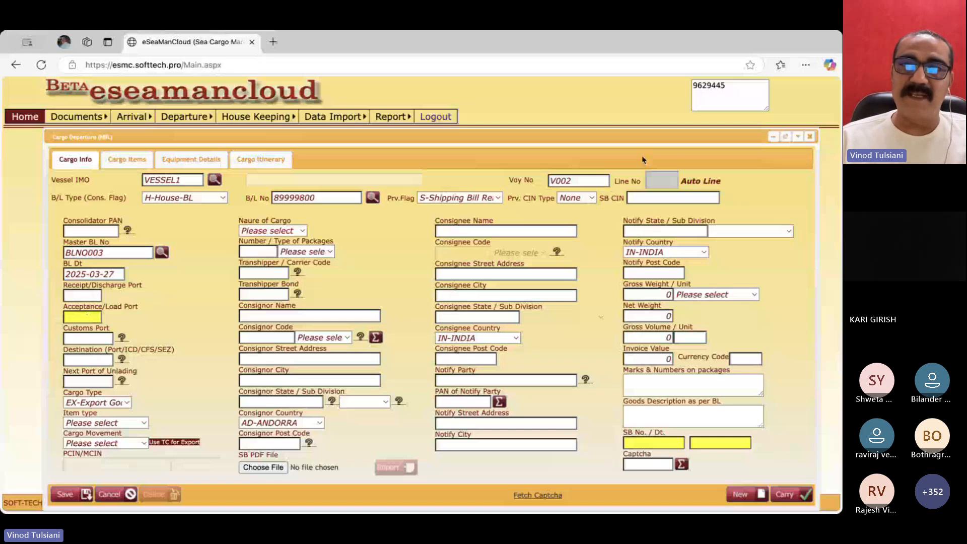
click(809, 137)
- Load the saved BLNO001 record for VESSEL1 into the standard Cargo Departure form
mouse_move(192, 108)
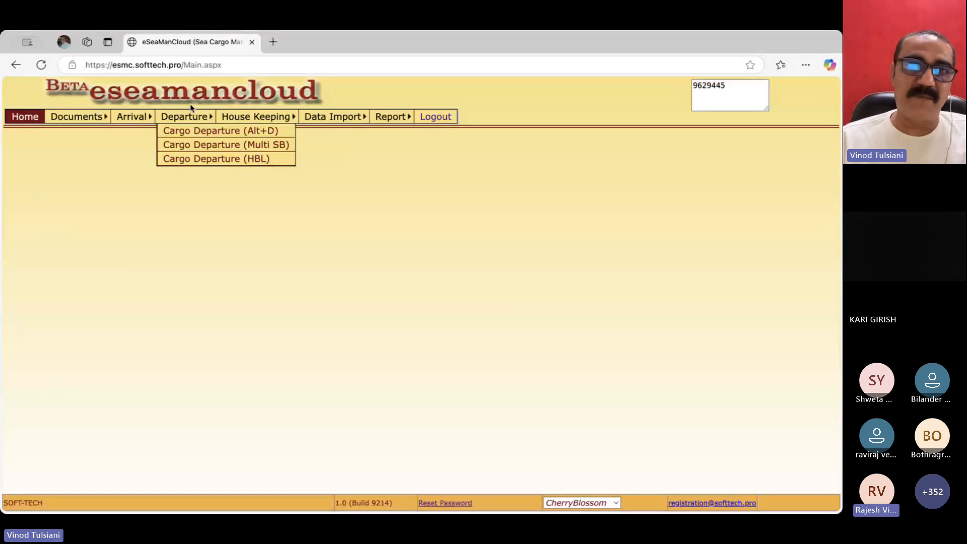
click(186, 130)
click(203, 180)
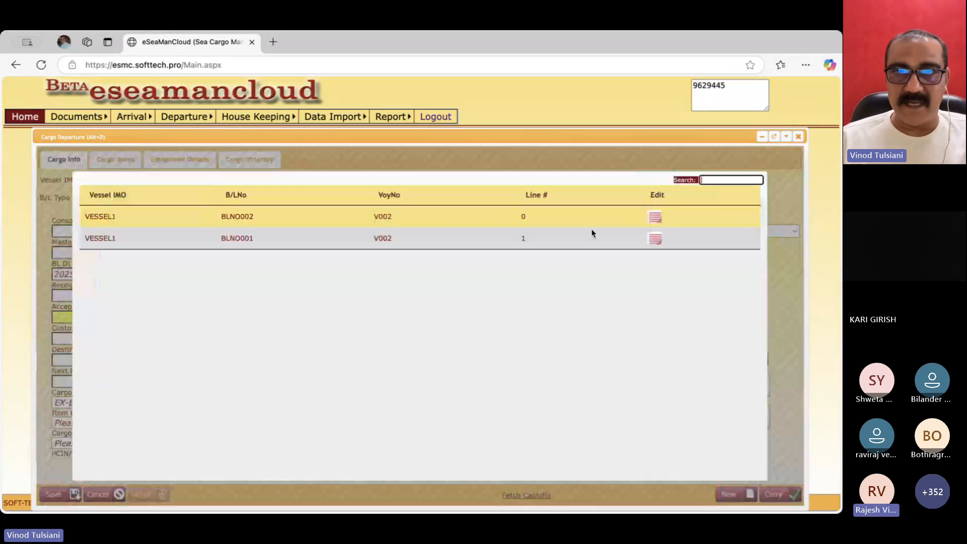
click(654, 241)
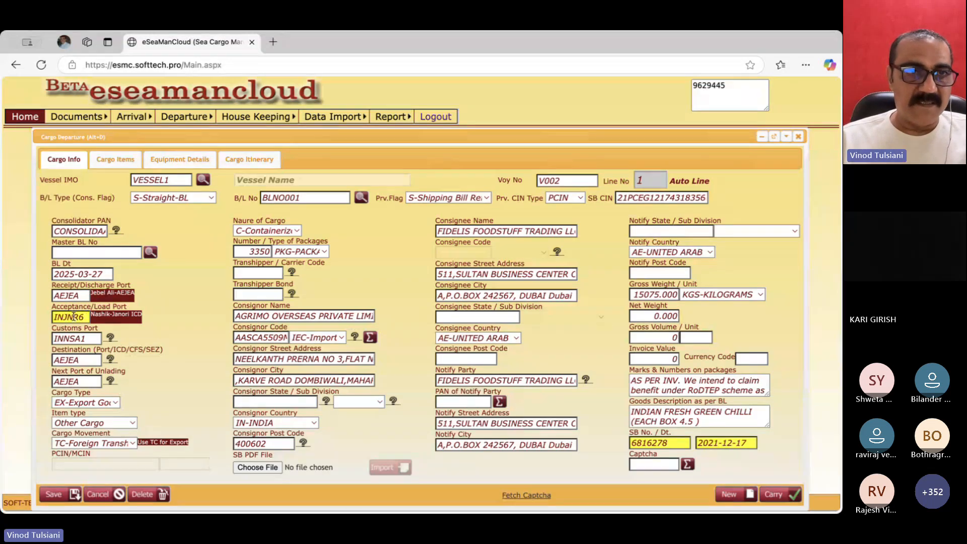
- Check BLNO001's port fields, including Acceptance/Load Port INJNR6, then close the form
drag(84, 316, 19, 318)
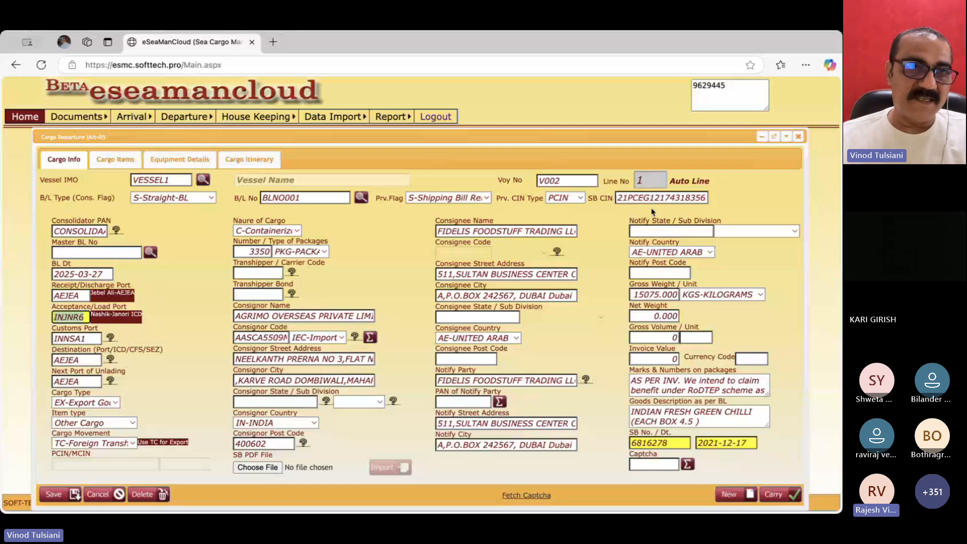
click(81, 293)
key(Tab)
key(Tab)
key(Tab)
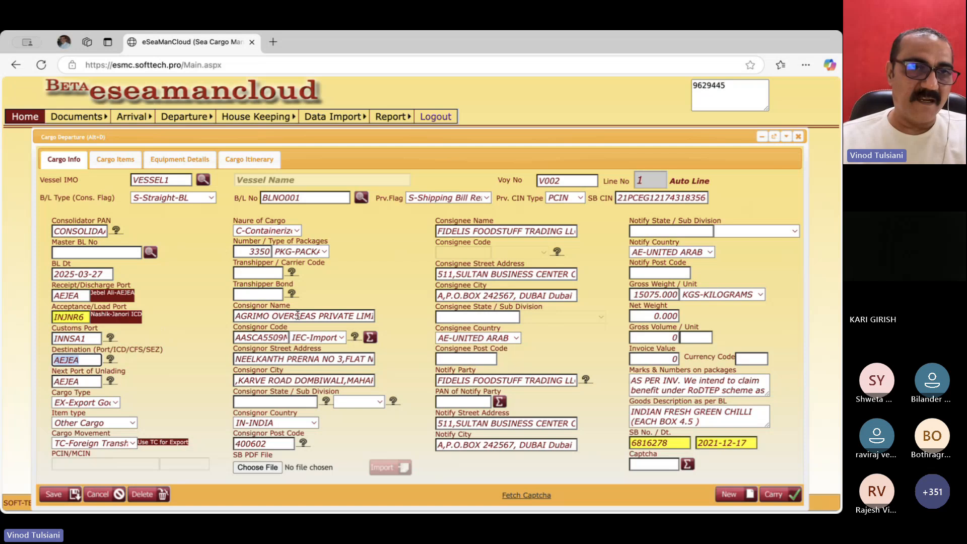
key(Tab)
key(Tab)
key(Tab)
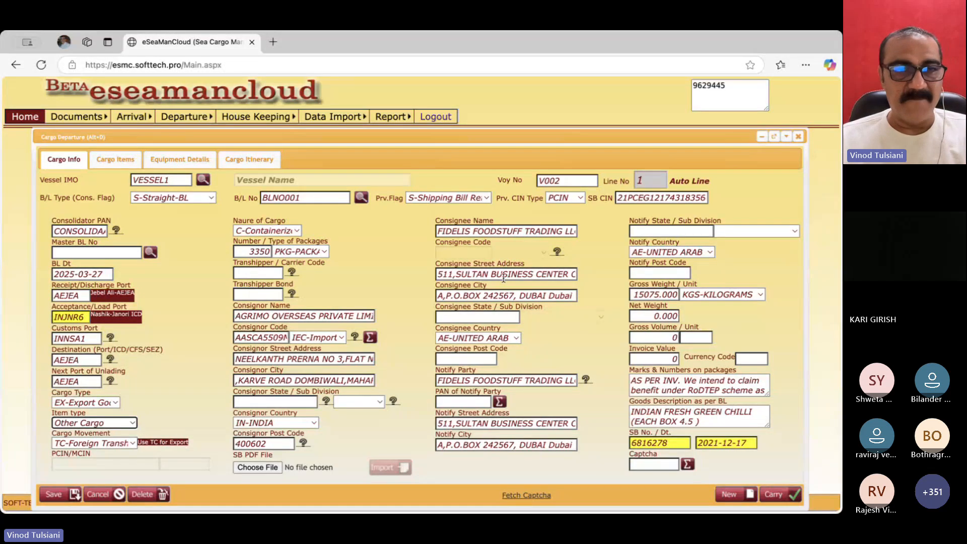
key(Tab)
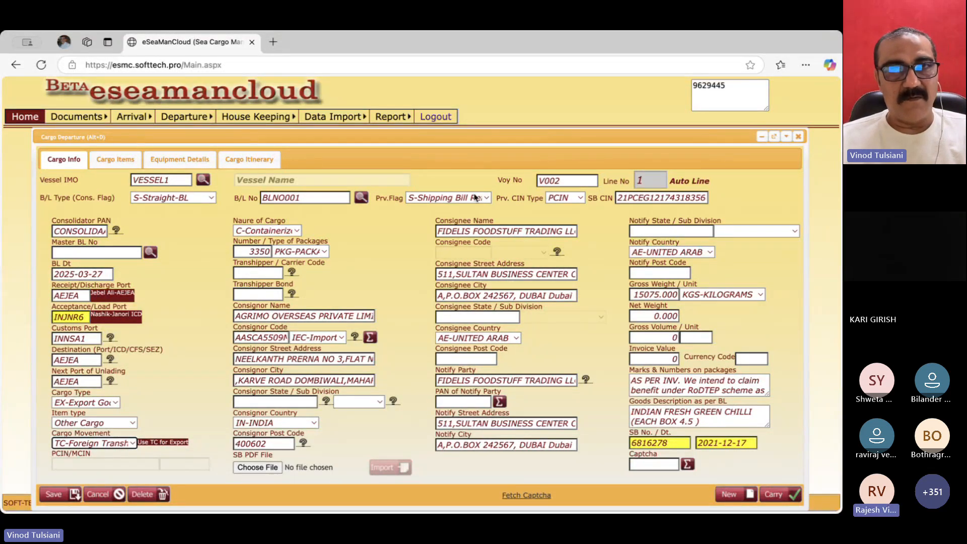
click(84, 317)
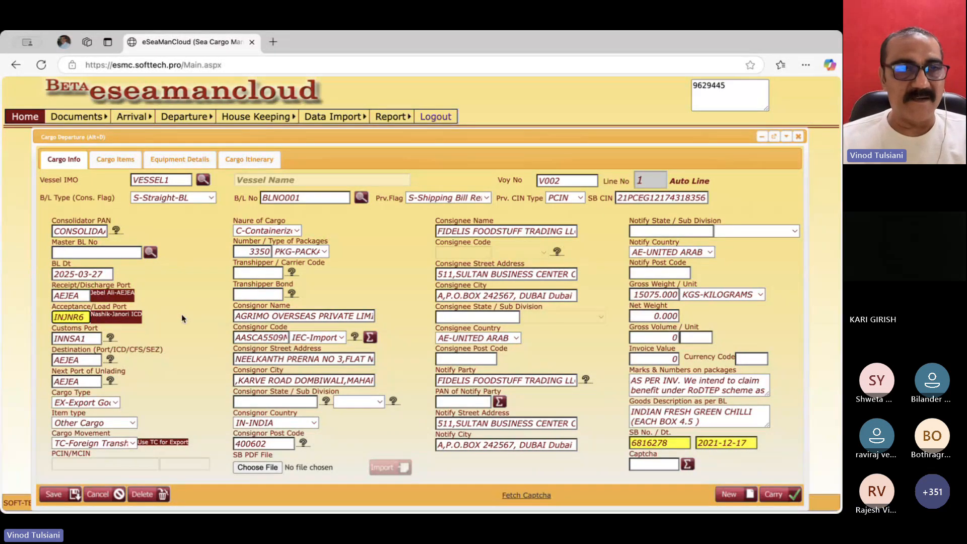
key(Tab)
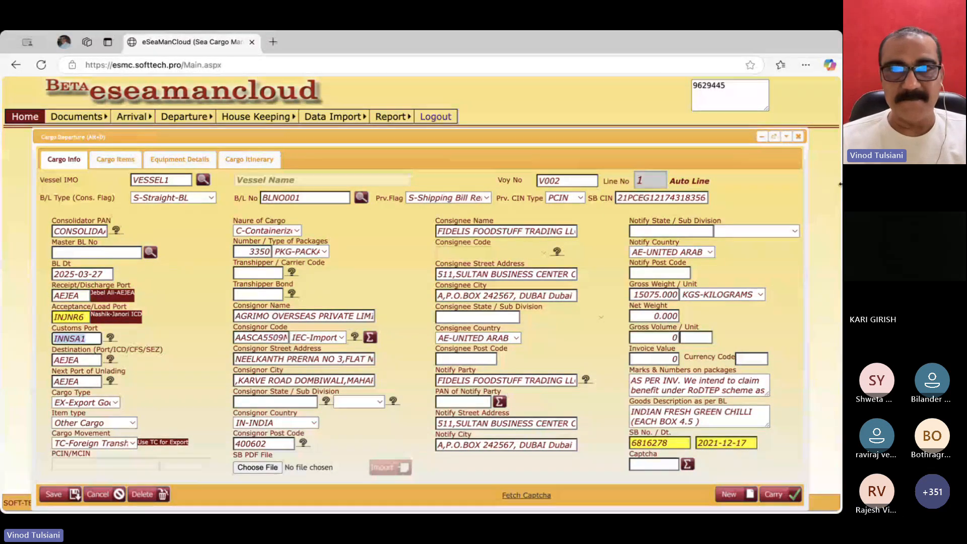
click(798, 138)
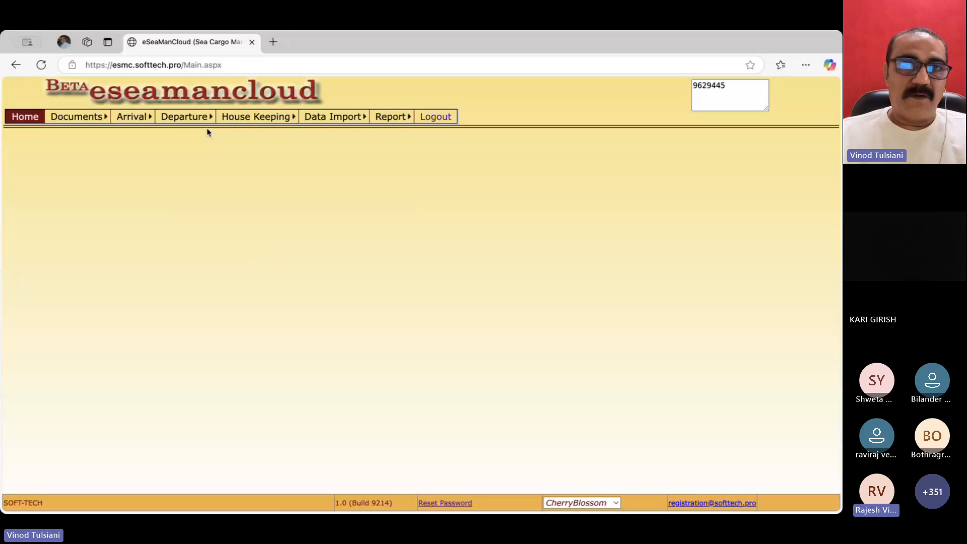
- Confirm Cargo Departure (HBL) lists no saved house BLs for VESSEL1, then close it
mouse_move(194, 117)
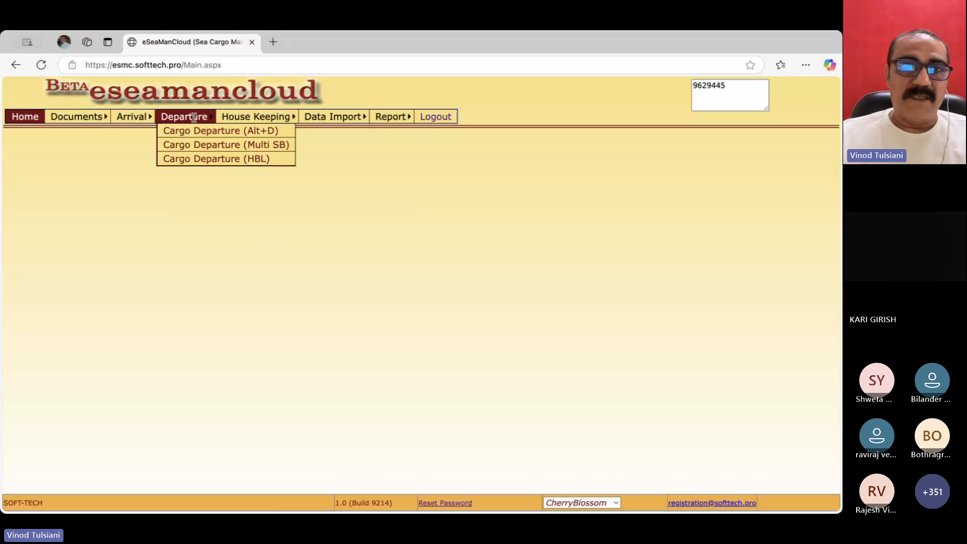
click(209, 159)
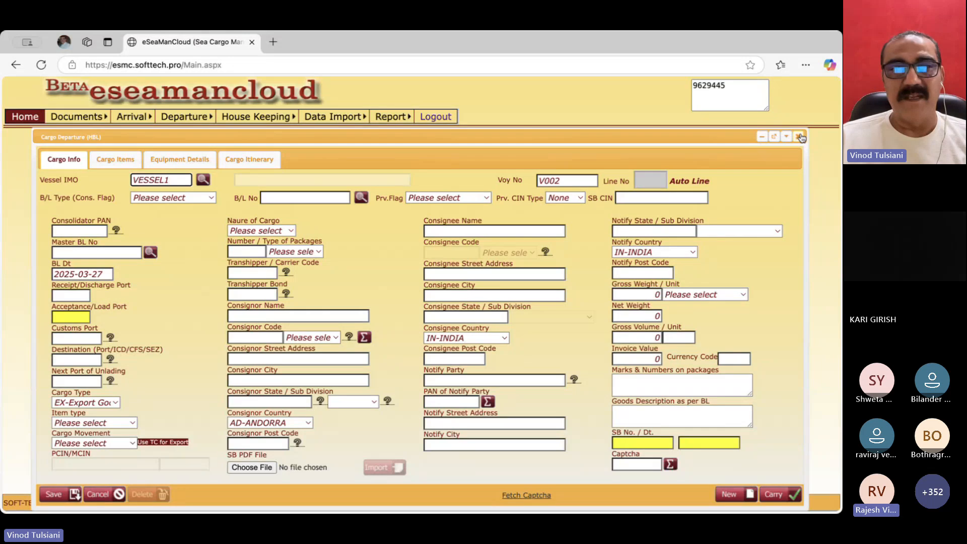
click(203, 179)
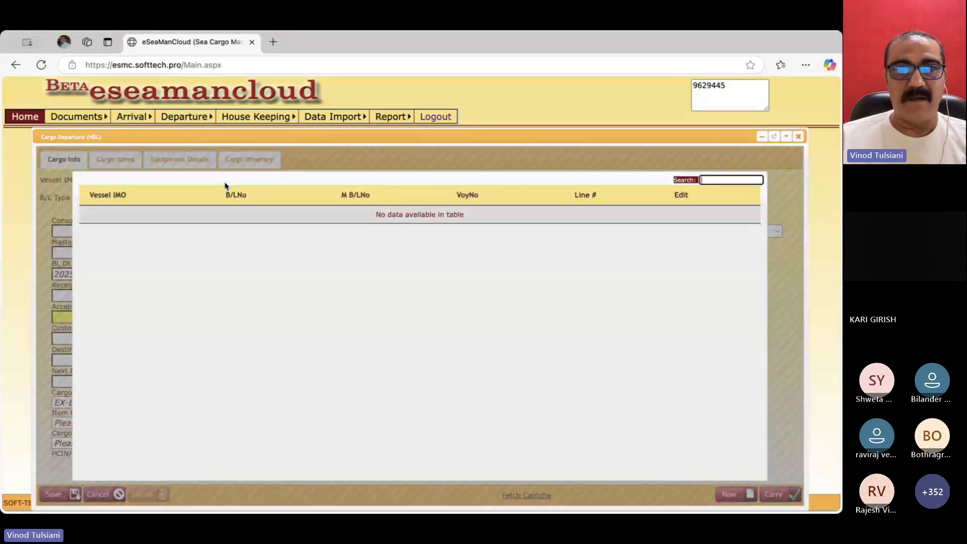
key(Escape)
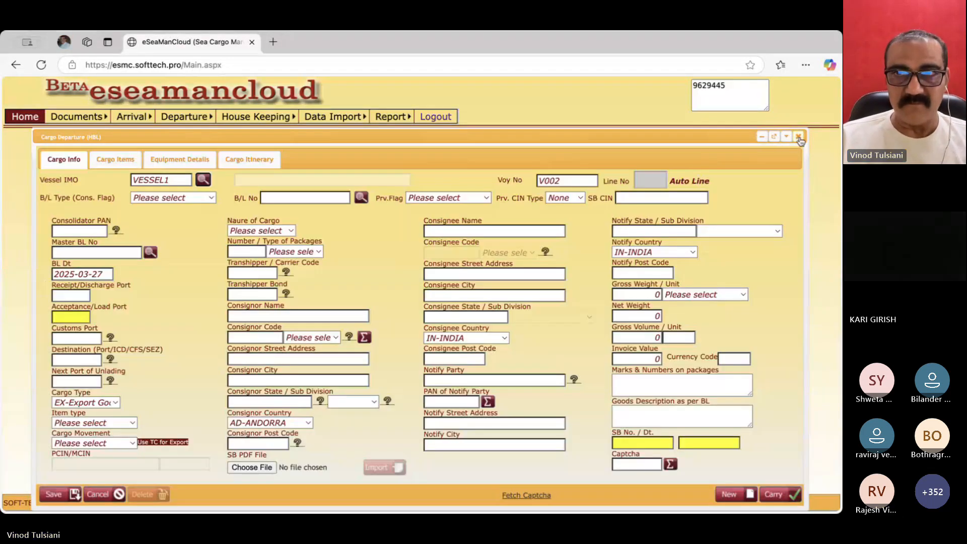
click(798, 137)
- Open the regular Cargo Departure form and load bills BLNO001, then BLNO002, for VESSEL1
click(191, 131)
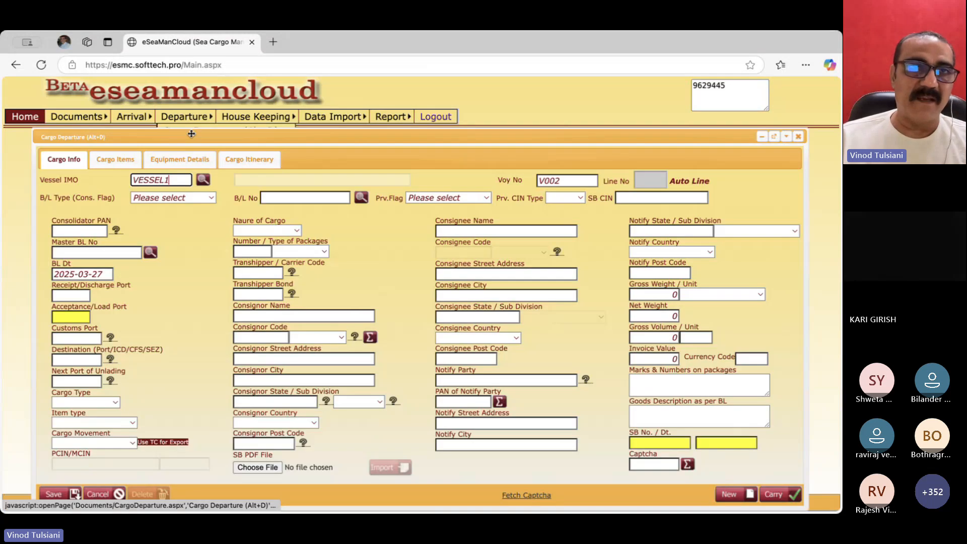
click(203, 179)
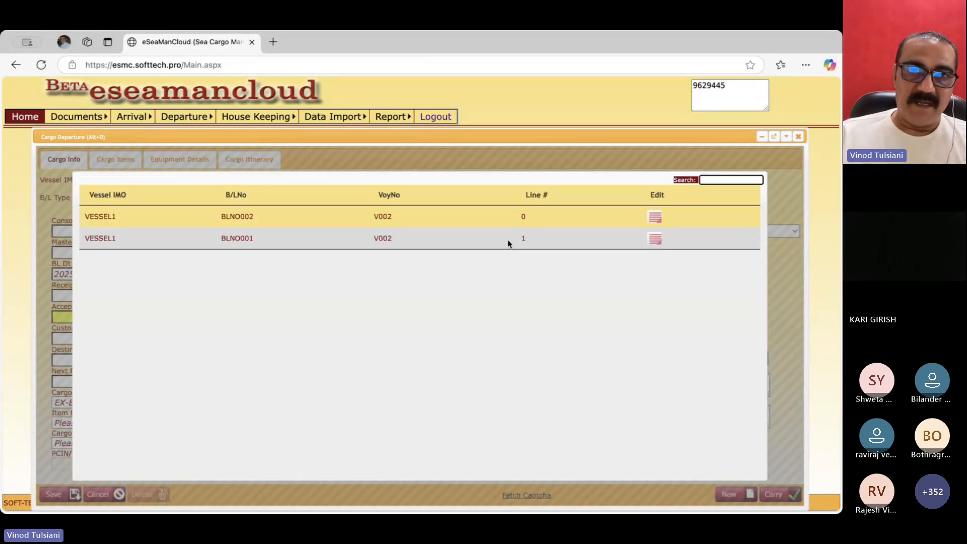
click(653, 239)
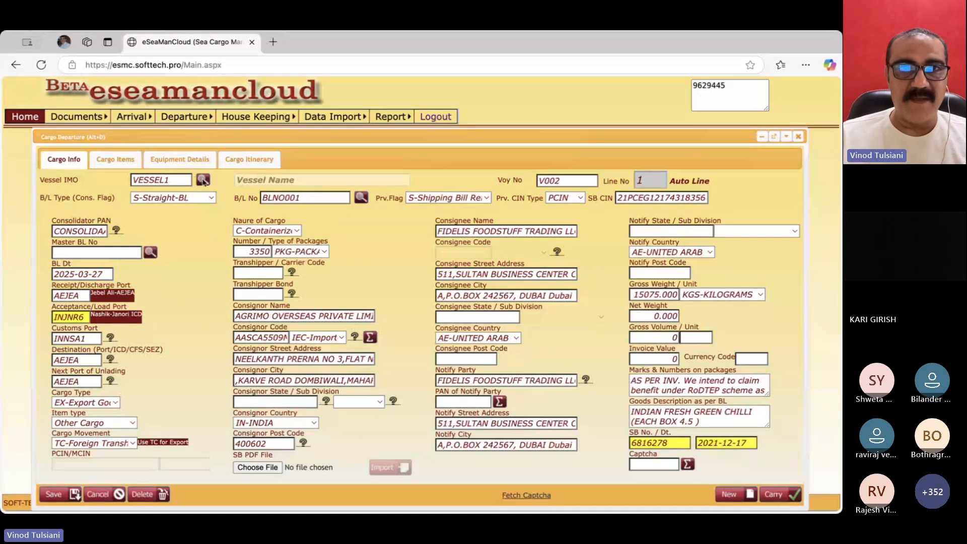
click(203, 180)
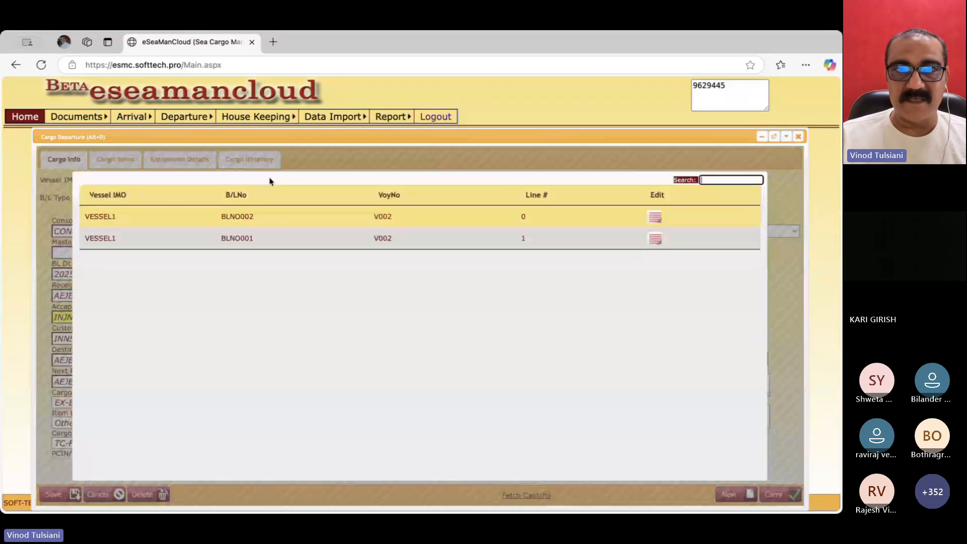
click(654, 219)
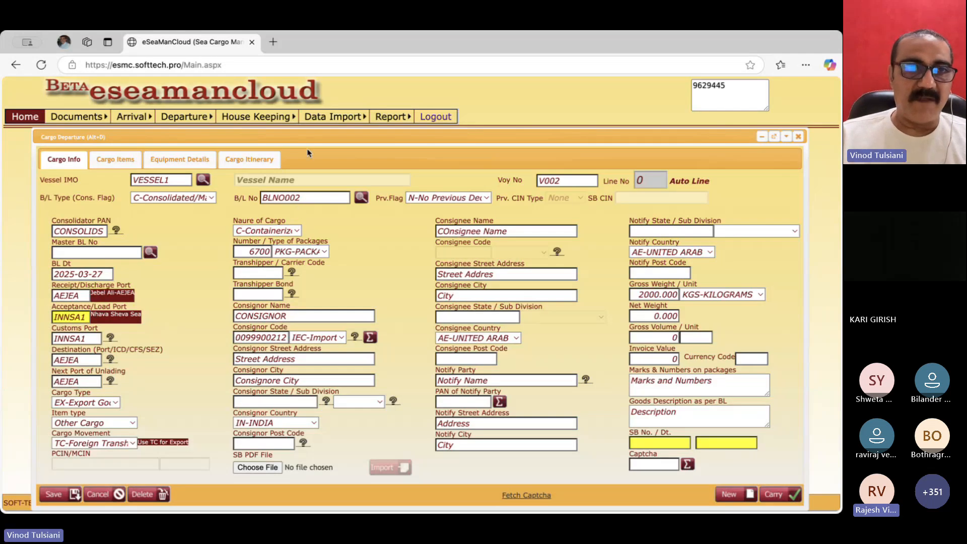
drag(340, 138, 334, 138)
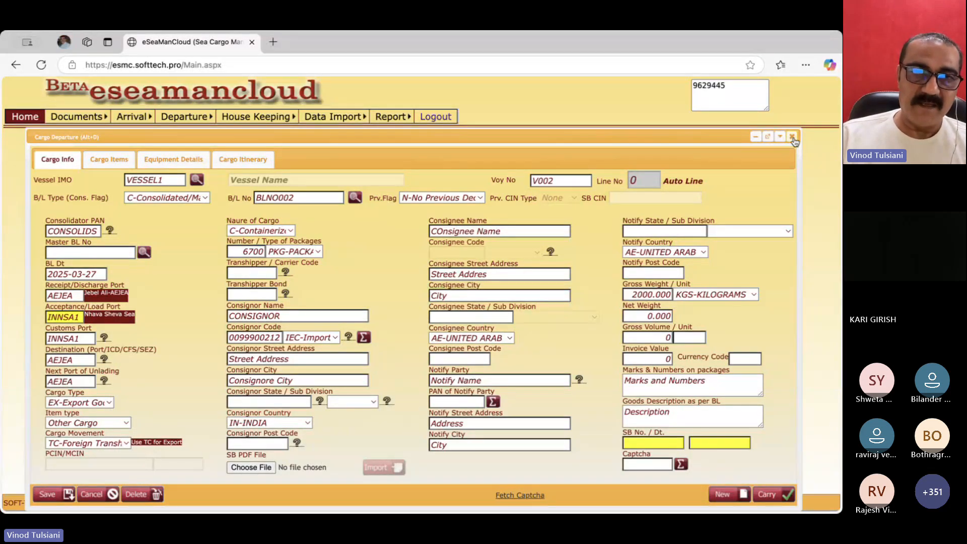
- Close the Cargo Departure form and start a new Cargo Departure (HBL) form
click(792, 137)
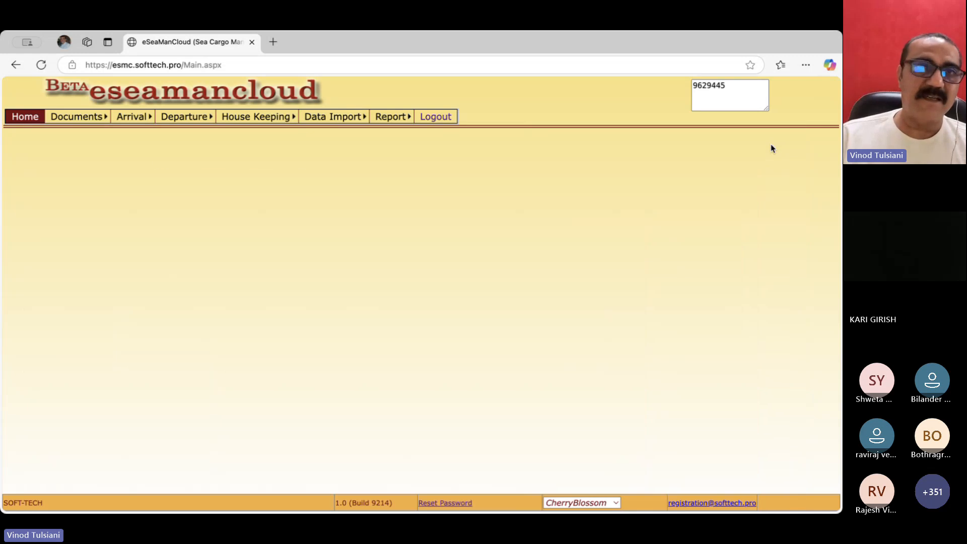
mouse_move(185, 116)
click(200, 159)
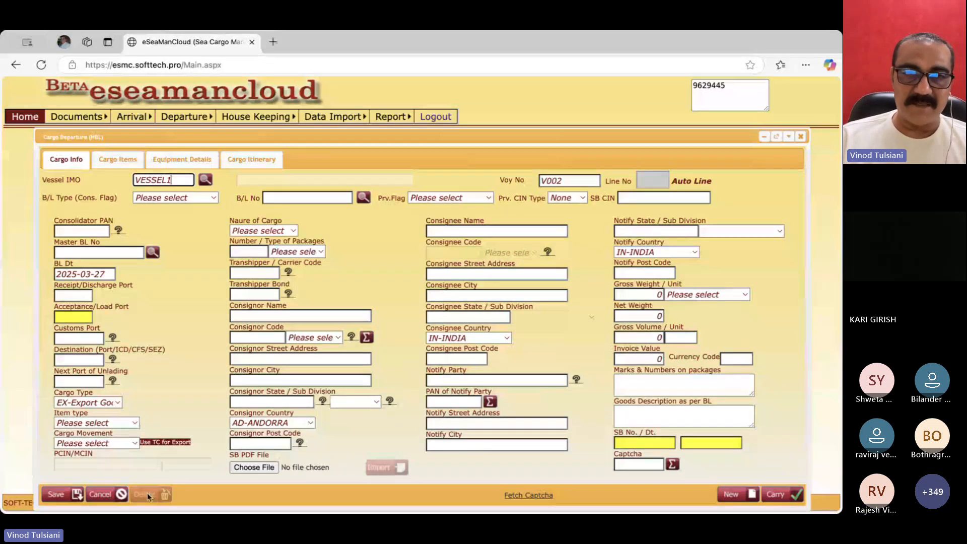
- Import ShippingBillSample.pdf into the HBL form, accept the verify alert, and select SB No 6816278
click(265, 467)
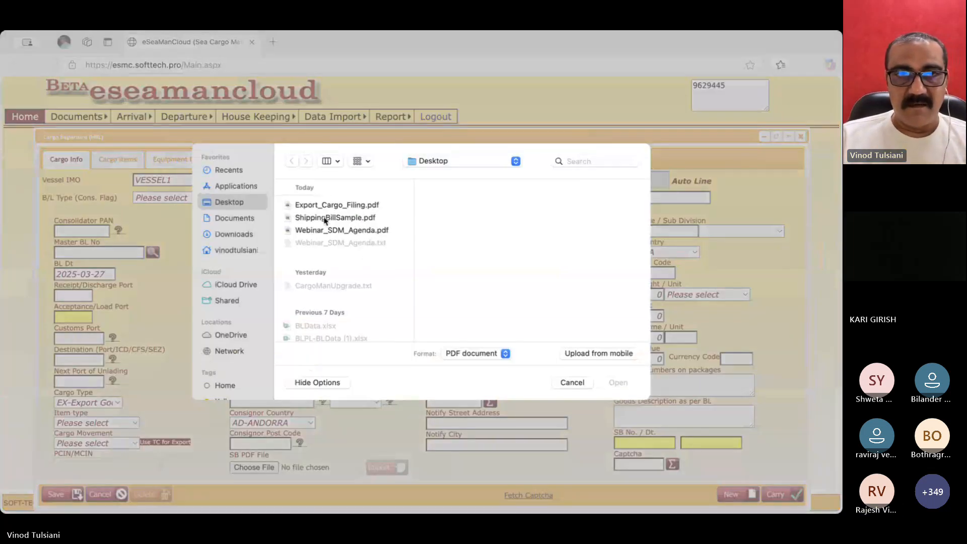
double_click(323, 219)
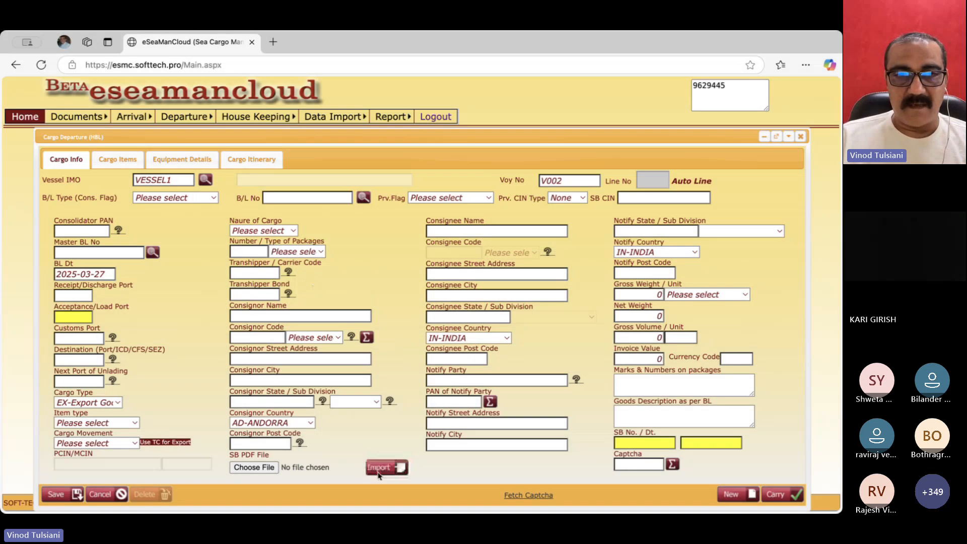
click(380, 469)
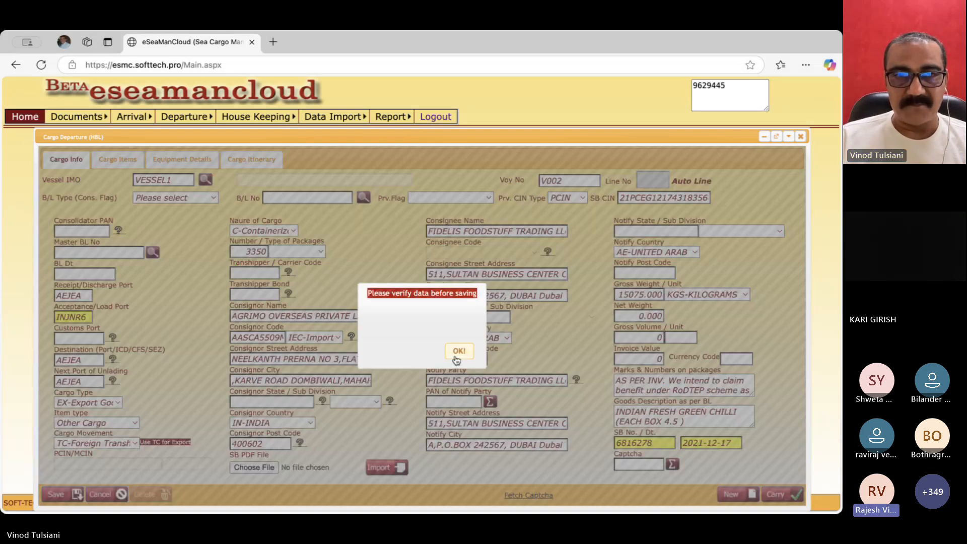
click(458, 351)
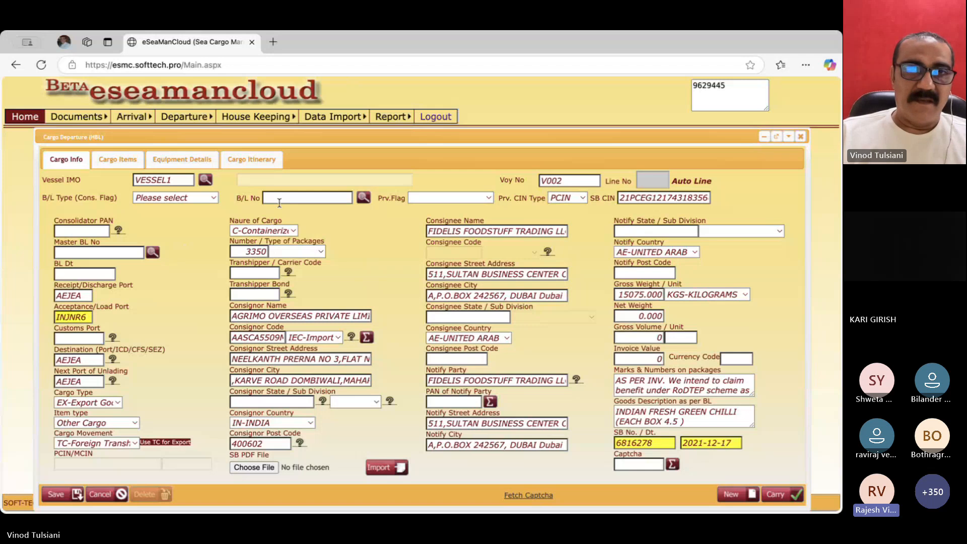
double_click(636, 444)
key(ctrl+c)
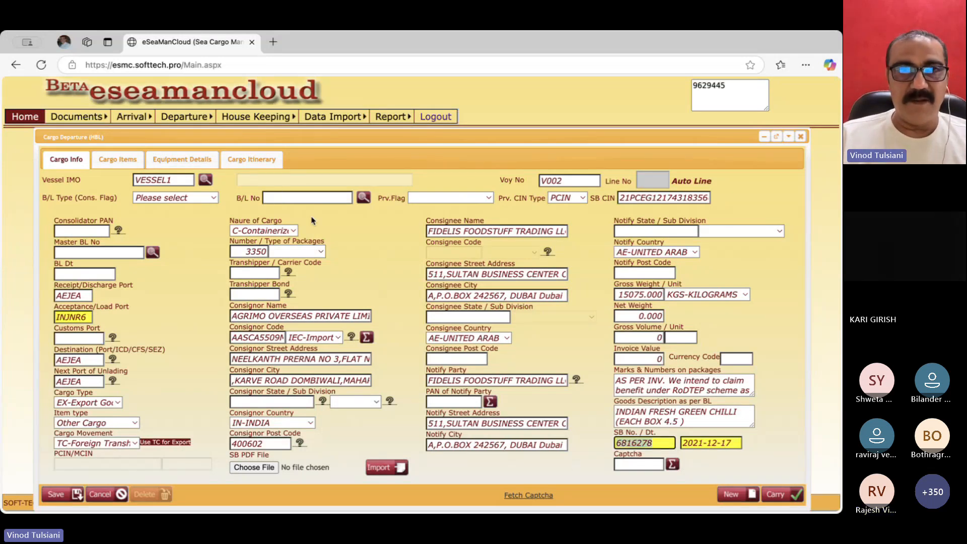
- Enter B/L No 6816278 and Master BL No BLNO003, with a shipping bill flag and BL date 27 March 2025
click(282, 197)
key(ctrl+v)
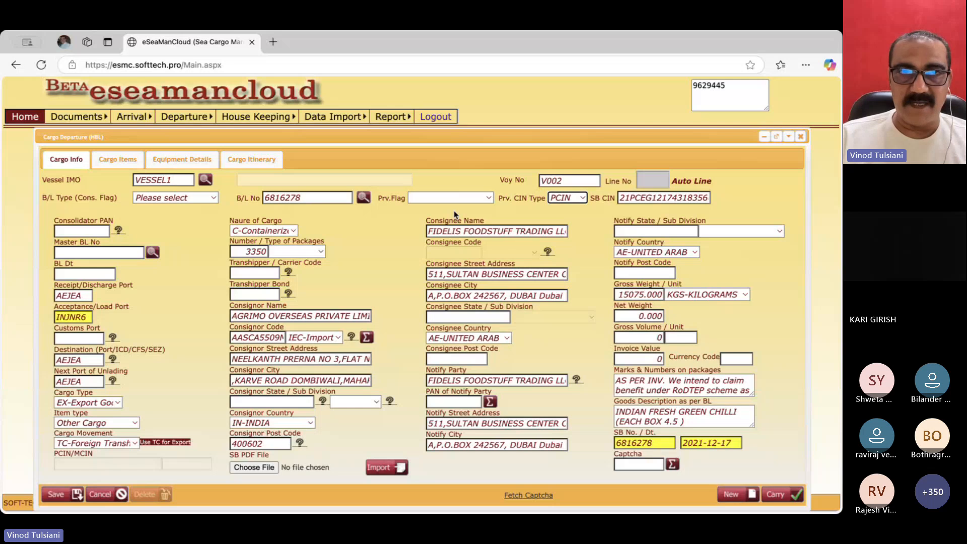
click(453, 197)
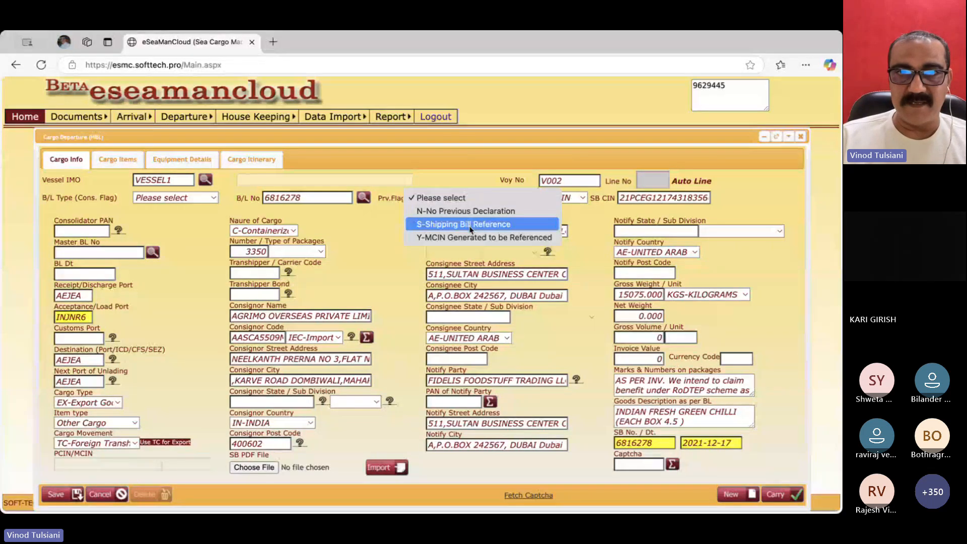
click(469, 225)
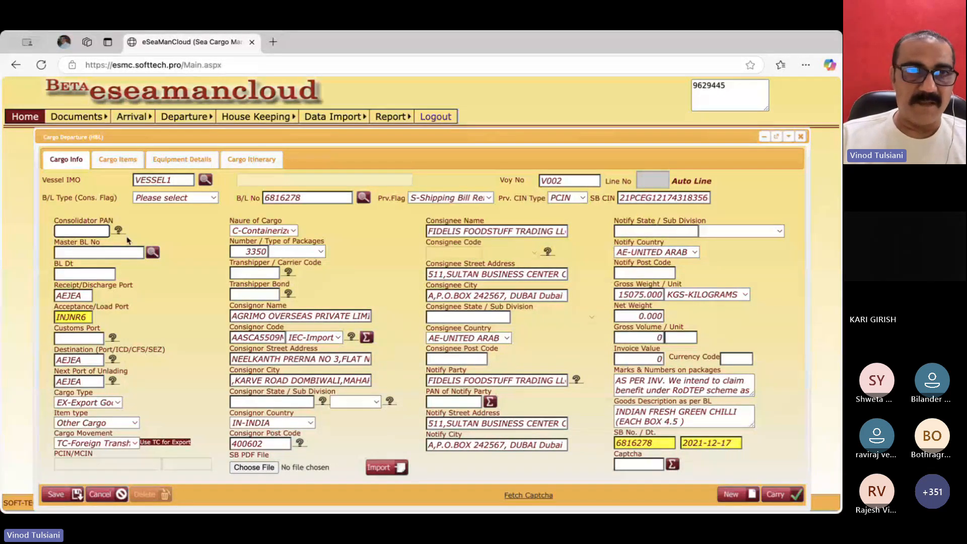
key(Down)
key(Down)
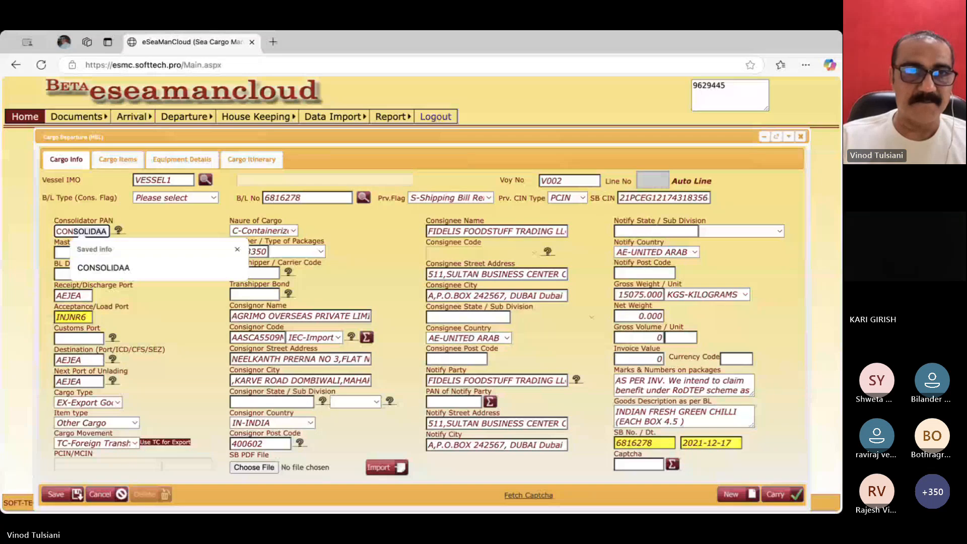
key(Tab)
text(BLNO)
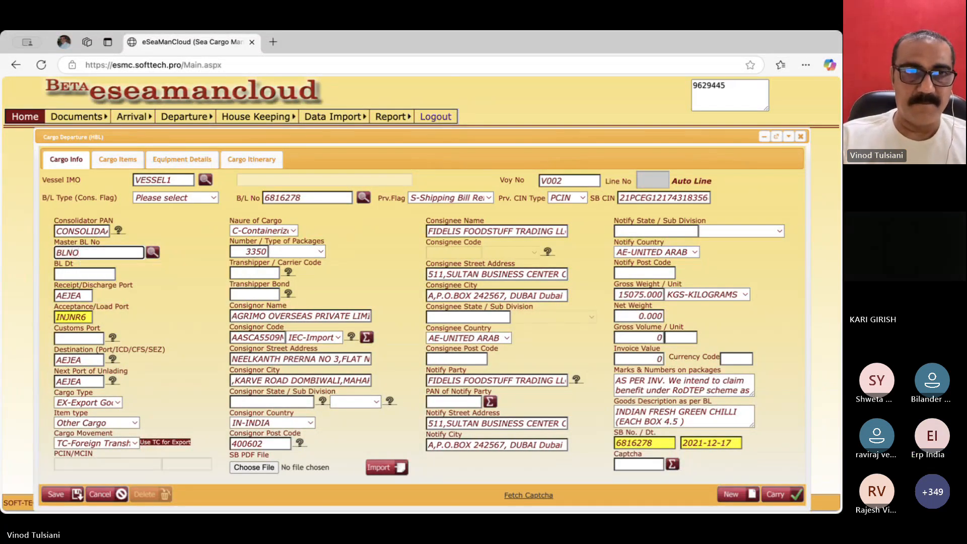
text(003)
key(Tab)
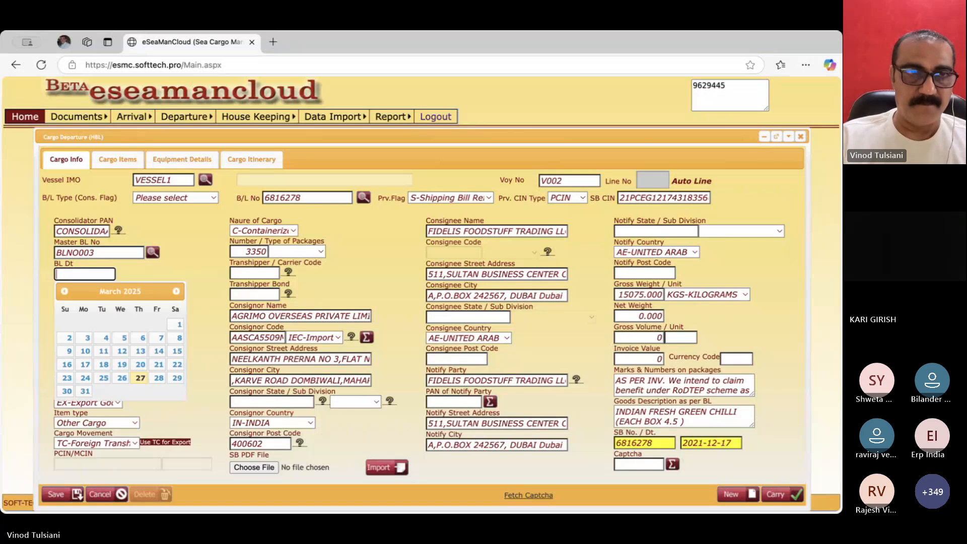
click(140, 378)
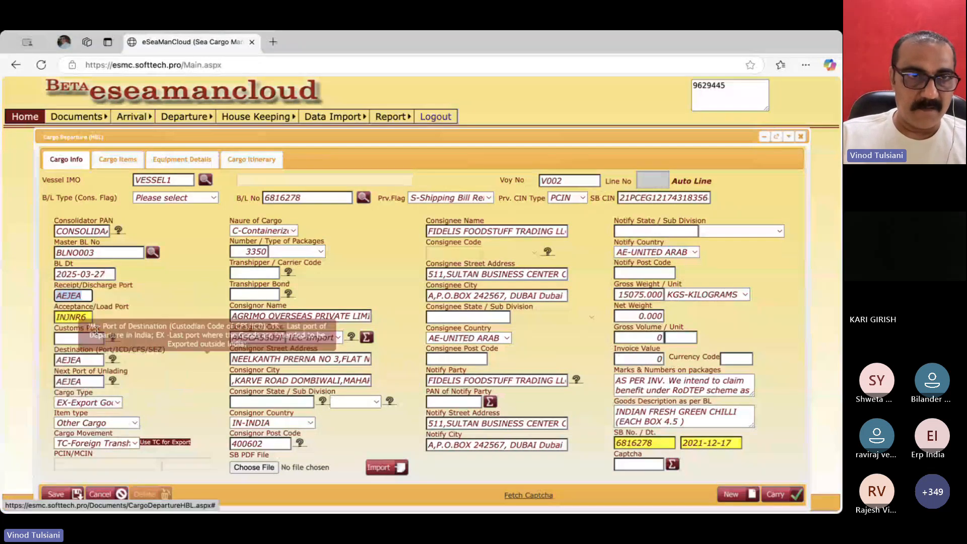
- Set customs port INNSA1 and package type PKG-PACKAGES
text(INNSA1)
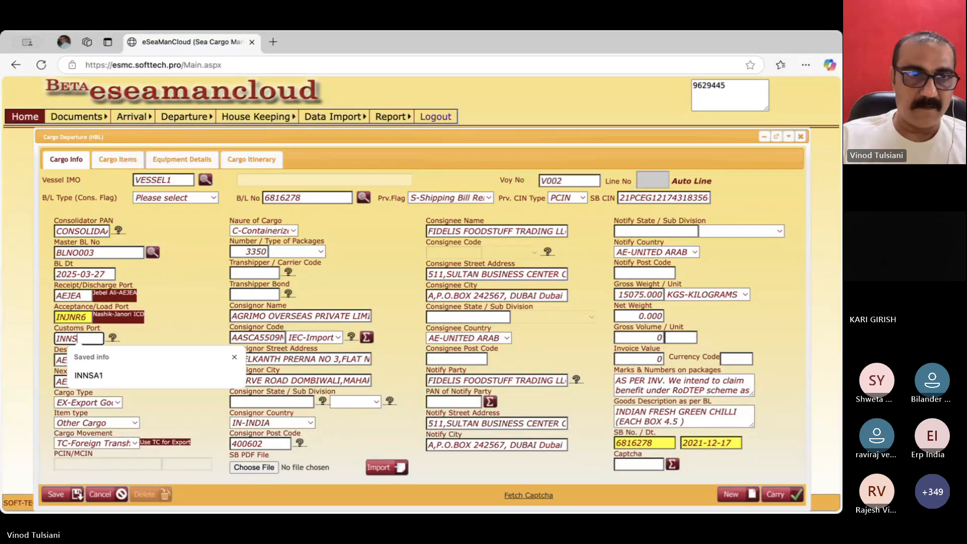
key(Tab)
key(Tab)
key(Tab)
key(Tab)
key(Tab)
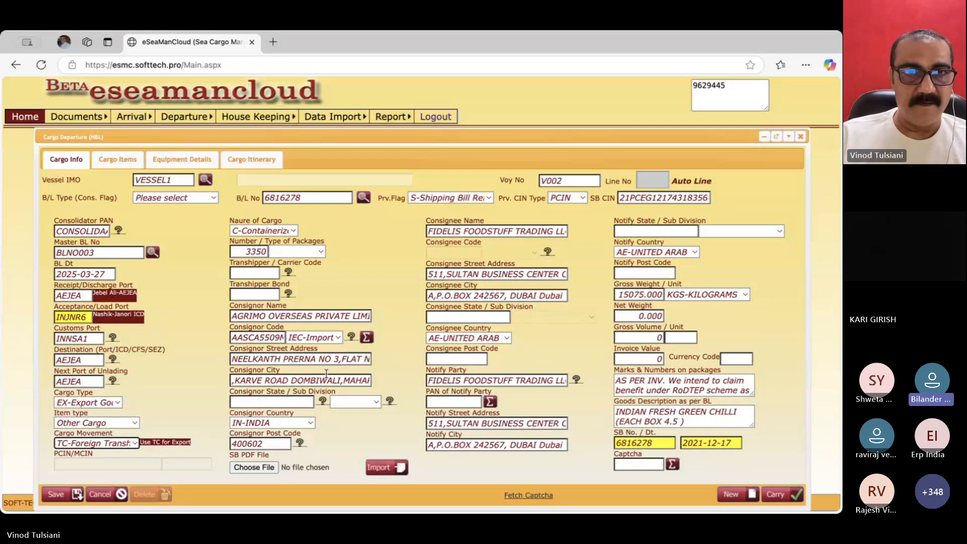
key(Tab)
key(Tab)
click(319, 252)
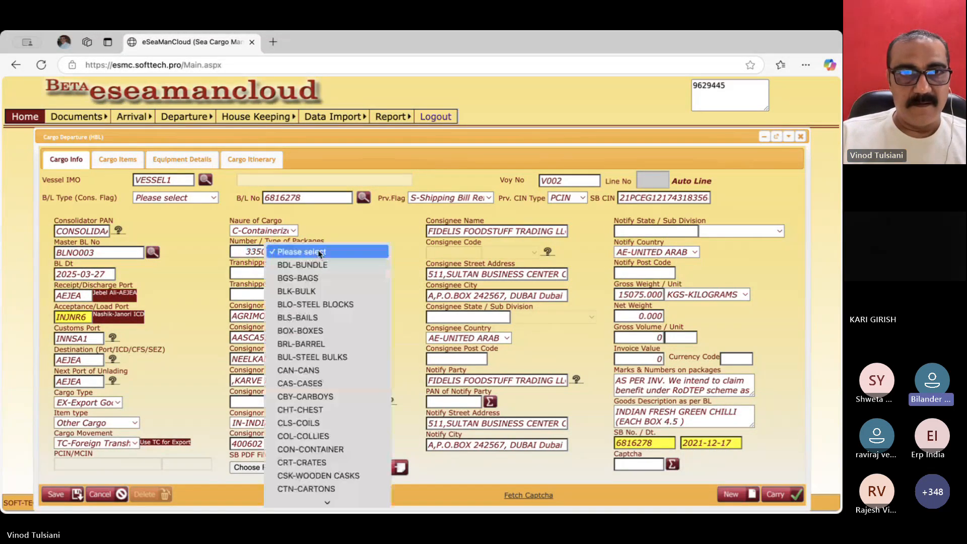
key(l)
key(Return)
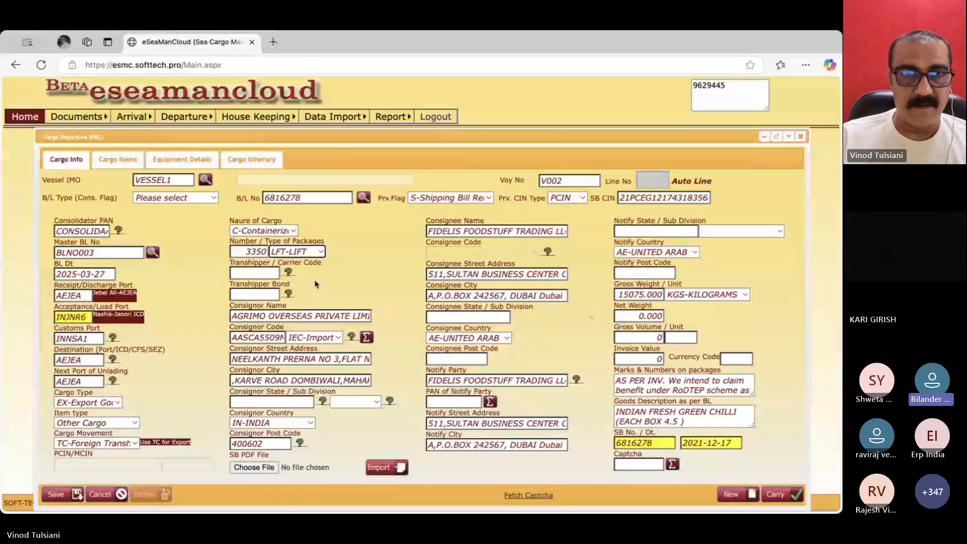
click(310, 253)
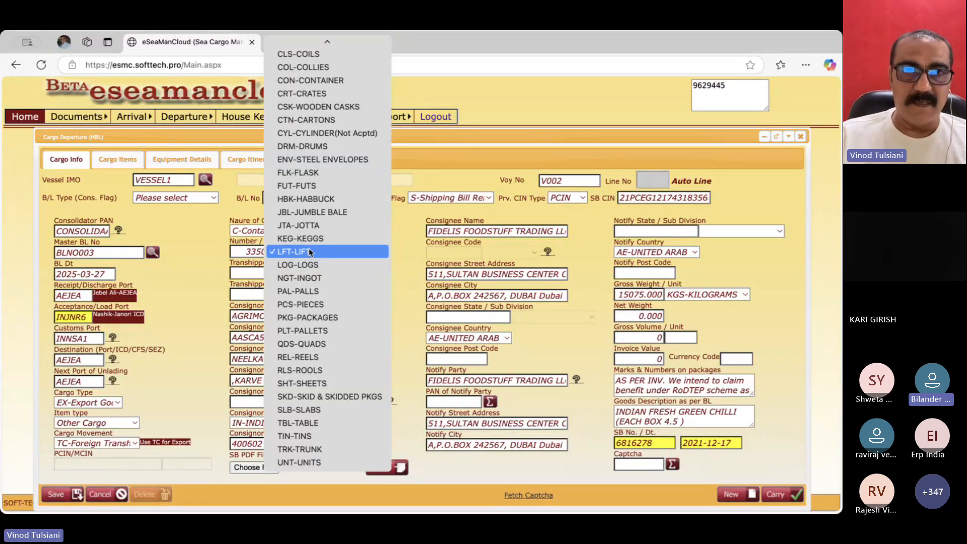
key(p)
key(k)
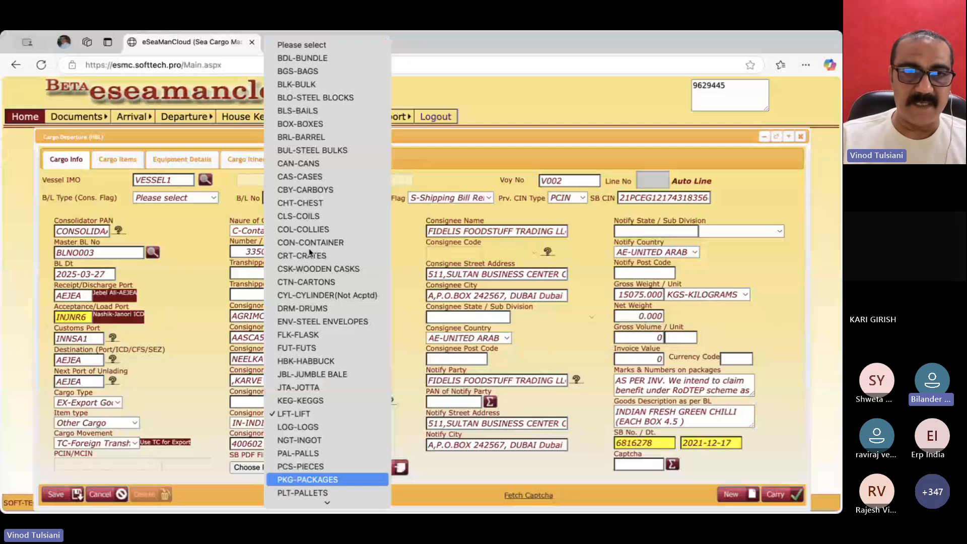
key(Return)
- Pass through the consignor, consignee and notify party details and attempt a save
key(Tab)
key(Tab)
key(Tab)
key(Tab)
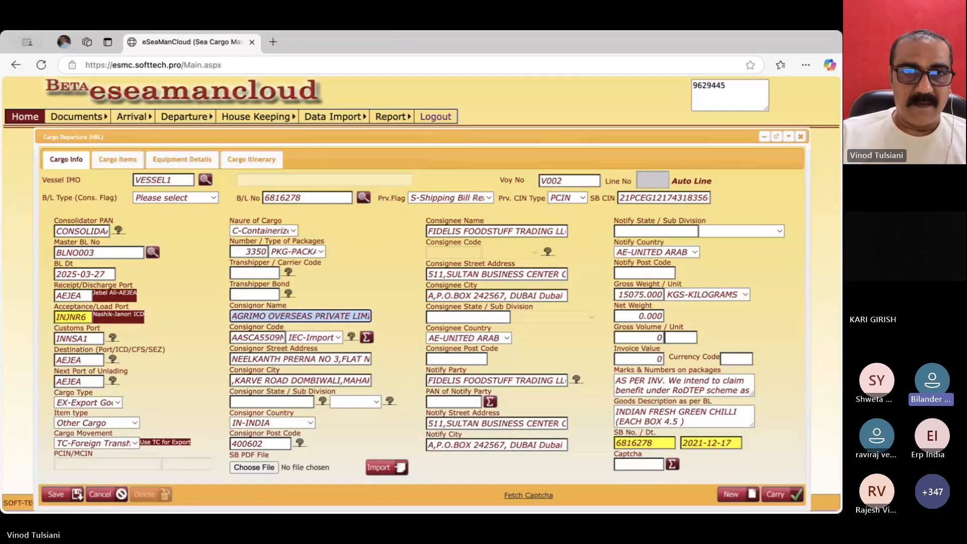
key(Tab)
key(Tab)
key(Tab)
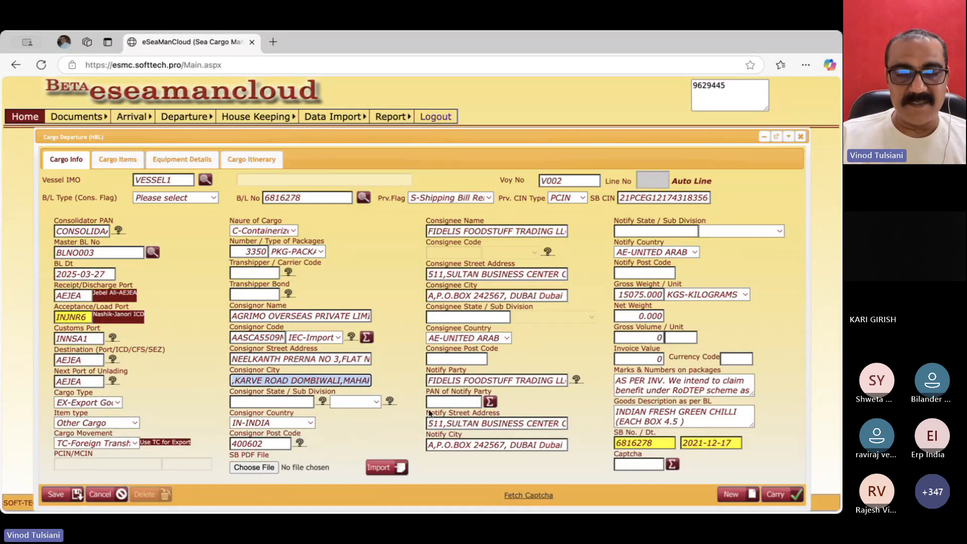
key(Tab)
key(Tab)
key(Tab)
key(Tab)
key(Tab)
key(Tab)
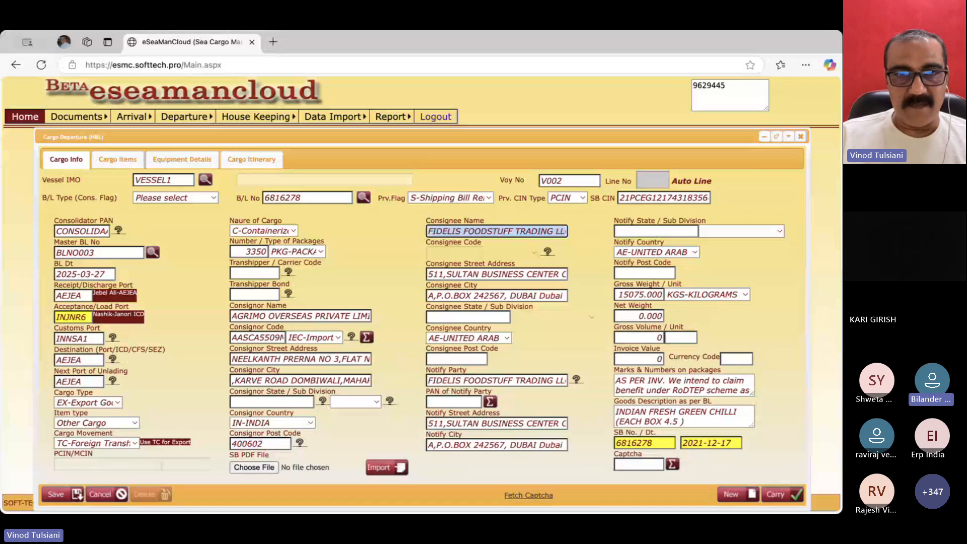
key(Tab)
key(Tab)
key(Tab)
key(Tab)
key(Tab)
key(Tab)
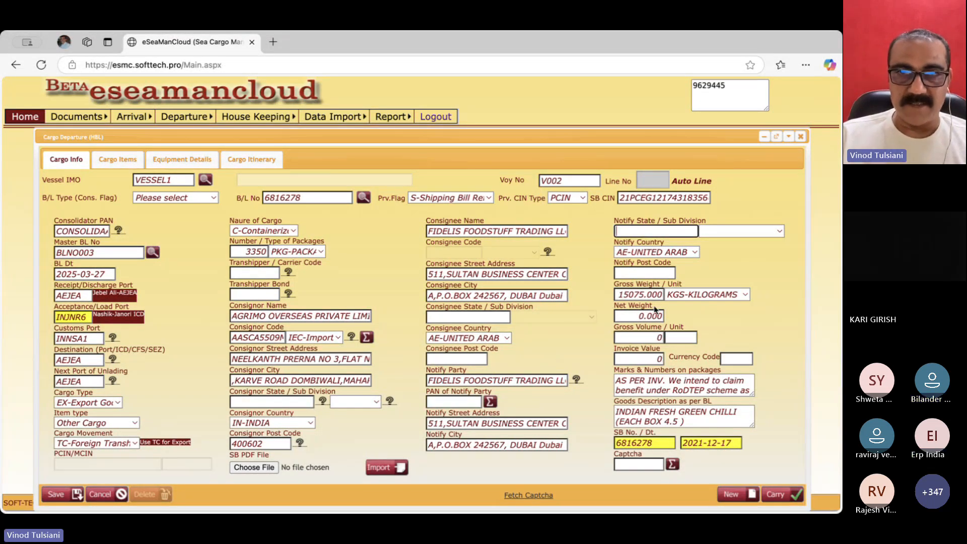
key(Tab)
key(Tab)
key(Tab)
key(Tab)
key(Tab)
key(Tab)
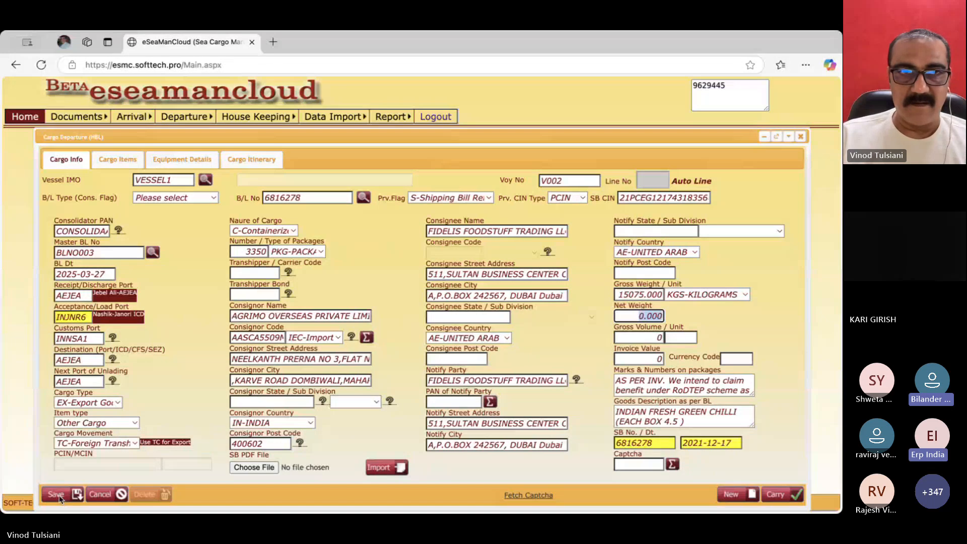
click(68, 499)
- Set B/L type to H-House-BL, then after the duplicate-key error change the B/L number to 6816279
click(178, 198)
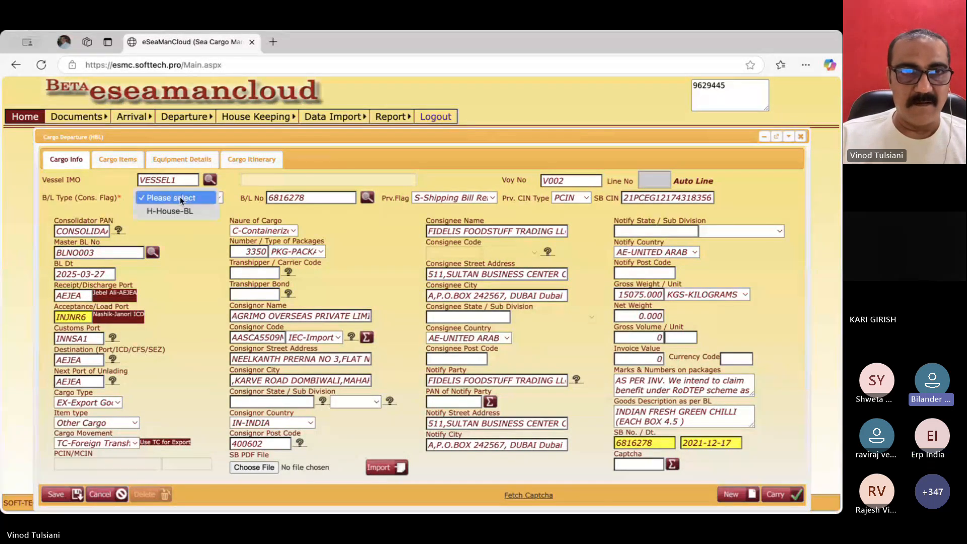
click(171, 210)
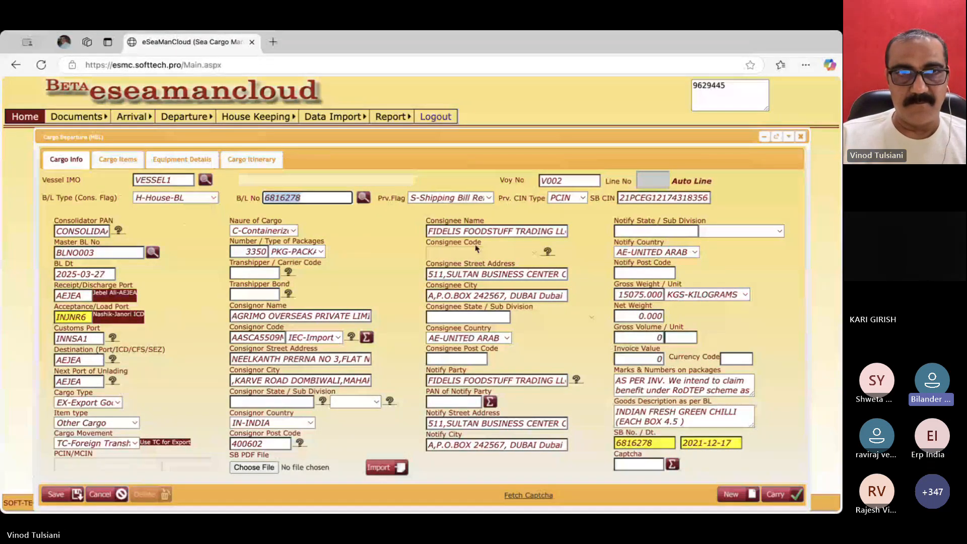
click(60, 500)
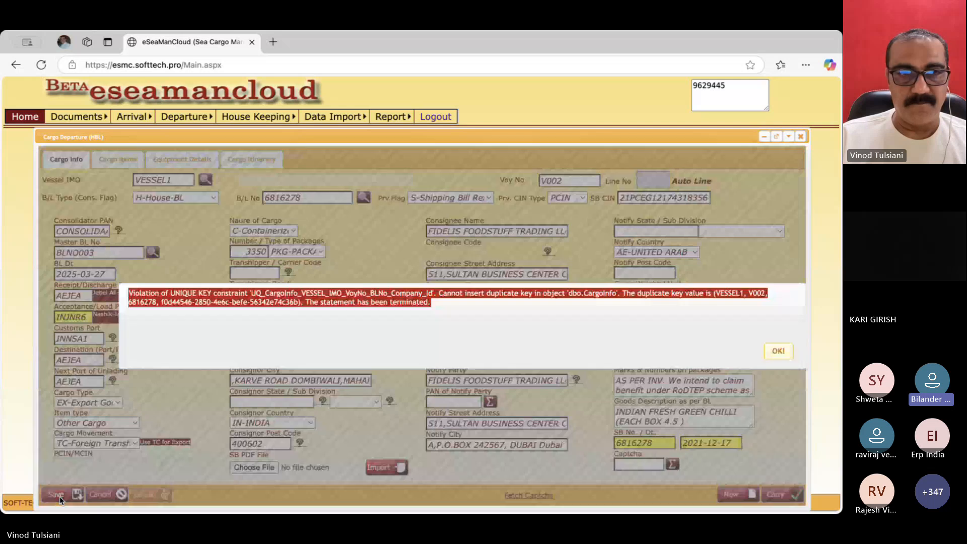
click(613, 366)
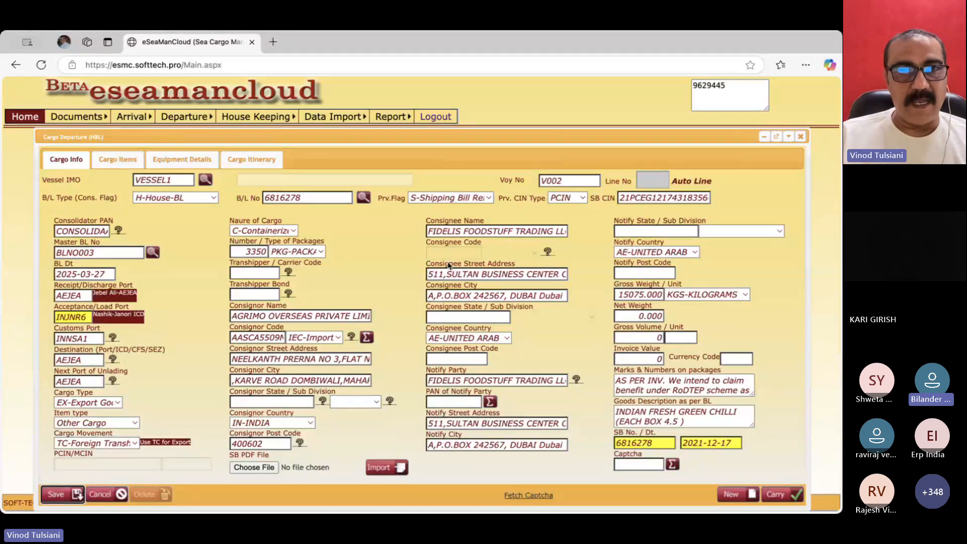
click(338, 201)
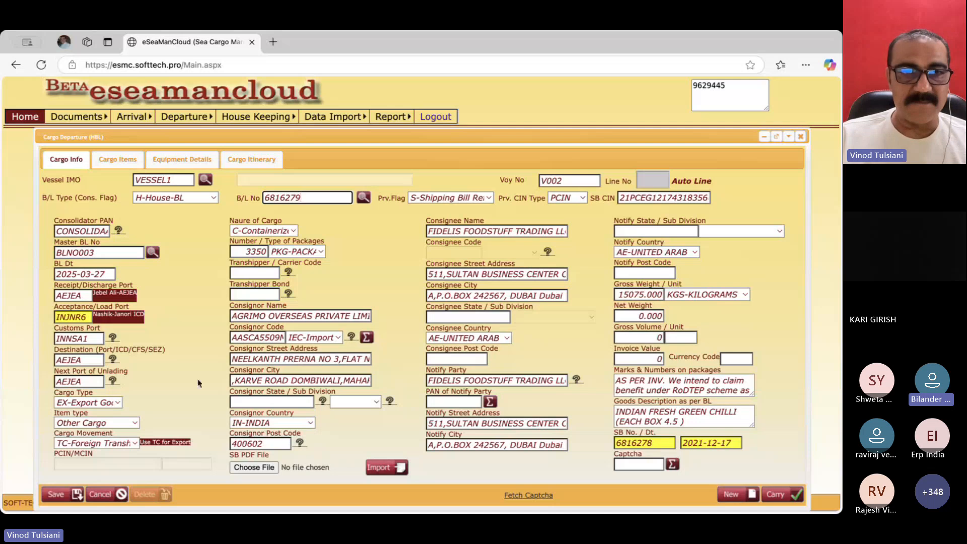
- Save house BL 6816279 and generate its master BL
click(60, 498)
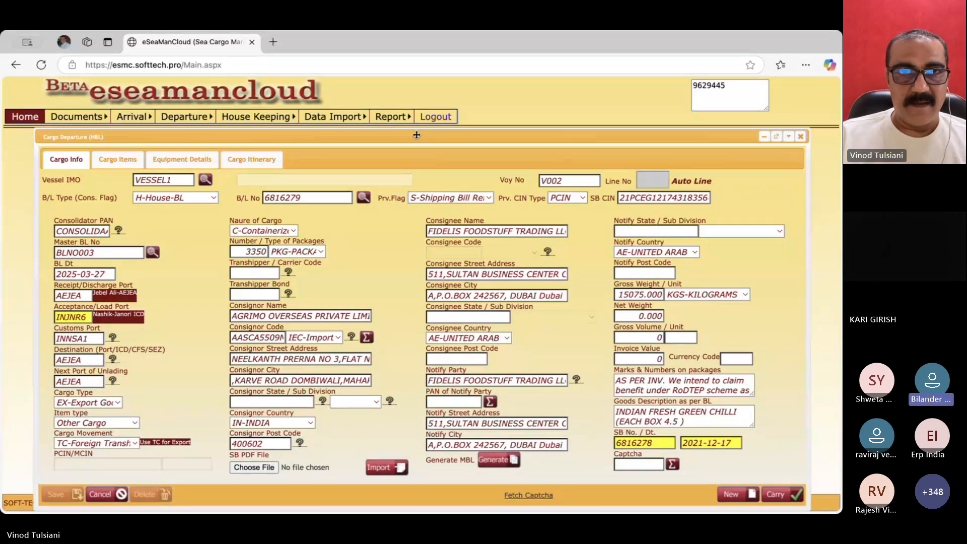
drag(416, 134, 446, 135)
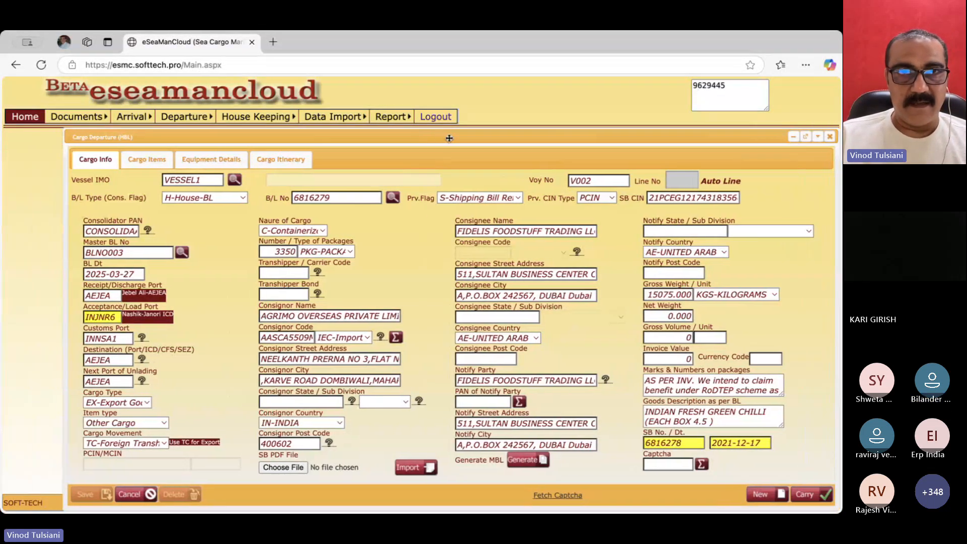
click(522, 461)
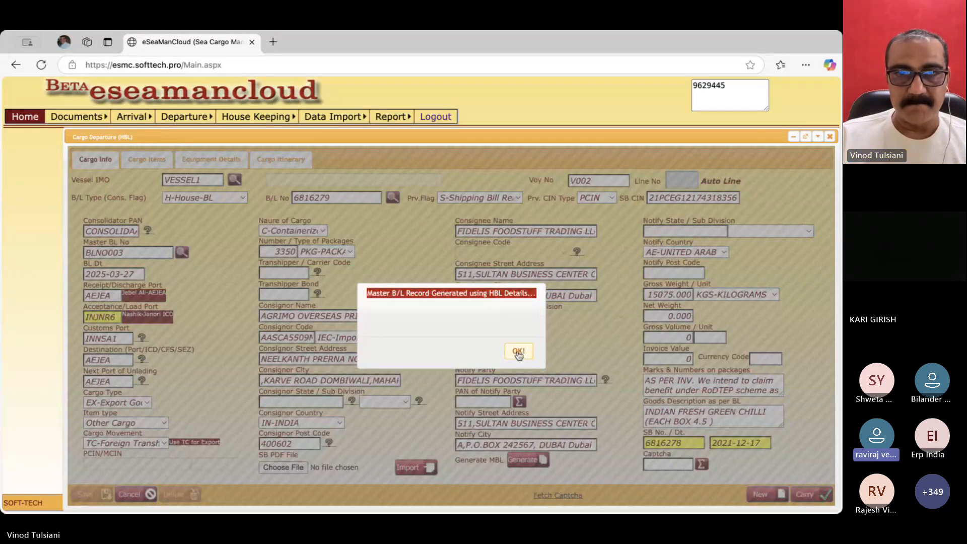
click(518, 352)
- Close the HBL form, then open and close the plain Cargo Departure form
click(829, 137)
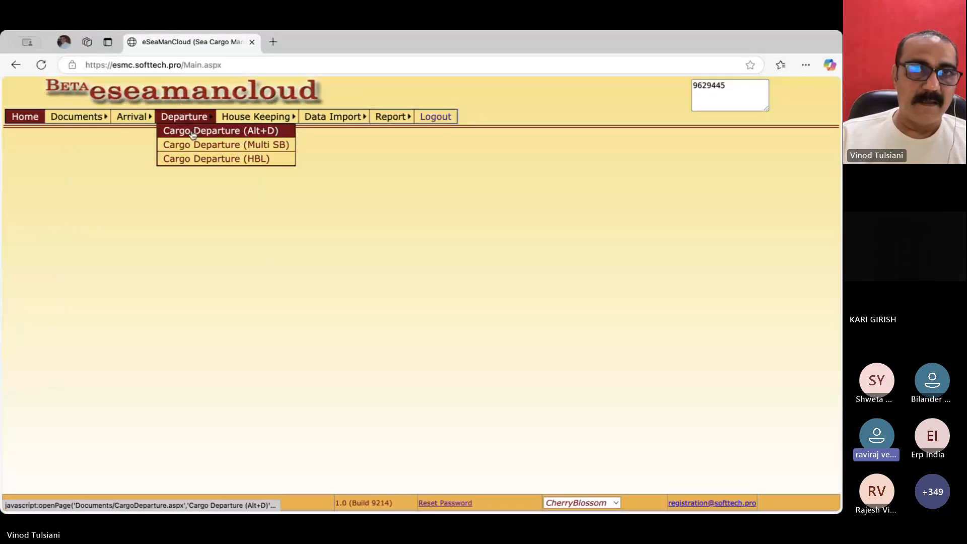
click(192, 130)
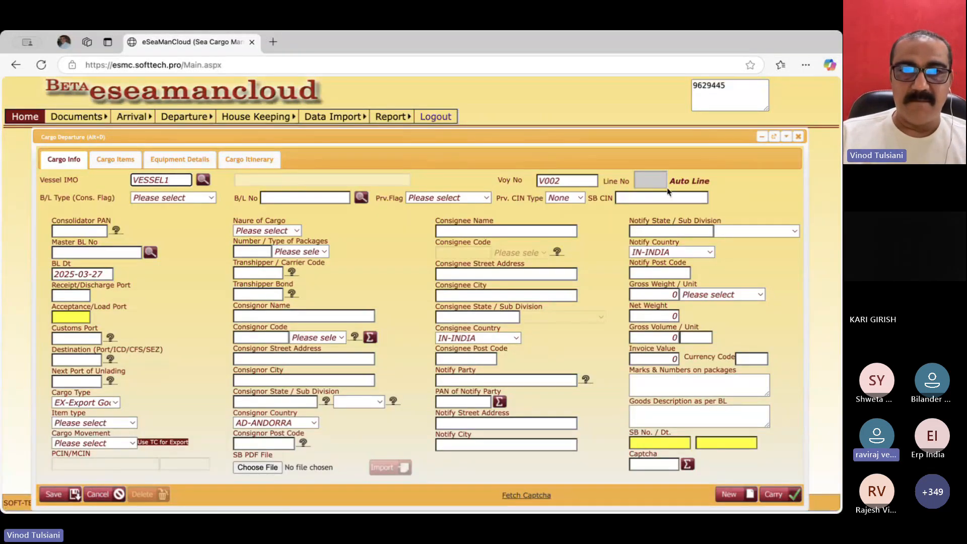
click(798, 136)
- Switch from the browser to the desktop showing ShippingBillSample.pdf and the Desktop folder listing
mouse_move(259, 116)
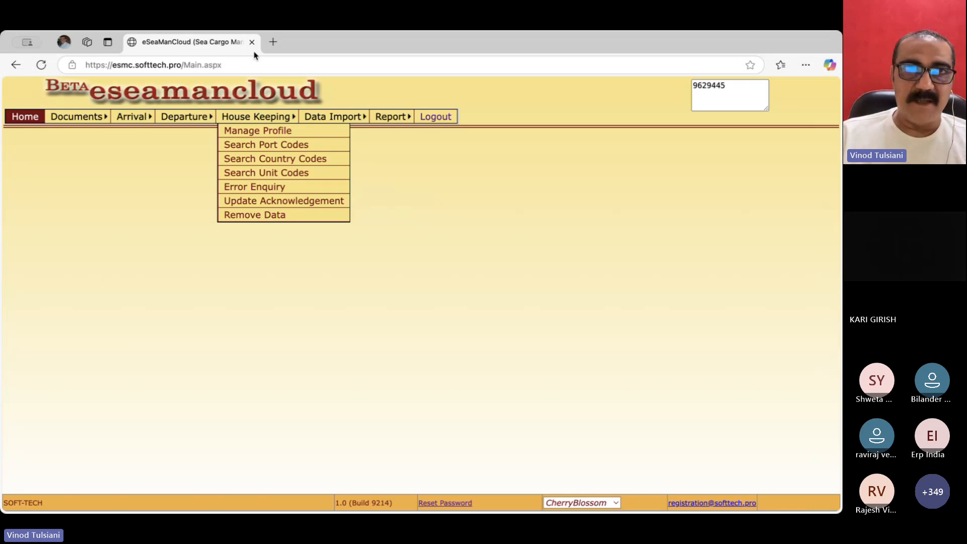
mouse_move(131, 117)
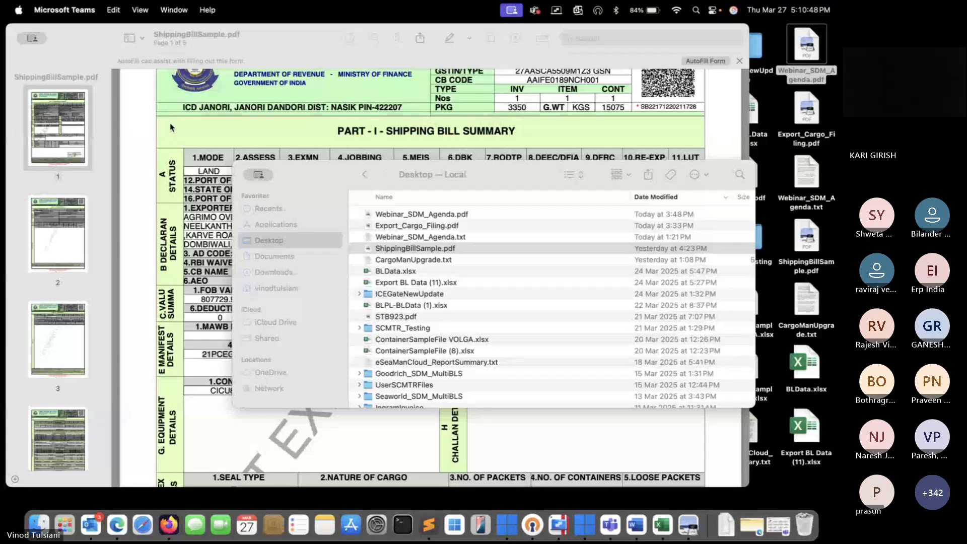
- Bring ShippingBillSample.pdf forward, select its CIN No. value, and return to the customs header
click(171, 127)
scroll(243, 280, down, 3)
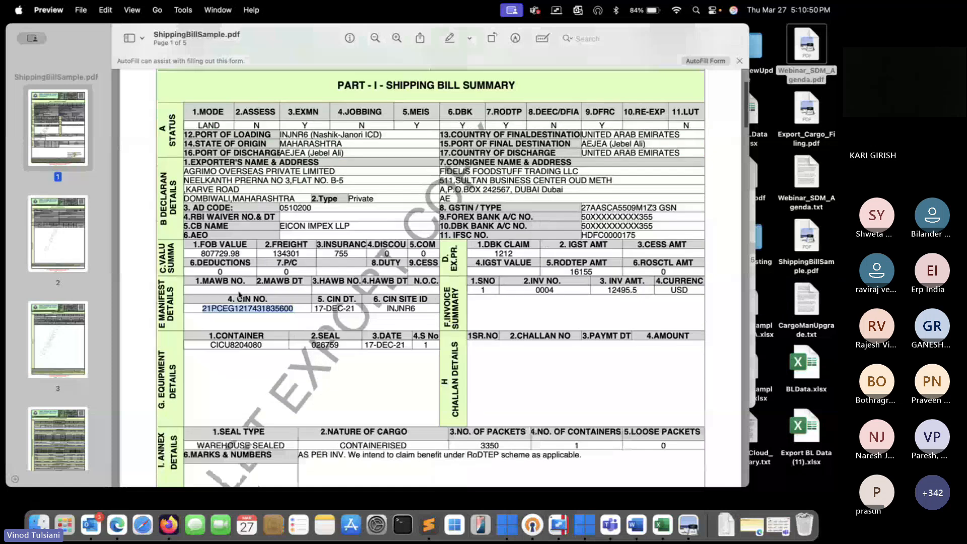
click(293, 315)
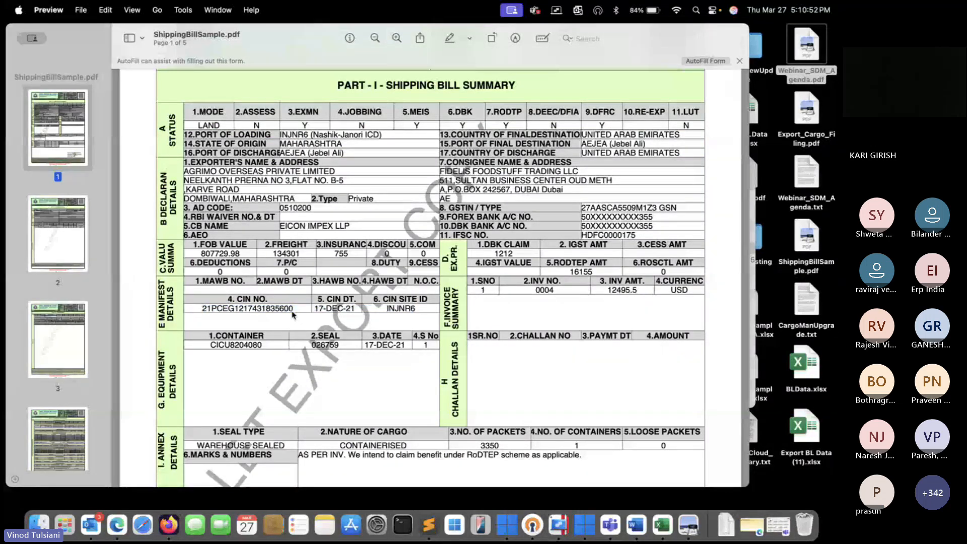
double_click(292, 309)
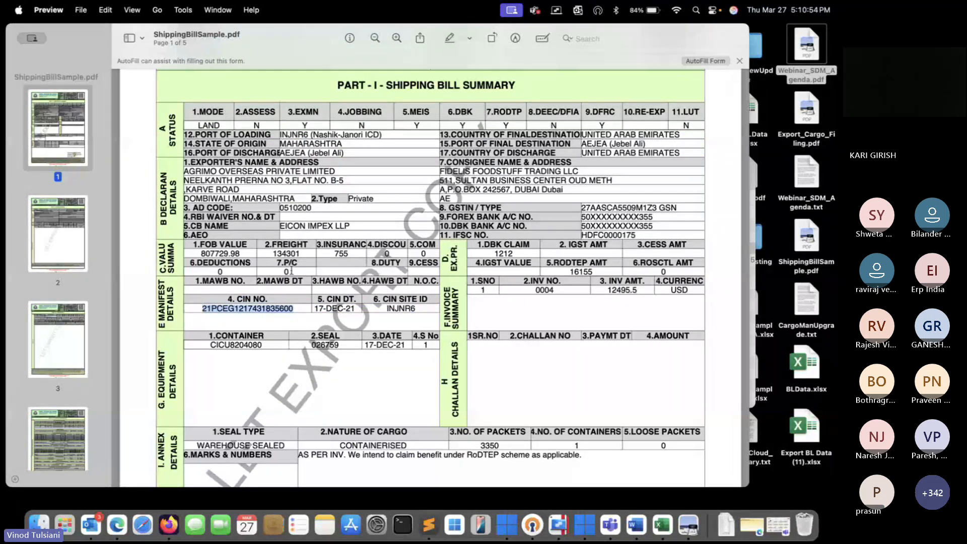
scroll(291, 271, up, 4)
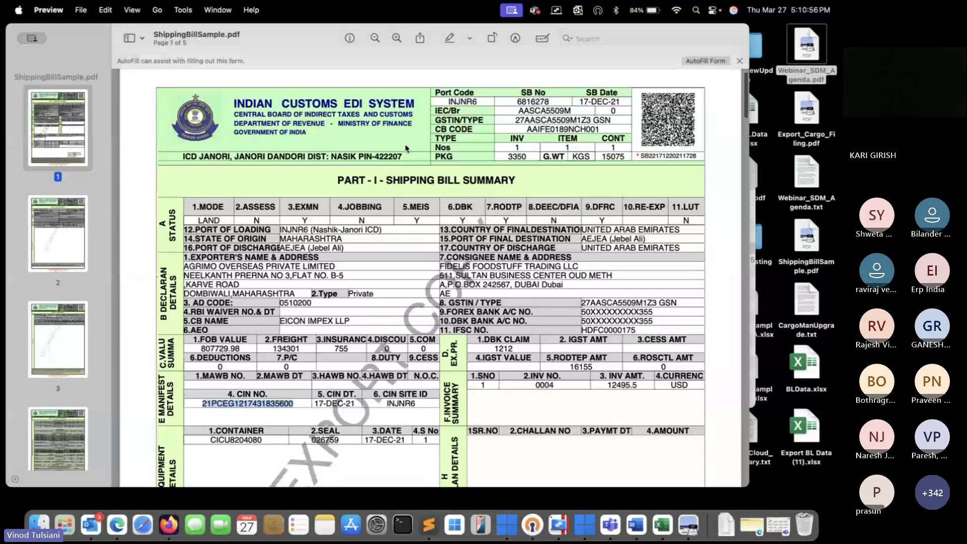
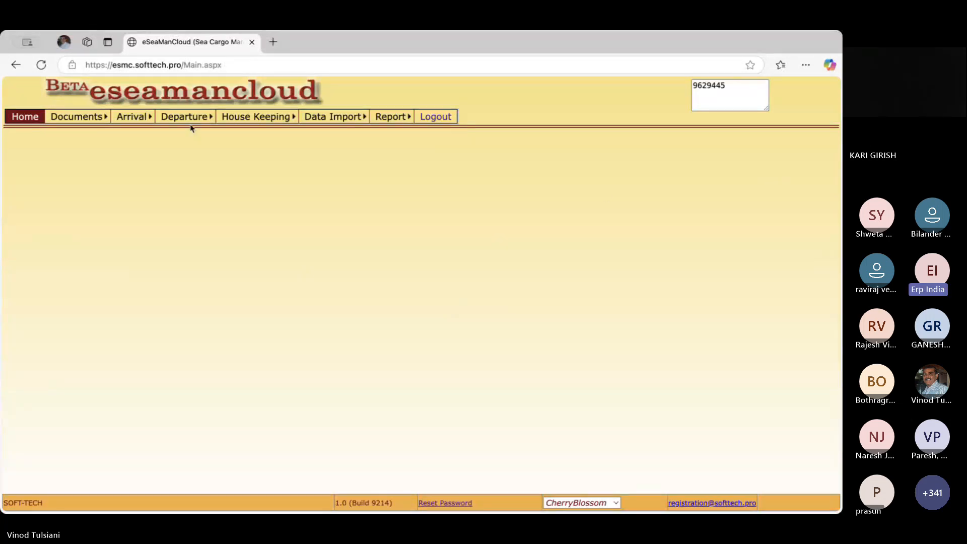
- Load VESSEL1's B/L 6816278 in Cargo Departure (Multi SB), then close that form
mouse_move(184, 119)
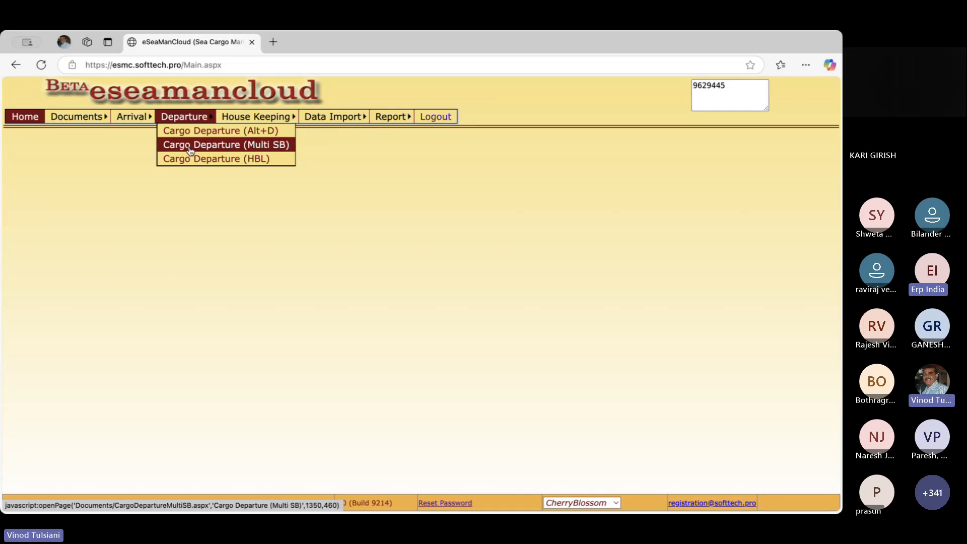
click(190, 150)
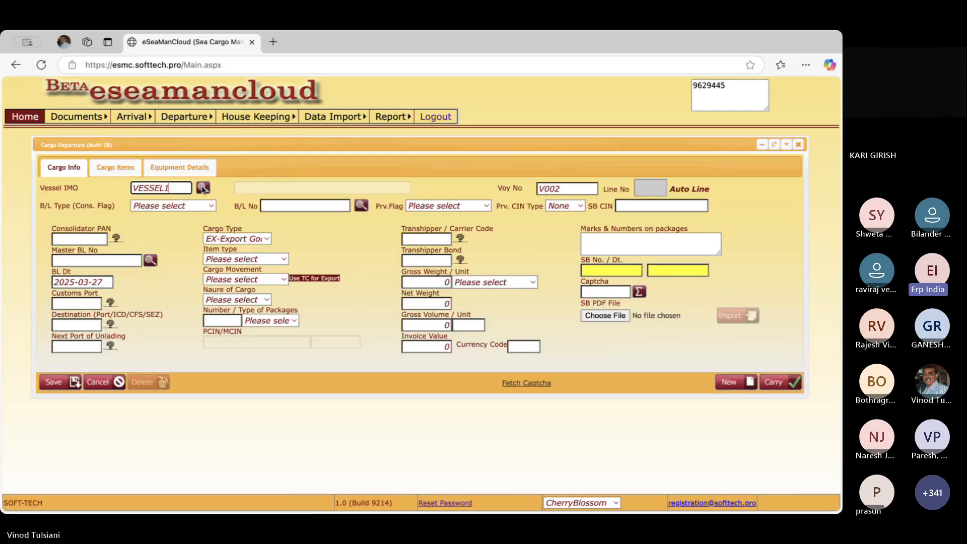
click(203, 188)
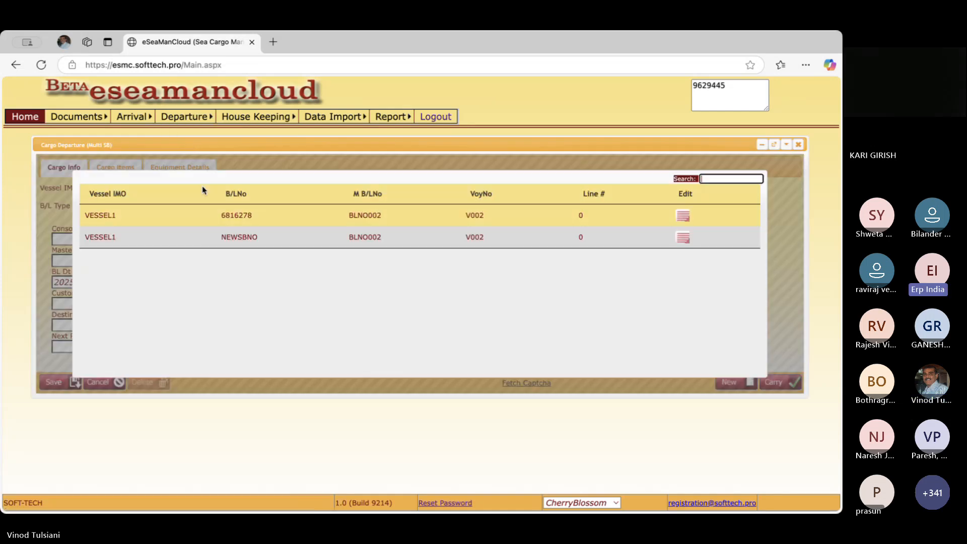
click(683, 216)
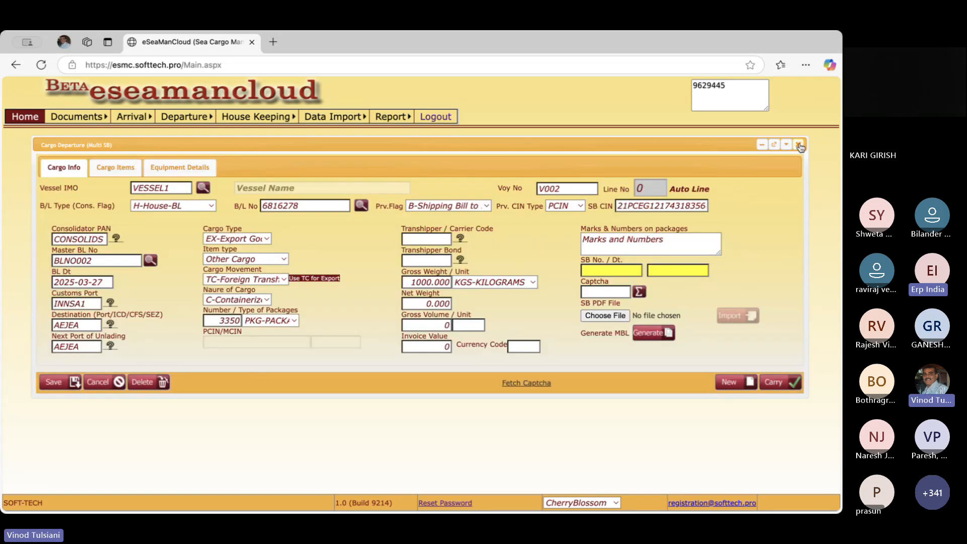
click(798, 145)
- Load bill BLNO001 of VESSEL1 voyage V002 into Cargo Departure and relist the vessel's bills
click(191, 131)
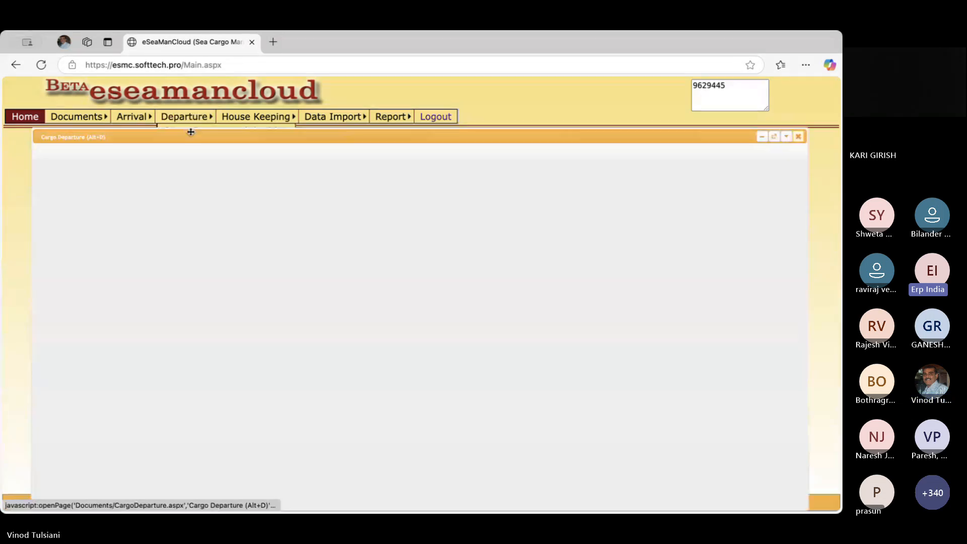
click(203, 180)
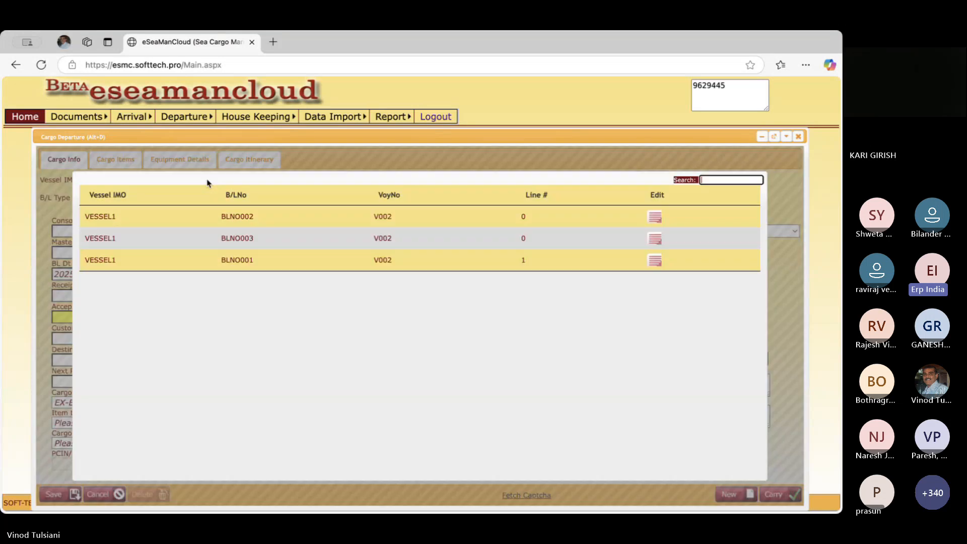
click(654, 263)
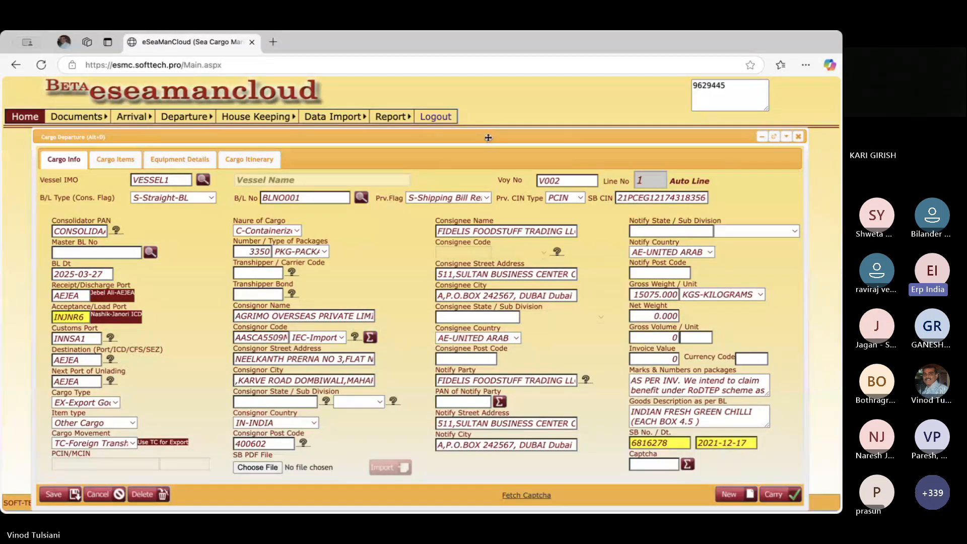
drag(487, 138, 489, 134)
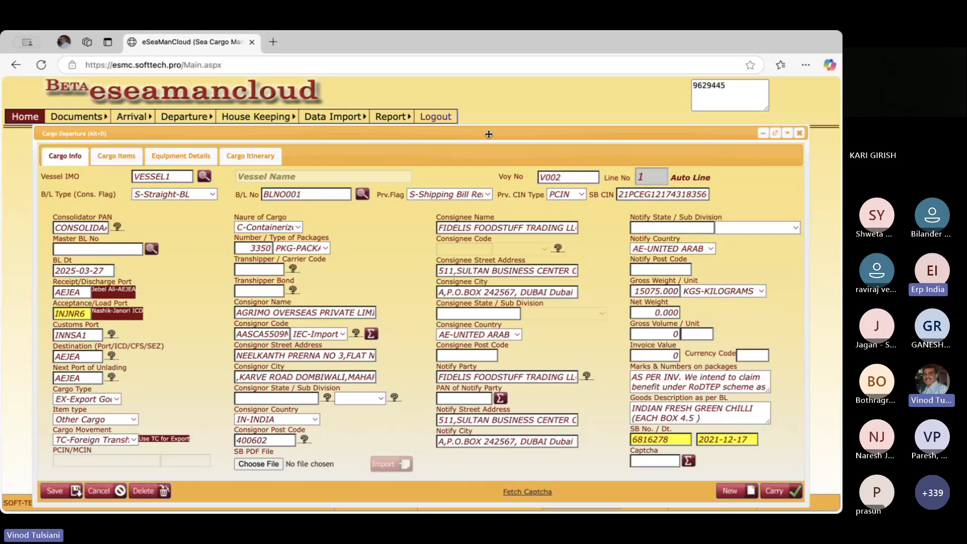
click(204, 176)
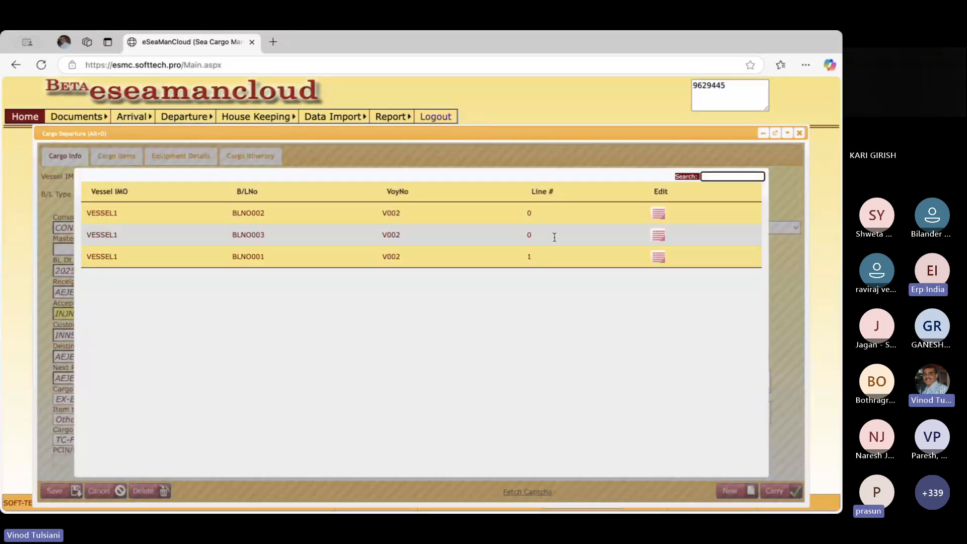
- Check BLNO001's bill type is S-Straight-BL, then load bill BLNO002 instead
click(658, 255)
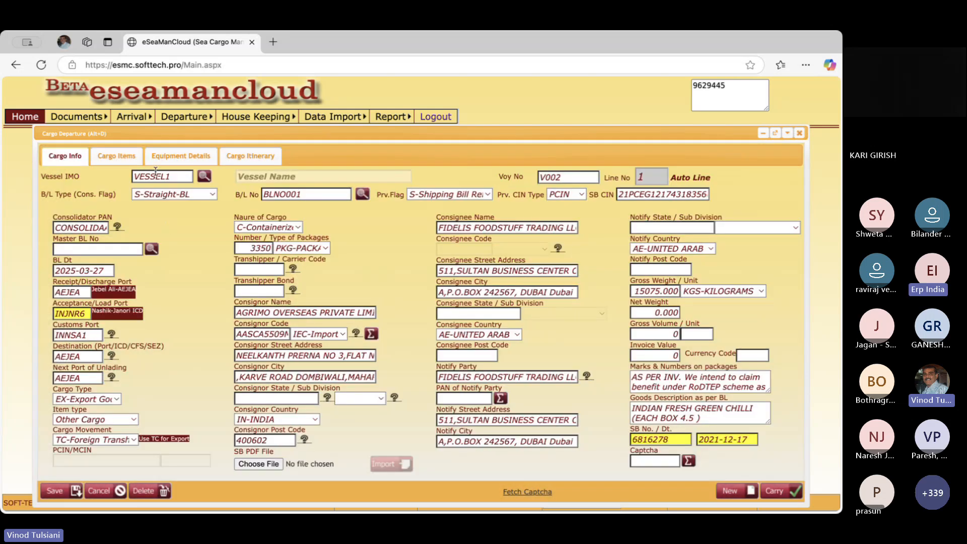
click(165, 195)
click(165, 195)
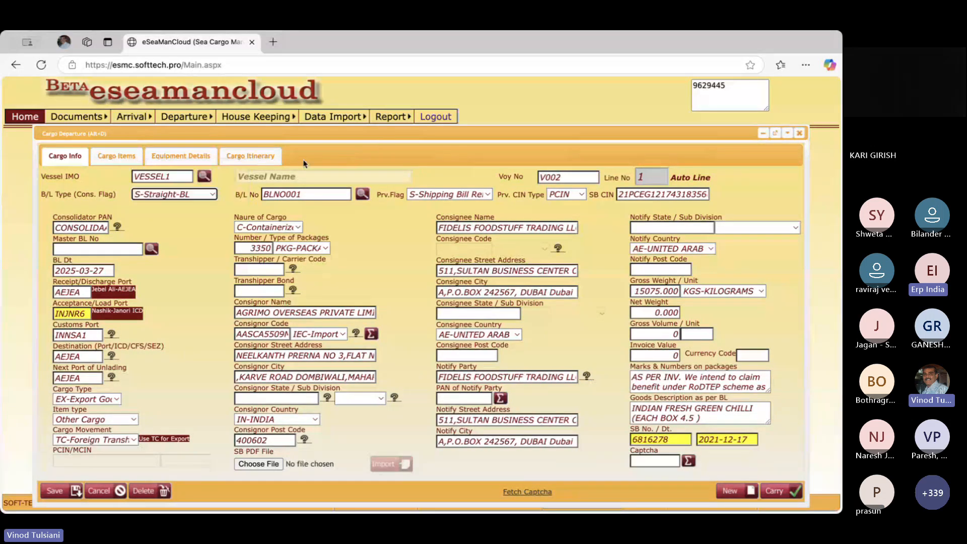
click(205, 176)
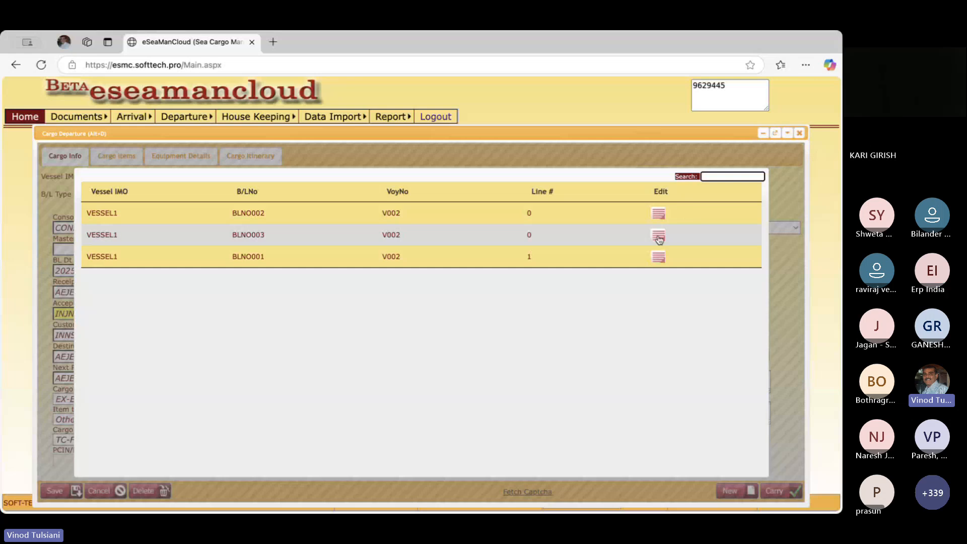
click(659, 214)
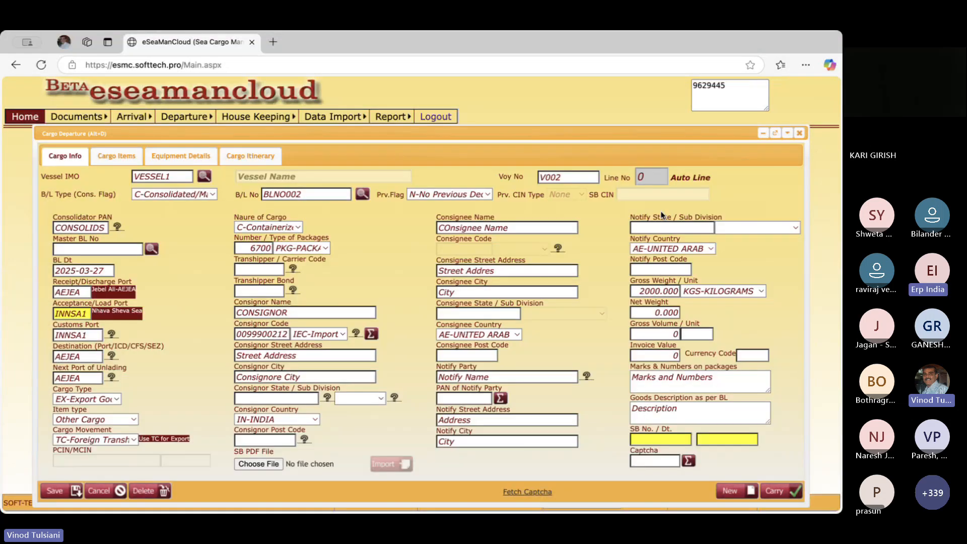
- Review BLNO002's consignor name, then reopen Cargo Departure with bill BLNO001 loaded
click(295, 312)
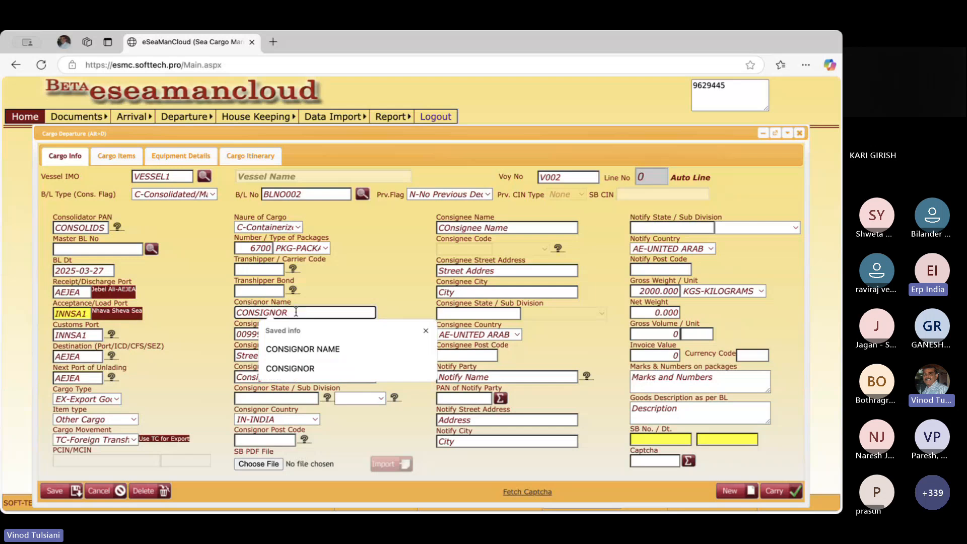
key(Escape)
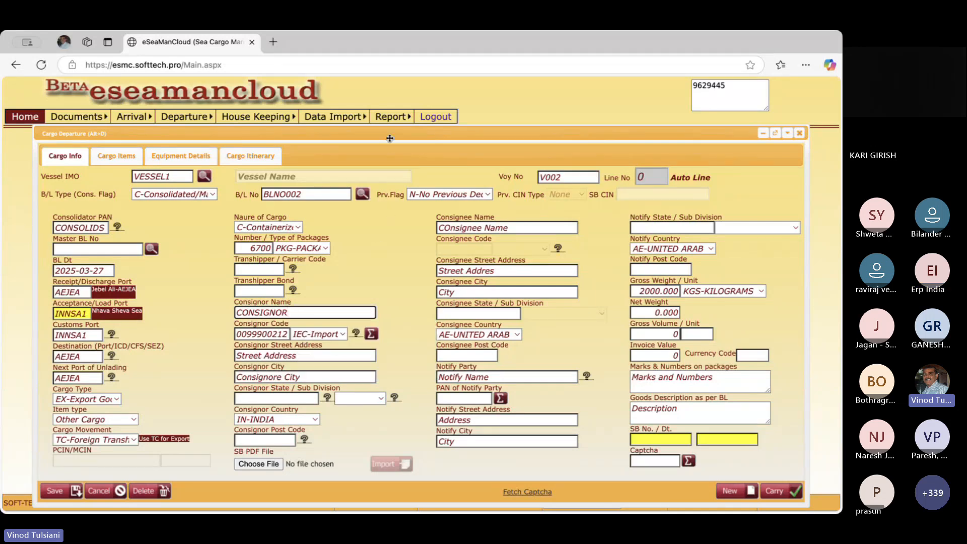
drag(390, 137, 388, 132)
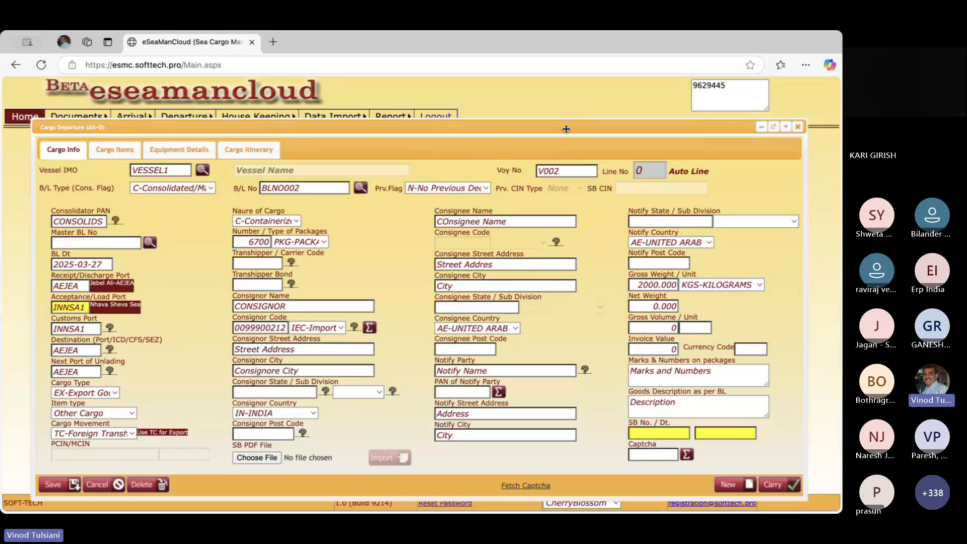
drag(567, 129, 560, 133)
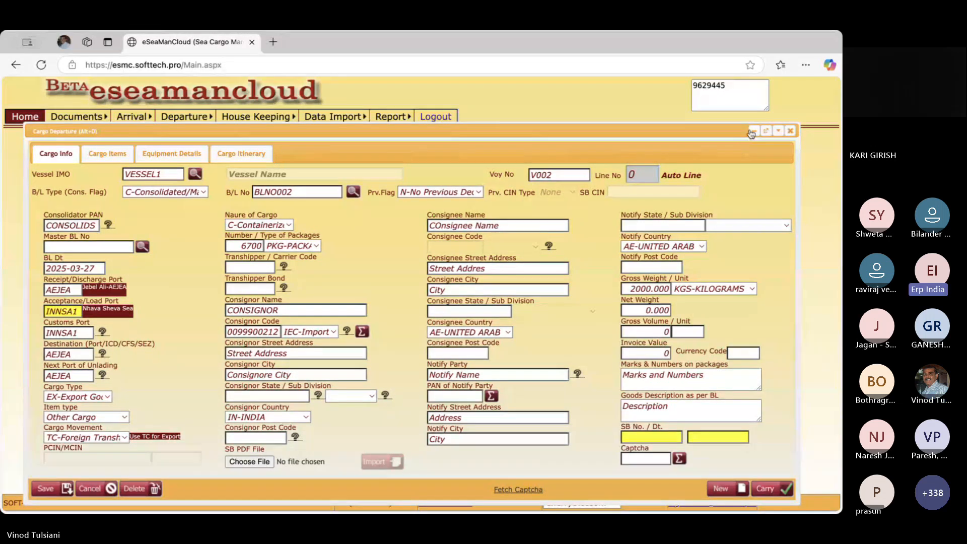
click(790, 132)
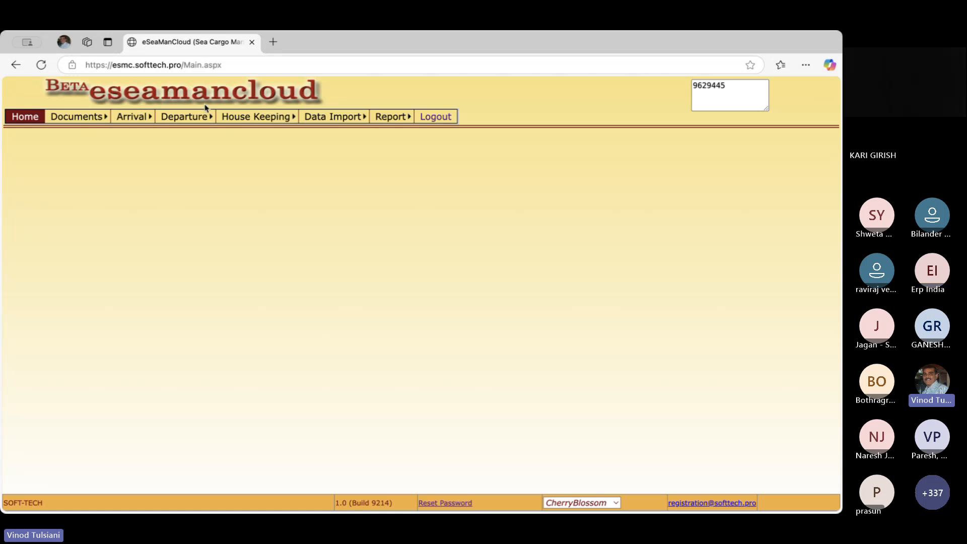
click(196, 132)
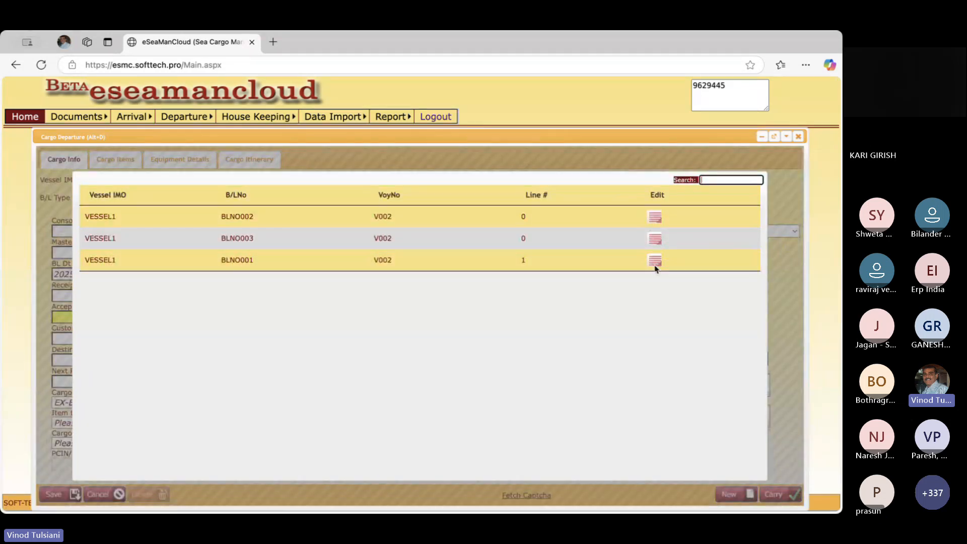
click(655, 261)
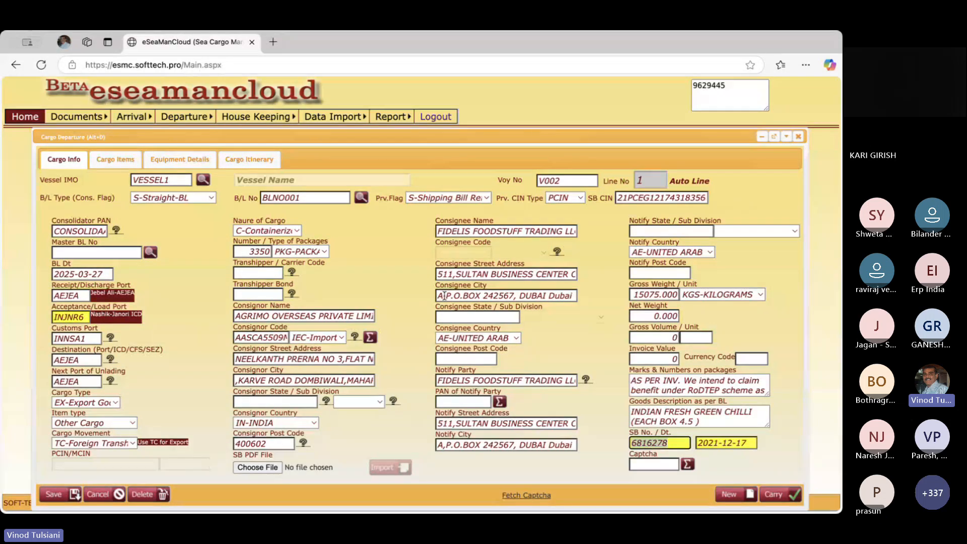
- Search the web for 'sb tracking' in a new tab and open ICEGATE's Shipping Bill Tracking page
click(272, 42)
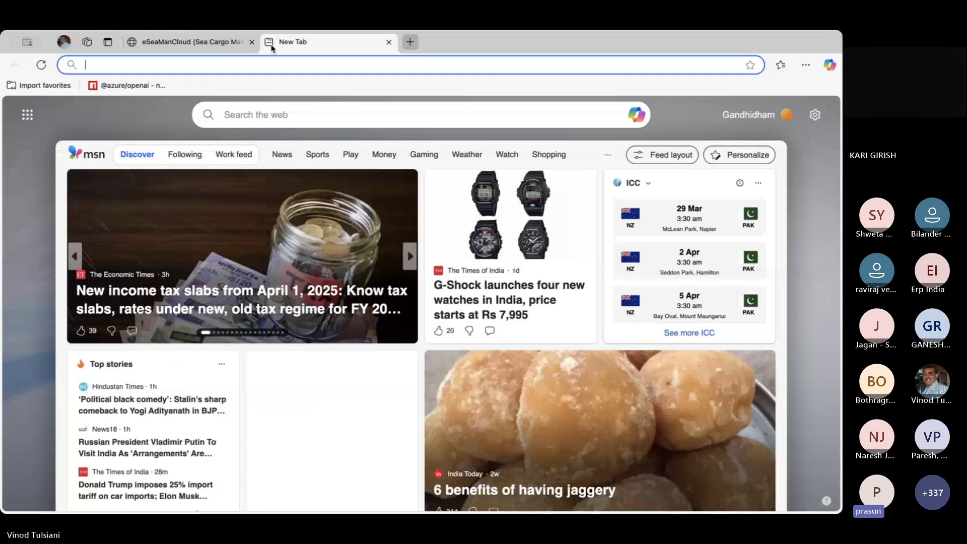
click(319, 119)
text(sb tracking)
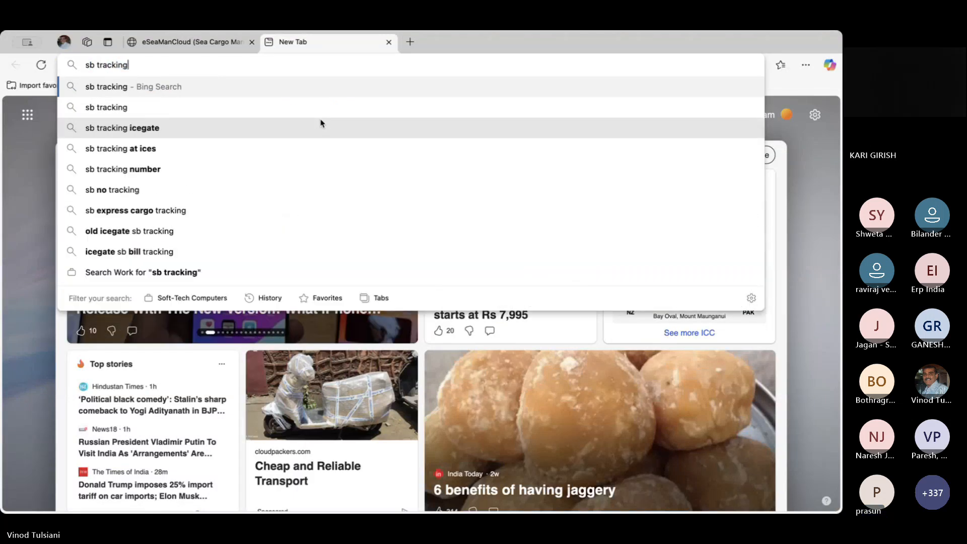
key(Return)
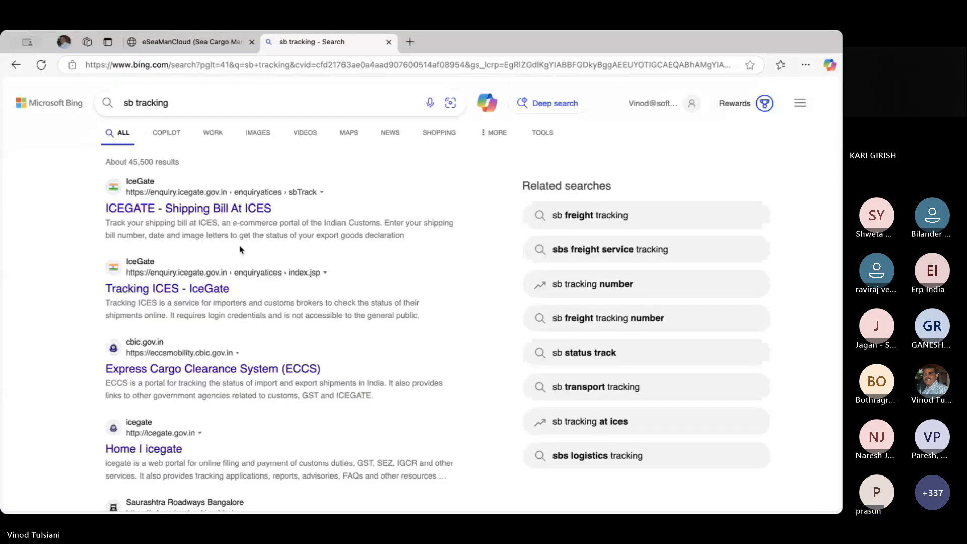
click(192, 213)
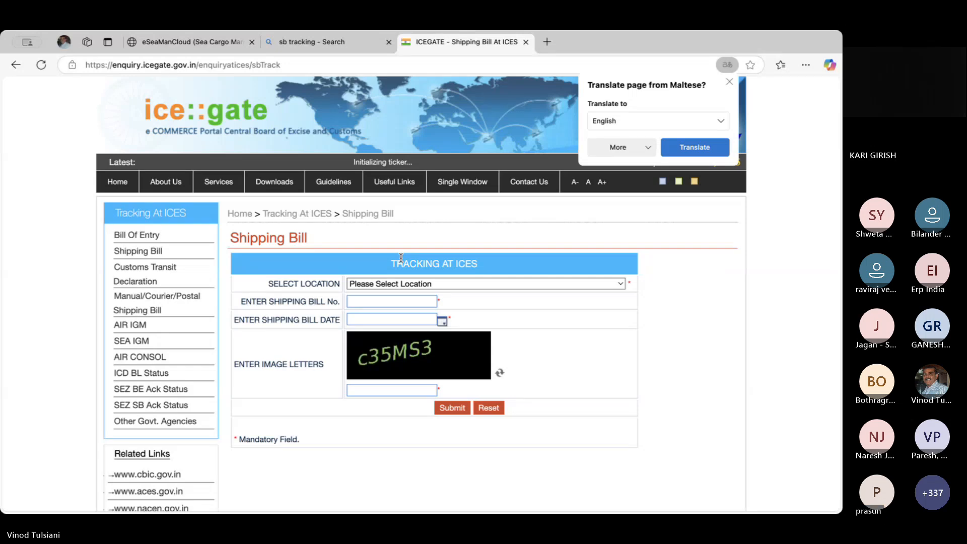
- Dismiss the translation offer and return to the ICEGATE tracking page after checking other tabs
click(421, 274)
click(418, 283)
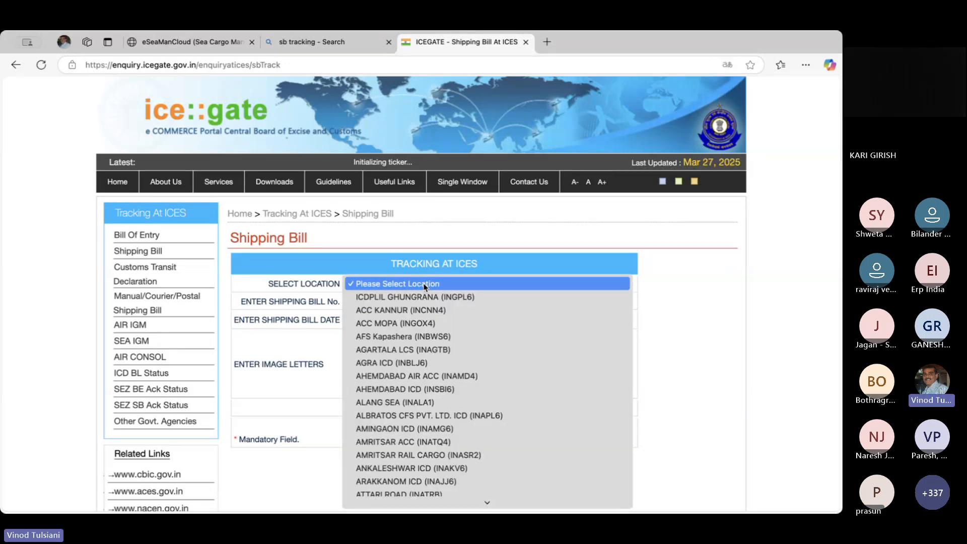
click(192, 42)
click(191, 42)
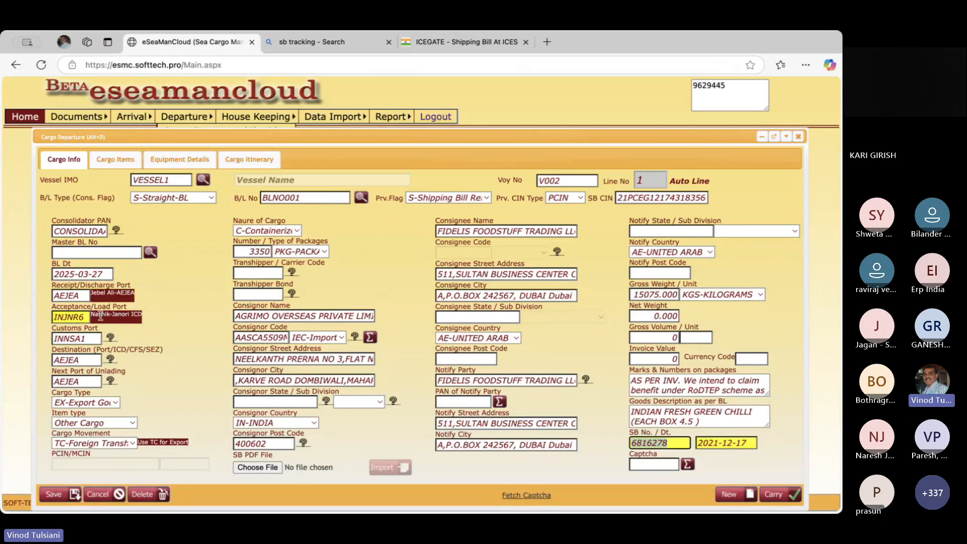
click(305, 47)
click(507, 44)
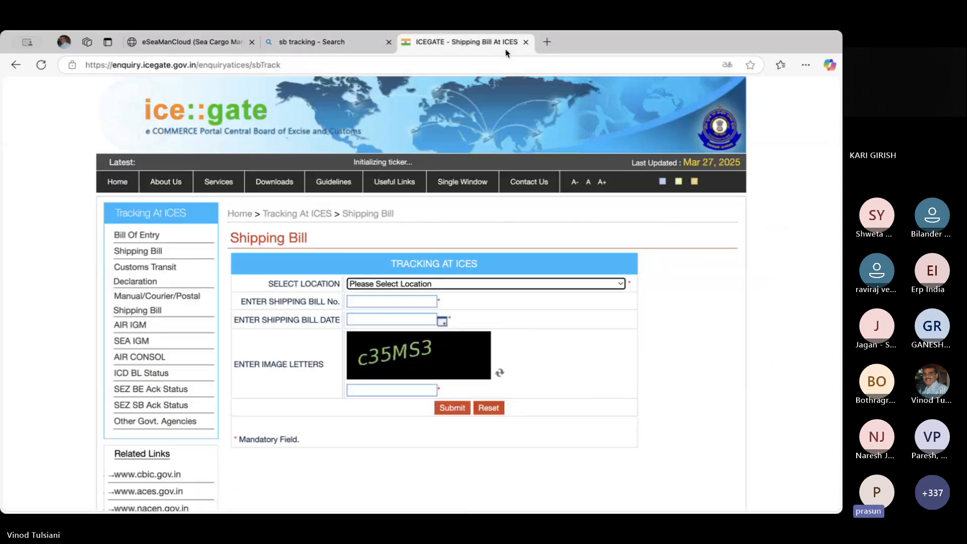
- Set the tracking location to CHINCHWAD (INCCP6) and move to the Shipping Bill No. field
click(453, 284)
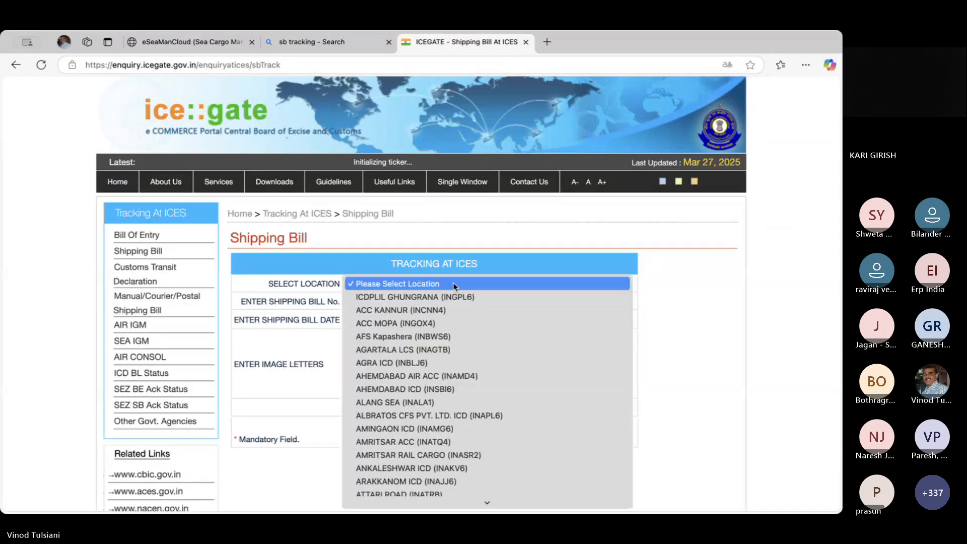
text(haz)
key(Down)
text(3)
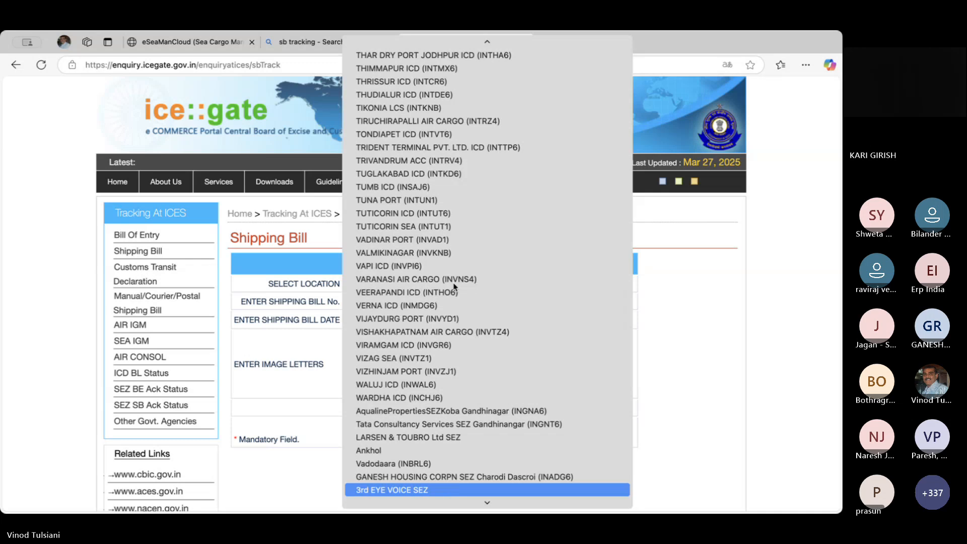
text(nav)
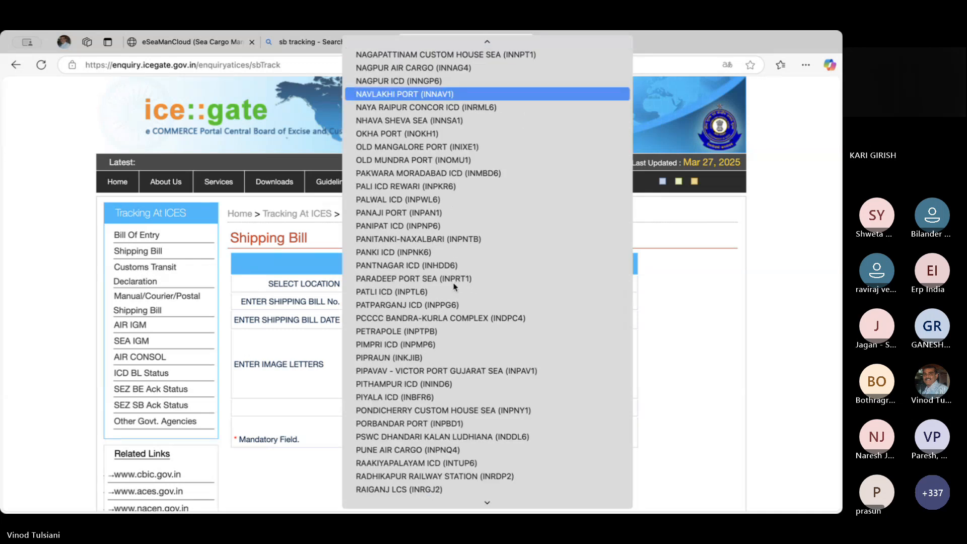
key(Down)
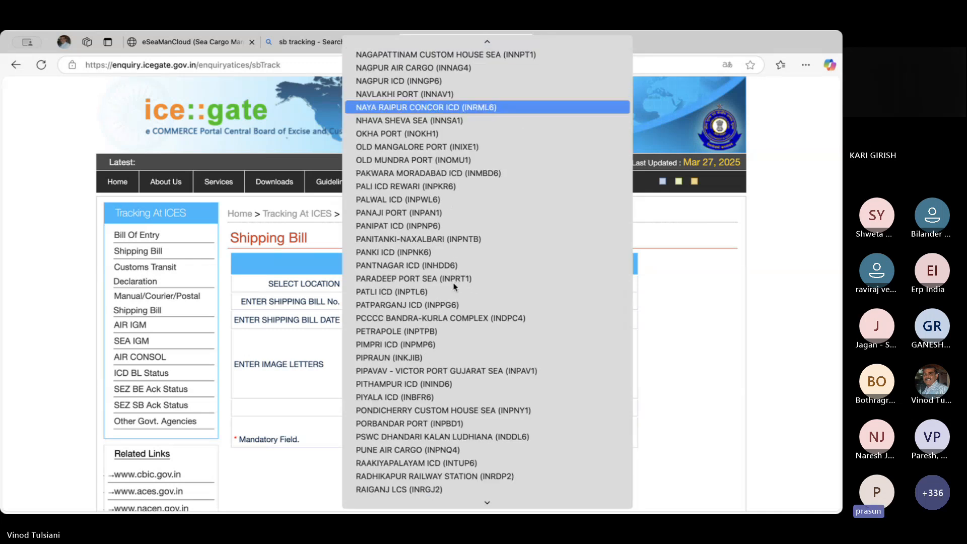
key(Up)
key(Up)
key(Up)
key(Up)
key(Up)
key(Up)
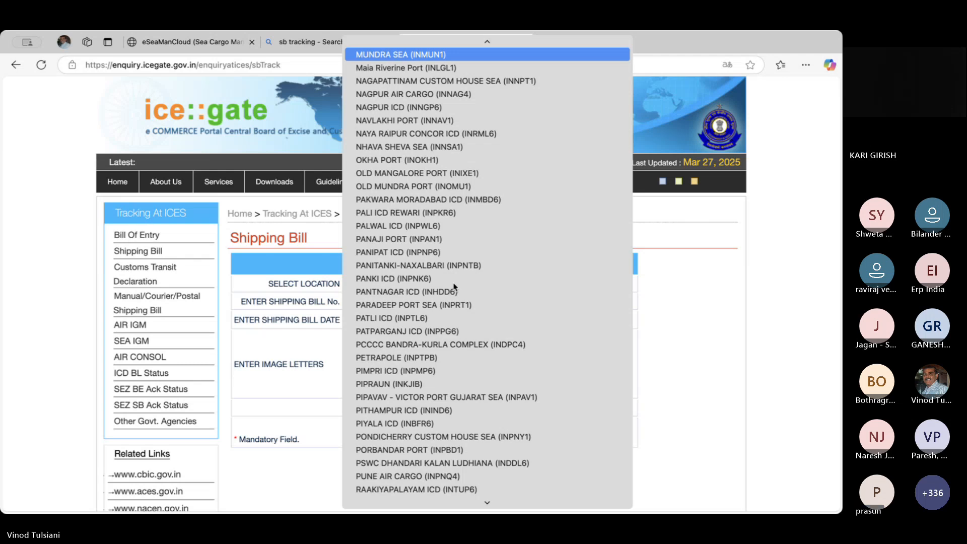
text(nav)
key(Down)
key(Up)
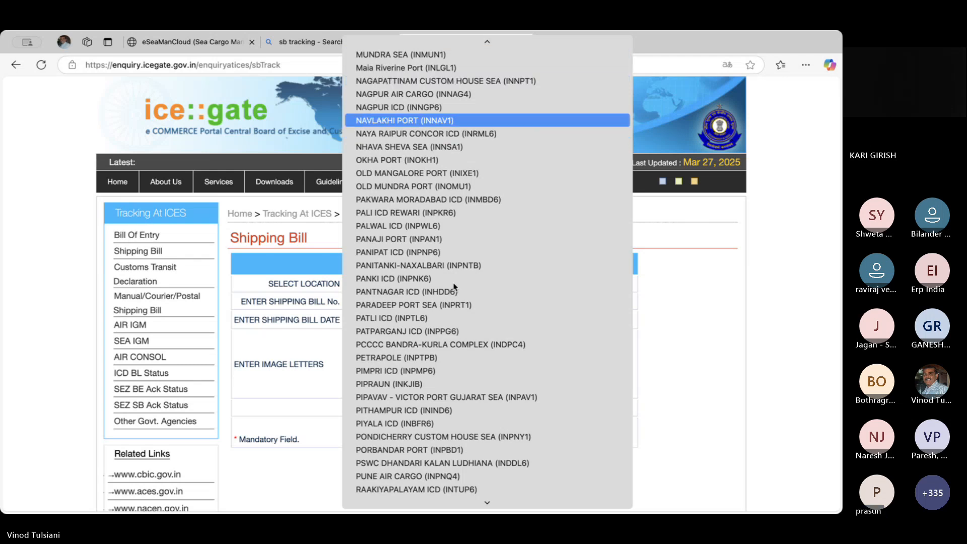
scroll(434, 201, down, 20)
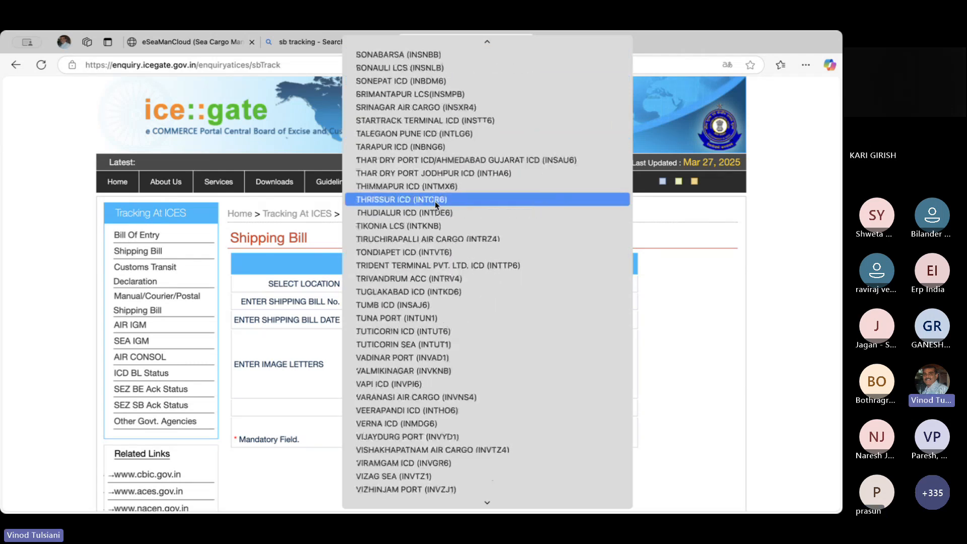
text(in)
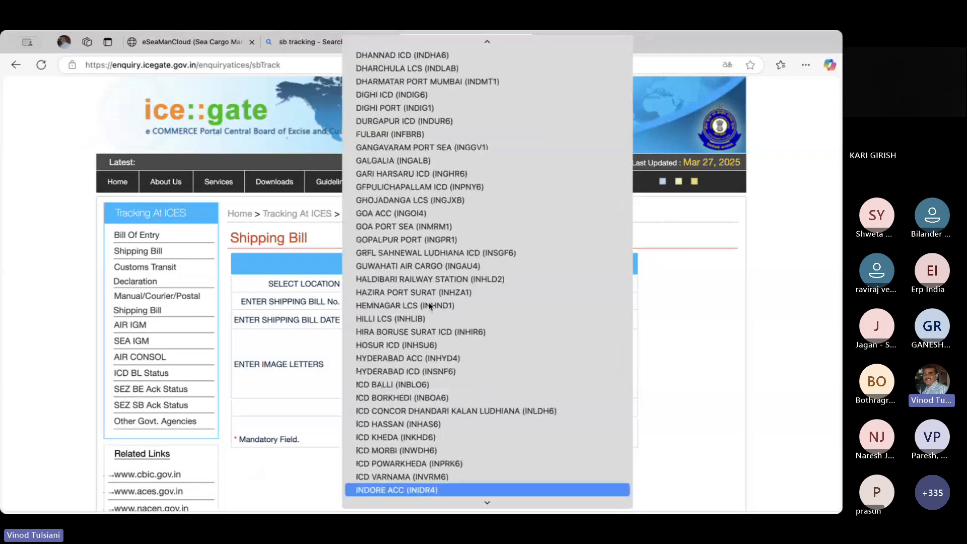
key(Down)
key(Up)
key(Up)
key(Up)
key(Up)
key(Up)
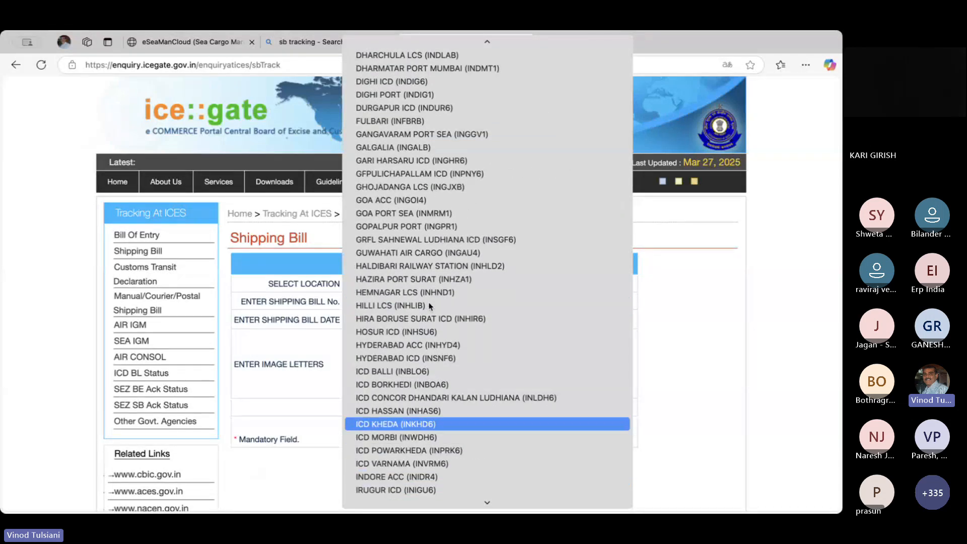
text(id)
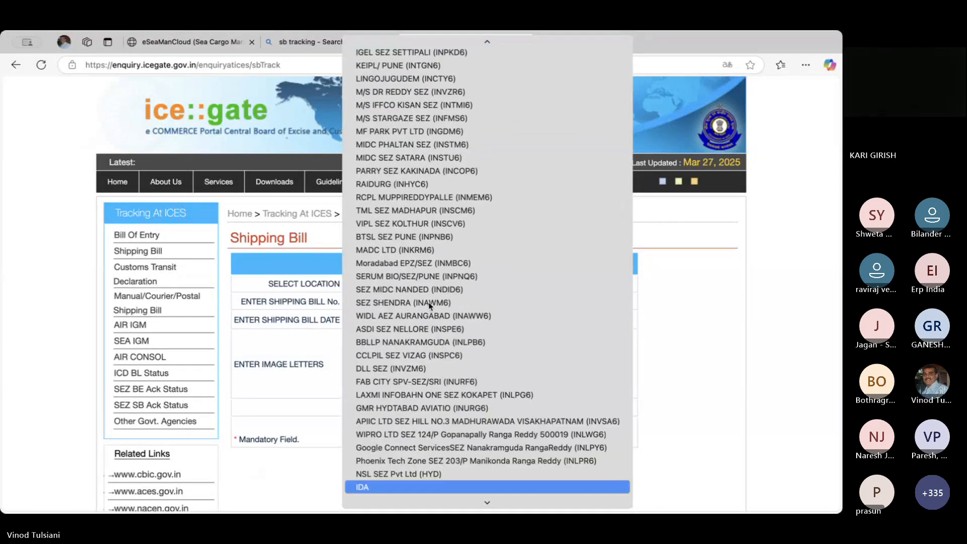
key(Down)
key(Down)
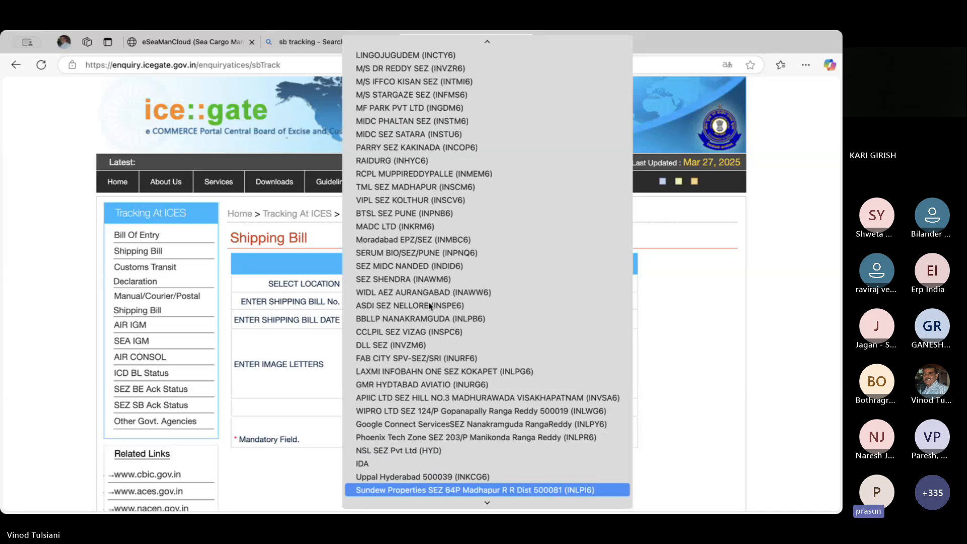
key(Page_Up)
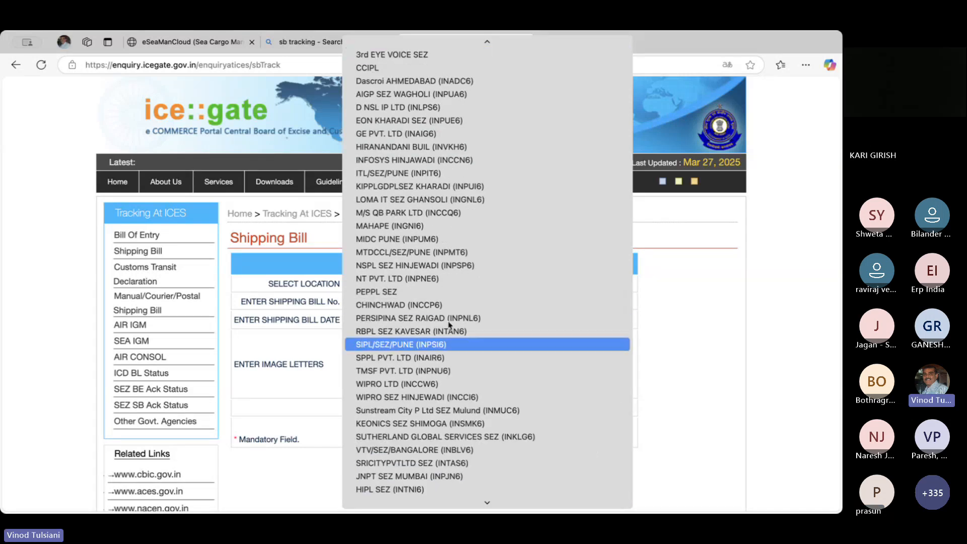
click(425, 306)
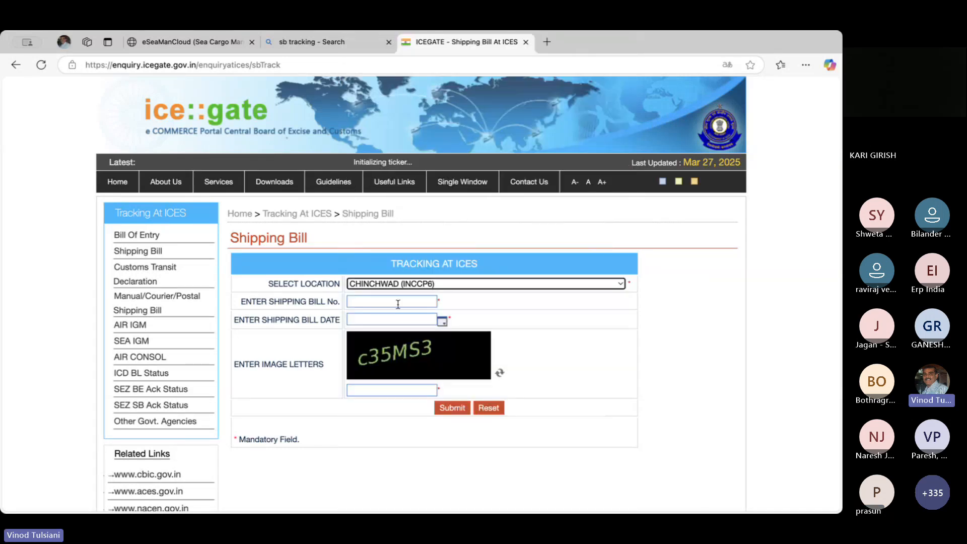
click(396, 302)
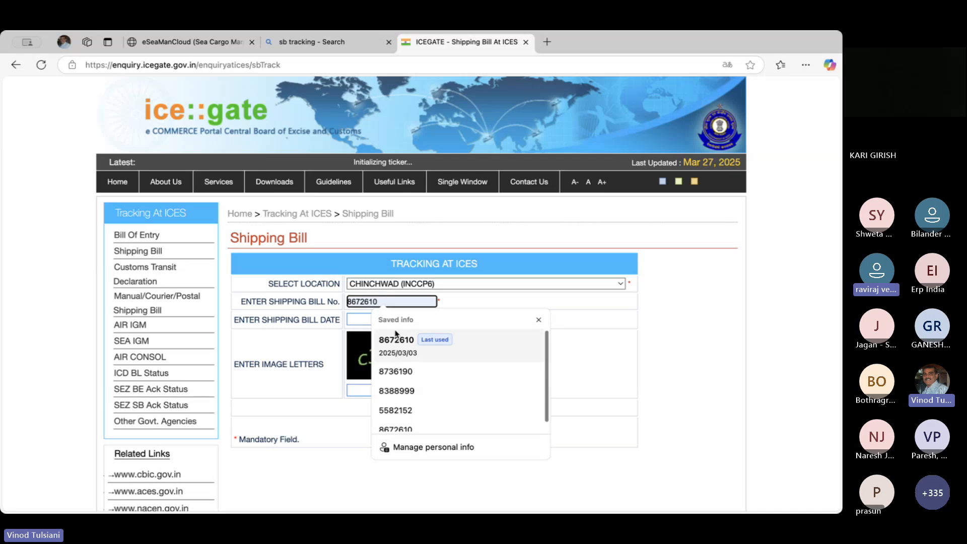
click(396, 333)
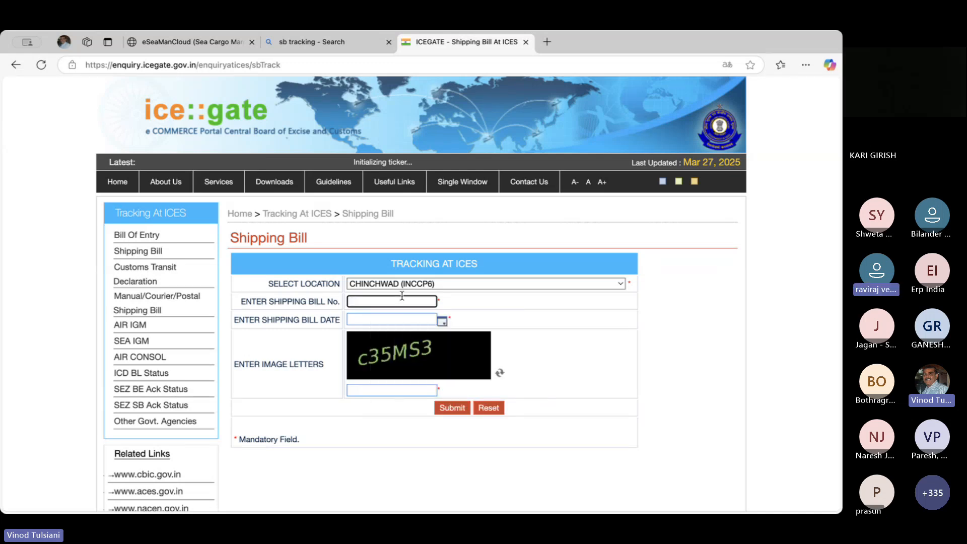
- Close the ICEGATE tab and close the Cargo Departure form in eSeaManCloud
click(525, 42)
click(220, 43)
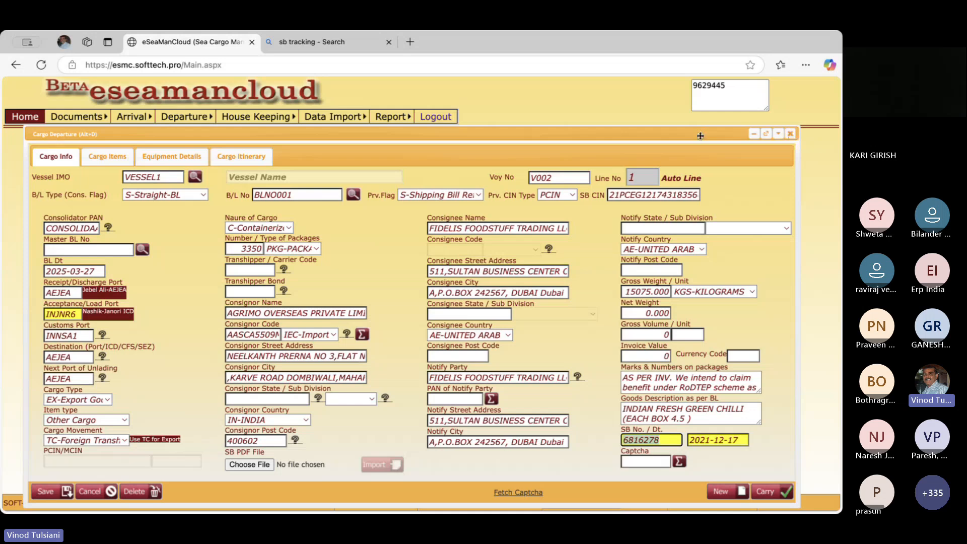
drag(699, 134, 677, 135)
click(772, 134)
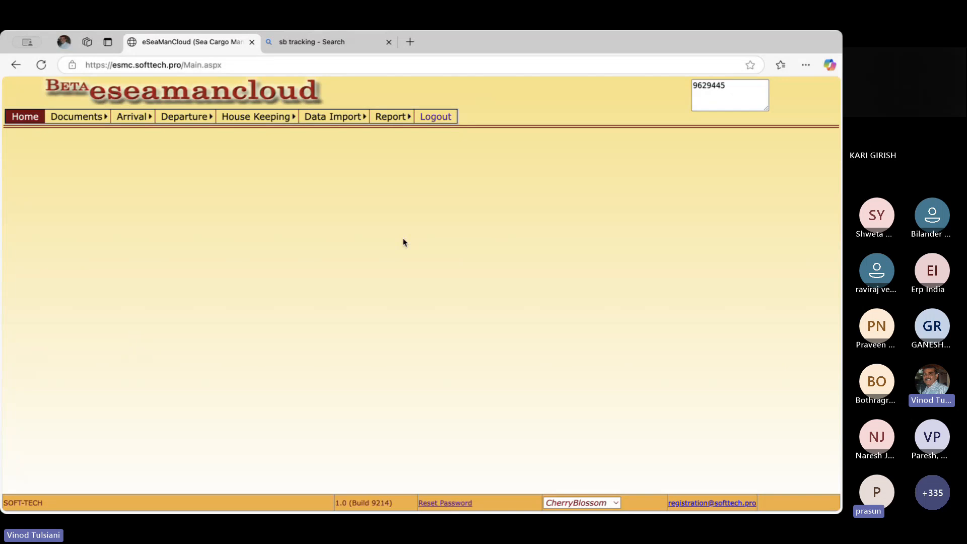
- Browse the Data Import, Report, Departure and Documents menus to find Assign Line numbers
mouse_move(336, 112)
mouse_move(379, 113)
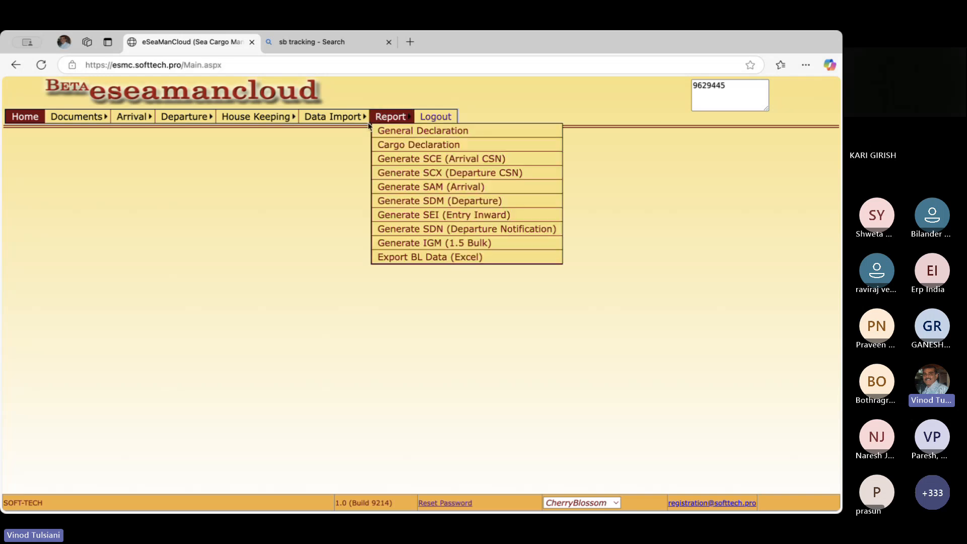
mouse_move(184, 117)
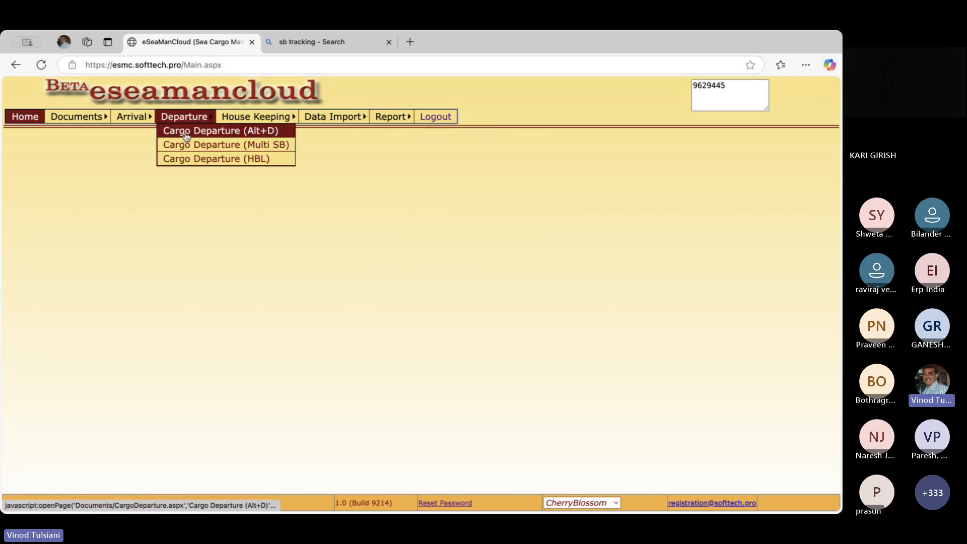
mouse_move(78, 119)
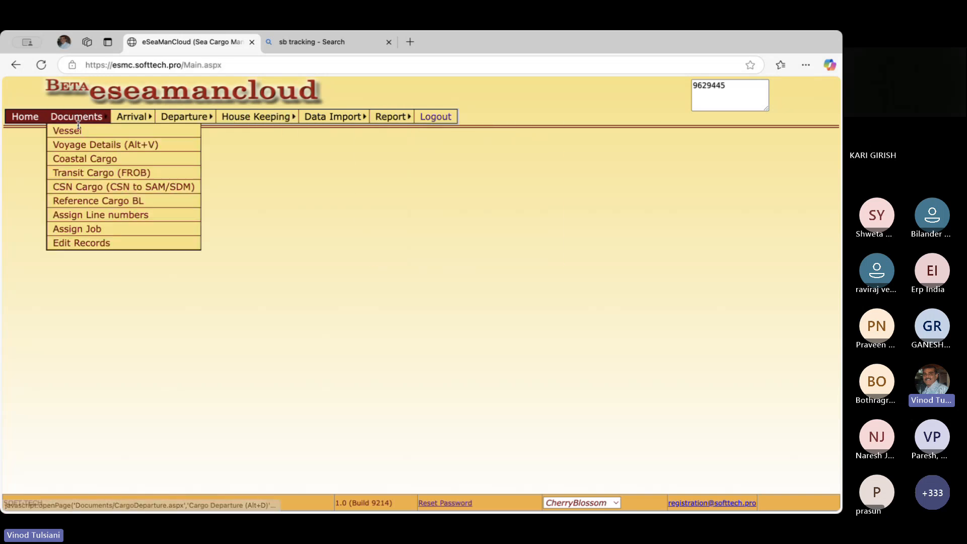
- Assign line numbers for S-Straight-BL, EX-Export Goods cargo and acknowledge the success message
click(111, 219)
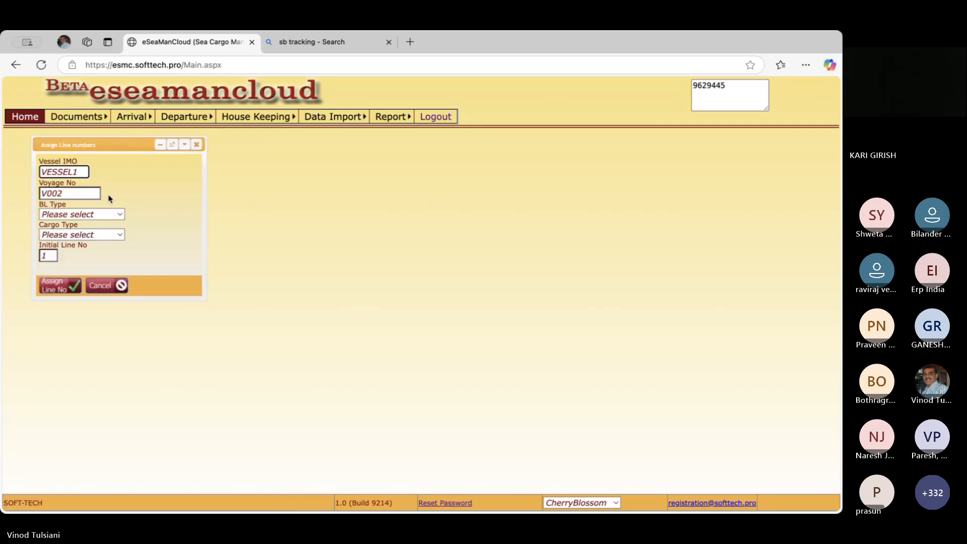
click(102, 214)
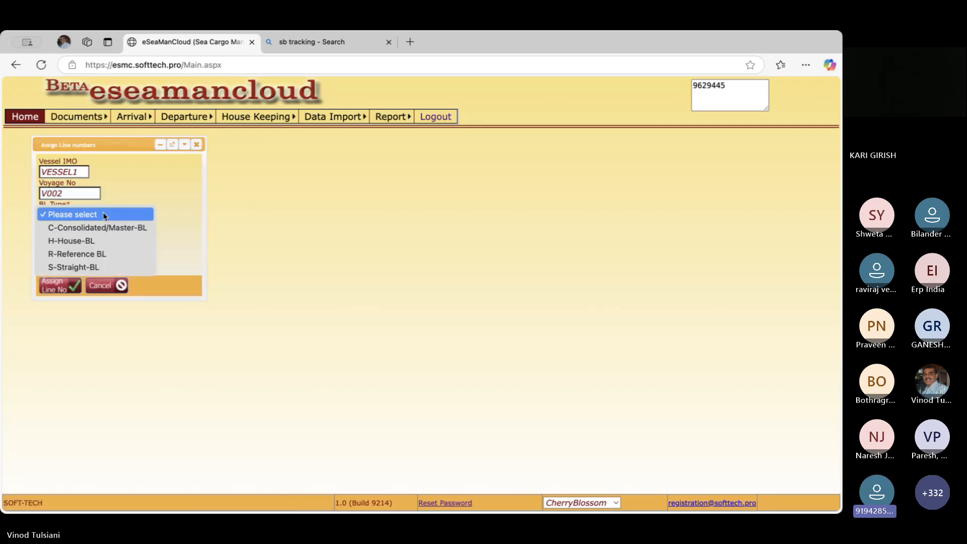
key(Down)
key(Down)
key(Down)
key(Down)
key(Return)
key(Tab)
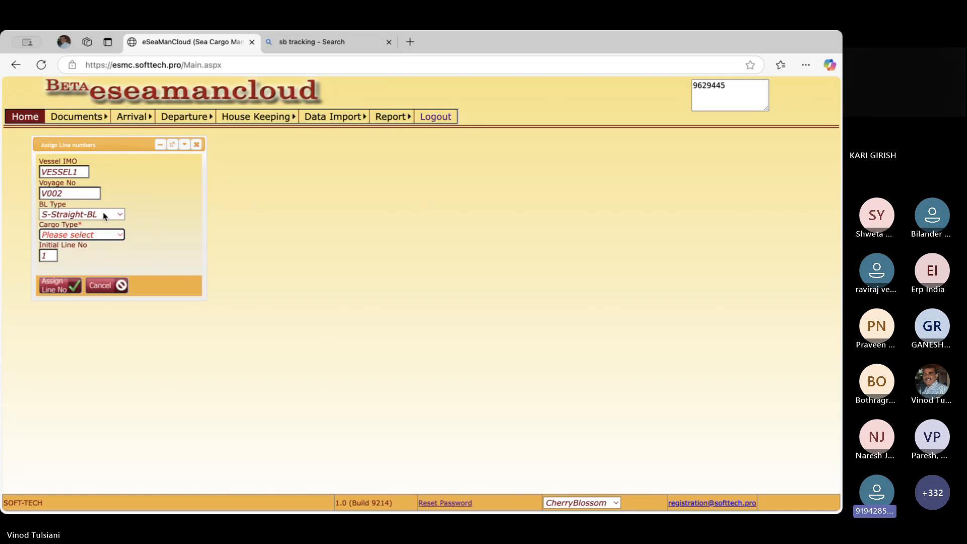
key(Down)
key(Down)
key(Down)
key(Return)
key(Tab)
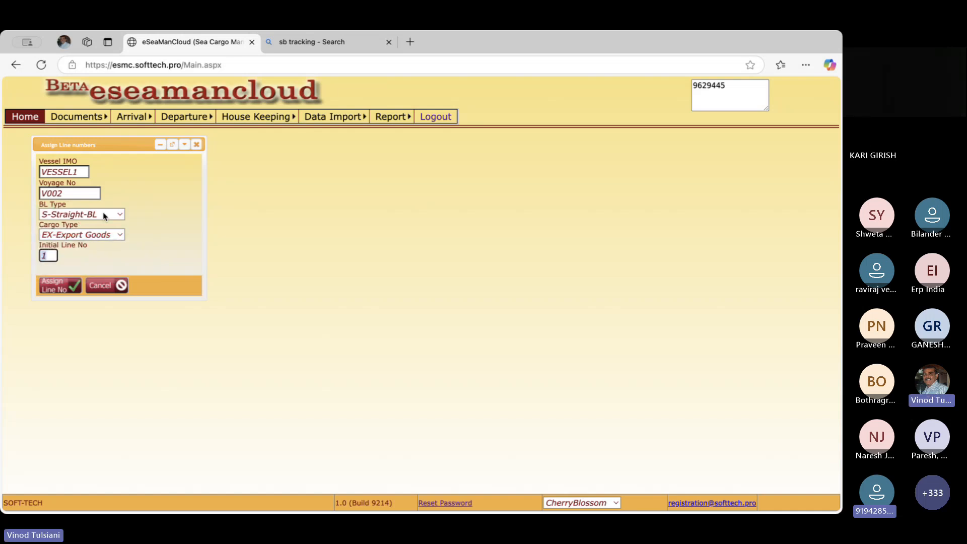
key(Tab)
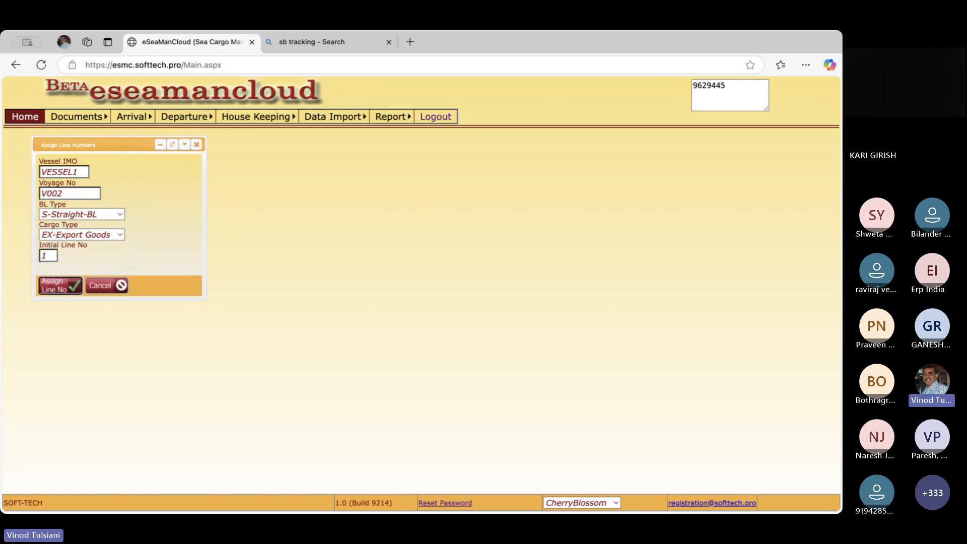
key(Return)
click(175, 254)
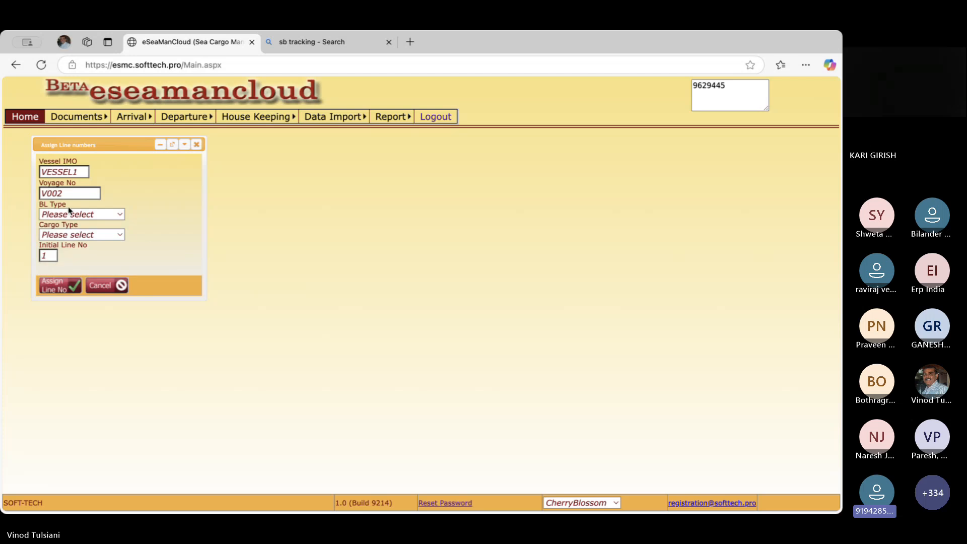
- Move the Assign Line numbers dialog aside and open a blank Cargo Departure form
click(73, 216)
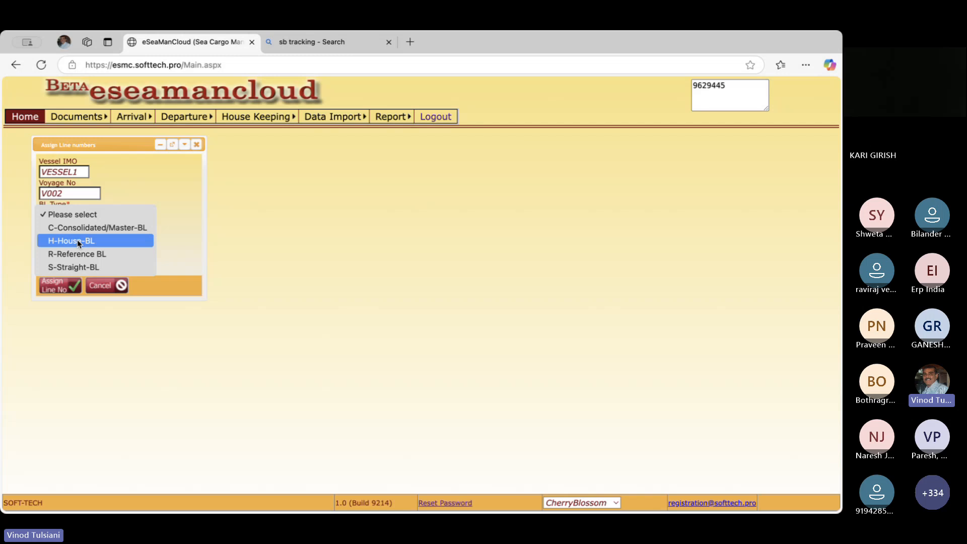
click(214, 259)
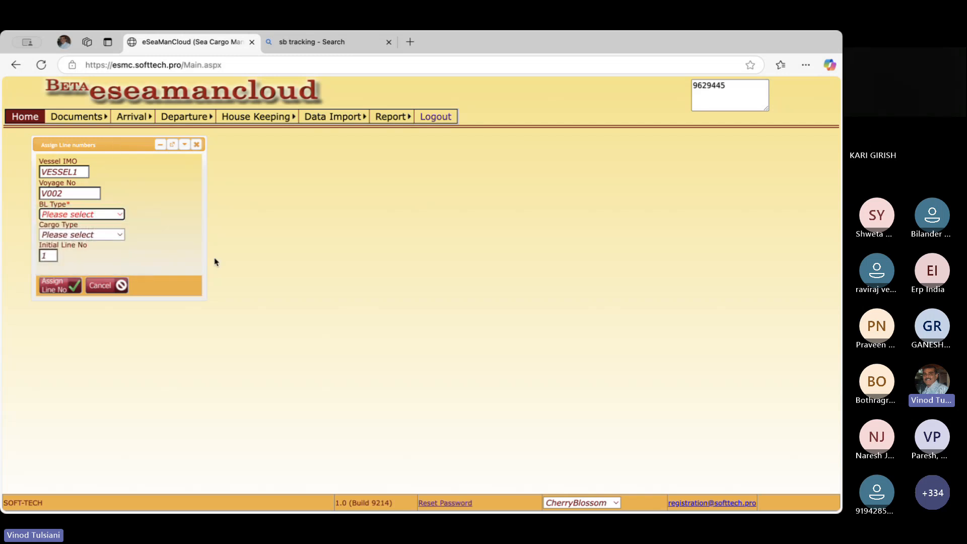
drag(129, 141, 163, 204)
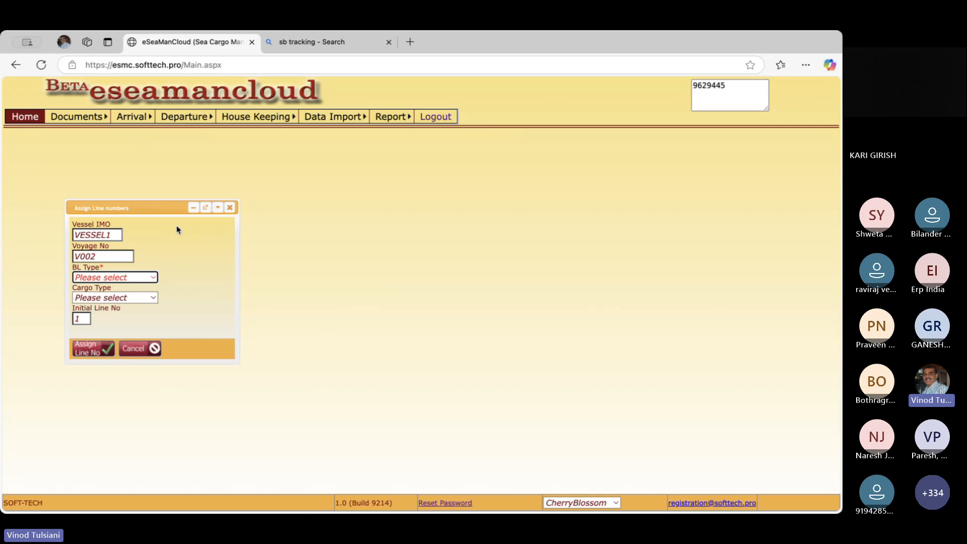
click(191, 131)
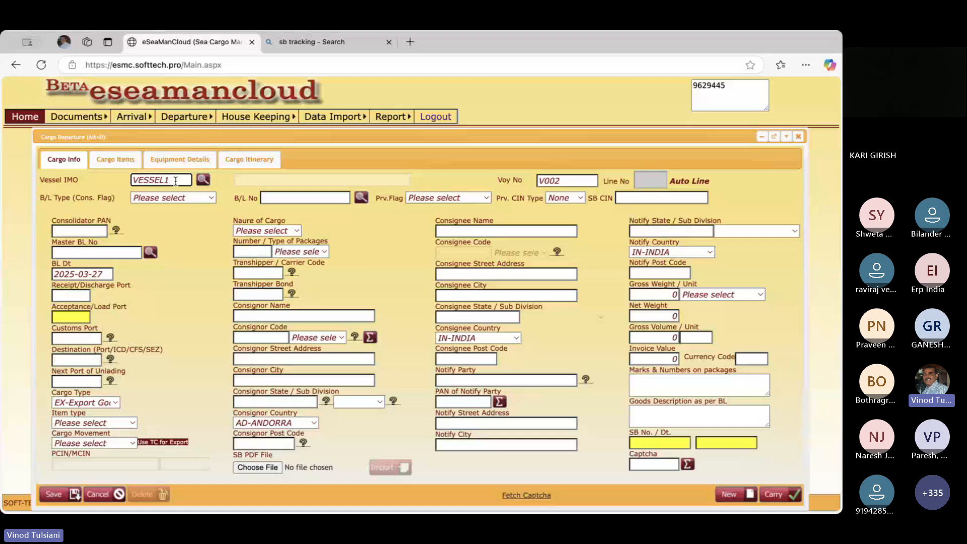
- Close Cargo Departure and assign line numbers for S-Straight-BL with EX-Export Goods cargo
click(797, 138)
click(95, 278)
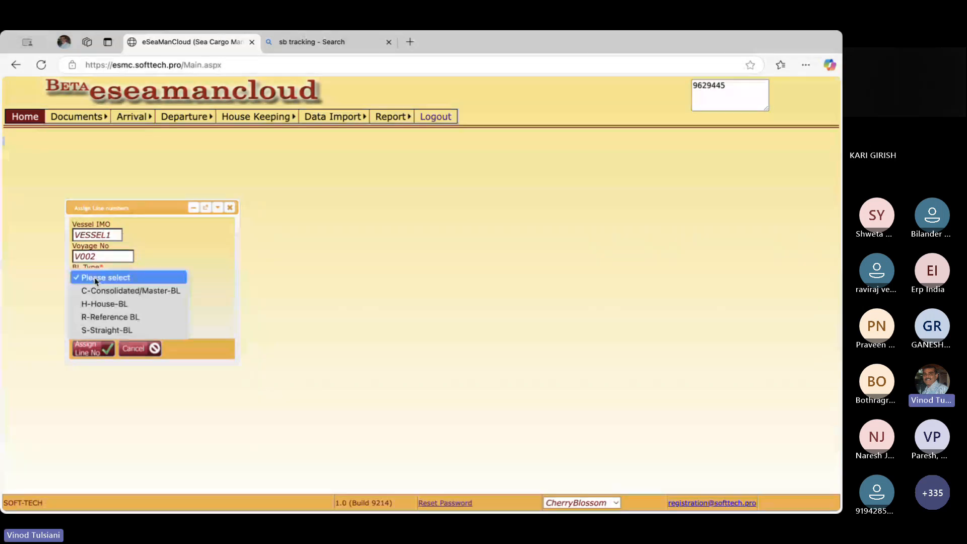
click(107, 330)
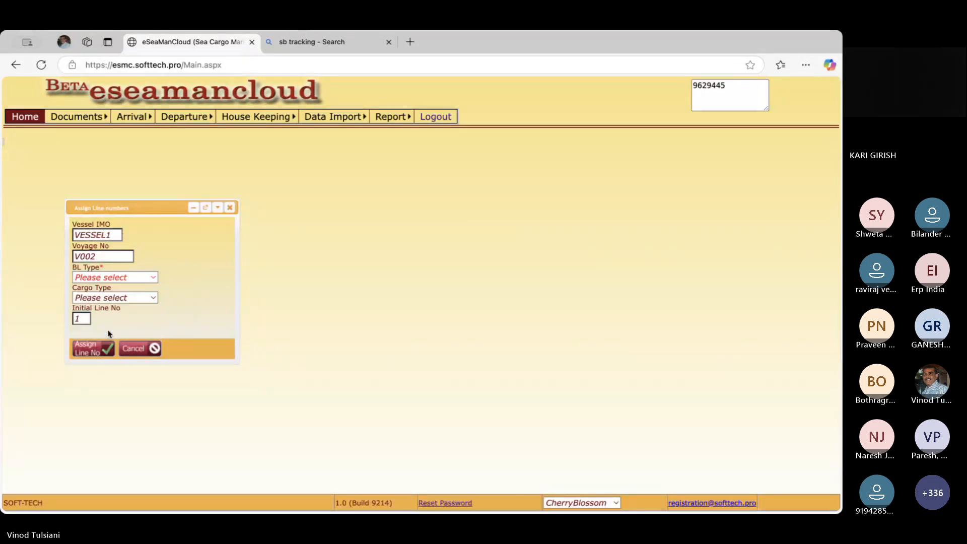
click(107, 298)
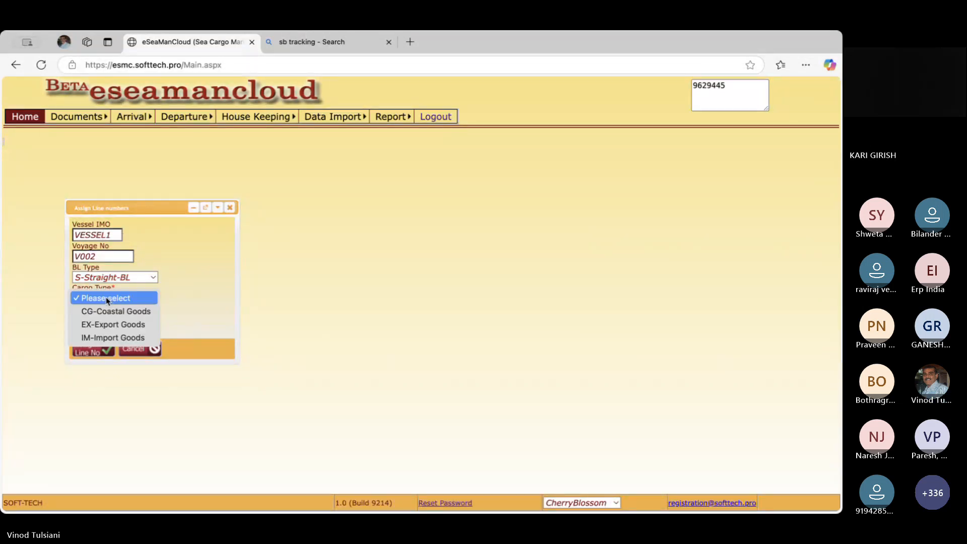
click(106, 324)
click(92, 347)
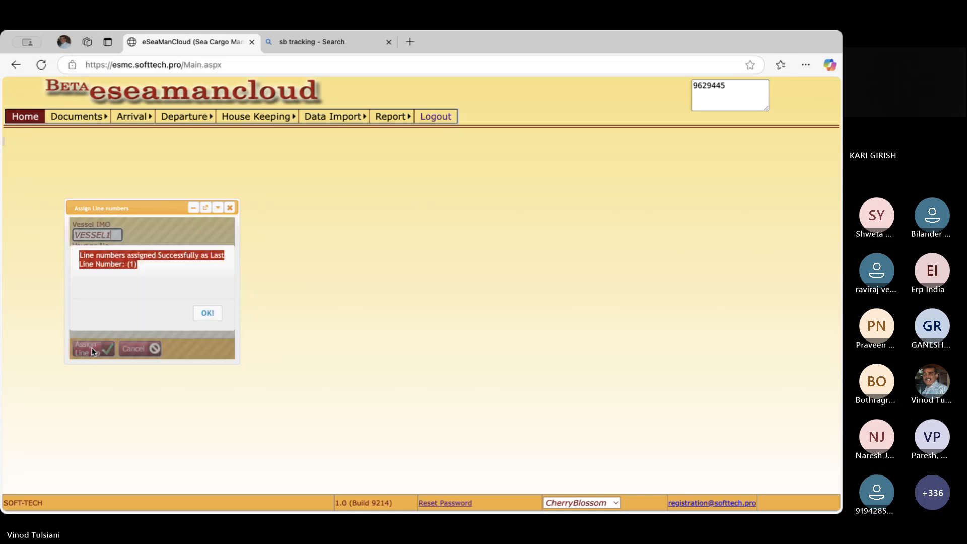
click(209, 314)
- Assign line numbers for C-Consolidated/Master-BL with EX-Export Goods cargo
click(122, 278)
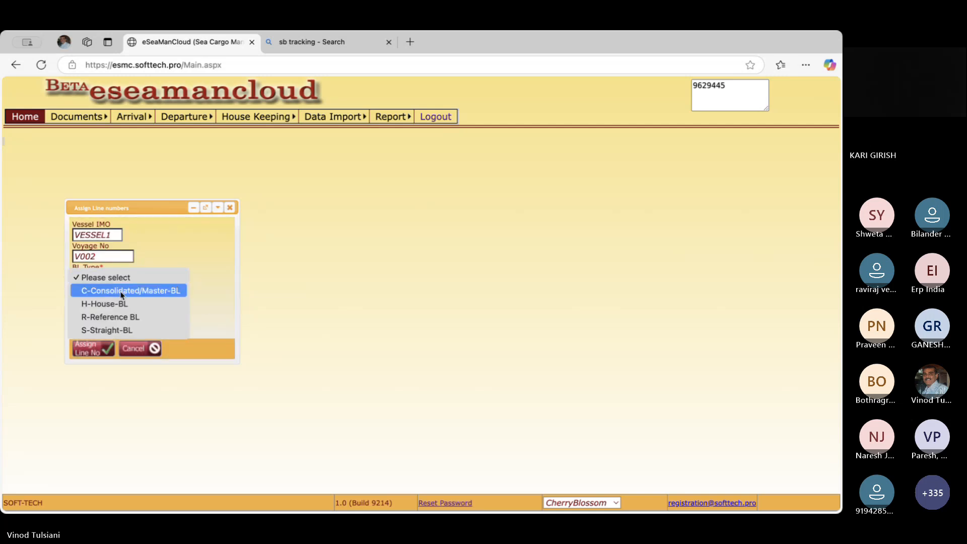
click(121, 290)
click(117, 298)
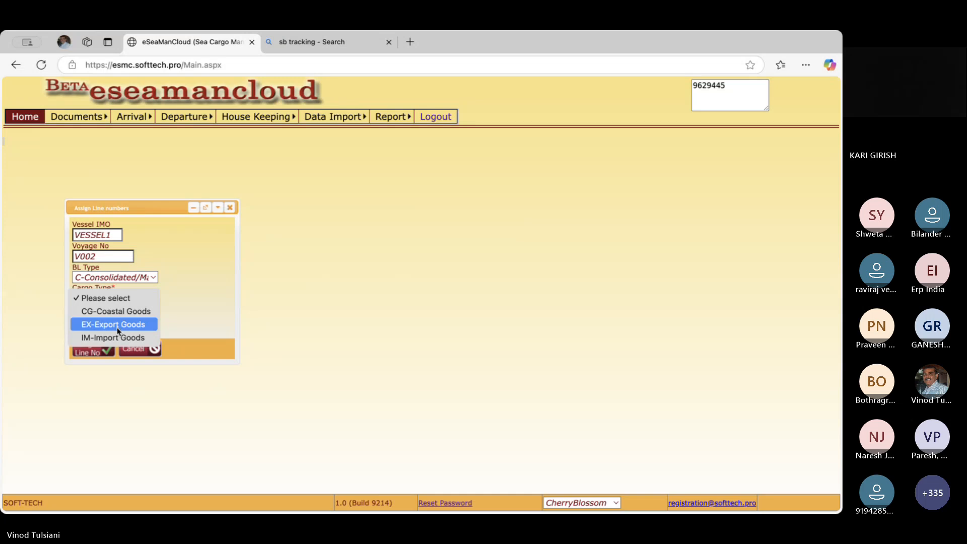
click(116, 324)
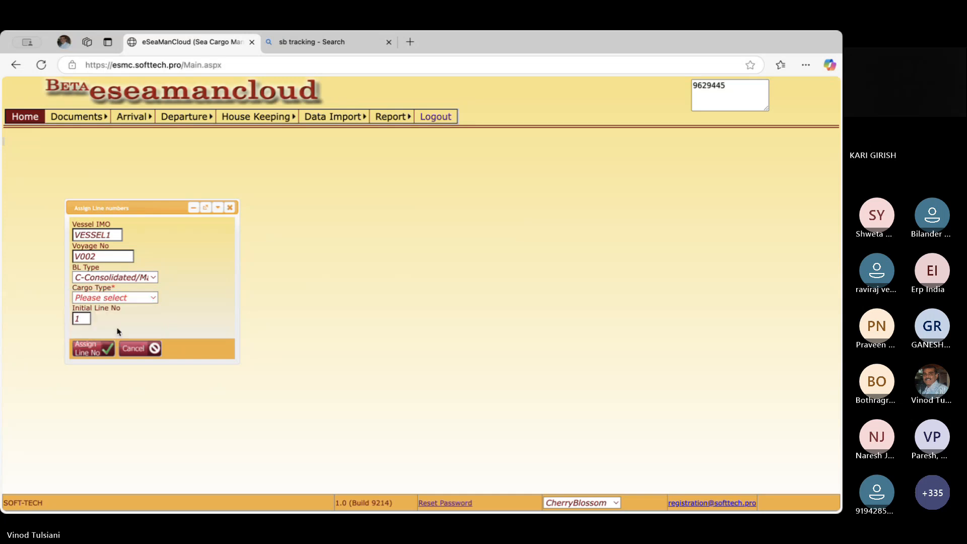
click(92, 348)
click(204, 314)
- Assign line numbers for H-House-BL with EX-Export Goods cargo, then close the window
click(131, 277)
click(108, 303)
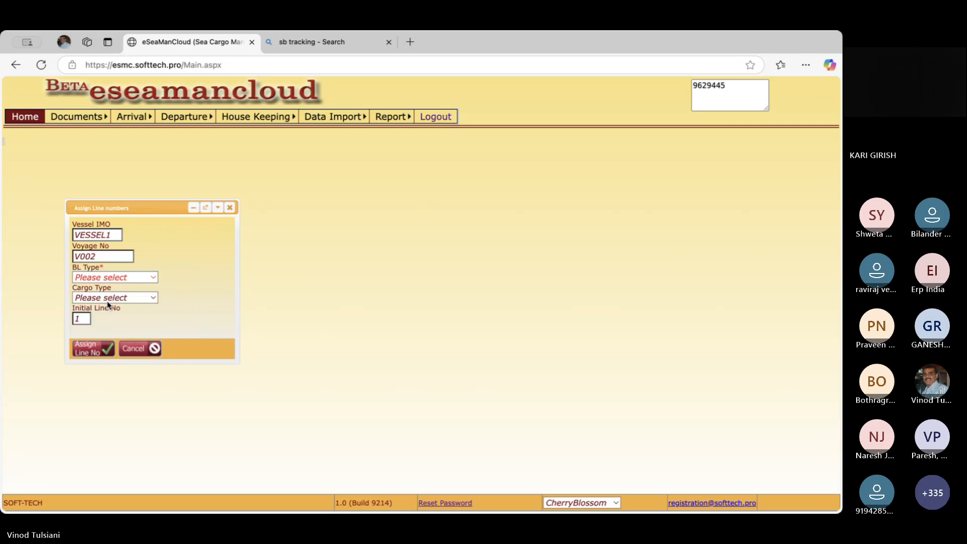
click(107, 297)
click(109, 325)
click(89, 352)
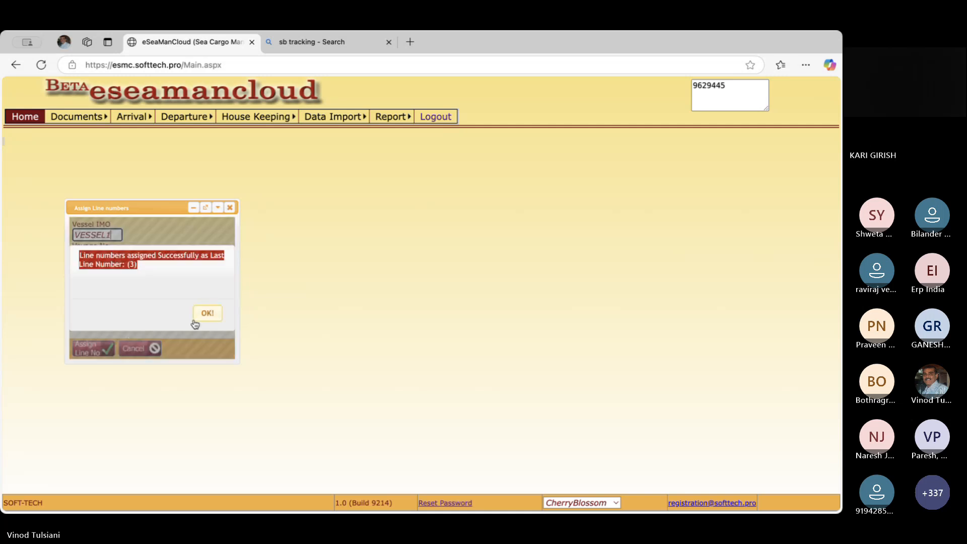
click(205, 316)
click(230, 207)
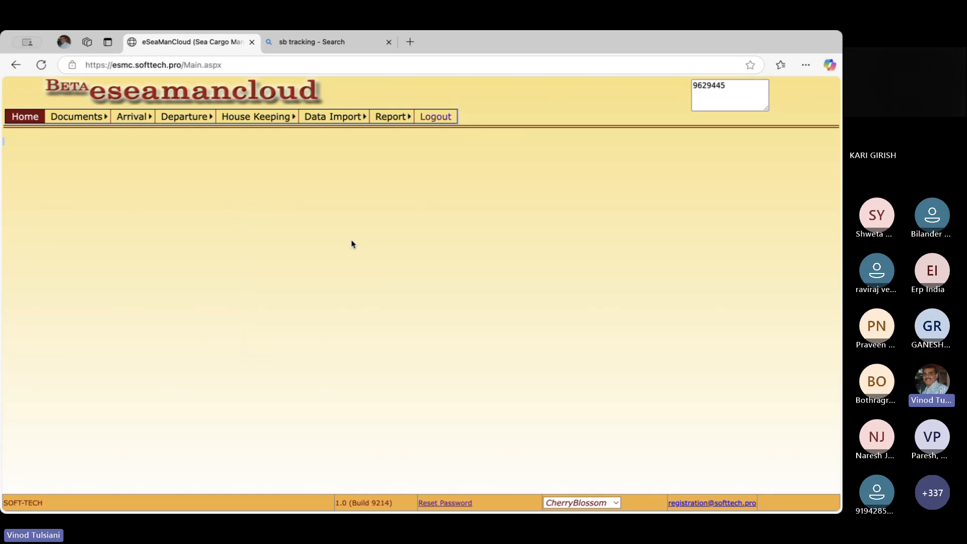
mouse_move(398, 115)
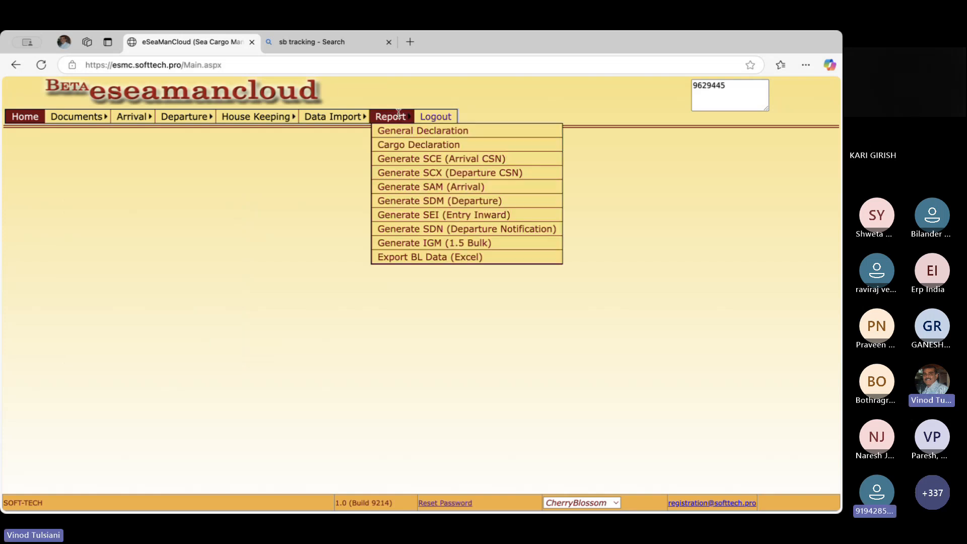
- Open Report > Export BL Data (Excel) for VESSEL1 voyage V002 and move the window lower
click(388, 262)
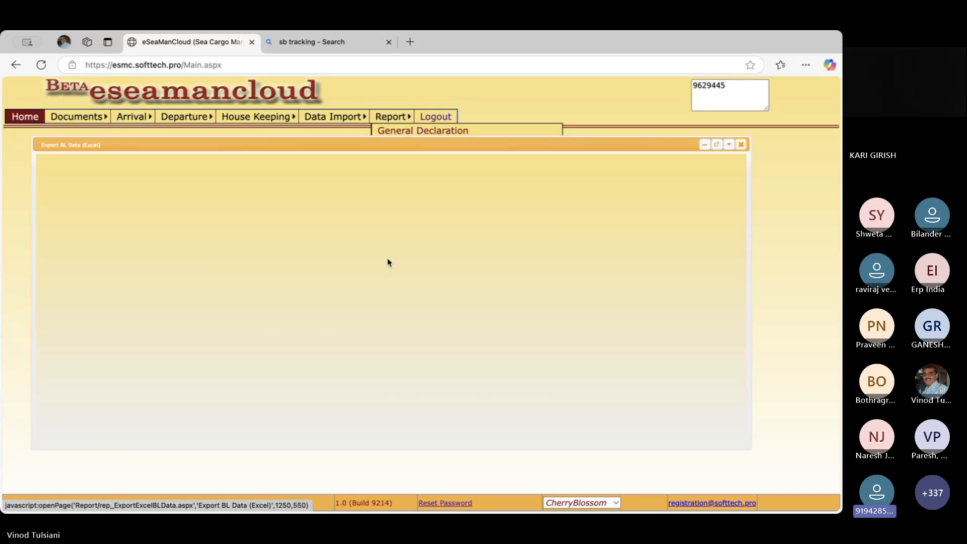
drag(369, 143, 386, 201)
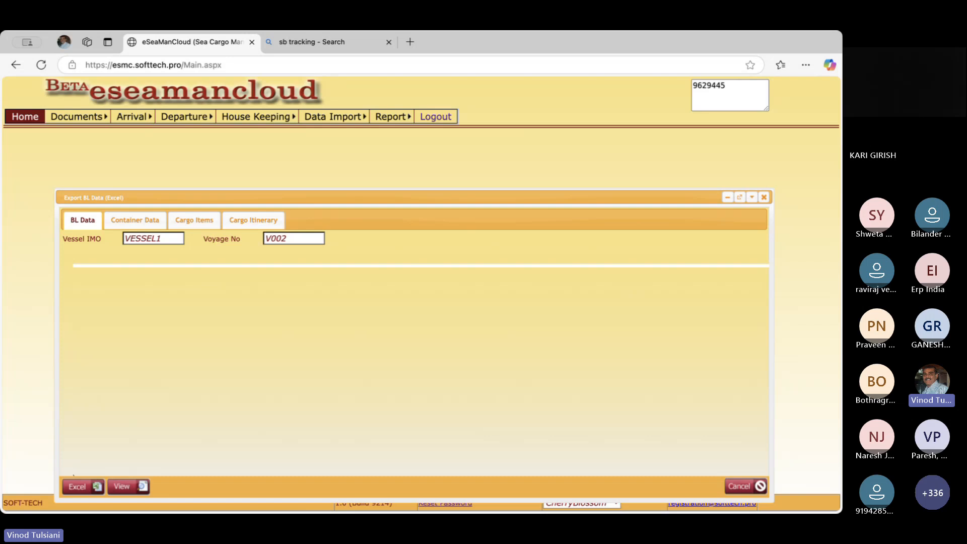
mouse_move(194, 131)
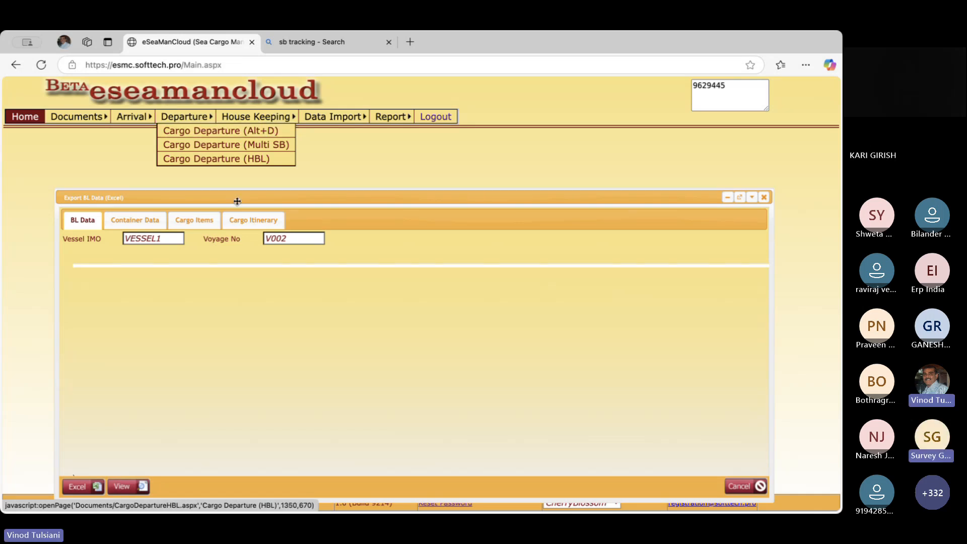
mouse_move(247, 198)
mouse_down()
mouse_move(240, 196)
mouse_move(248, 206)
mouse_up()
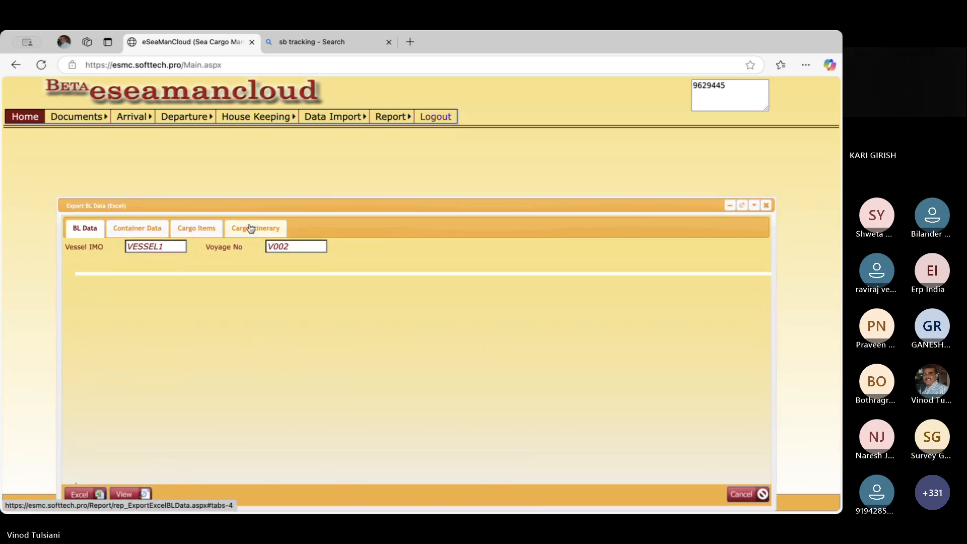
mouse_move(184, 118)
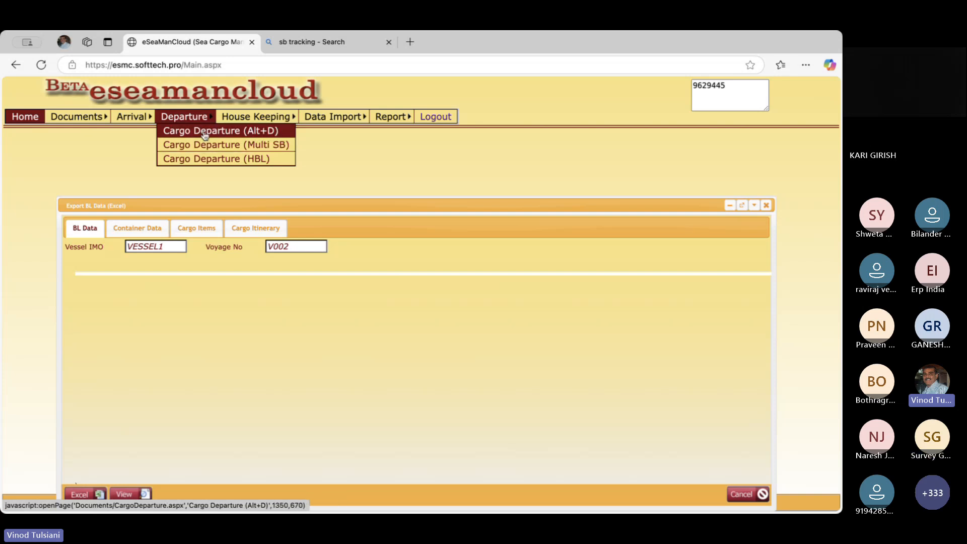
click(202, 131)
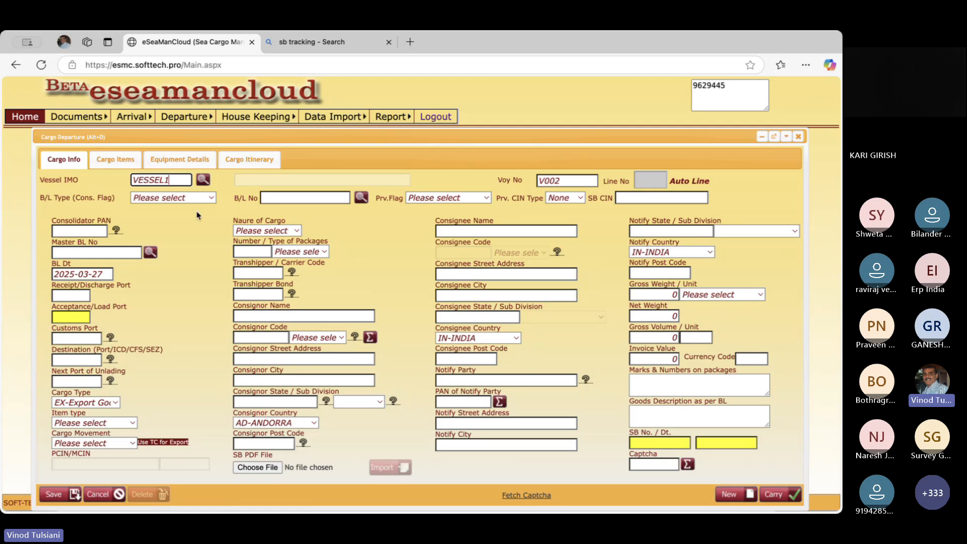
click(570, 199)
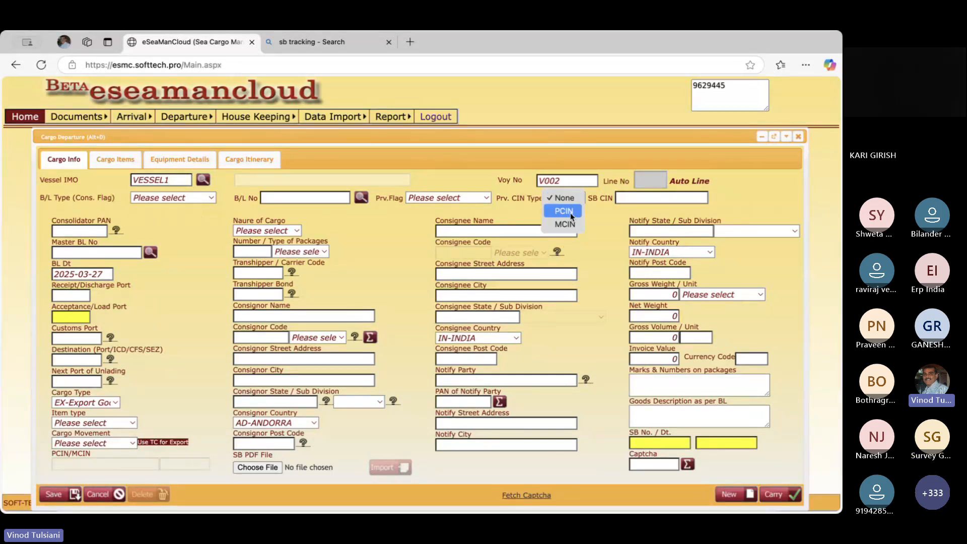
click(570, 211)
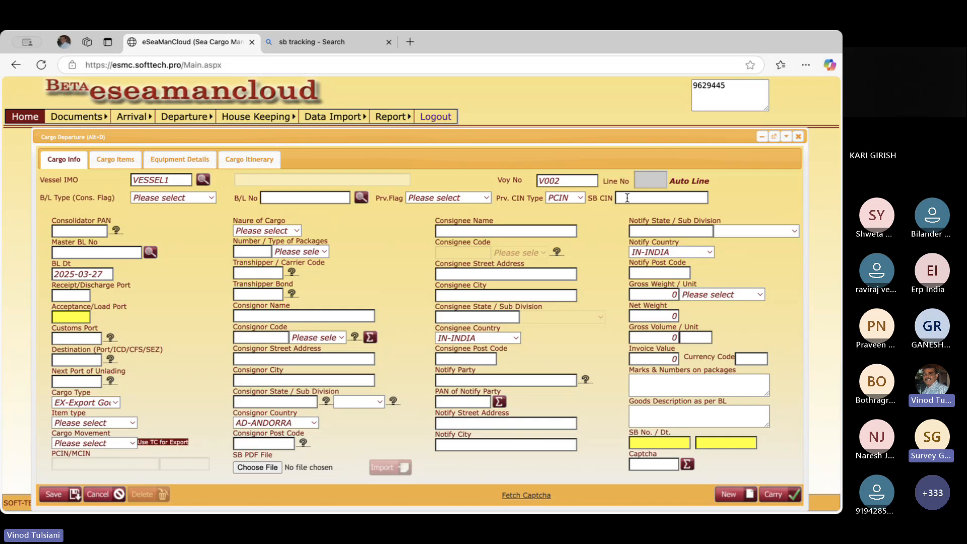
click(253, 252)
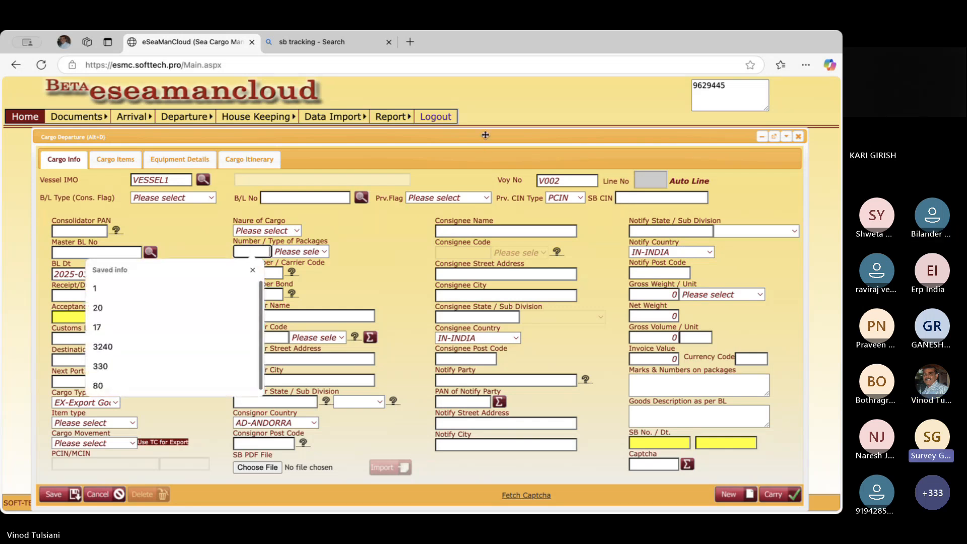
click(798, 137)
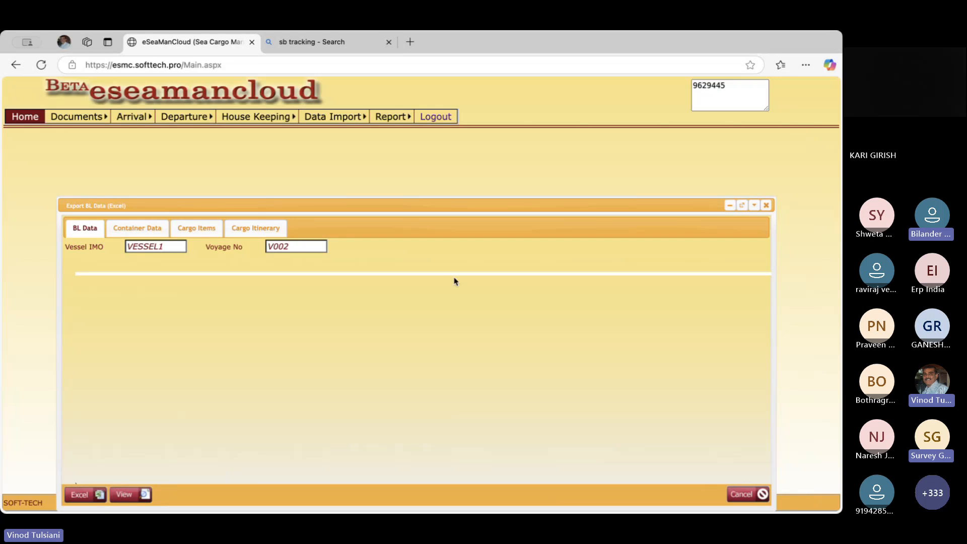
drag(453, 203, 440, 170)
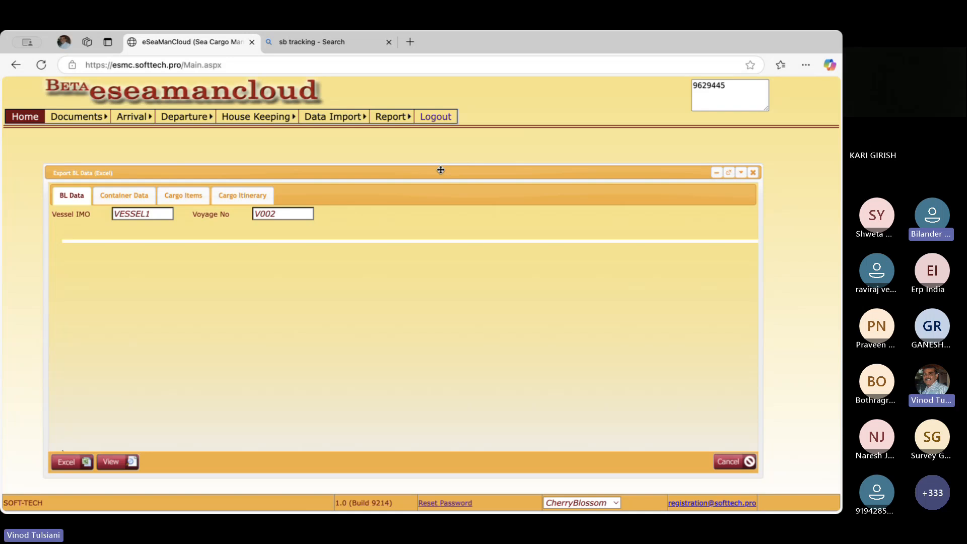
drag(440, 170, 449, 203)
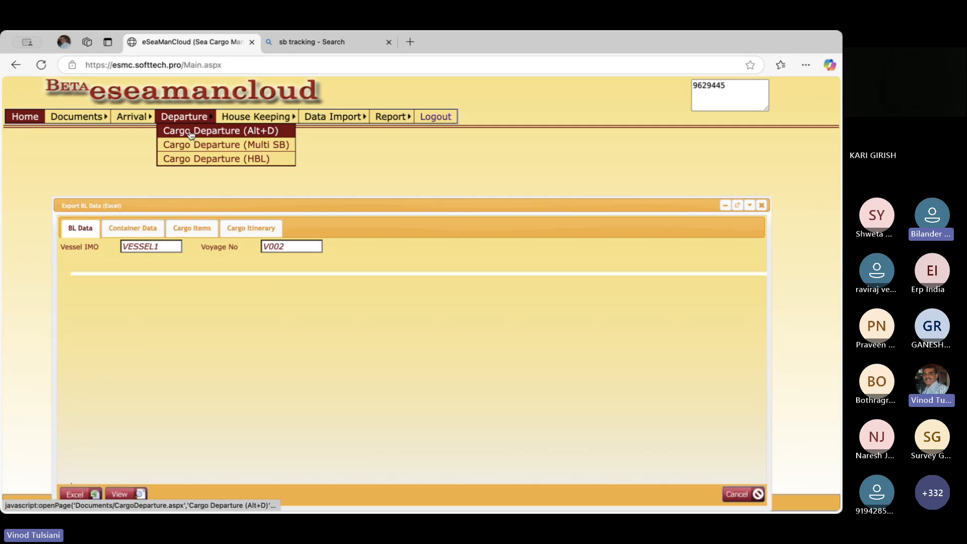
- Load BLNO001, view container CICU8204080 under Equipment Details, then close both open windows
click(191, 132)
click(319, 185)
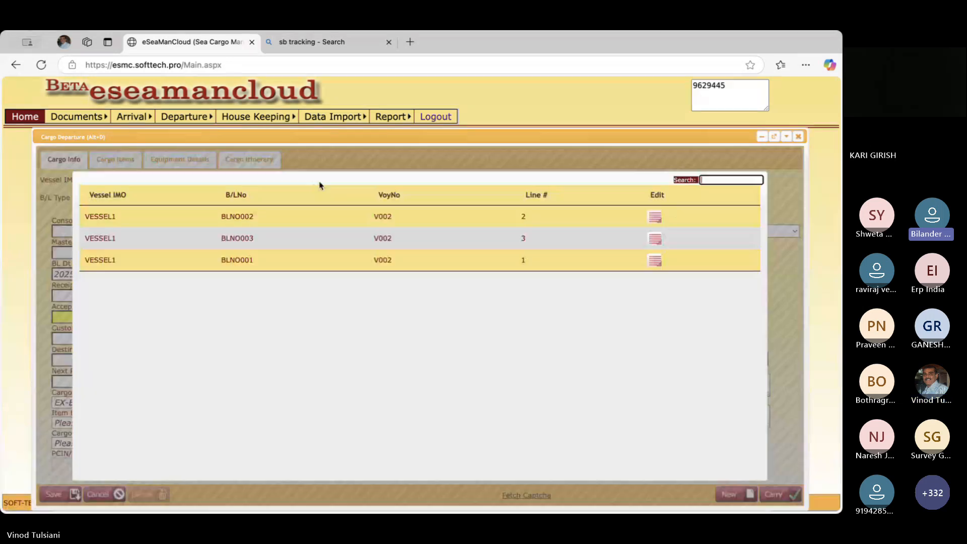
click(653, 260)
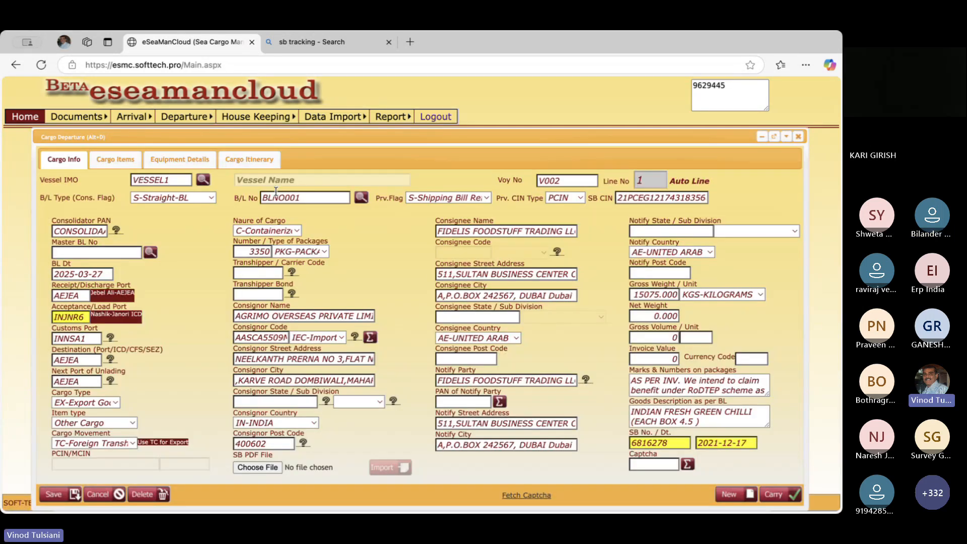
click(186, 161)
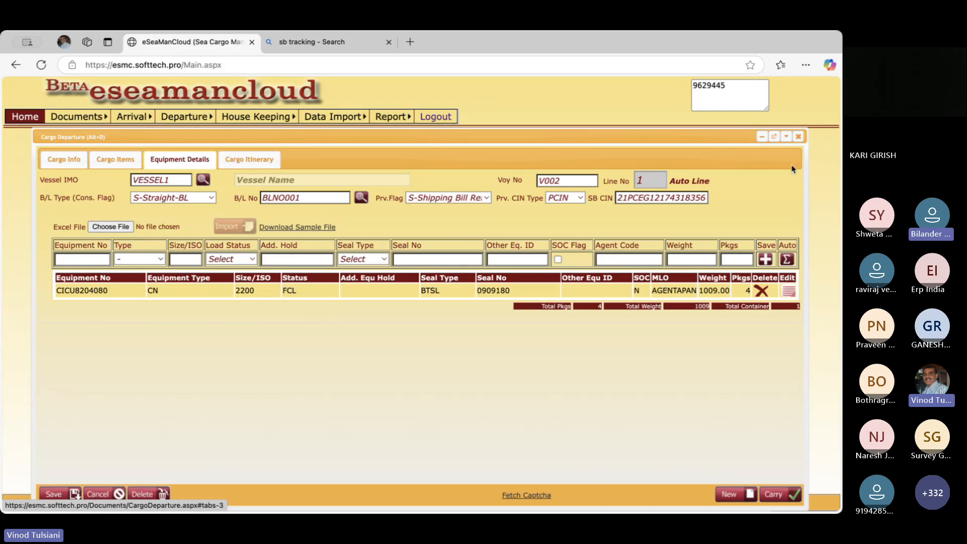
click(799, 137)
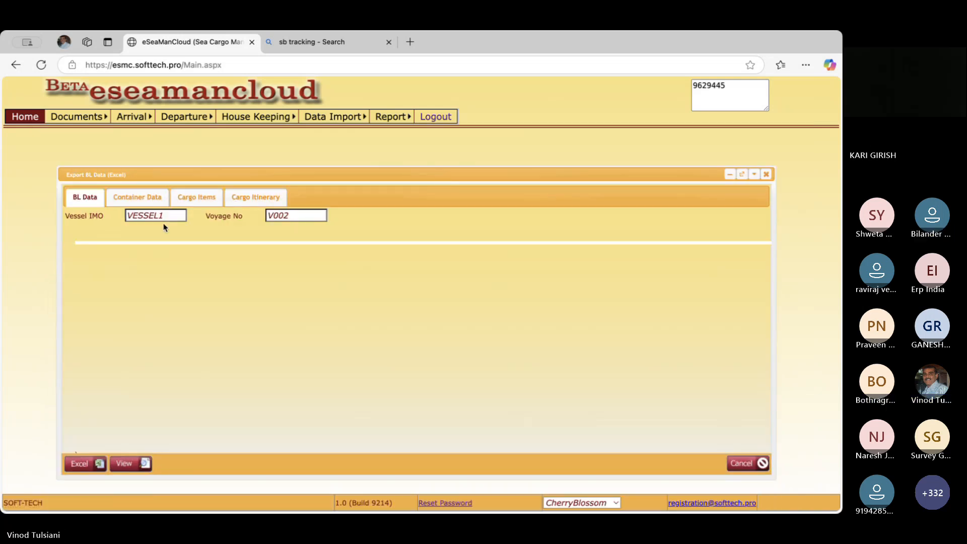
click(766, 174)
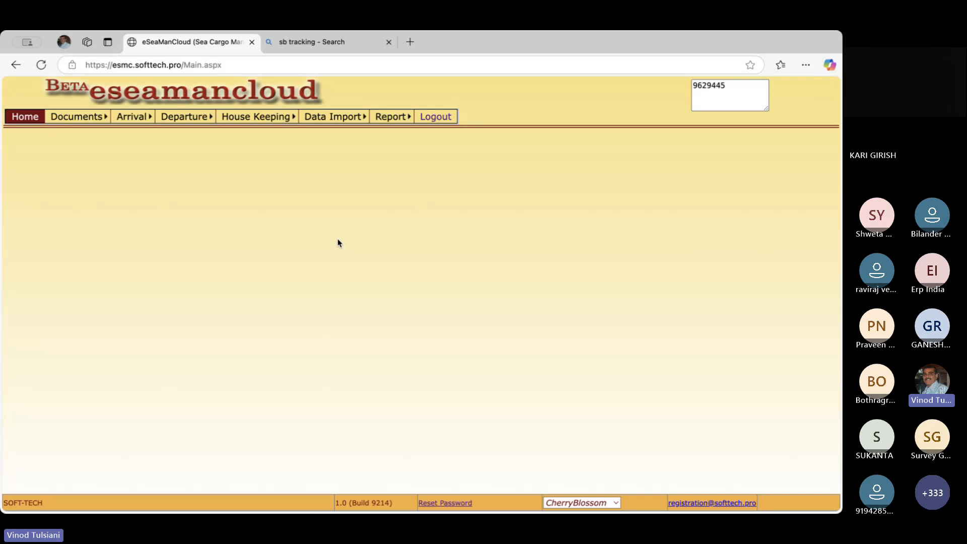
- Reopen BLNO001's Cargo Departure record for VESSEL1 voyage V002, review it, then close the form
click(189, 131)
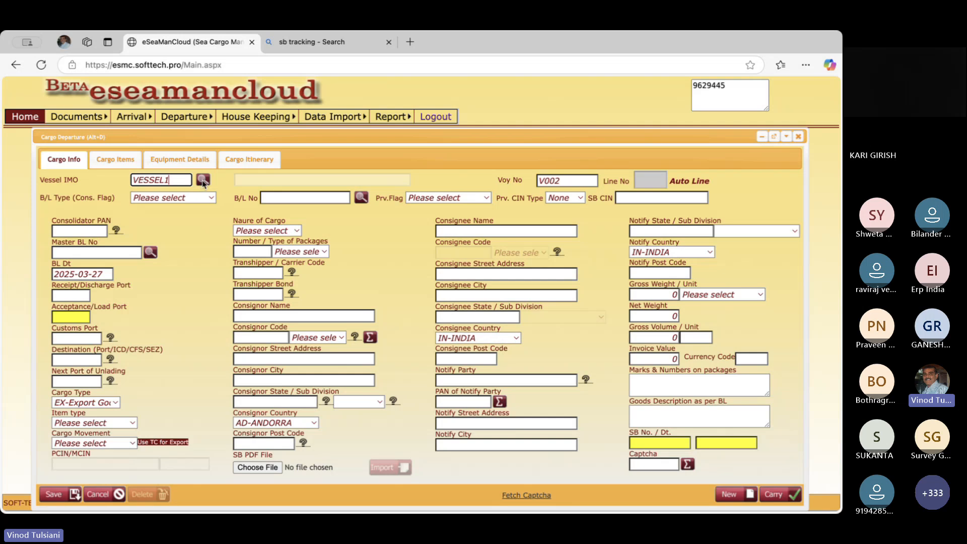
click(203, 179)
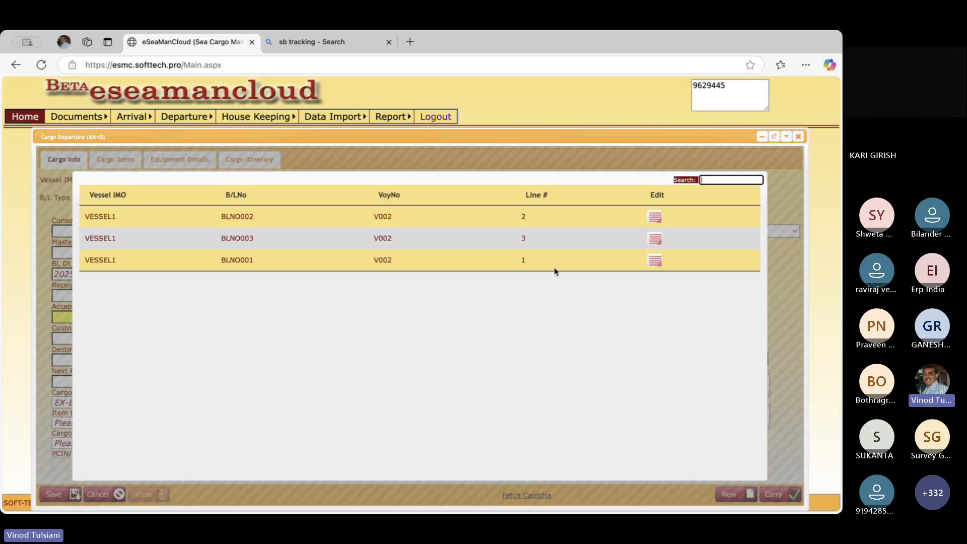
click(654, 259)
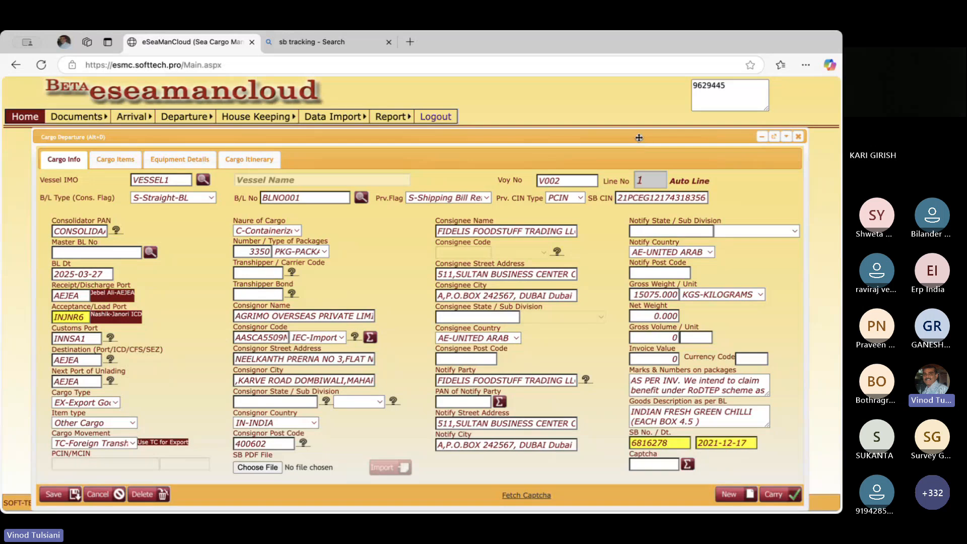
drag(638, 140, 628, 141)
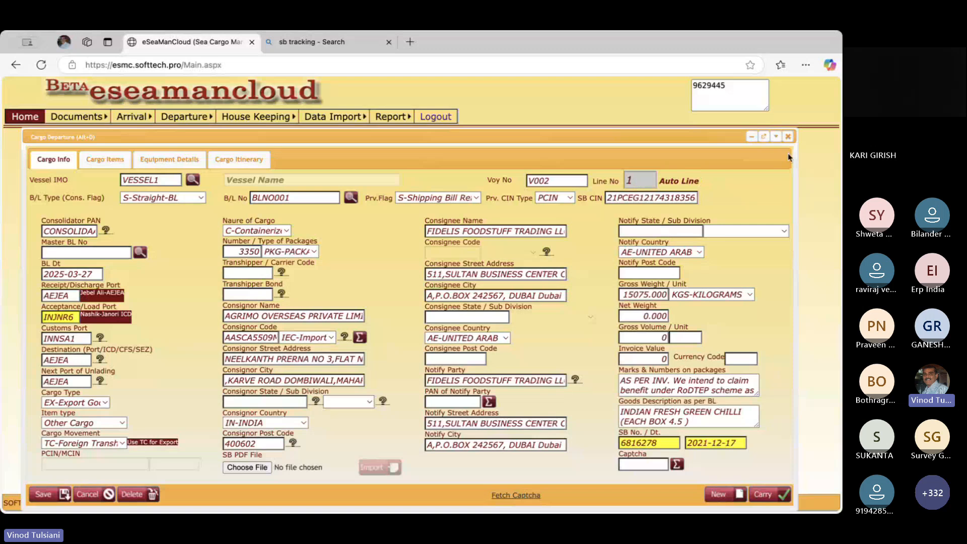
click(788, 136)
- Enable Manual Line No. in the company profile under House Keeping and save it
mouse_move(190, 113)
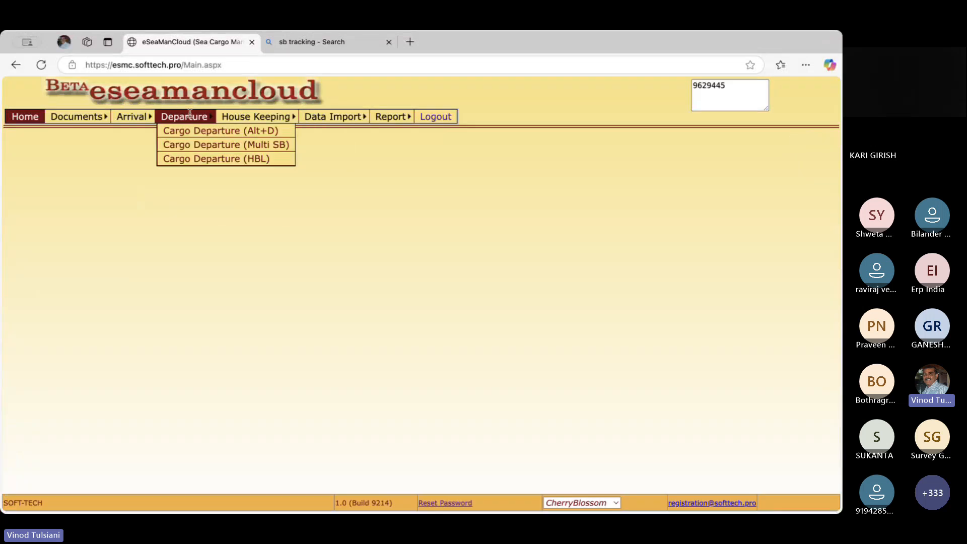
click(259, 129)
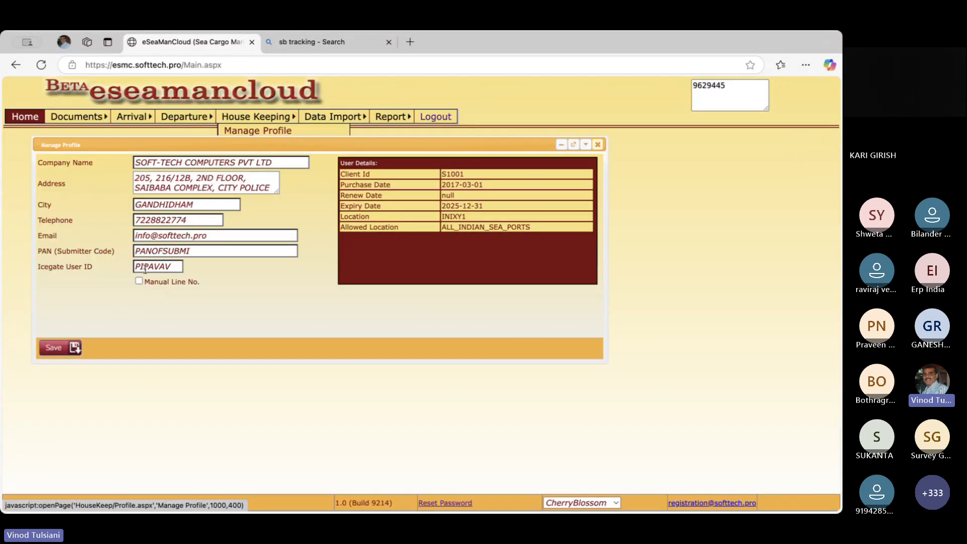
click(138, 281)
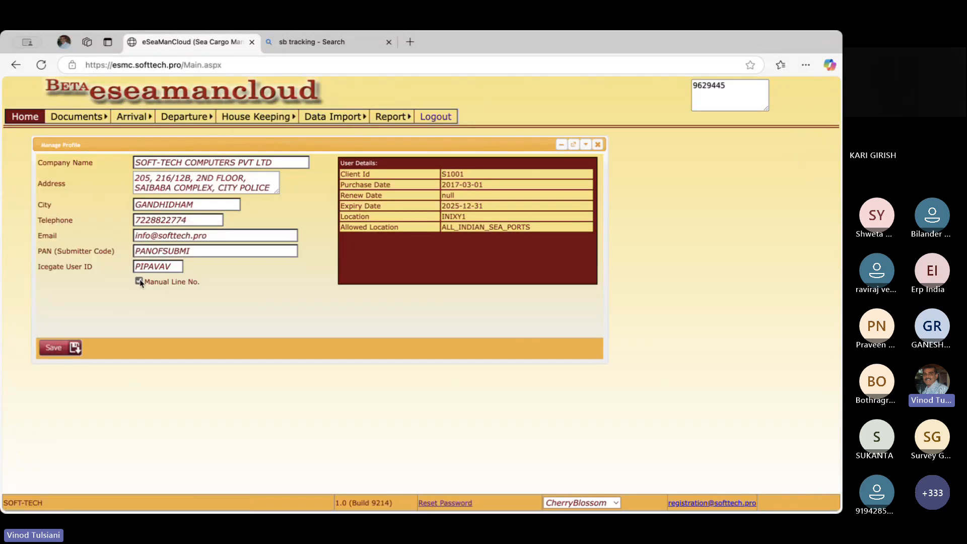
click(64, 349)
click(344, 284)
click(597, 144)
- Load BLNO001 in Cargo Departure, confirm its line number is 1, then close the form
mouse_move(184, 116)
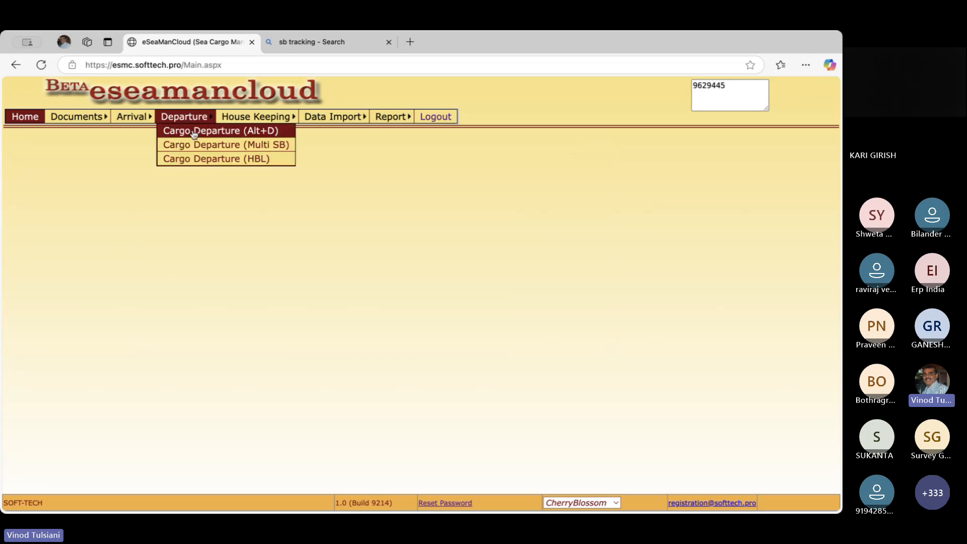
click(194, 132)
click(204, 180)
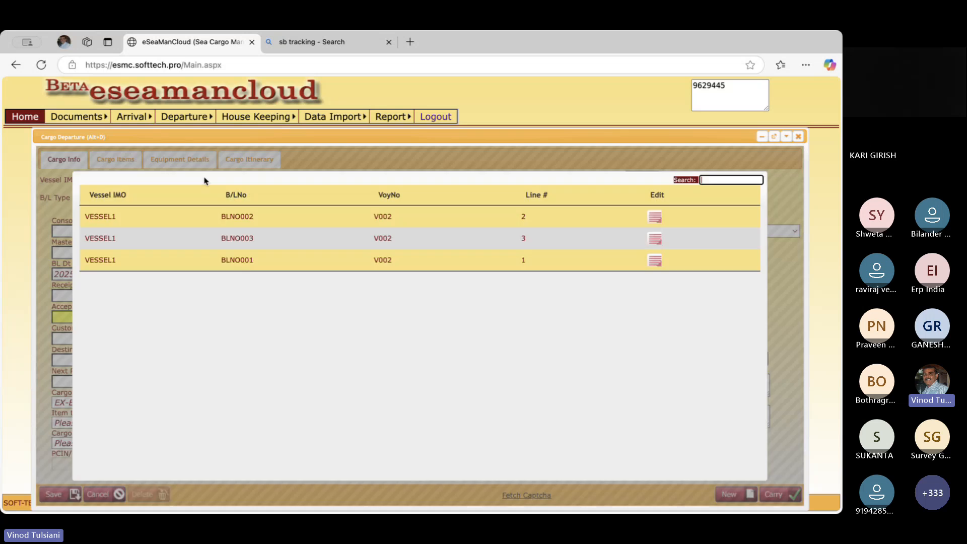
click(655, 260)
click(636, 180)
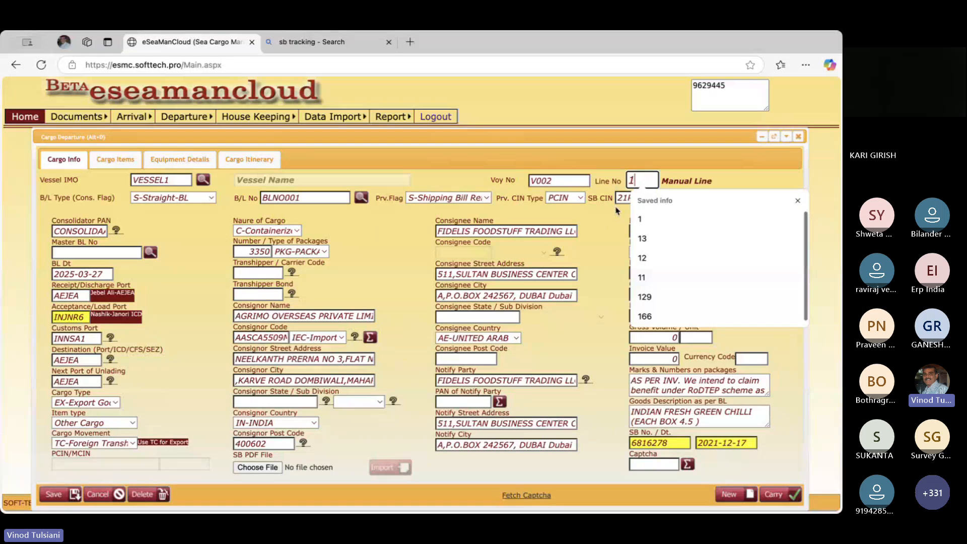
key(Tab)
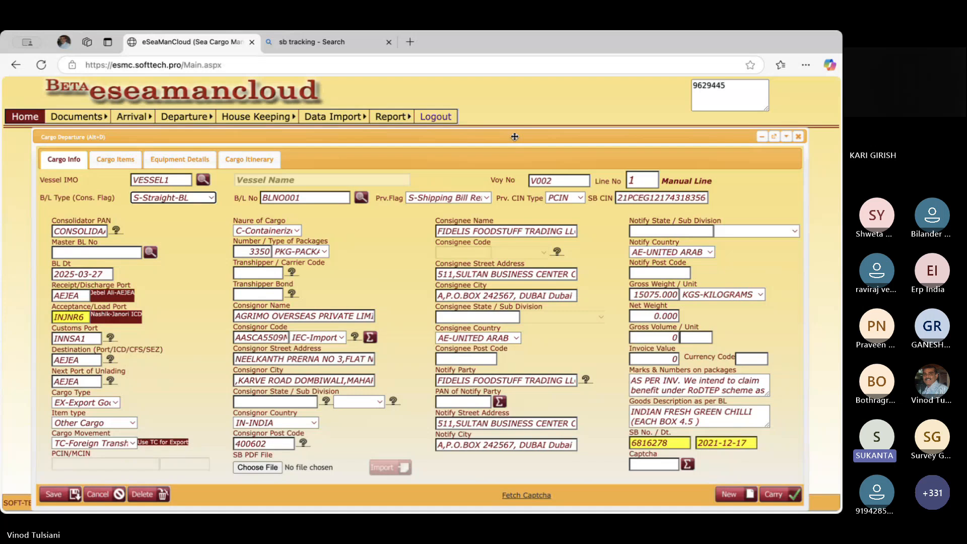
drag(514, 137, 506, 137)
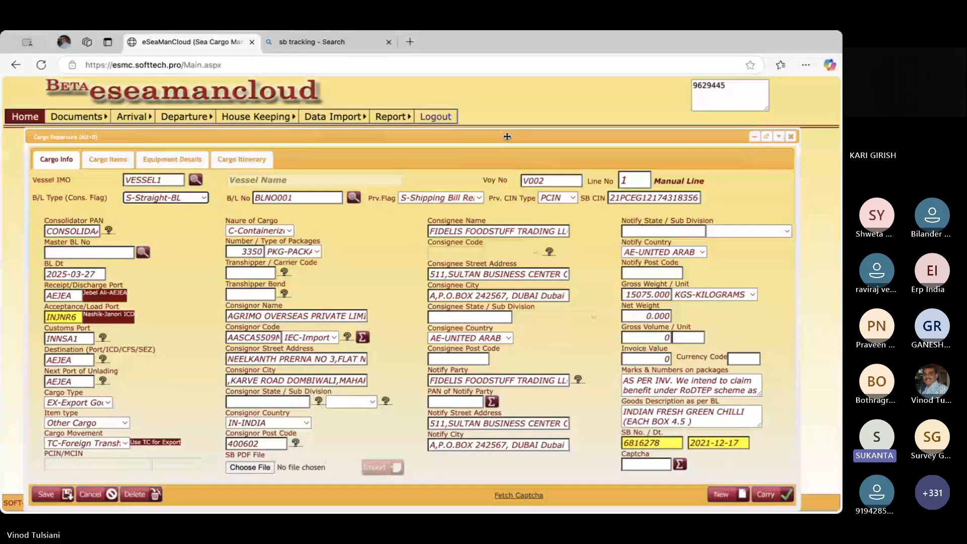
click(792, 137)
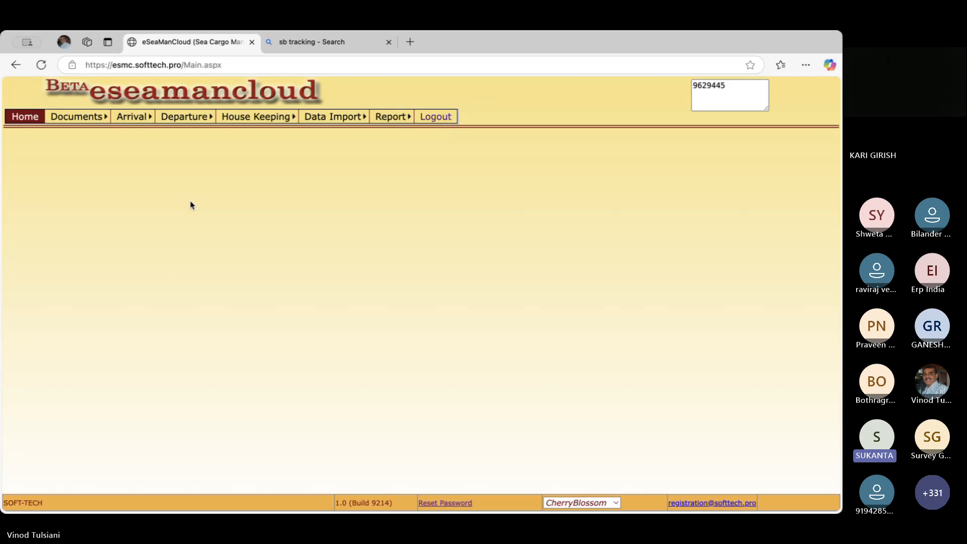
- Show the Documents menu items, including Assign Line numbers
mouse_move(69, 118)
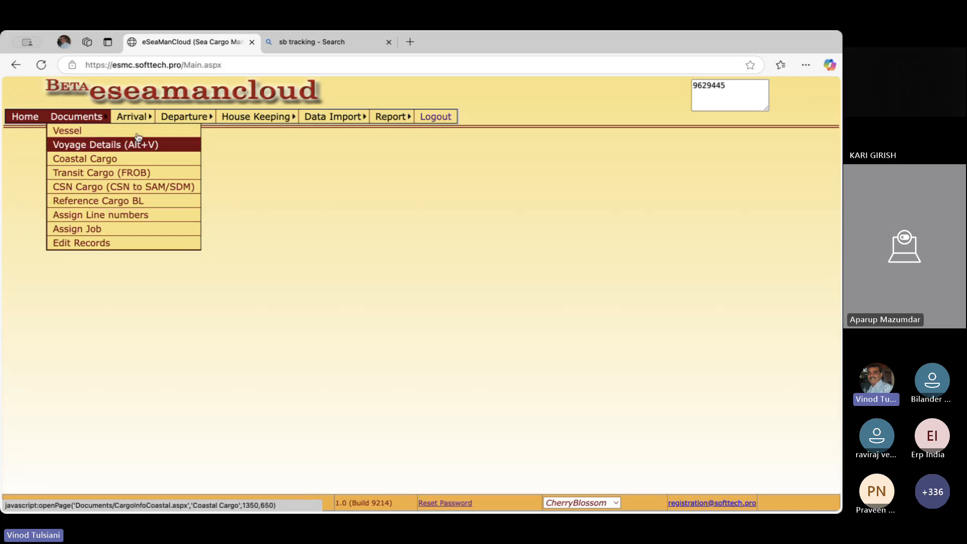
click(180, 131)
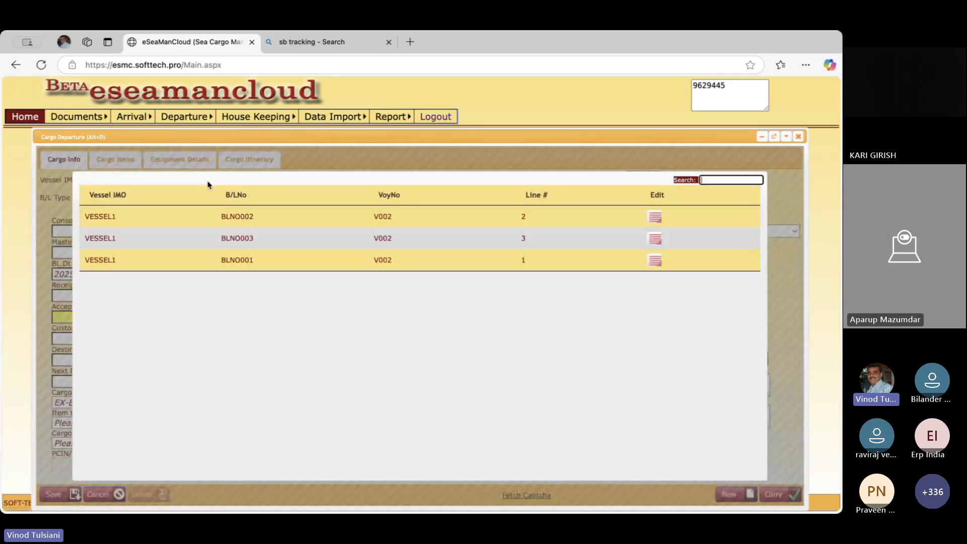
click(654, 239)
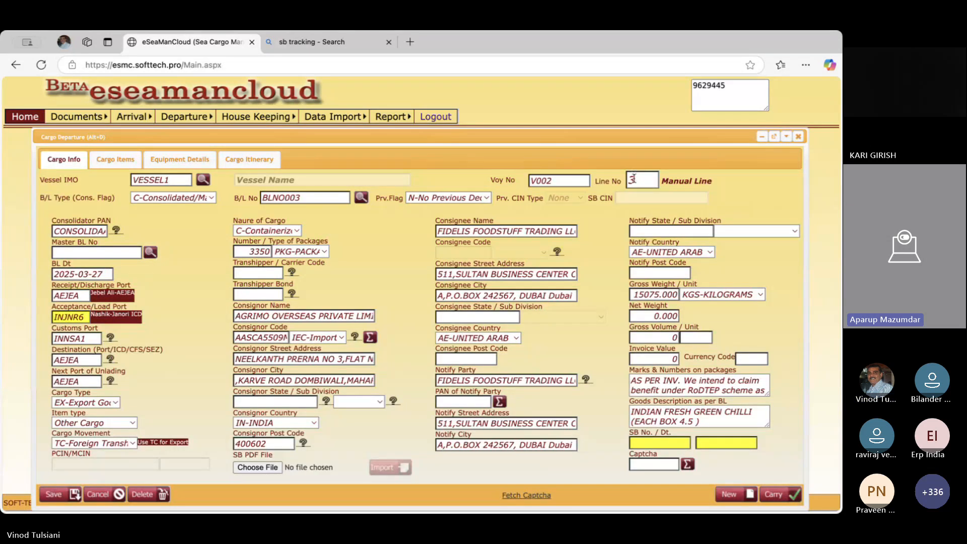
click(634, 178)
click(798, 136)
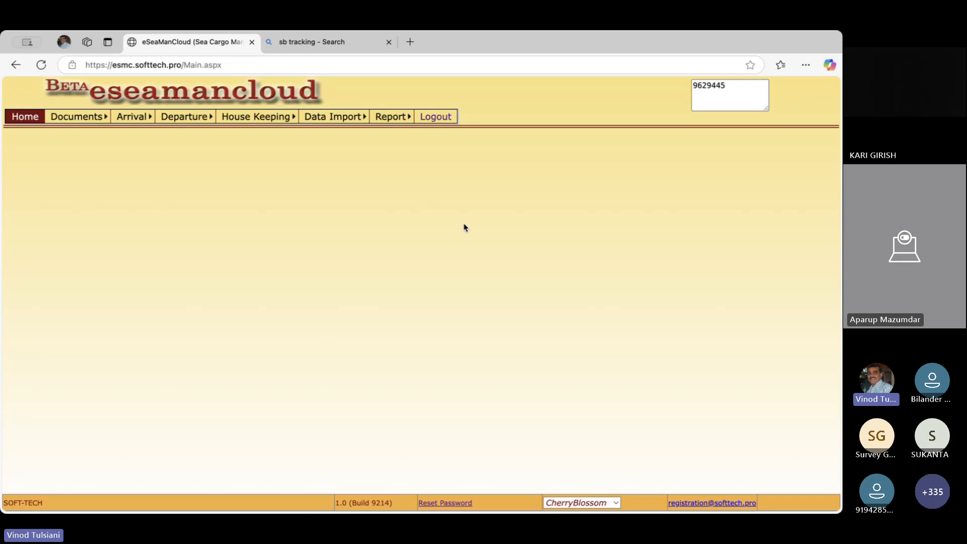
- Show the Departure menu's Cargo Departure items
mouse_move(194, 120)
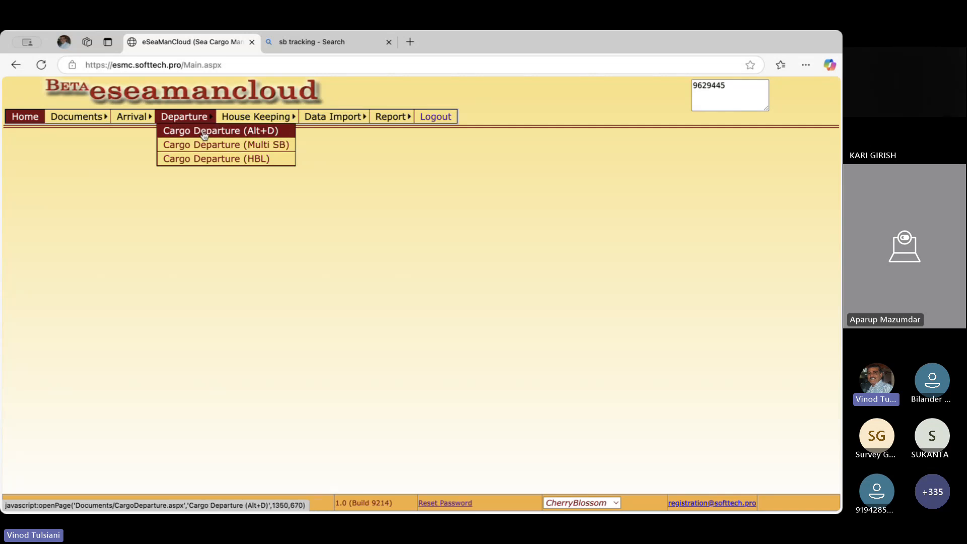
click(204, 135)
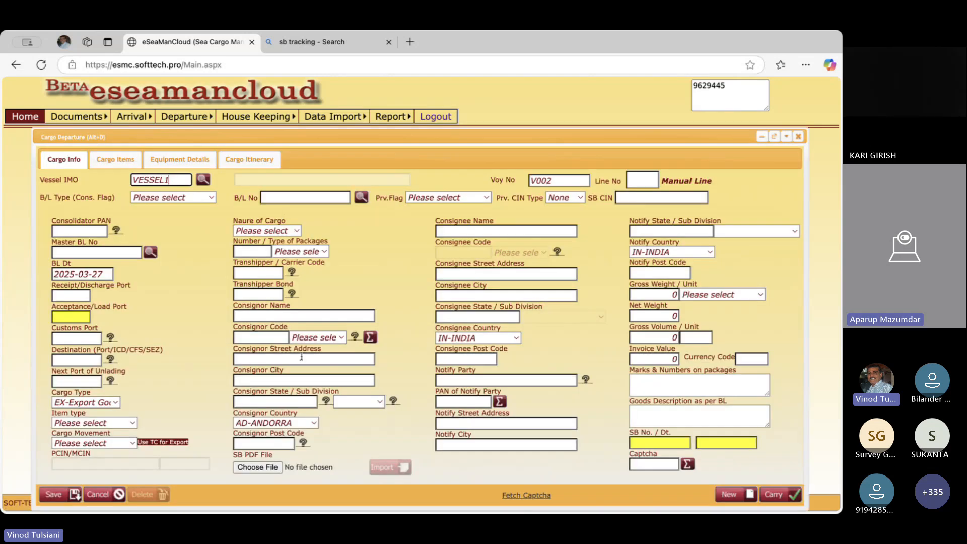
click(798, 138)
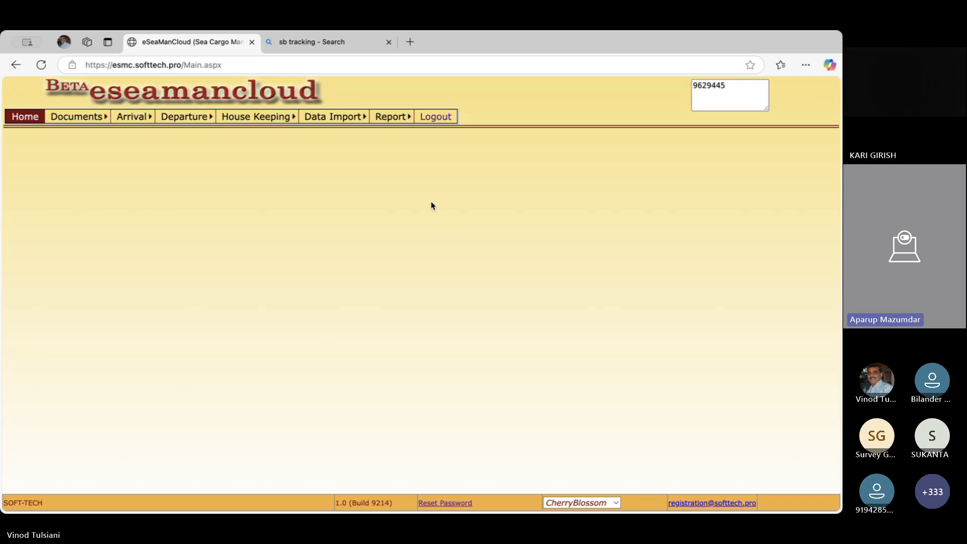
- Open Generate SDM (Departure) for VESSEL1 V002, note 'Voyage Information Not Found', and close it
mouse_move(390, 113)
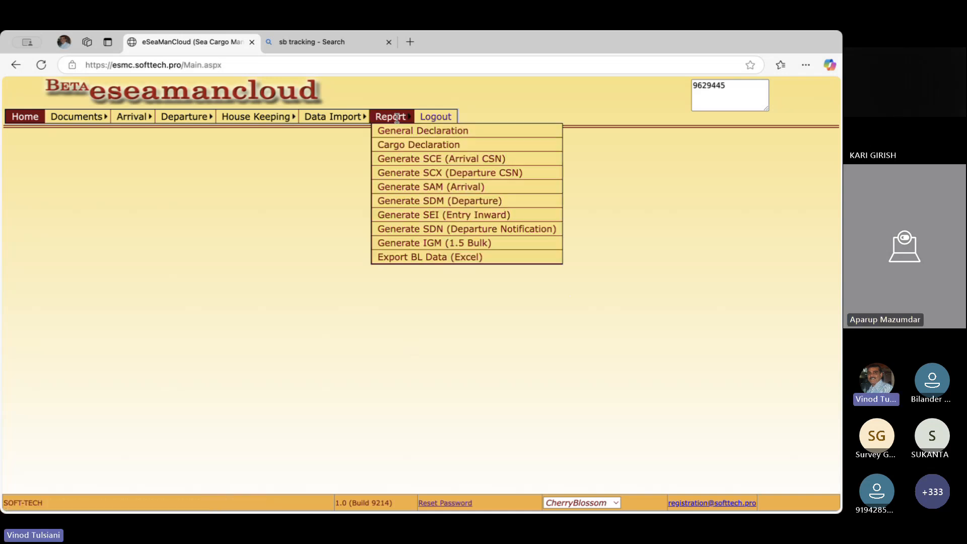
click(414, 201)
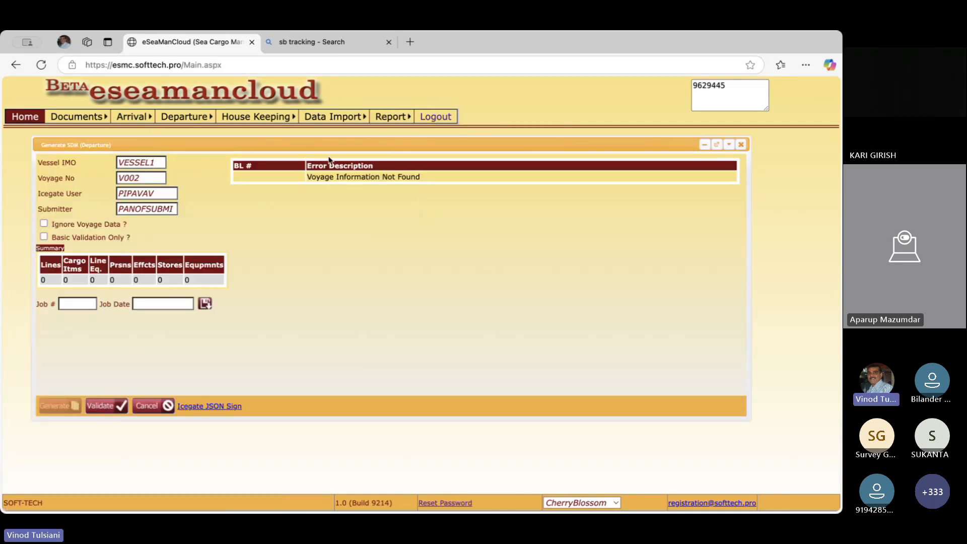
drag(337, 145, 386, 203)
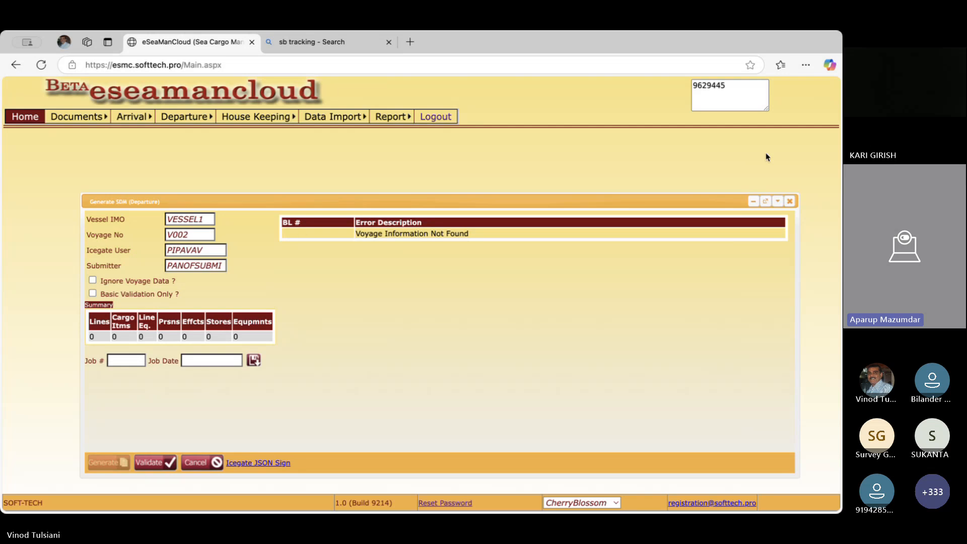
click(788, 202)
- In Voyage Details, change VESSEL1's voyage number from V001 to V002 and save it
mouse_move(82, 119)
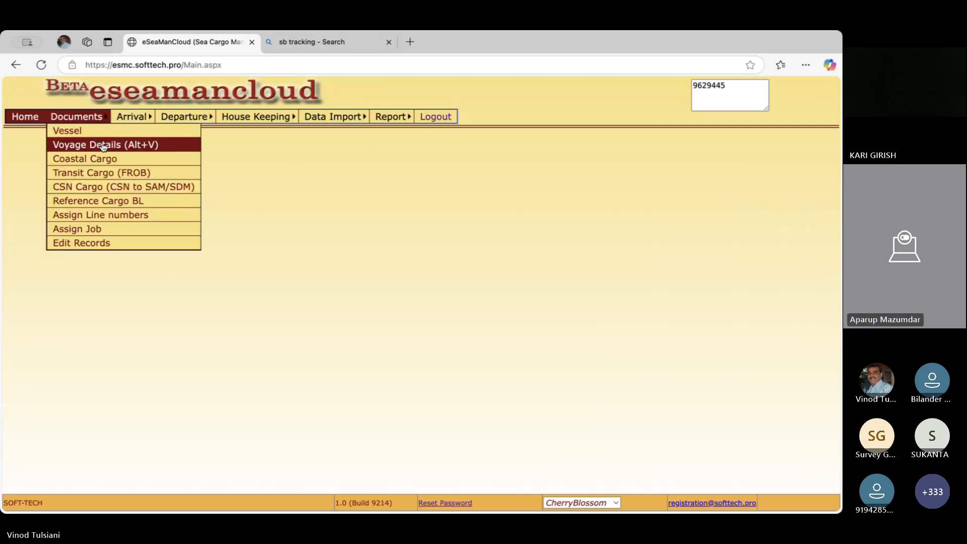
mouse_move(179, 124)
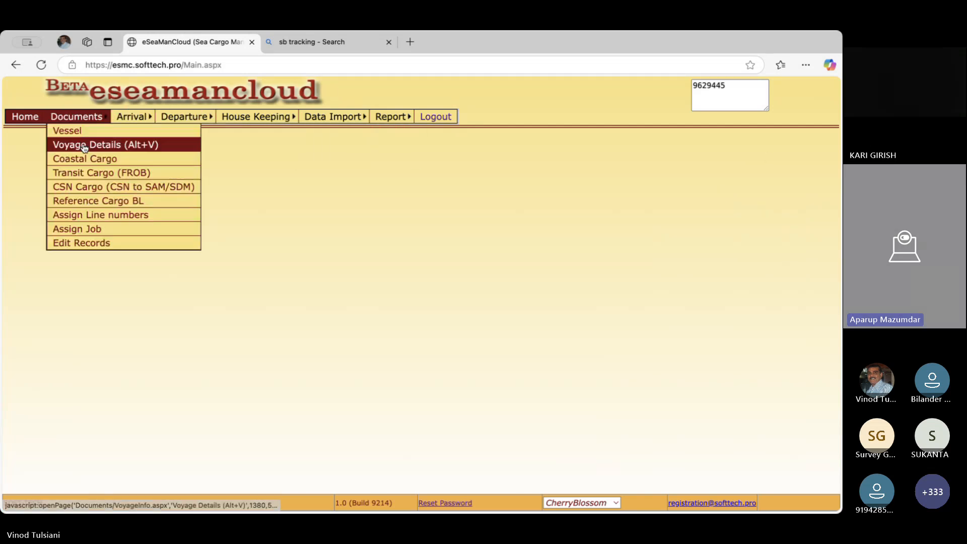
click(83, 142)
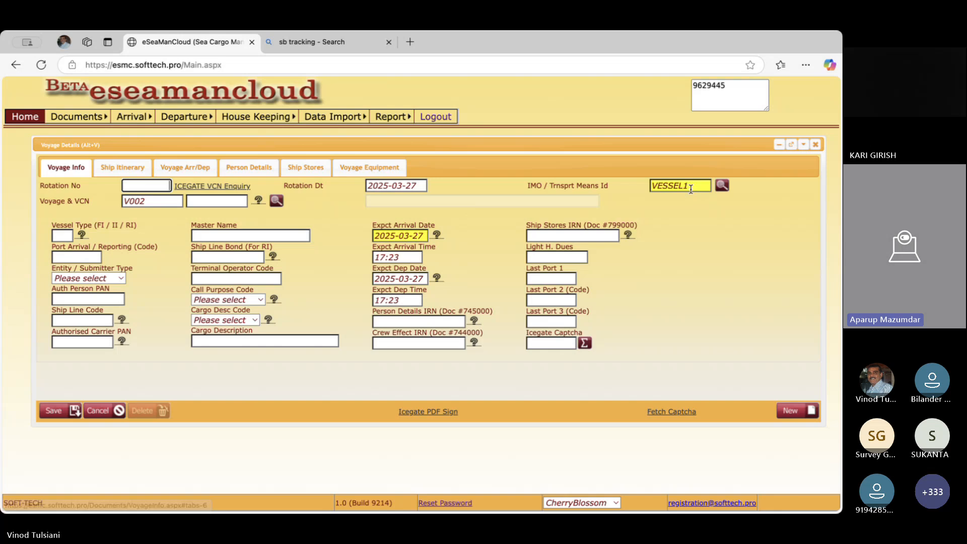
click(721, 186)
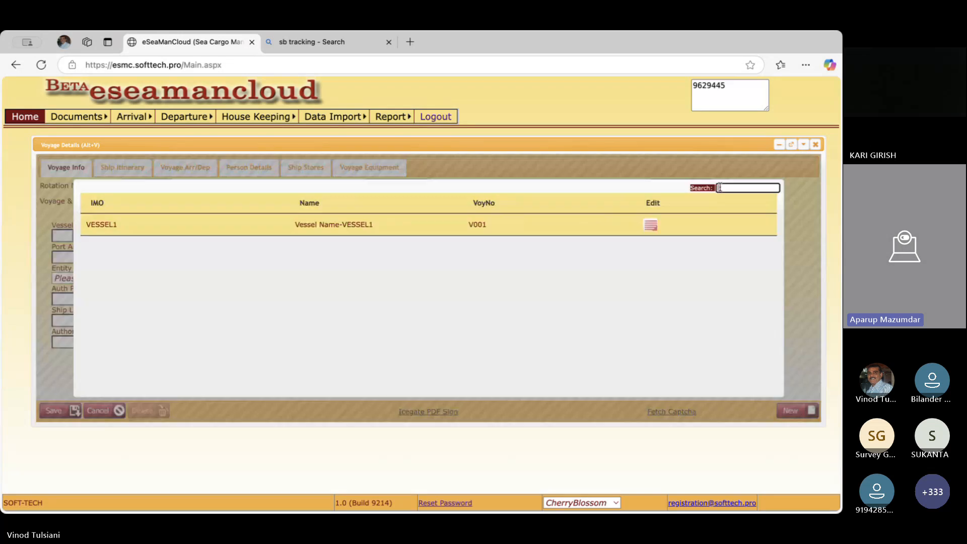
click(522, 226)
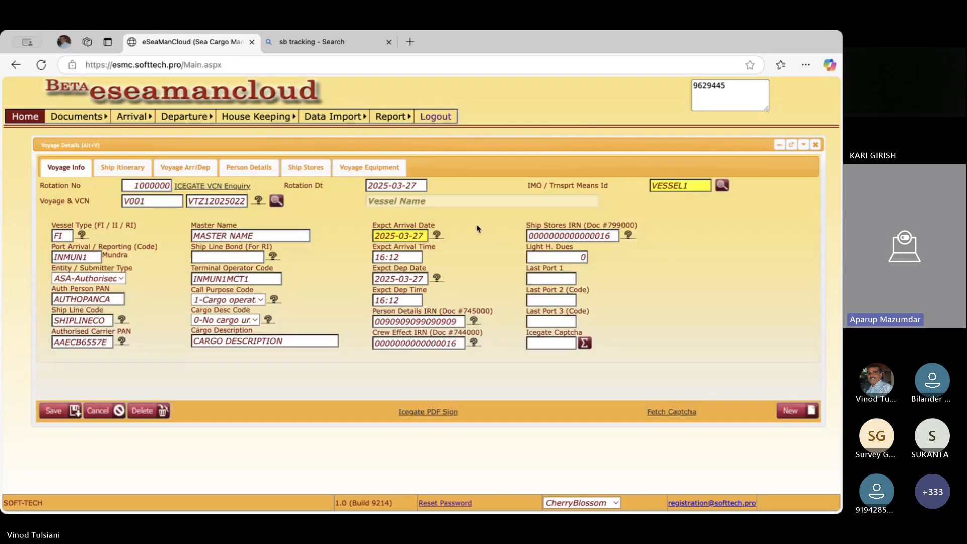
click(151, 201)
key(BackSpace)
text(2)
key(Tab)
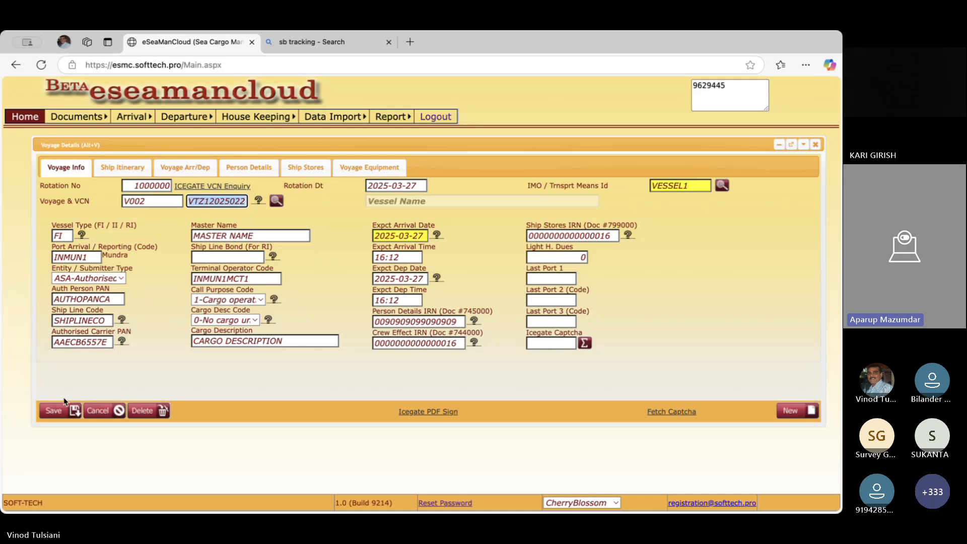
click(59, 411)
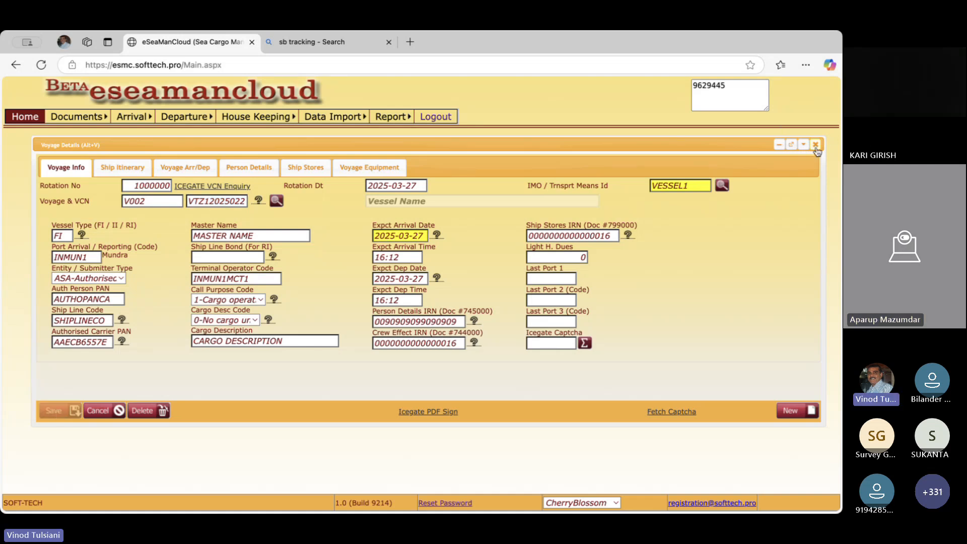
click(815, 144)
- Open Export BL Data (Excel) and list the BL rows for VESSEL1 voyage V002
mouse_move(390, 116)
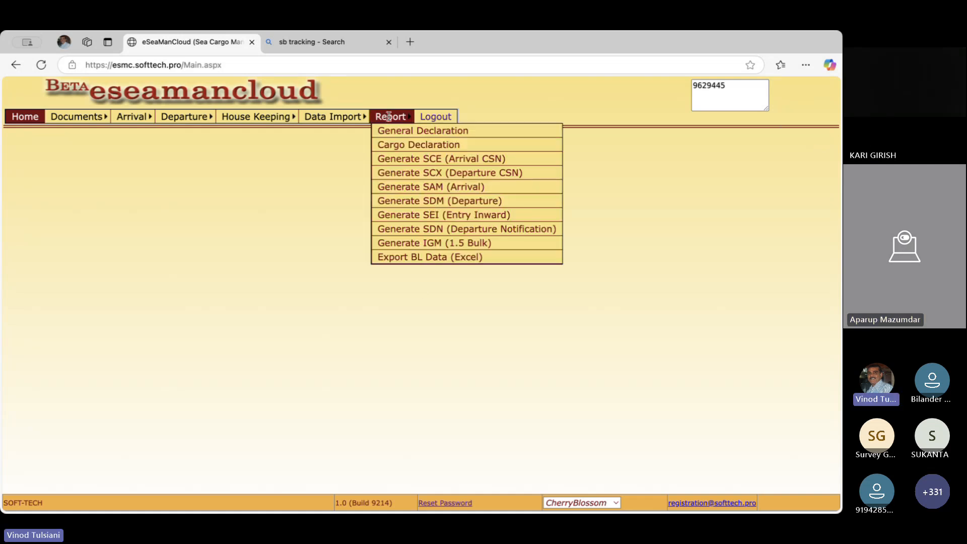
click(414, 260)
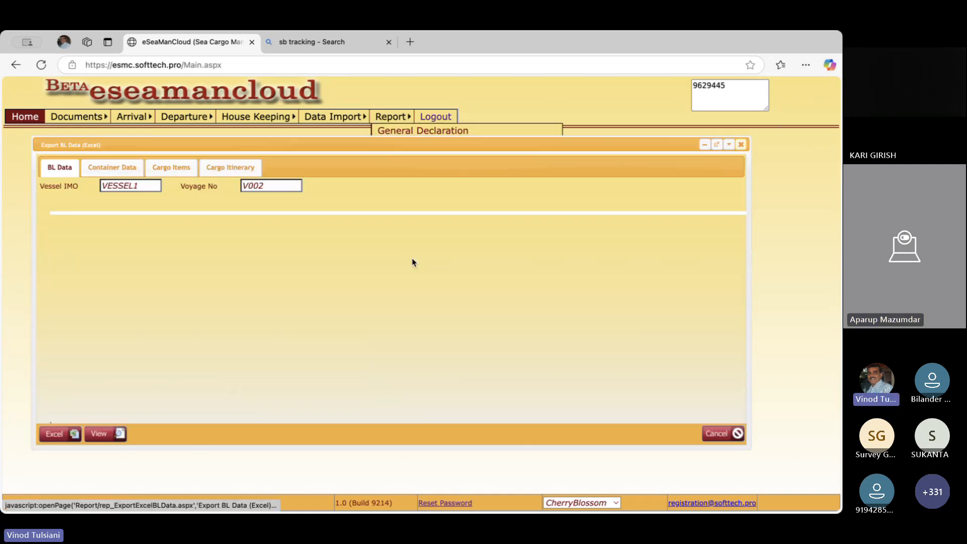
click(101, 437)
drag(324, 145, 403, 177)
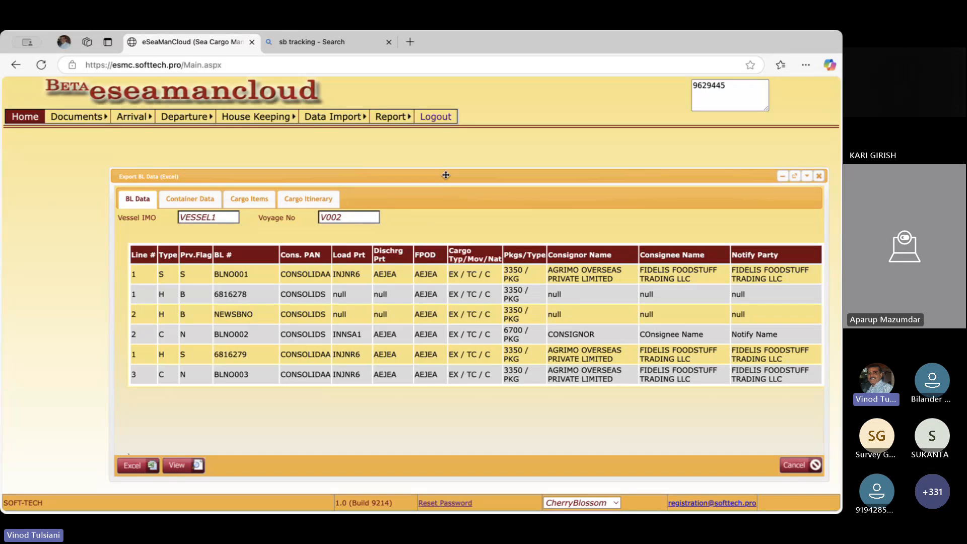
drag(445, 175, 438, 172)
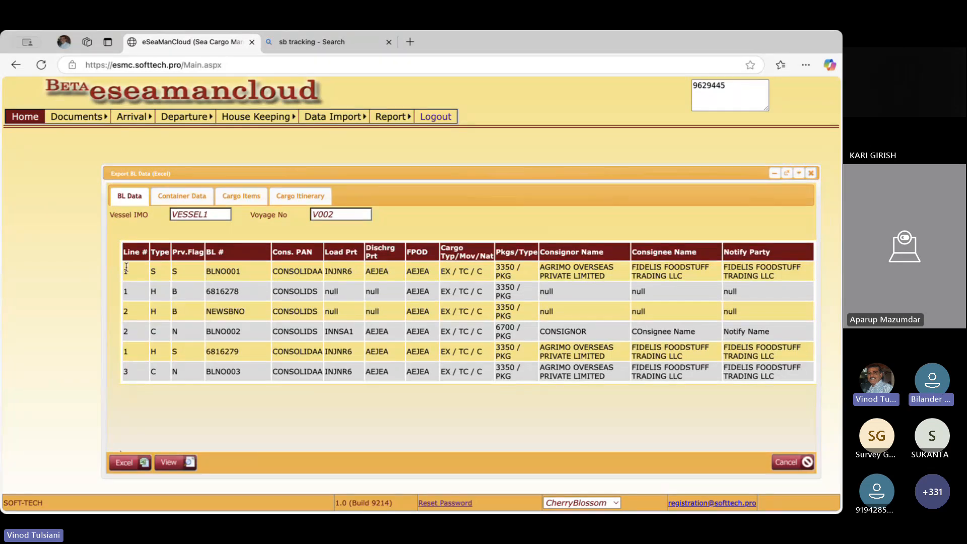
- Highlight the BLNO001, 6816278, NEWSBNO, BLNO002 and 6816279 rows in the BL table
drag(123, 270, 244, 274)
click(124, 295)
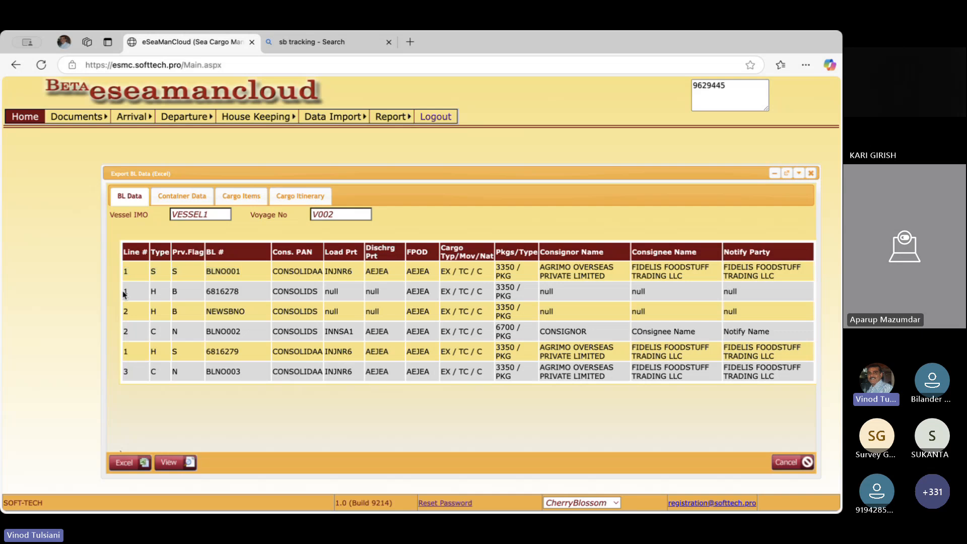
drag(124, 295, 319, 317)
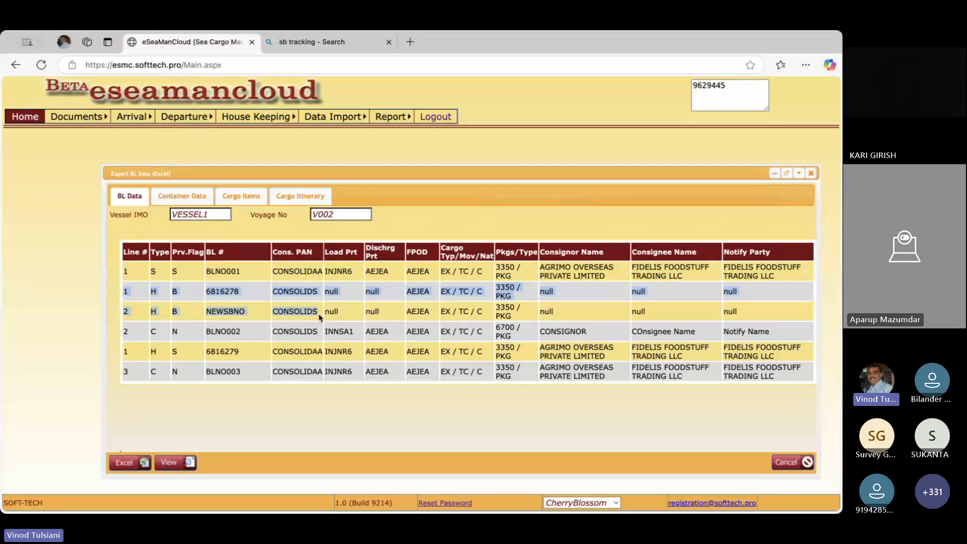
drag(319, 317, 552, 309)
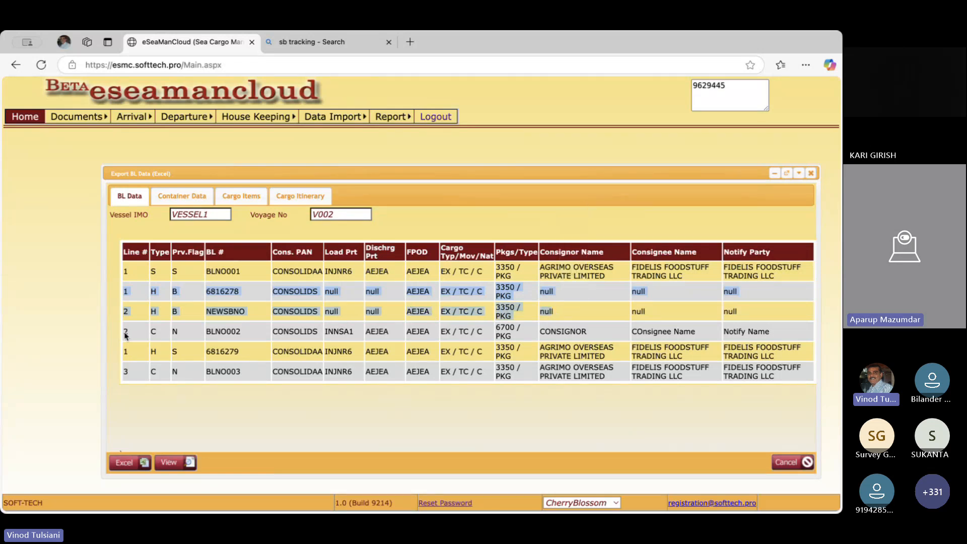
drag(125, 334, 246, 337)
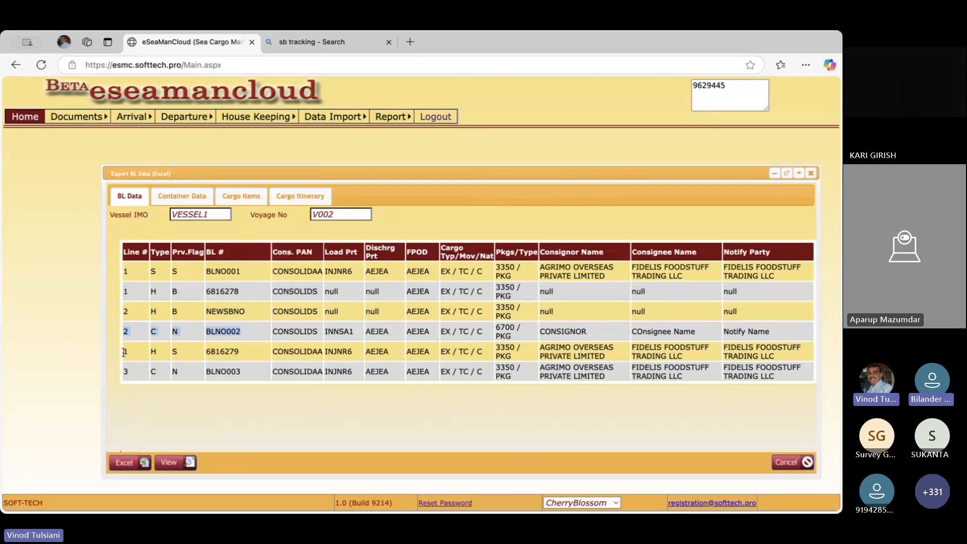
drag(125, 353, 618, 353)
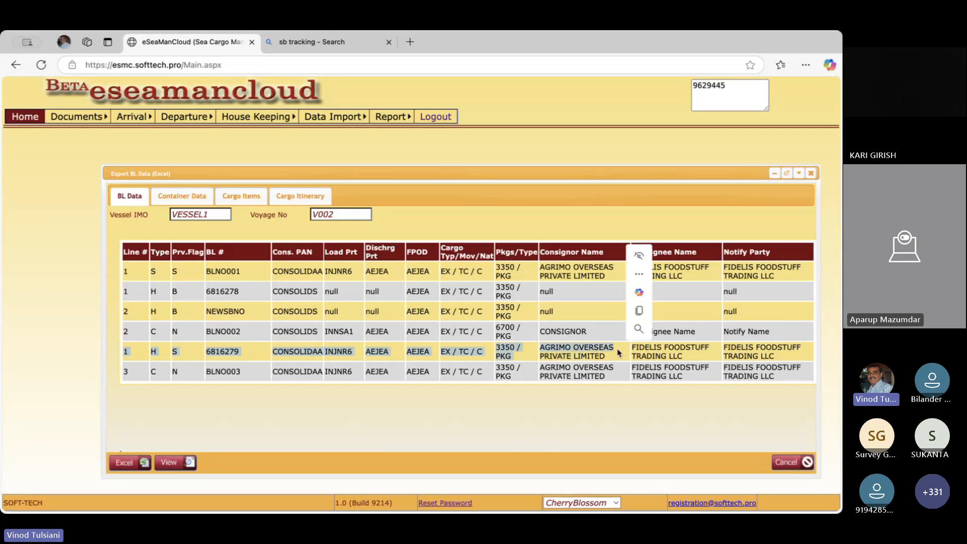
click(126, 372)
drag(385, 172, 358, 171)
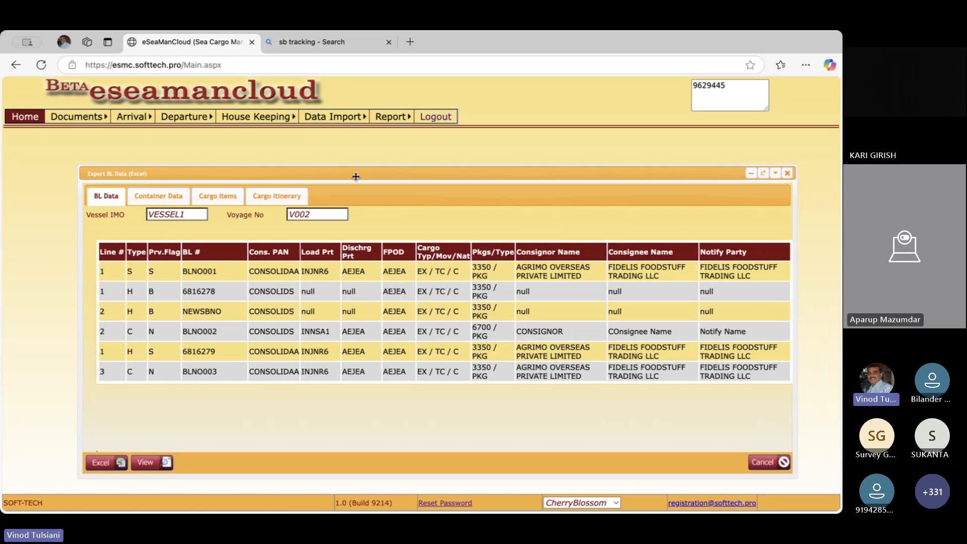
- Close the BL data window and run a full validation of the VESSEL1 V002 departure SDM
click(783, 173)
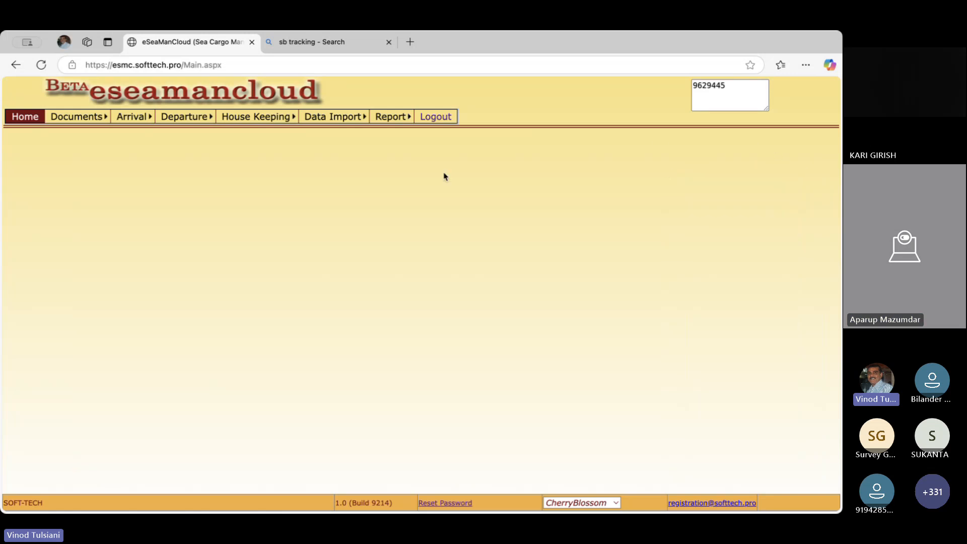
mouse_move(391, 117)
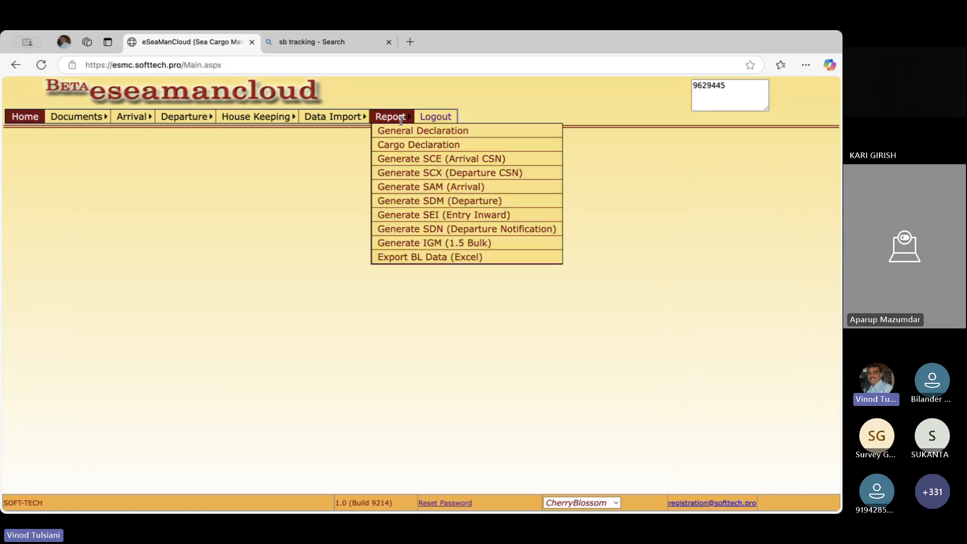
click(411, 201)
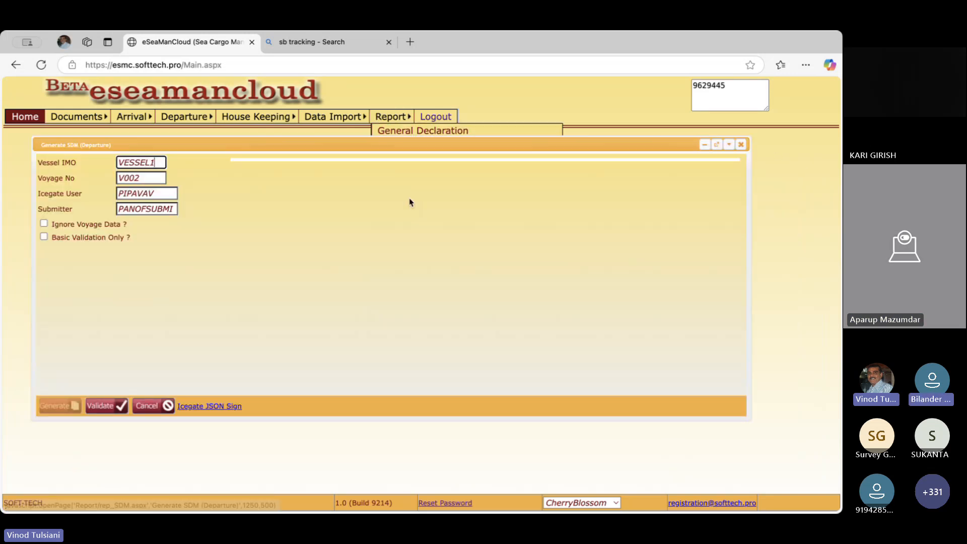
click(105, 405)
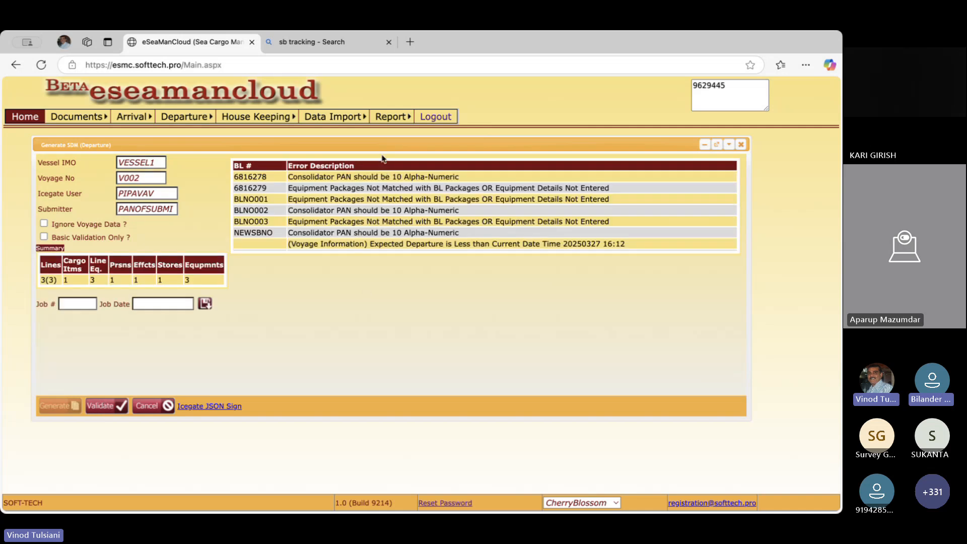
drag(386, 145, 480, 200)
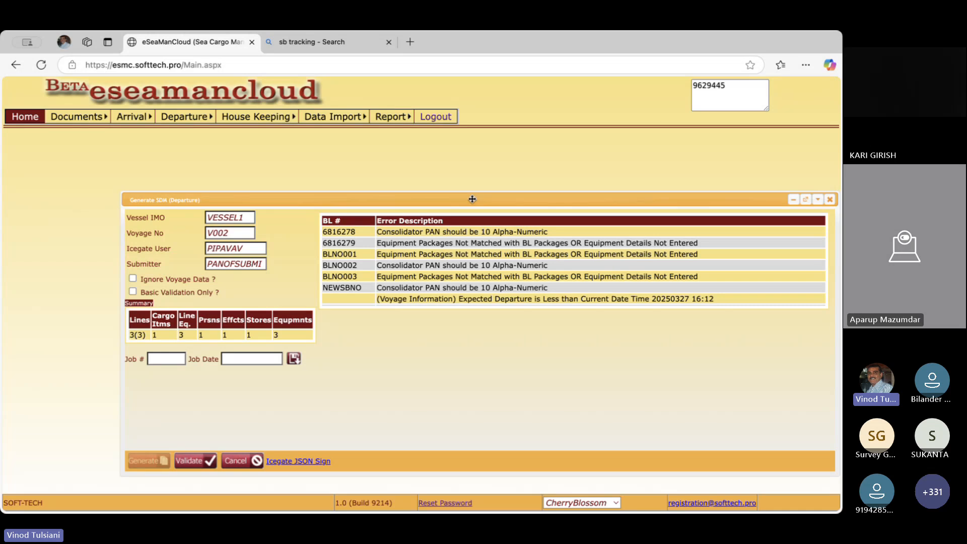
drag(471, 199, 469, 198)
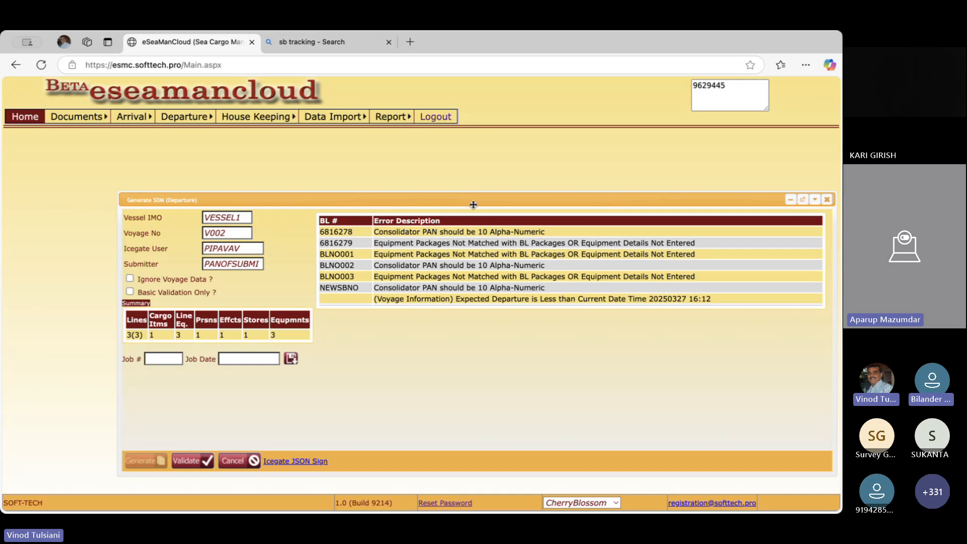
drag(474, 205, 477, 182)
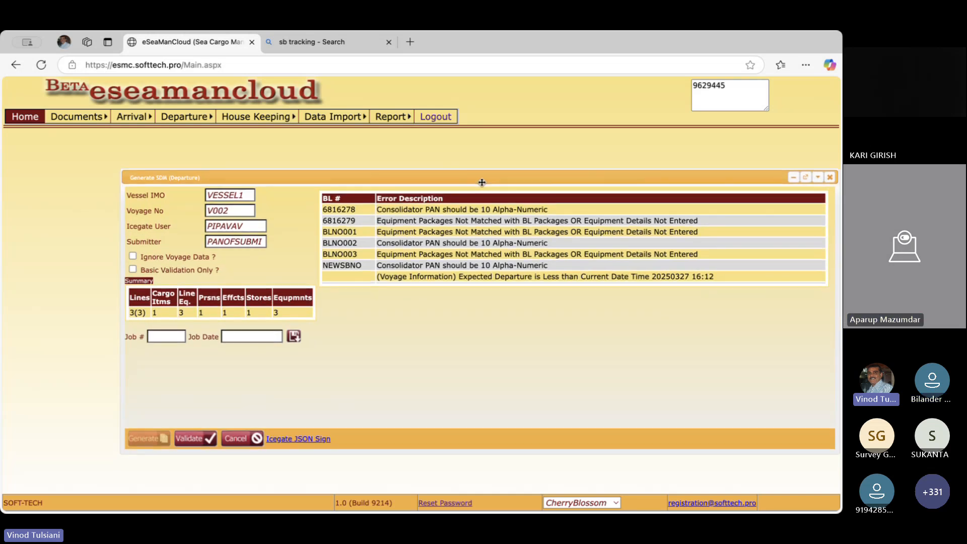
- Rerun the SDM validation with Basic Validation Only ticked and accept the success message
click(133, 270)
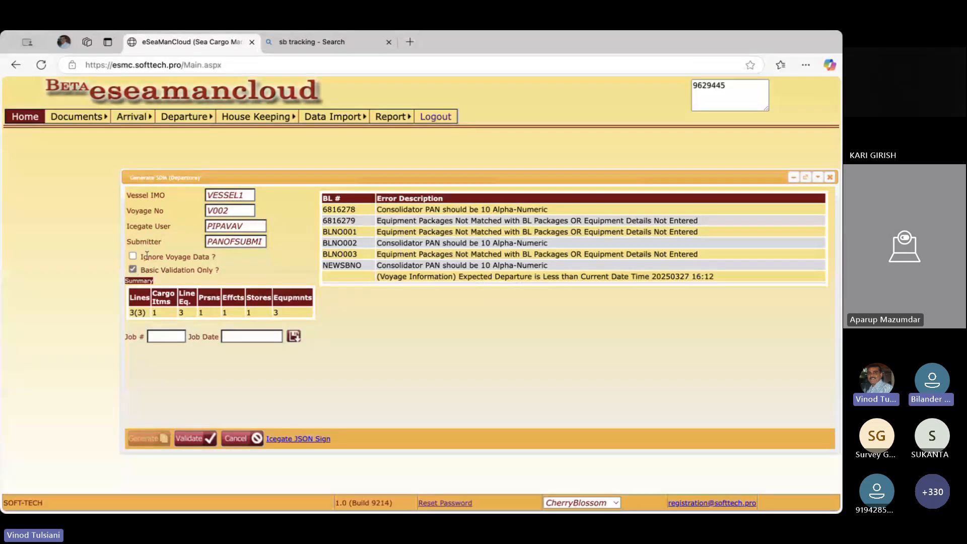
drag(297, 174, 288, 150)
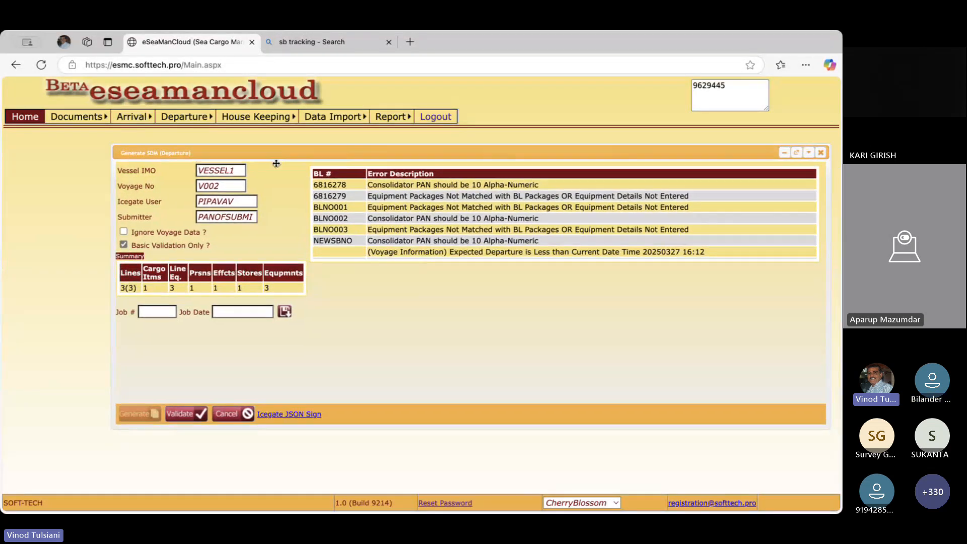
click(189, 417)
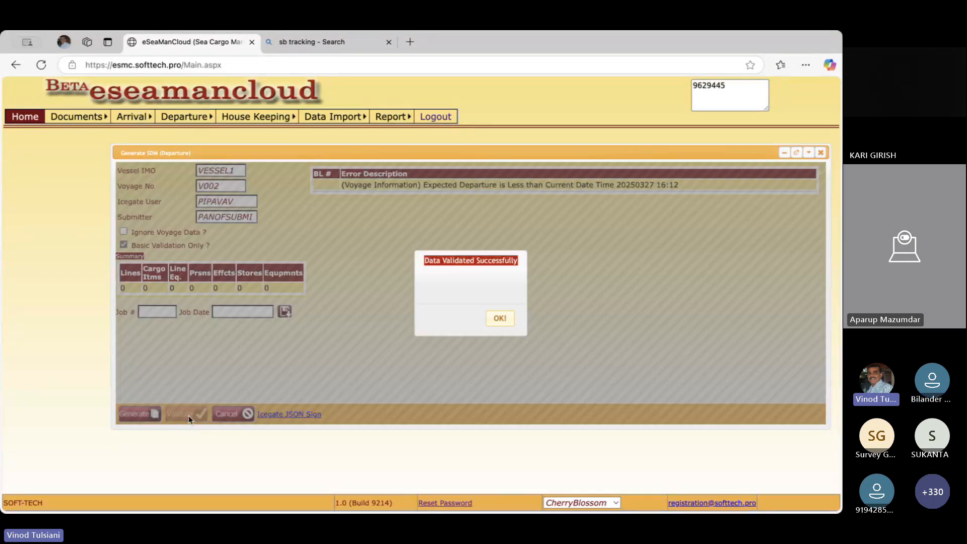
click(500, 318)
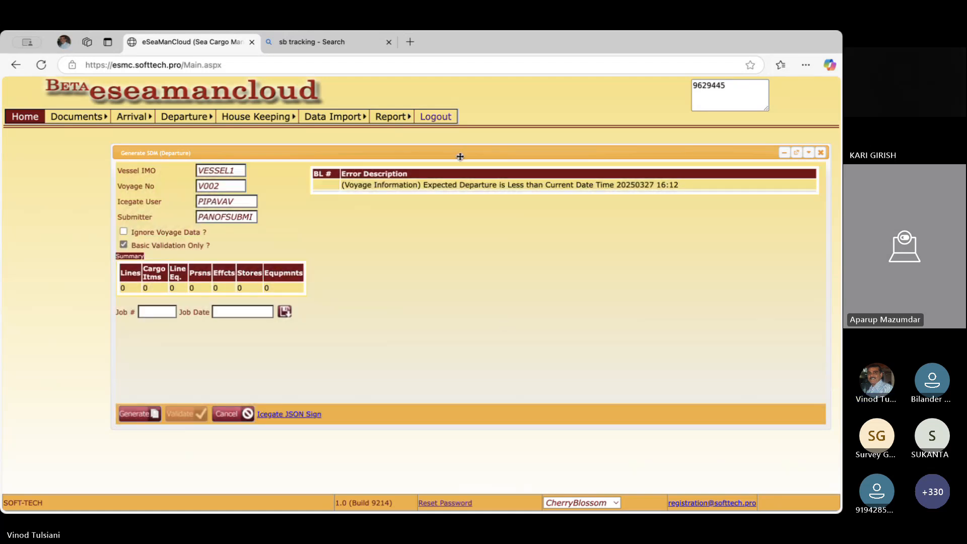
drag(460, 157, 469, 146)
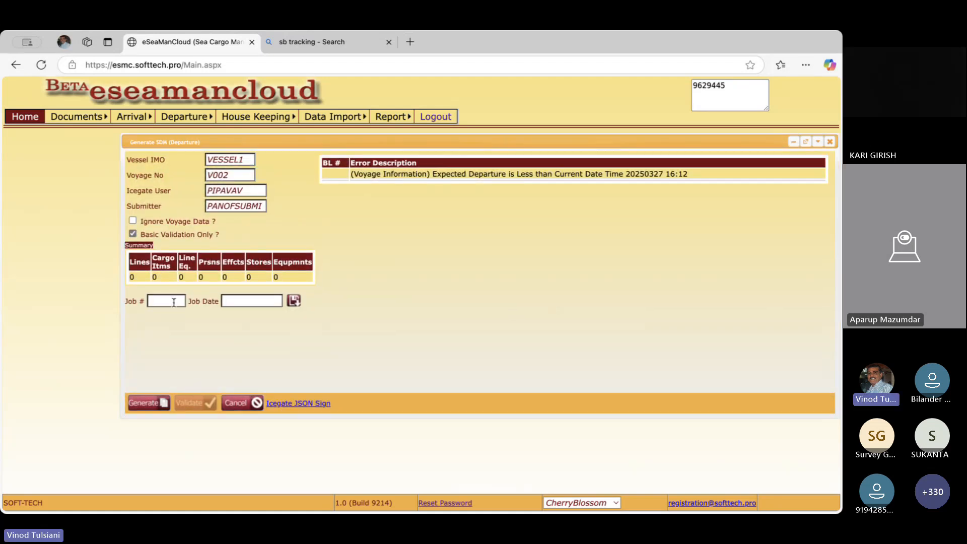
- Generate and save the SDM JSON, then select F_SACHM23_SDM_PIPAVAV_1_20250327_DEC.json in Downloads
click(148, 402)
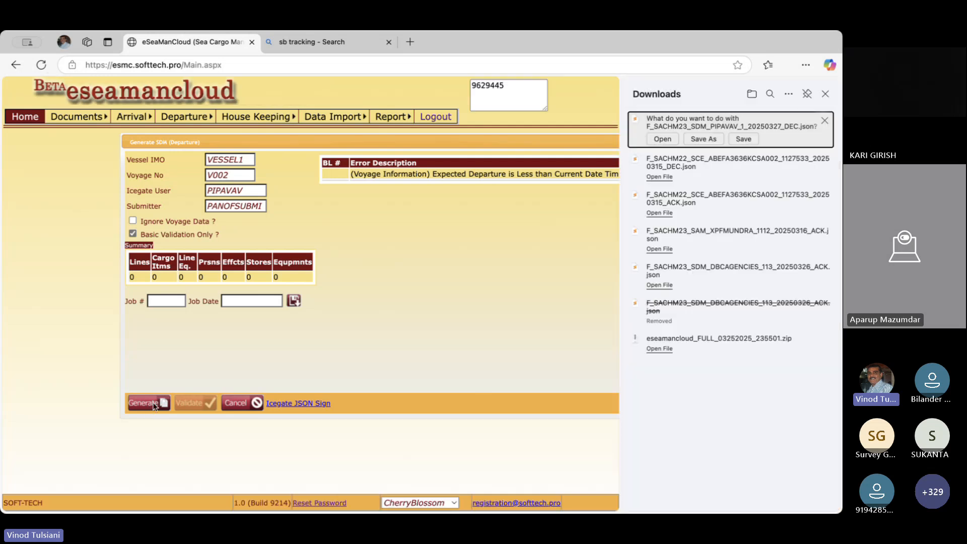
click(744, 140)
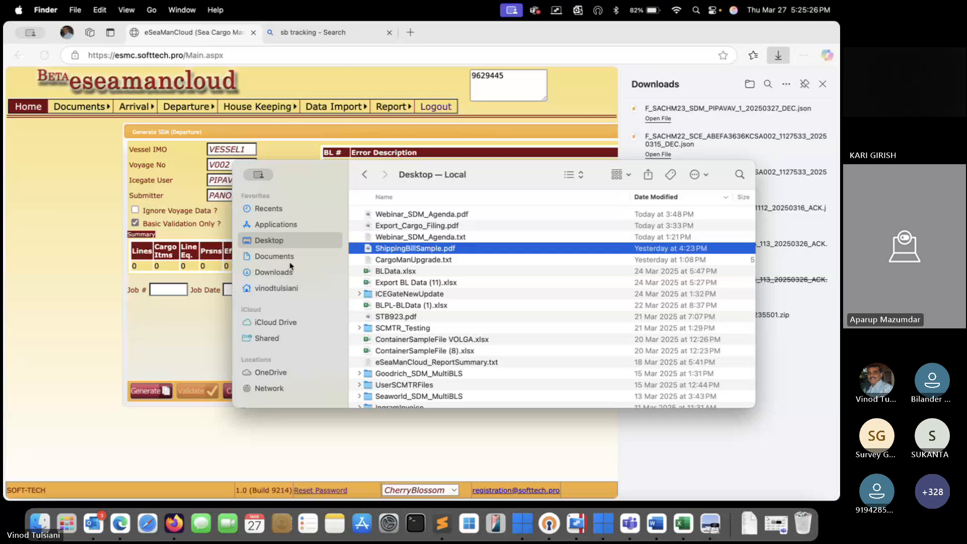
click(274, 272)
click(431, 215)
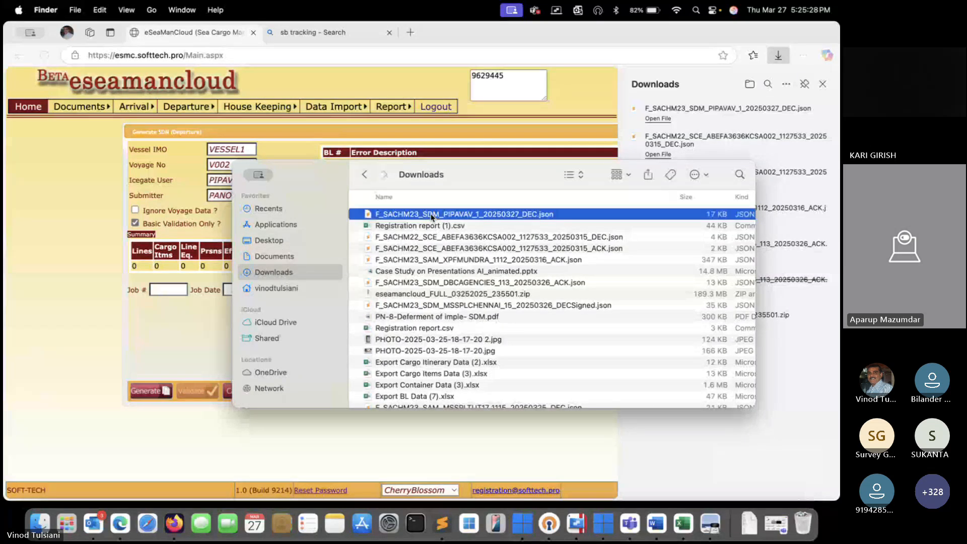
double_click(423, 167)
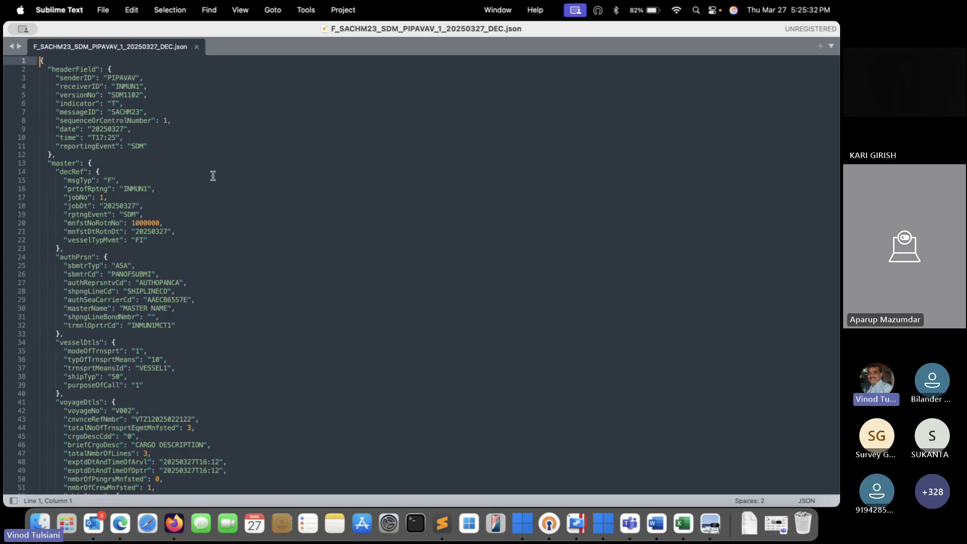
scroll(213, 175, down, 10)
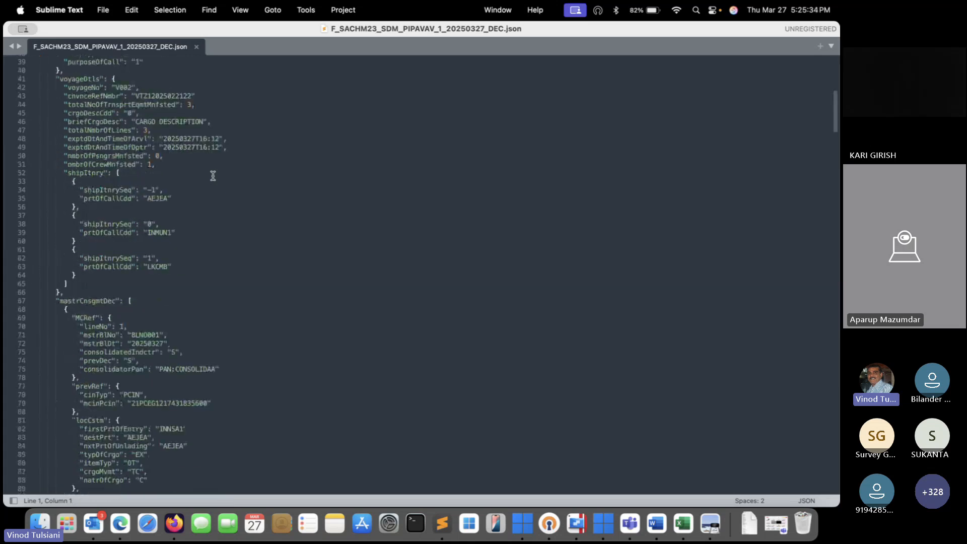
scroll(213, 175, down, 6)
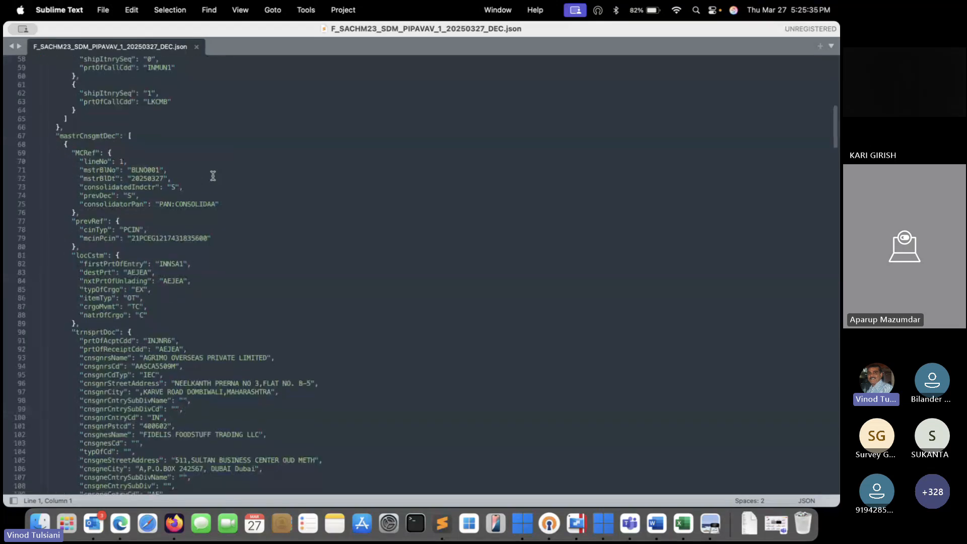
click(91, 156)
double_click(145, 165)
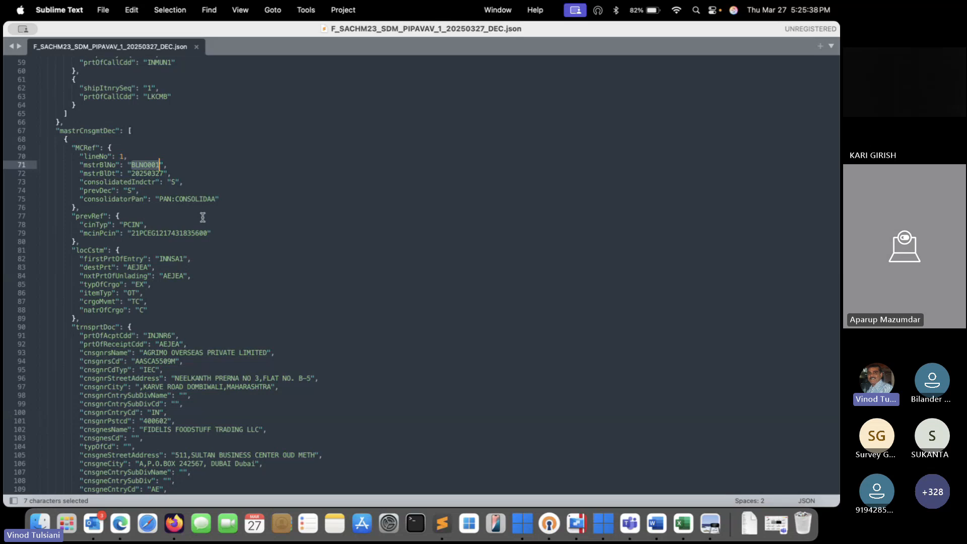
click(127, 191)
scroll(97, 185, down, 2)
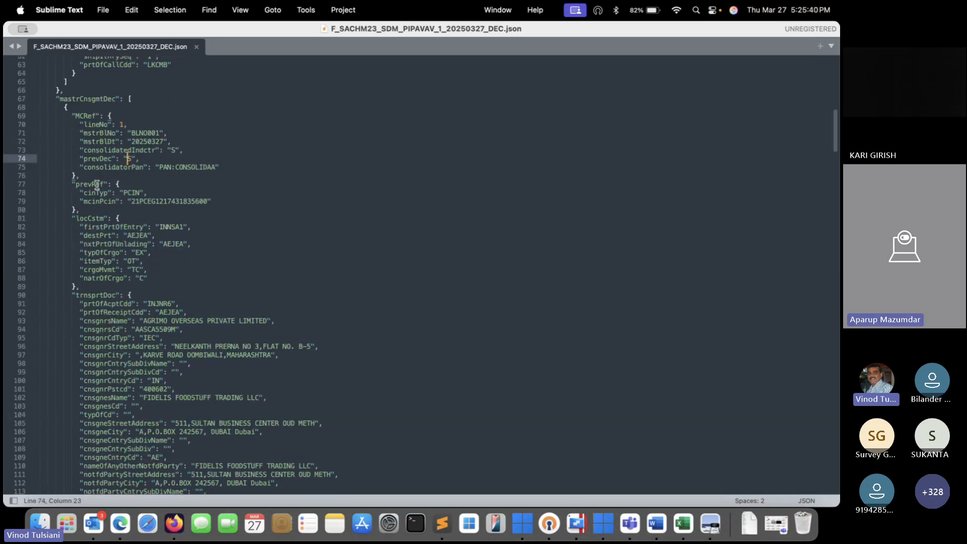
scroll(97, 185, down, 1)
click(151, 177)
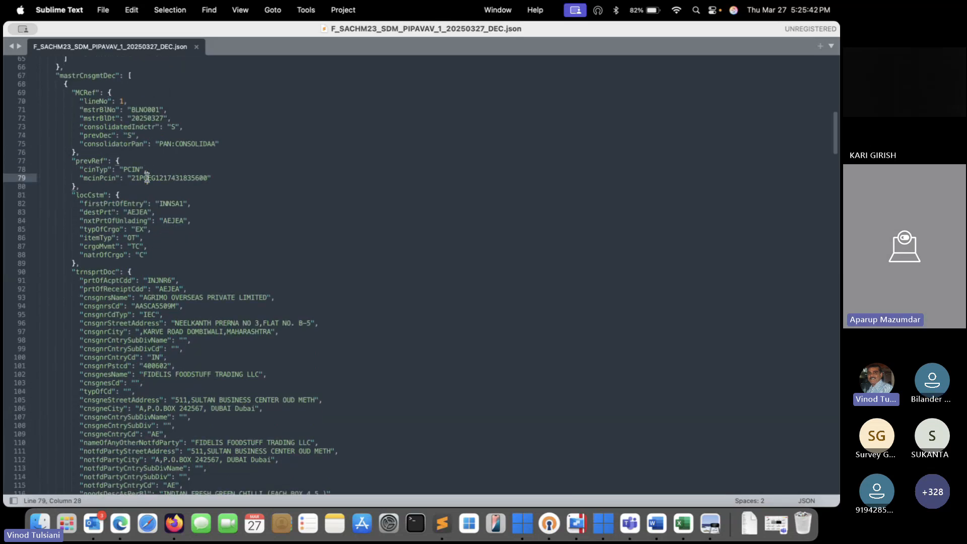
scroll(129, 229, down, 10)
scroll(130, 230, down, 20)
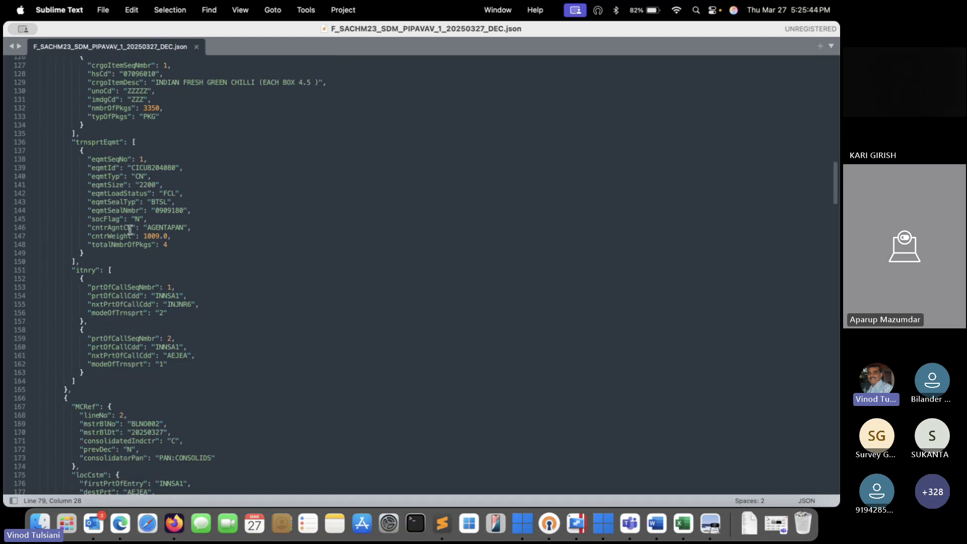
scroll(130, 229, down, 1)
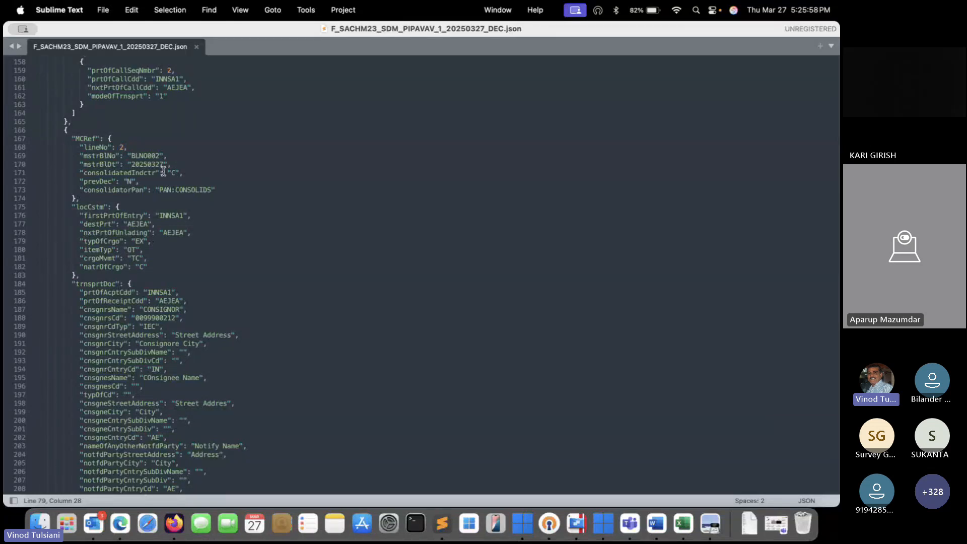
scroll(131, 161, down, 1)
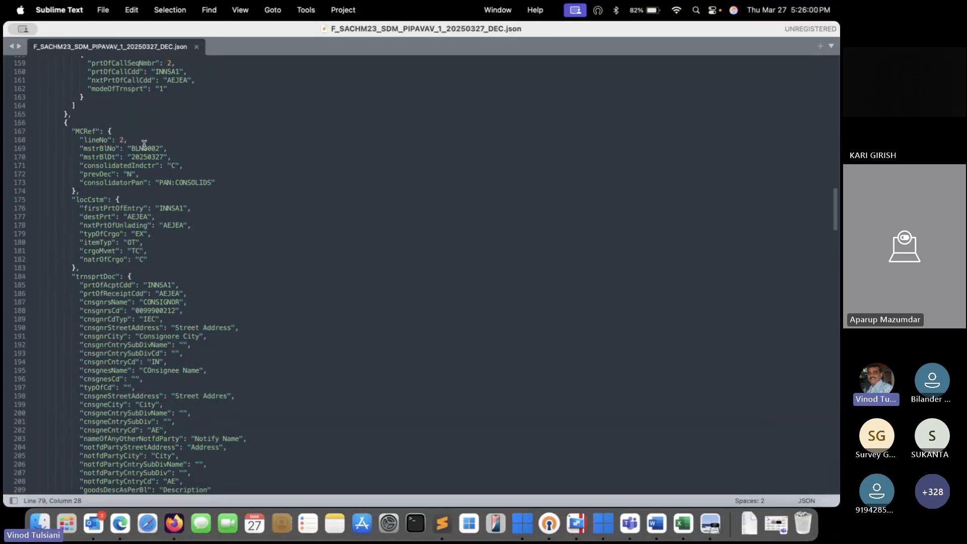
click(104, 145)
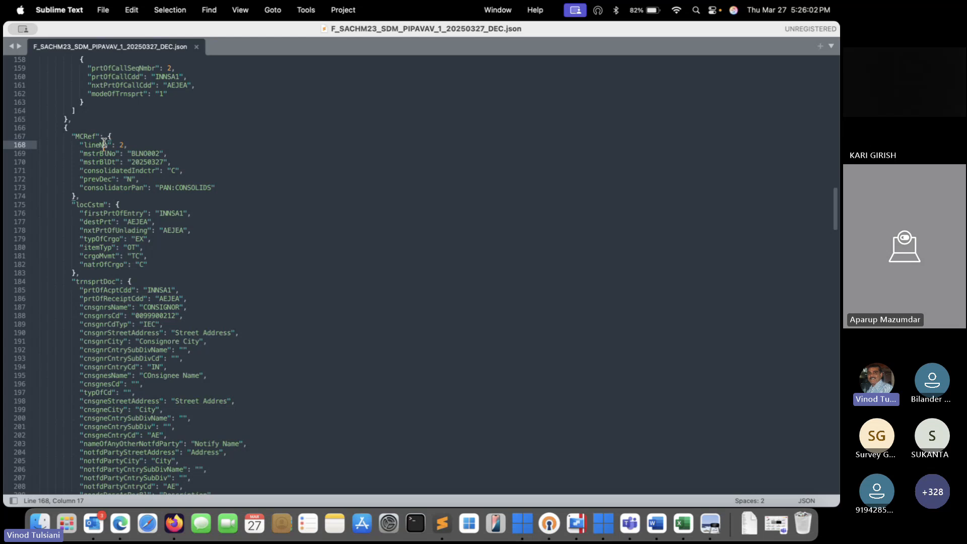
click(133, 163)
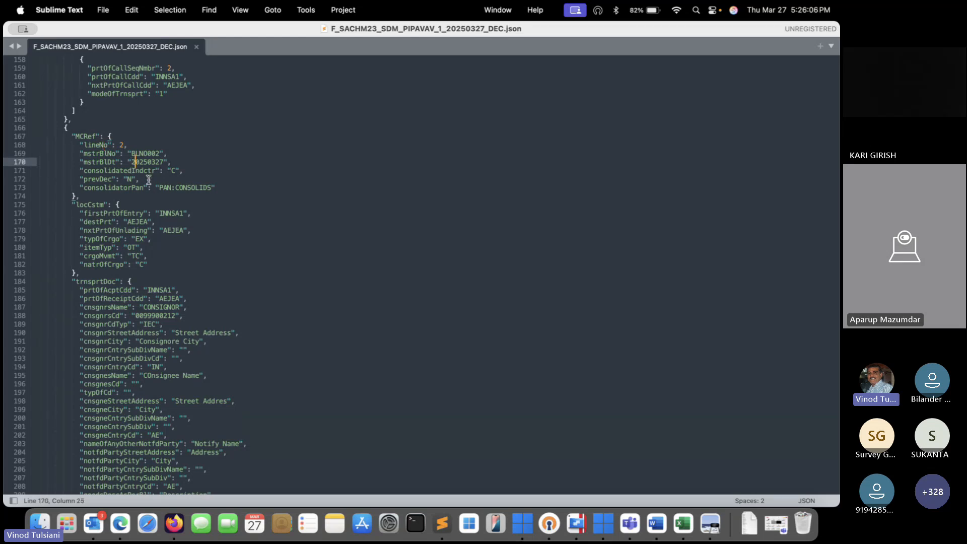
scroll(148, 180, down, 2)
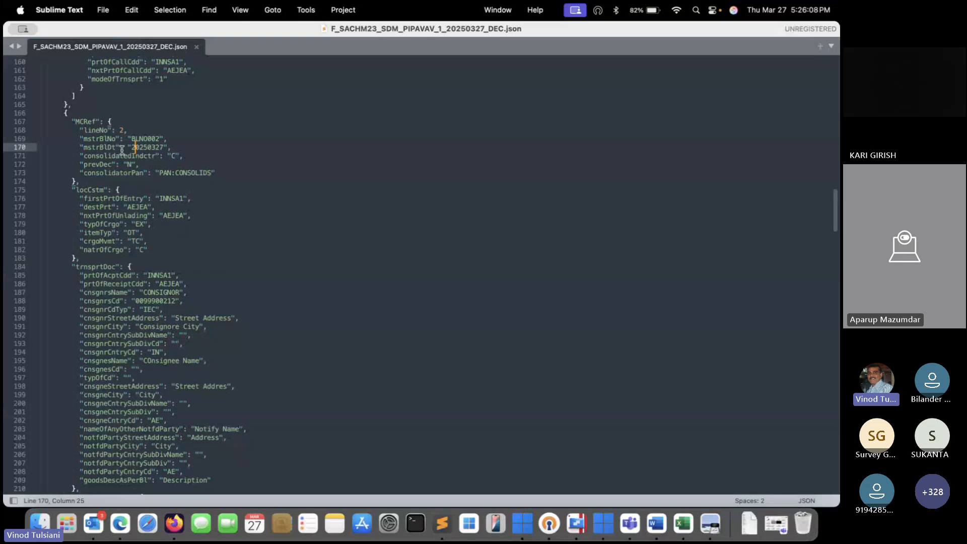
- Point out the MCRef key on line 167 and the consignor name CONSIGNOR on line 187
drag(75, 121, 95, 122)
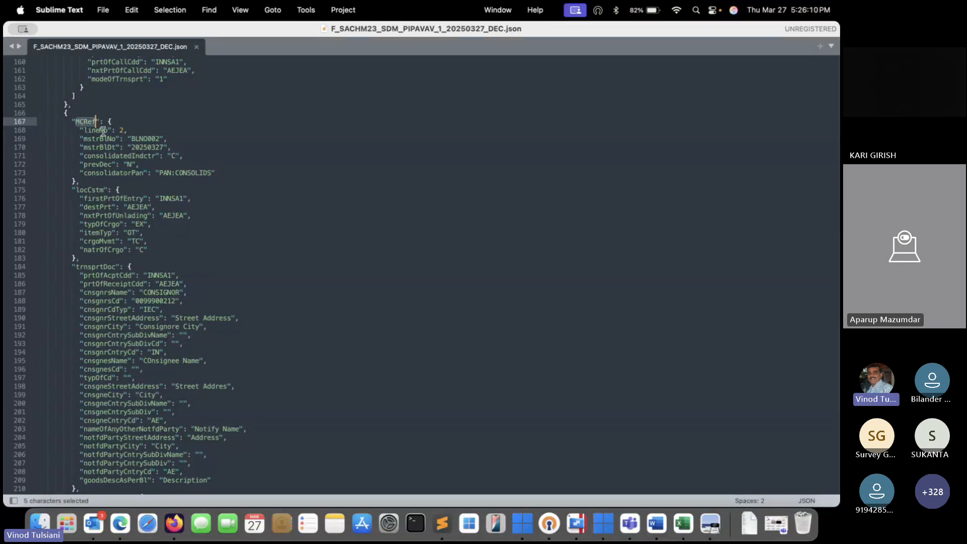
click(104, 131)
scroll(135, 187, down, 5)
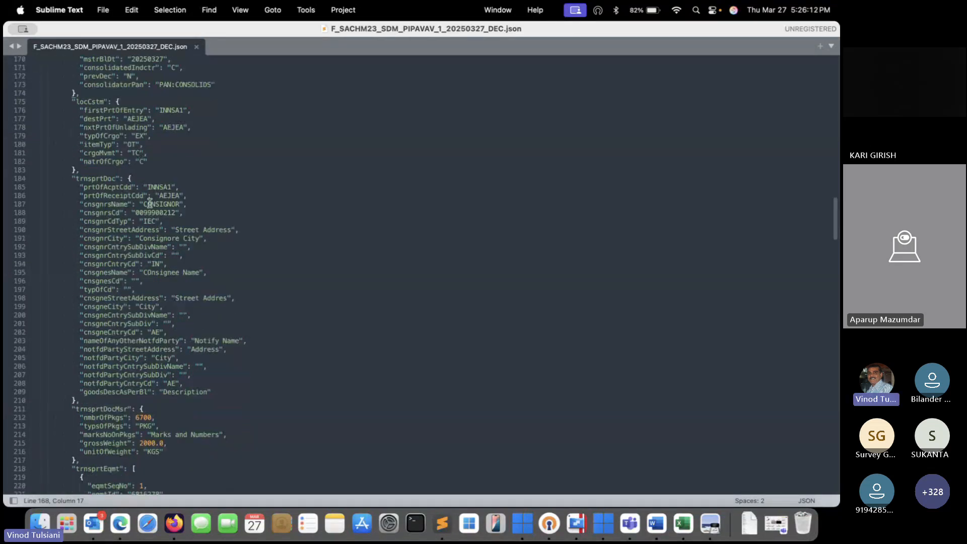
click(149, 204)
scroll(143, 240, down, 3)
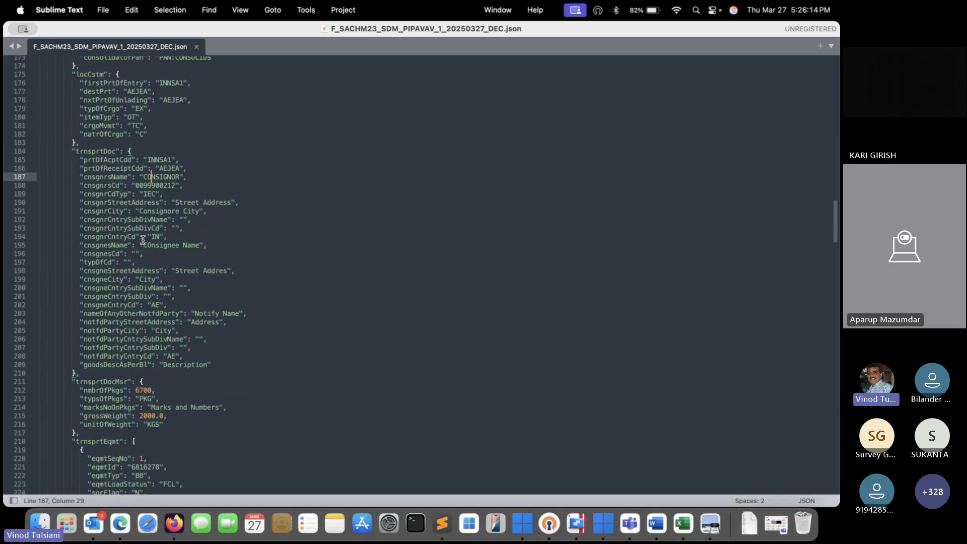
scroll(134, 211, down, 10)
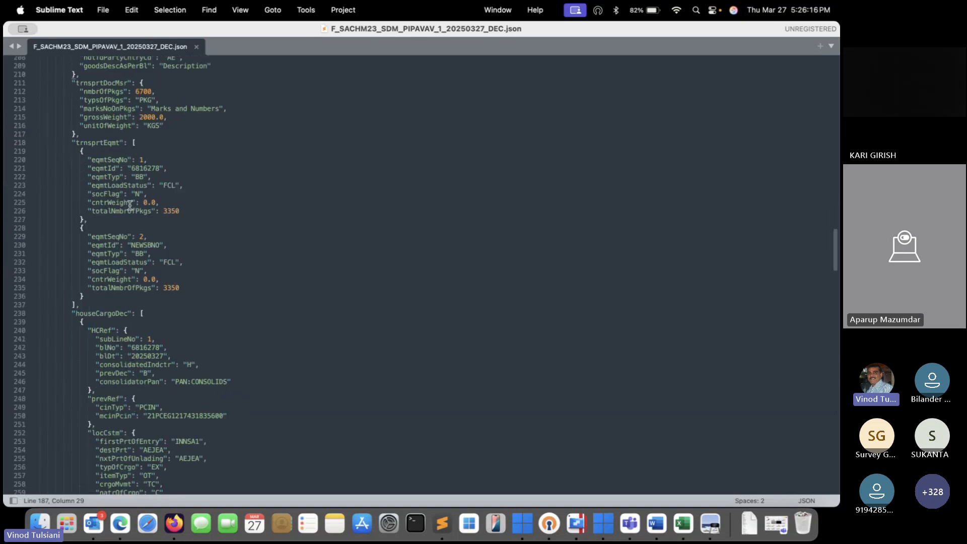
scroll(130, 204, down, 5)
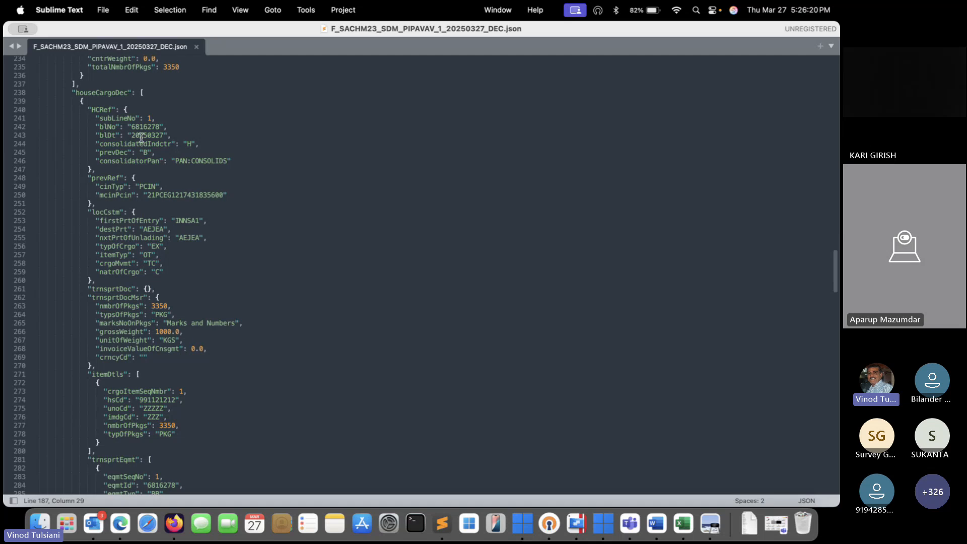
- Highlight the HCRef keys on lines 240 and 294
double_click(93, 109)
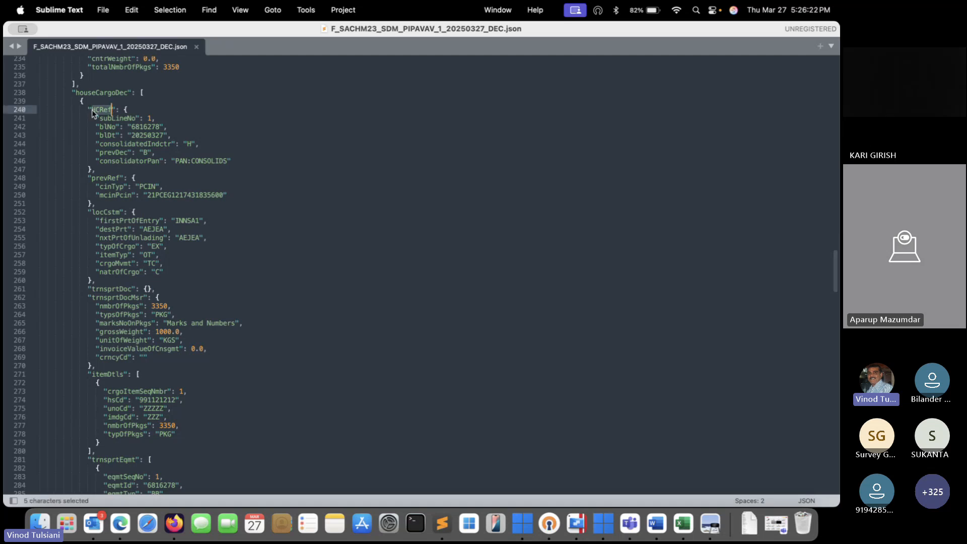
scroll(115, 272, down, 1)
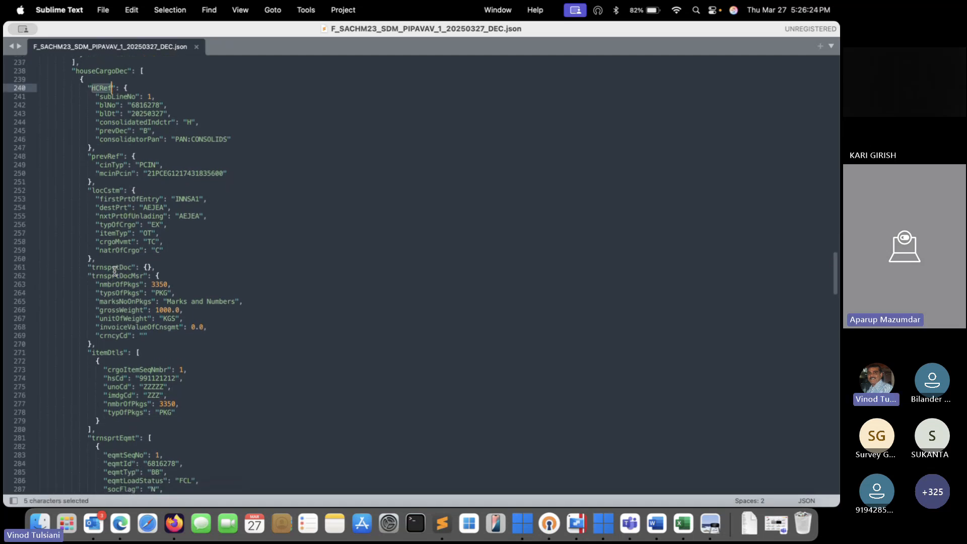
scroll(115, 272, down, 5)
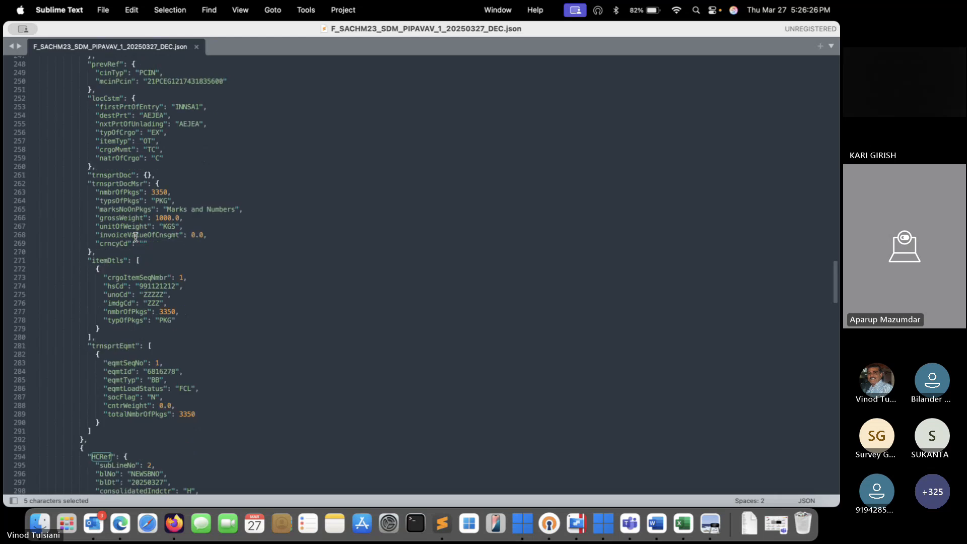
scroll(135, 237, down, 2)
double_click(101, 365)
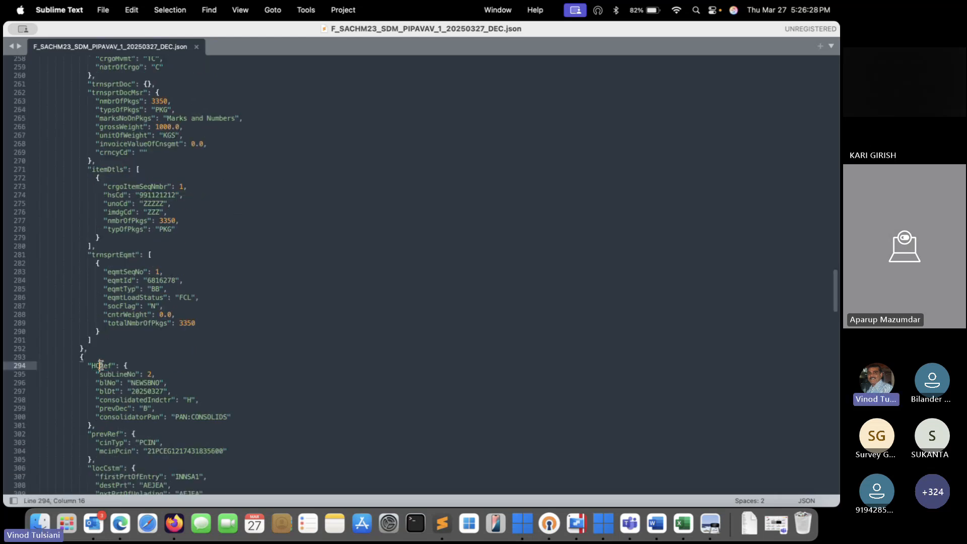
scroll(175, 335, down, 20)
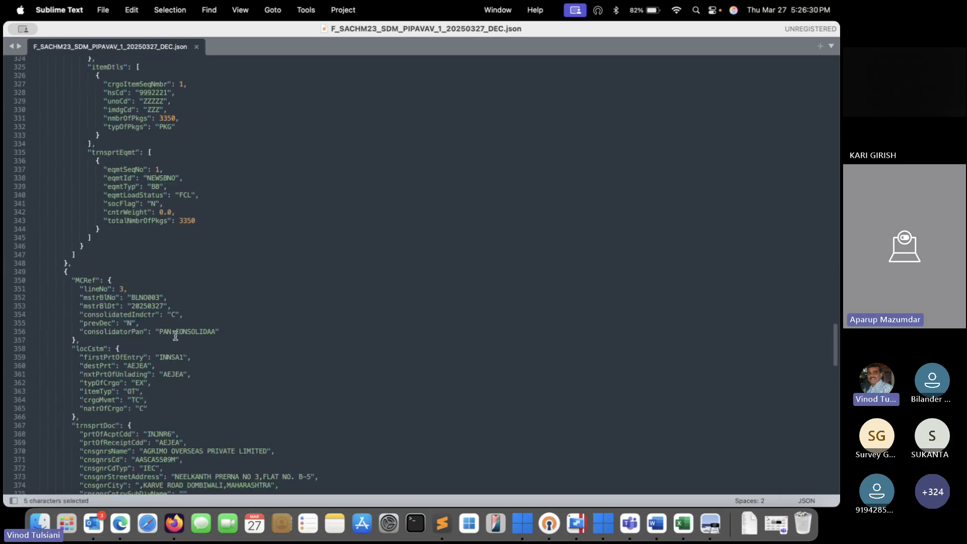
scroll(175, 336, down, 3)
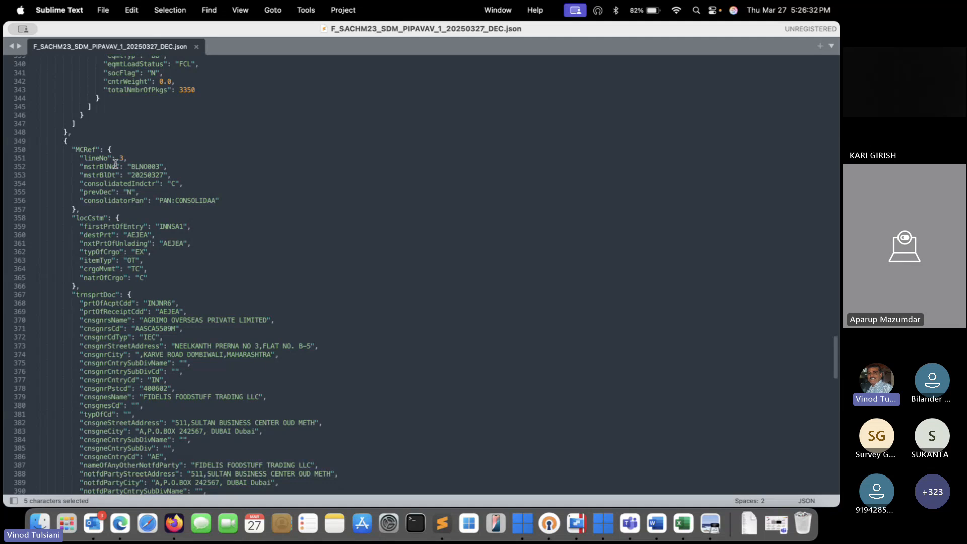
- Point out lineNo 3, the HCRef on line 404 and trnsportDoc on line 425, then close the file
click(96, 158)
scroll(220, 237, down, 6)
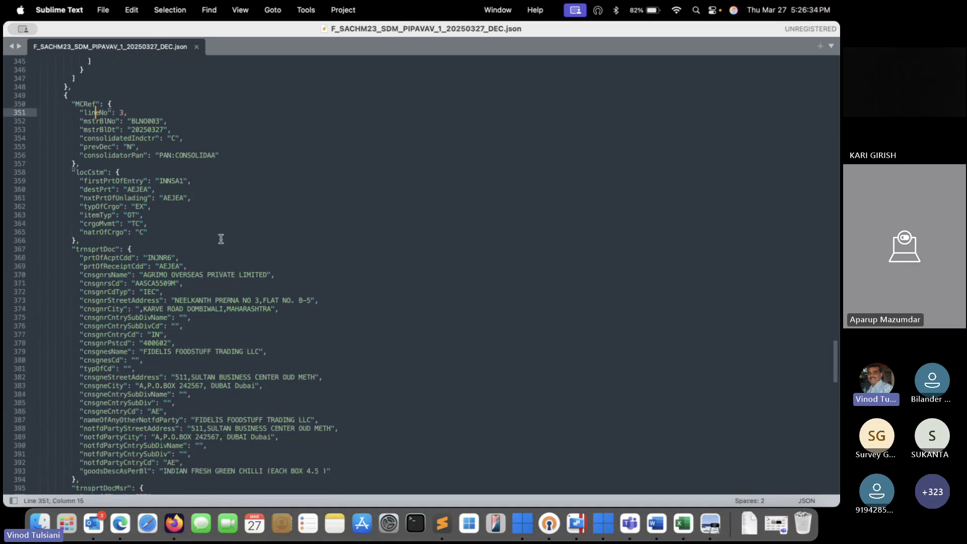
scroll(221, 238, down, 10)
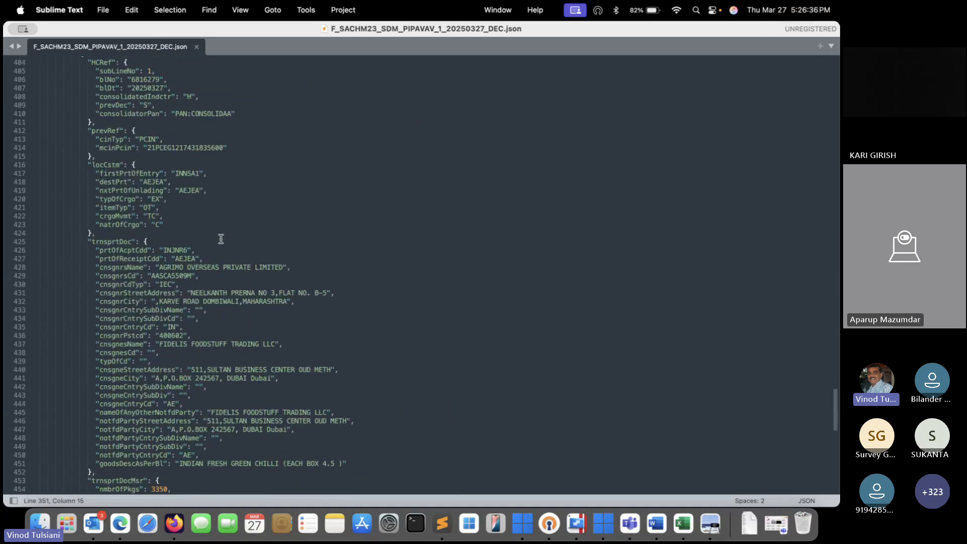
double_click(101, 200)
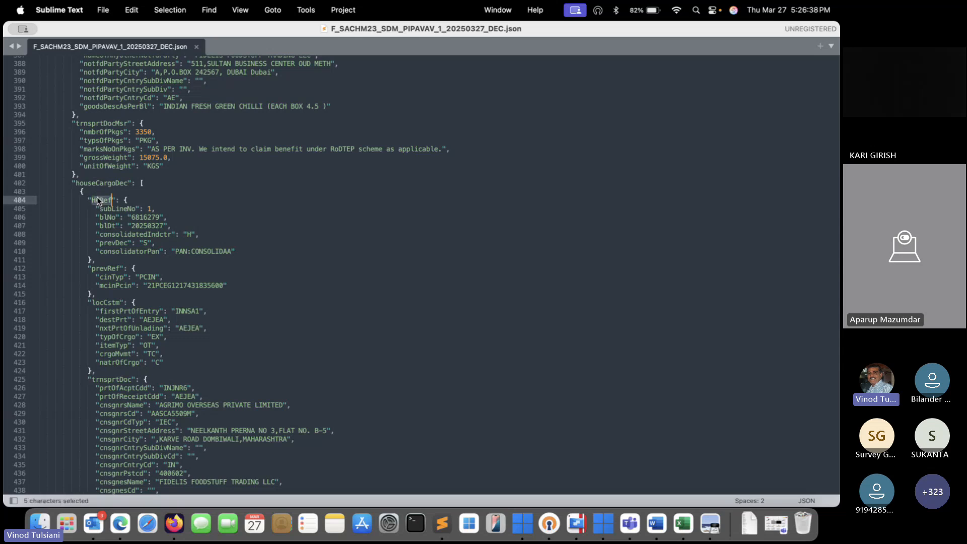
scroll(212, 277, down, 3)
scroll(212, 277, down, 3)
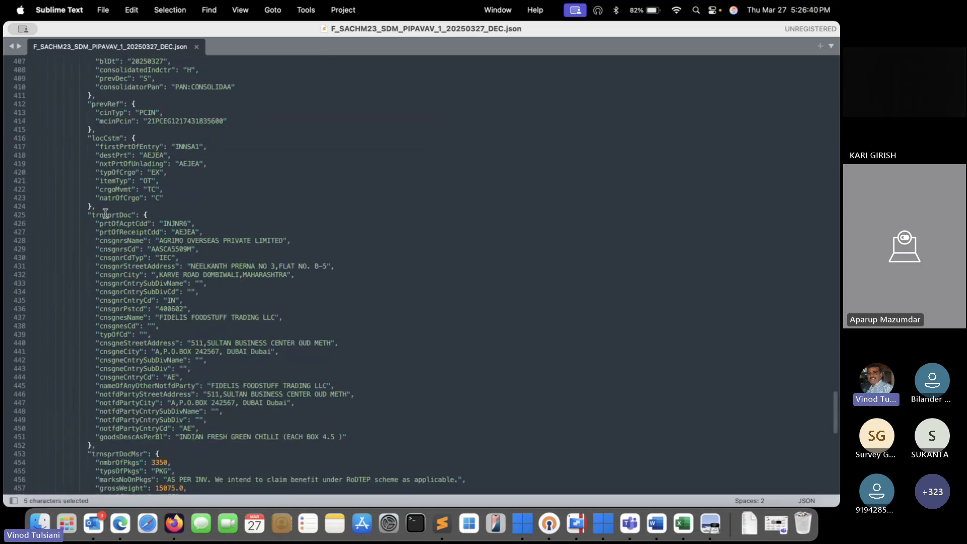
click(108, 215)
scroll(136, 257, down, 2)
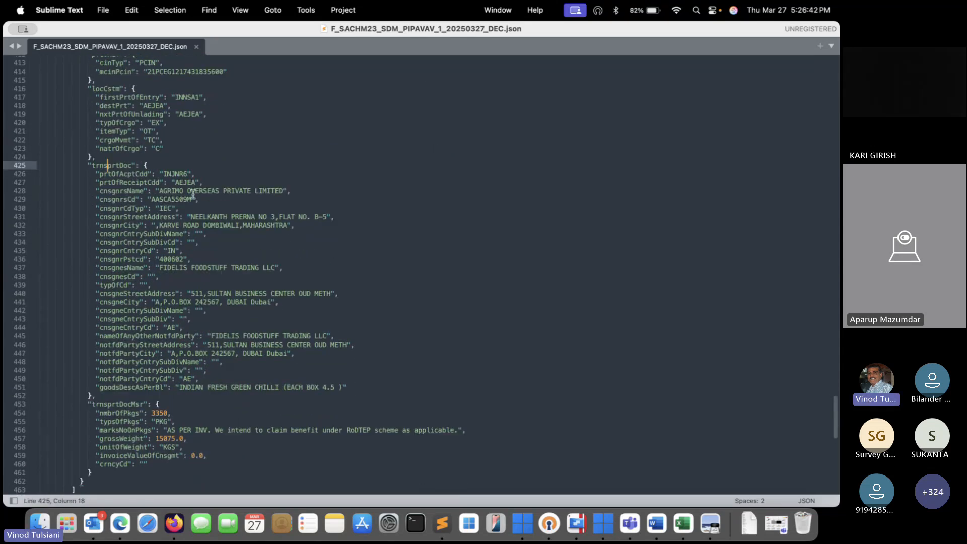
scroll(180, 230, down, 5)
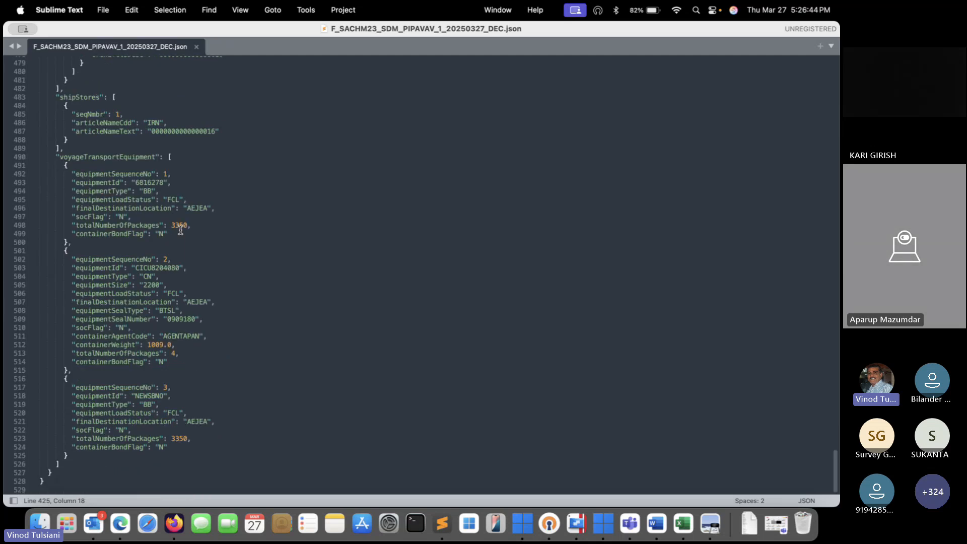
scroll(191, 151, up, 15)
click(196, 46)
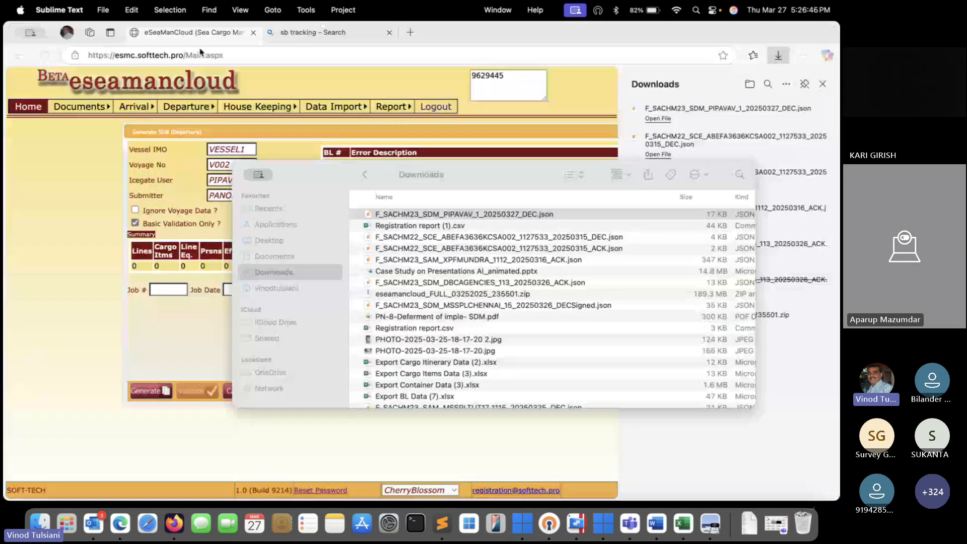
- Close the browser's downloads list and the Generate SDM (Departure) form
click(822, 83)
click(822, 83)
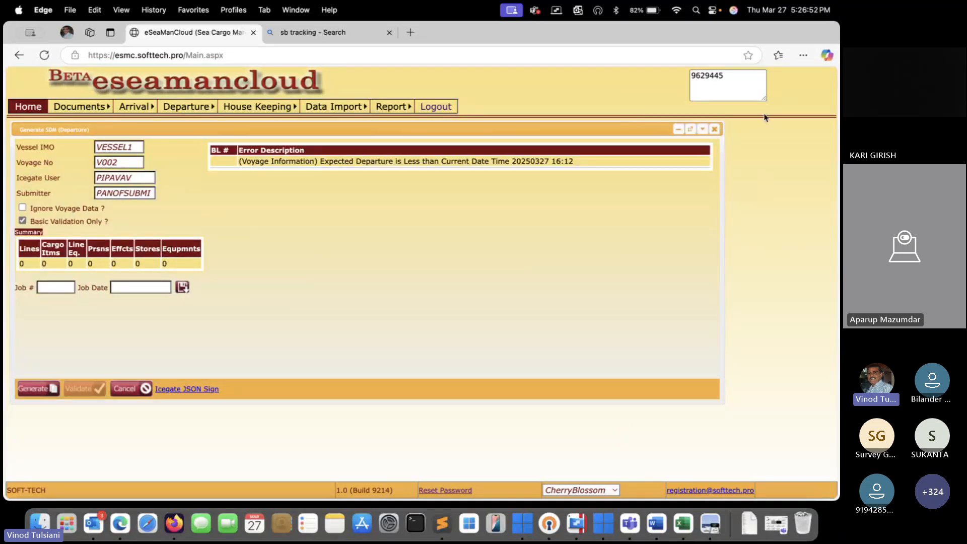
click(714, 129)
- Validate Generate SCX (Departure CSN) for VESSEL1 V002, review the PAN and seal-type errors, then close it
mouse_move(390, 106)
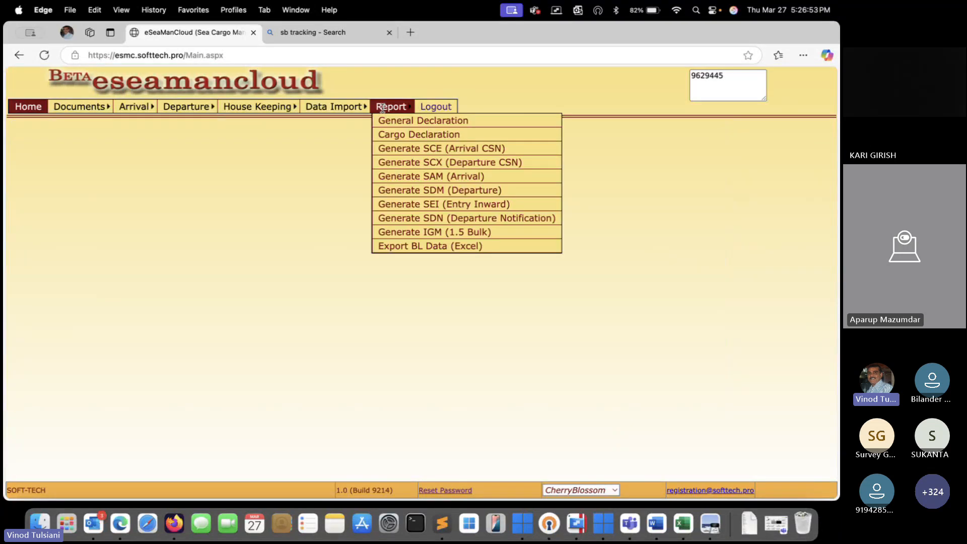
click(410, 164)
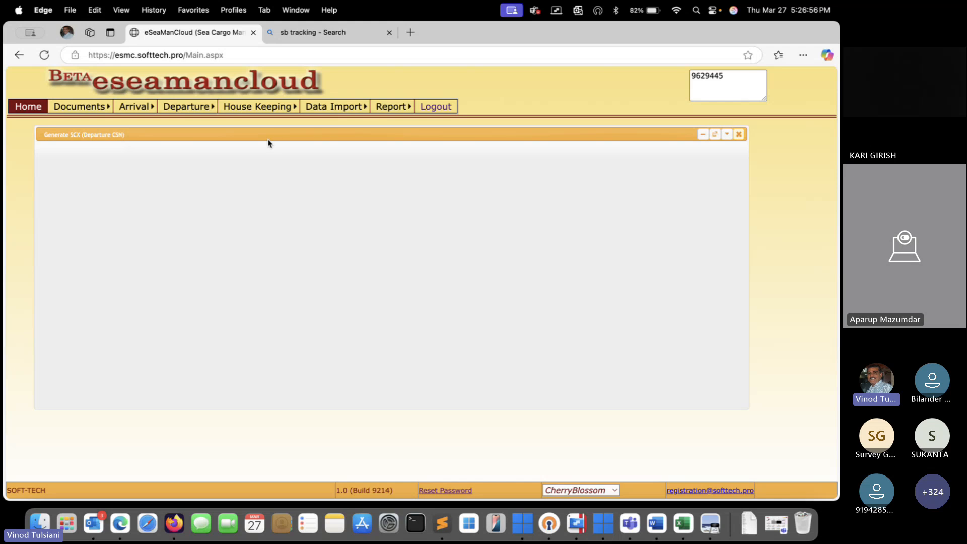
drag(279, 133, 259, 133)
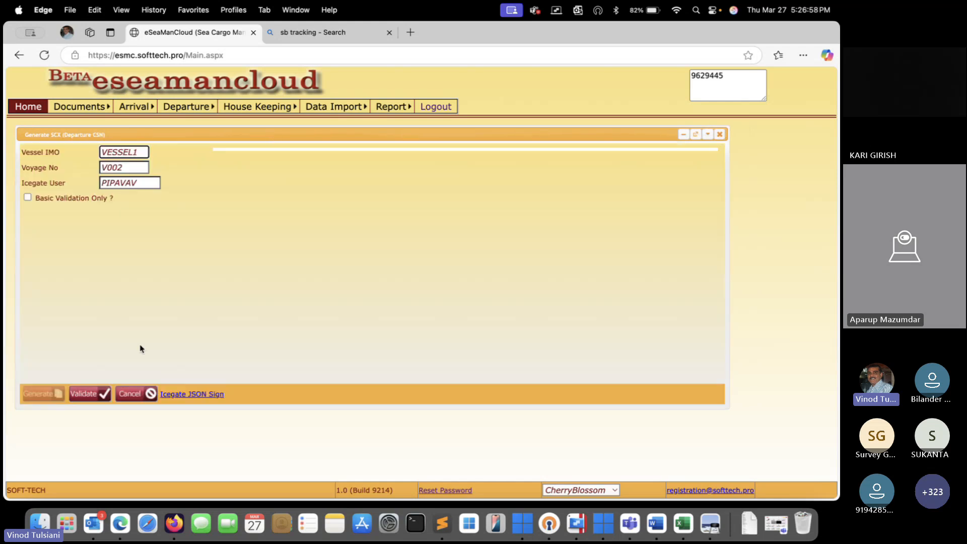
click(86, 395)
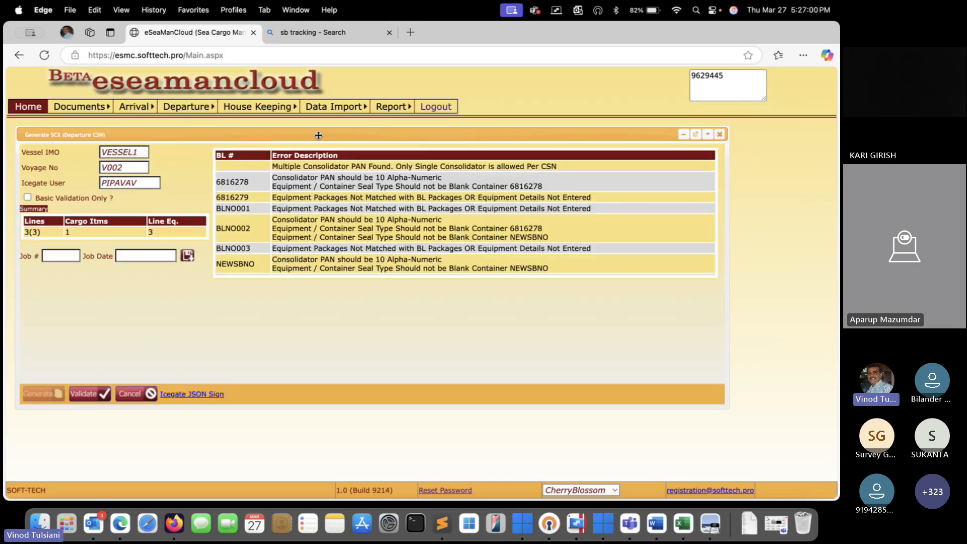
drag(318, 135, 327, 135)
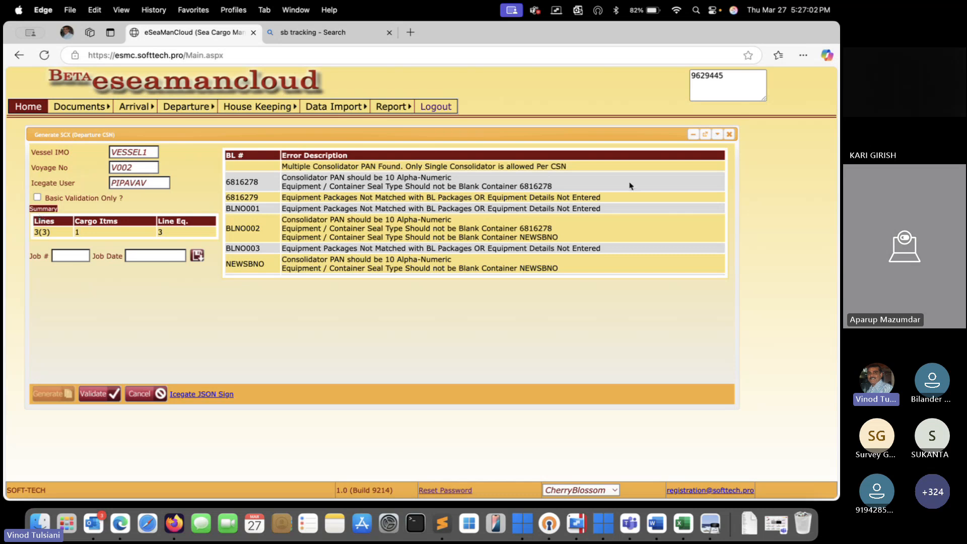
click(730, 135)
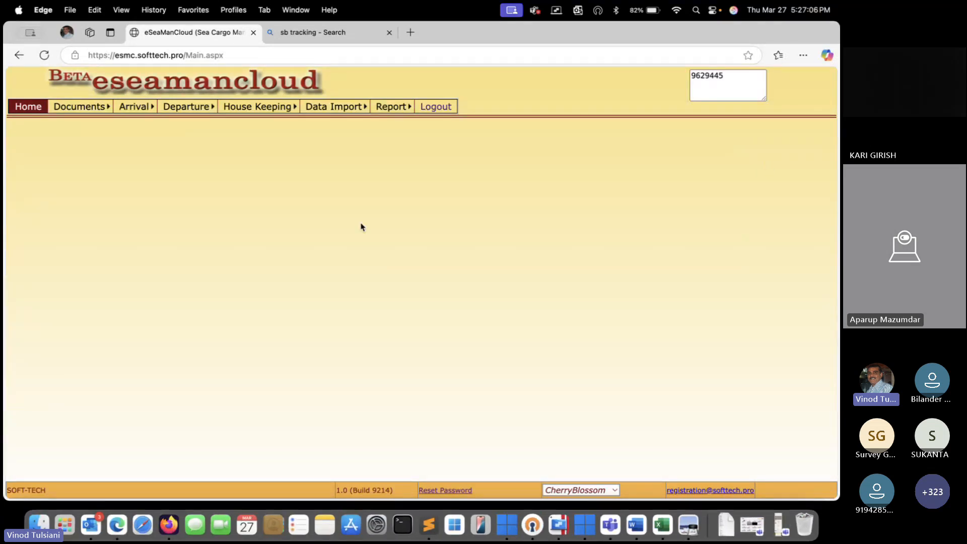
- Open the Remove Data form and move it to mid-screen
mouse_move(258, 106)
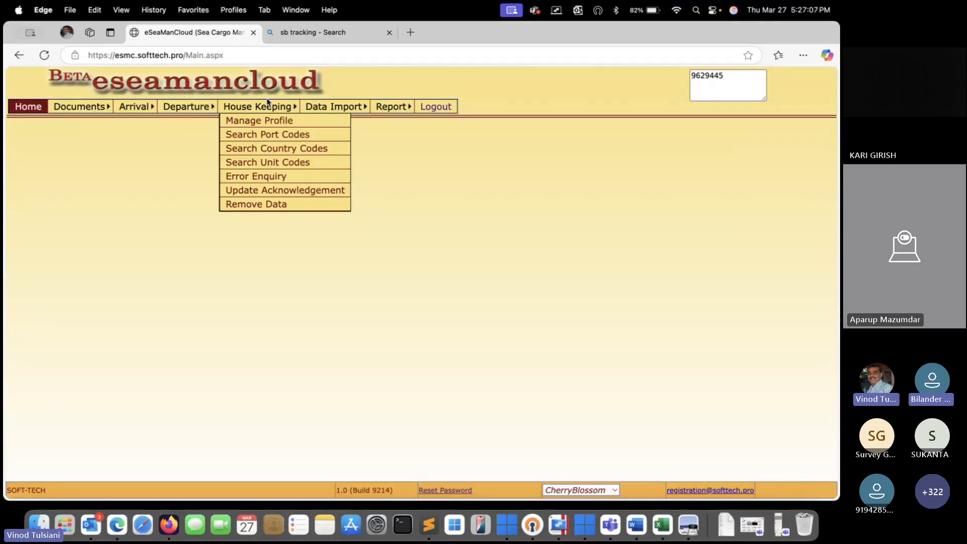
click(261, 204)
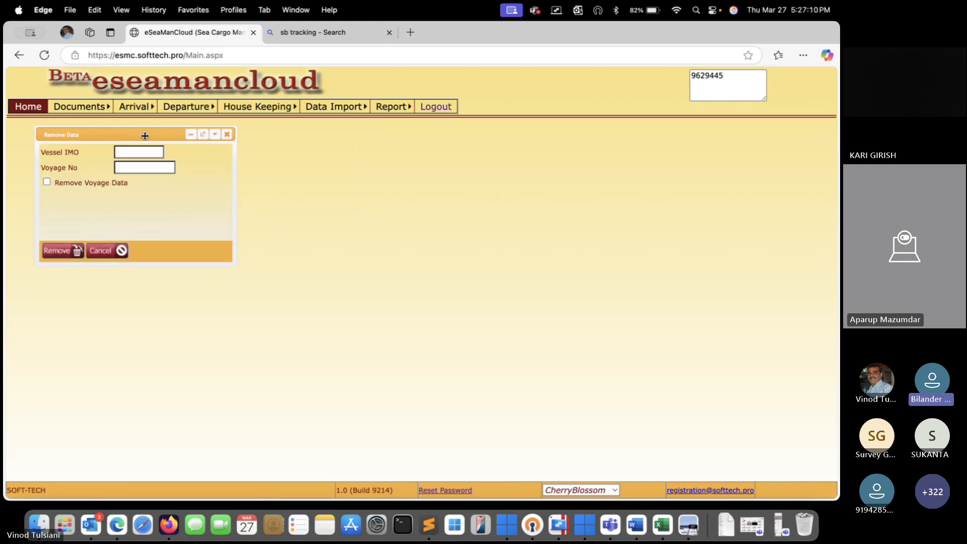
drag(146, 134, 376, 213)
- Look up B/L BLNO001 in Cargo Departure and copy its vessel IMO VESSEL1
mouse_move(186, 106)
click(196, 126)
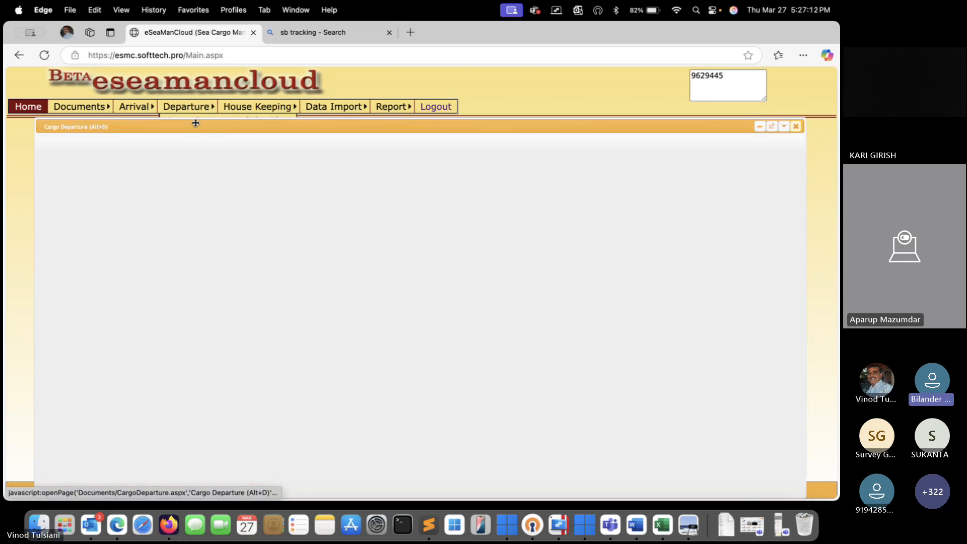
click(204, 169)
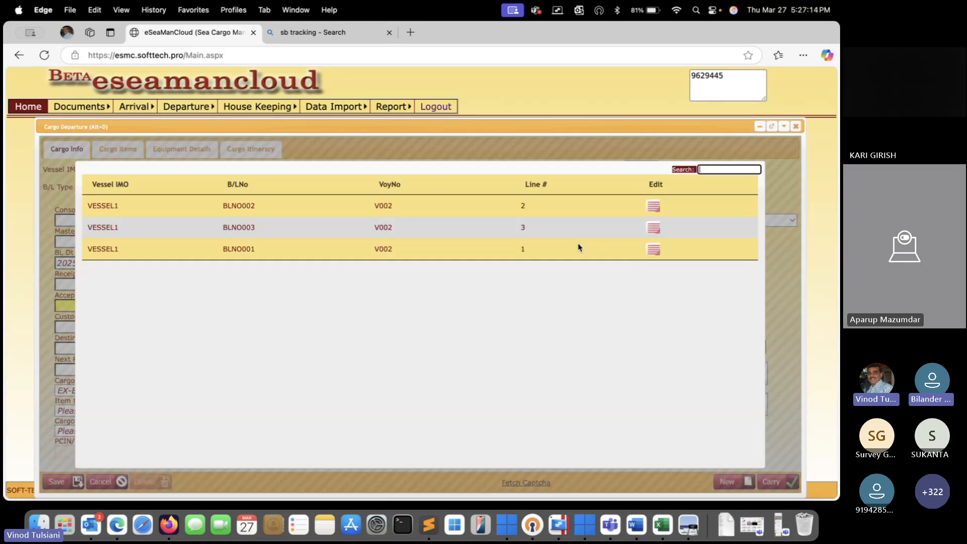
click(652, 250)
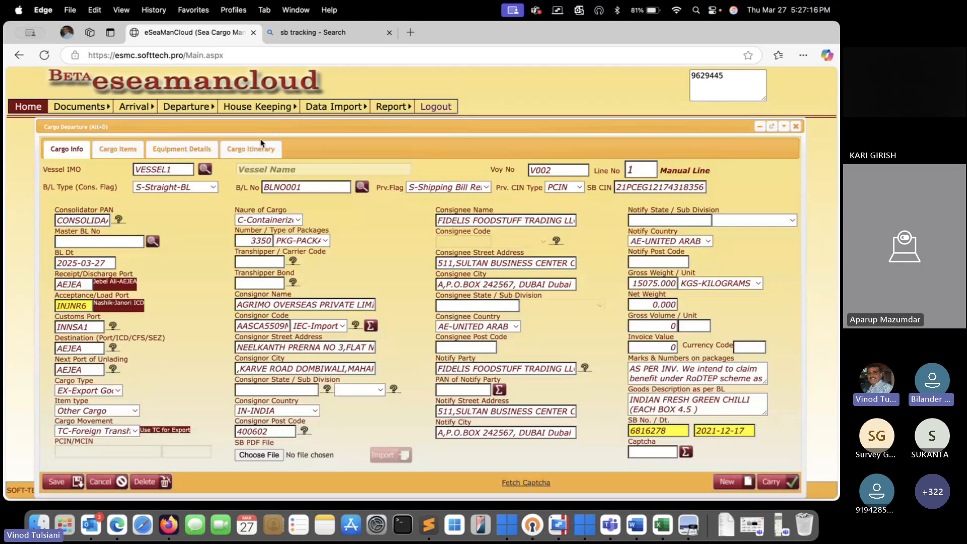
key(super+c)
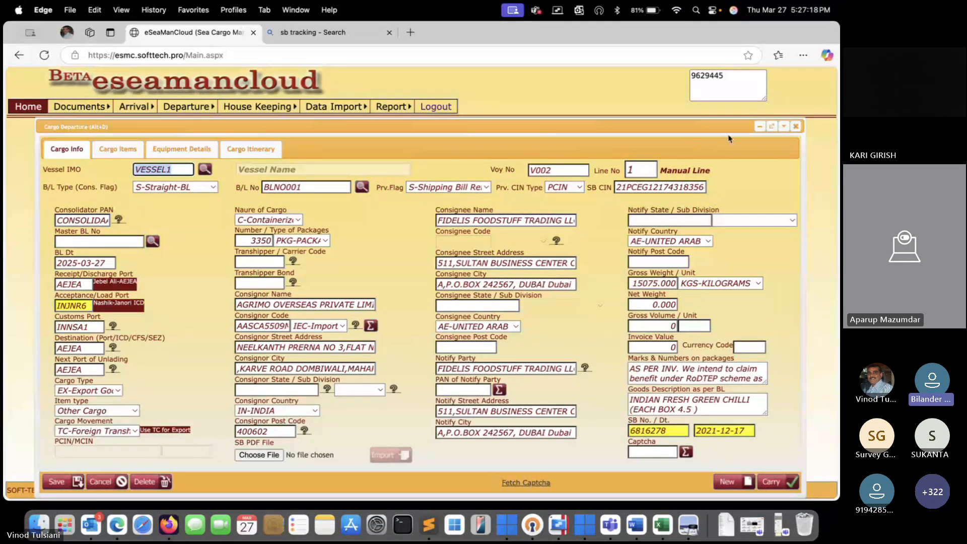
- Enter vessel IMO VESSEL1 and voyage number V002 in the Remove Data form
click(760, 126)
click(361, 229)
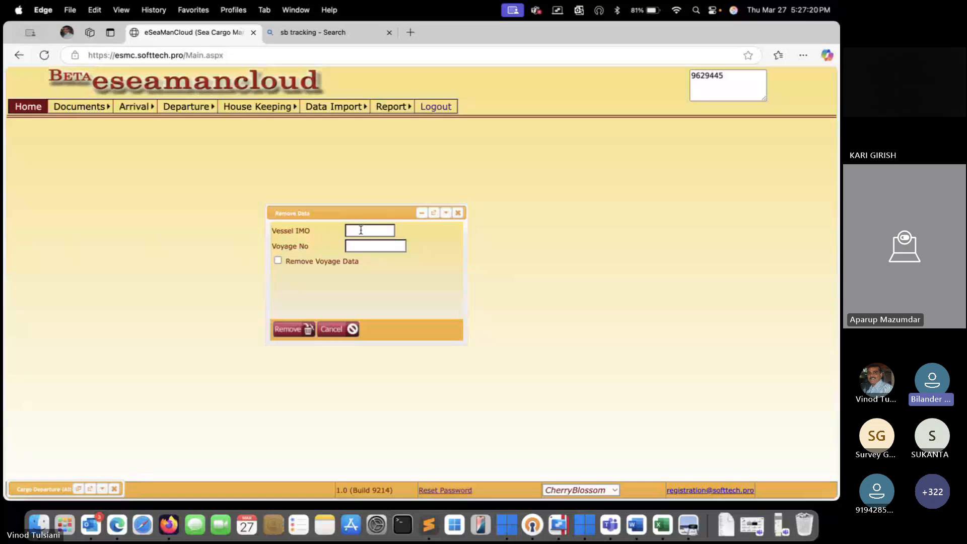
key(super+v)
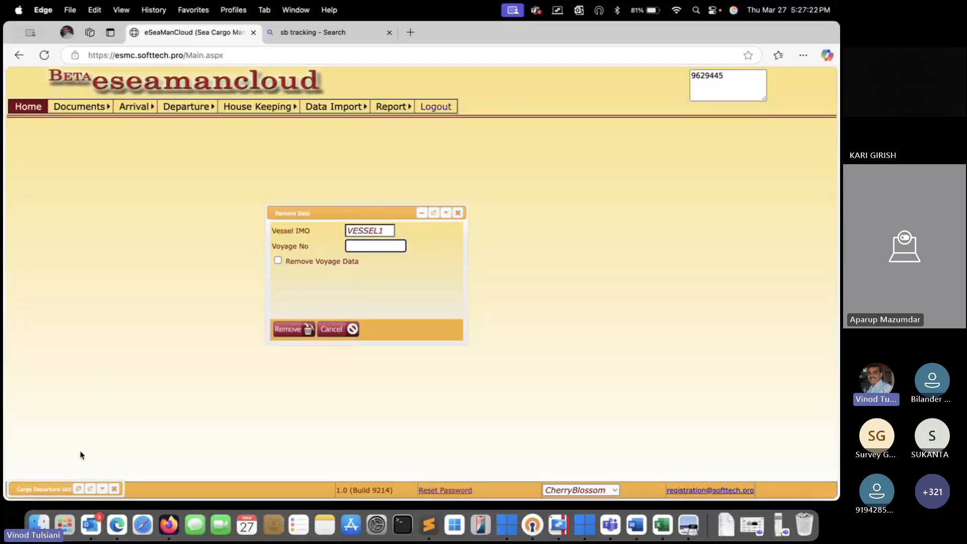
click(78, 488)
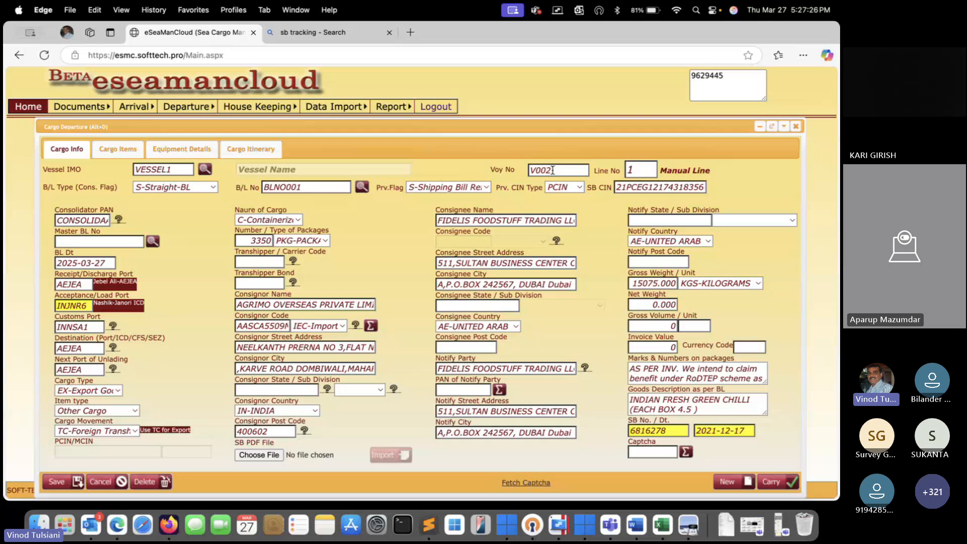
click(796, 127)
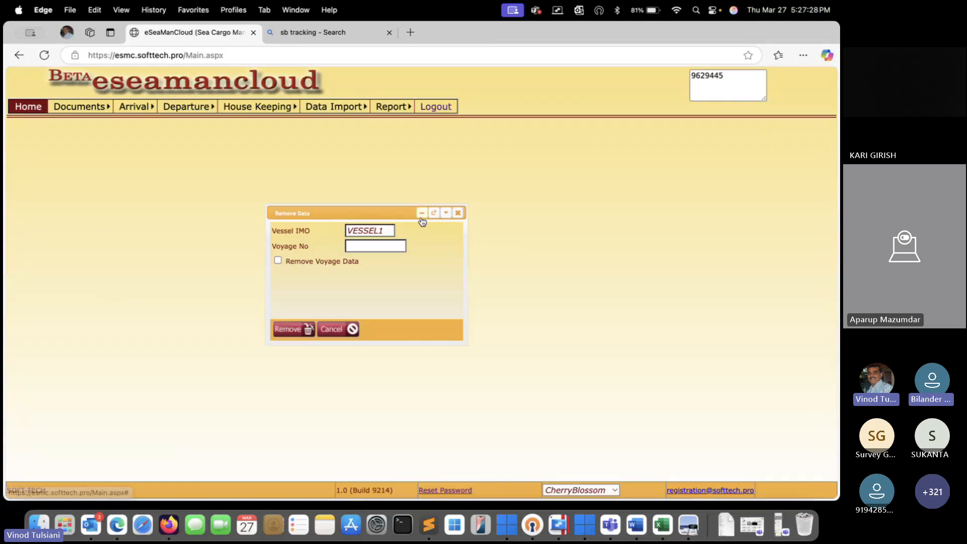
click(375, 245)
click(420, 282)
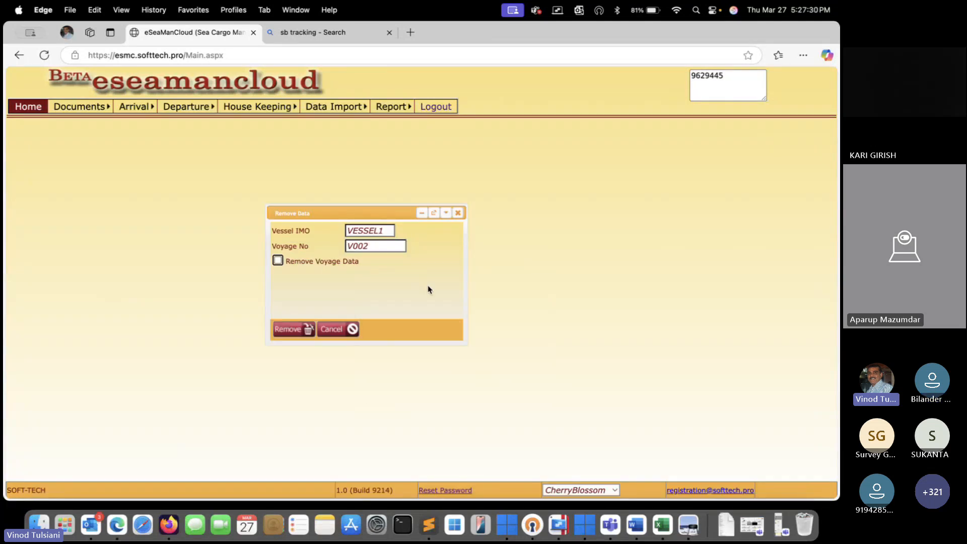
- Remove all VESSEL1 voyage V002 records and confirm the six-line deletion
drag(355, 214, 356, 173)
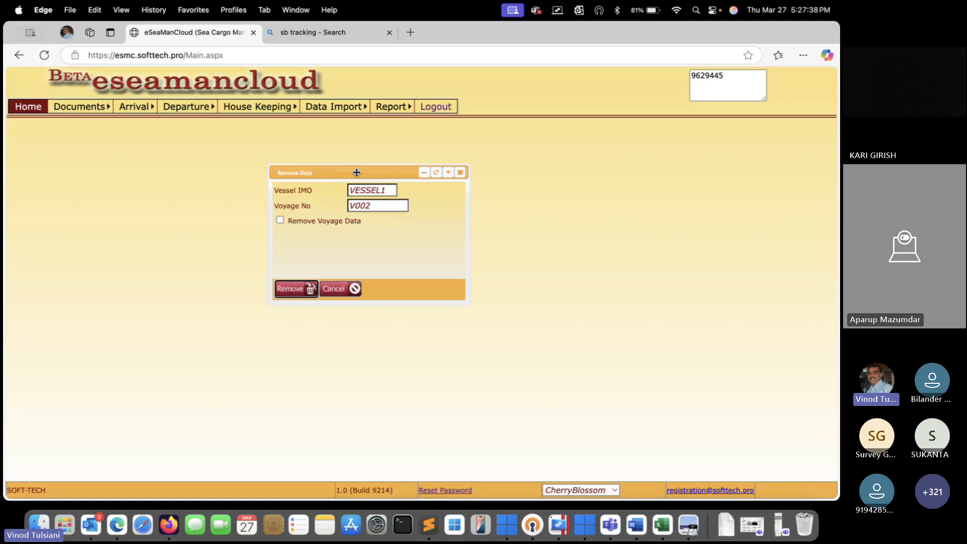
drag(356, 173, 374, 168)
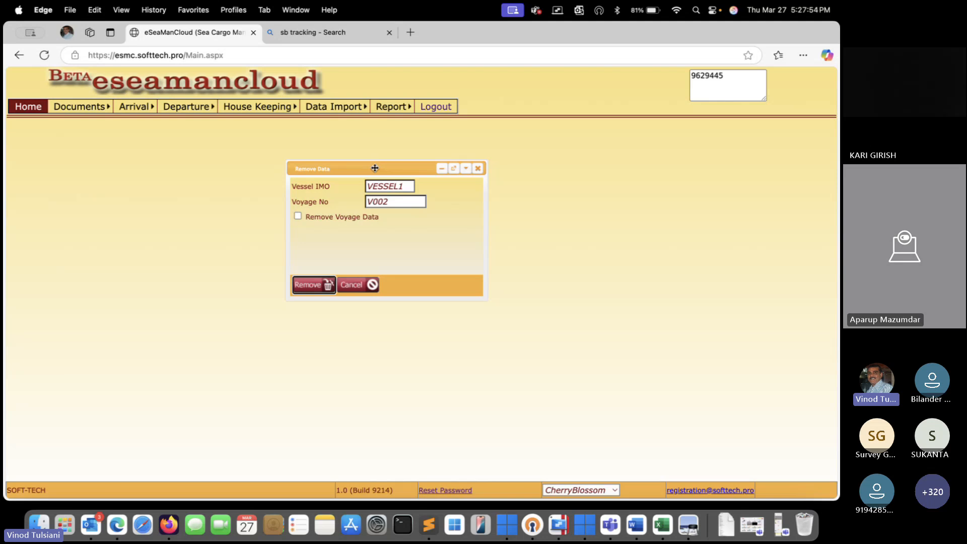
drag(374, 167, 396, 163)
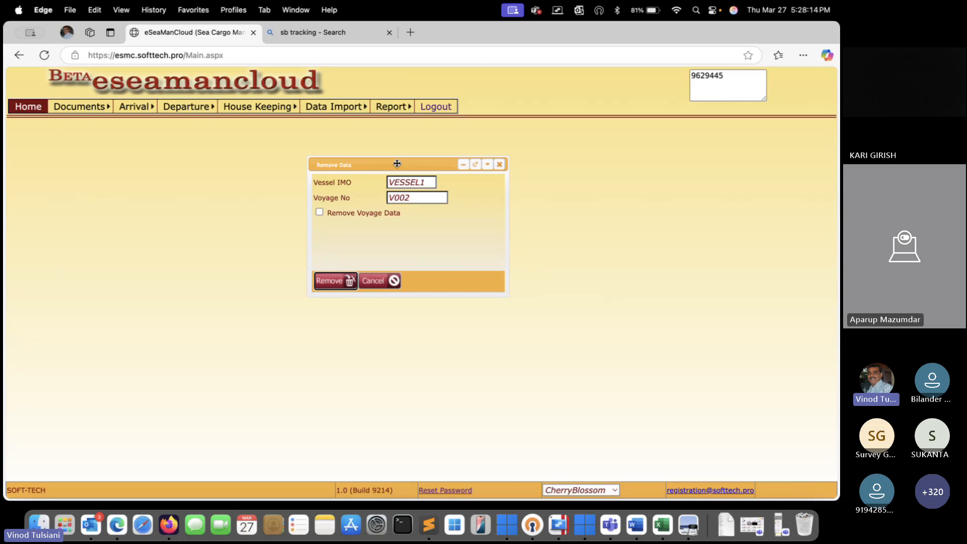
drag(397, 164, 380, 161)
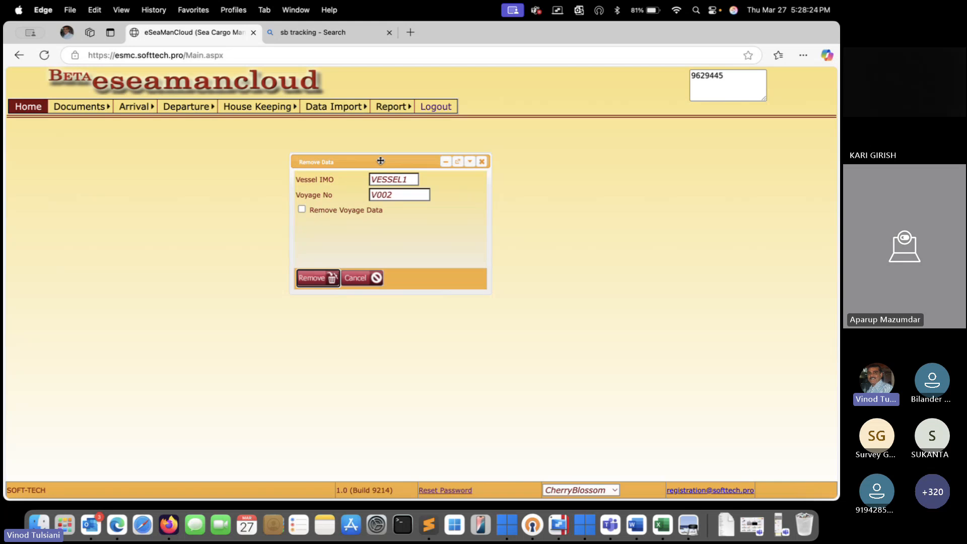
drag(380, 161, 340, 180)
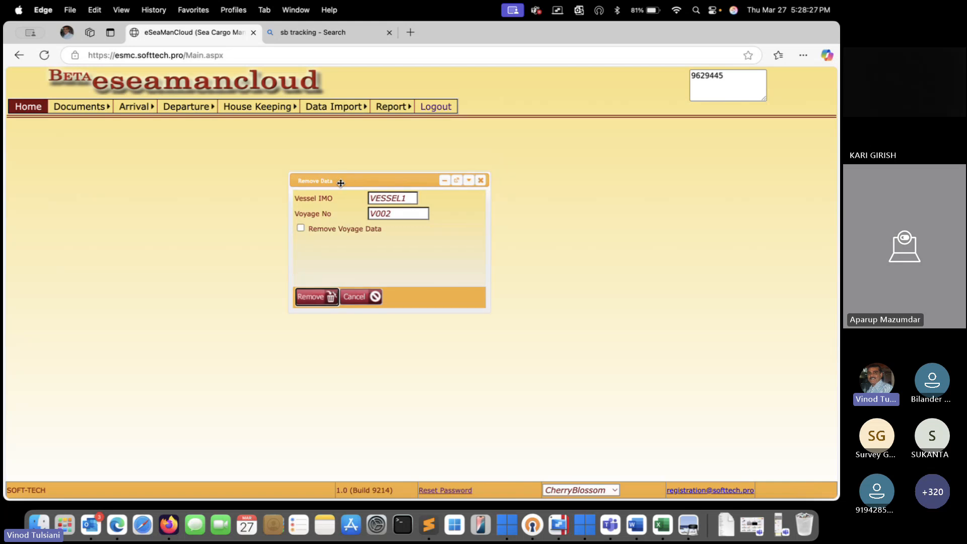
click(313, 301)
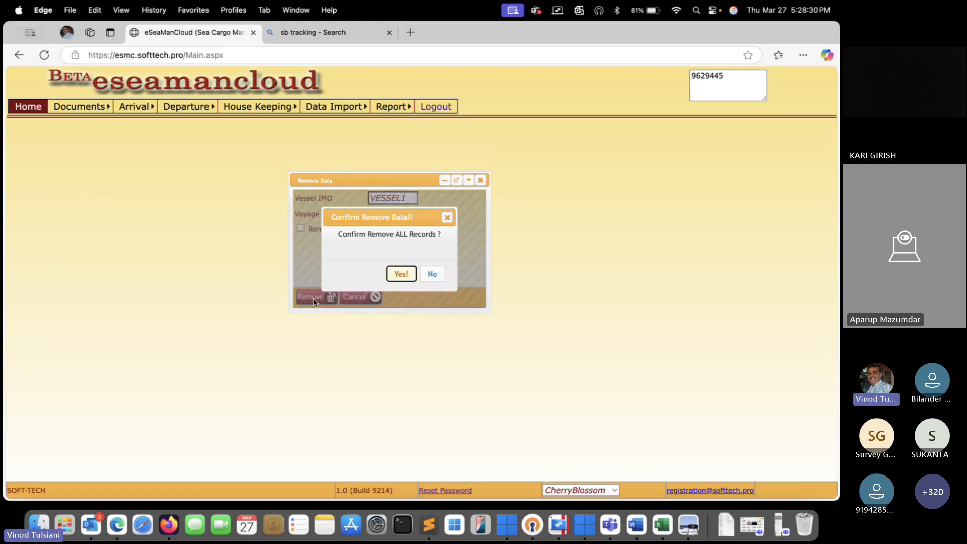
click(402, 274)
click(422, 274)
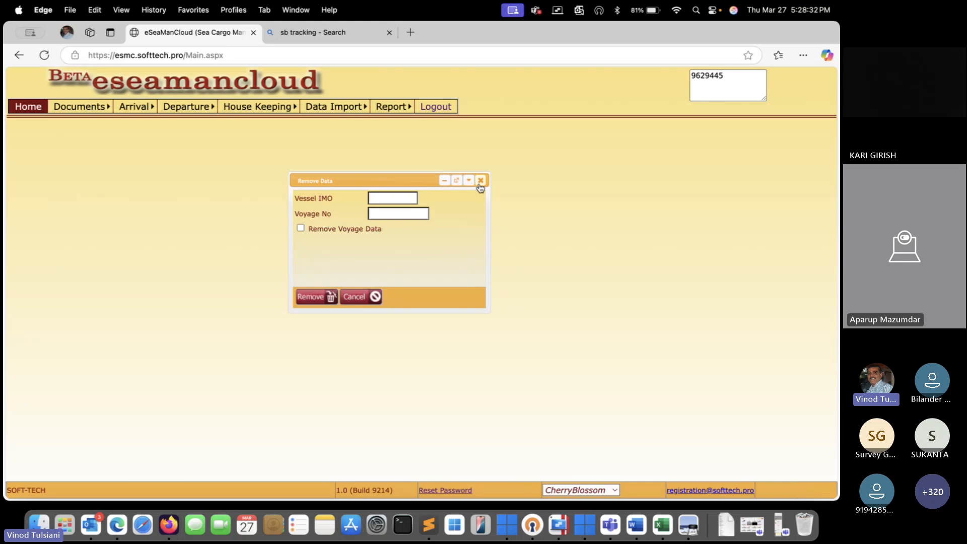
- Close Remove Data and review VESSEL1's voyage V002 entry in Voyage Details
click(481, 181)
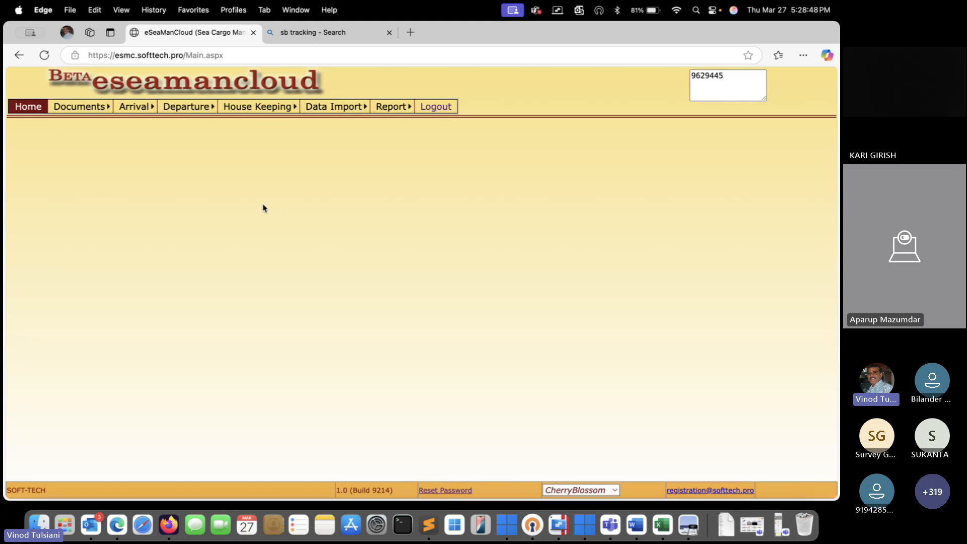
mouse_move(81, 106)
click(98, 134)
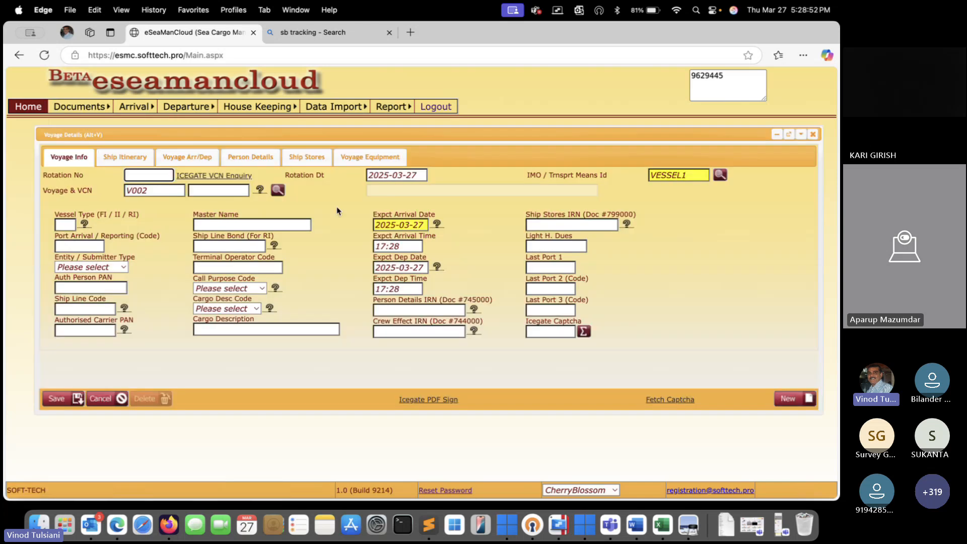
click(720, 175)
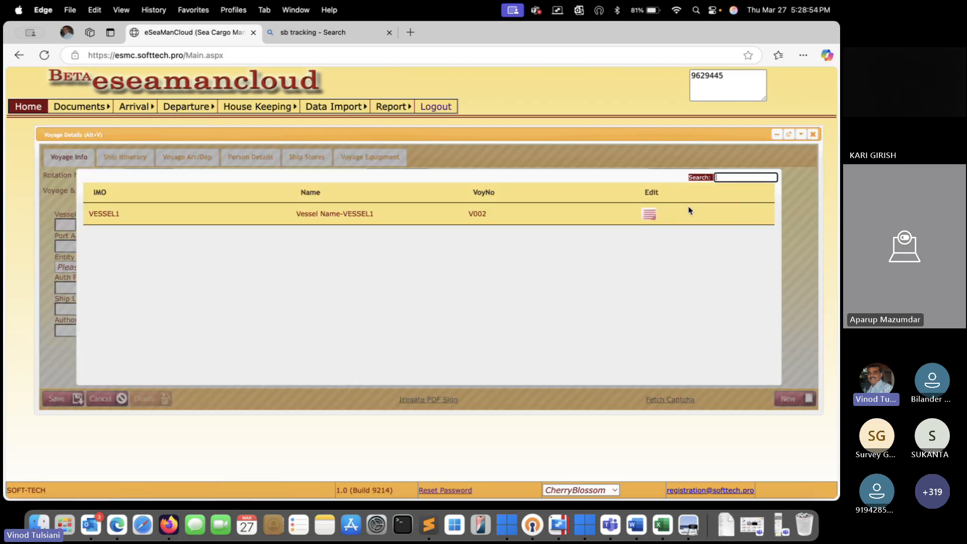
click(649, 216)
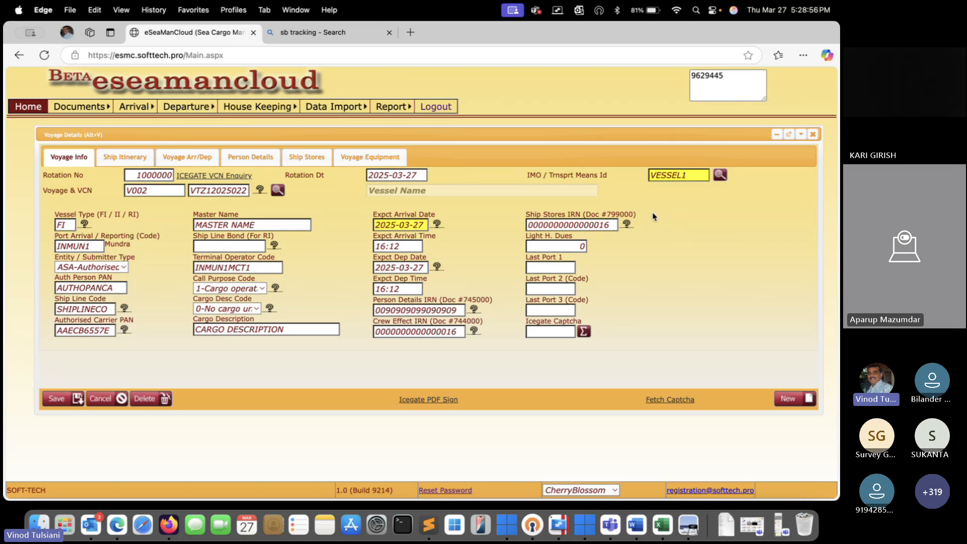
click(812, 134)
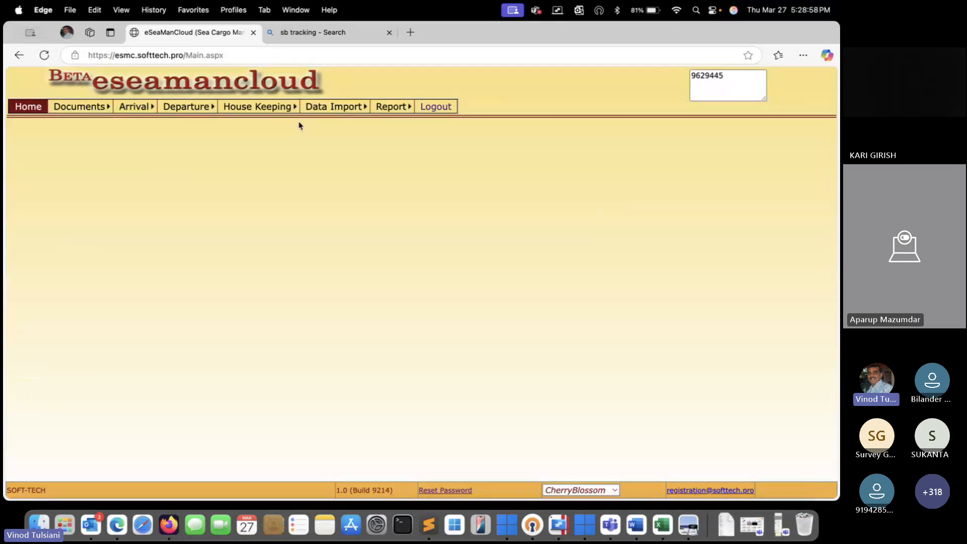
mouse_move(191, 106)
mouse_move(341, 110)
- Load the exported SDM JSON file from Downloads into the Import JSON File form
click(339, 134)
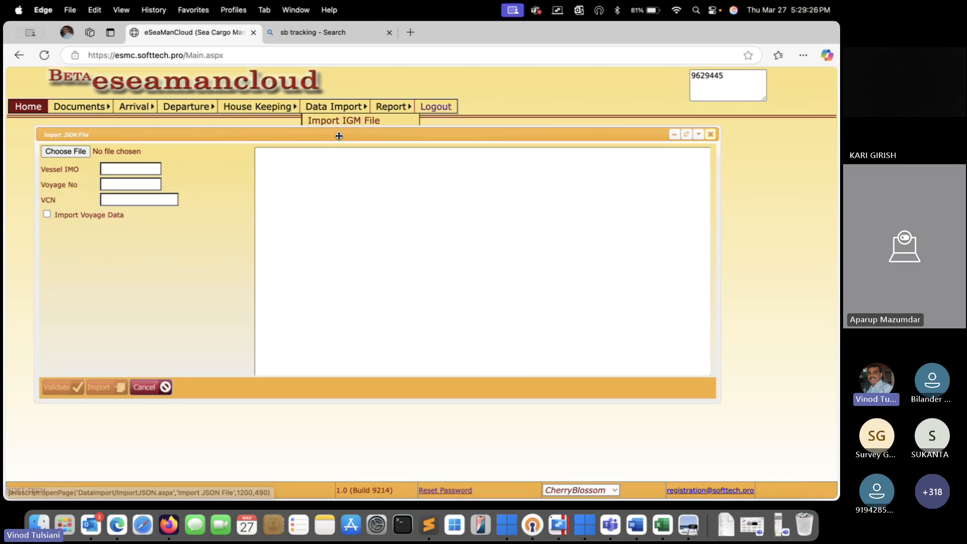
drag(194, 136, 225, 136)
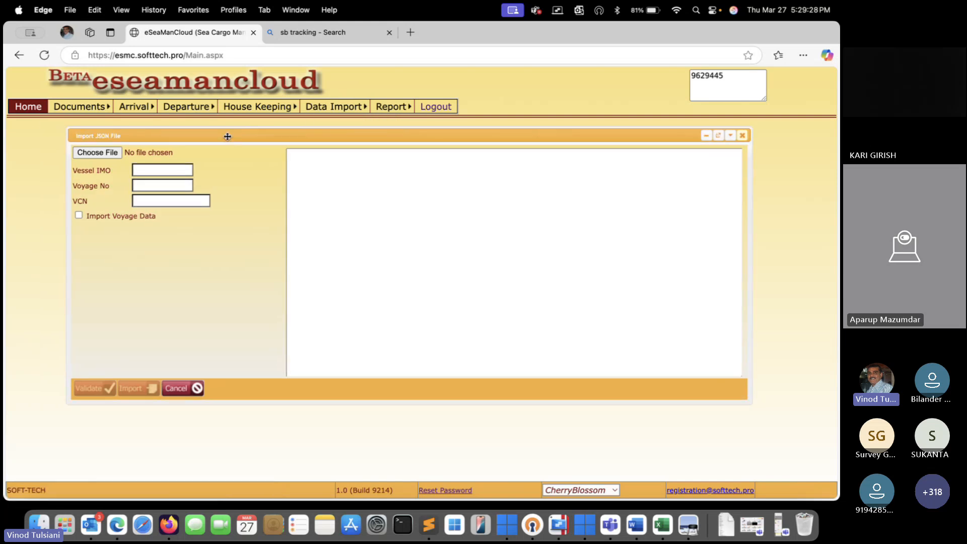
click(94, 152)
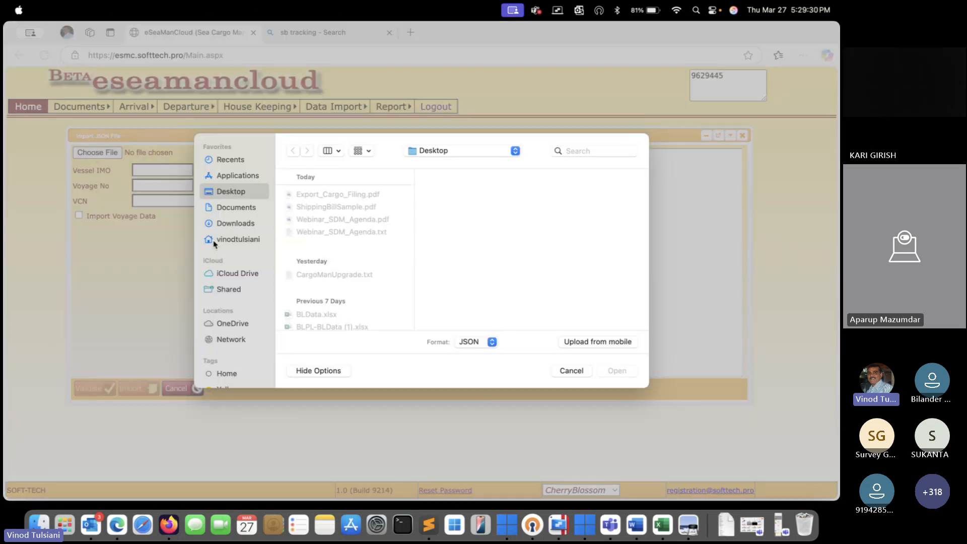
click(234, 225)
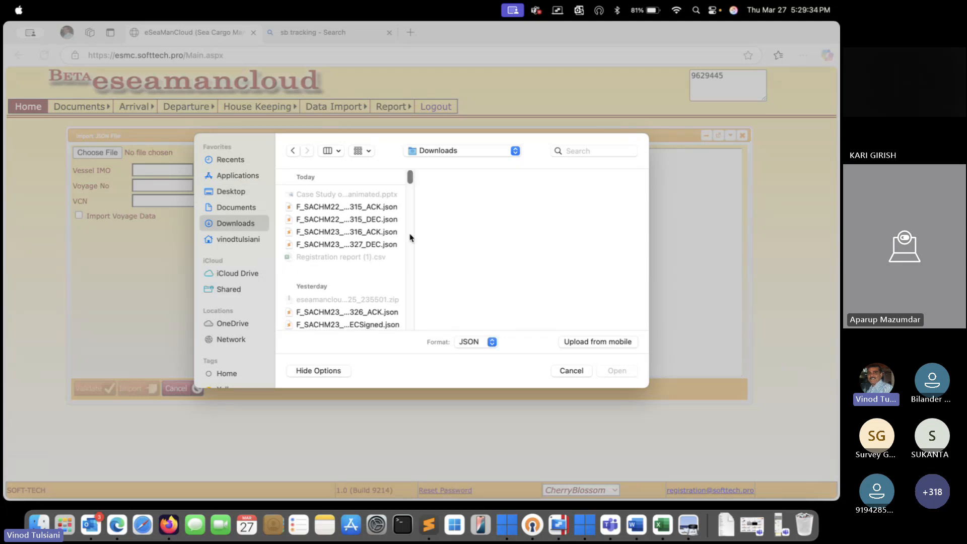
drag(412, 231, 618, 216)
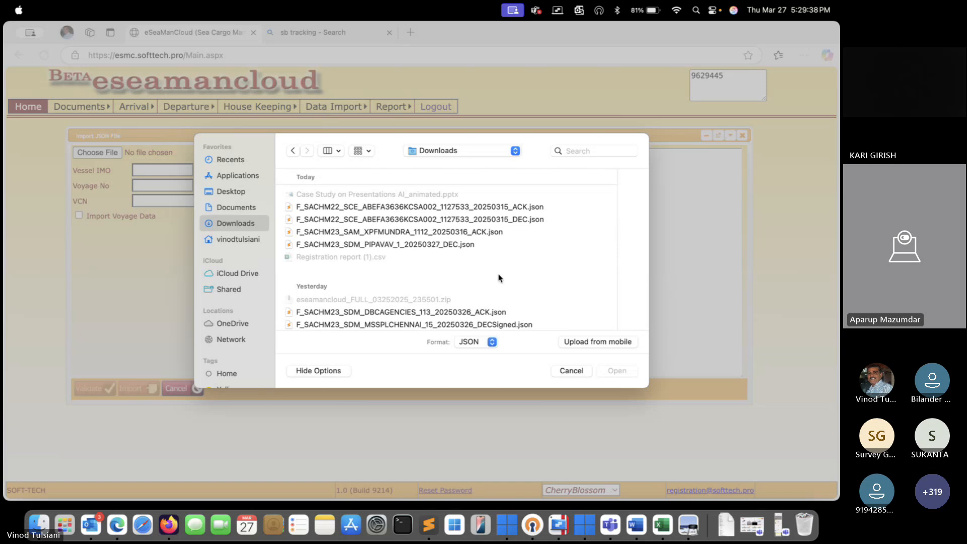
click(412, 245)
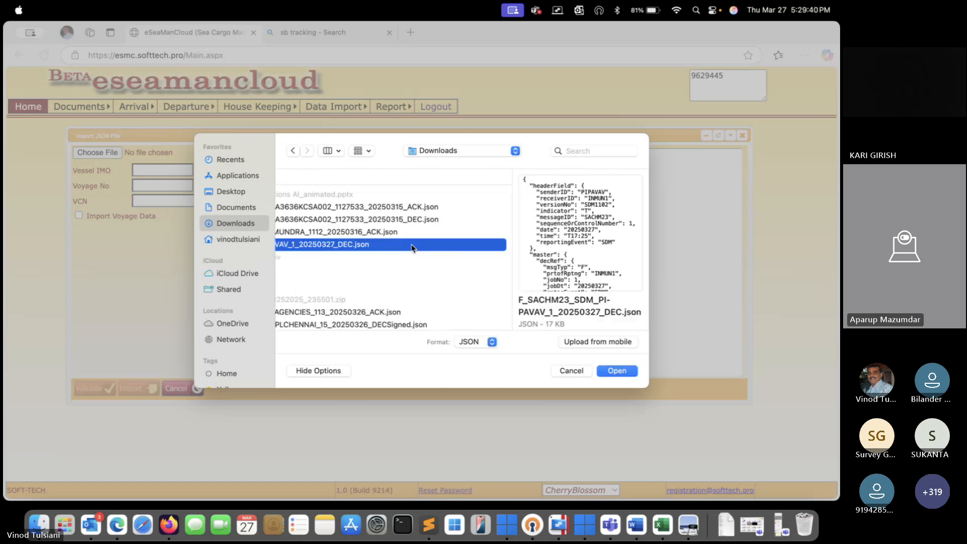
scroll(542, 246, down, 3)
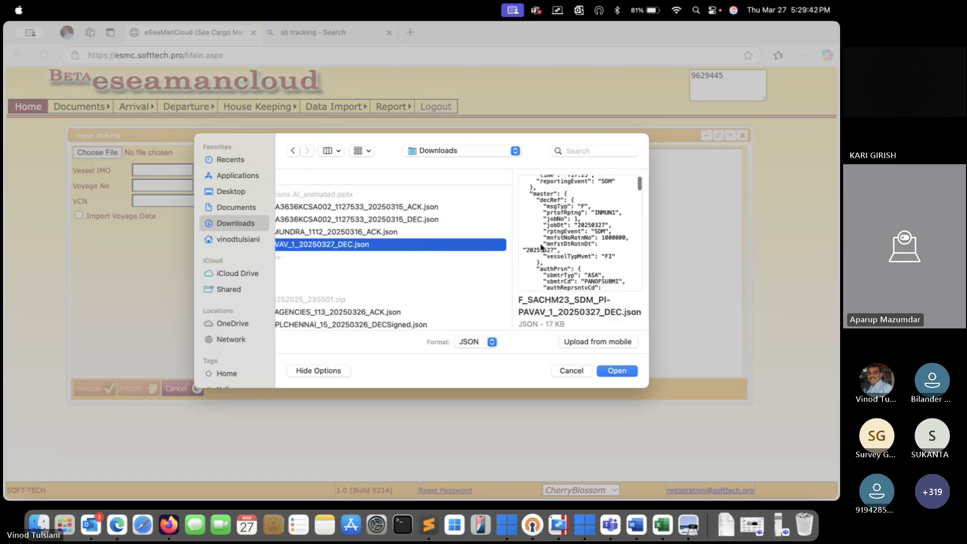
scroll(541, 247, down, 10)
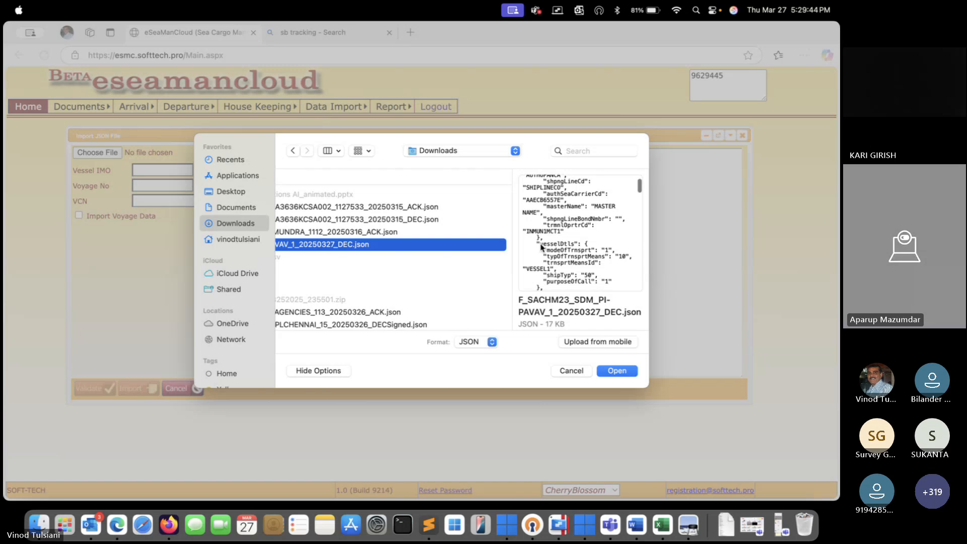
scroll(541, 247, up, 15)
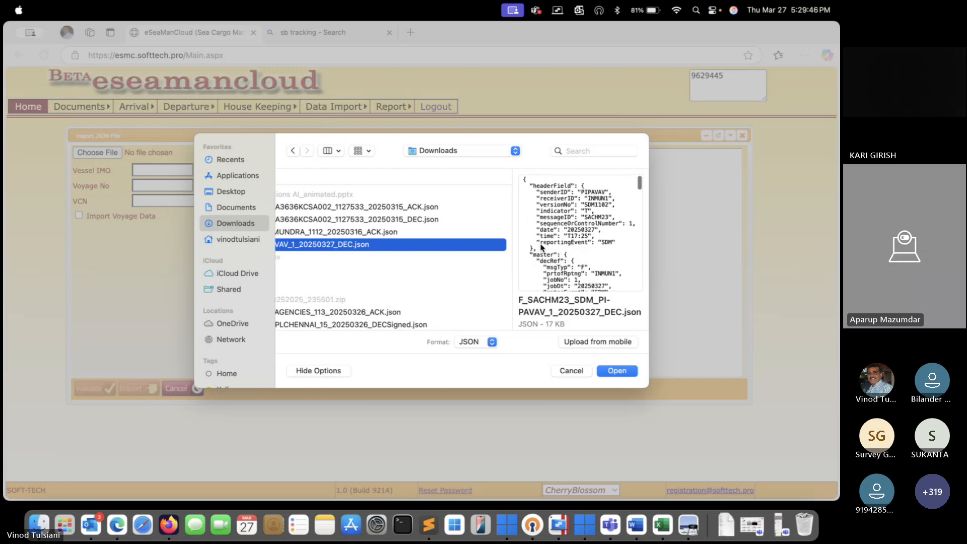
double_click(366, 244)
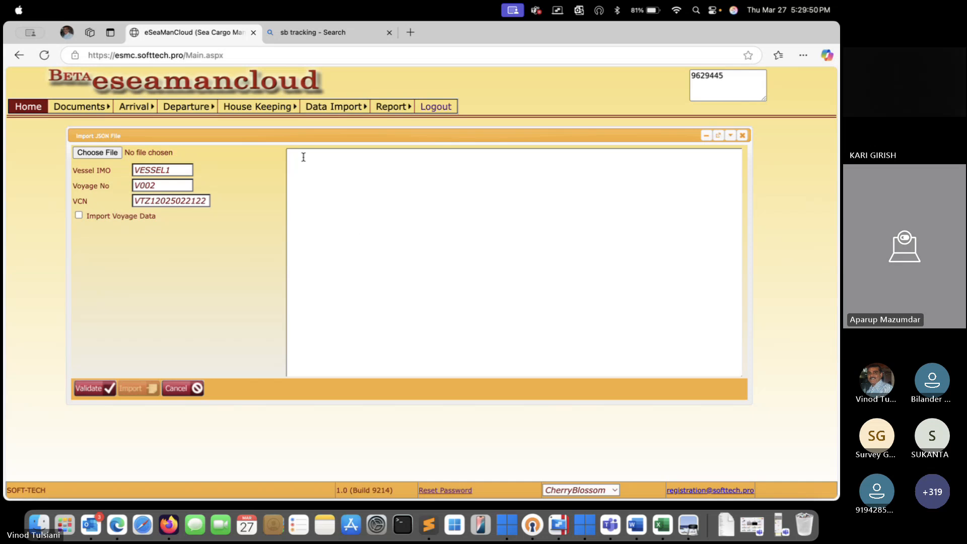
- Validate the loaded VESSEL1/V002 JSON data and acknowledge the validation success
drag(304, 137, 357, 144)
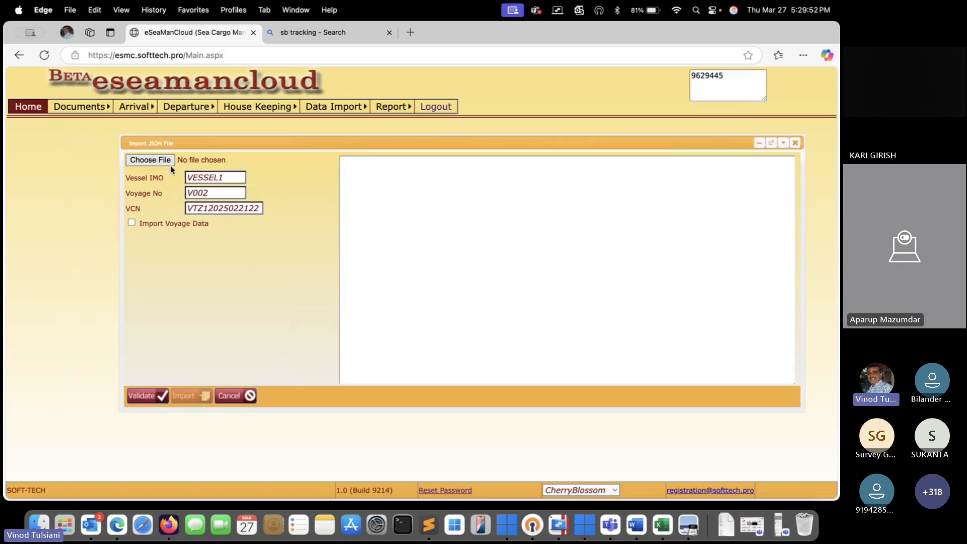
drag(248, 146, 272, 150)
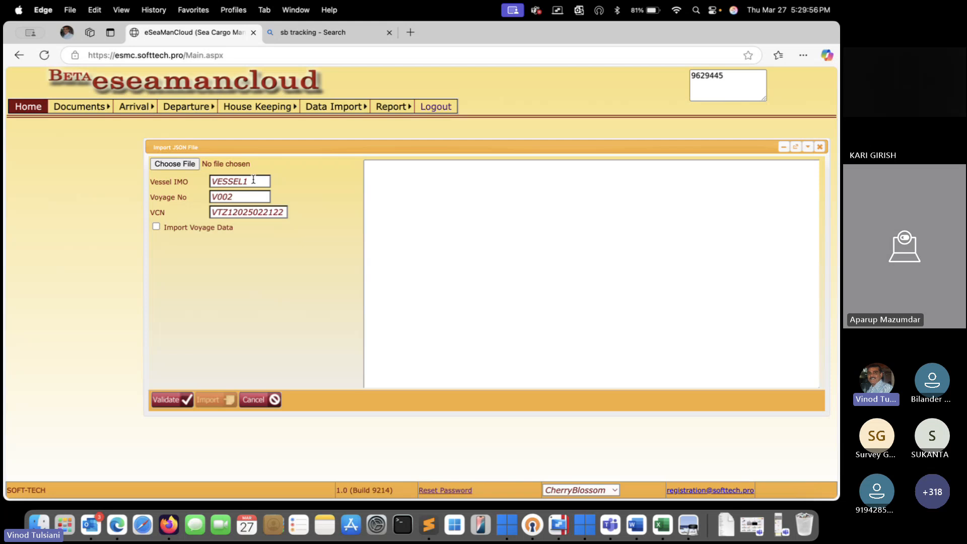
drag(305, 146, 312, 145)
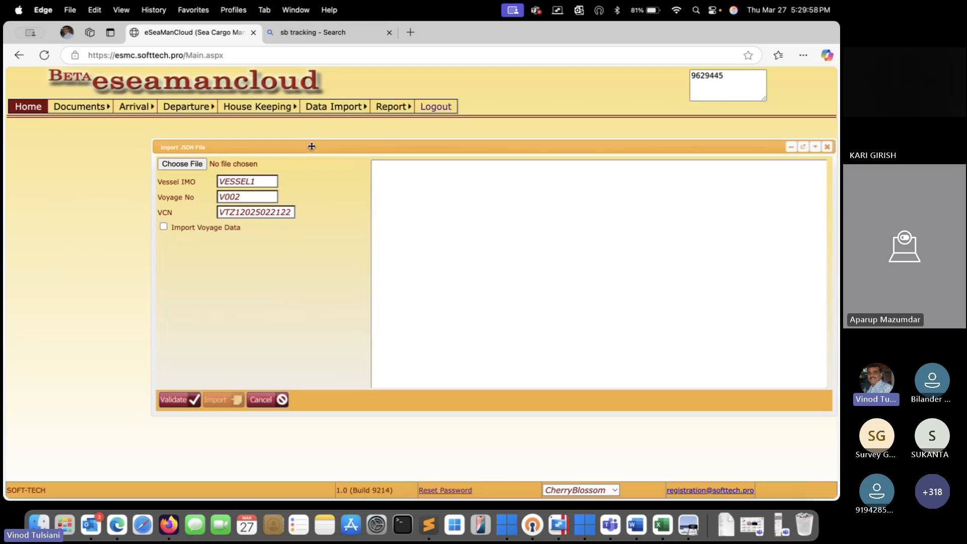
click(171, 400)
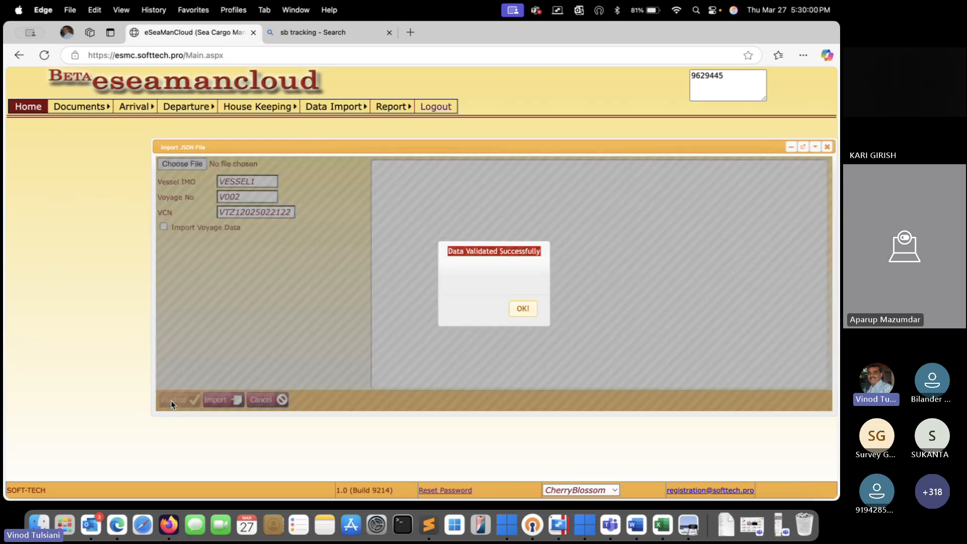
click(523, 310)
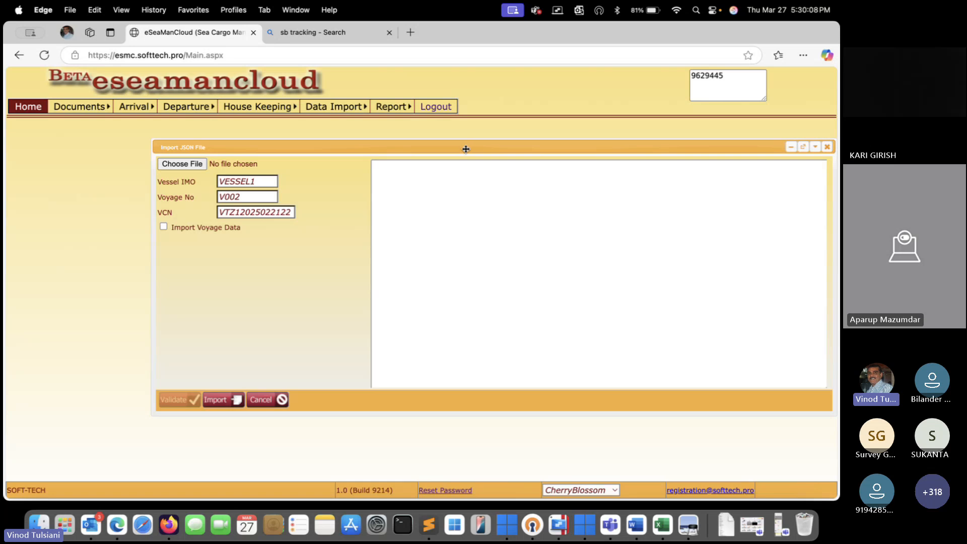
- Import the data, uploading 3 lines and 0 person records, then close the import panel
drag(465, 149, 462, 149)
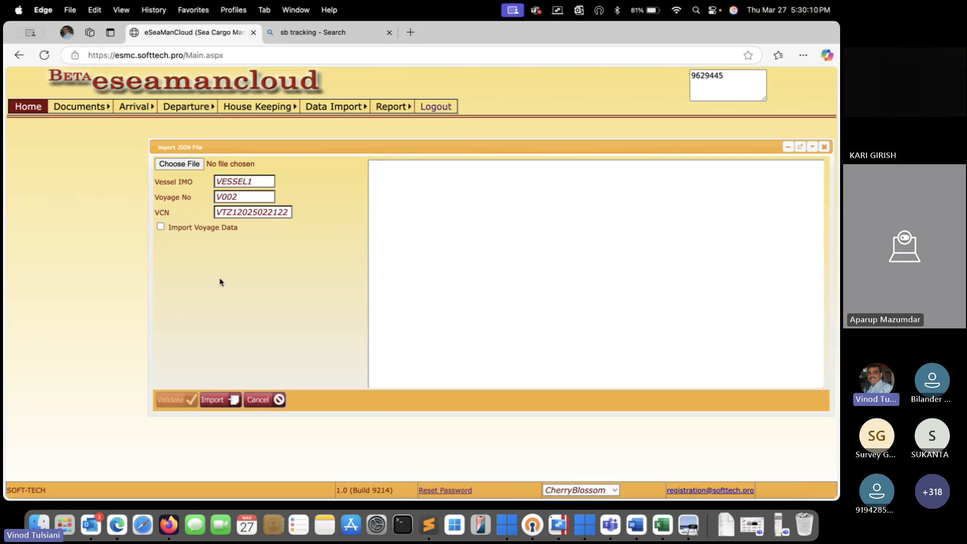
click(217, 402)
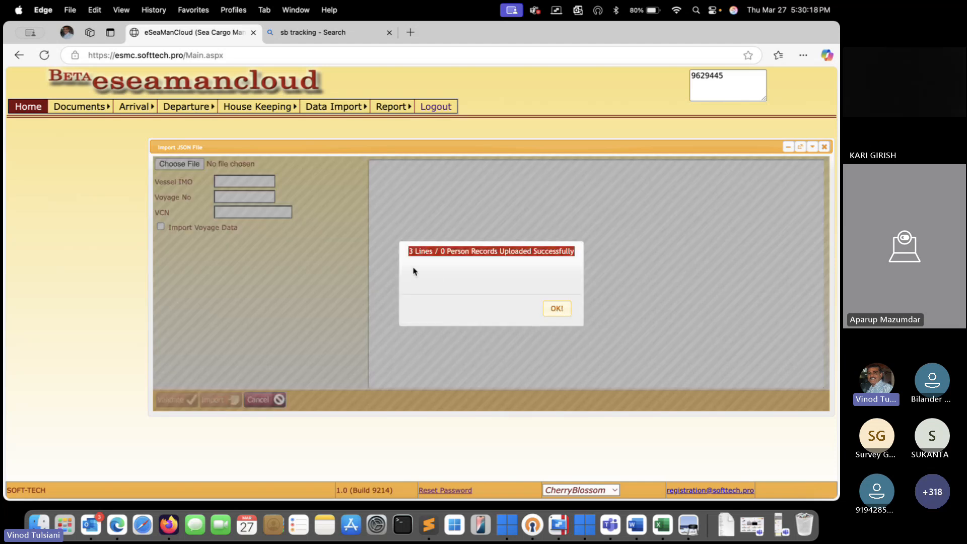
drag(410, 251, 591, 265)
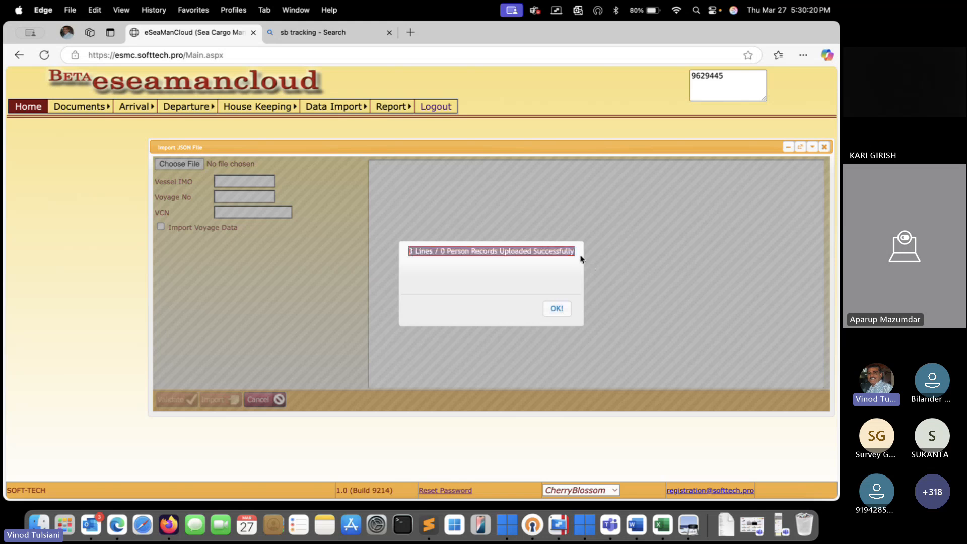
click(557, 309)
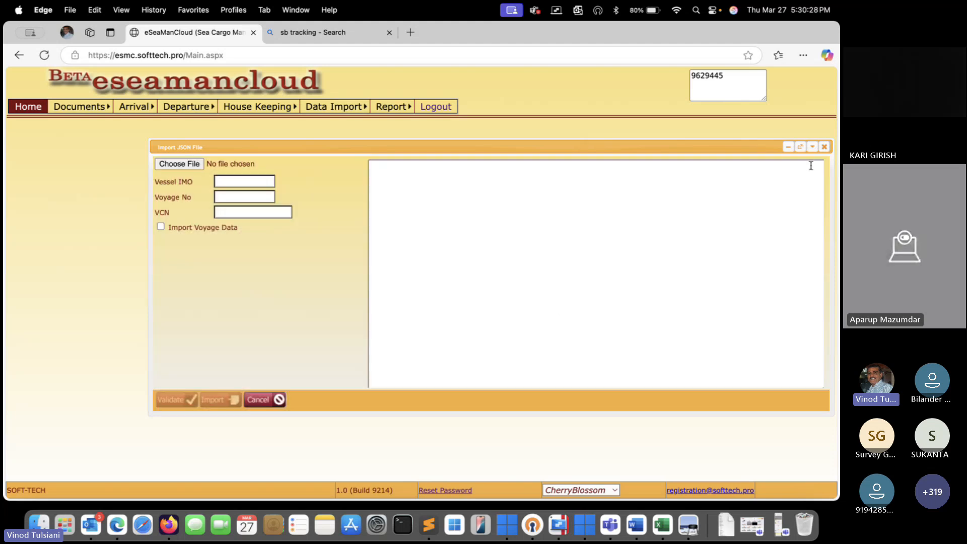
click(823, 146)
mouse_move(391, 106)
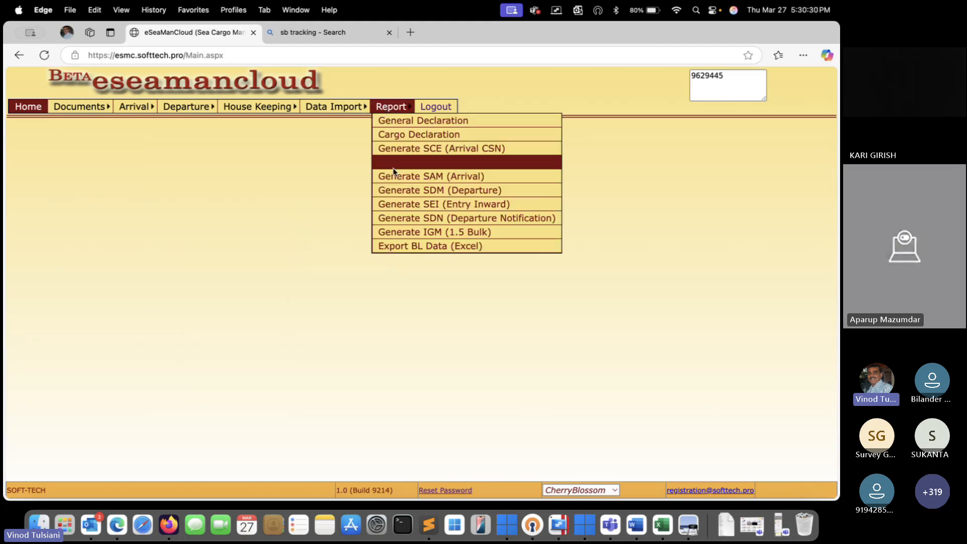
click(404, 248)
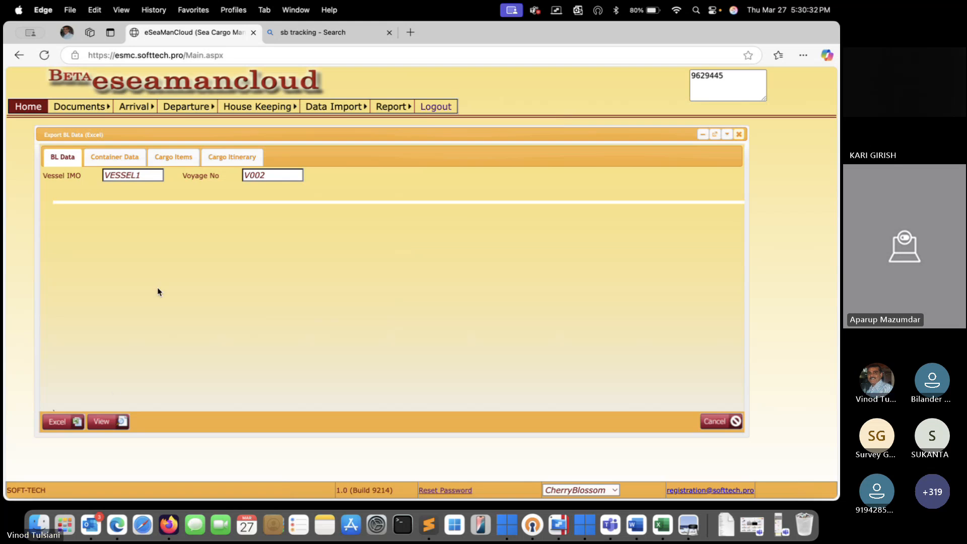
click(104, 423)
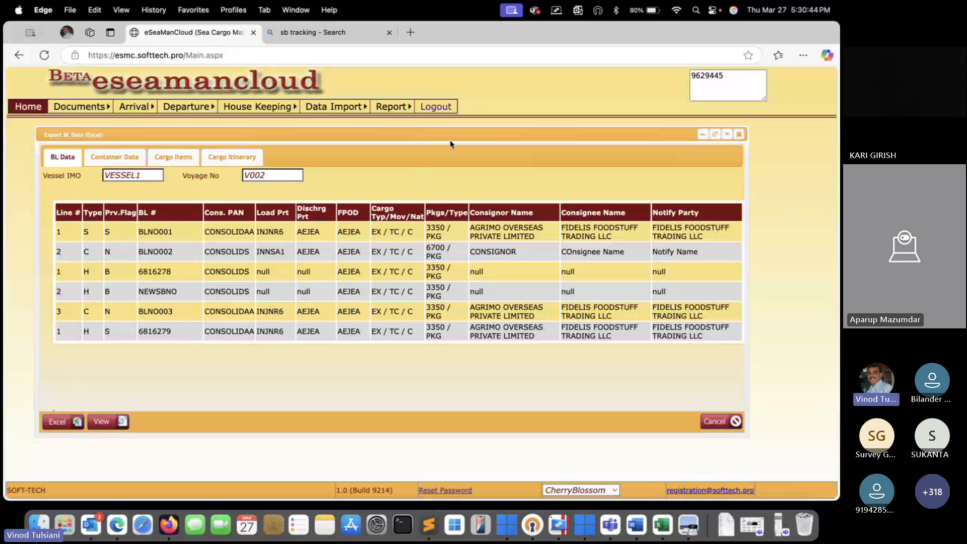
drag(451, 138, 452, 161)
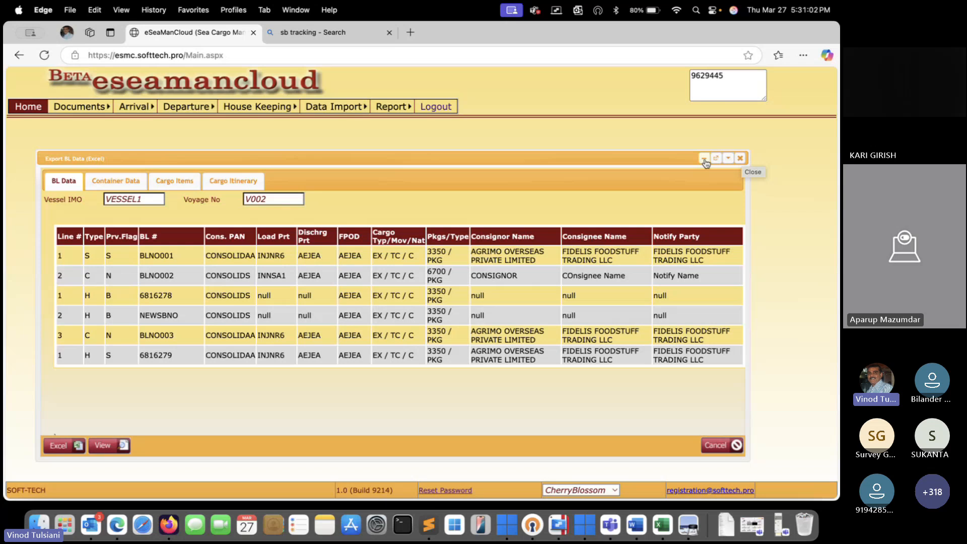
drag(675, 159, 653, 159)
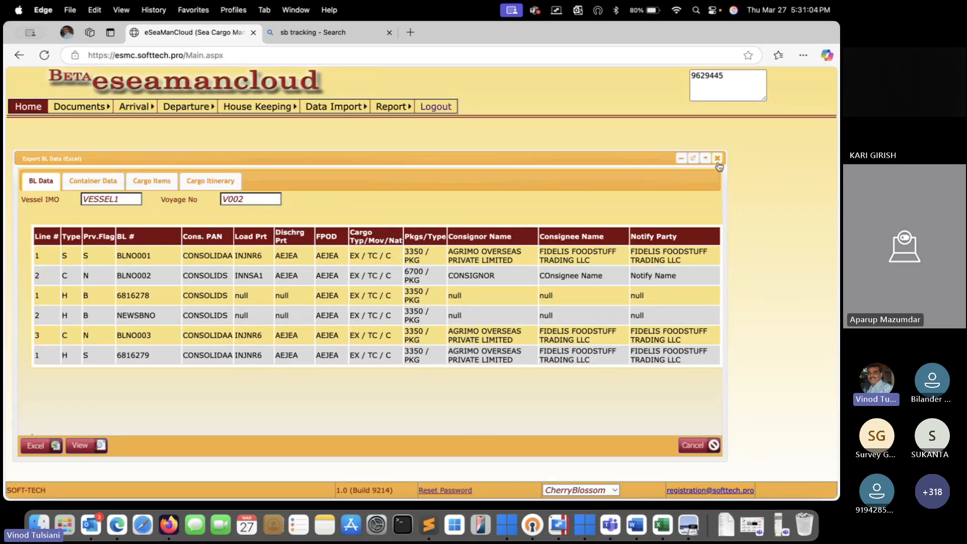
click(717, 159)
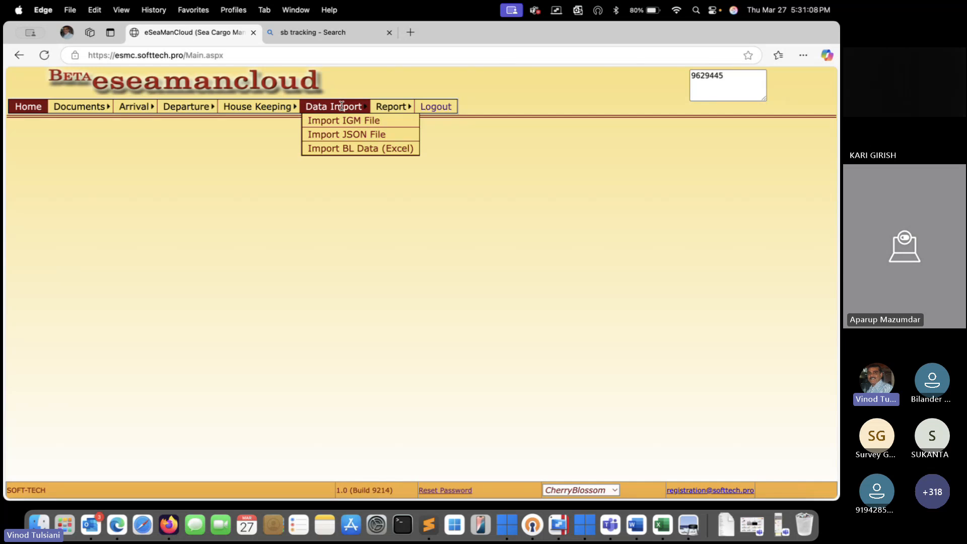
mouse_move(391, 106)
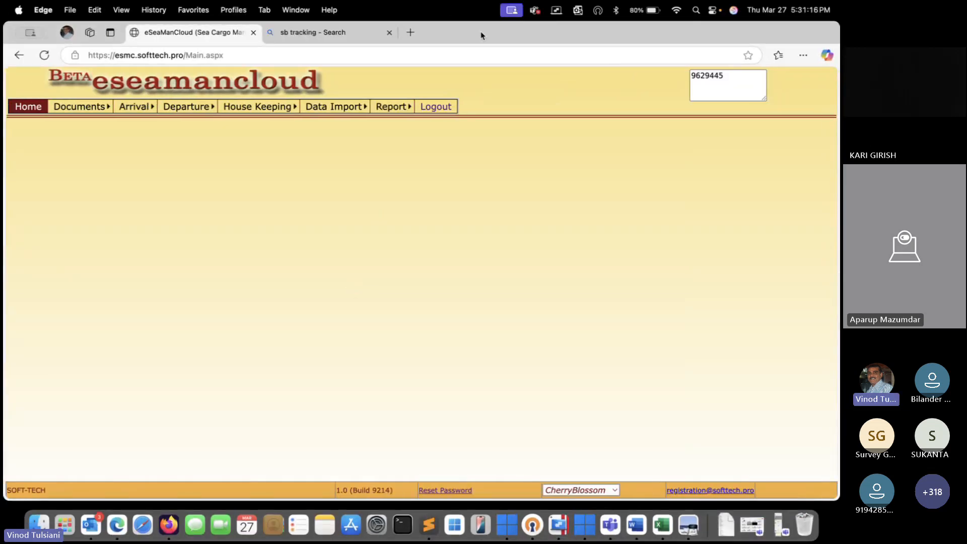
key(ctrl+Right)
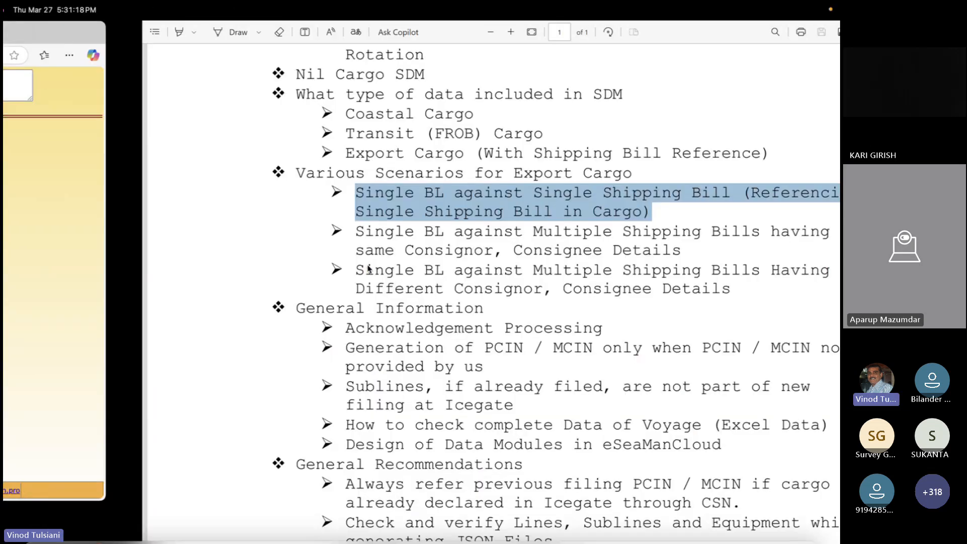
key(ctrl+Left)
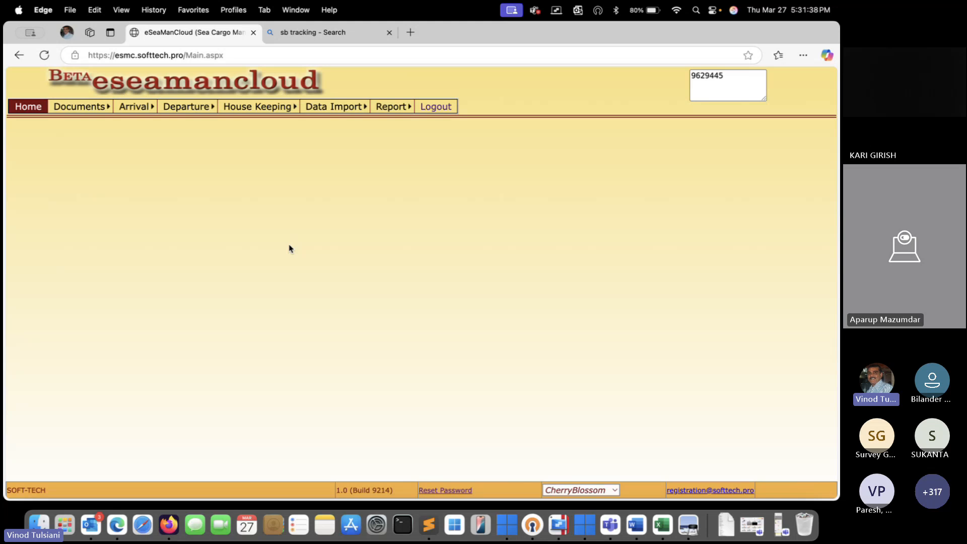
- Show the House Keeping menu options, including Update Acknowledgement
mouse_move(324, 106)
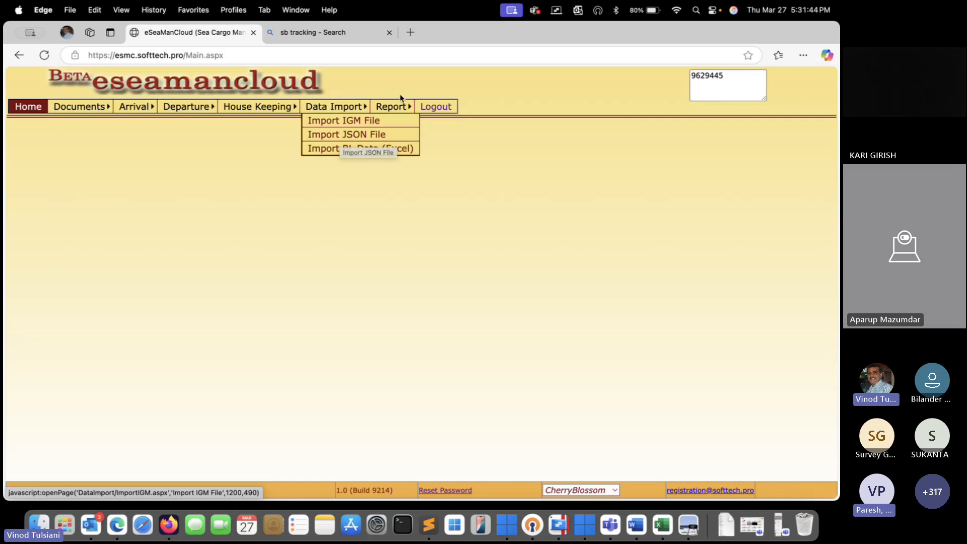
mouse_move(398, 104)
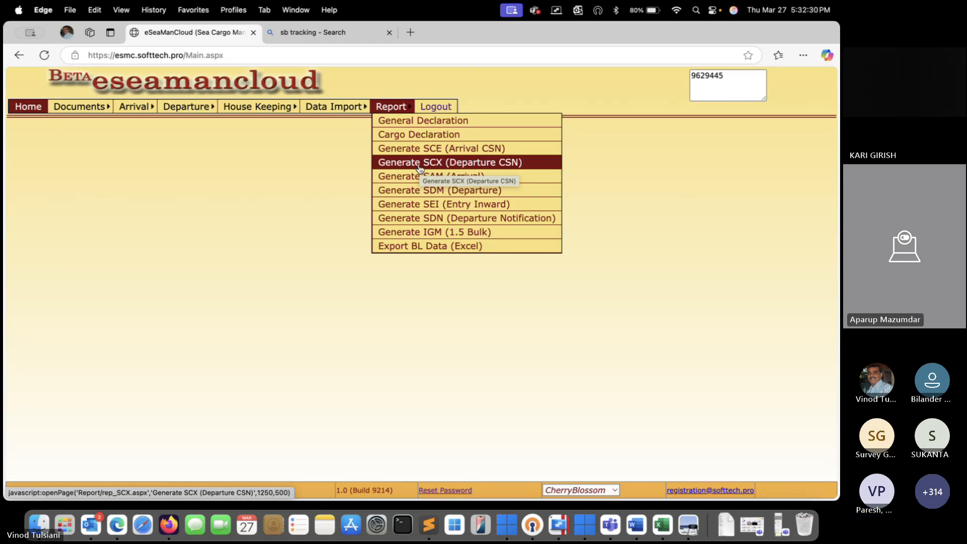
mouse_move(281, 102)
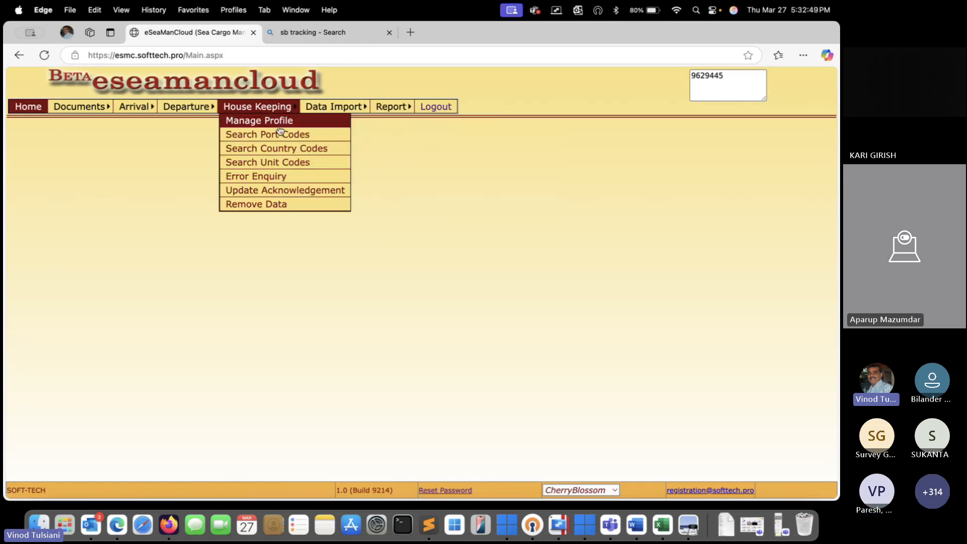
click(278, 192)
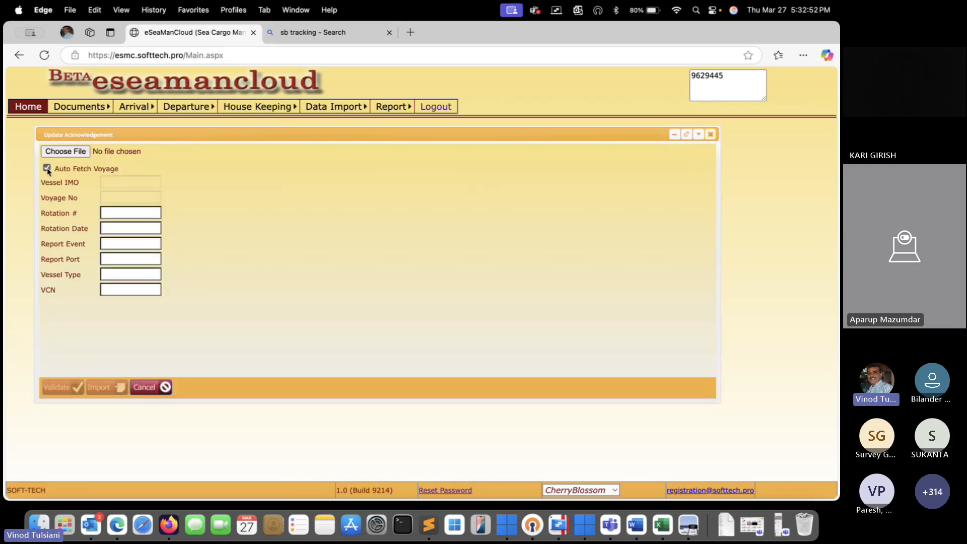
click(47, 168)
drag(173, 134, 242, 148)
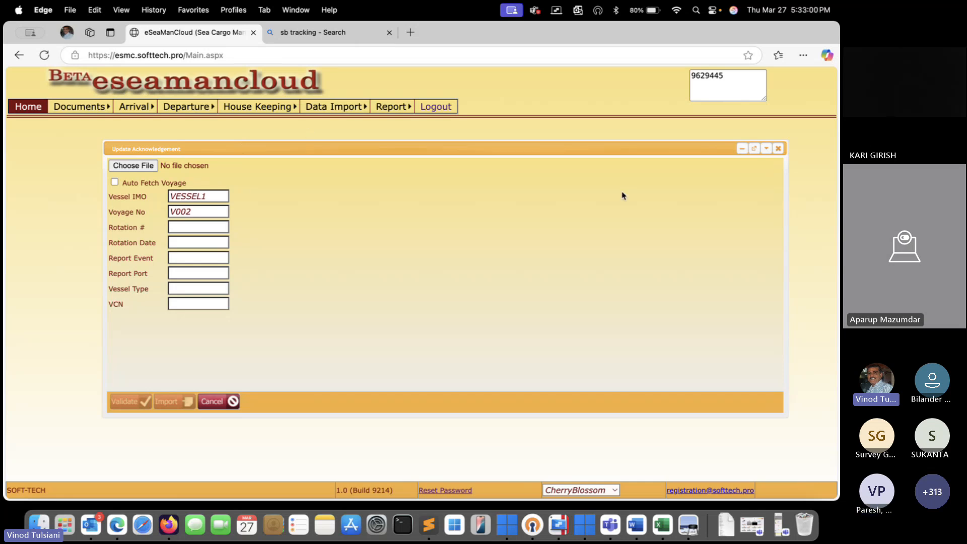
click(778, 148)
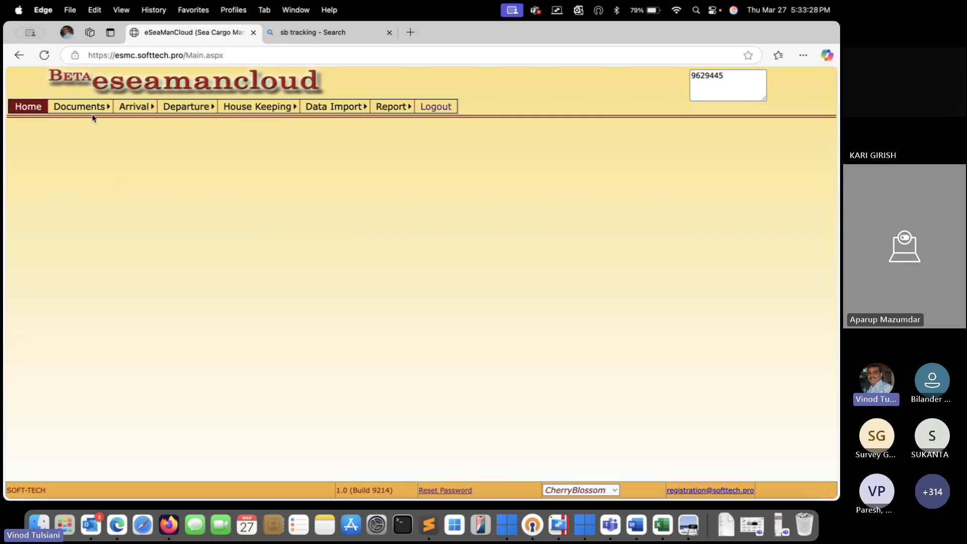
mouse_move(94, 110)
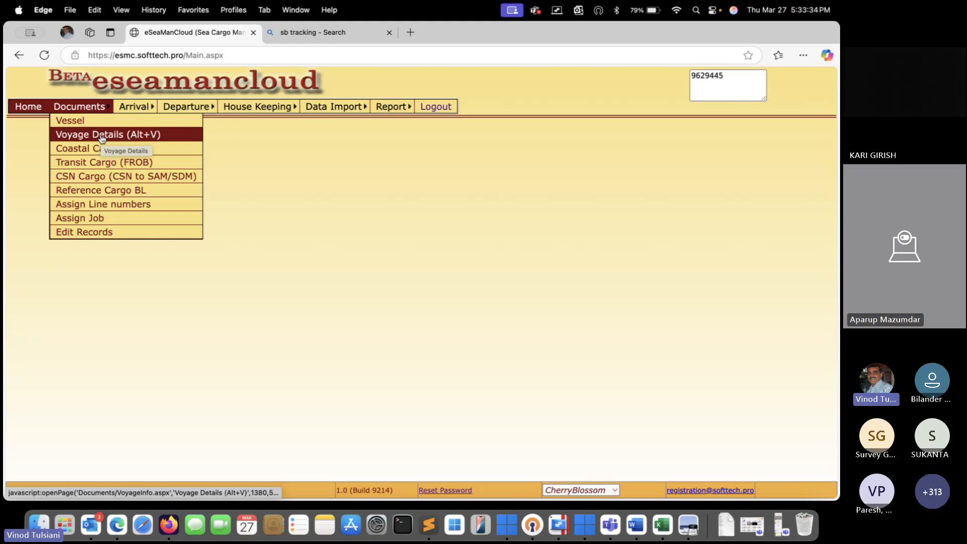
click(102, 139)
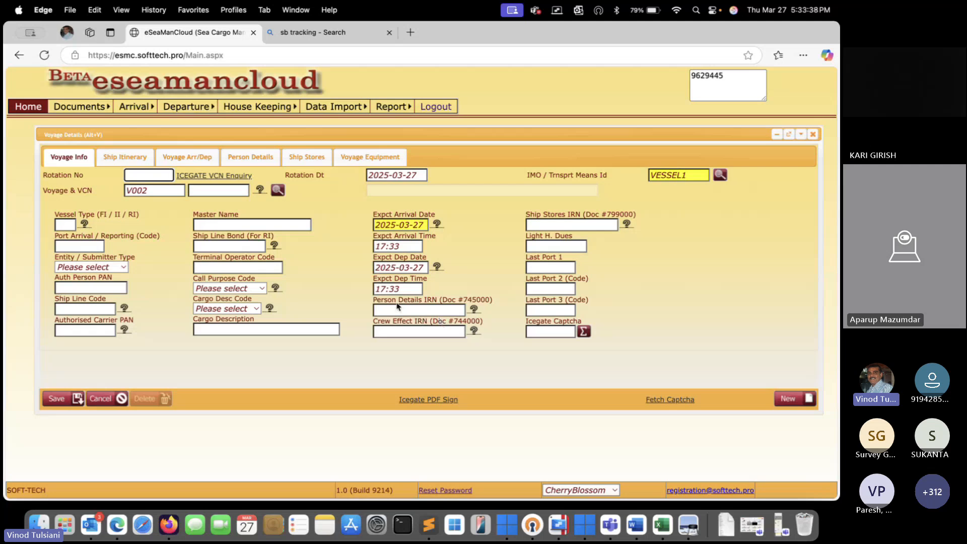
click(397, 307)
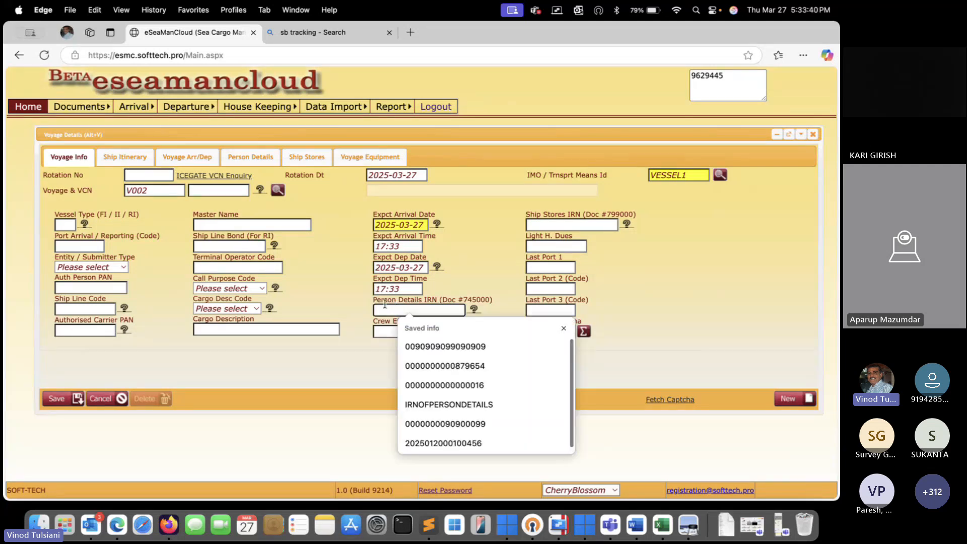
click(355, 302)
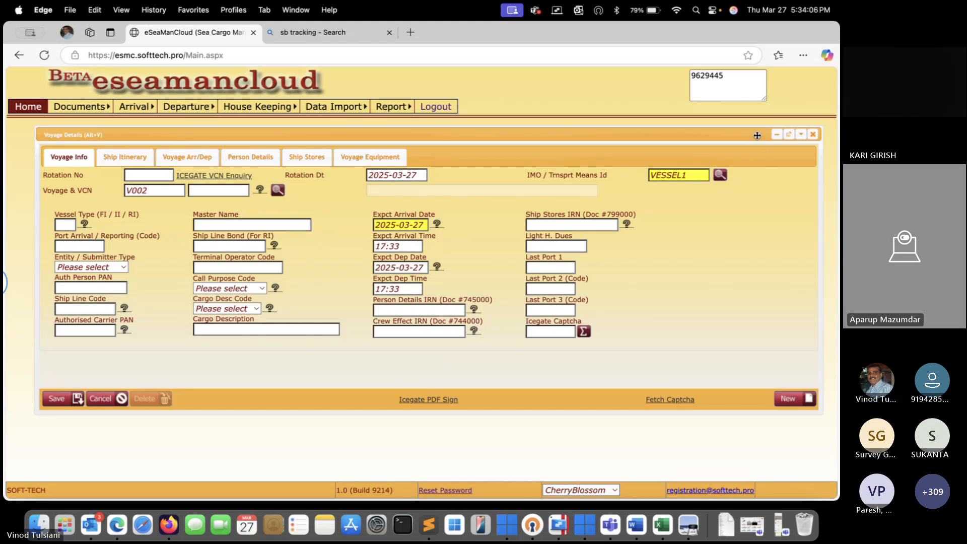
drag(762, 133, 752, 134)
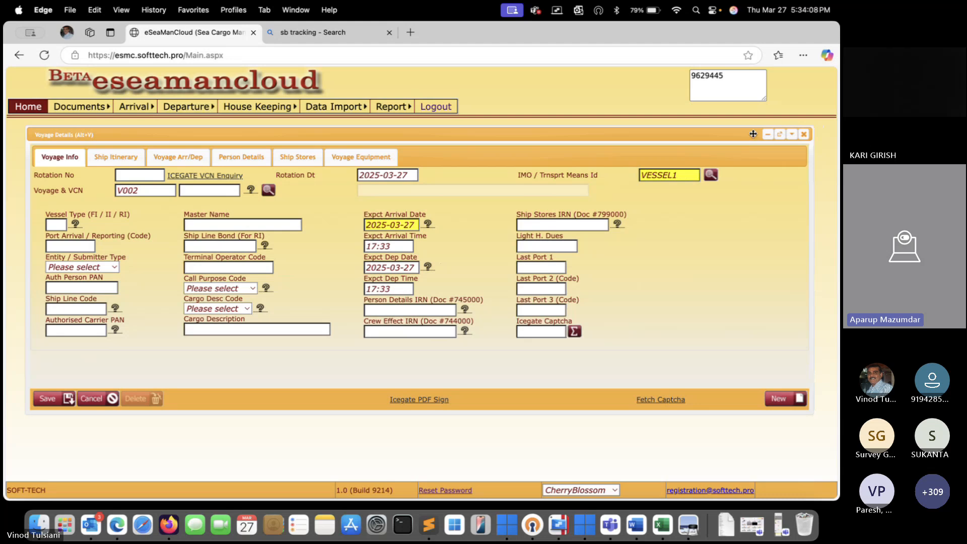
click(803, 134)
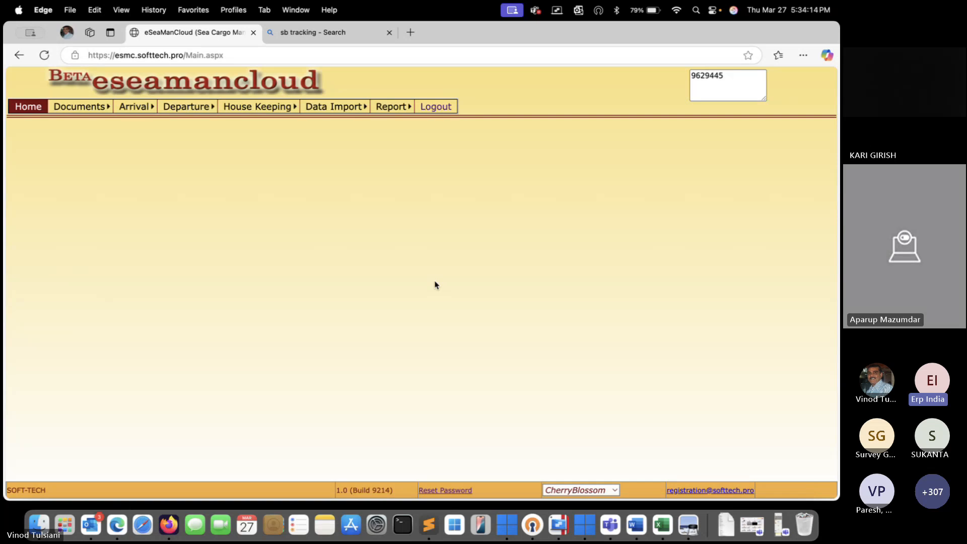
- Write a new Sublime Text note 'Single BL ->' with blank lines, then return to Edge
click(429, 525)
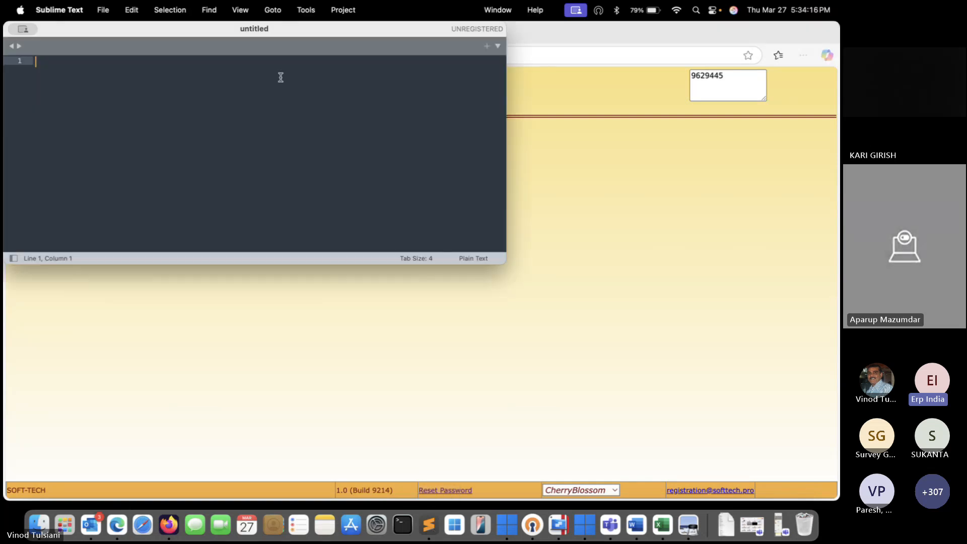
drag(177, 30, 572, 270)
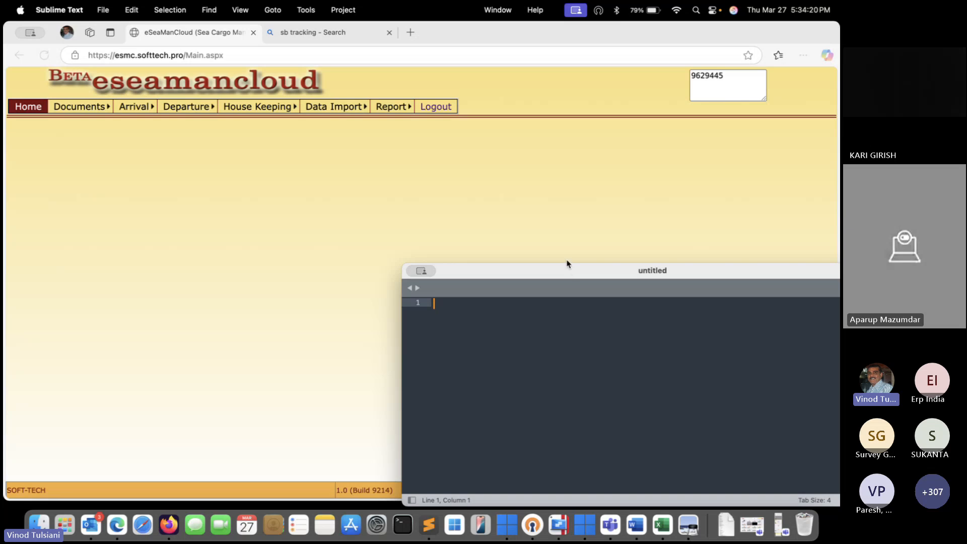
text(Sin)
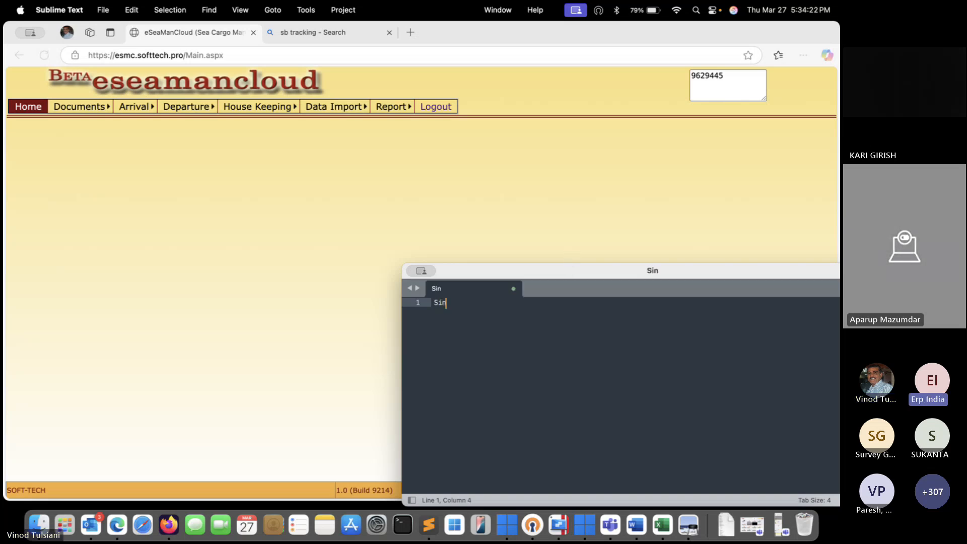
text(gle BL )
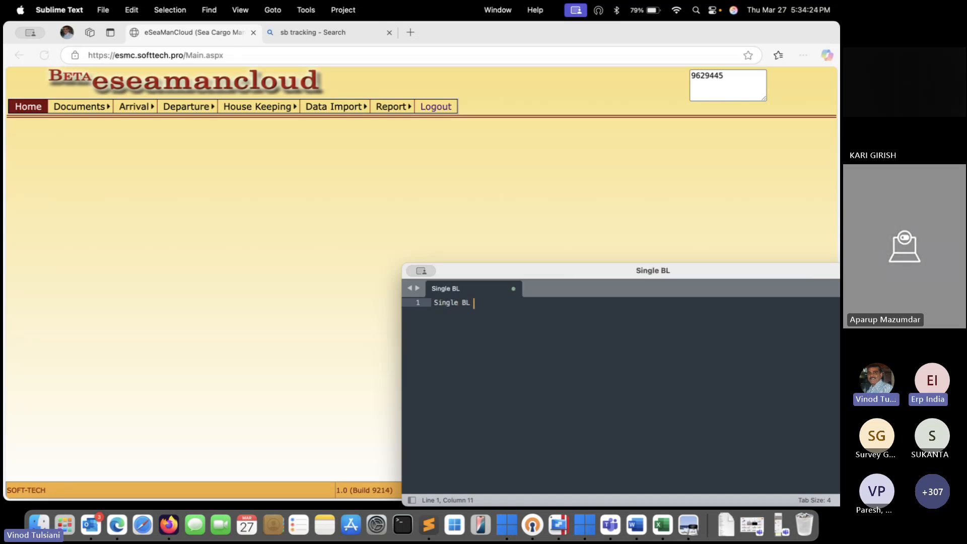
text(->)
key(Return)
key(Return)
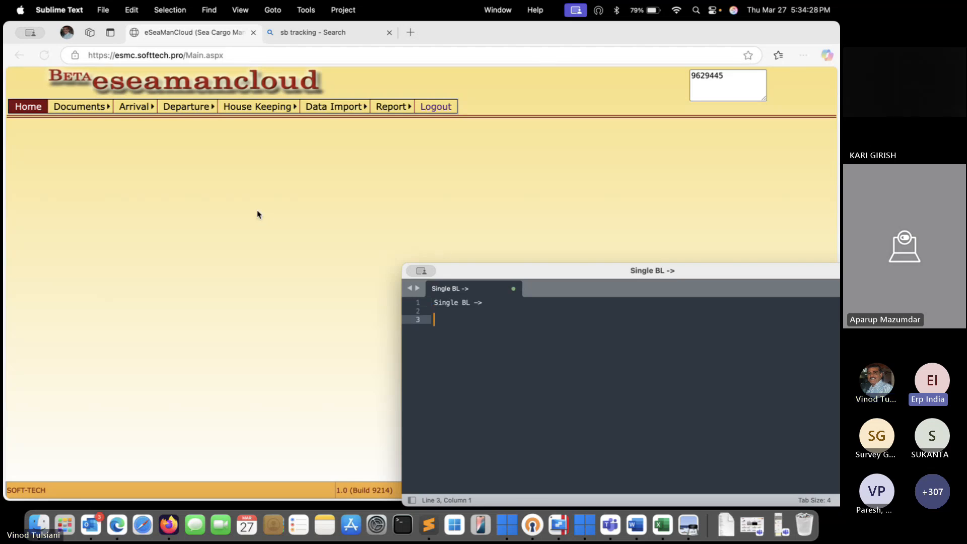
click(258, 215)
mouse_move(182, 106)
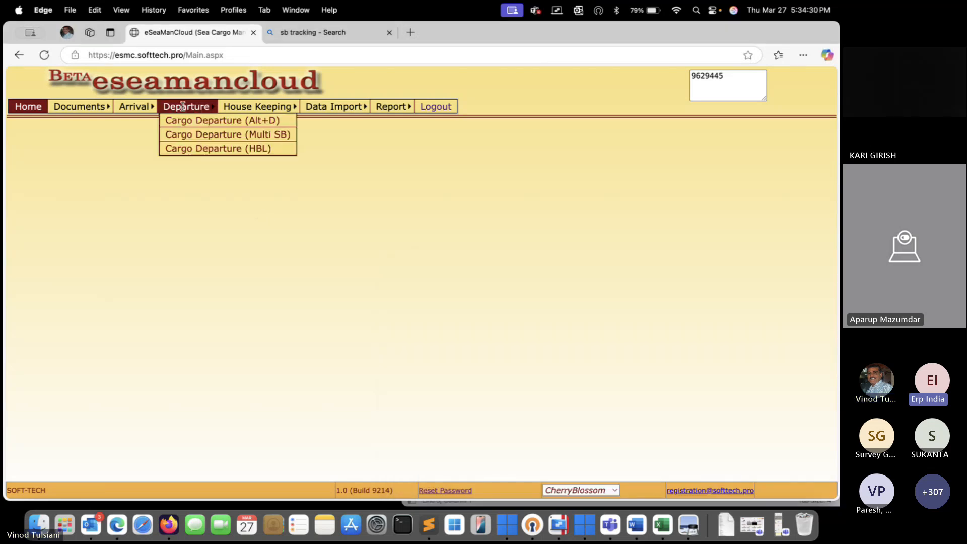
click(195, 149)
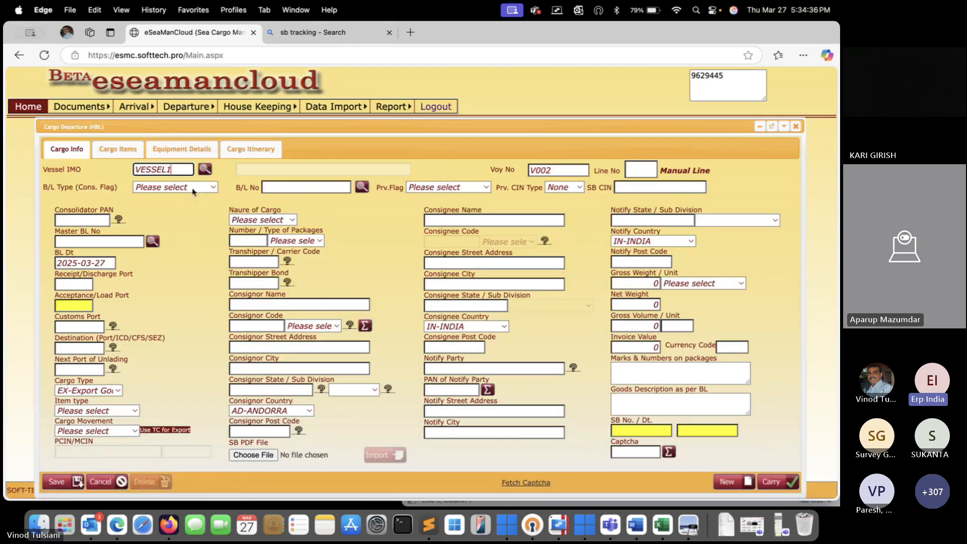
click(193, 190)
click(174, 198)
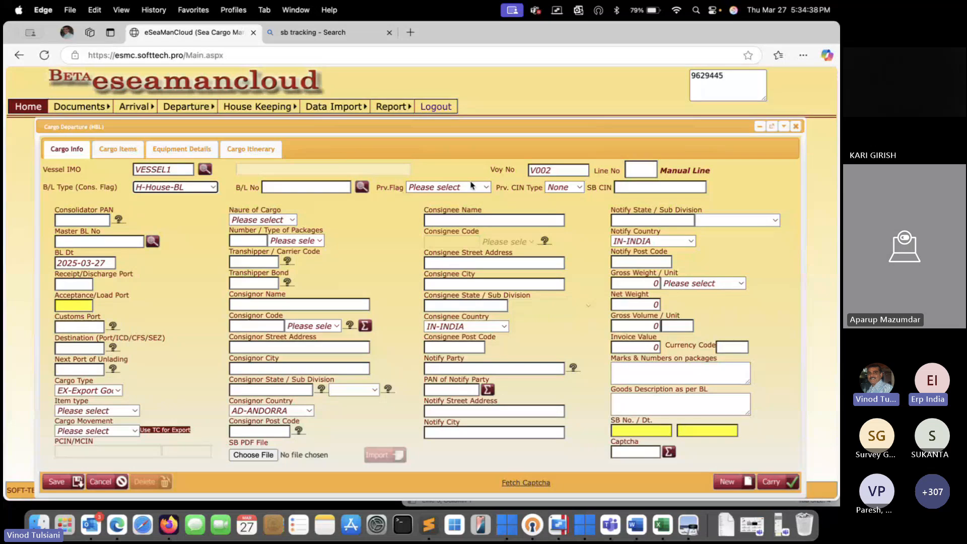
click(472, 186)
click(472, 211)
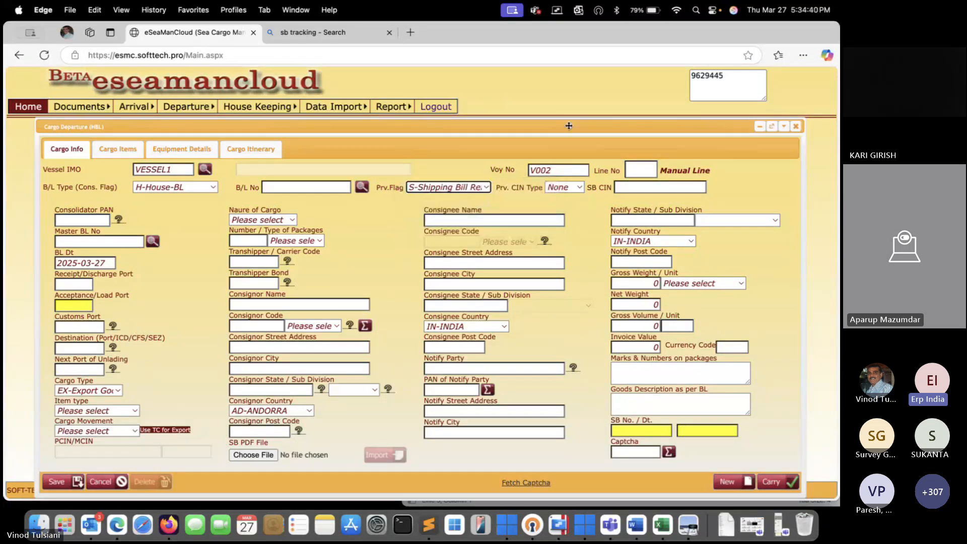
drag(568, 125, 564, 125)
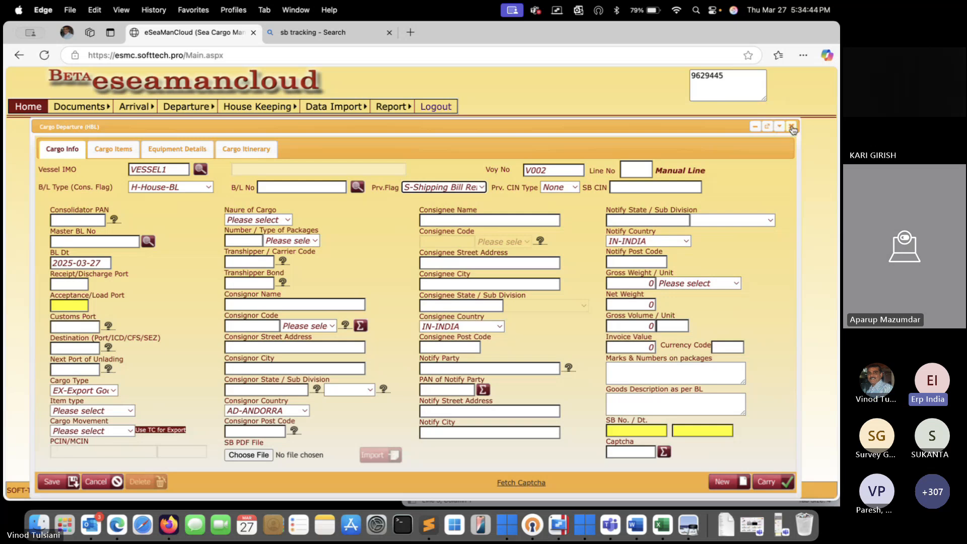
click(77, 241)
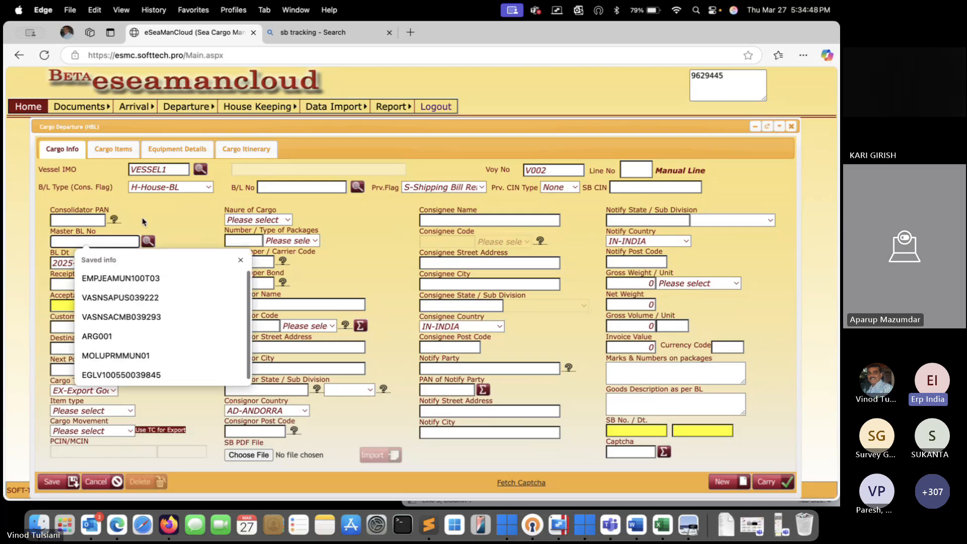
click(172, 225)
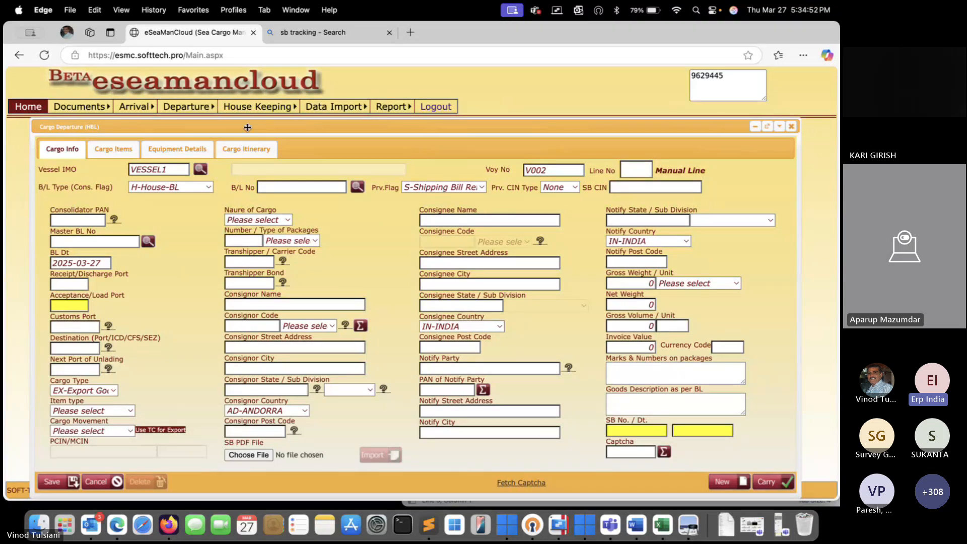
click(185, 117)
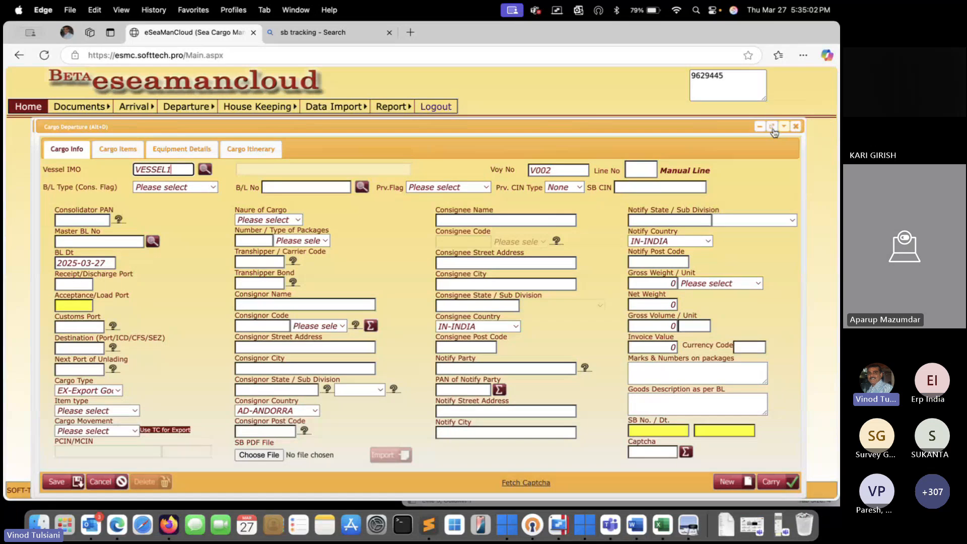
drag(593, 126, 603, 83)
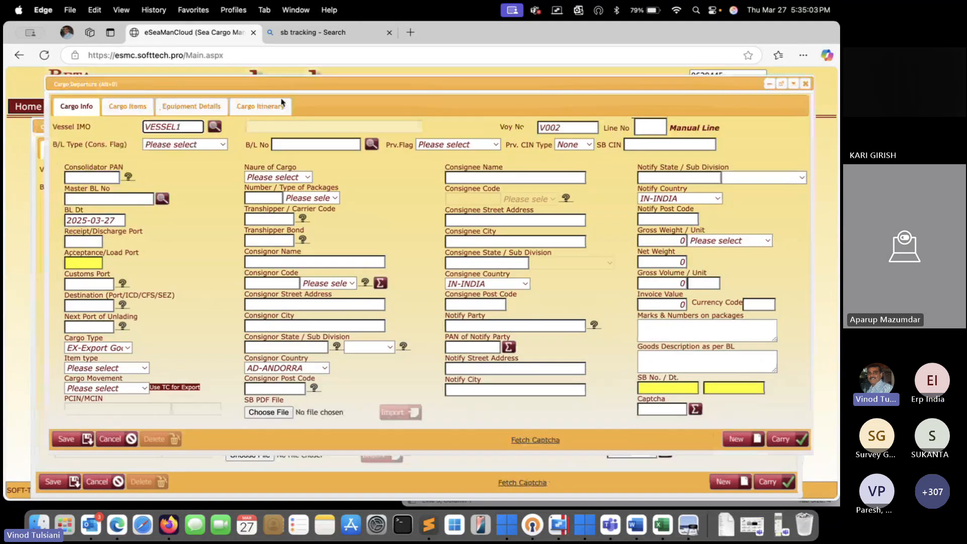
click(175, 146)
click(200, 158)
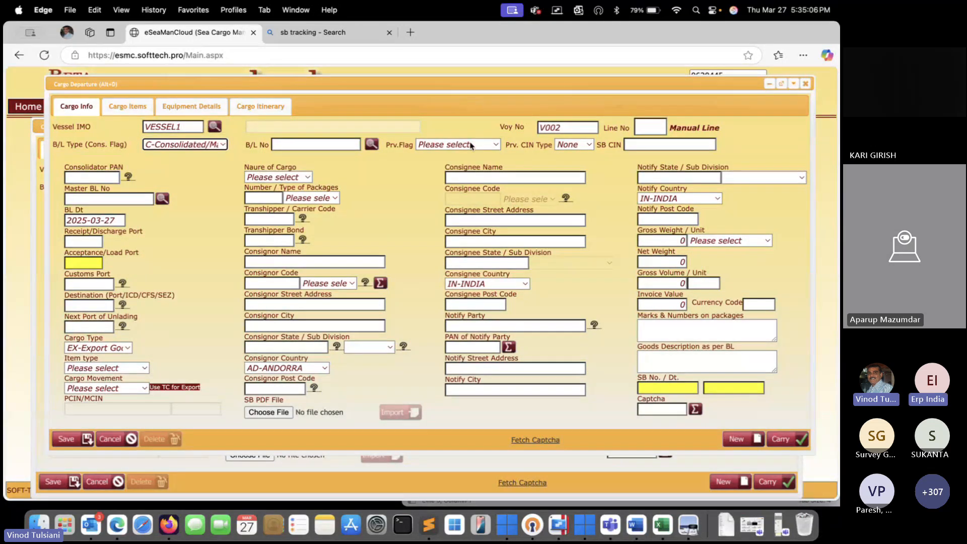
click(471, 145)
click(471, 157)
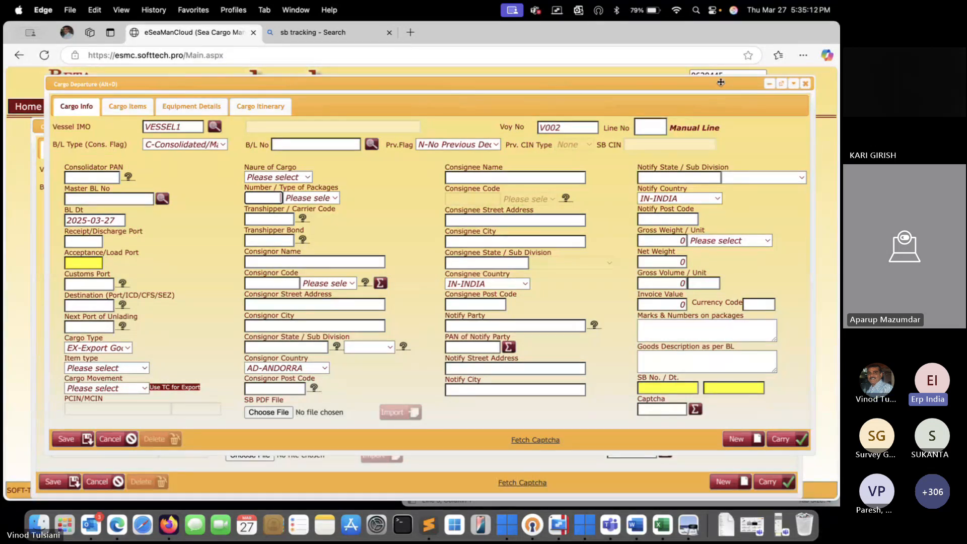
mouse_move(720, 82)
mouse_down()
mouse_move(694, 85)
mouse_move(716, 88)
mouse_up()
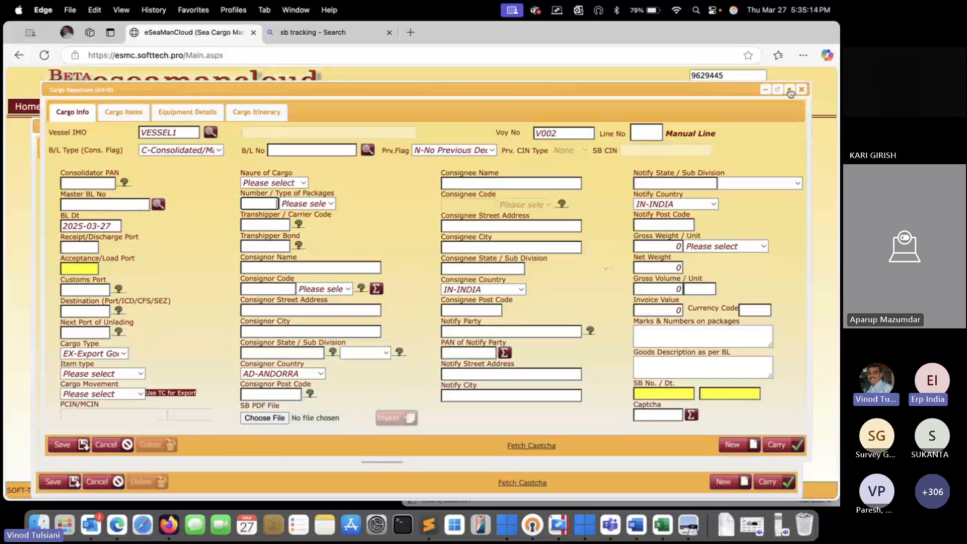
click(802, 91)
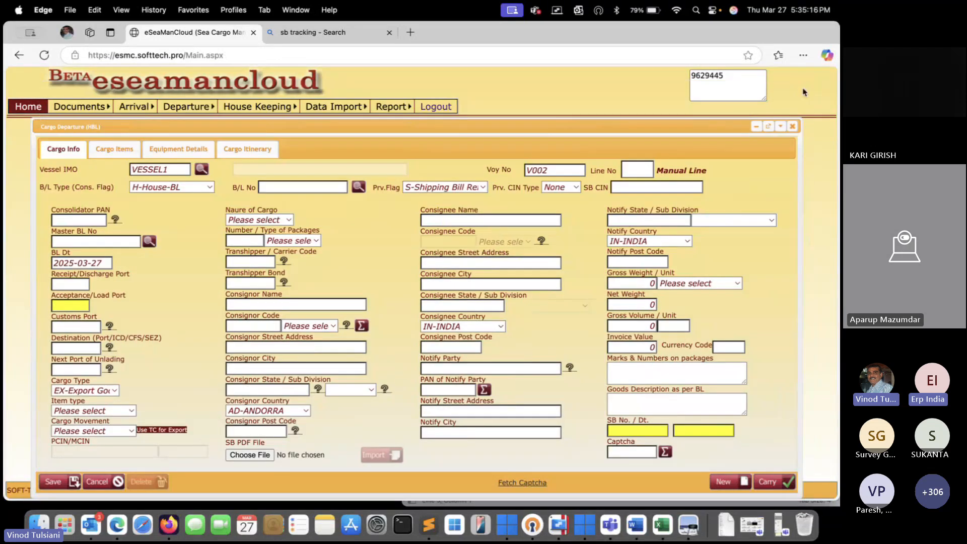
drag(671, 127, 655, 126)
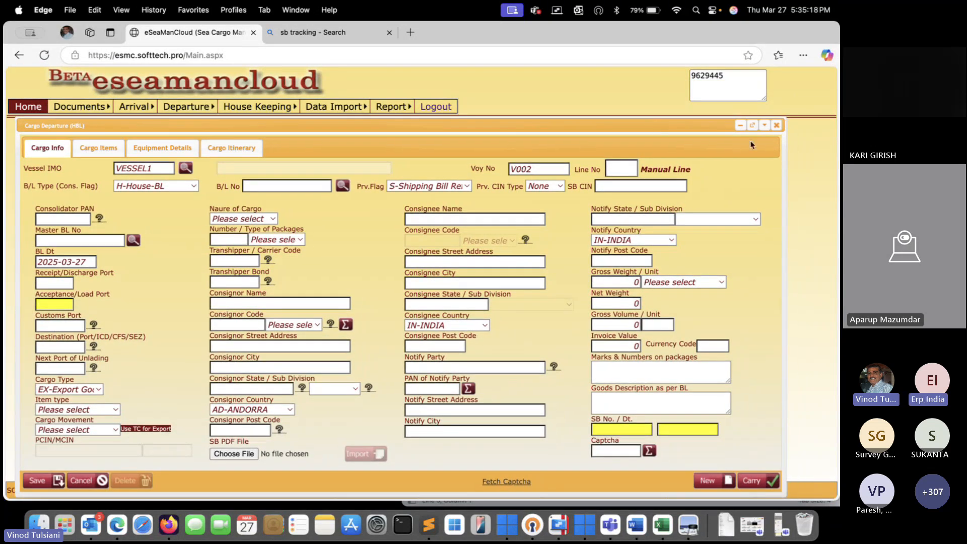
click(776, 125)
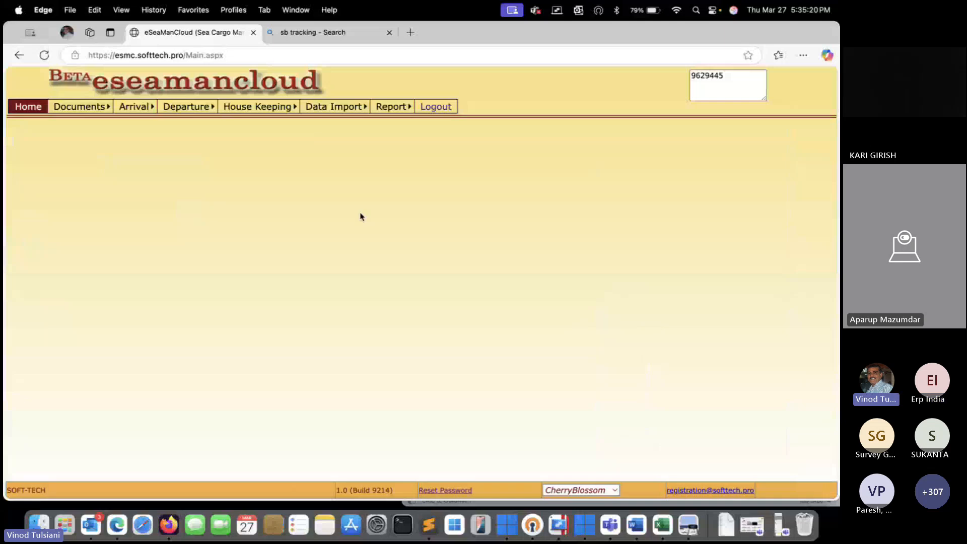
- Switch from the portal to the session agenda PDF listing export-cargo BL scenarios
mouse_move(202, 107)
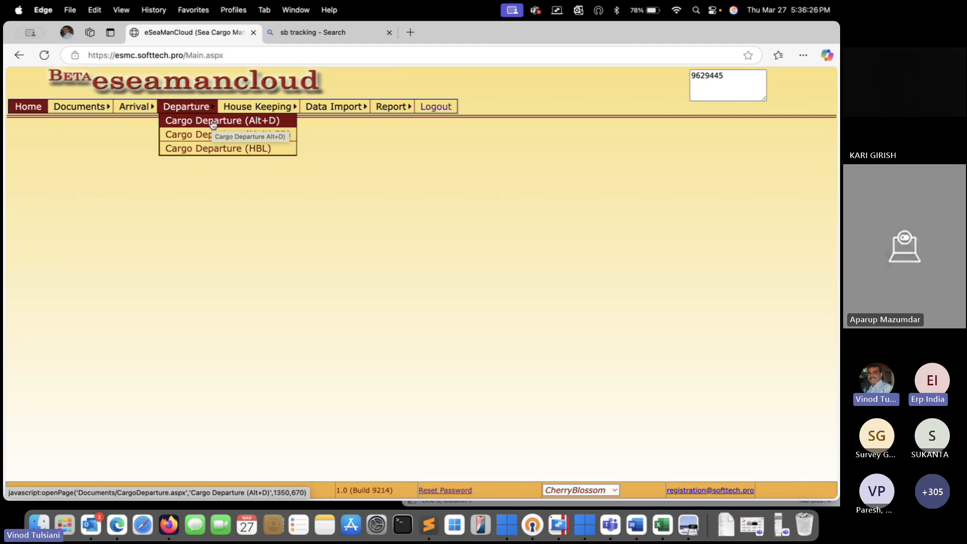
mouse_move(328, 109)
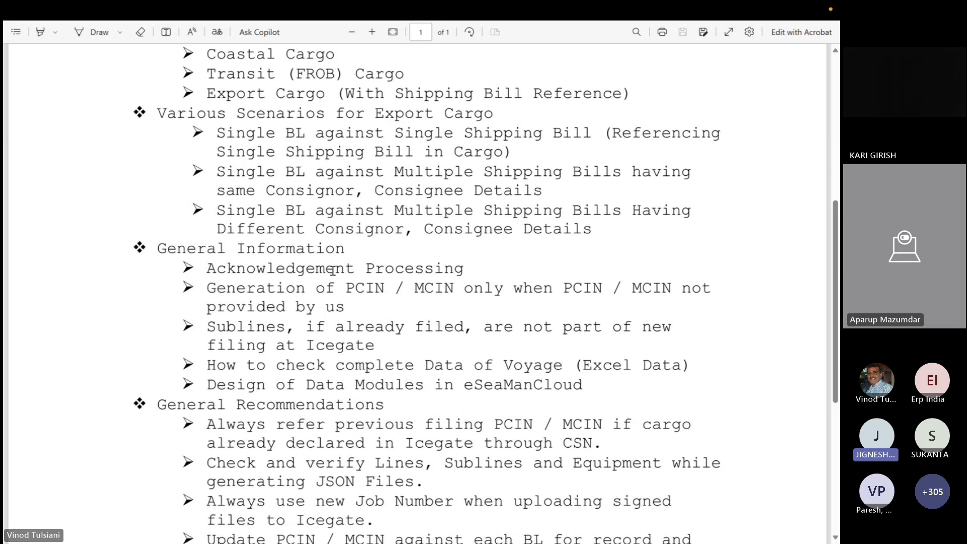
scroll(332, 270, down, 1)
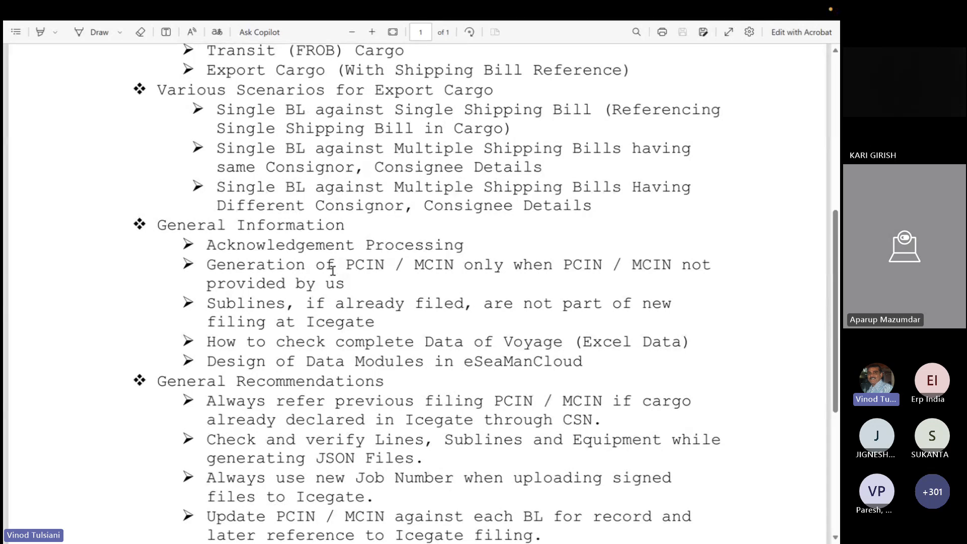
- Scroll through the agenda PDF, then switch to the eSeaManCloud home page
scroll(332, 270, down, 1)
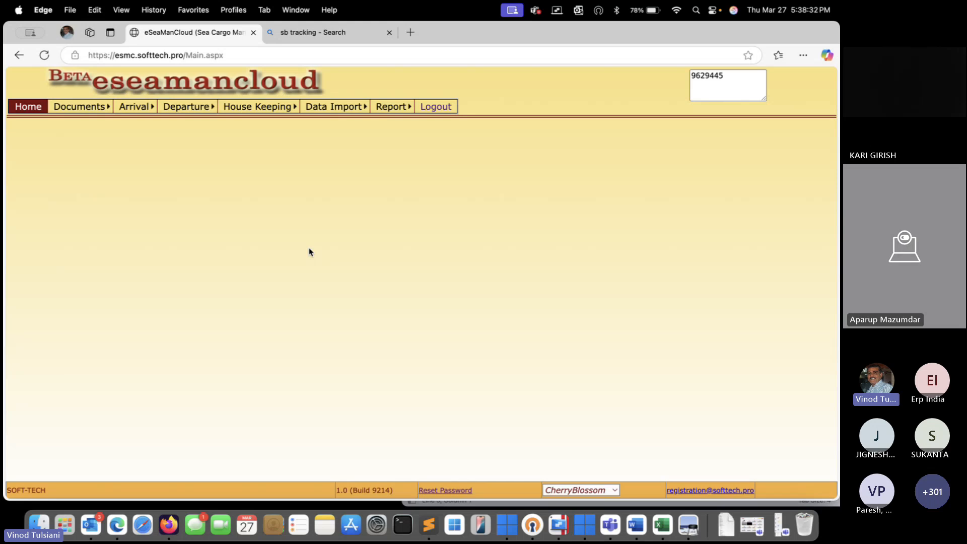
- Open the Update Acknowledgement form and preview the SCE acknowledgement JSON from Downloads in Sublime Text
mouse_move(257, 106)
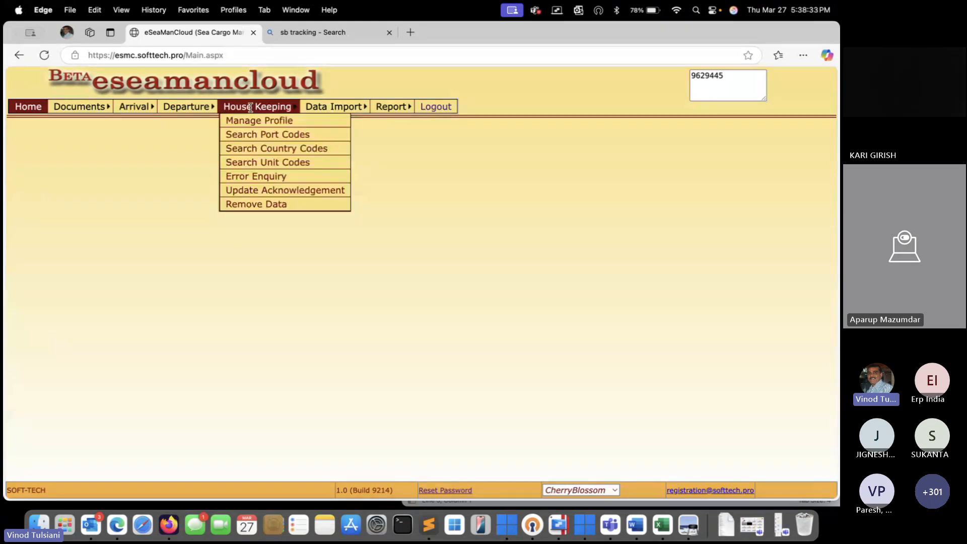
click(276, 194)
drag(259, 134, 343, 134)
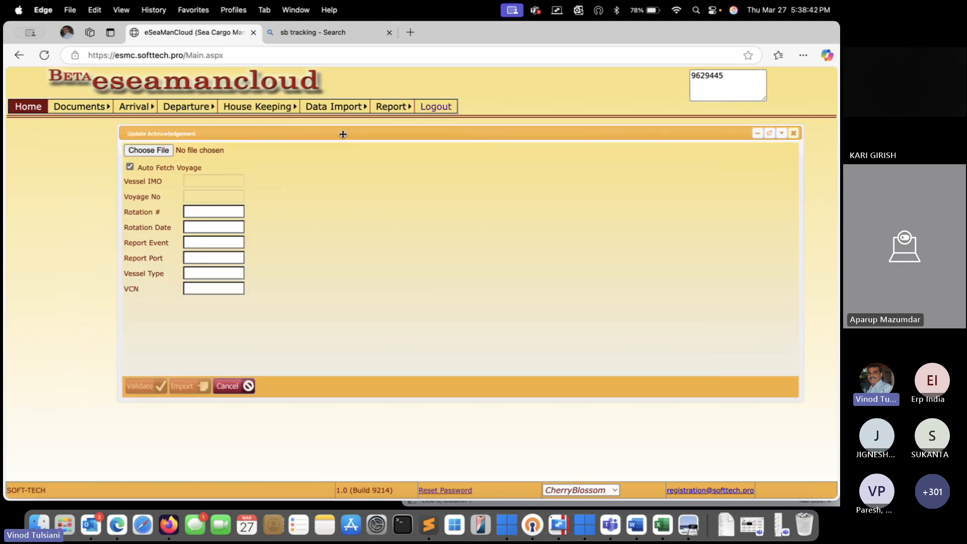
click(148, 150)
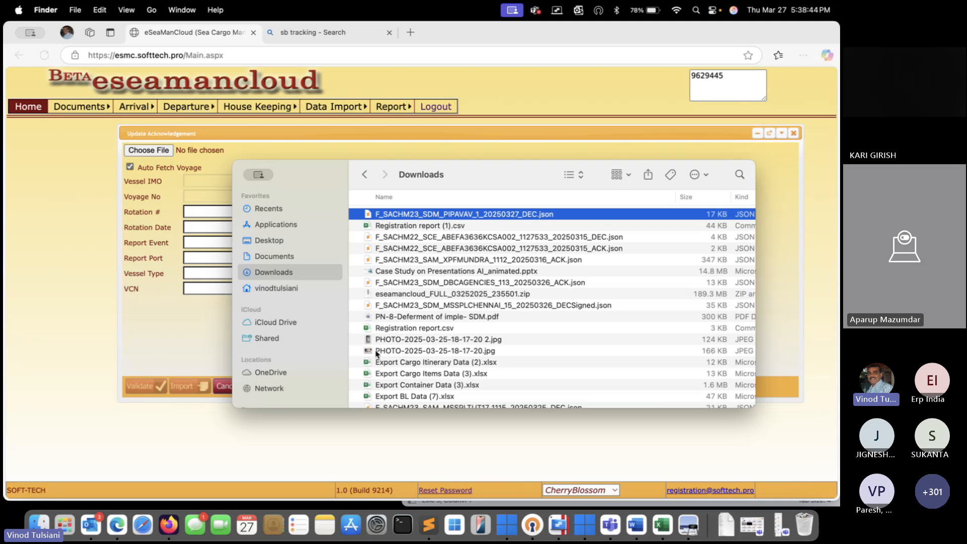
double_click(485, 248)
scroll(286, 175, down, 20)
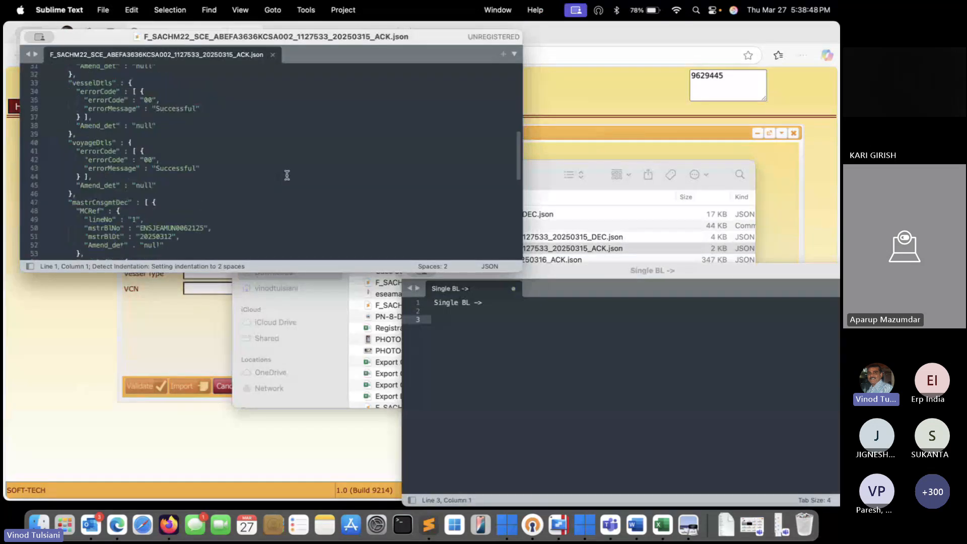
scroll(286, 175, up, 20)
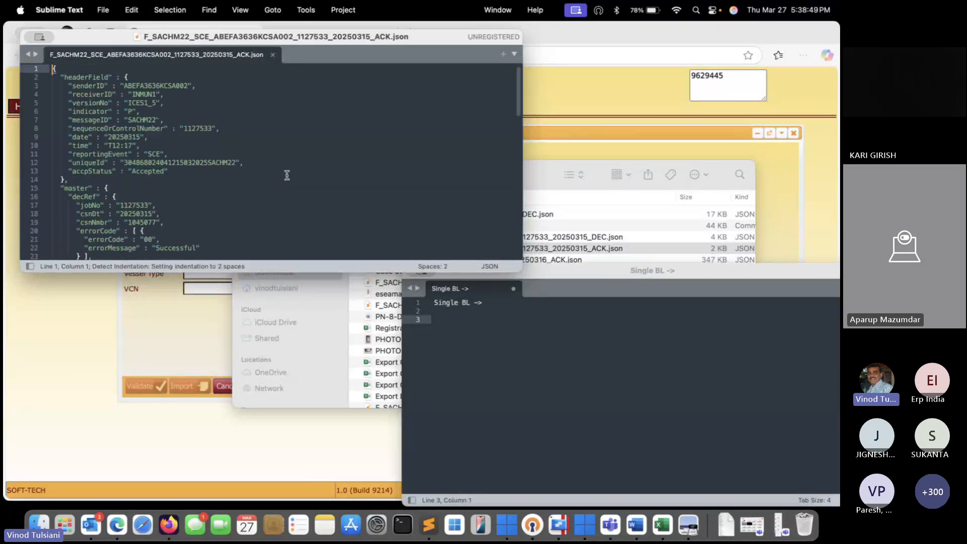
click(274, 55)
click(309, 175)
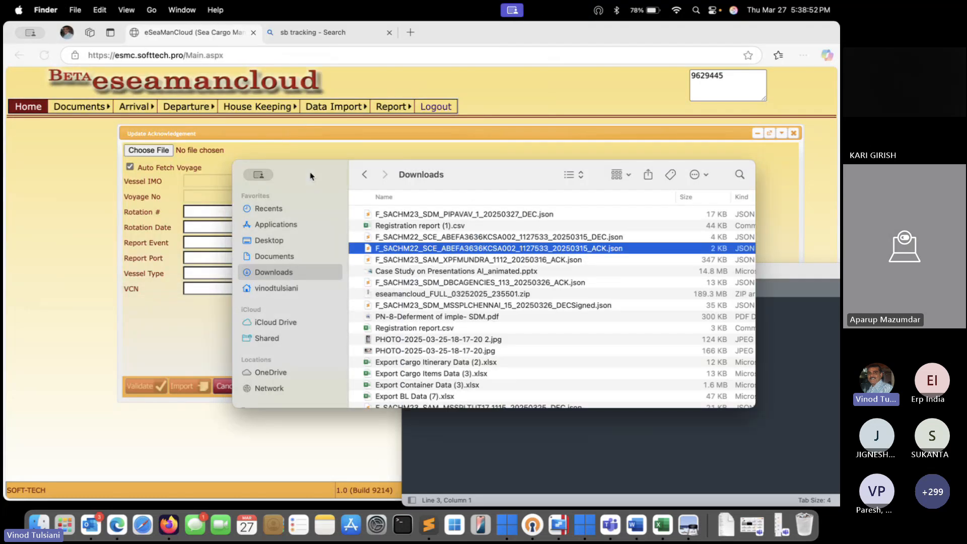
click(302, 135)
- Untick Auto Fetch Voyage and load the 20250315 SCE ACK JSON into the form
click(130, 167)
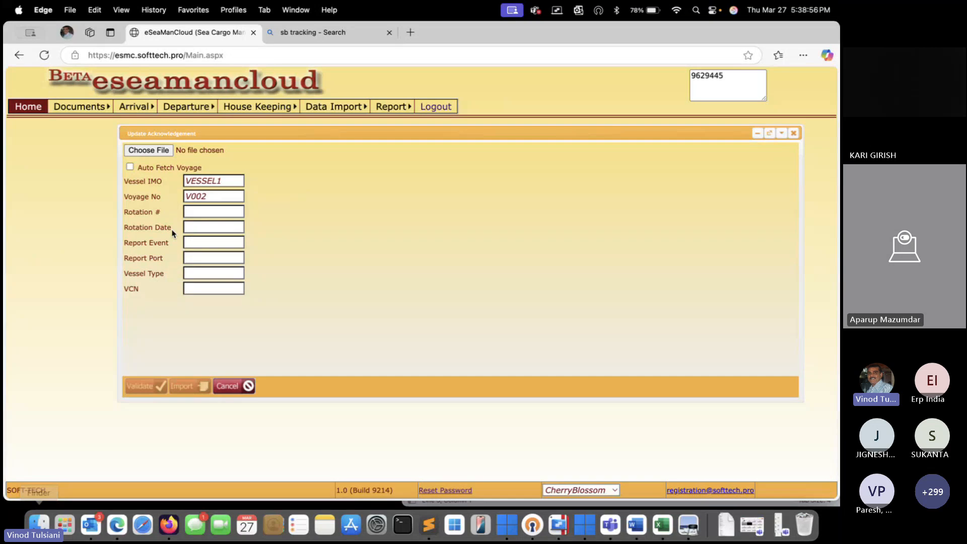
click(161, 153)
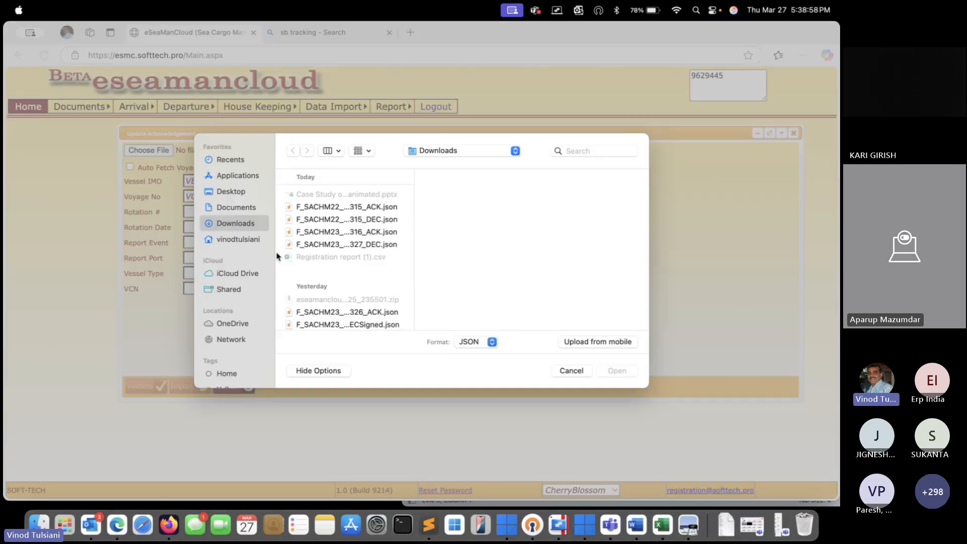
click(347, 207)
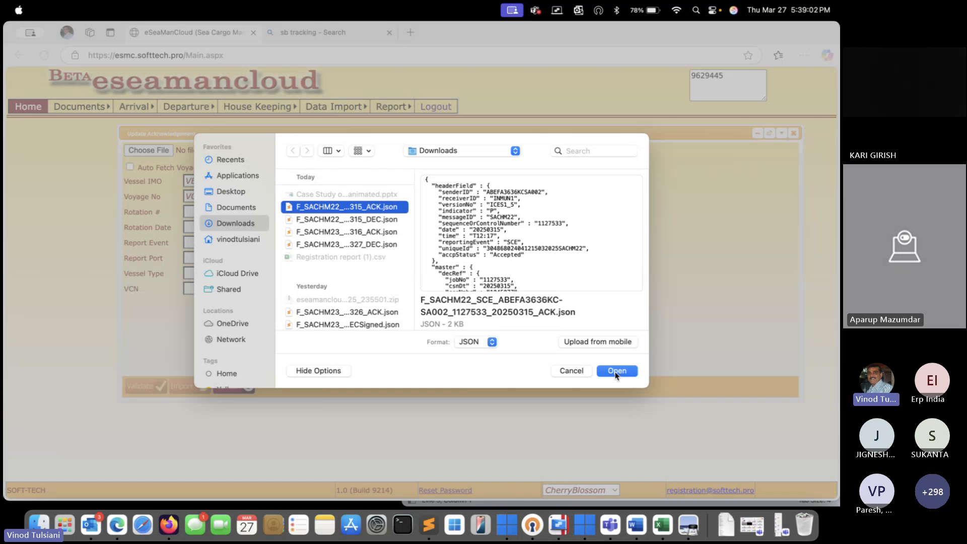
click(615, 372)
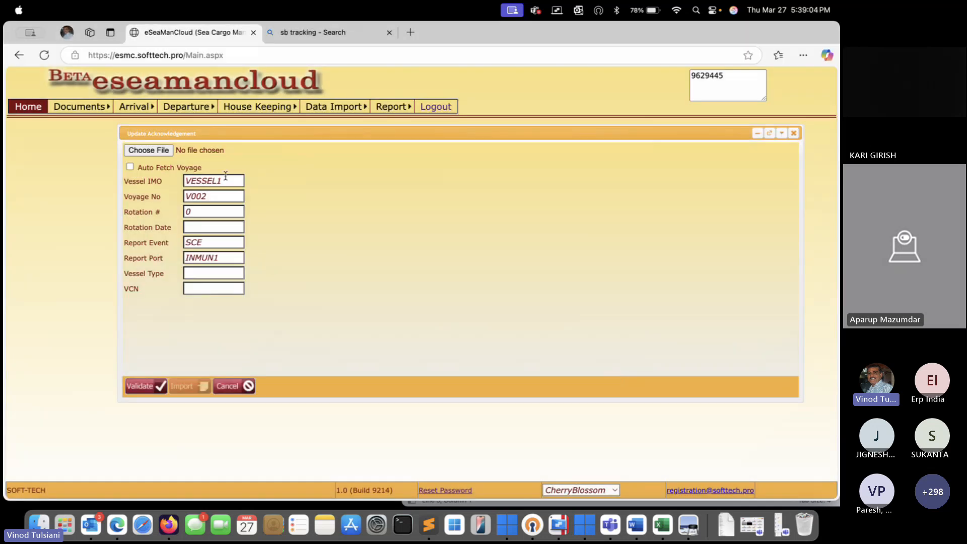
- Validate the SCE acknowledgement data and dismiss the 'Data Validated Successfully' message
click(144, 386)
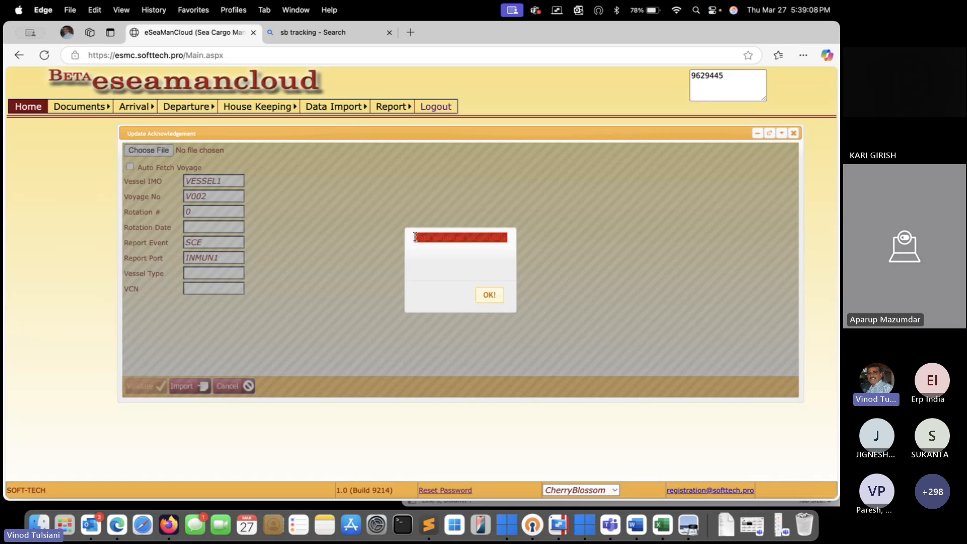
drag(414, 236, 510, 239)
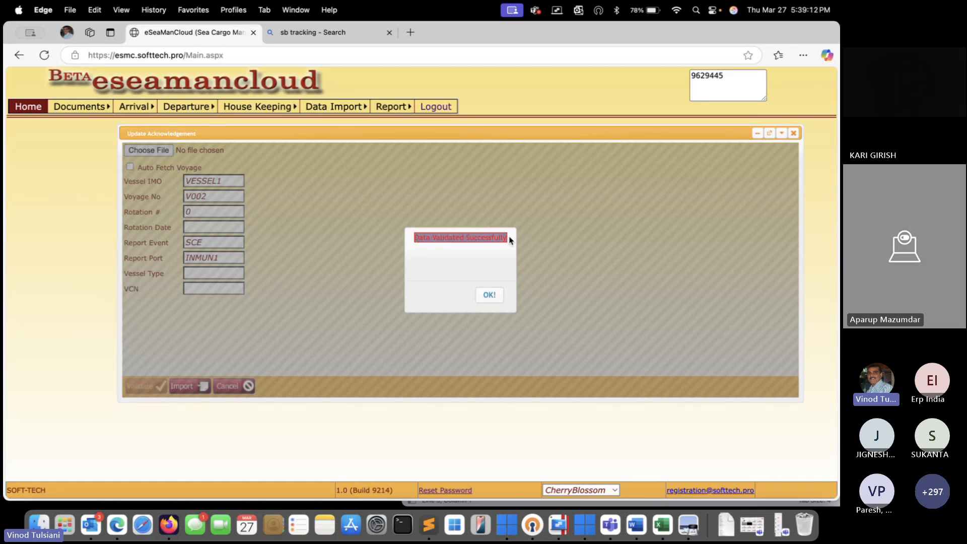
click(492, 298)
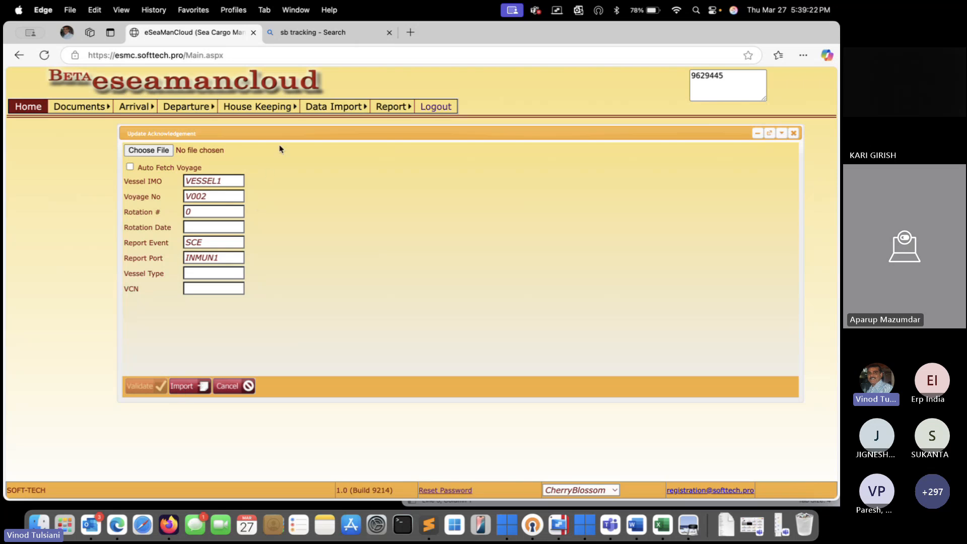
drag(286, 136, 289, 140)
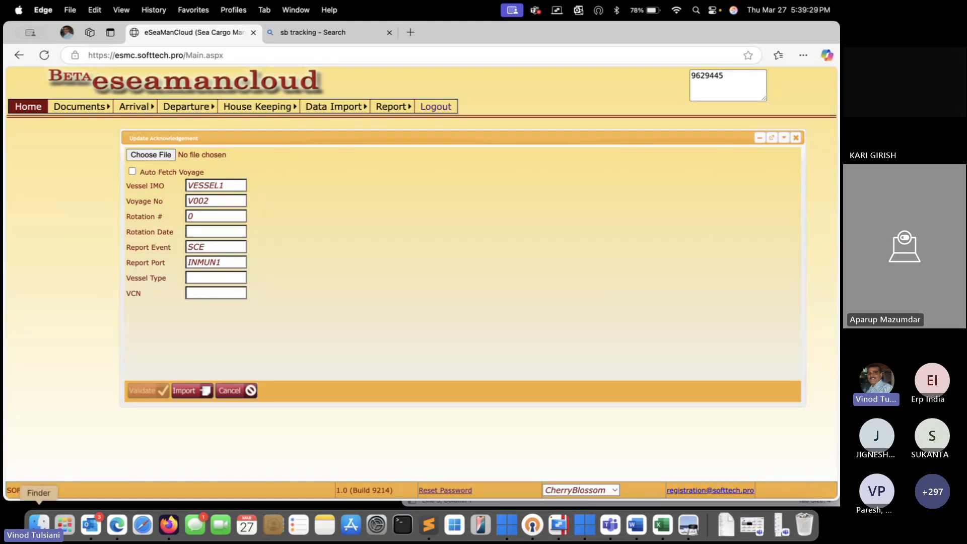
- Open and skim the MBKKANDLA departure declaration JSON from Downloads, then close it
click(39, 524)
scroll(513, 302, down, 5)
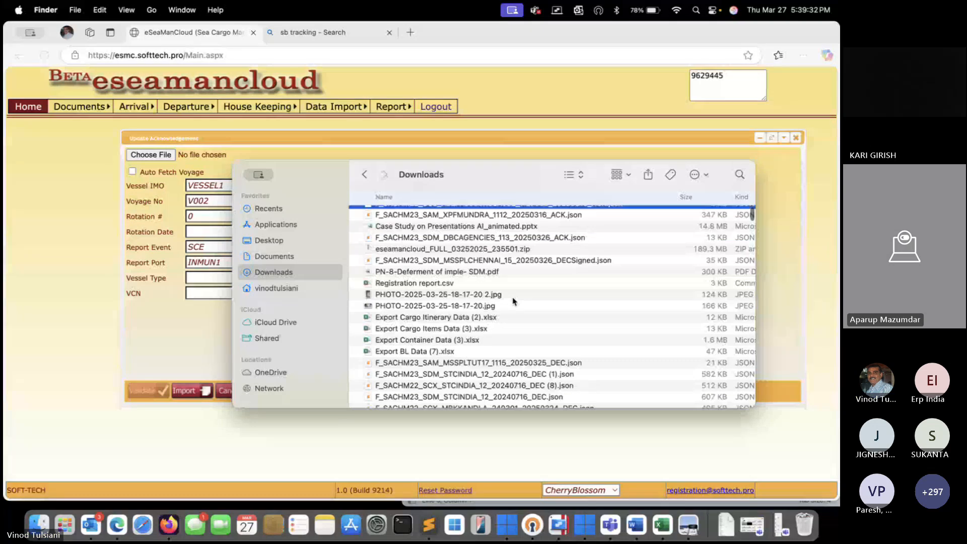
scroll(525, 317, down, 3)
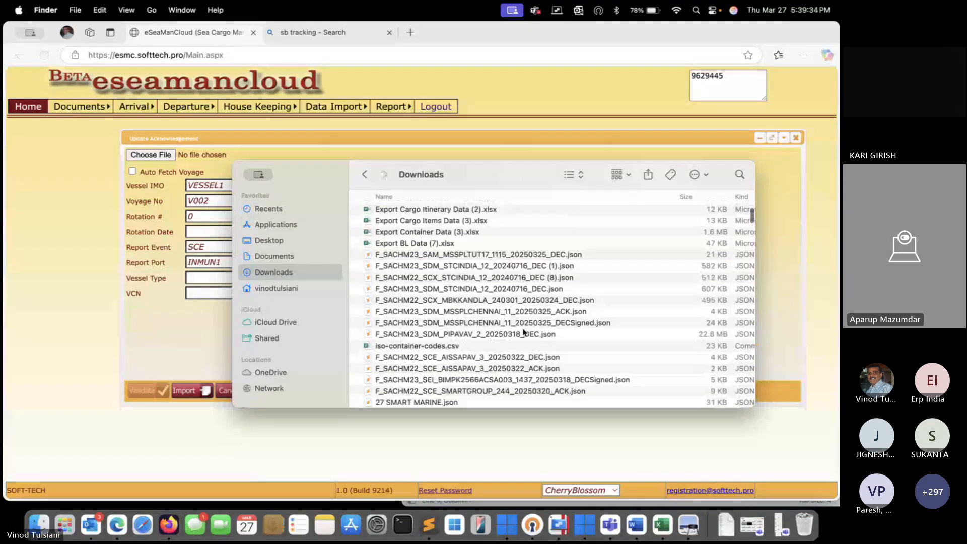
double_click(532, 300)
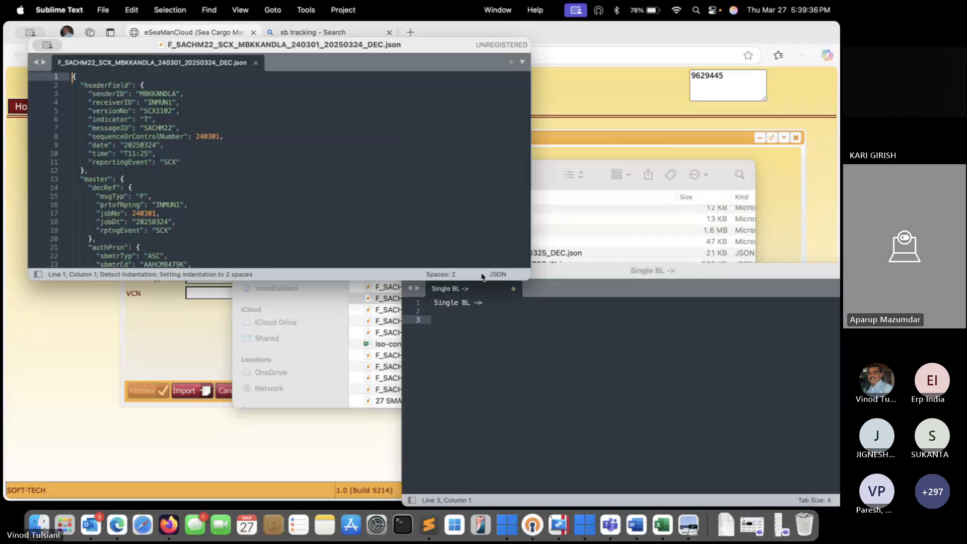
scroll(400, 226, down, 2)
scroll(382, 211, up, 2)
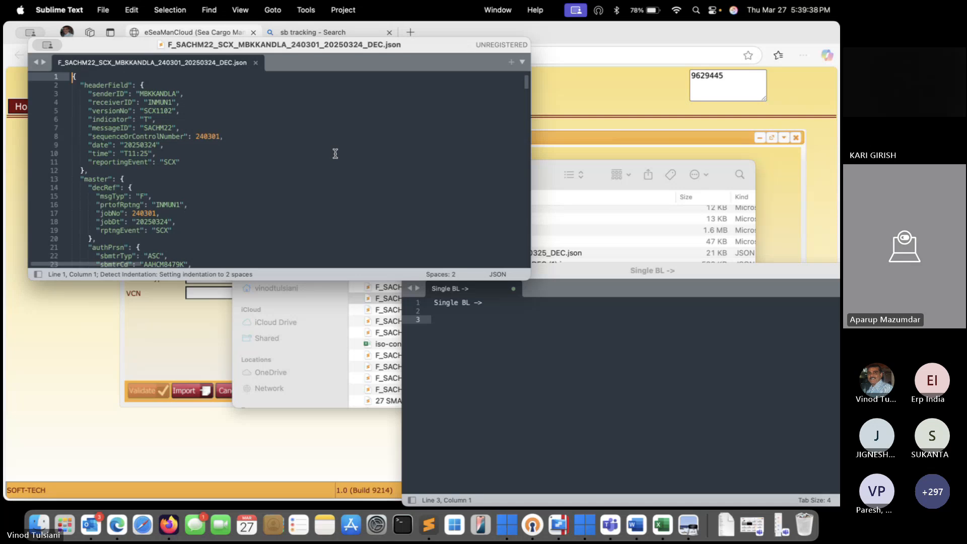
click(255, 63)
- Review the MSSPLCHENNAI_11 acknowledgement JSON and its error 105 in Sublime Text
click(326, 175)
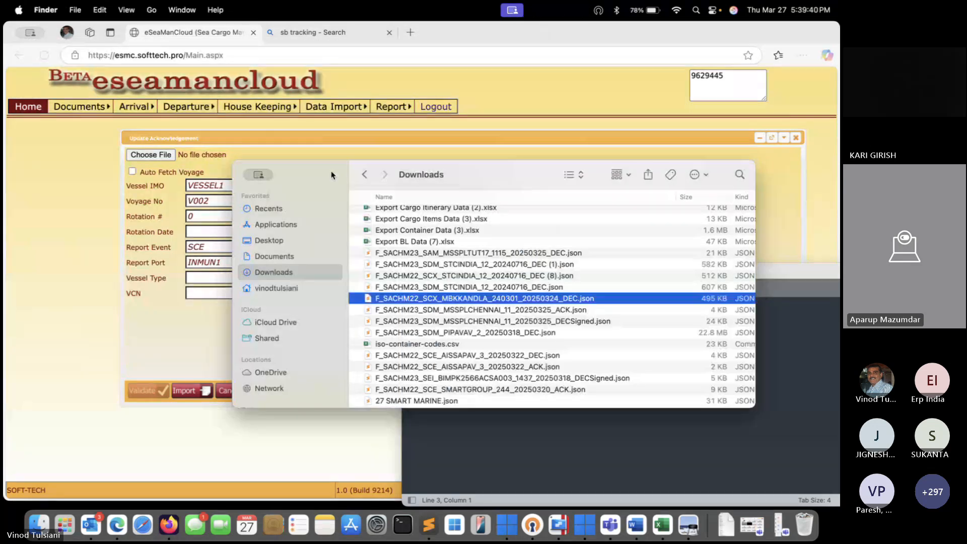
double_click(513, 310)
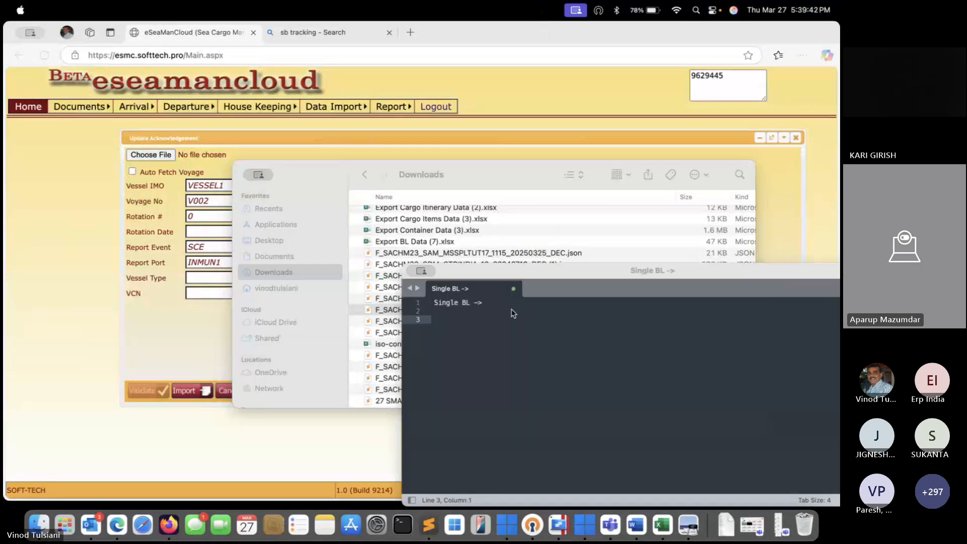
scroll(279, 201, down, 3)
scroll(277, 204, up, 3)
scroll(262, 196, down, 5)
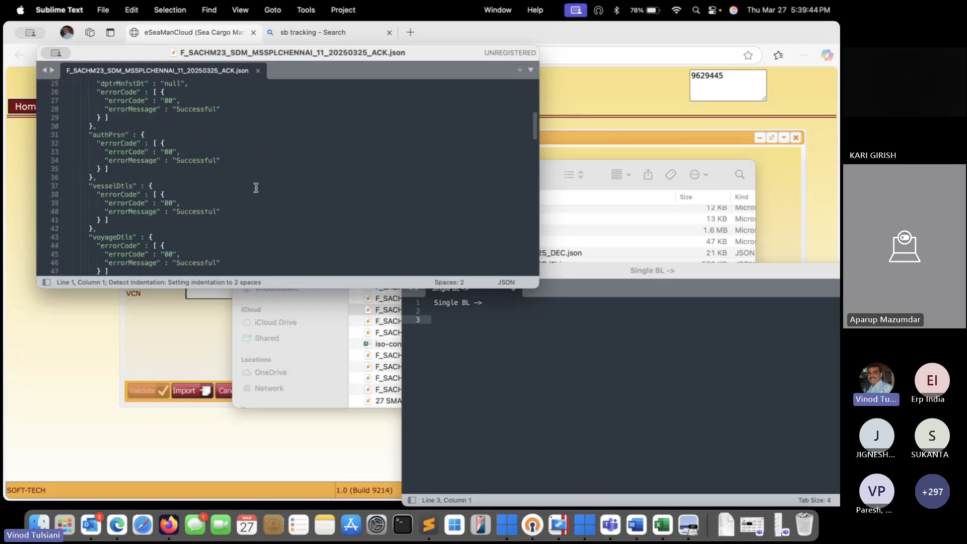
scroll(186, 203, down, 10)
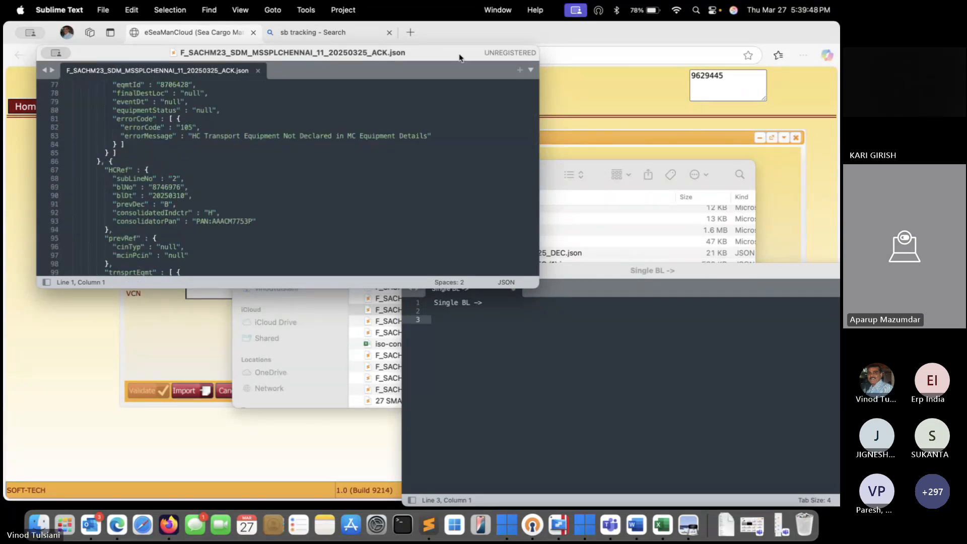
drag(157, 56, 364, 173)
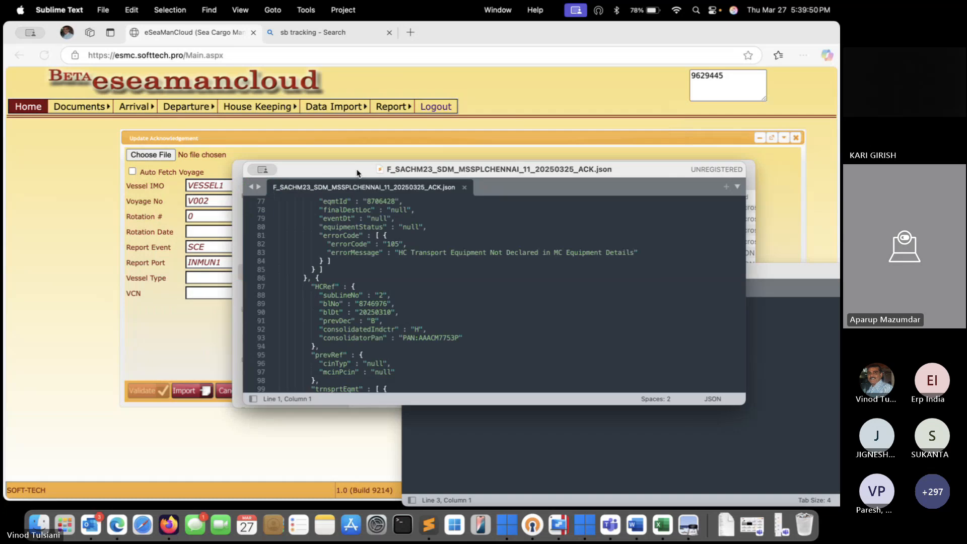
- Load the DBCAGENCIES 20250326 acknowledgement file, filling rotation 1127926 into the form
click(271, 132)
click(151, 154)
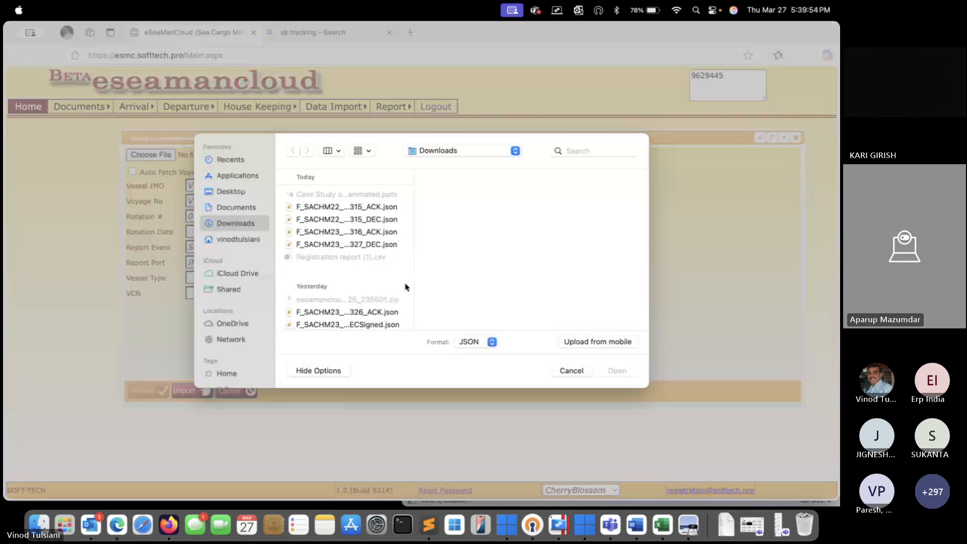
scroll(406, 285, down, 5)
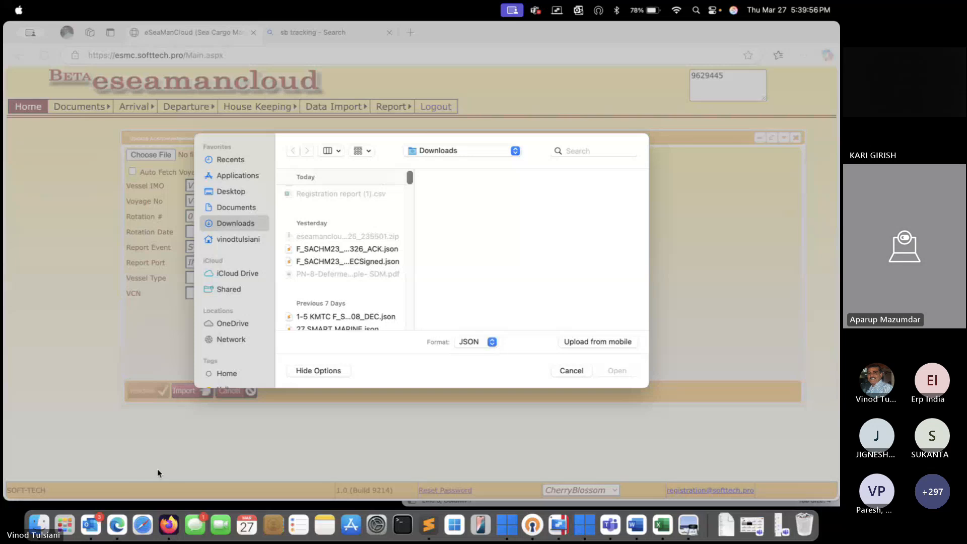
click(346, 248)
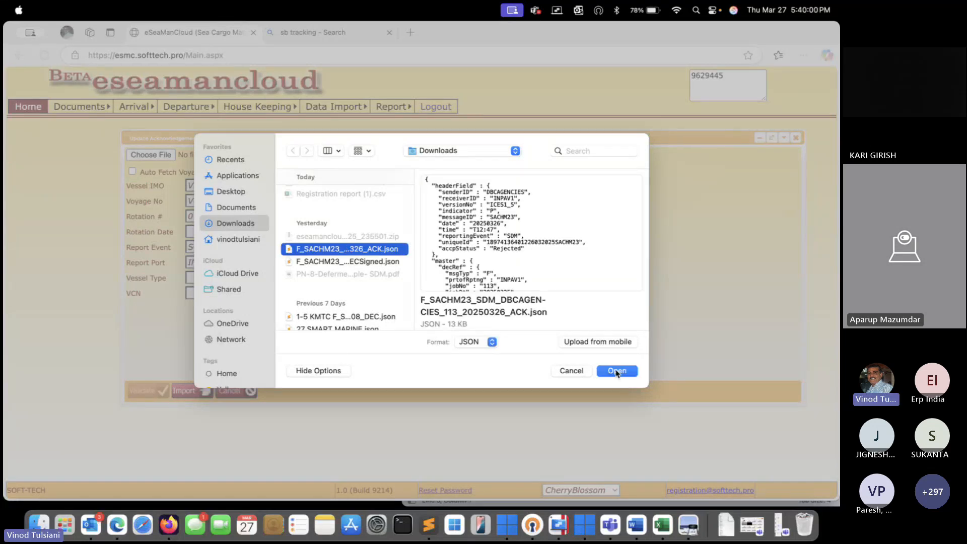
click(617, 370)
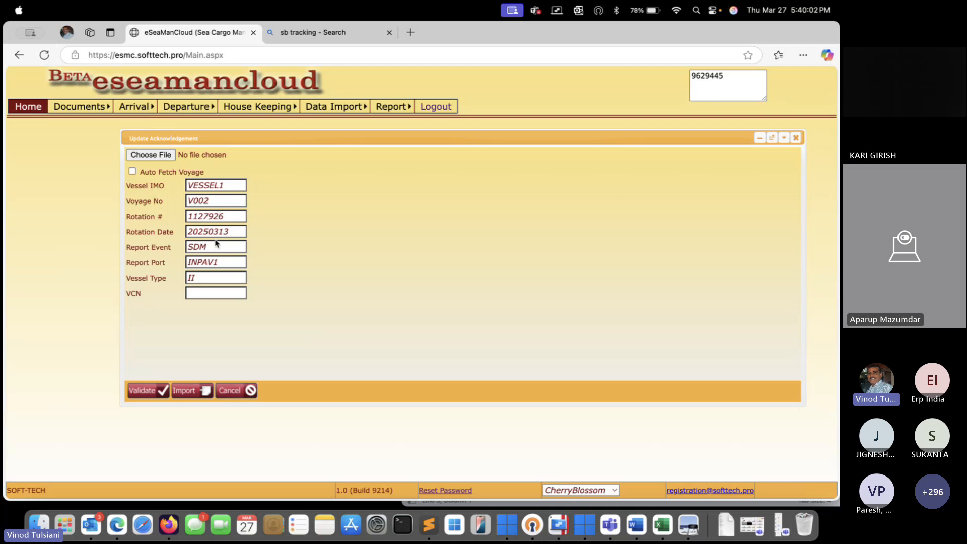
- Drop F_SACHM23_SDM_MSSPLCHENNAI_11_20250325_ACK.json onto the form and validate it
click(144, 397)
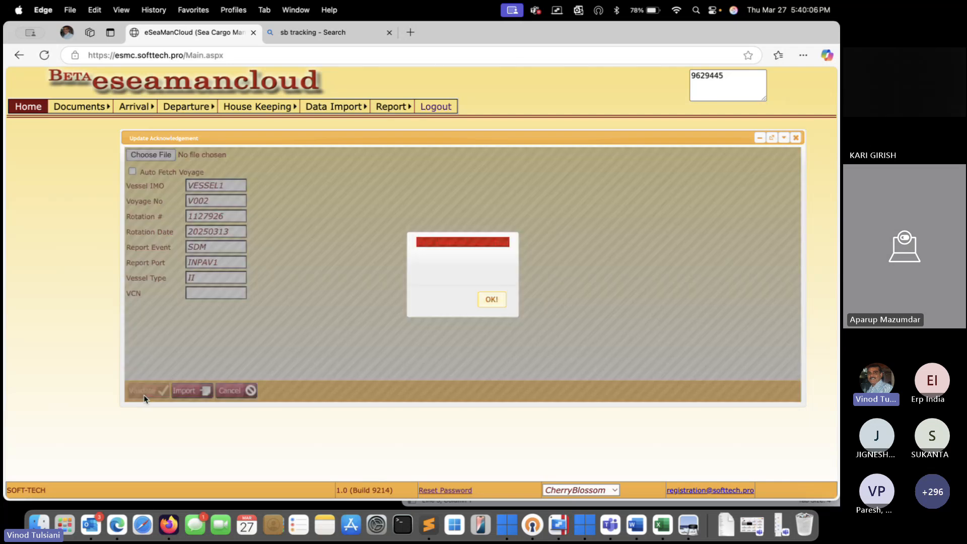
click(490, 301)
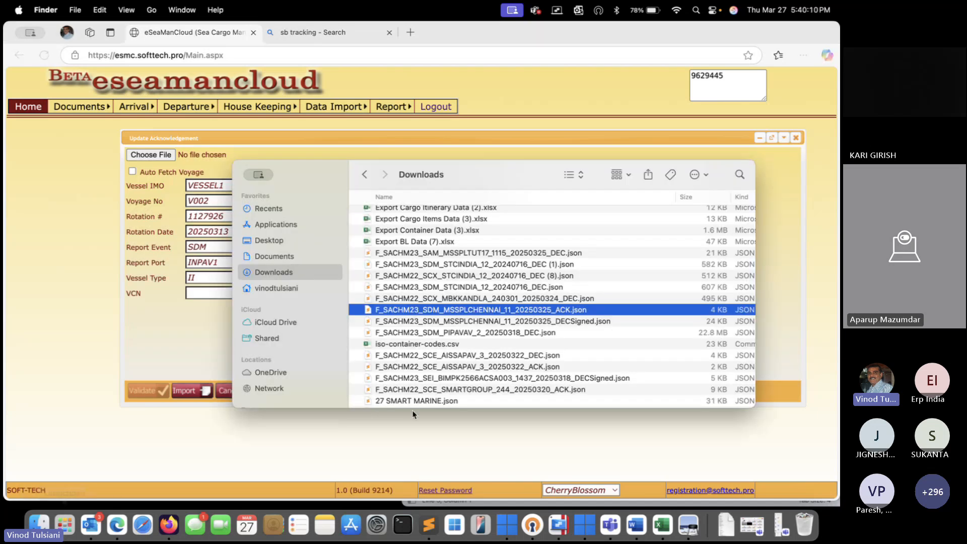
drag(328, 170, 551, 149)
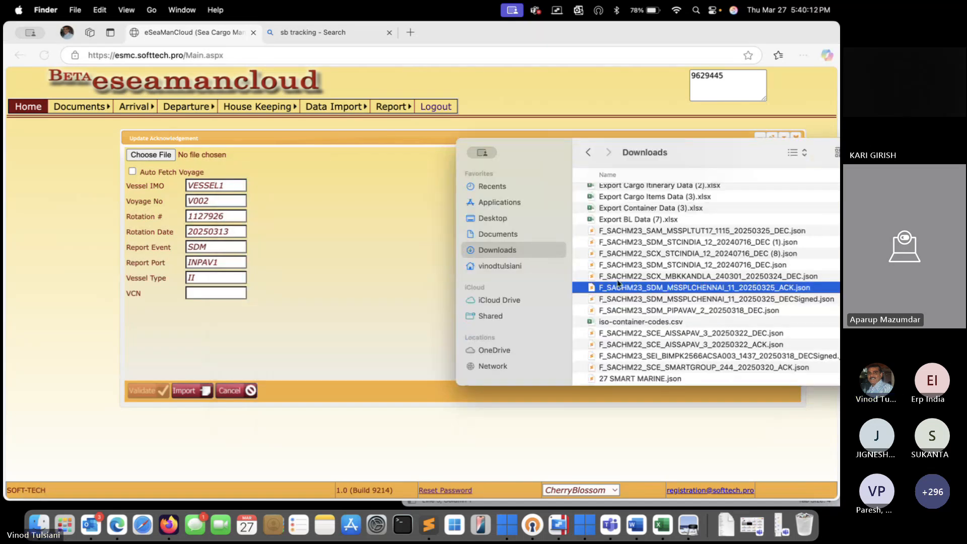
drag(613, 291, 204, 246)
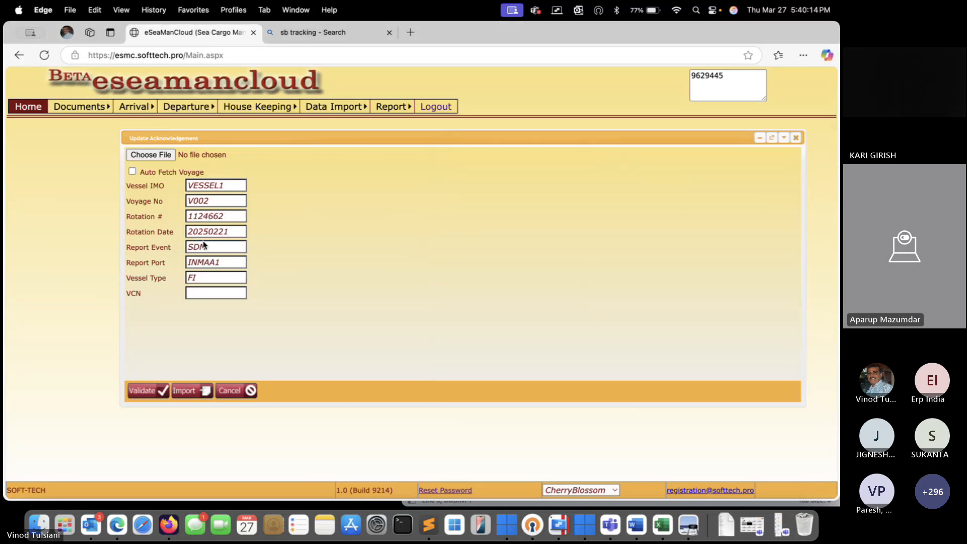
click(148, 390)
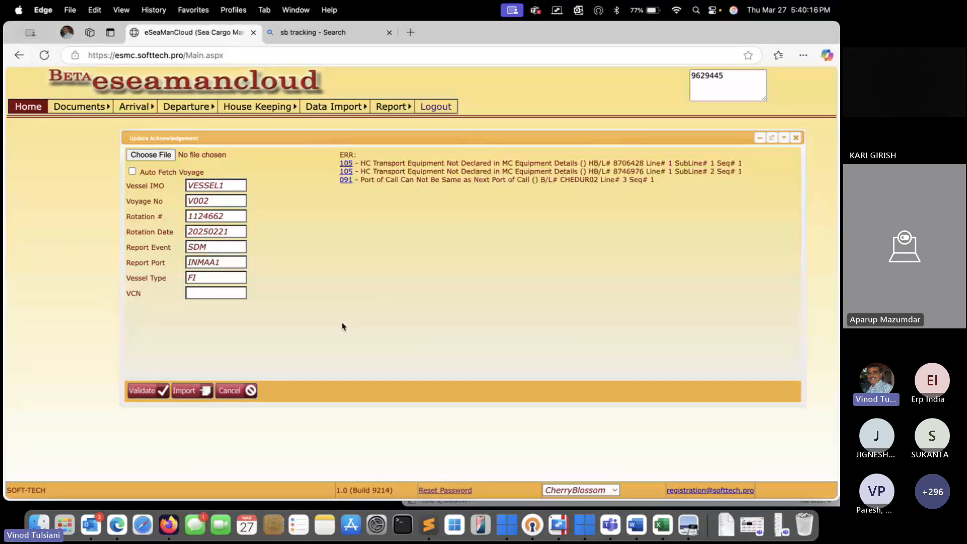
- Inspect error code 105 inside the ACK.json file in the text editor
drag(435, 135, 408, 132)
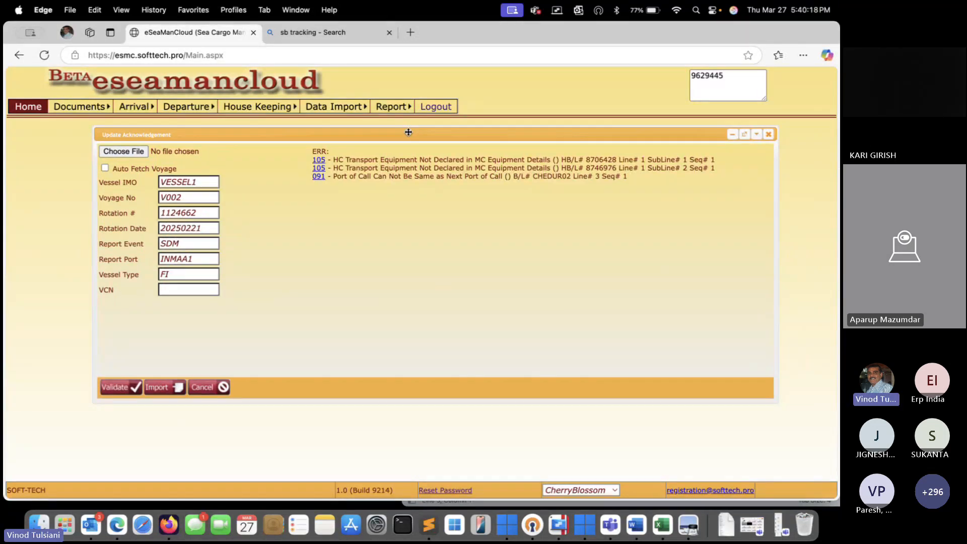
click(41, 522)
double_click(646, 291)
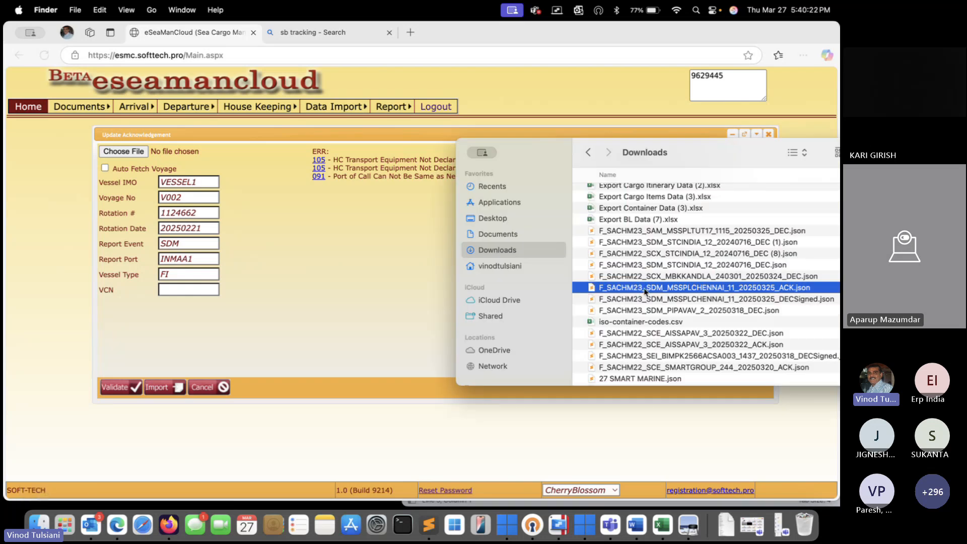
scroll(392, 229, up, 3)
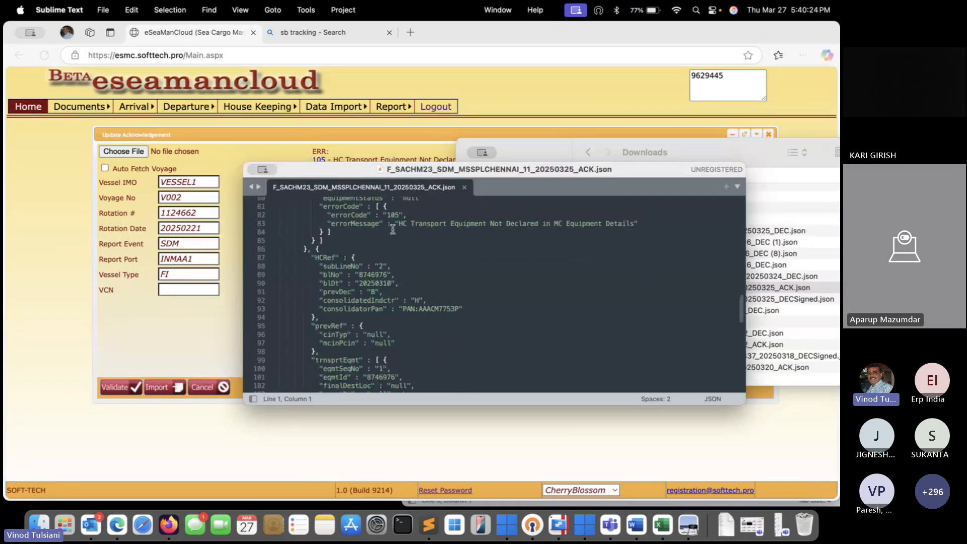
double_click(392, 239)
scroll(413, 298, down, 9)
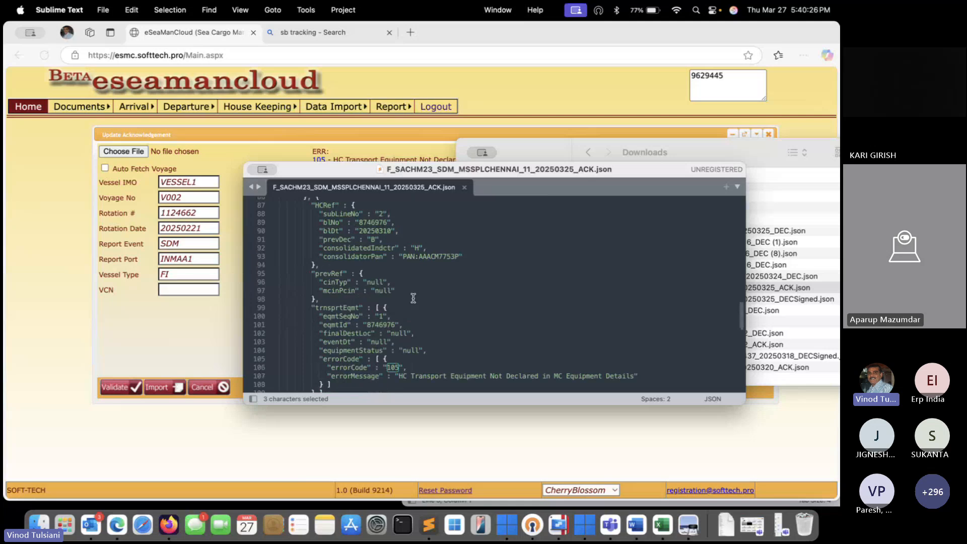
scroll(399, 352, down, 2)
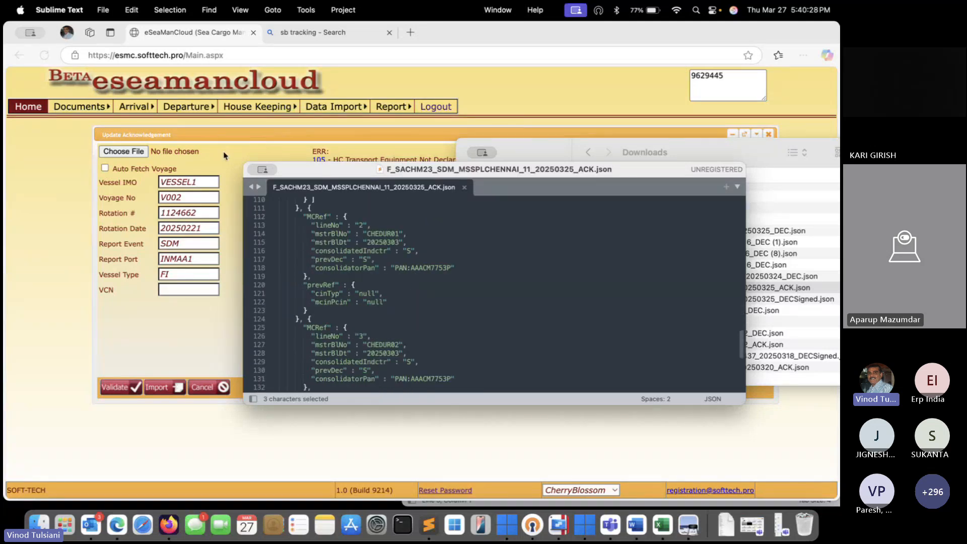
click(232, 136)
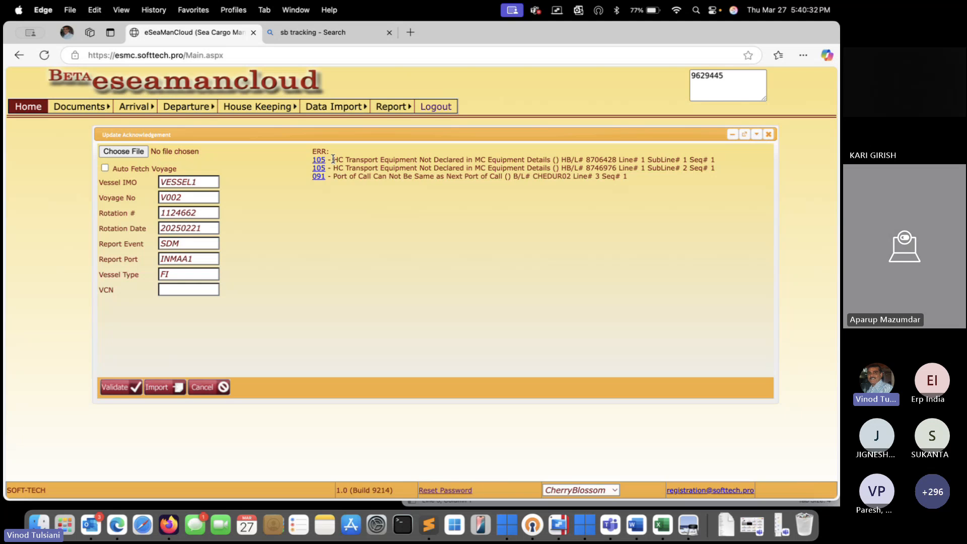
- Review the listed error messages, including bill 8706428 and the Port of Call error
drag(333, 159, 550, 159)
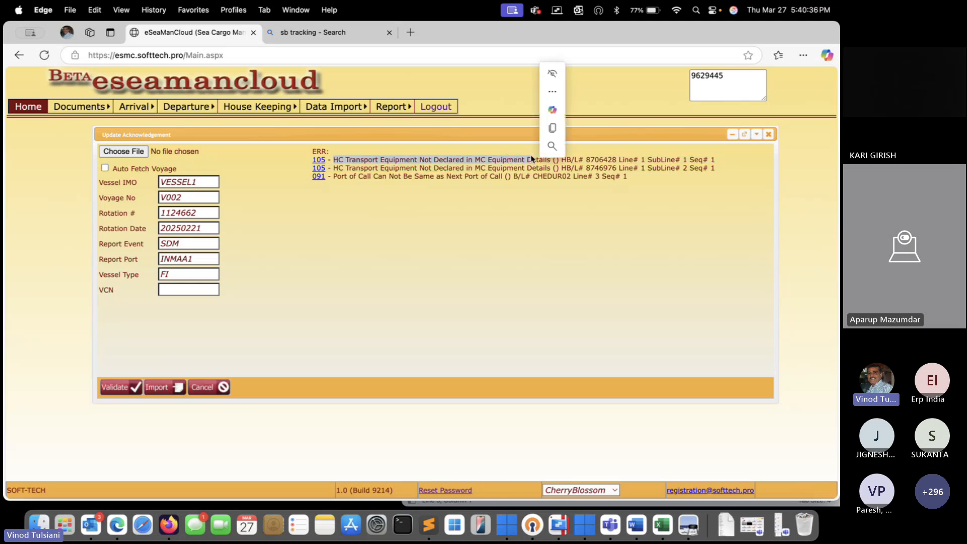
double_click(610, 160)
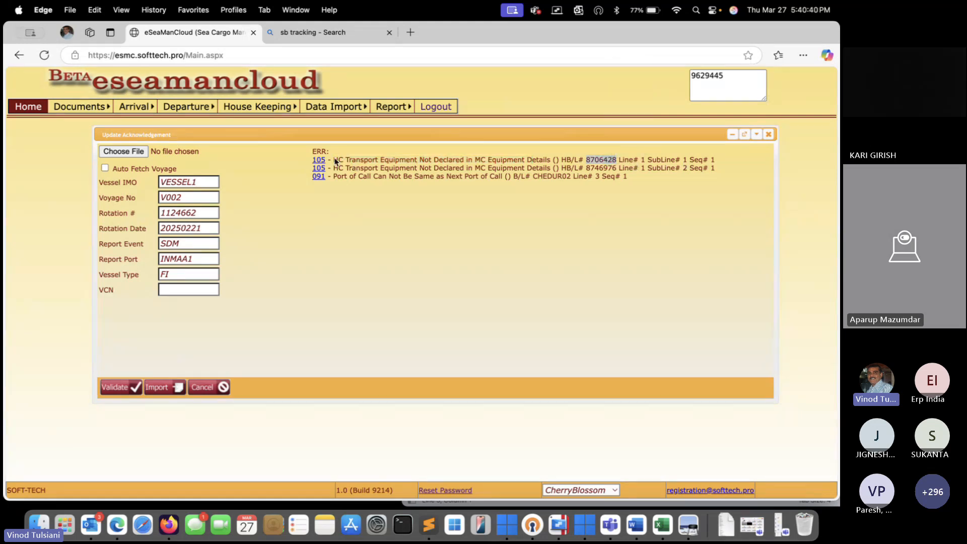
drag(334, 160, 553, 165)
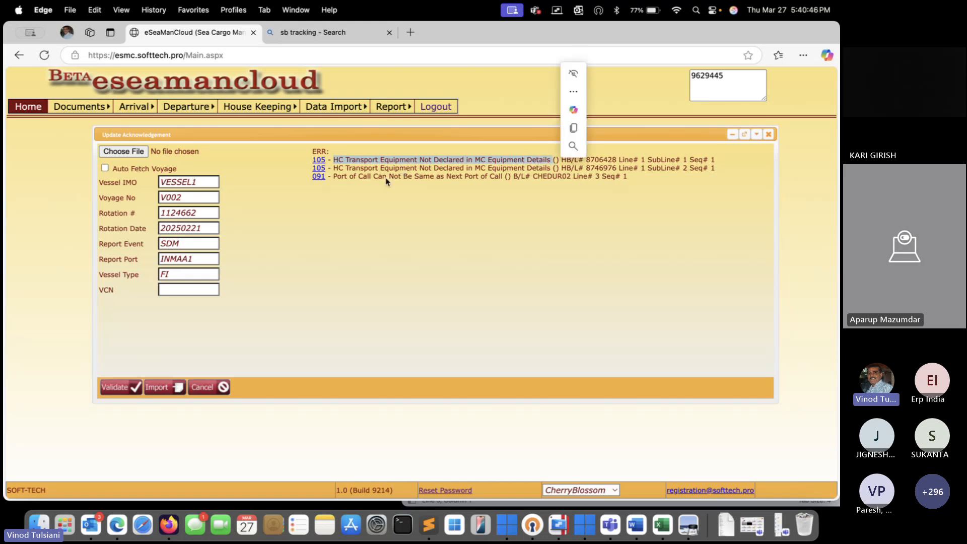
drag(335, 176, 502, 180)
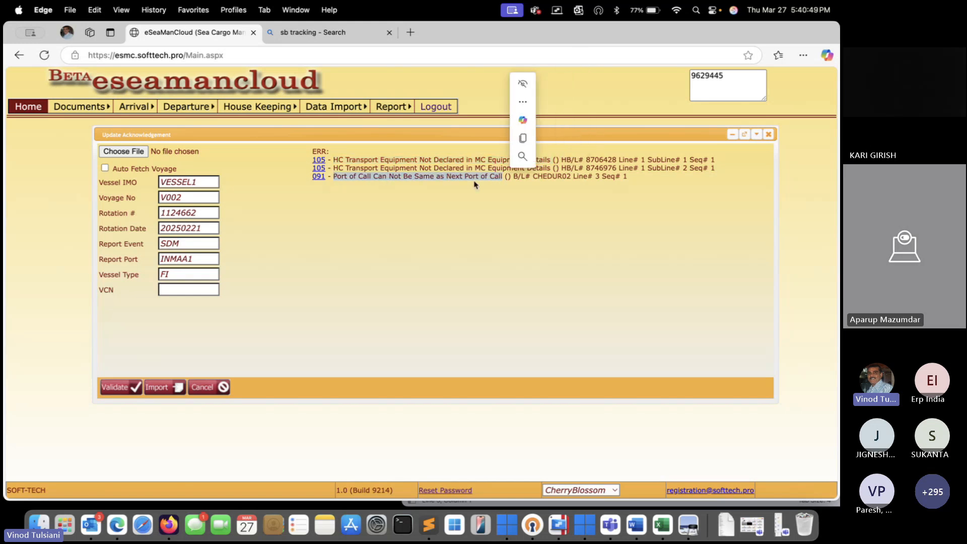
click(405, 235)
drag(398, 135, 376, 137)
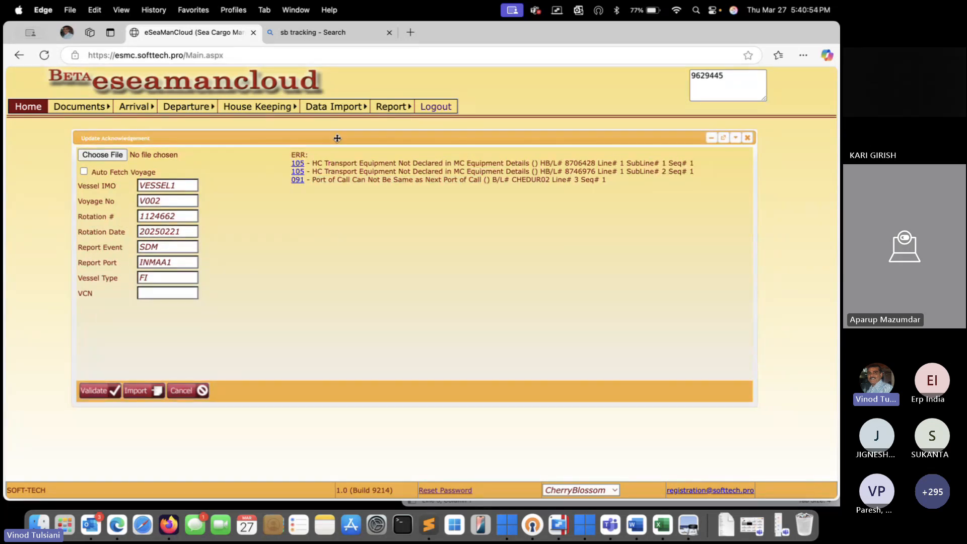
drag(336, 138, 363, 174)
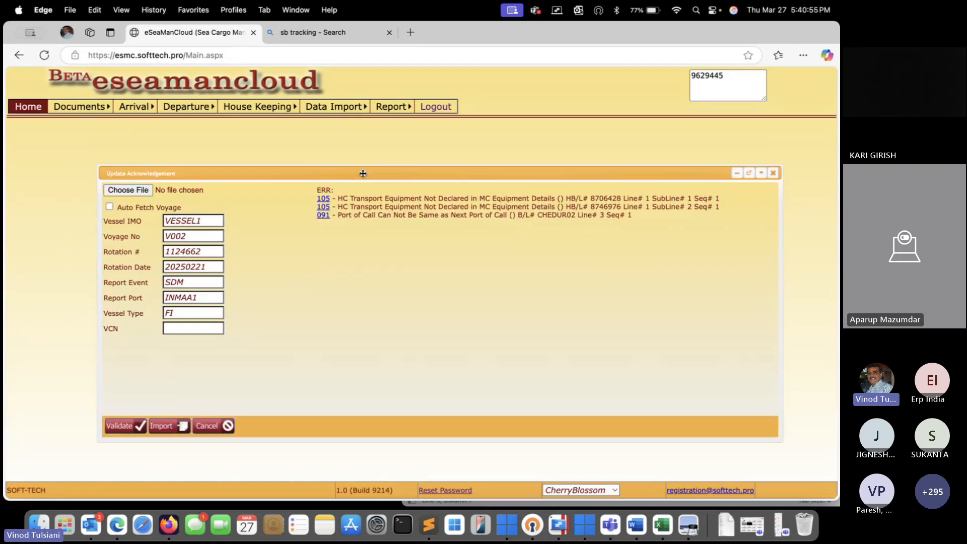
- Look up the error details for 091 and the second 105 error
click(323, 216)
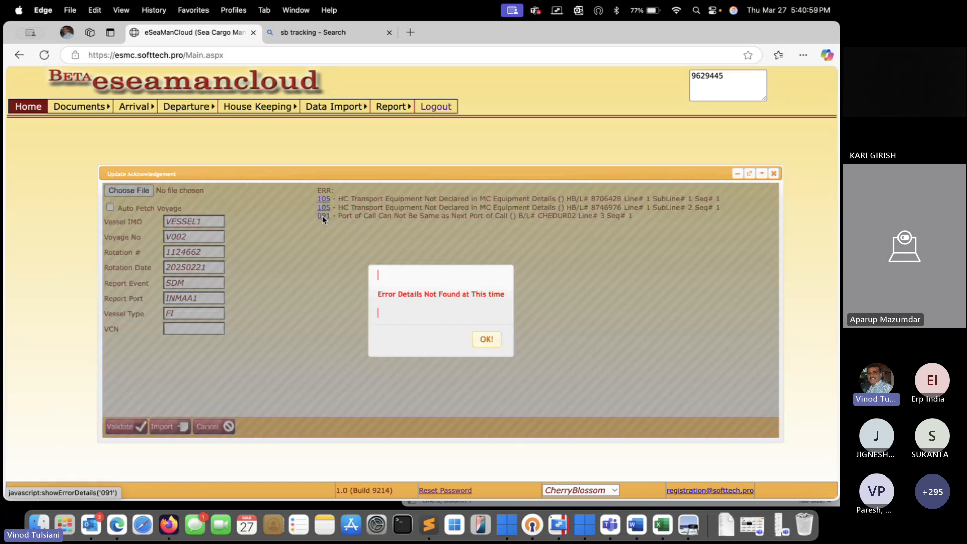
click(487, 340)
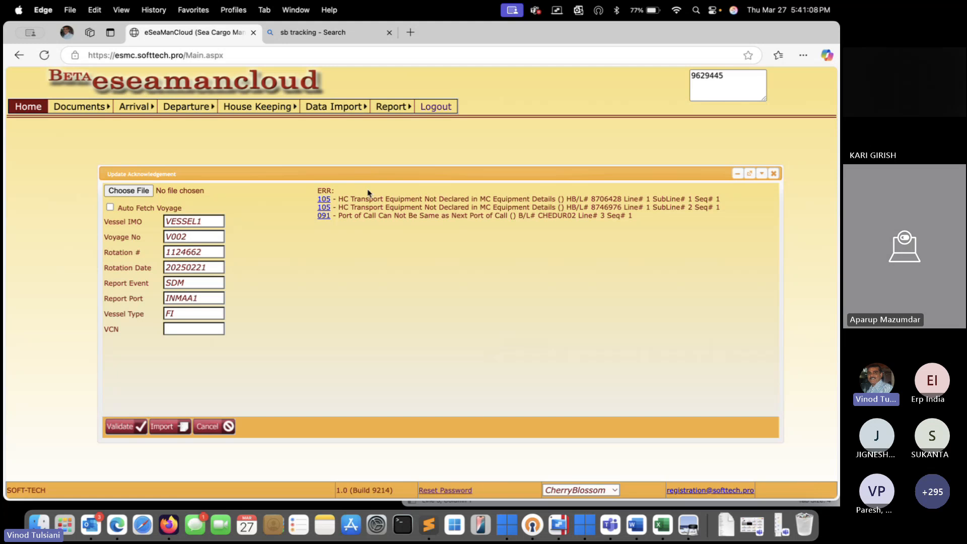
click(322, 208)
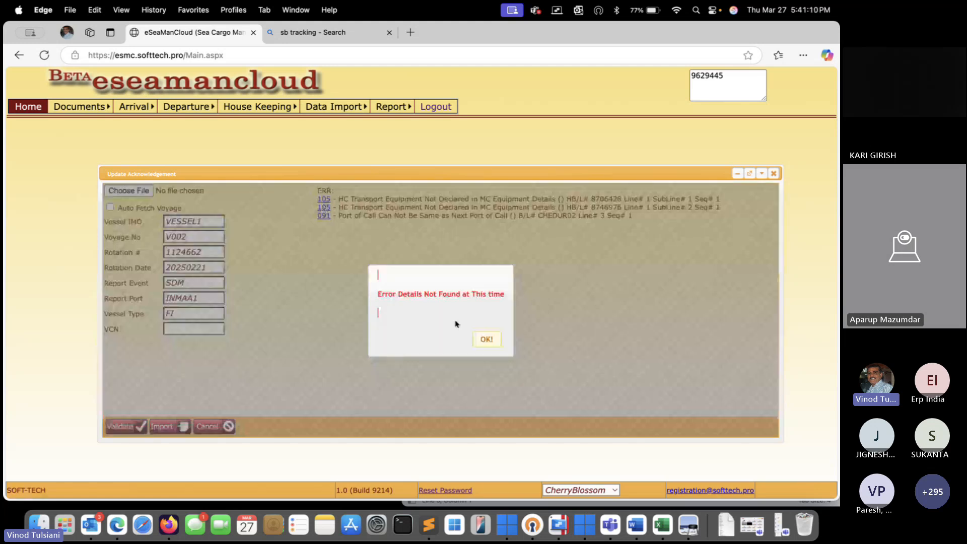
click(486, 340)
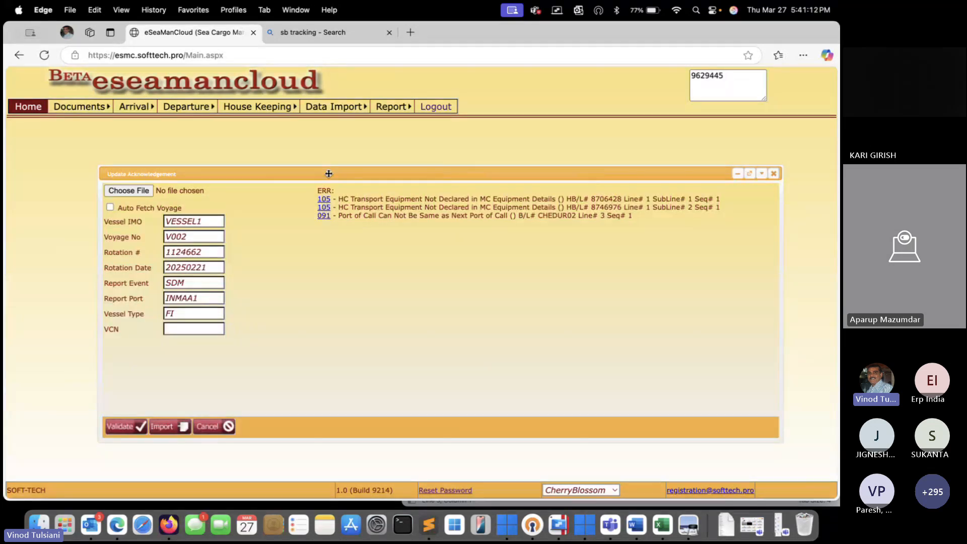
drag(328, 174, 349, 241)
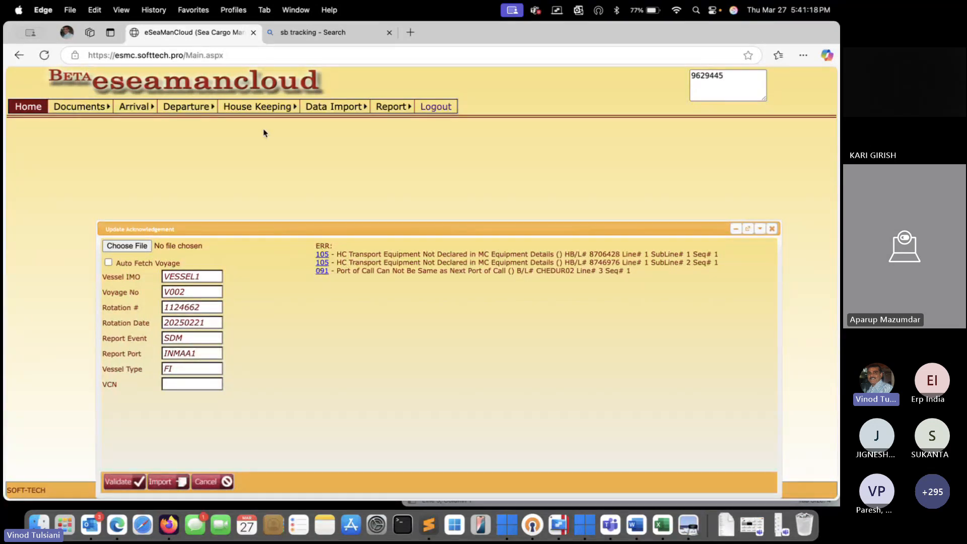
drag(354, 229, 350, 229)
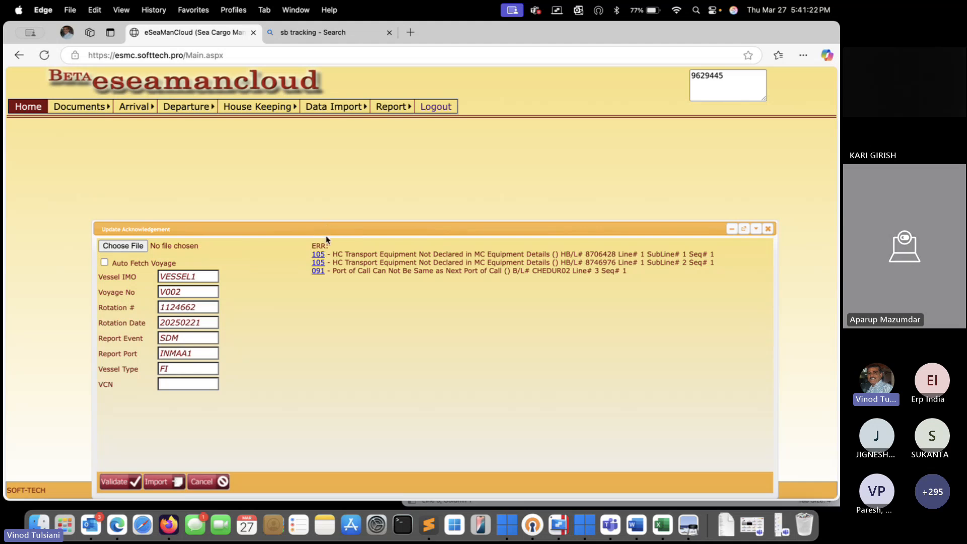
mouse_move(257, 108)
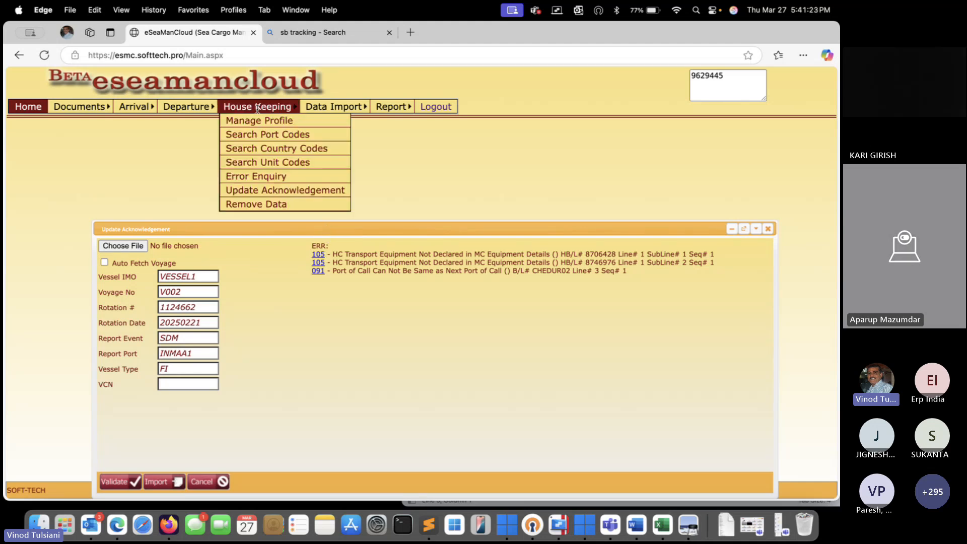
- In Error Enquiry, search error code 091, then error code 011
click(260, 177)
click(174, 150)
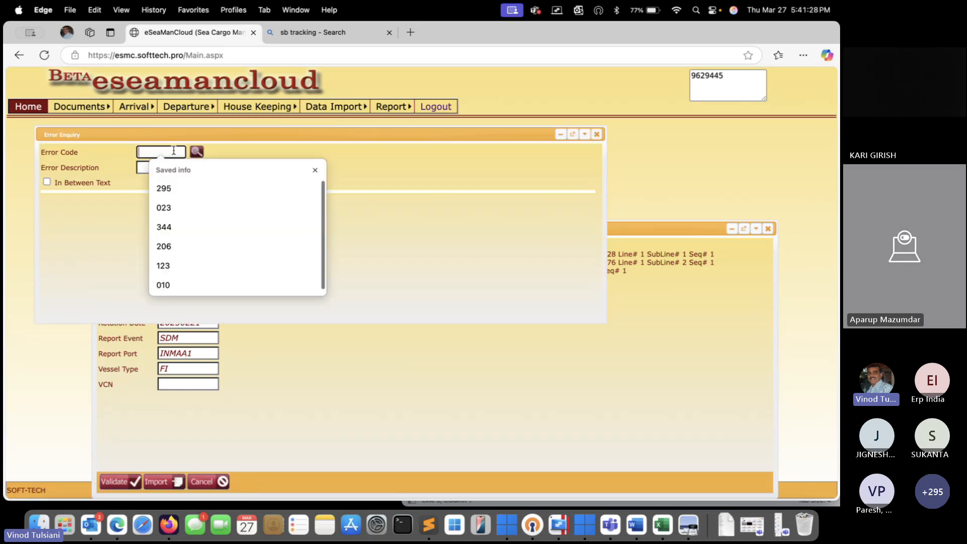
text(091)
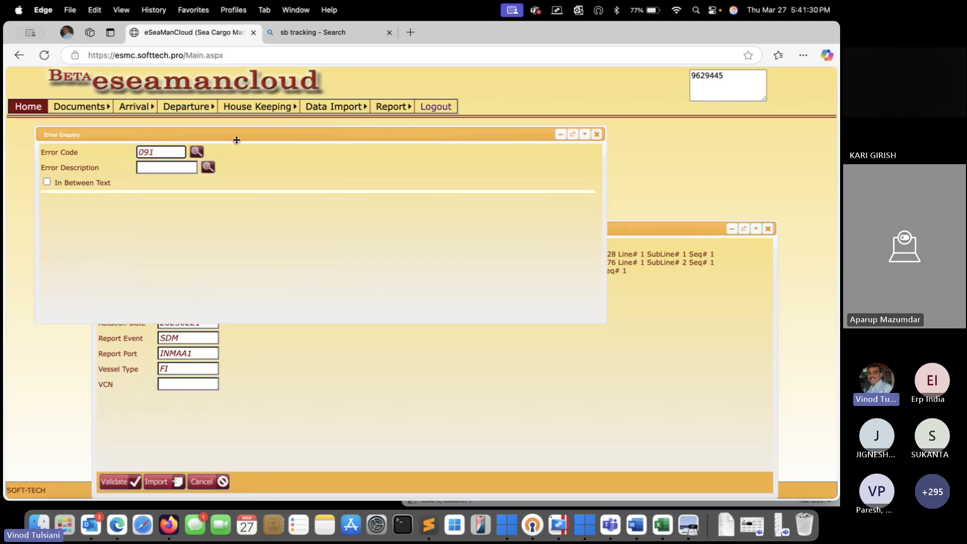
click(196, 151)
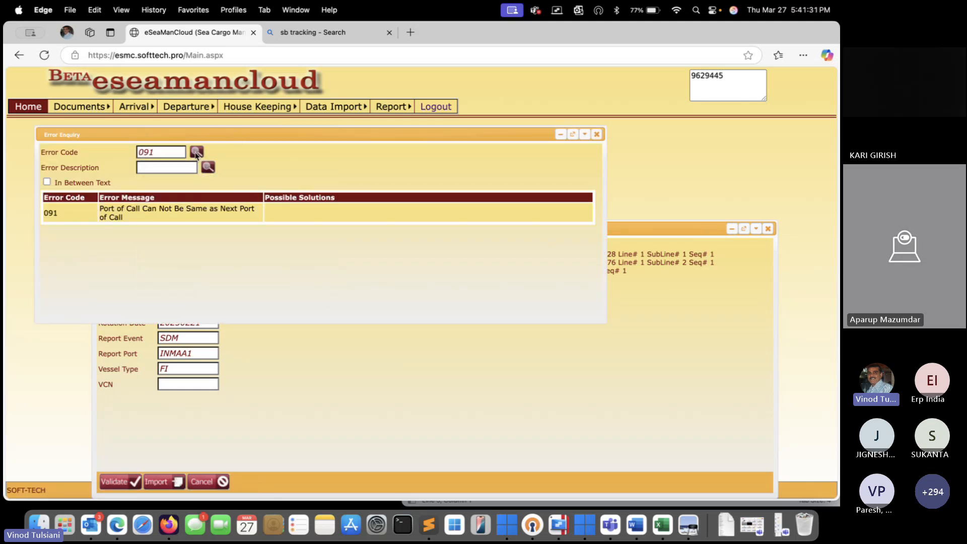
double_click(160, 152)
text(011)
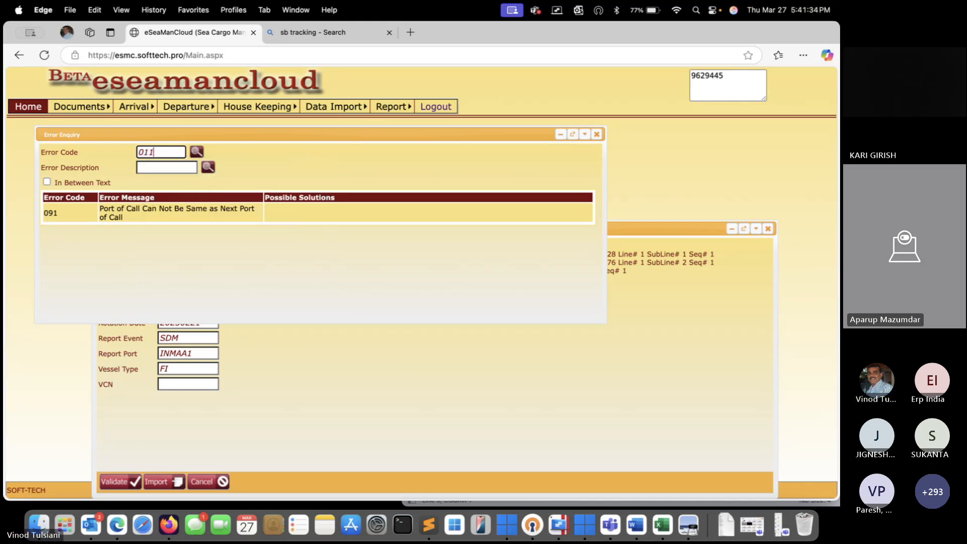
click(201, 156)
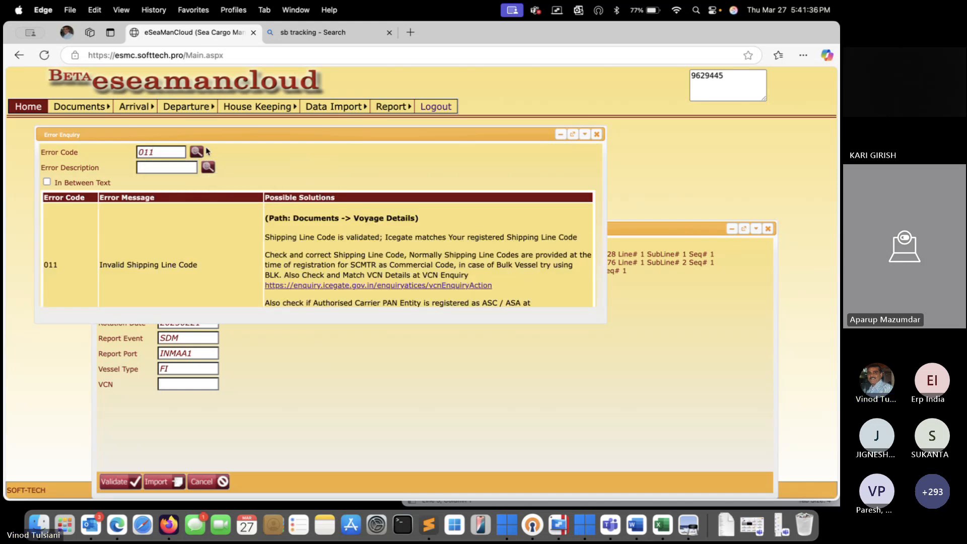
- Read the full error 011 solutions, then close the lookup and acknowledgement windows
drag(284, 133, 271, 132)
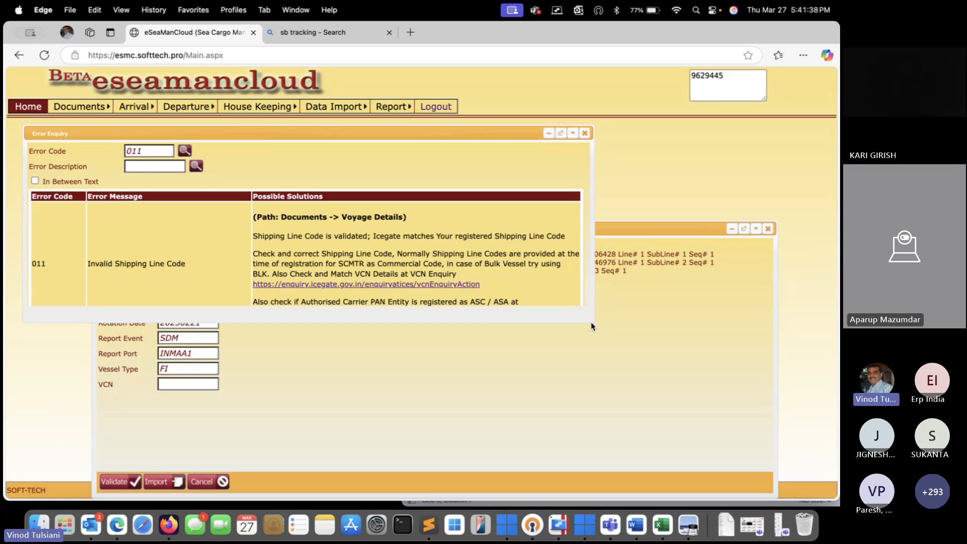
drag(593, 321, 674, 392)
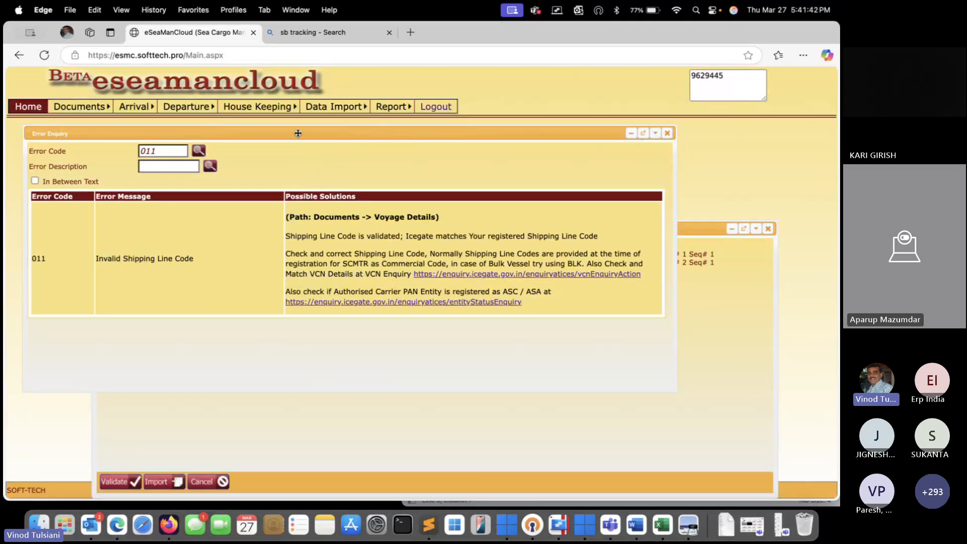
drag(299, 133, 458, 148)
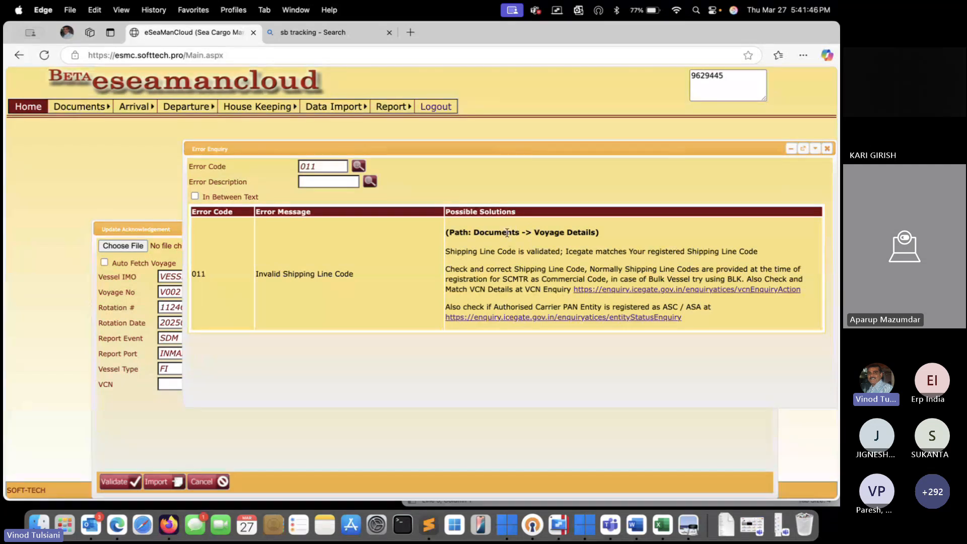
mouse_move(81, 107)
drag(447, 251, 554, 252)
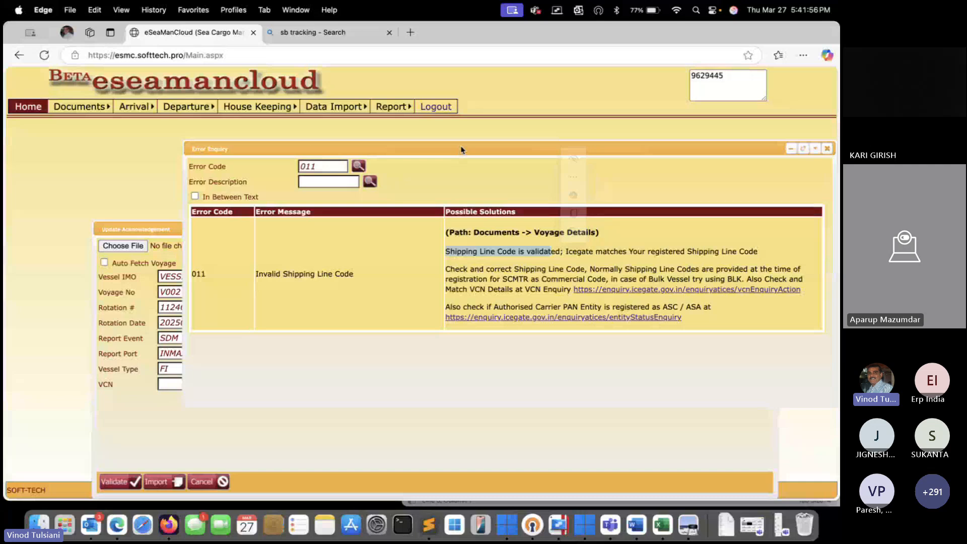
drag(470, 147, 411, 160)
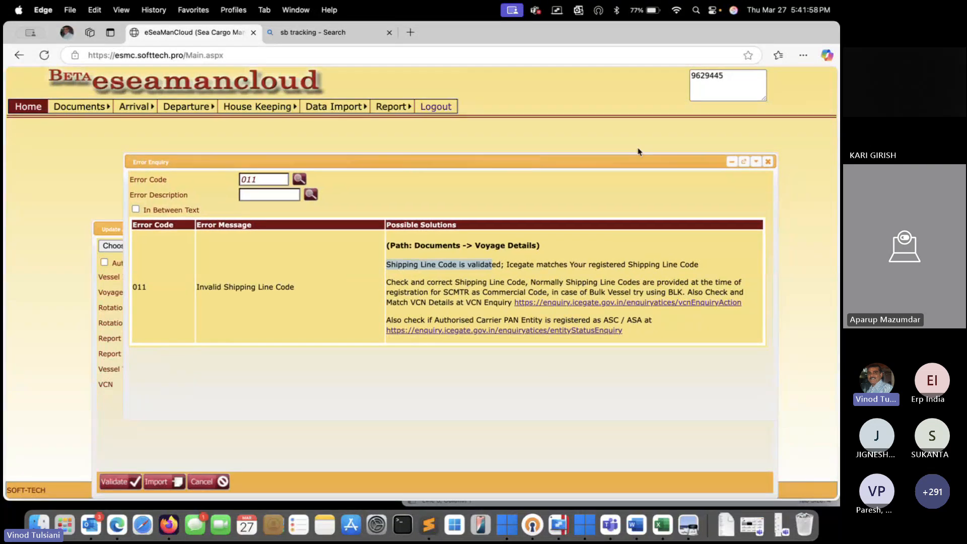
click(768, 161)
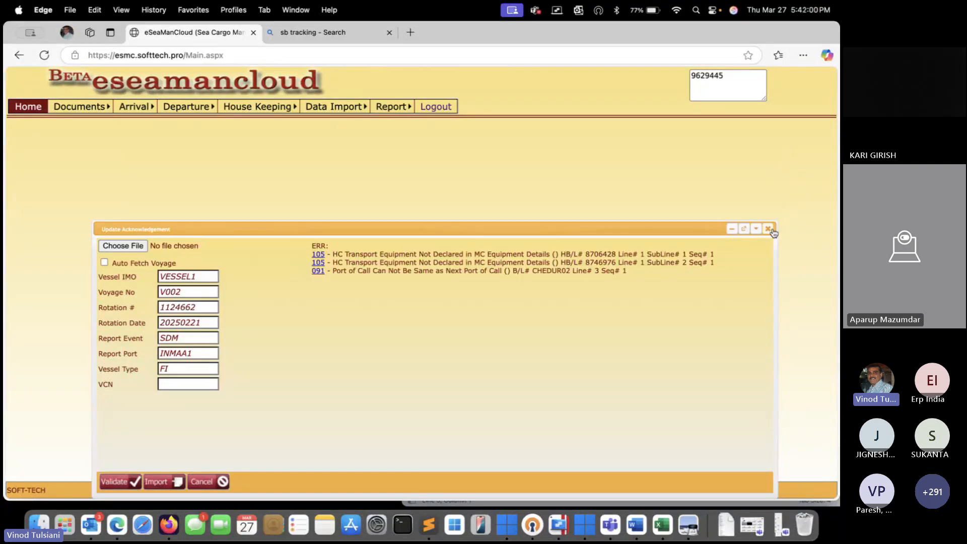
click(767, 229)
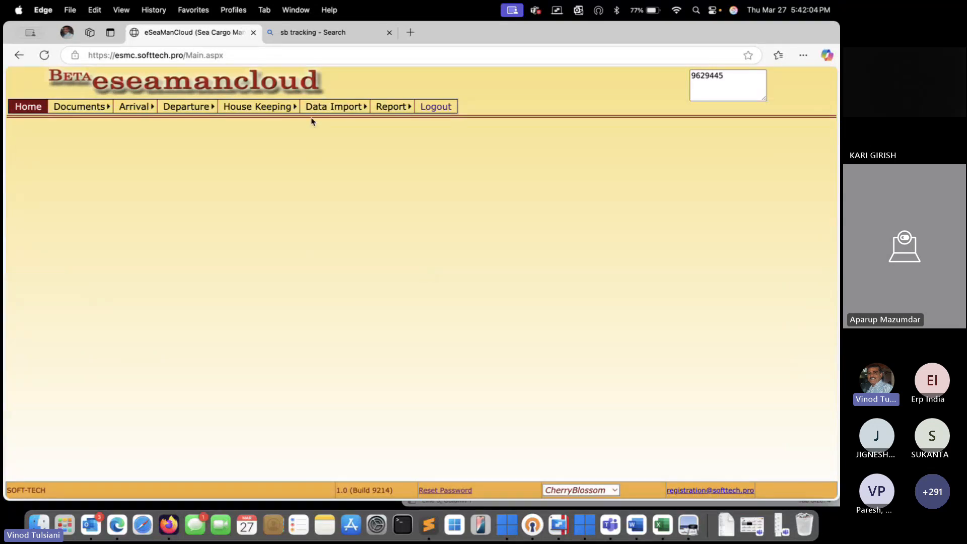
mouse_move(314, 107)
mouse_move(260, 100)
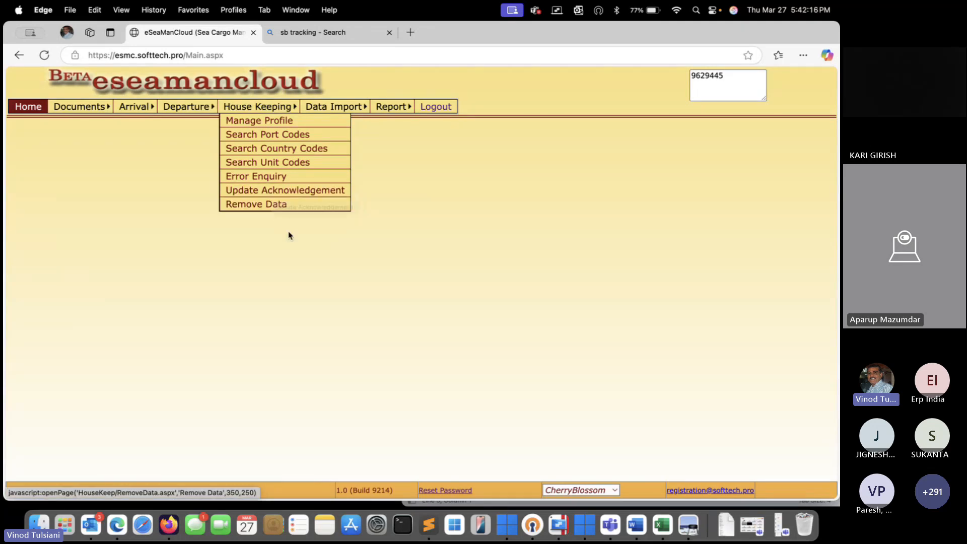
key(ctrl+Right)
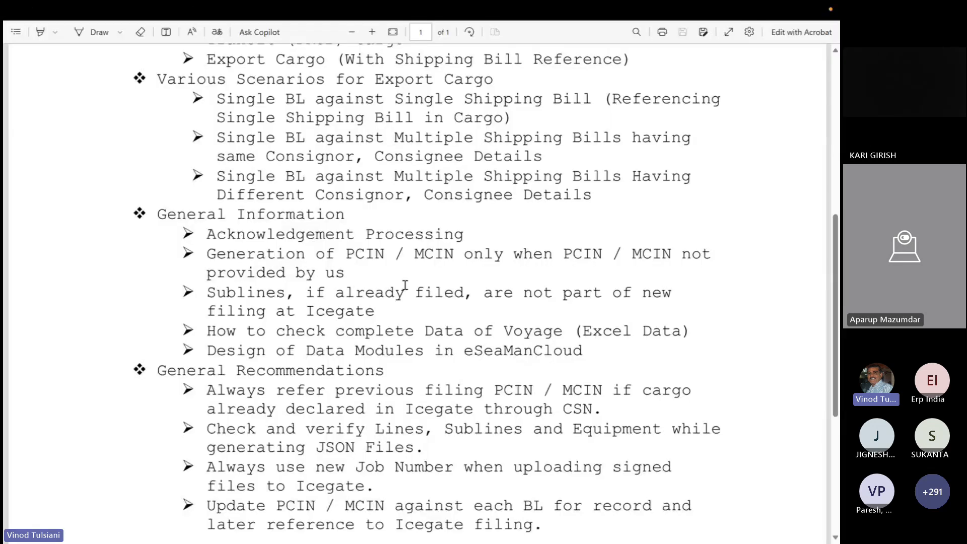
scroll(406, 285, down, 1)
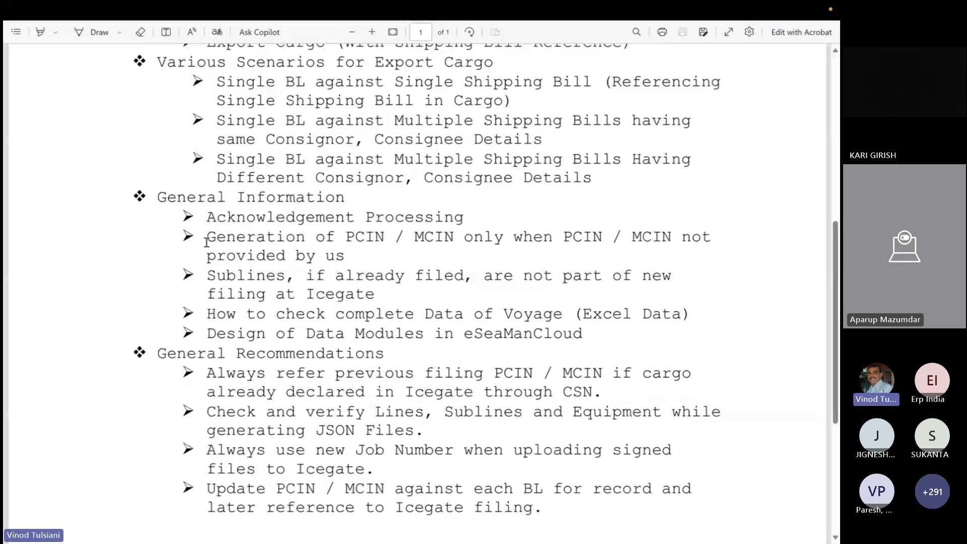
drag(206, 241, 340, 250)
click(441, 306)
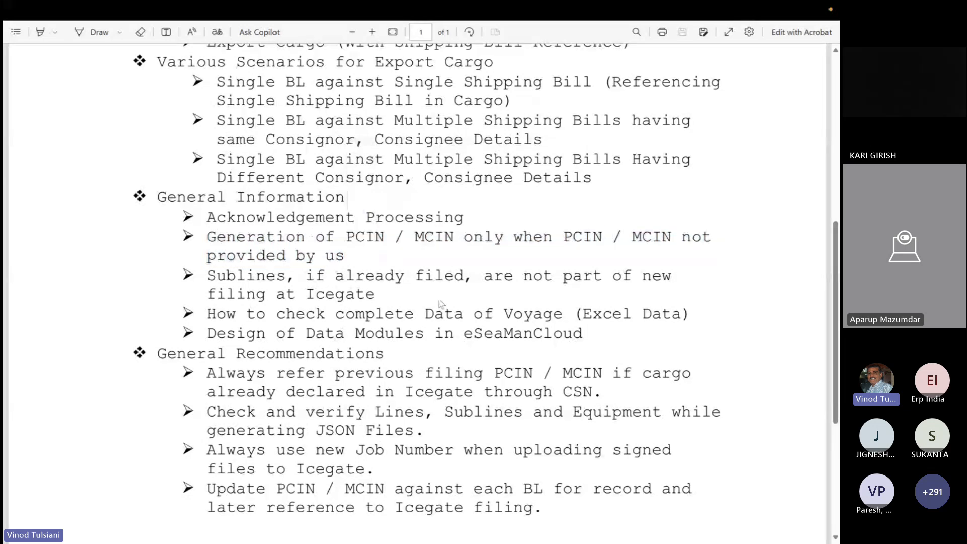
key(ctrl+Left)
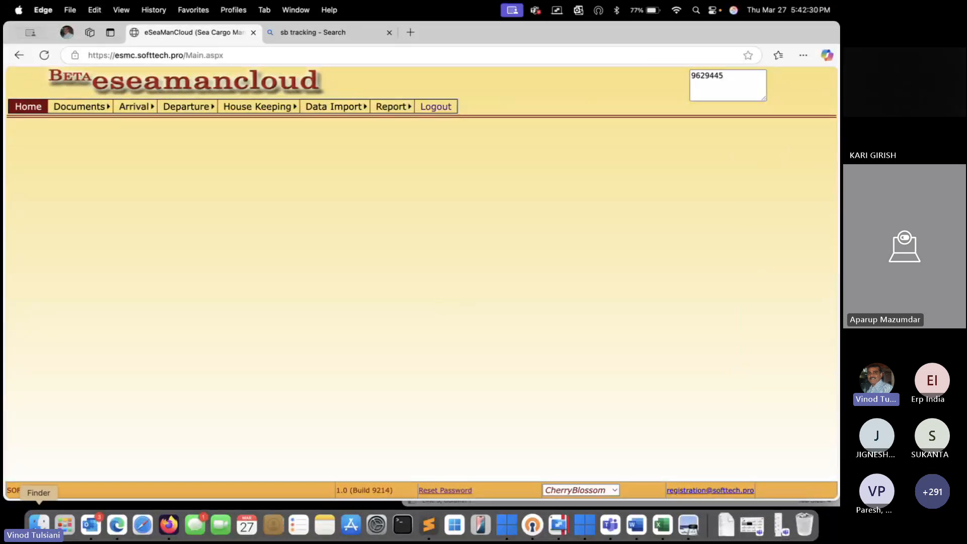
- Open the SCE ACK.json from Downloads in Sublime Text and return to eSeaManCloud's Departure menu
click(38, 524)
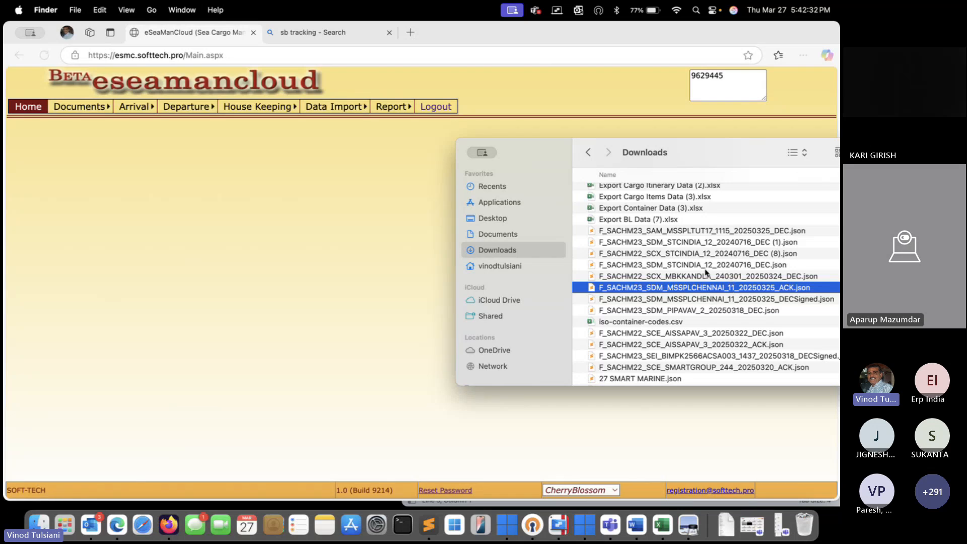
drag(545, 154, 414, 154)
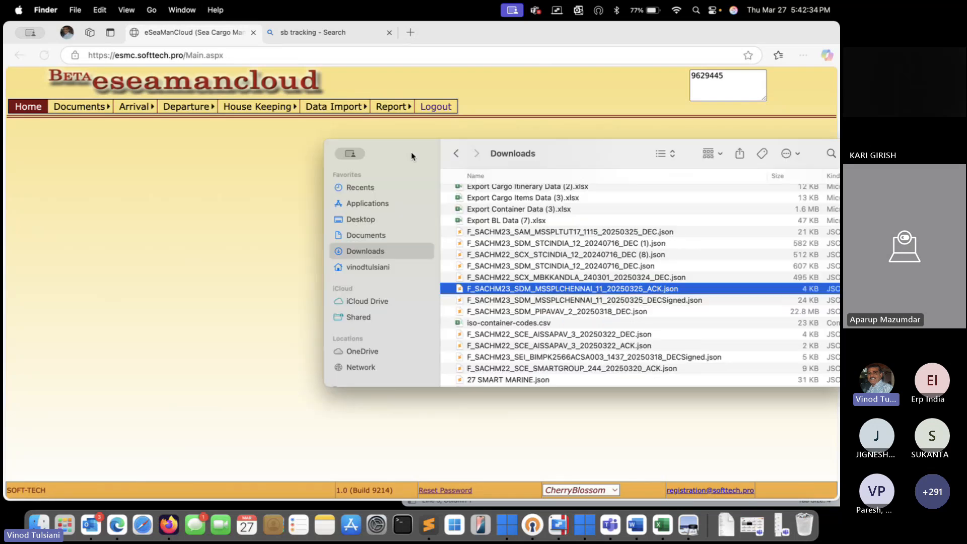
scroll(548, 355, up, 3)
scroll(547, 356, up, 3)
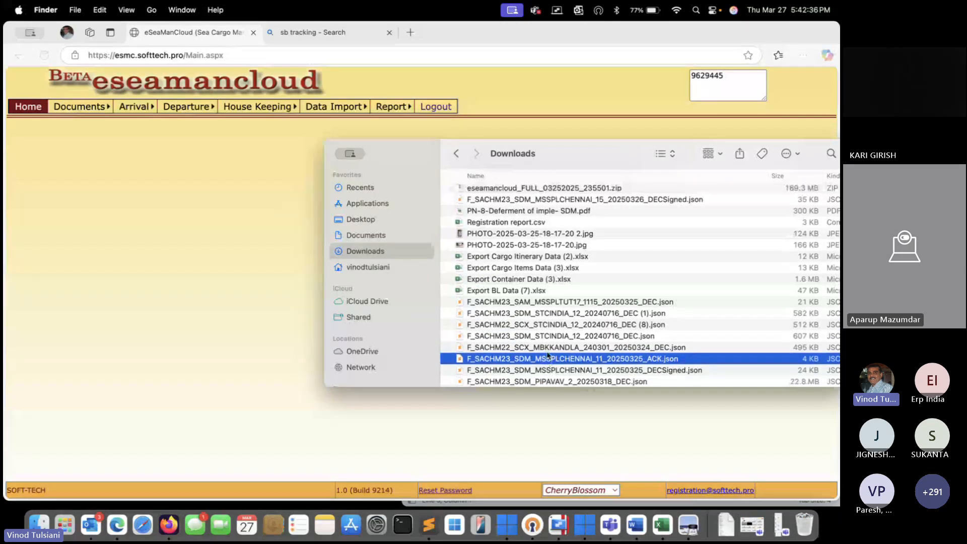
scroll(549, 342, up, 5)
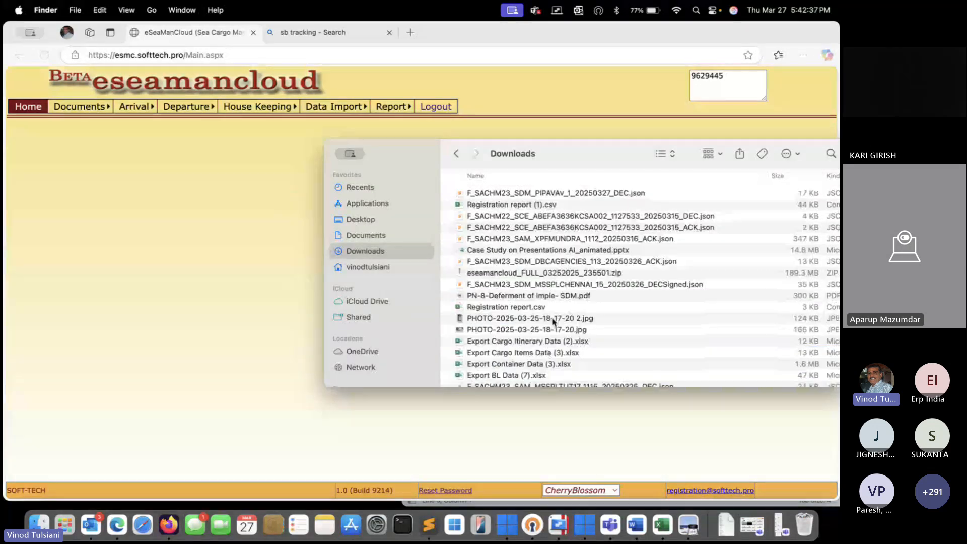
double_click(558, 229)
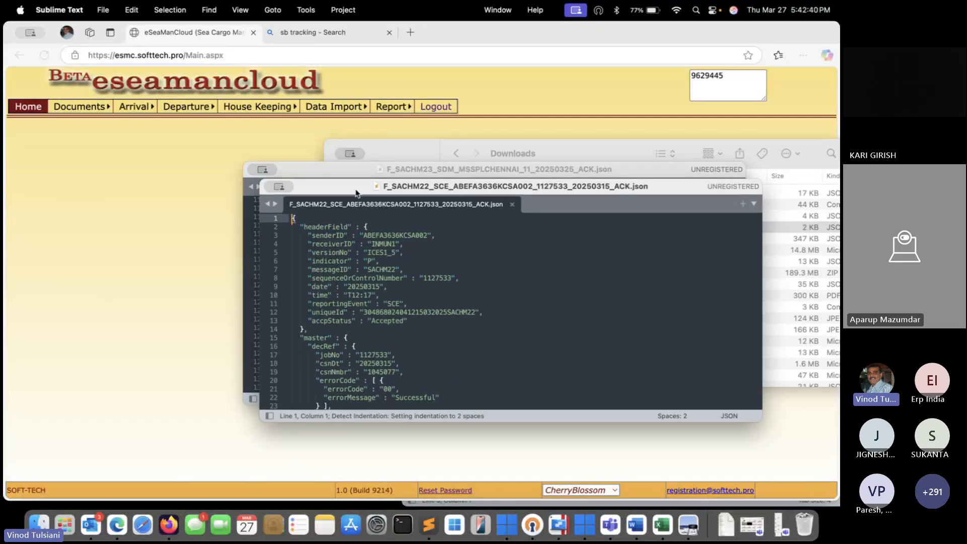
click(186, 107)
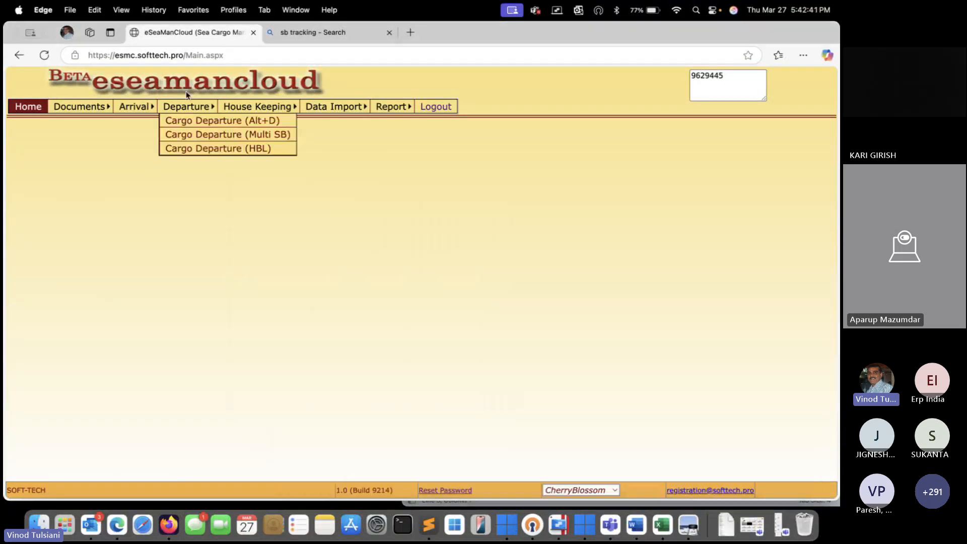
- Open Cargo Departure for VESSEL1 voyage V002 and bring up Finder's Downloads folder
click(204, 121)
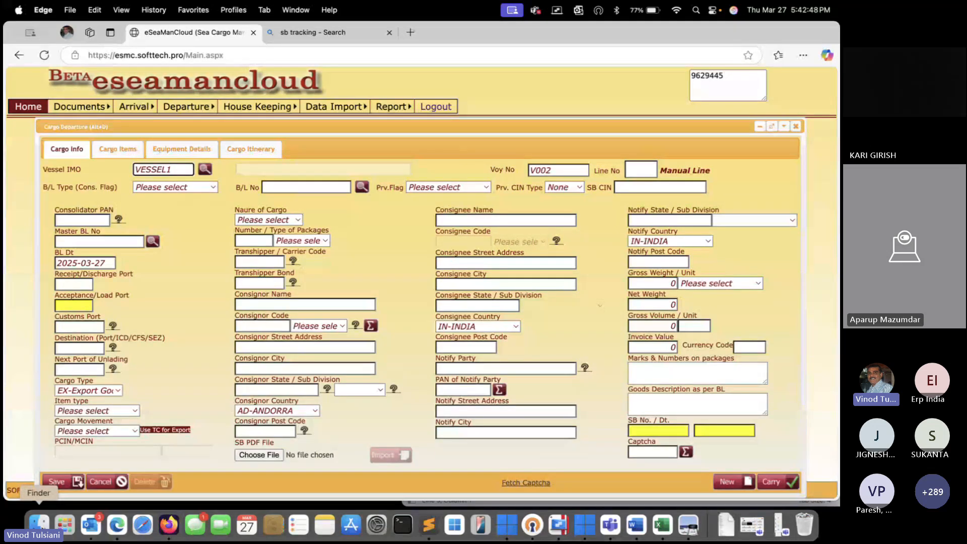
click(39, 521)
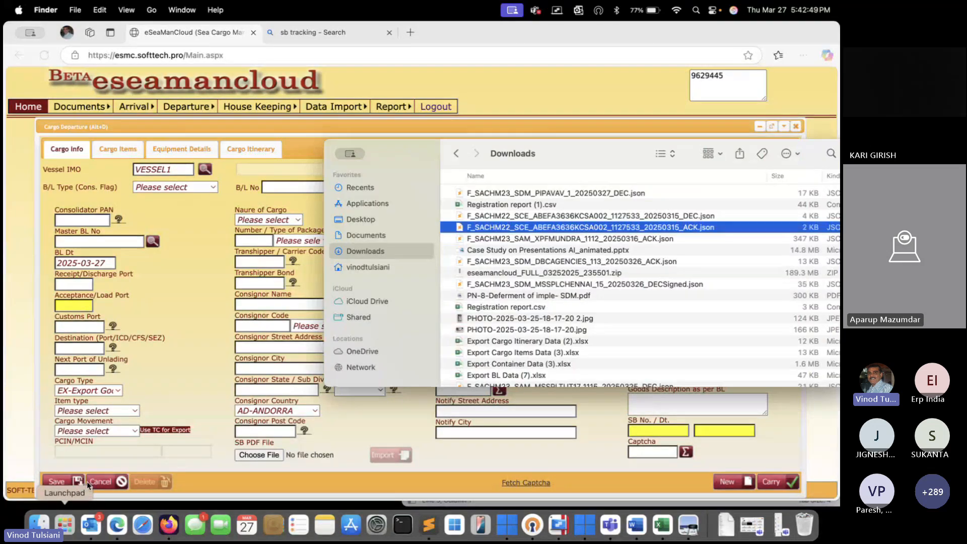
- Open the 20250315 SCE acknowledgement JSON full-size and locate the master BL number
double_click(563, 231)
scroll(473, 305, down, 8)
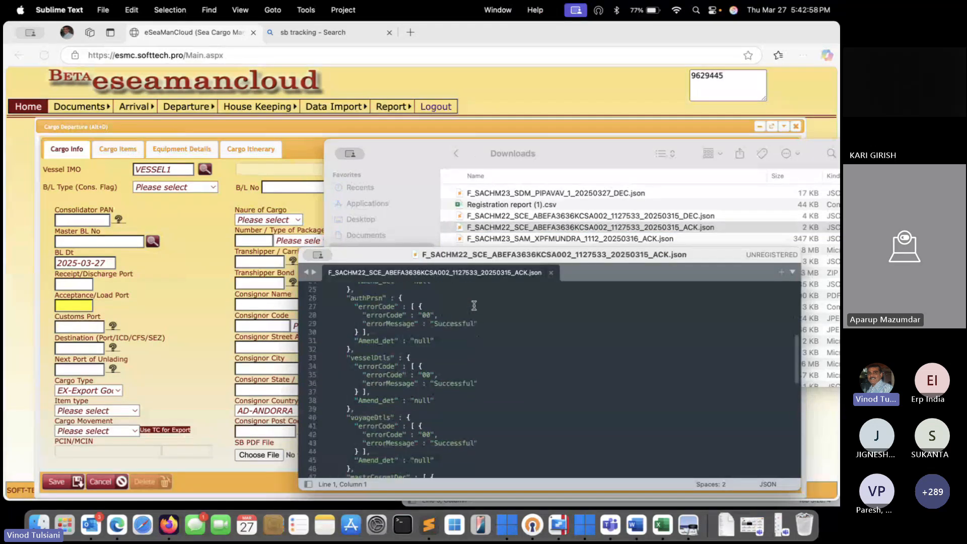
scroll(473, 306, down, 14)
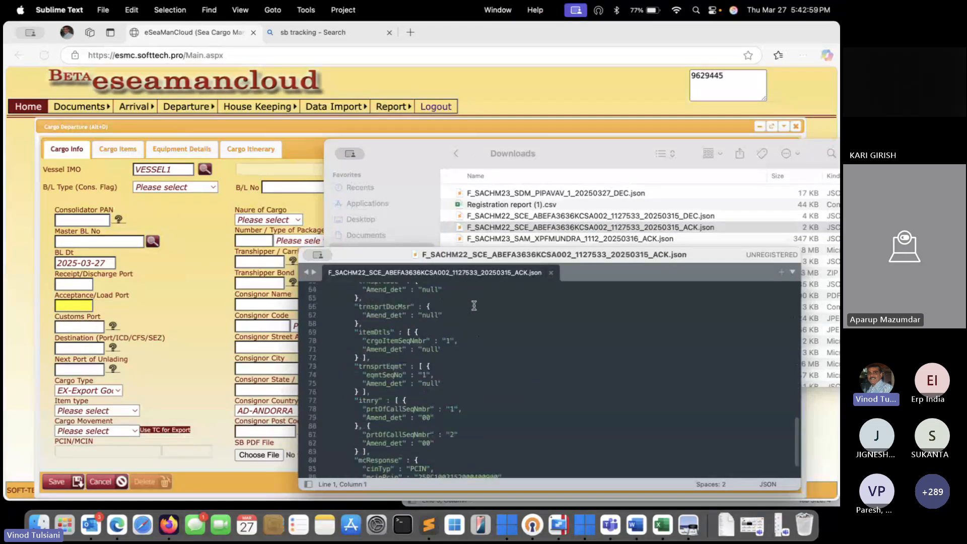
double_click(393, 261)
scroll(402, 321, up, 10)
scroll(403, 322, down, 5)
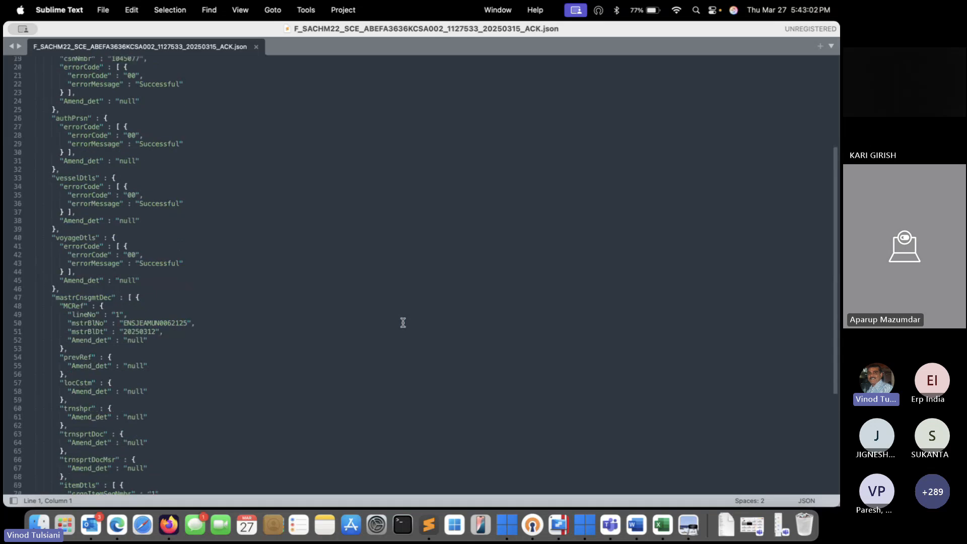
scroll(403, 323, up, 2)
click(166, 387)
double_click(164, 372)
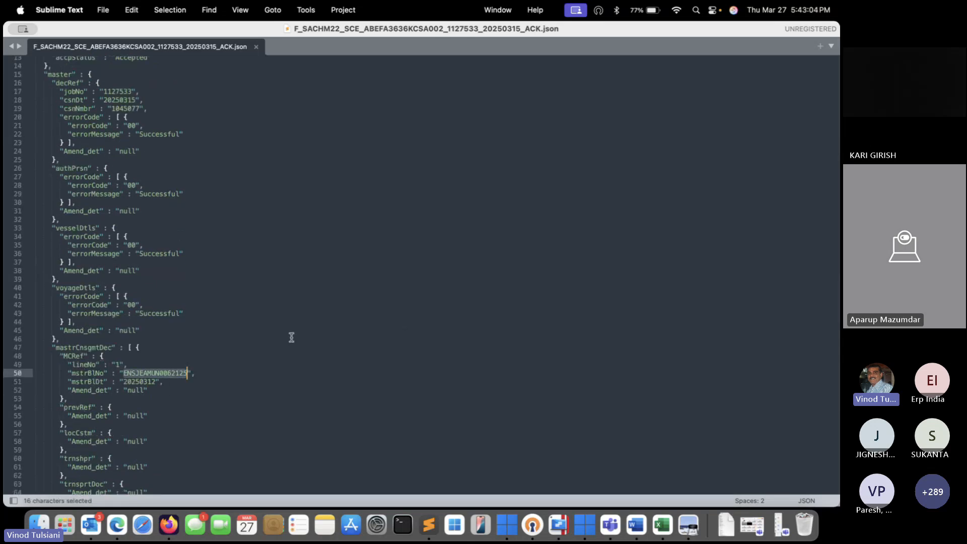
- Check the PCIN response value and the accpStatus 'Accepted' on line 13
scroll(291, 336, down, 9)
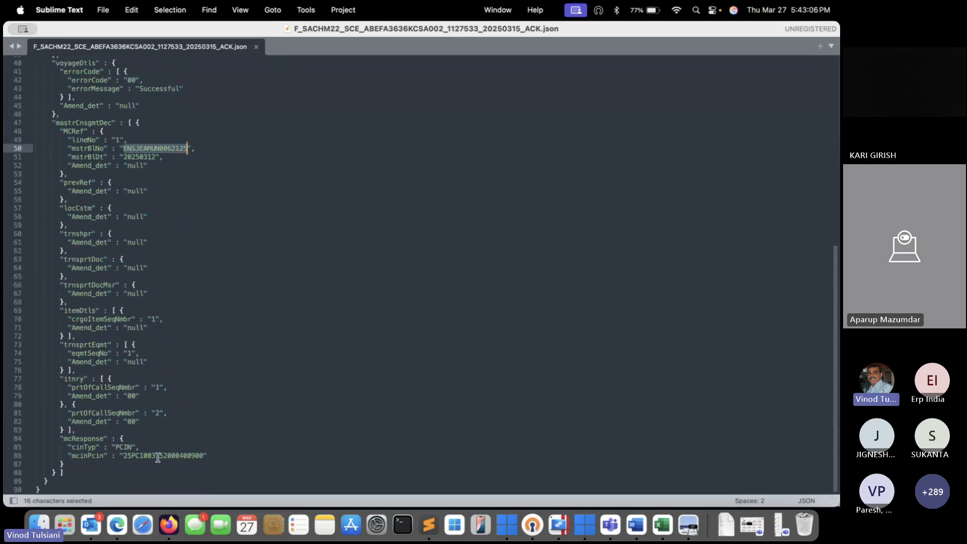
double_click(158, 457)
scroll(183, 279, up, 3)
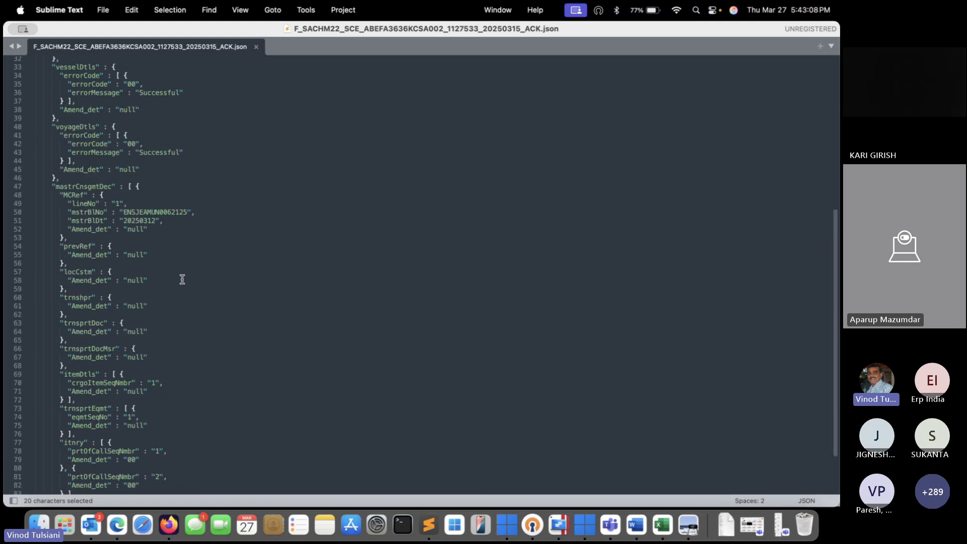
double_click(155, 212)
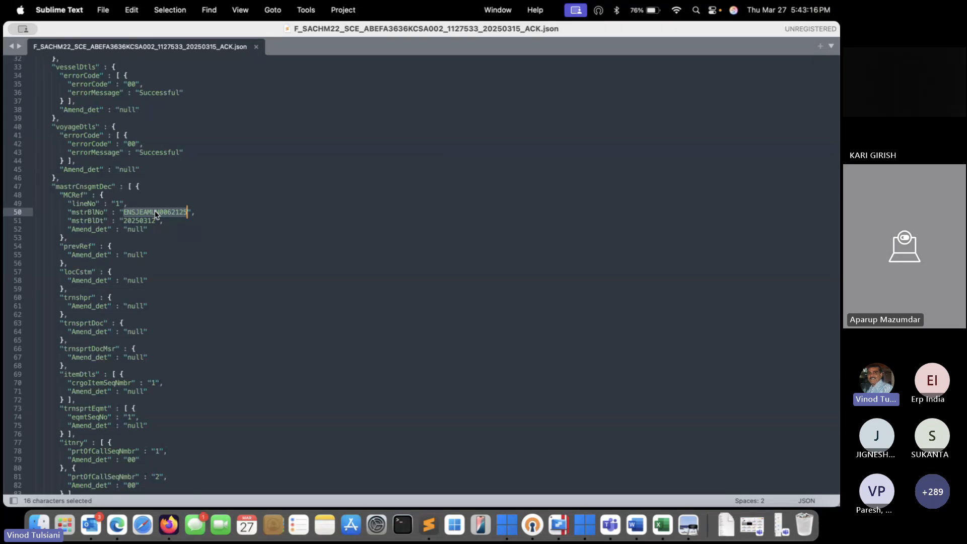
scroll(155, 212, down, 5)
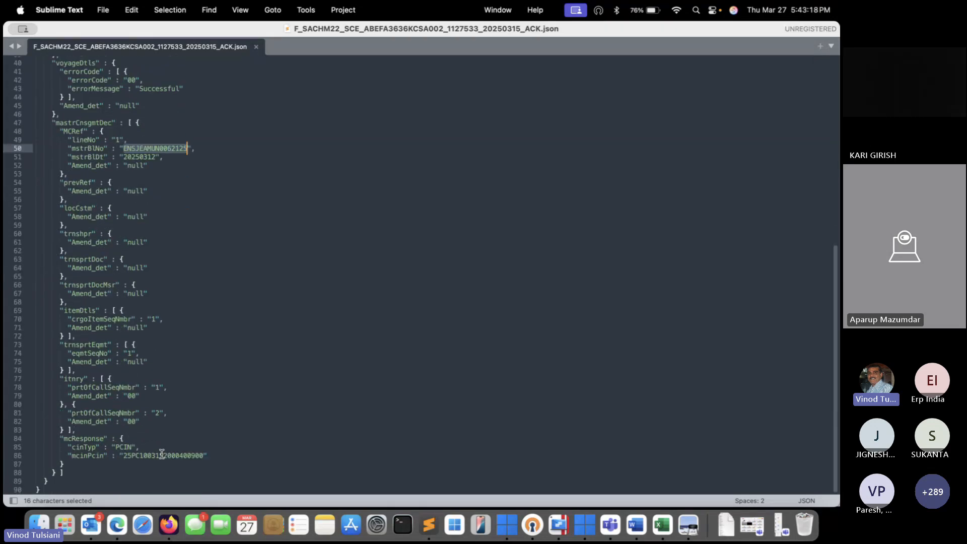
scroll(156, 272, up, 20)
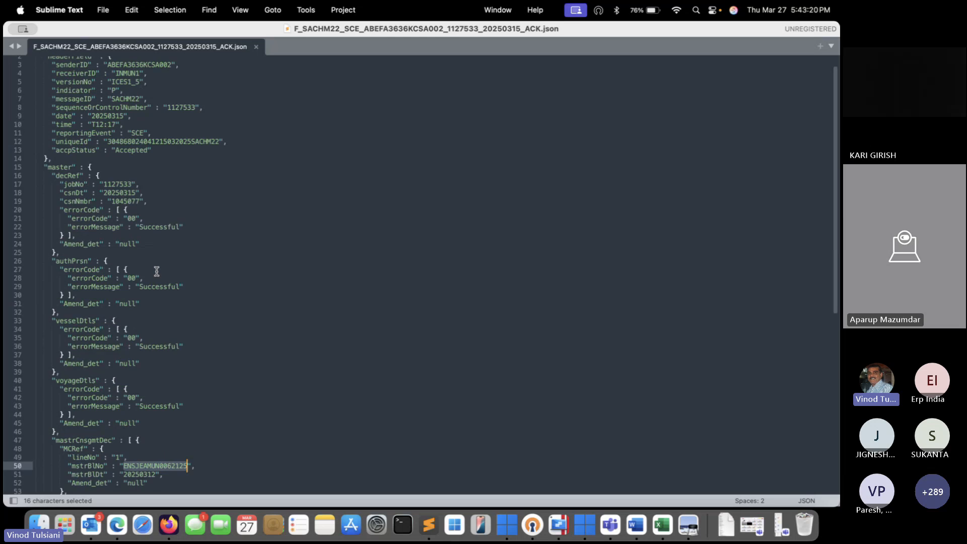
scroll(157, 271, up, 2)
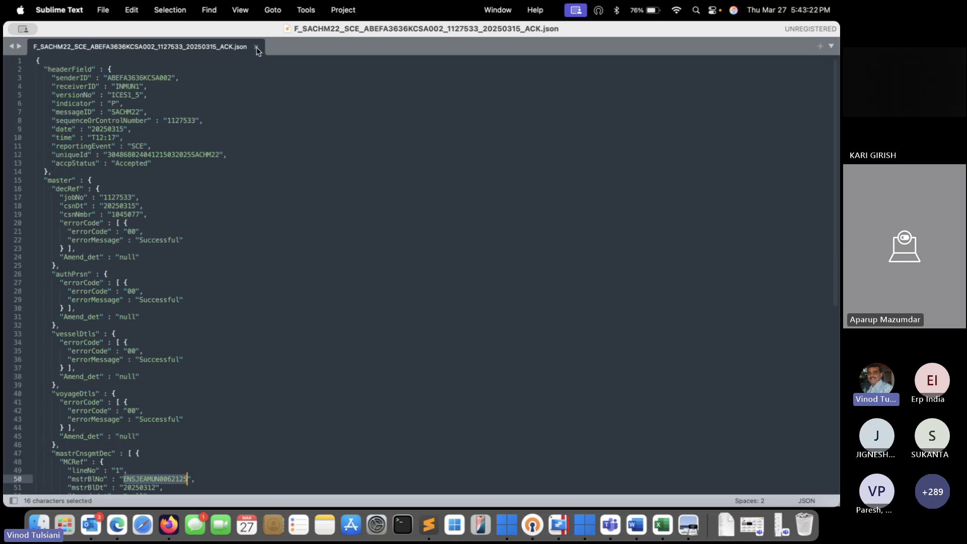
double_click(133, 164)
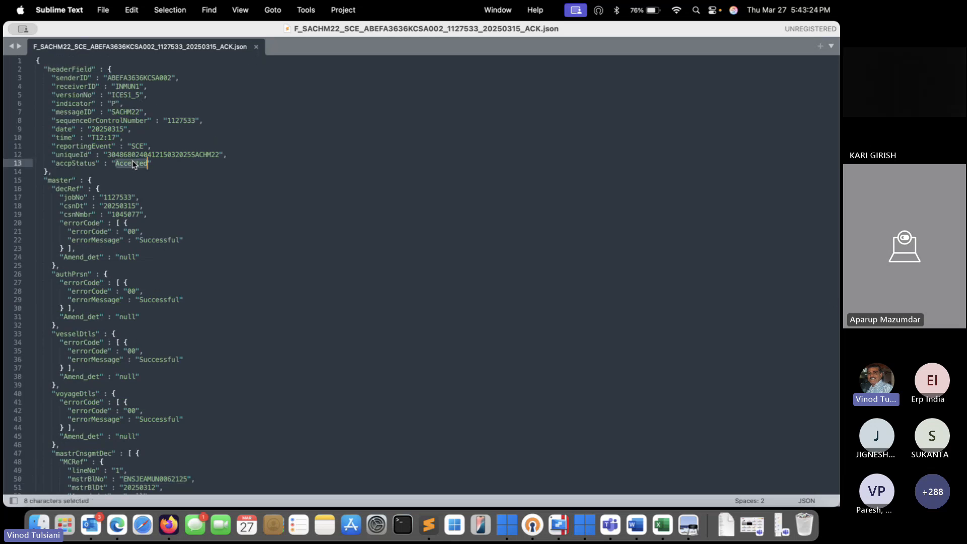
- Close the ACK.json, move the other editor aside, and return to the Cargo Departure form
click(256, 47)
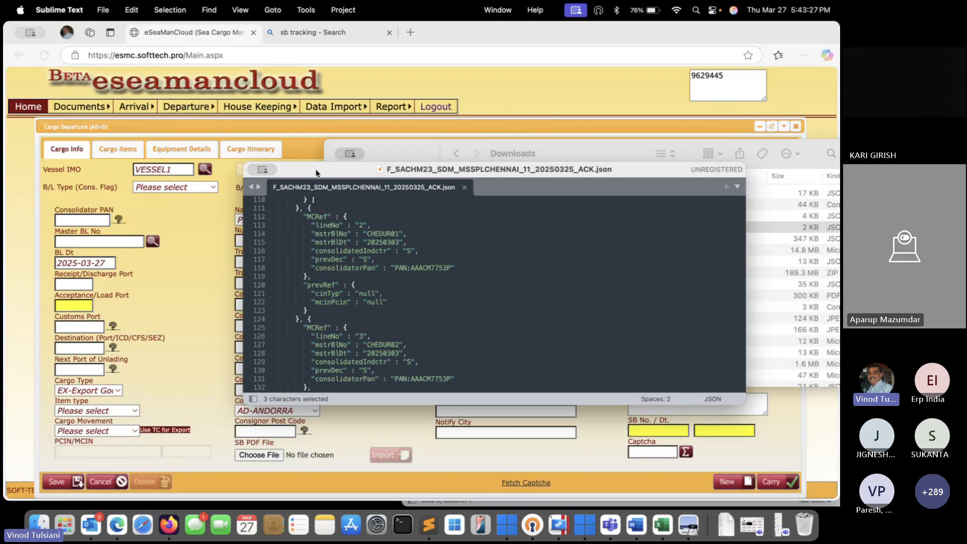
drag(315, 173, 364, 282)
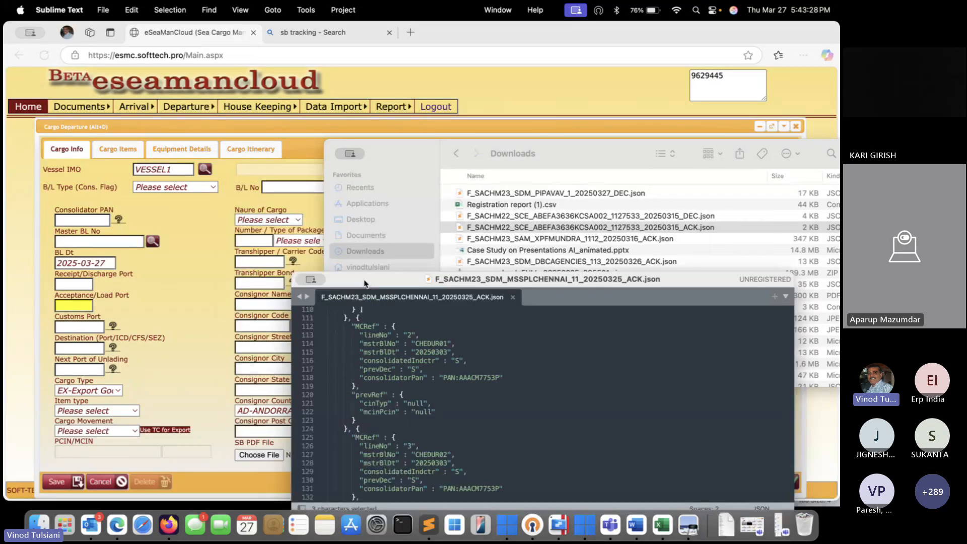
click(414, 151)
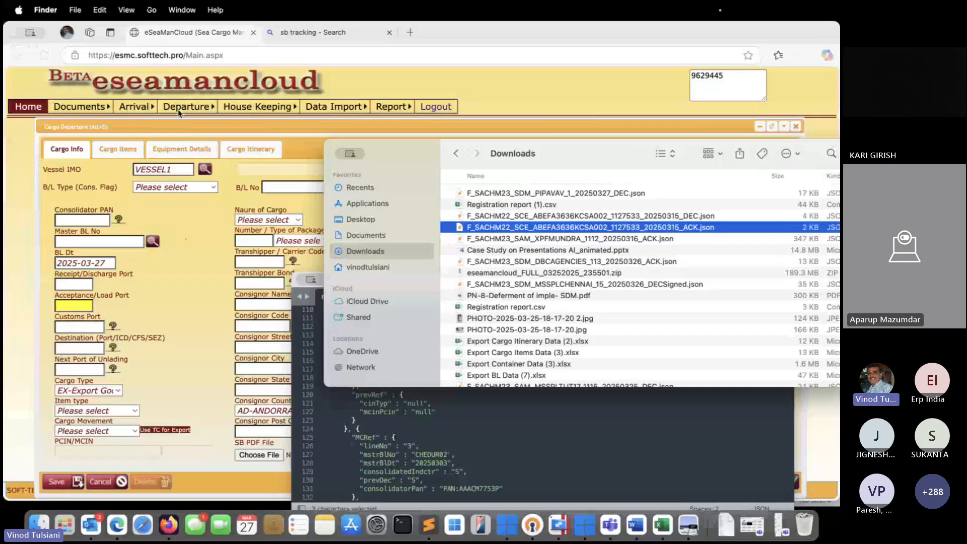
click(197, 127)
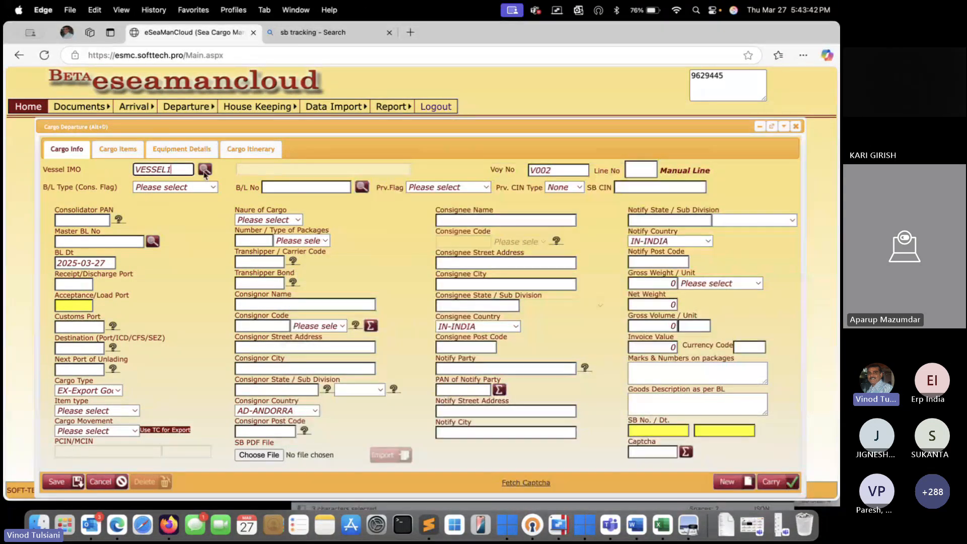
- Load line 2 of saved B/L BLNO002 into the Cargo Departure form, reposition it, and minimize it
click(204, 170)
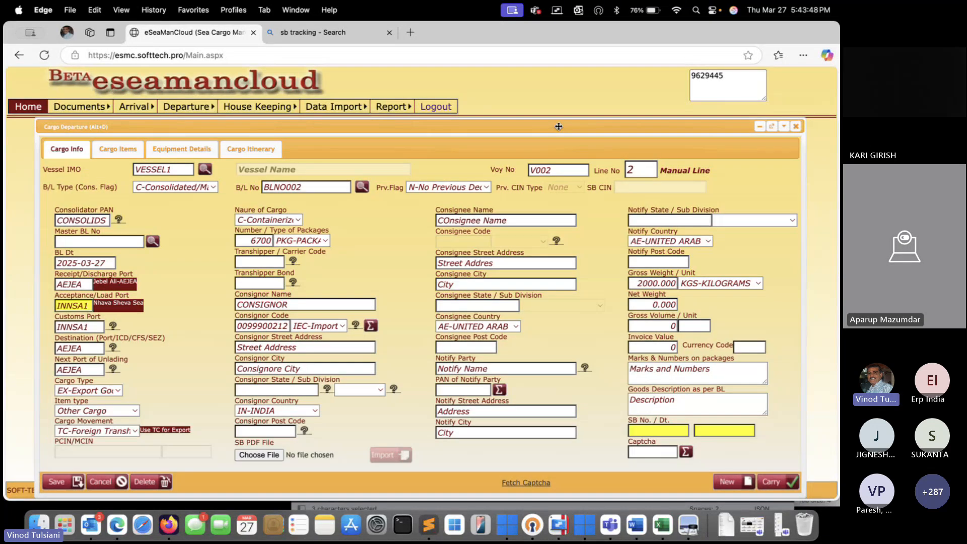
drag(559, 126, 556, 103)
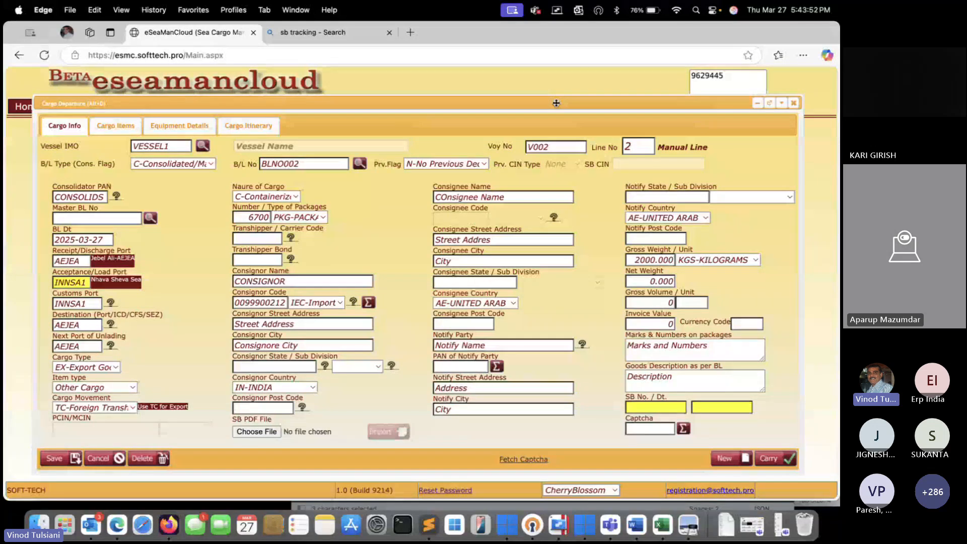
drag(471, 100, 469, 109)
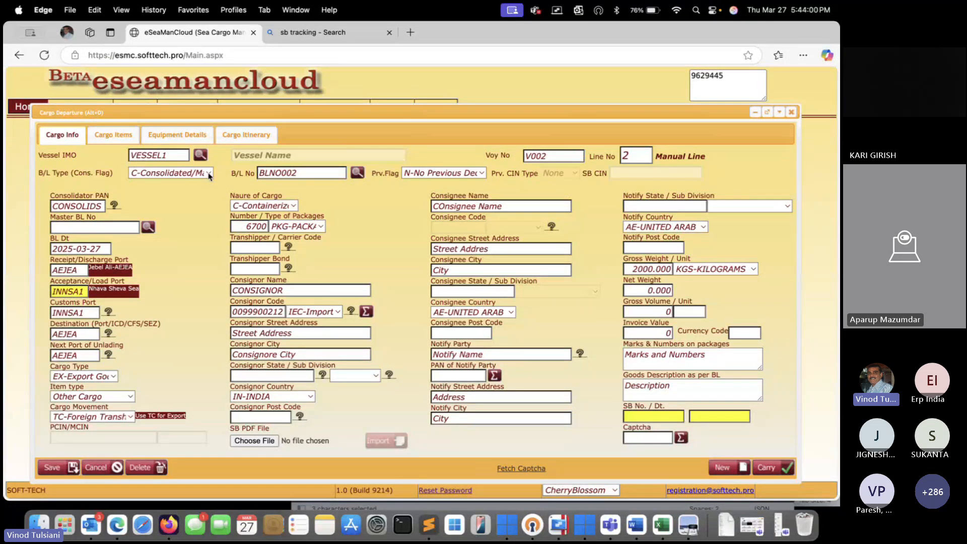
drag(290, 112, 288, 113)
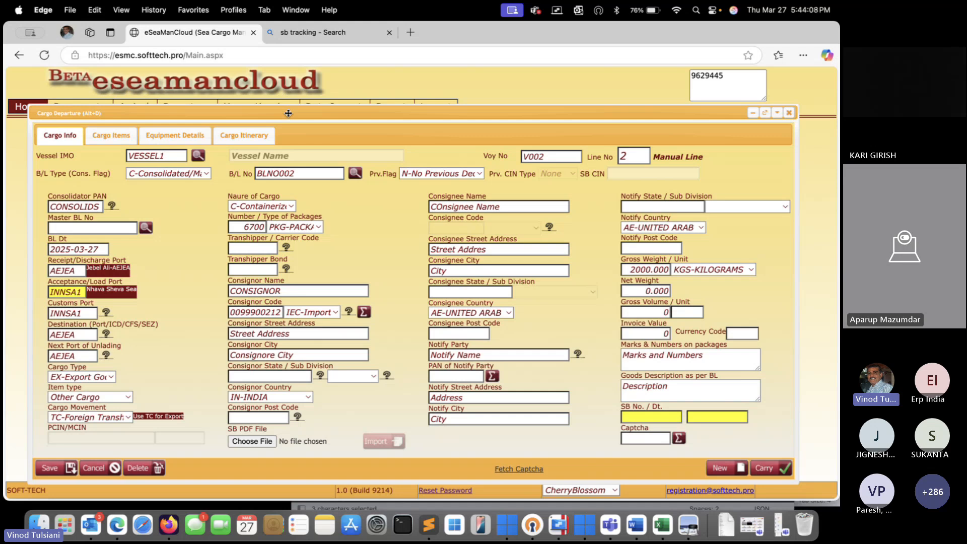
drag(288, 113, 300, 127)
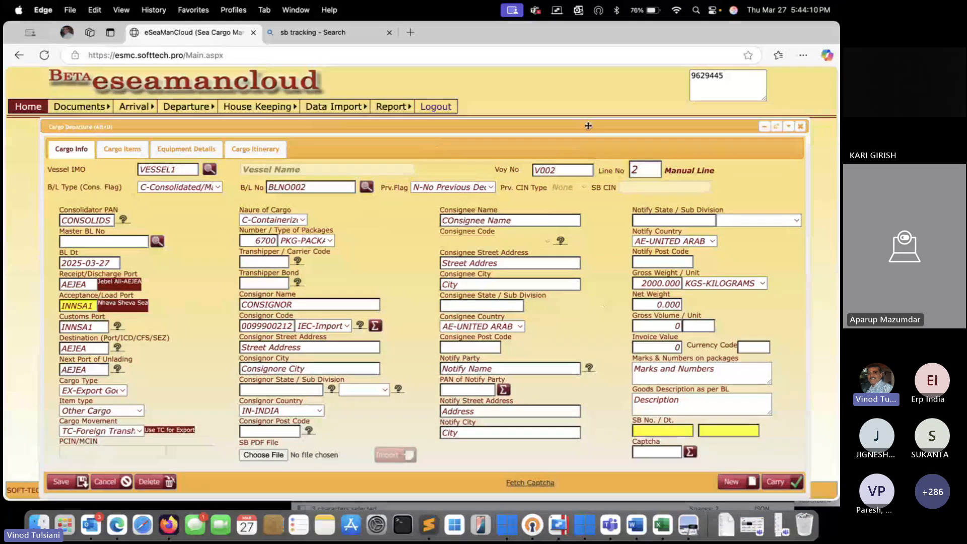
click(765, 127)
- Open Cargo Departure (Multi SB) and load house B/L 6816278 from VESSEL1's saved B/Ls
mouse_move(185, 106)
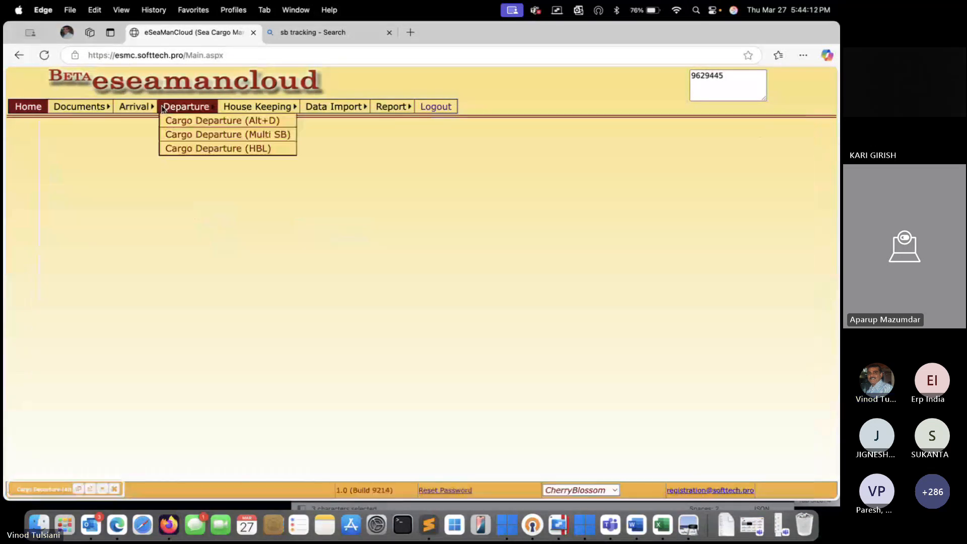
click(185, 133)
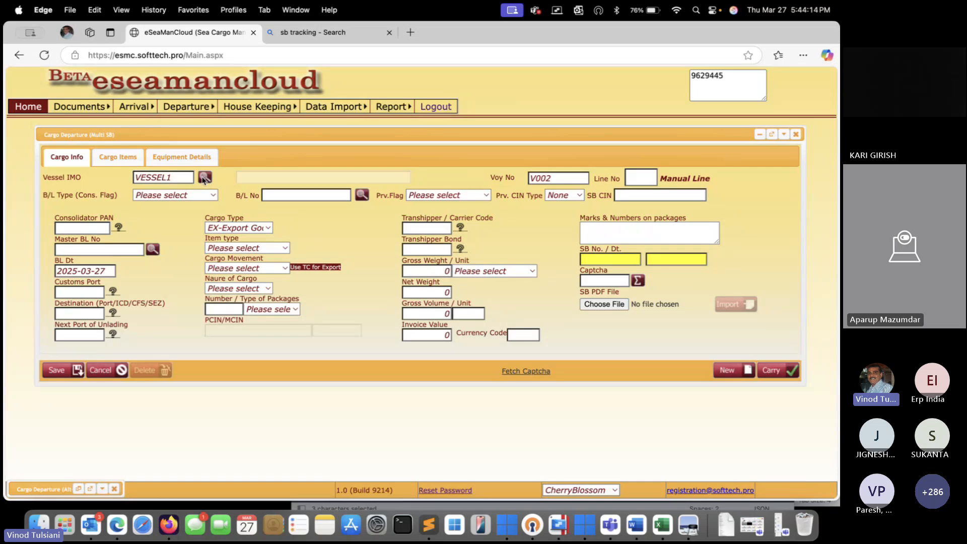
click(204, 178)
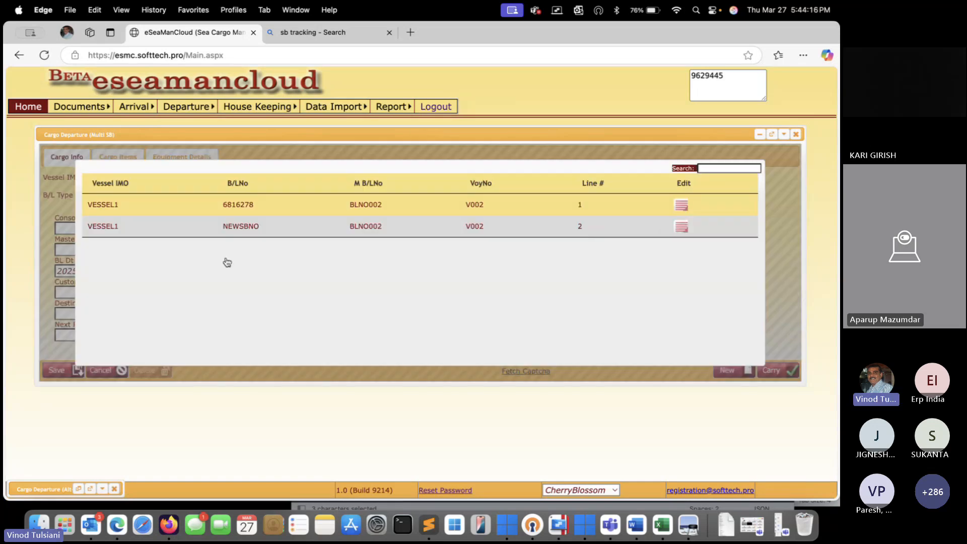
click(223, 204)
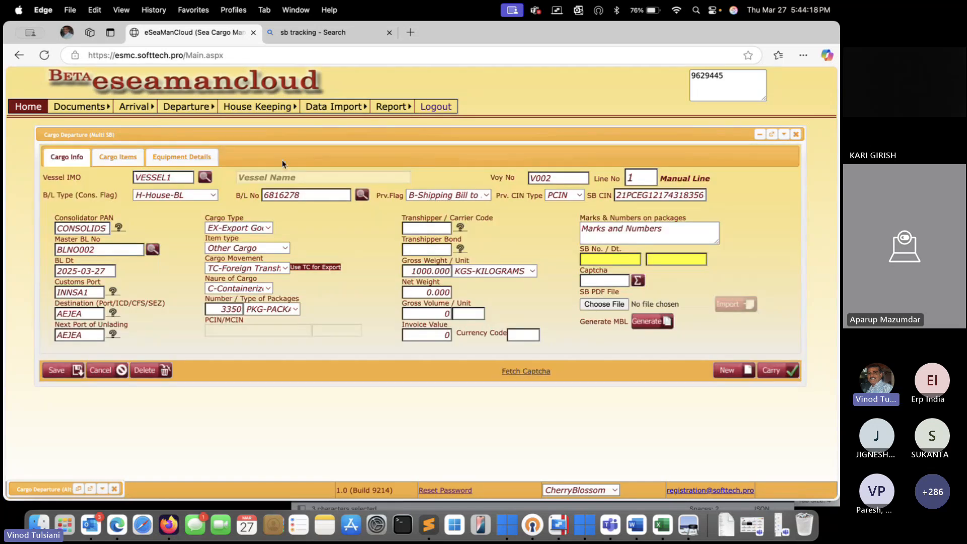
drag(304, 135, 335, 123)
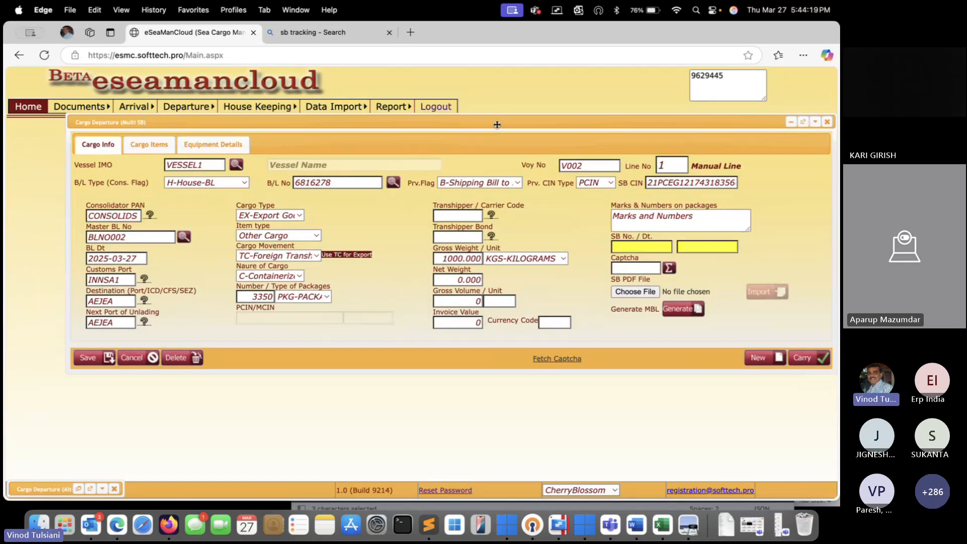
- Restore the BLNO002 consolidated form and set its previous-declaration flag to Y-MCIN Generated to be Referenced
click(78, 488)
click(59, 129)
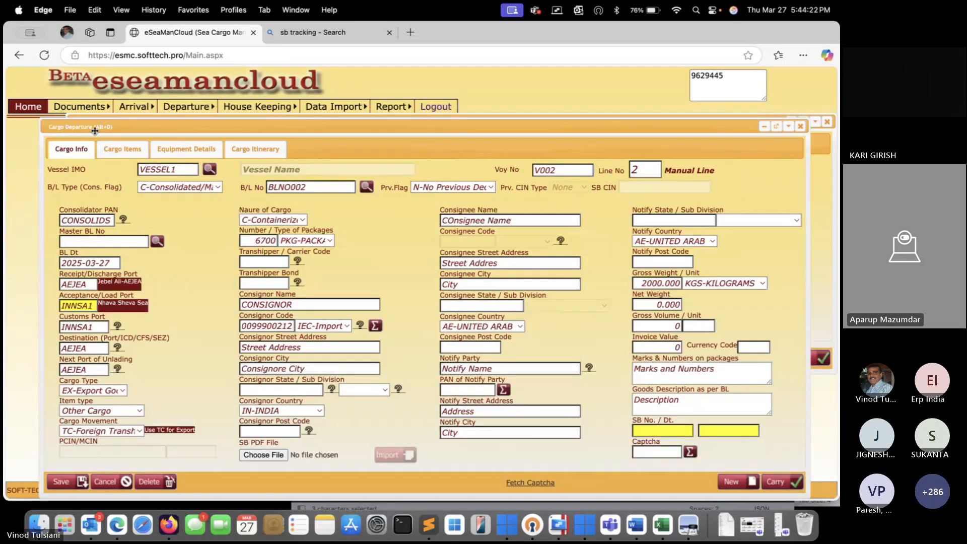
drag(97, 129, 94, 129)
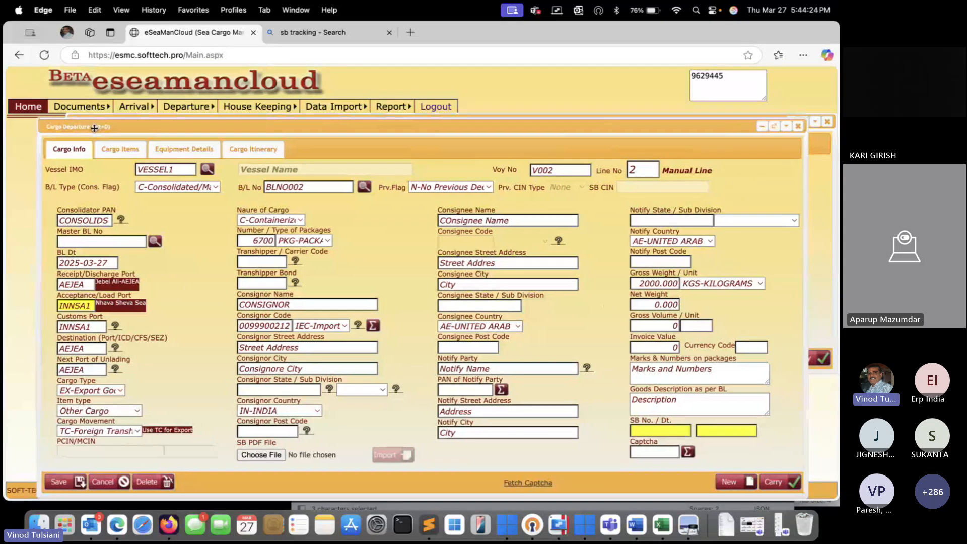
click(480, 187)
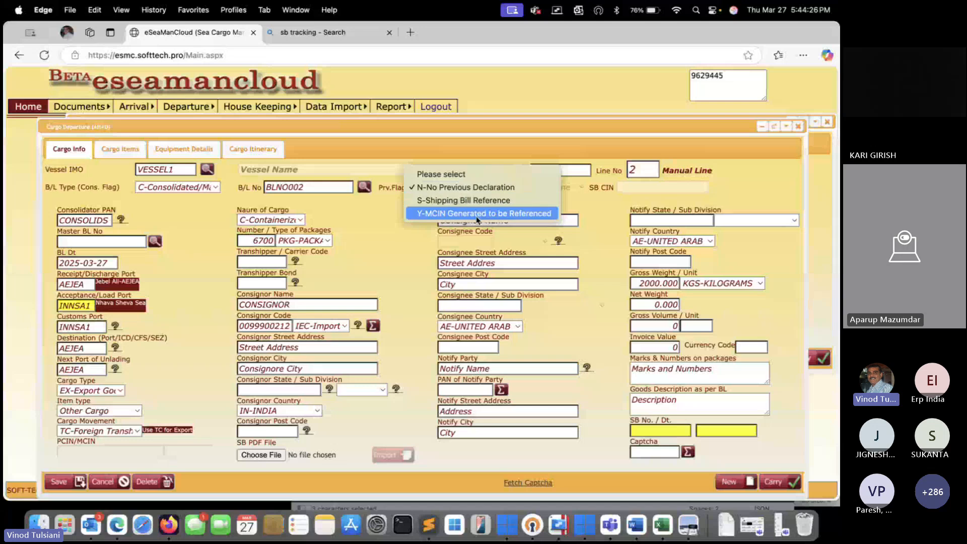
click(503, 213)
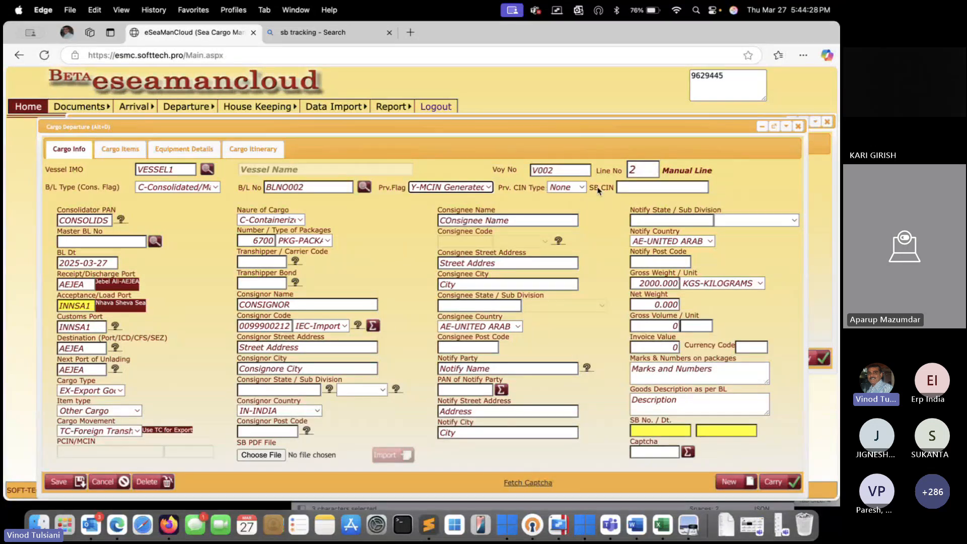
drag(593, 129, 563, 130)
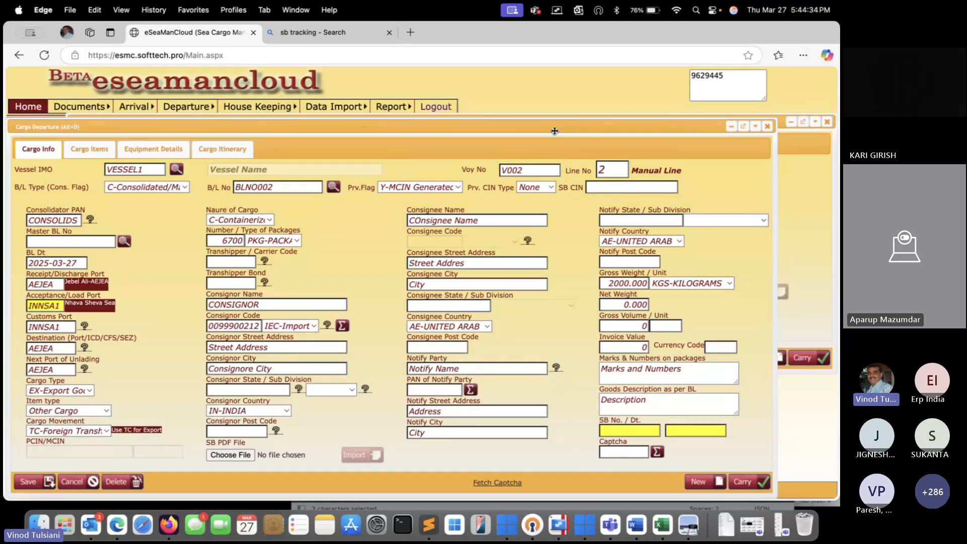
- Arrange the Multi SB form against the consolidated B/L form, then minimize the consolidated form
click(781, 126)
drag(780, 126, 776, 75)
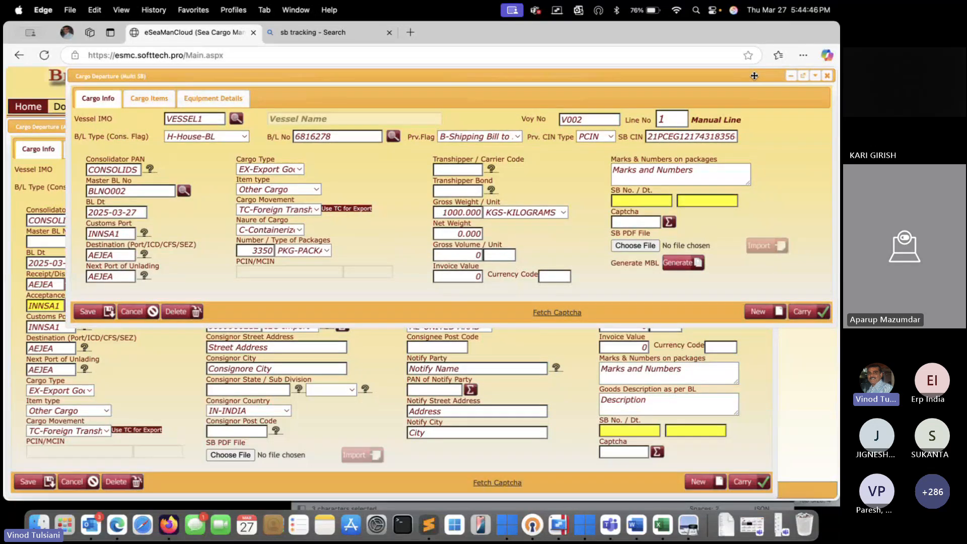
drag(755, 77, 757, 101)
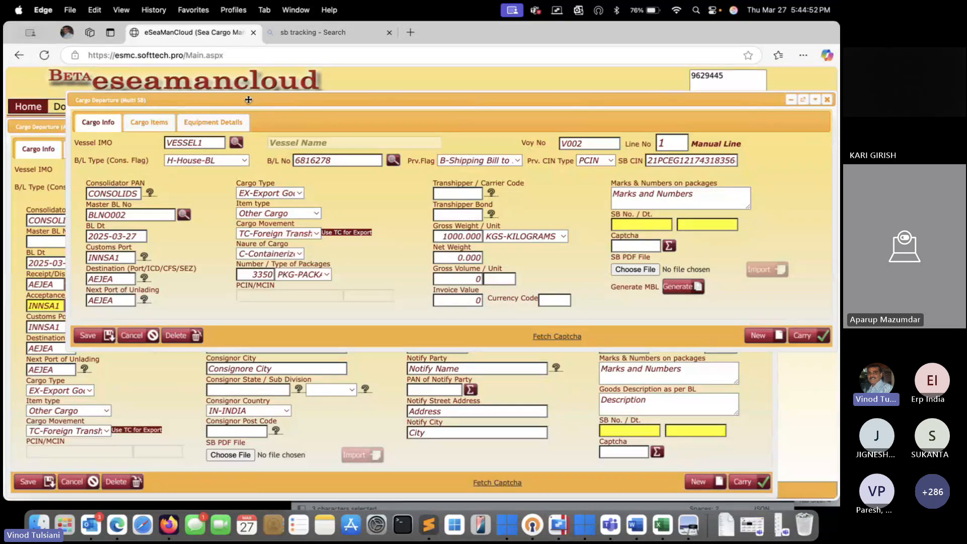
drag(250, 100, 279, 195)
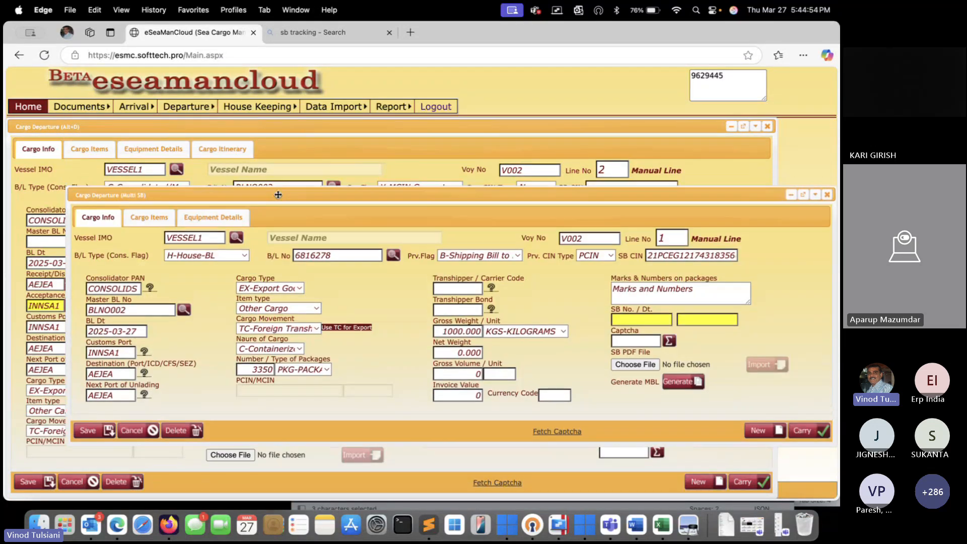
click(315, 122)
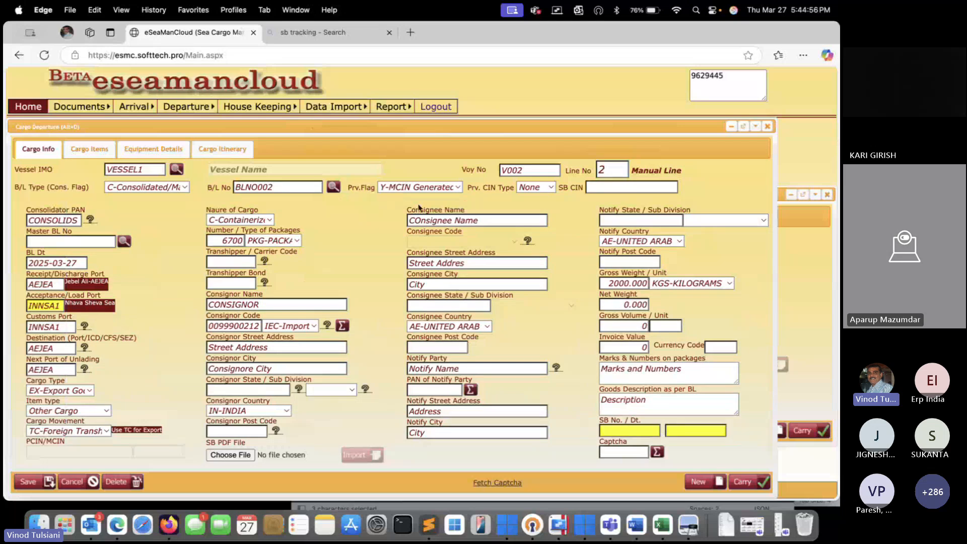
click(730, 127)
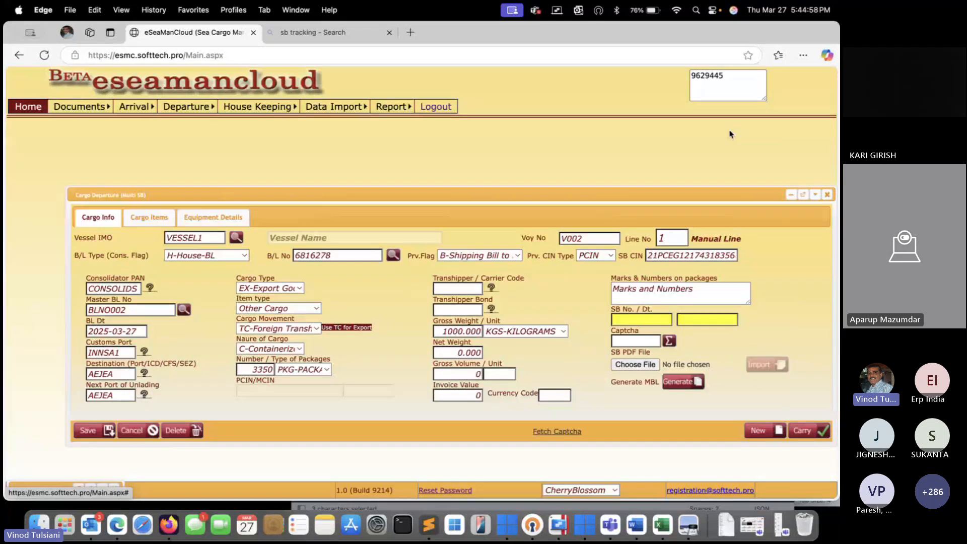
- Close the Multi SB departure form for house B/L 6816278
drag(701, 195, 678, 217)
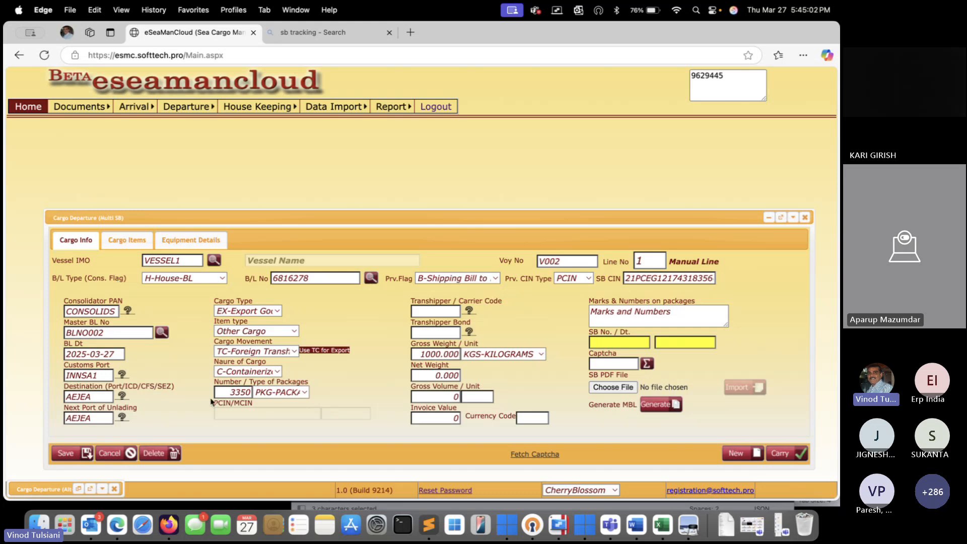
drag(393, 216, 355, 190)
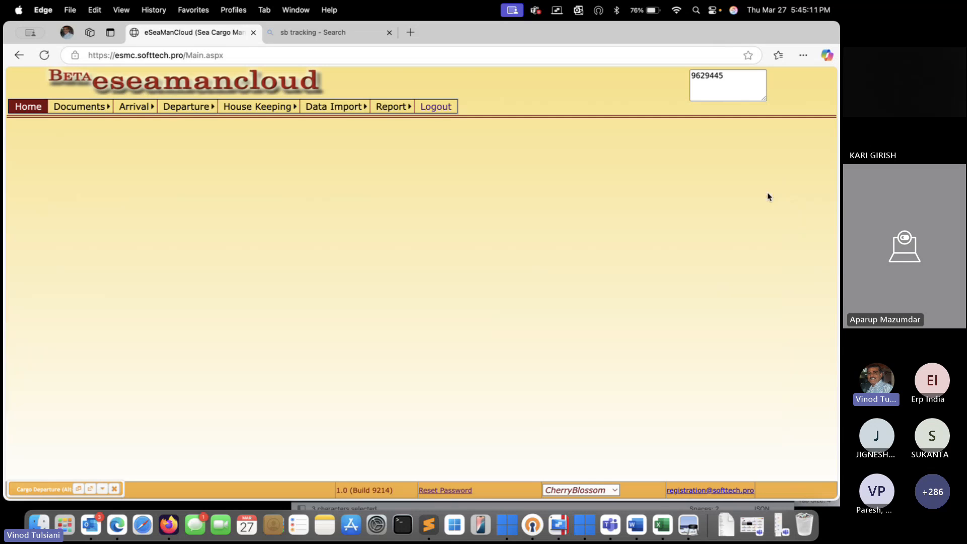
click(767, 196)
key(ctrl+Right)
scroll(354, 252, down, 1)
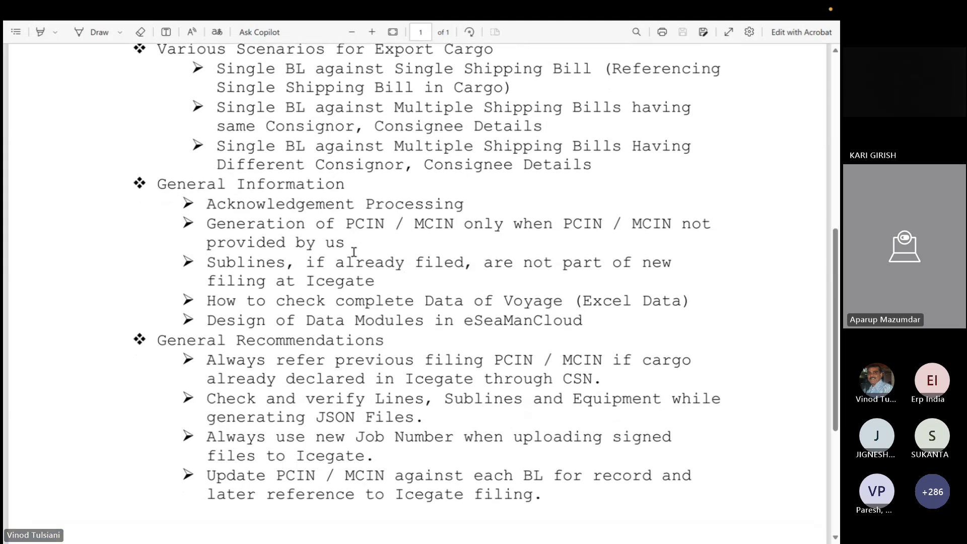
scroll(354, 252, down, 1)
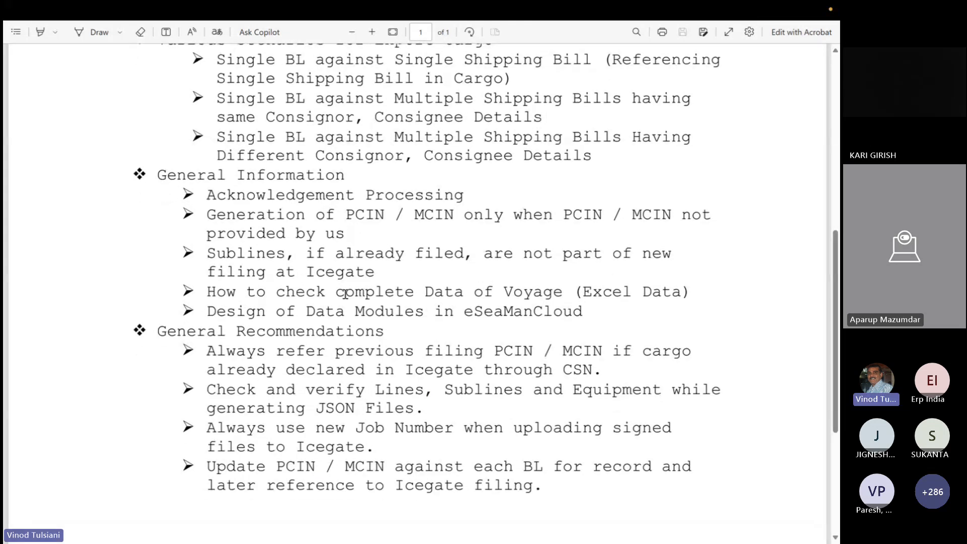
key(ctrl+Left)
- Open Export BL Data (Excel) and view the six B/L rows for VESSEL1 voyage V002
mouse_move(393, 106)
click(409, 243)
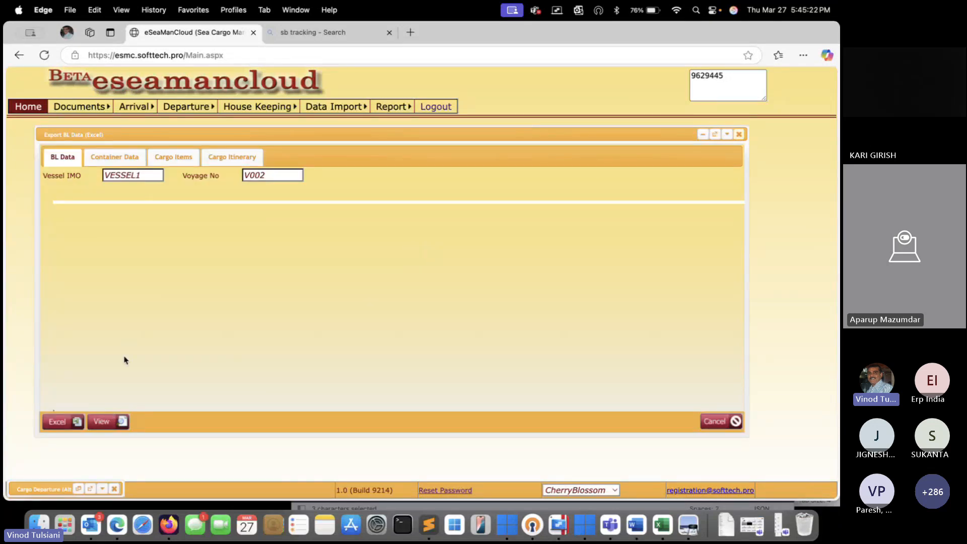
click(109, 425)
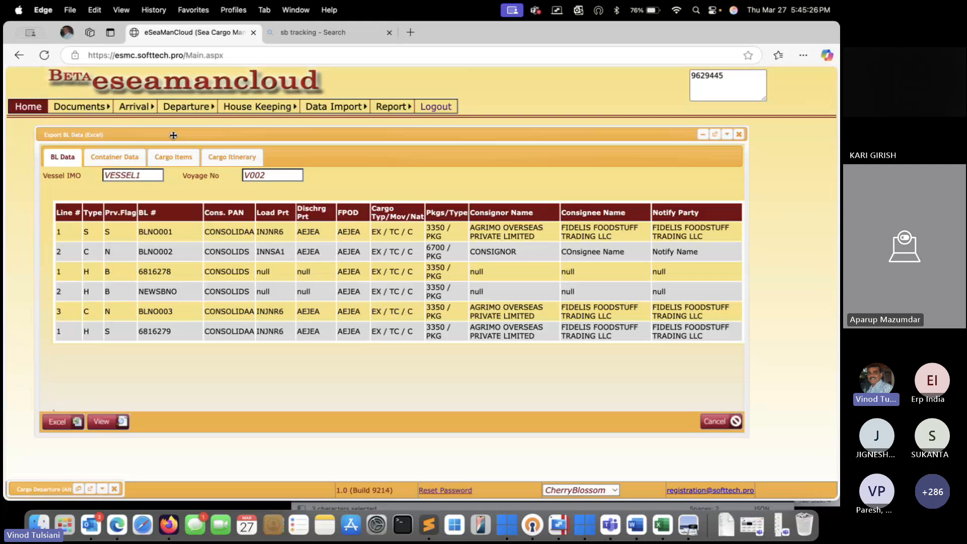
drag(173, 135, 173, 140)
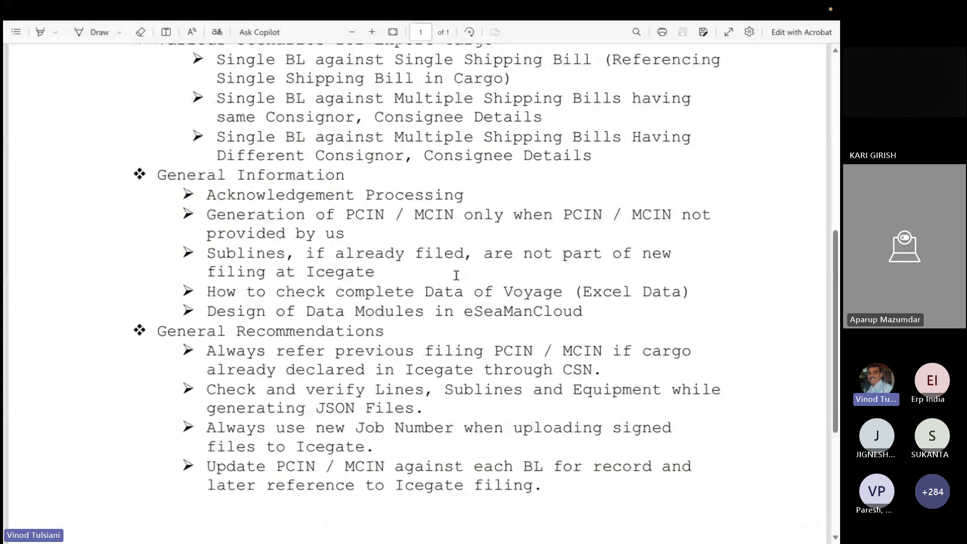
scroll(456, 275, down, 4)
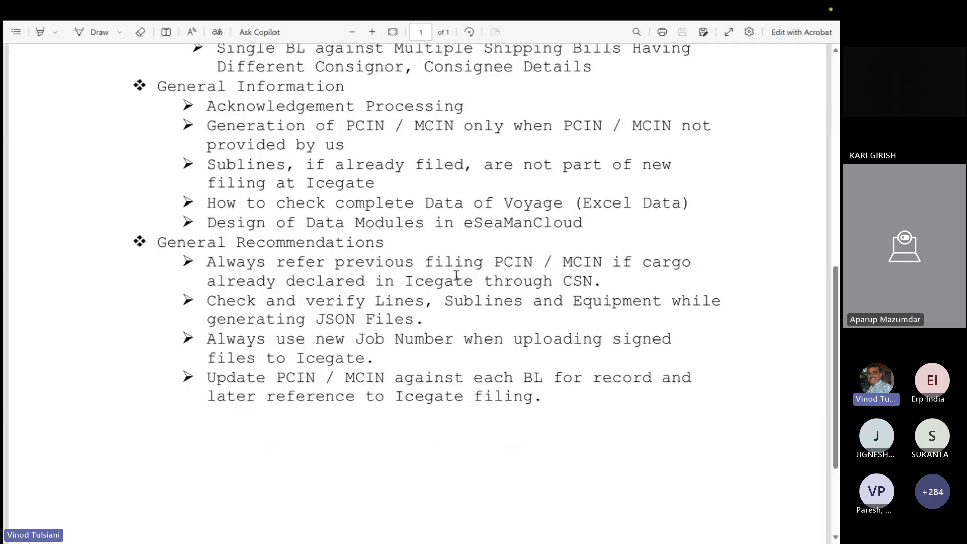
scroll(456, 275, up, 1)
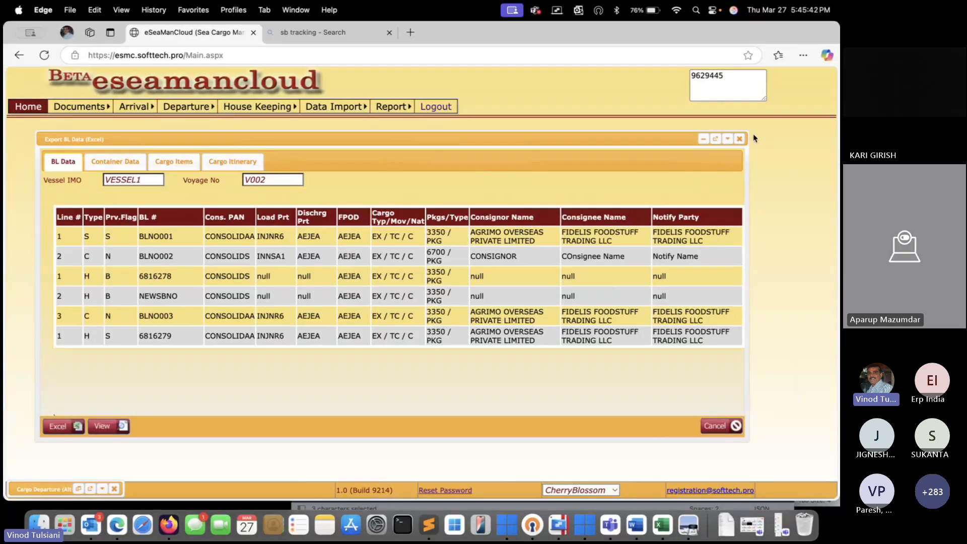
- Close the Export BL Data window and open a new Cargo Departure (Alt+D) form
click(739, 139)
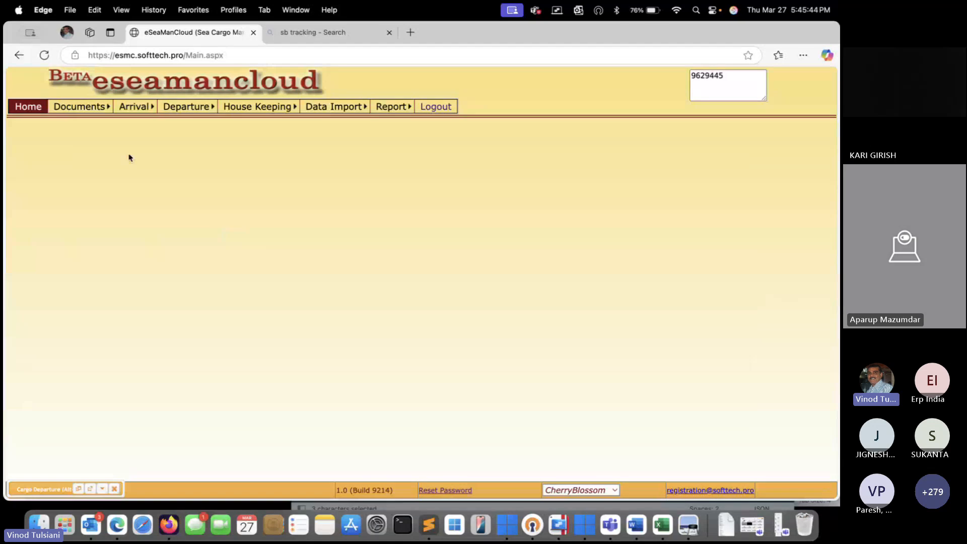
mouse_move(87, 110)
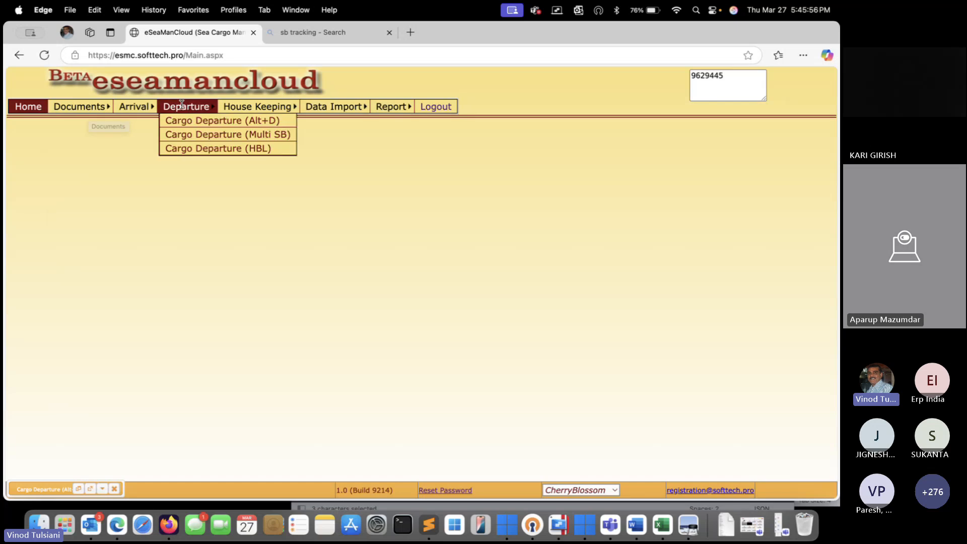
mouse_move(200, 103)
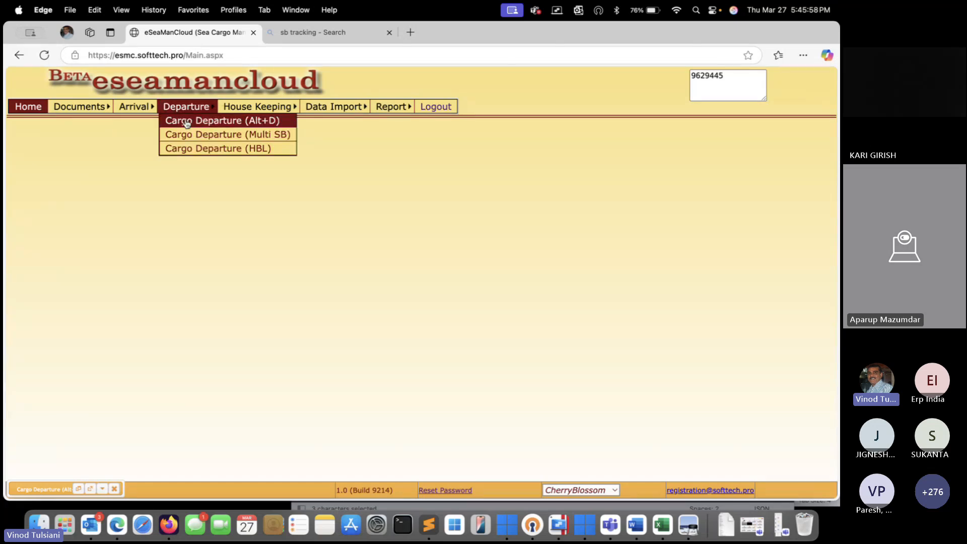
click(188, 118)
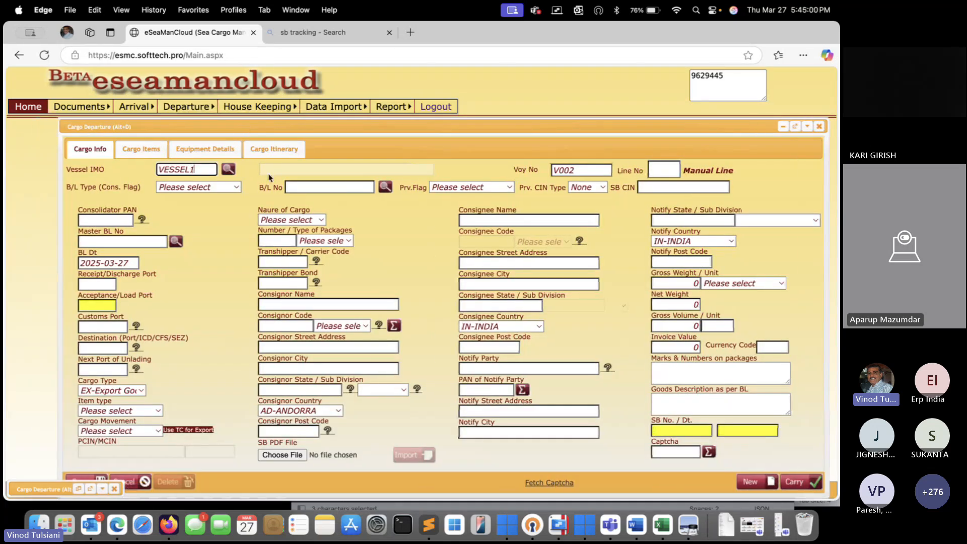
- Reduce the browser zoom to 80% and move the Cargo Departure form aside
click(803, 55)
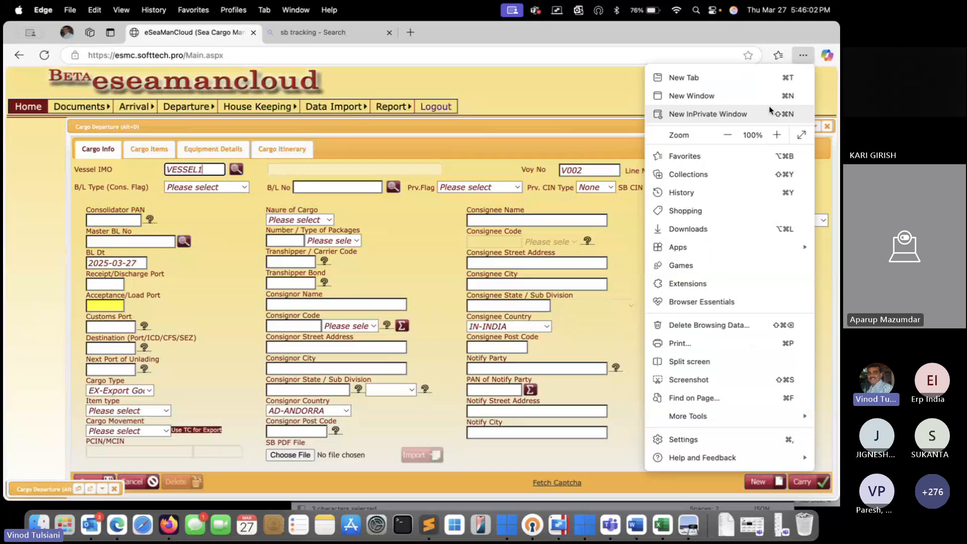
click(728, 136)
click(728, 136)
click(535, 112)
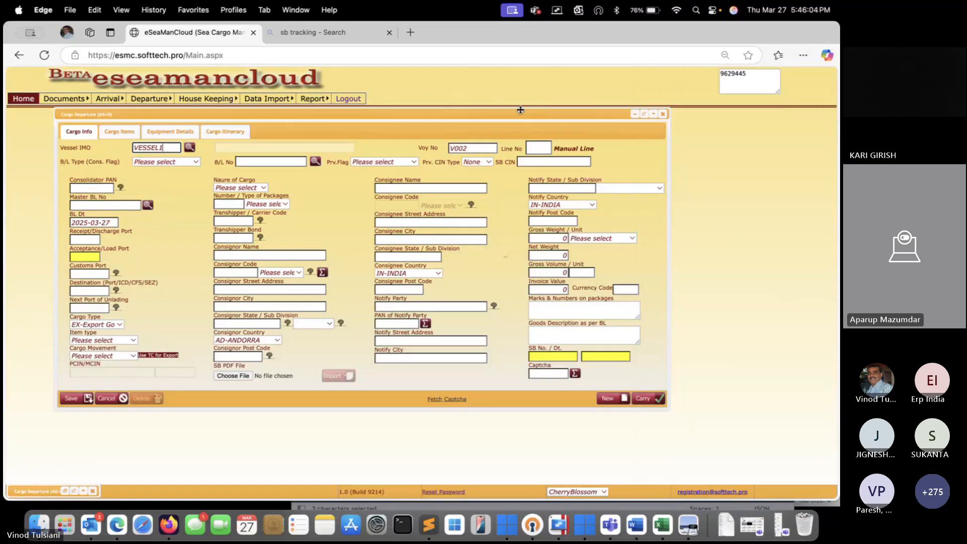
drag(519, 112, 614, 218)
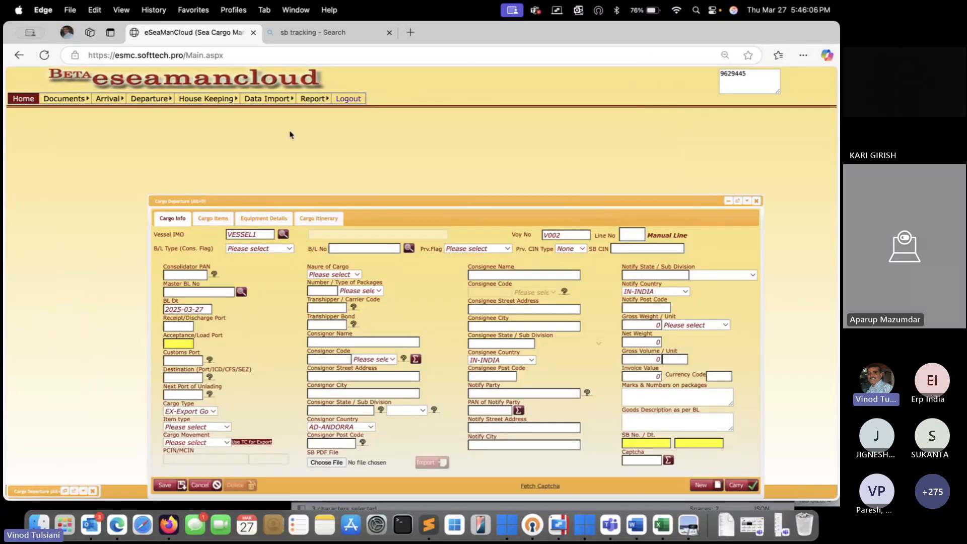
- Open the Cargo Arrival form and keep its cargo type as IM-Import Goods
click(121, 106)
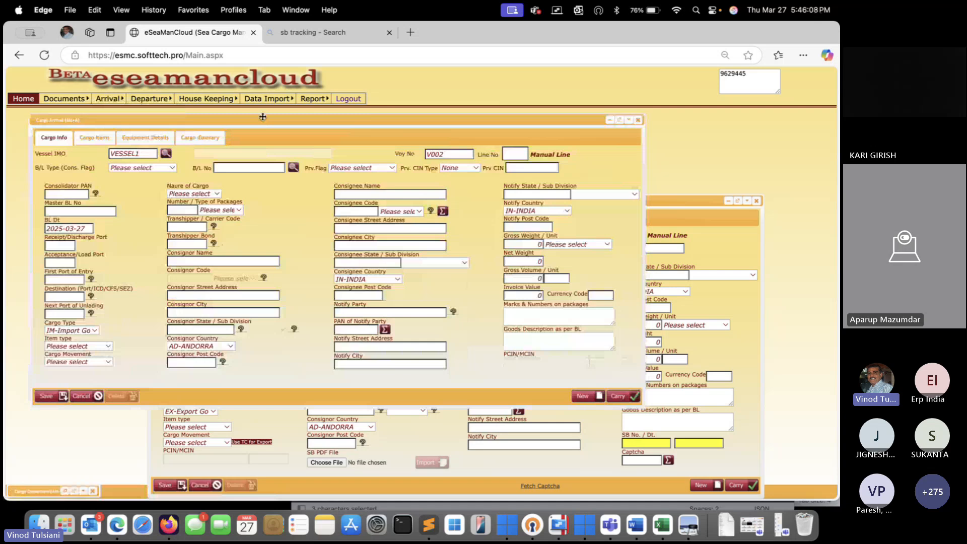
drag(263, 117, 240, 86)
click(659, 201)
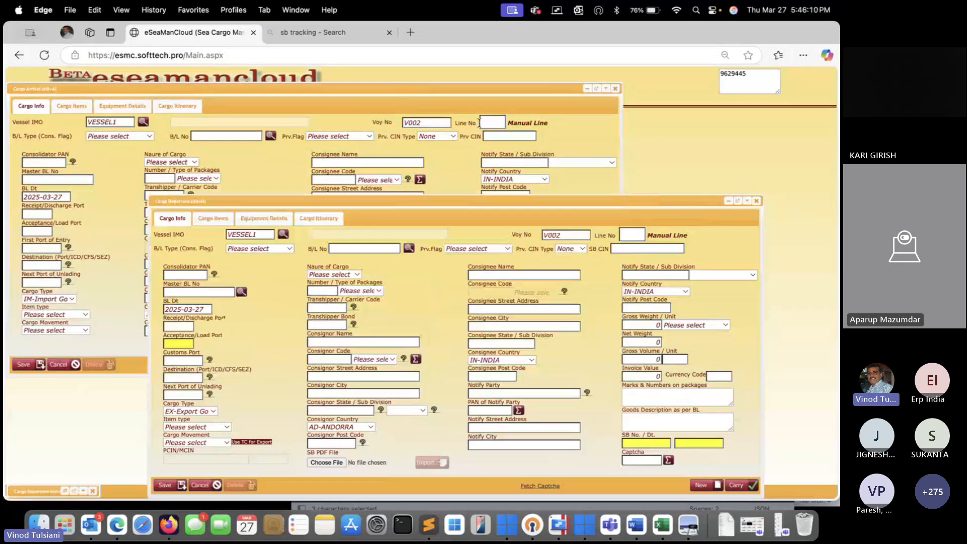
click(395, 90)
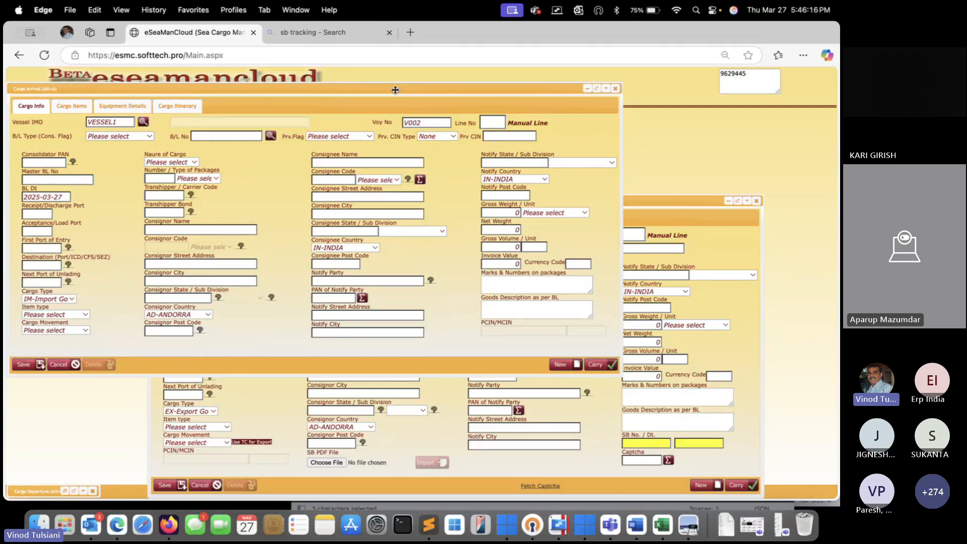
drag(395, 90, 395, 75)
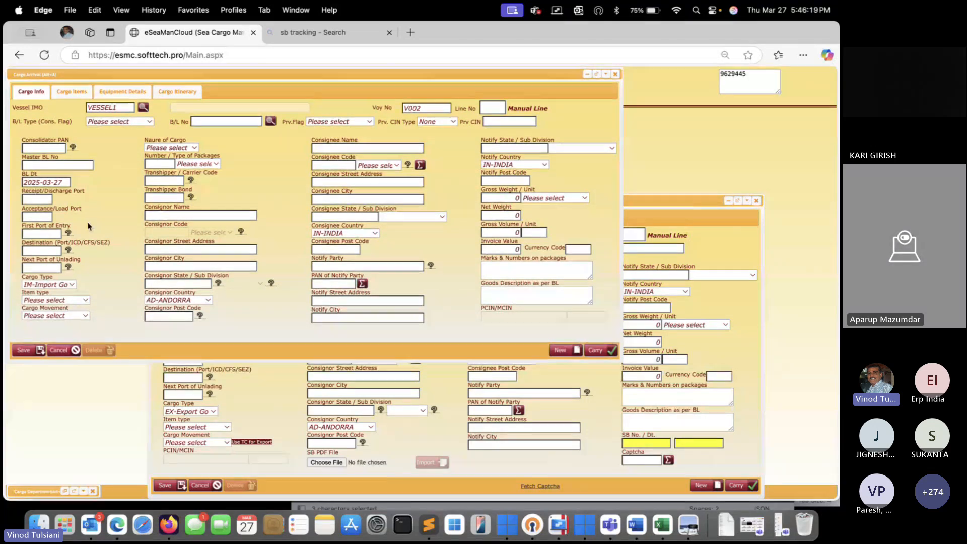
click(71, 286)
click(68, 289)
drag(358, 75, 571, 131)
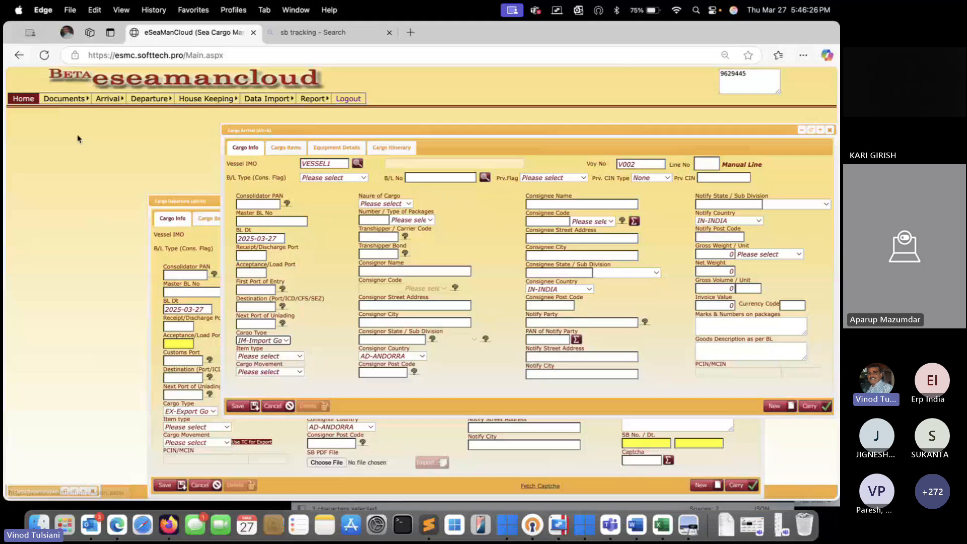
- Open the Coastal Cargo entry form in the upper left
mouse_move(65, 99)
click(151, 130)
drag(182, 121, 108, 115)
- Set the Coastal Cargo form to CG-Coastal Goods, LC-Local Clearance movement, and S-Straight-BL type
click(649, 130)
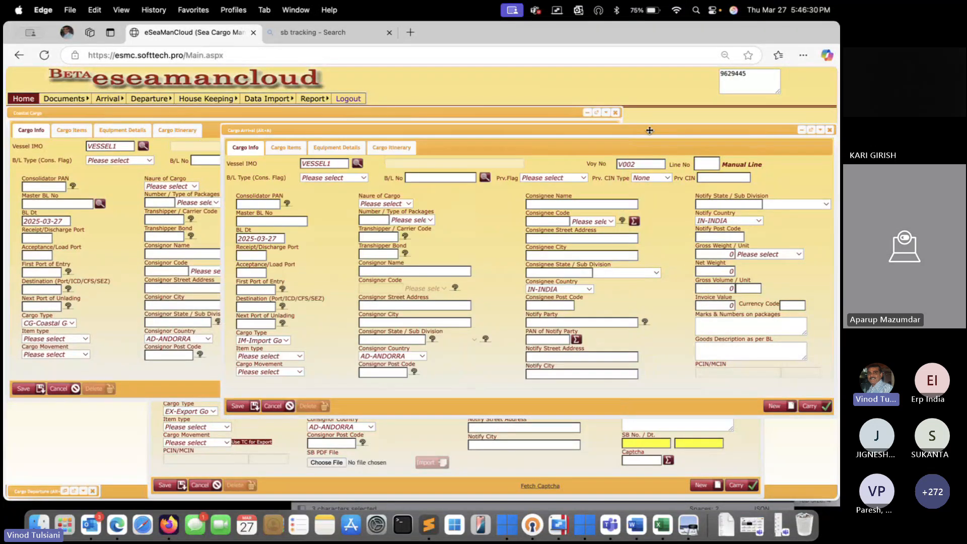
click(63, 323)
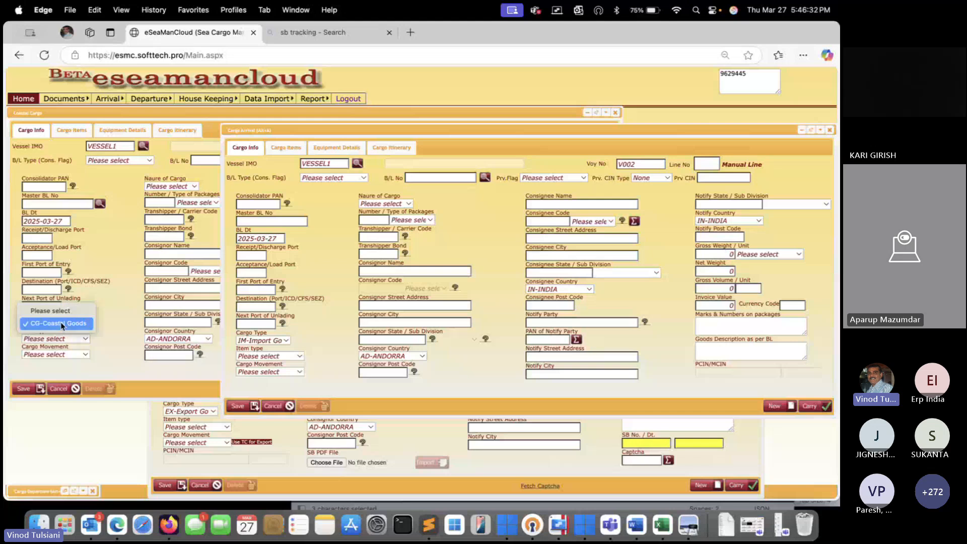
click(62, 325)
click(63, 355)
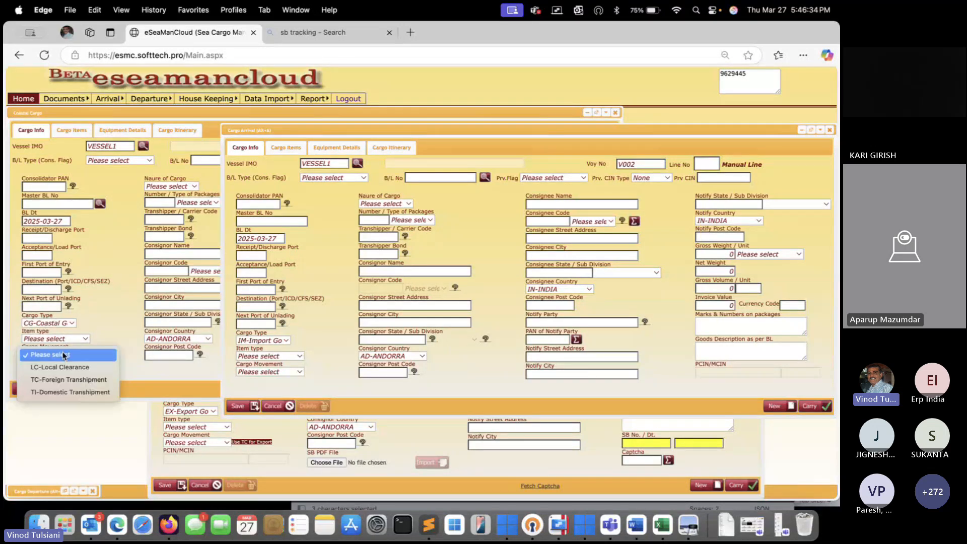
click(79, 362)
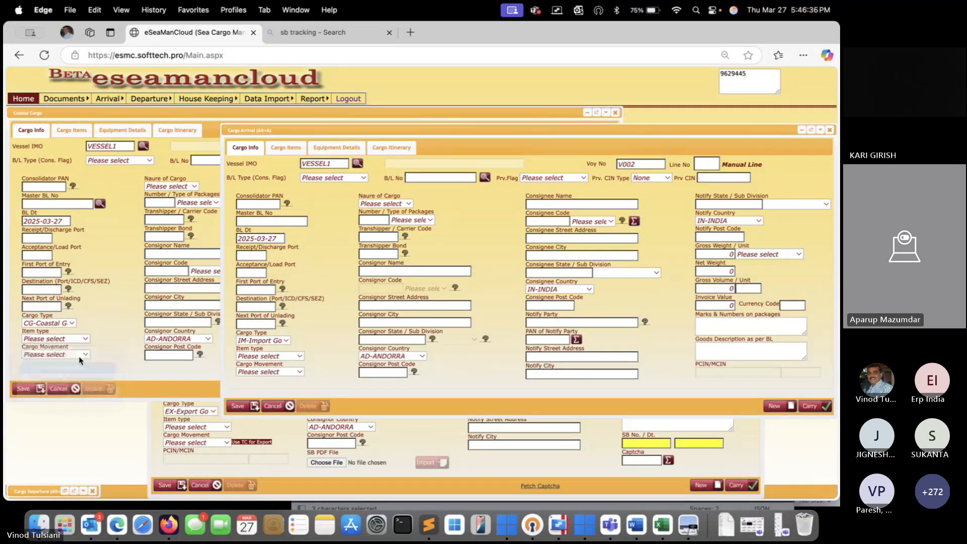
click(131, 115)
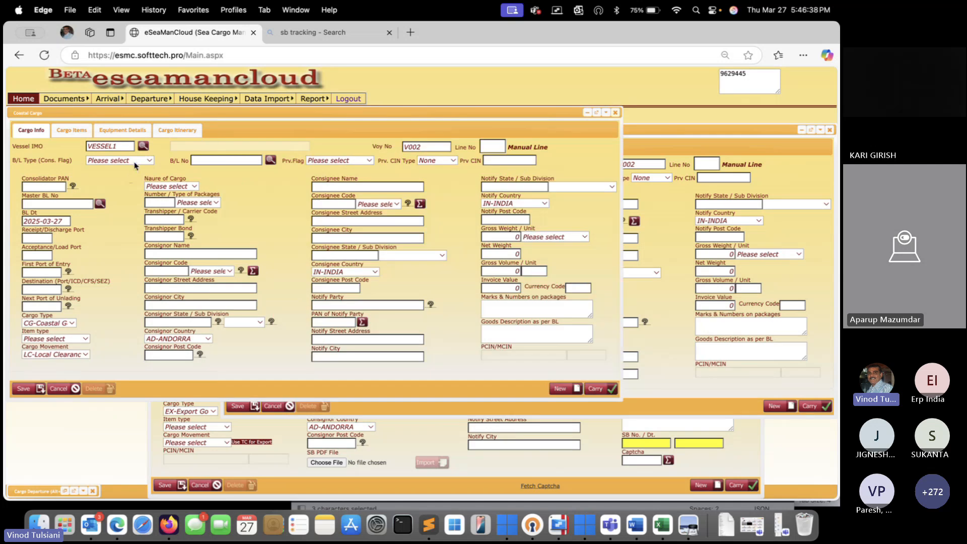
click(134, 163)
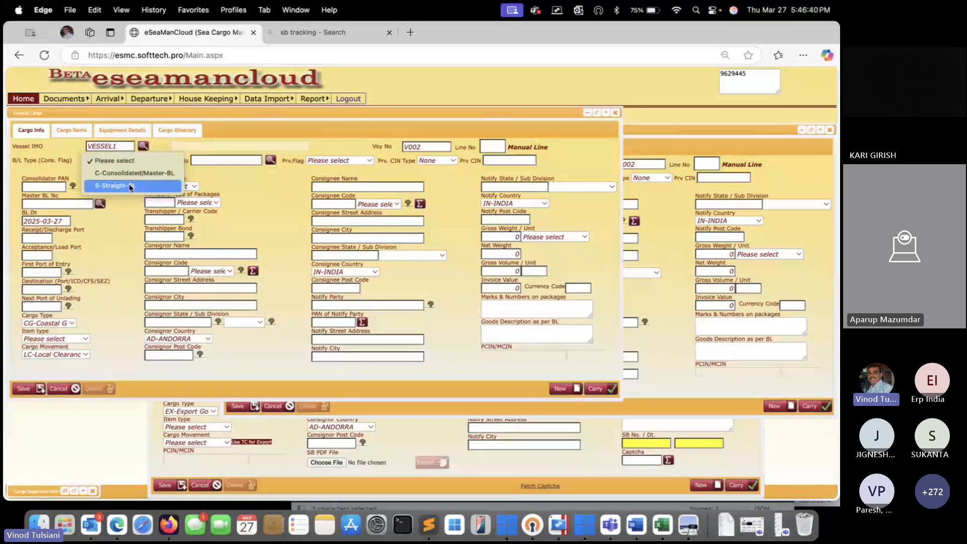
click(131, 187)
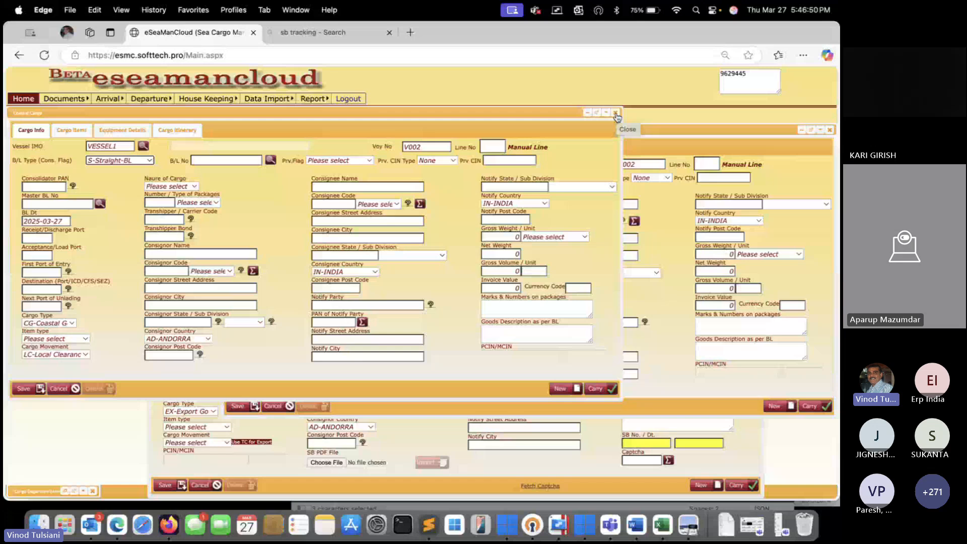
- Review the Cargo Arrival movement and B/L type lists without choosing, then close that form
click(651, 130)
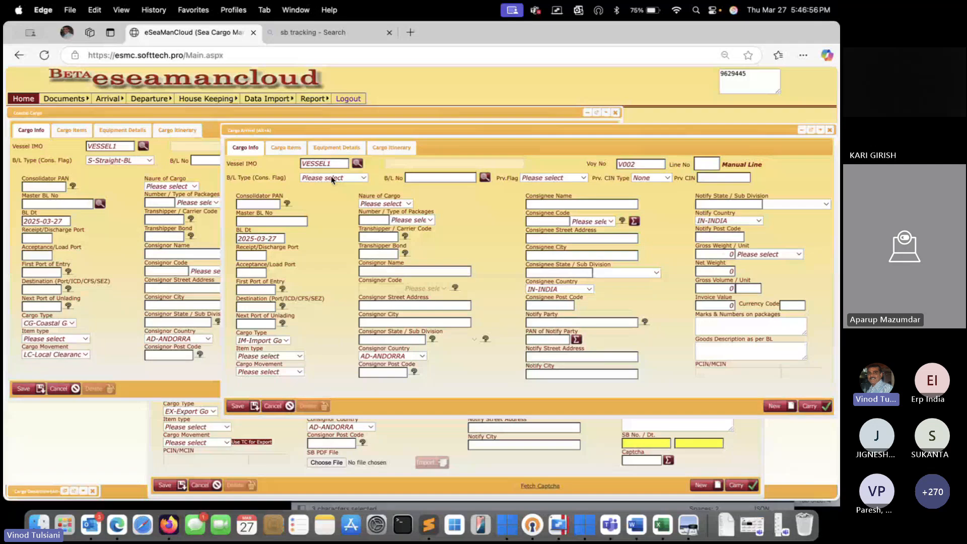
click(267, 372)
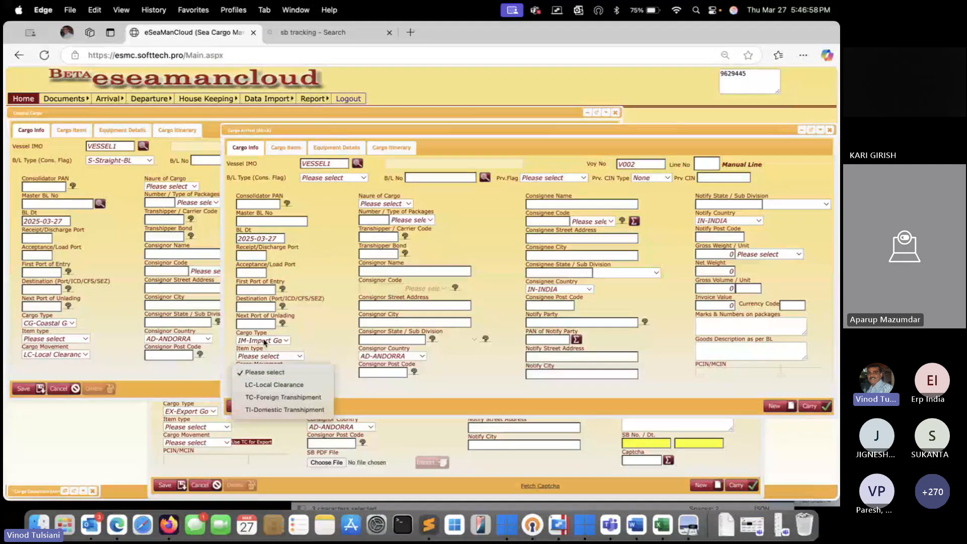
click(264, 341)
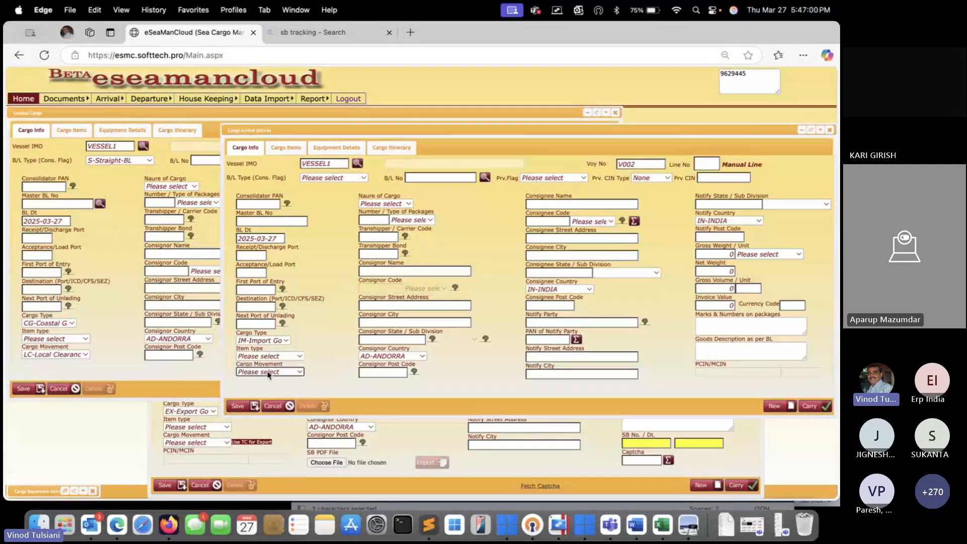
click(345, 180)
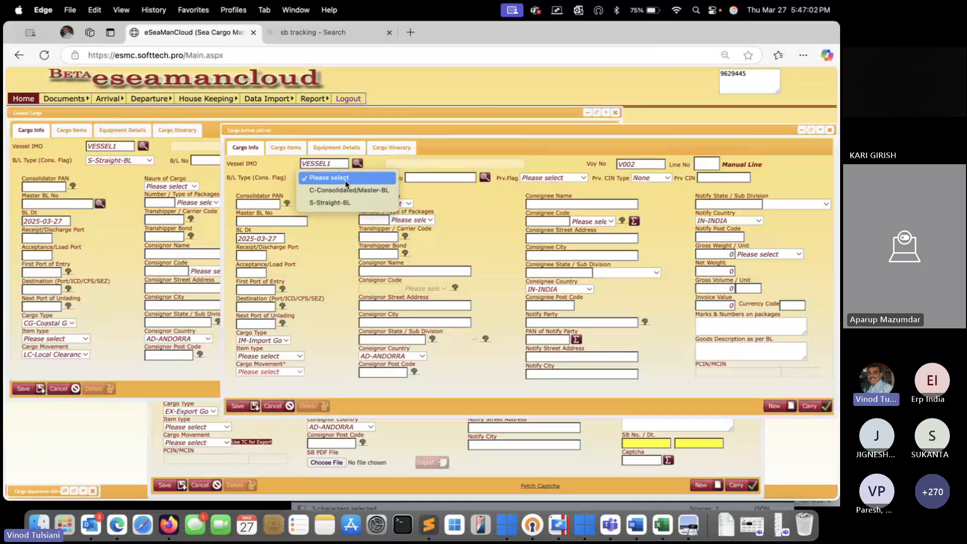
click(345, 181)
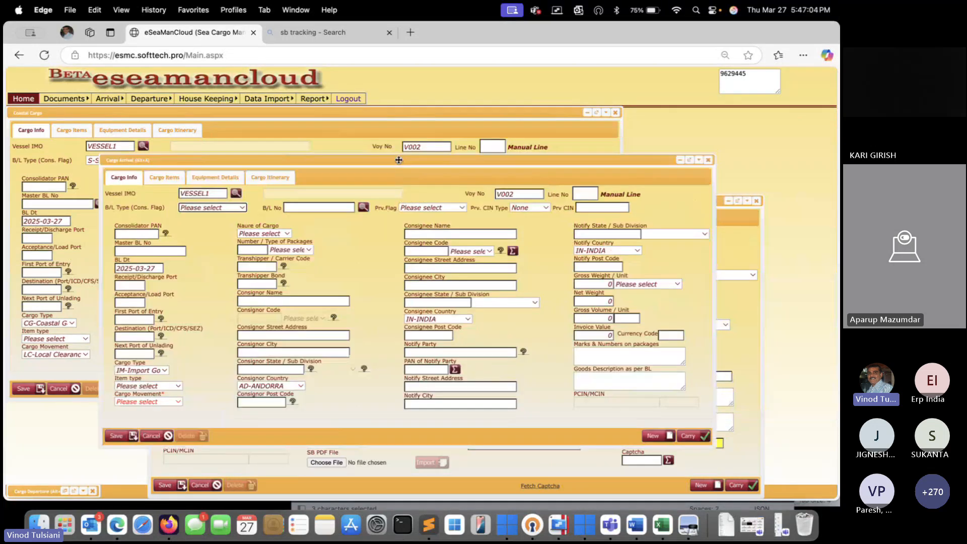
drag(518, 130, 392, 161)
click(703, 160)
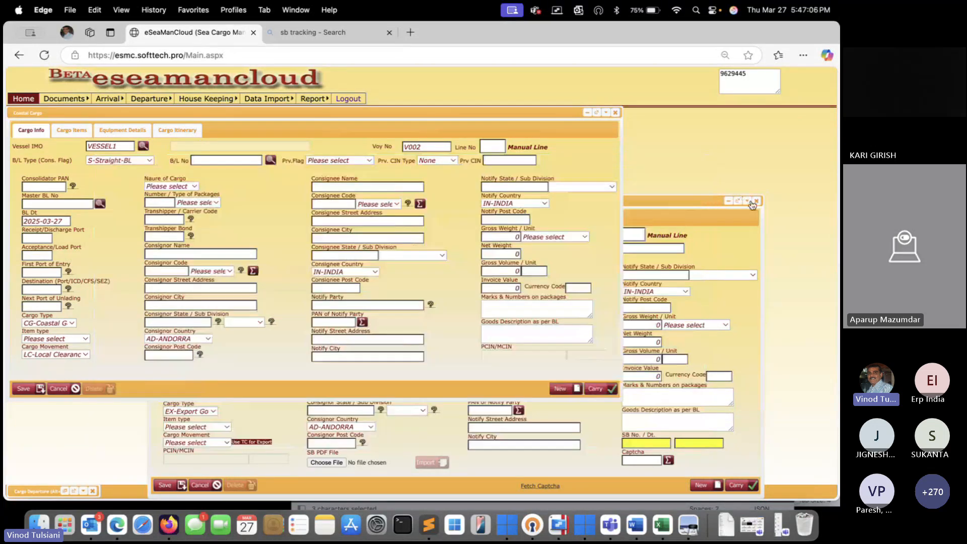
- Close the remaining Coastal Cargo and departure entry forms
click(755, 201)
click(619, 114)
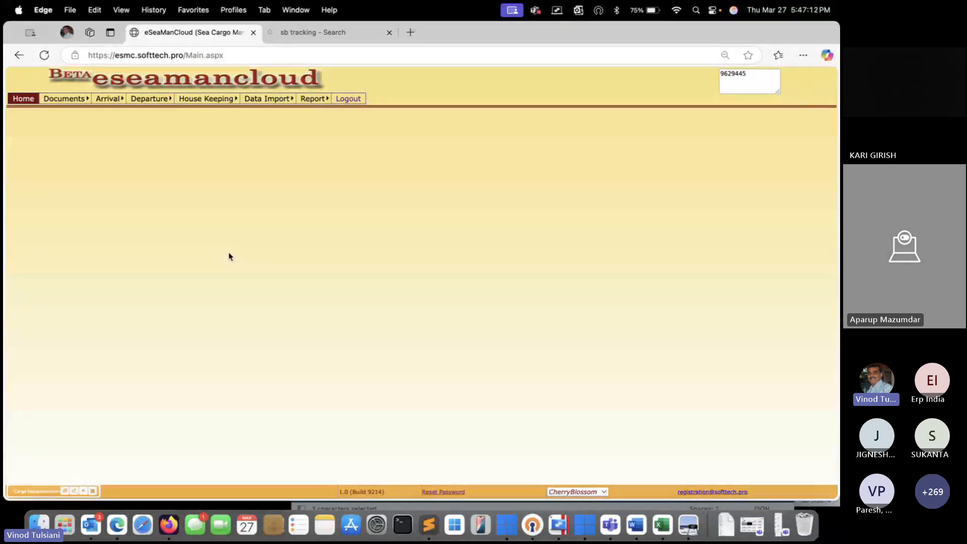
mouse_move(313, 100)
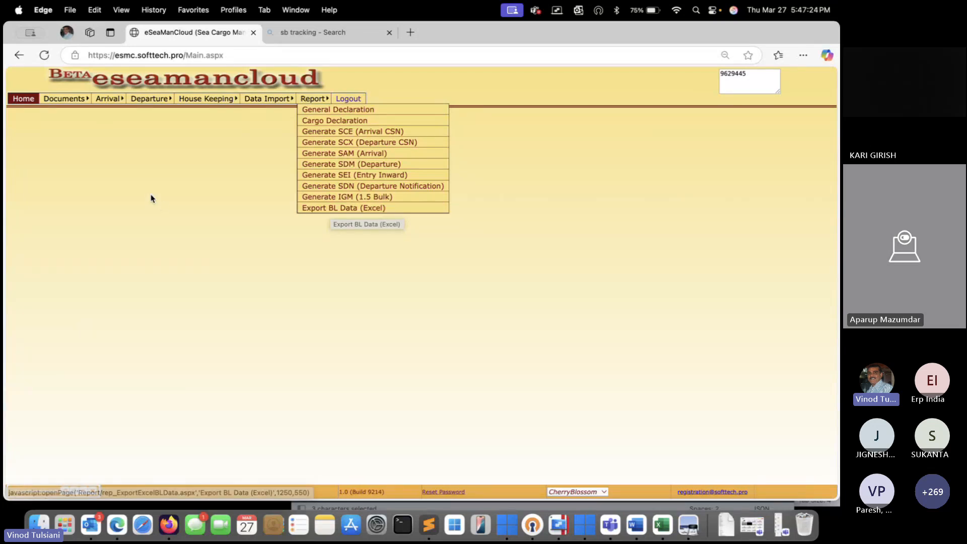
mouse_move(108, 99)
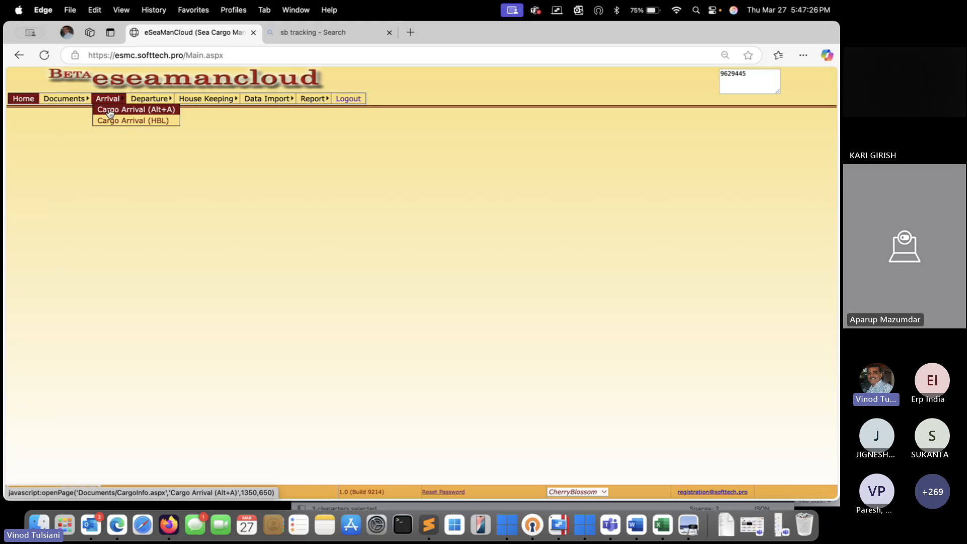
click(109, 112)
- Open Export BL Data (Excel) and view the six B/L lines for VESSEL1 voyage V002
mouse_move(154, 100)
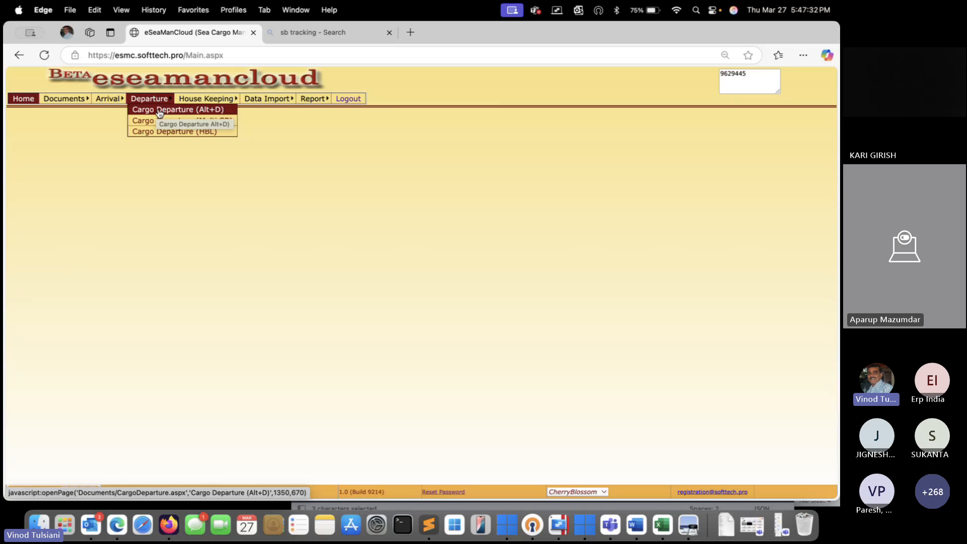
mouse_move(71, 103)
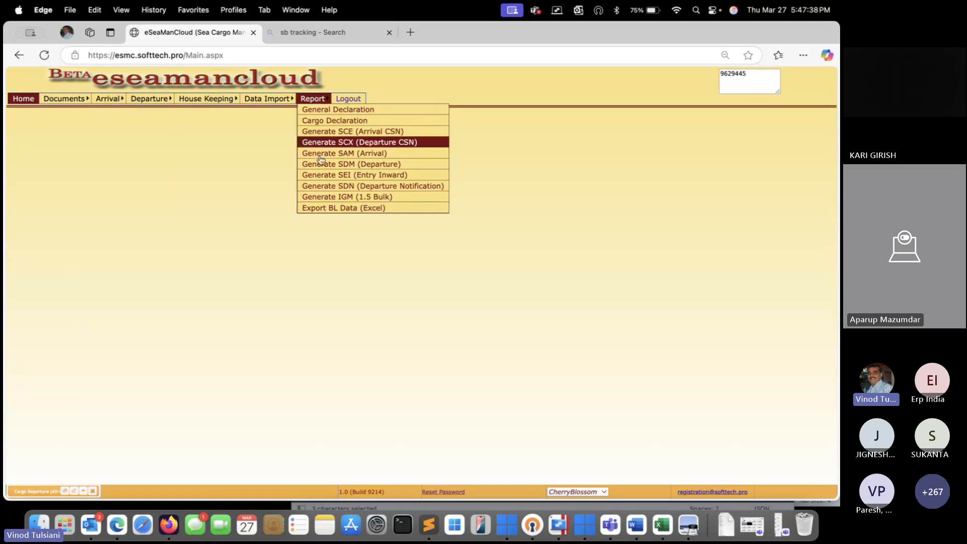
click(328, 208)
click(95, 352)
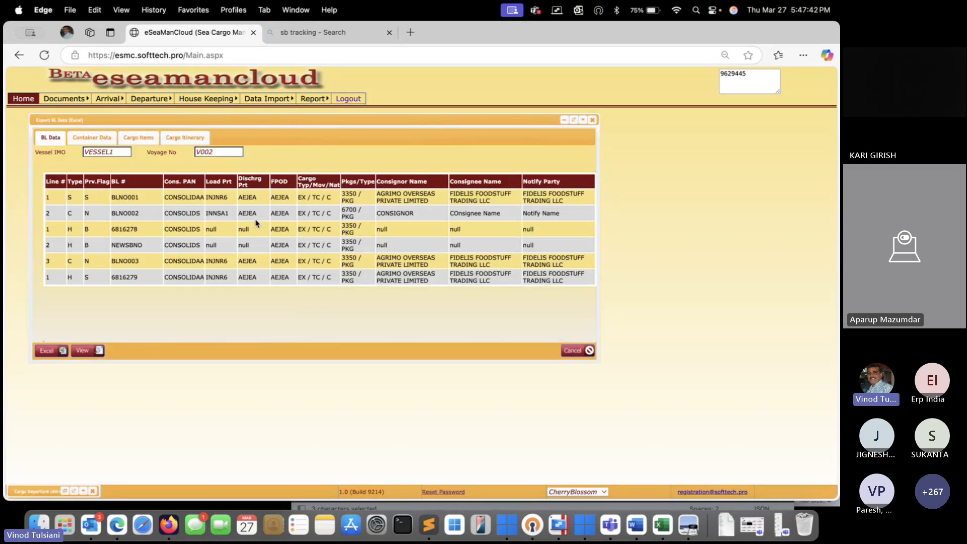
- Read the first General Recommendation in the training PDF
key(ctrl+Right)
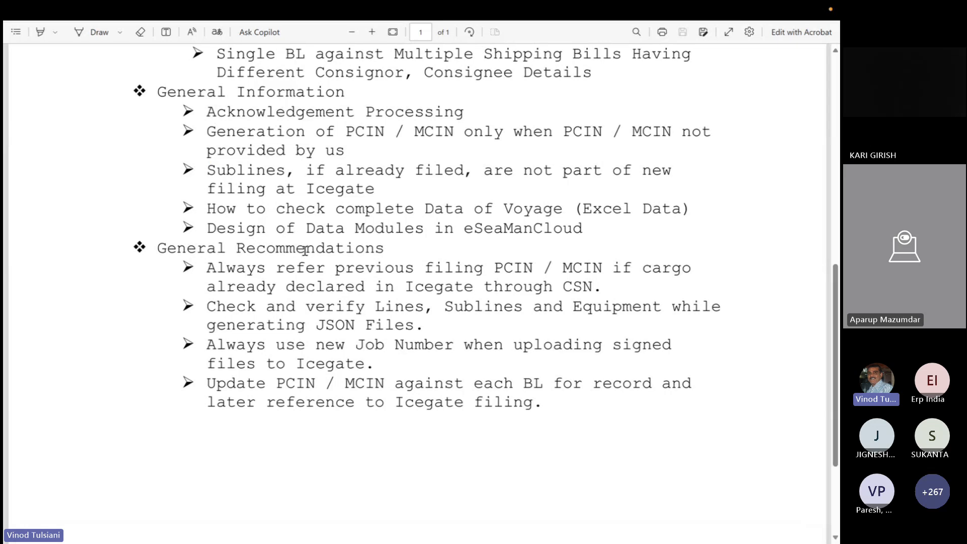
scroll(306, 250, down, 1)
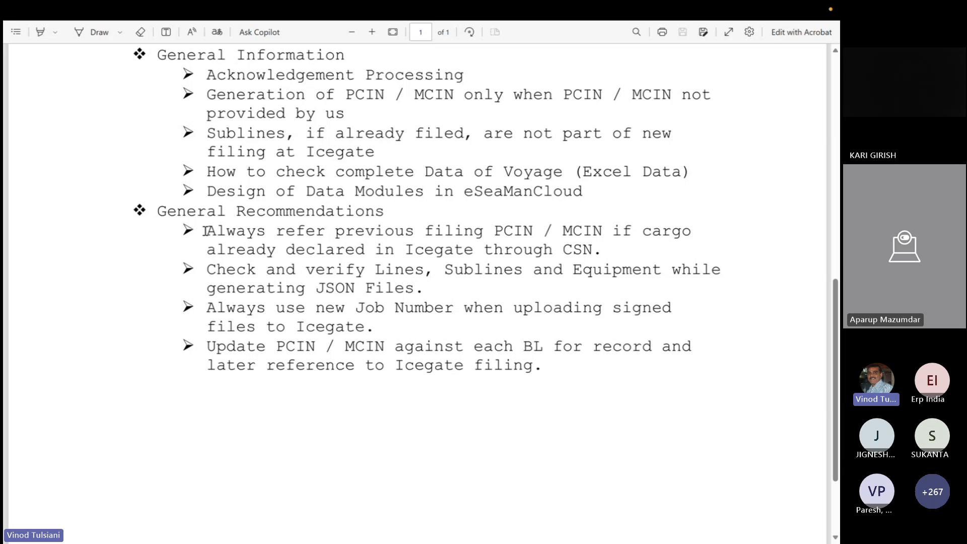
drag(205, 231, 600, 252)
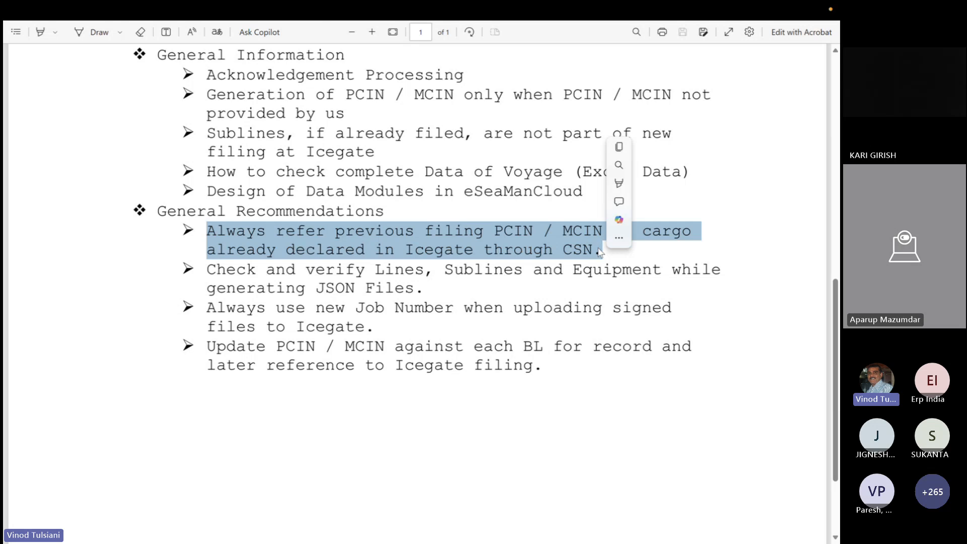
click(430, 286)
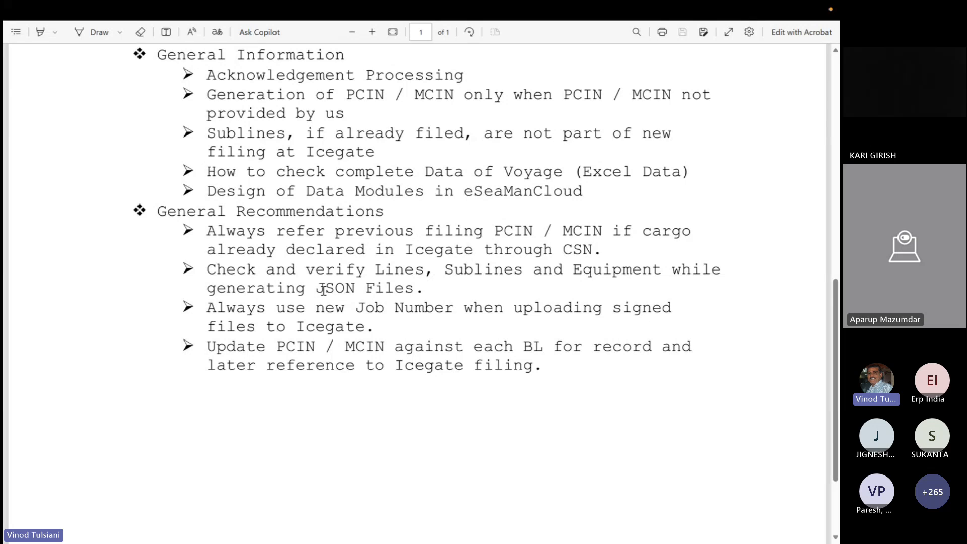
- Return to eSeaManCloud and close the Export BL Data window
key(ctrl+Left)
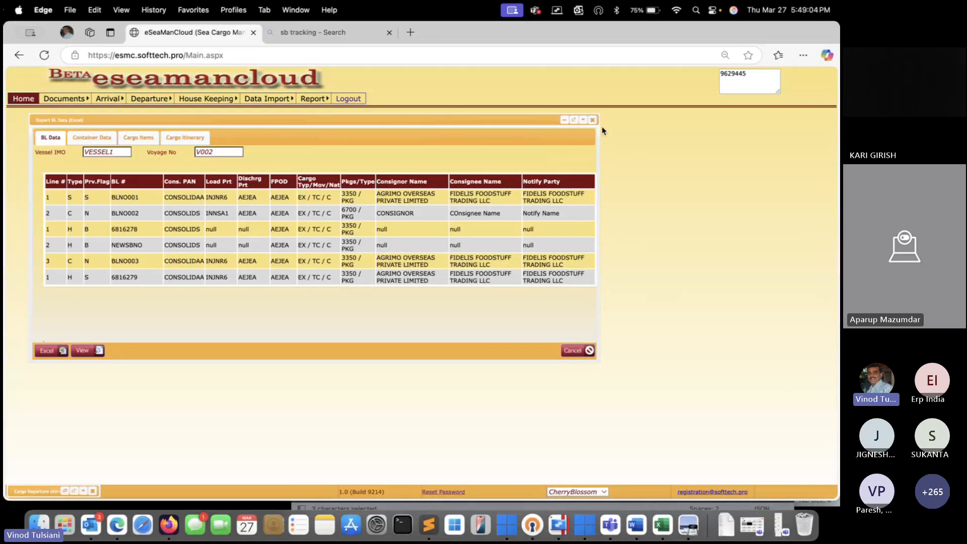
click(594, 121)
mouse_move(312, 98)
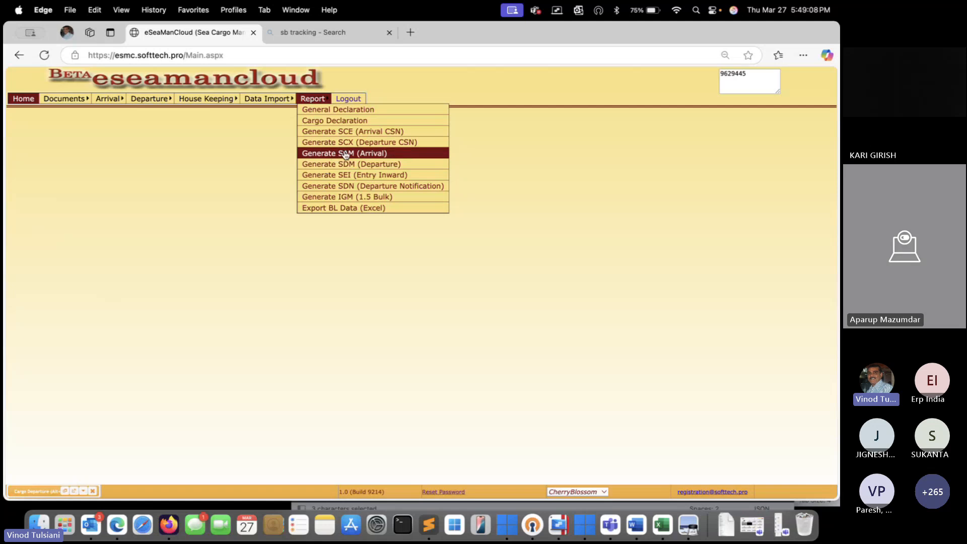
- Validate Generate SDM (Departure), listing errors like Consolidator PAN and unmatched equipment packages
click(342, 165)
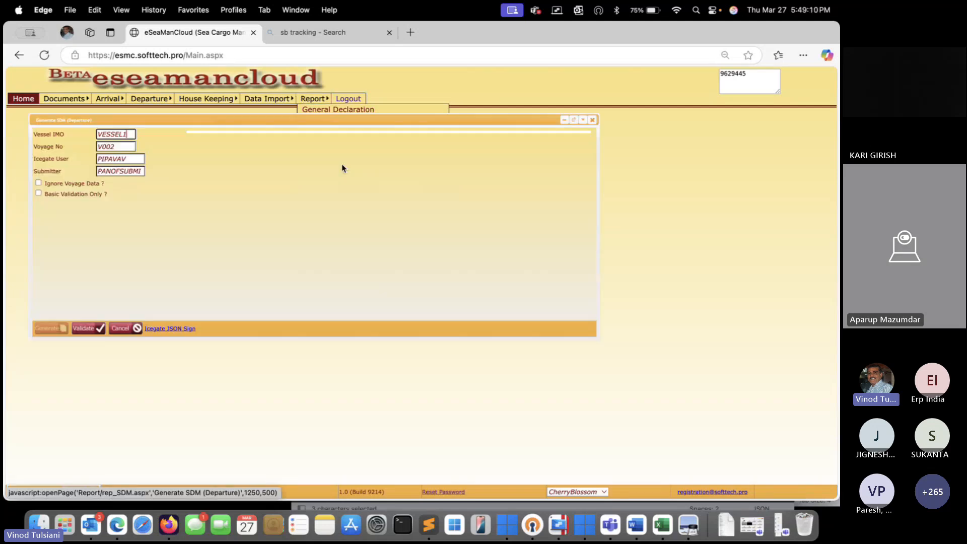
click(90, 332)
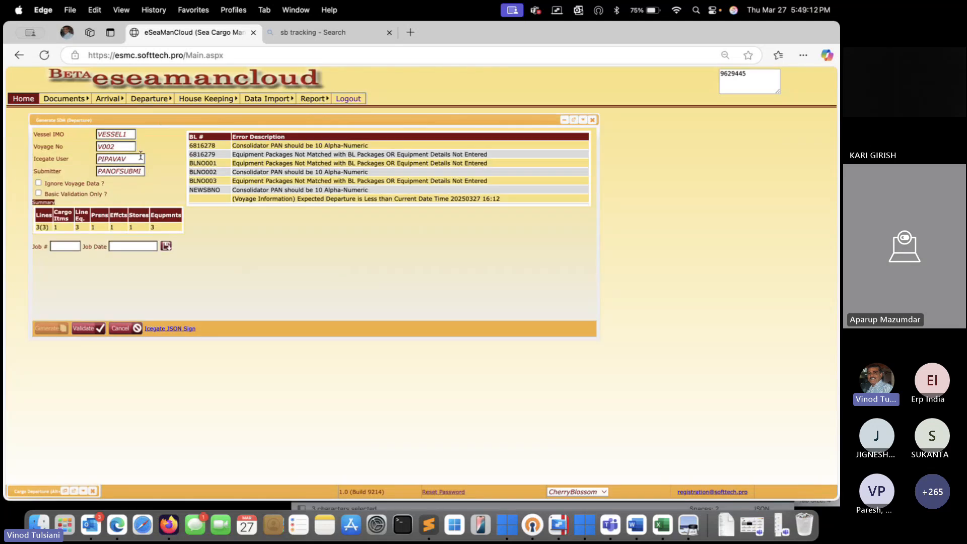
drag(168, 119, 305, 129)
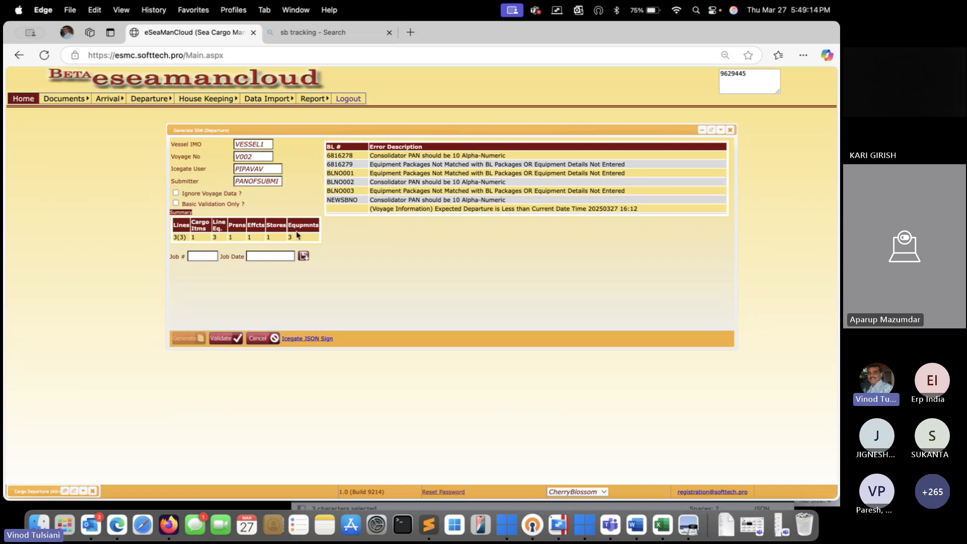
drag(299, 238, 175, 241)
drag(279, 128, 317, 137)
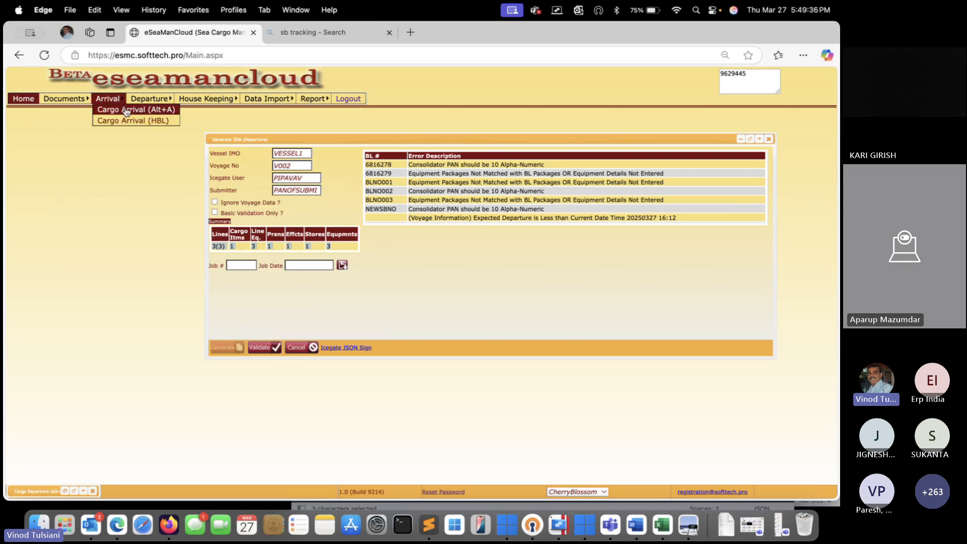
mouse_move(146, 99)
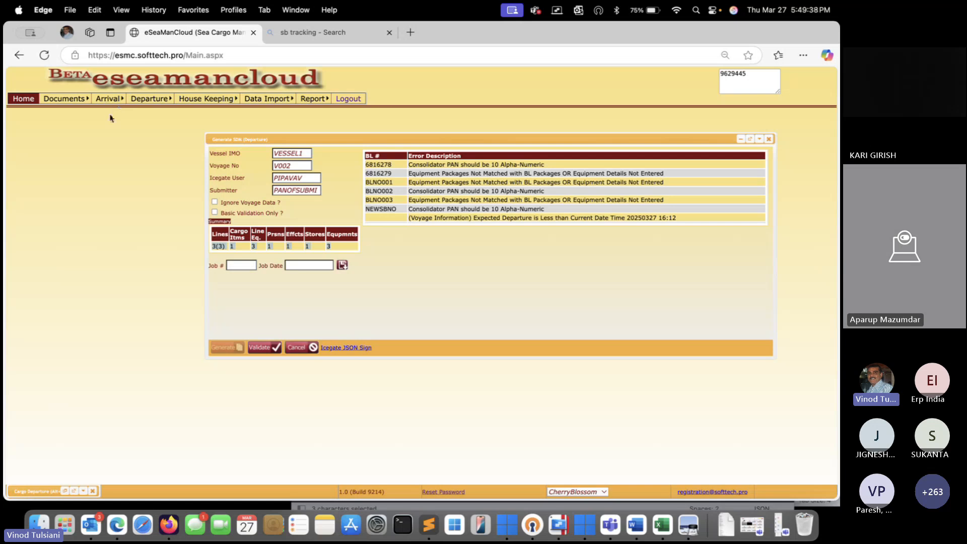
click(127, 113)
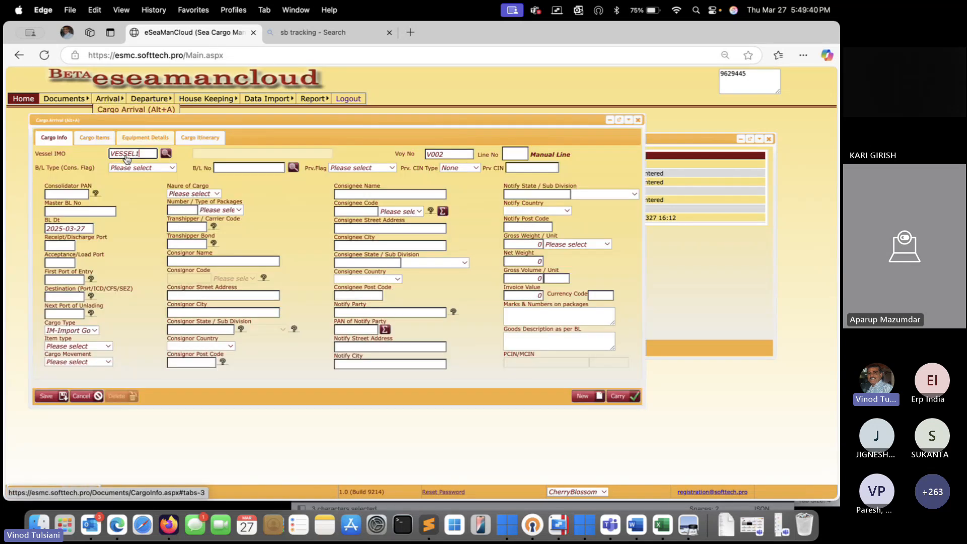
click(103, 140)
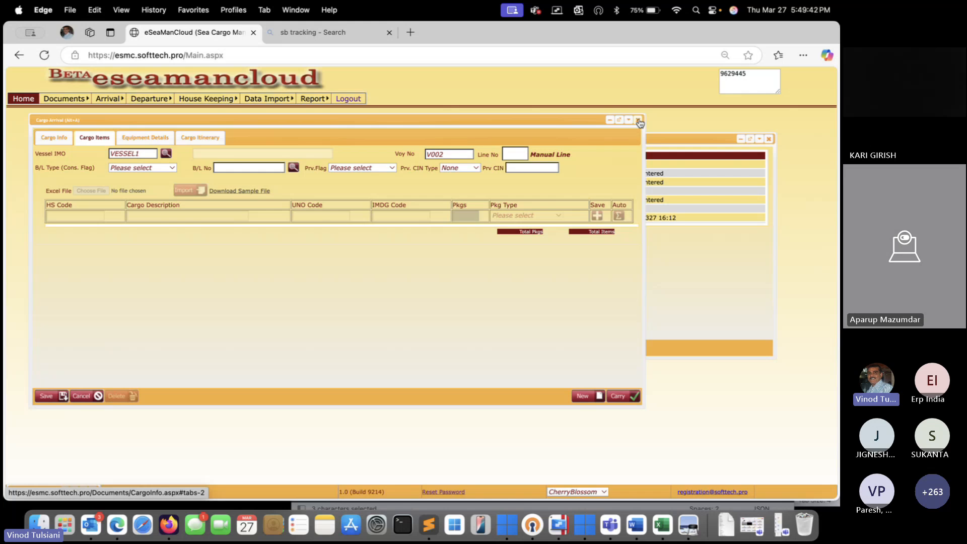
click(637, 120)
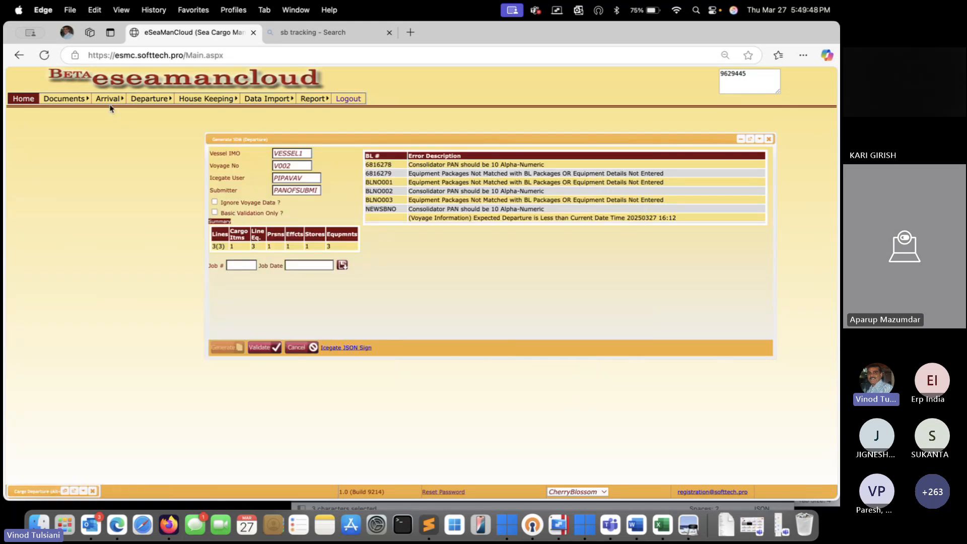
- Highlight the SDM summary counts from Prsns (1) to Equpmnts (3), then shift the form left
double_click(269, 246)
click(295, 249)
double_click(332, 247)
drag(336, 248, 212, 248)
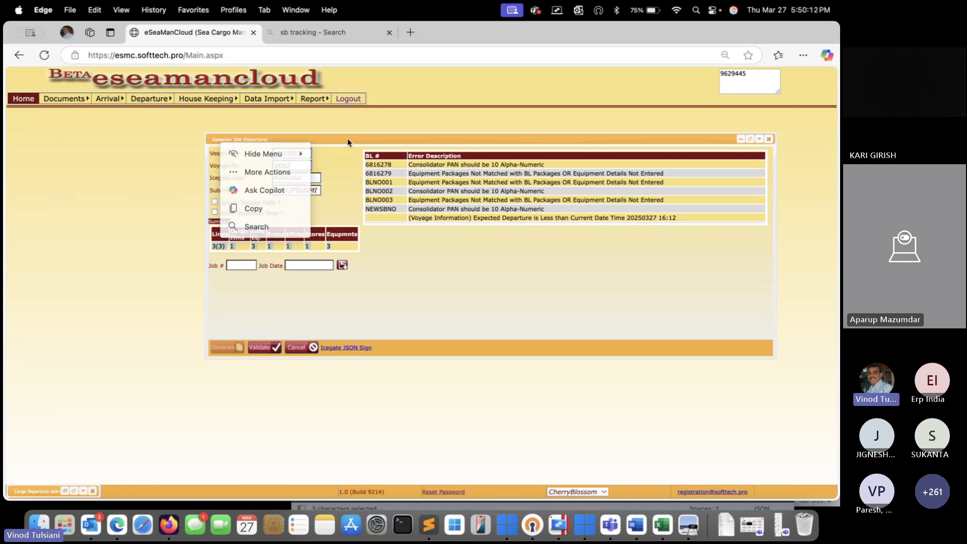
drag(376, 139, 346, 152)
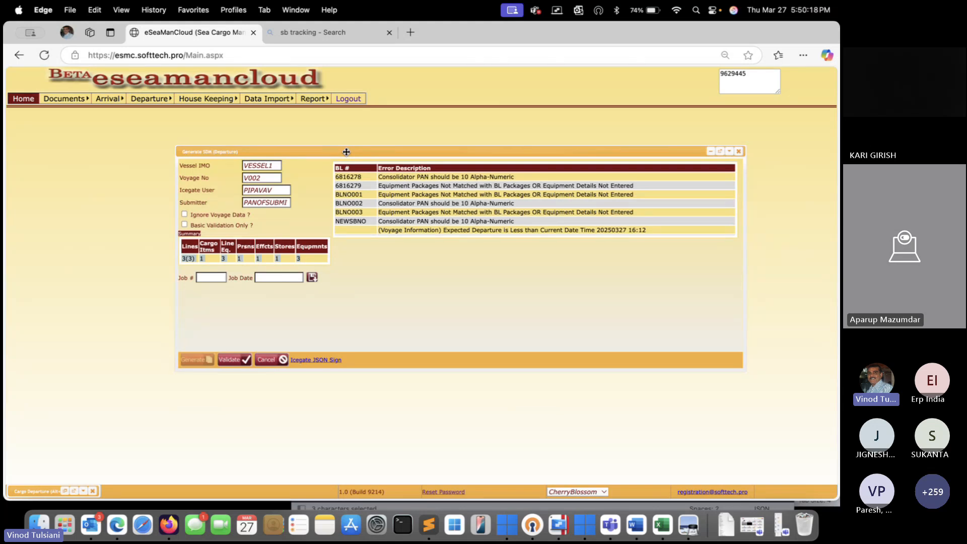
drag(346, 152, 329, 155)
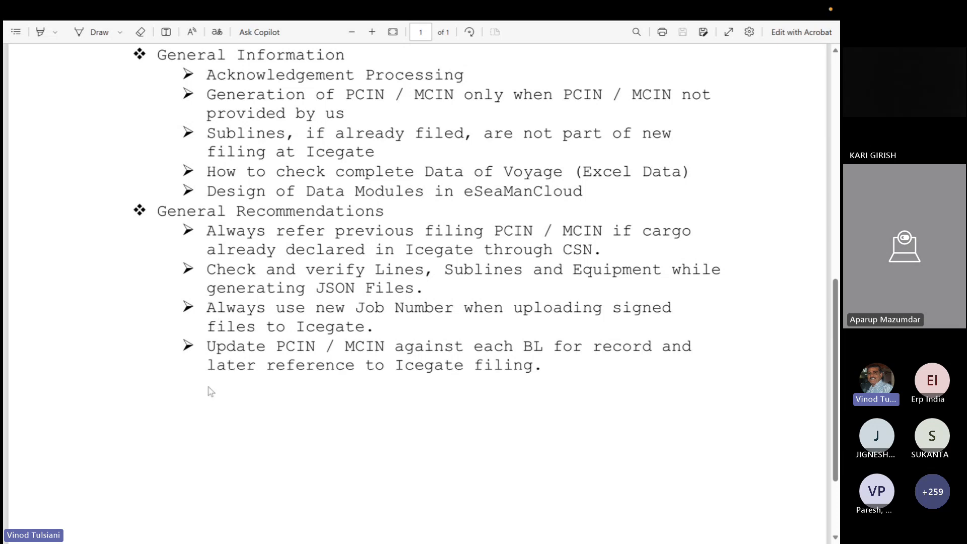
scroll(210, 388, down, 1)
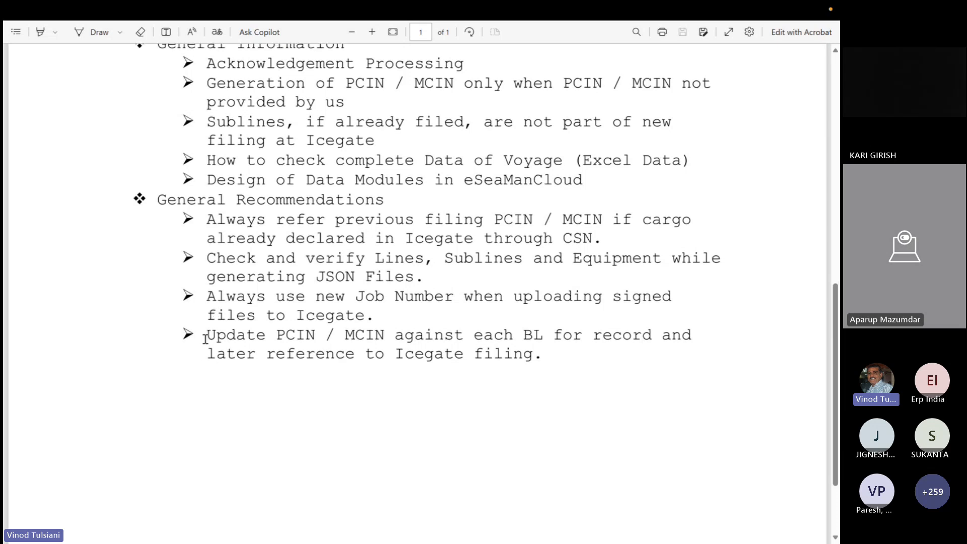
drag(205, 338, 315, 338)
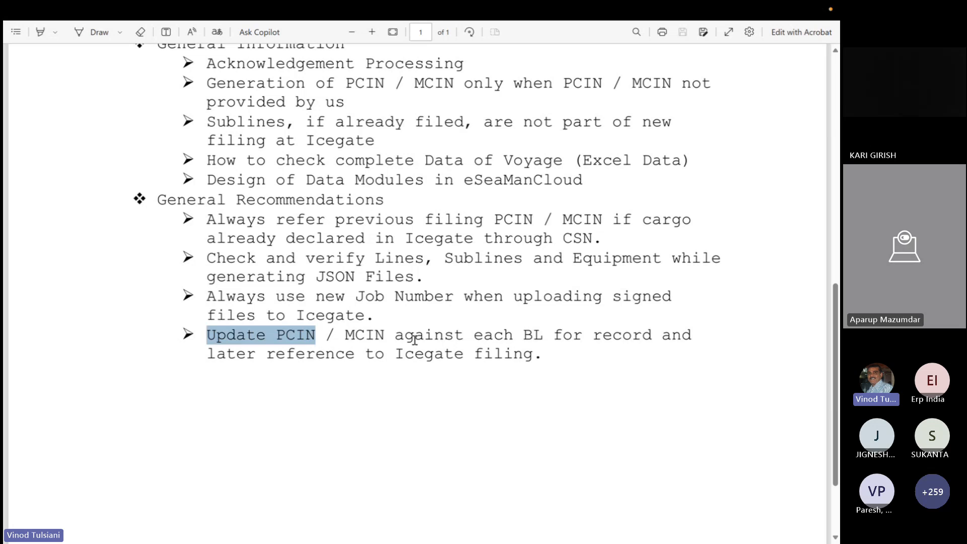
drag(415, 341, 543, 362)
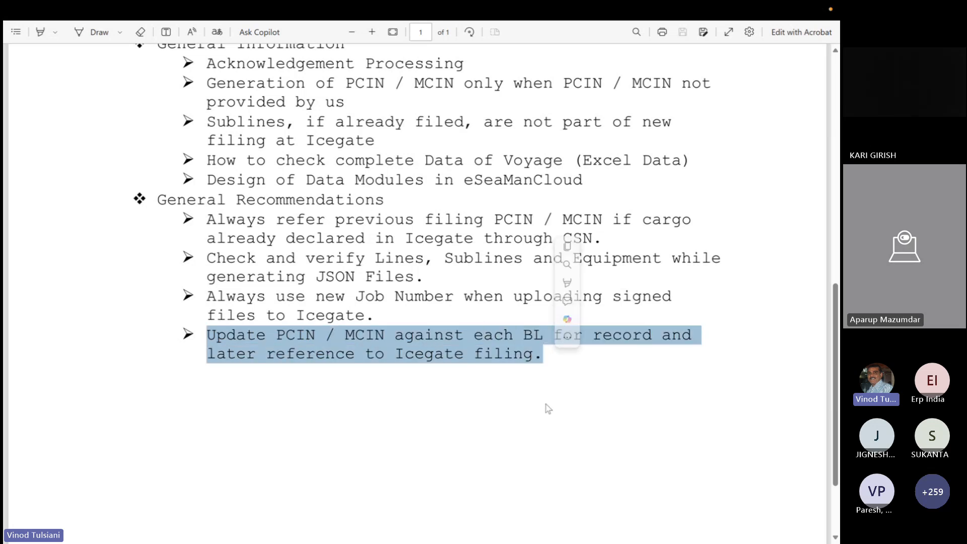
click(546, 405)
key(ctrl+Left)
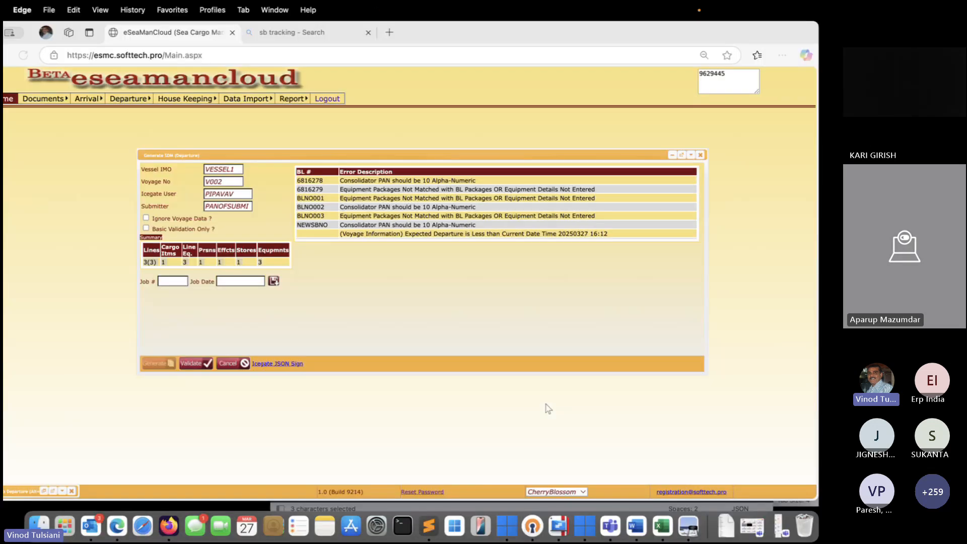
drag(438, 158, 432, 171)
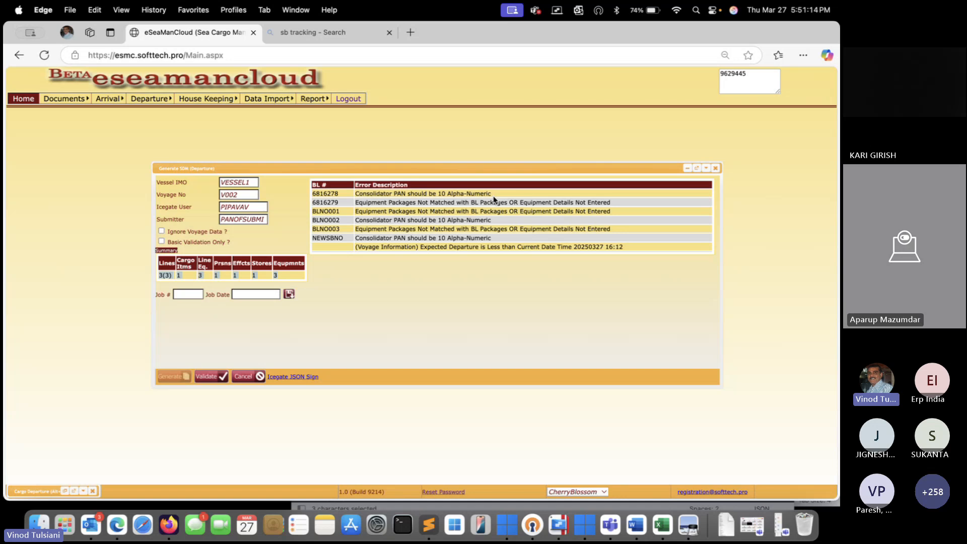
key(ctrl+Right)
- Return from the PDF notes to the eSeaManCloud Generate SDM (Departure) error list for VESSEL1 V002
scroll(451, 333, down, 2)
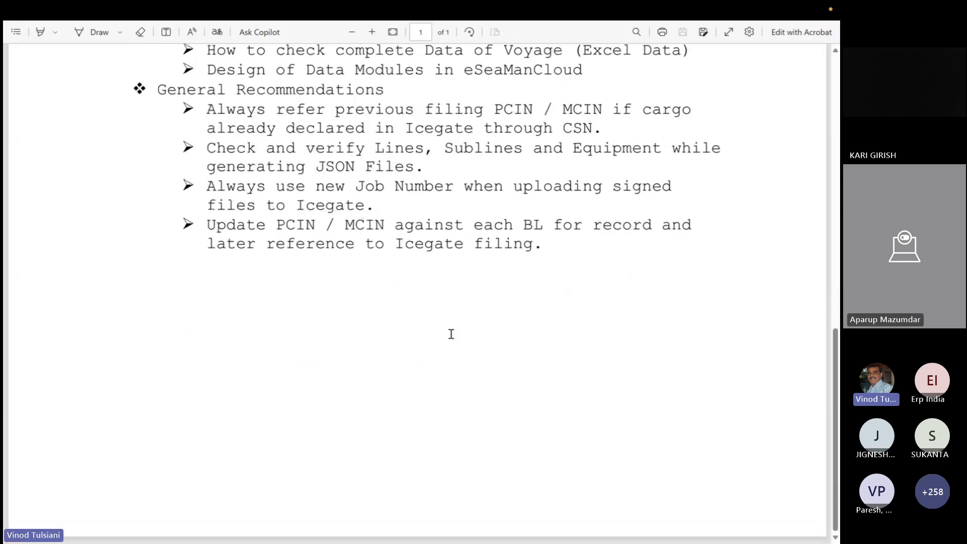
key(ctrl+Up)
click(480, 57)
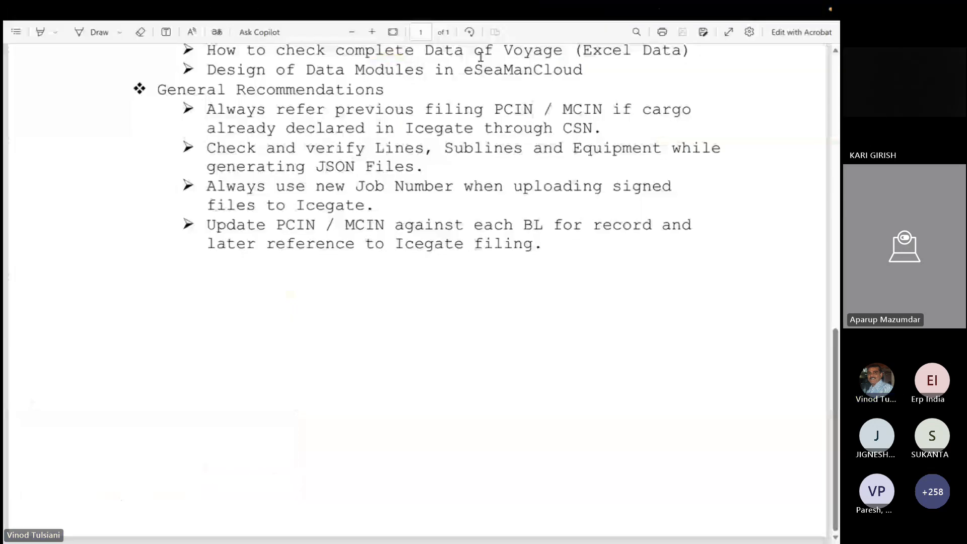
key(ctrl+Left)
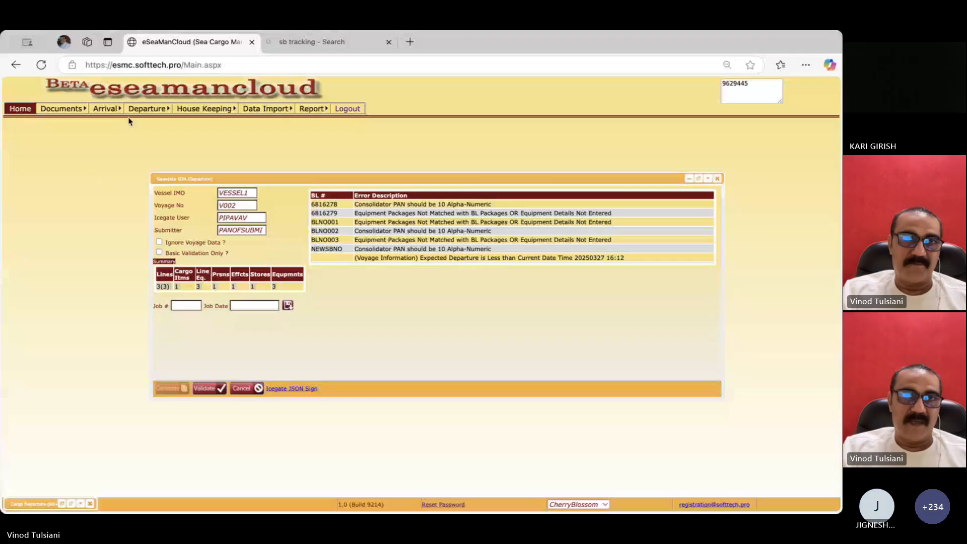
- Start a new Cargo Departure entry with INCOK1 as the acceptance/load port
click(151, 119)
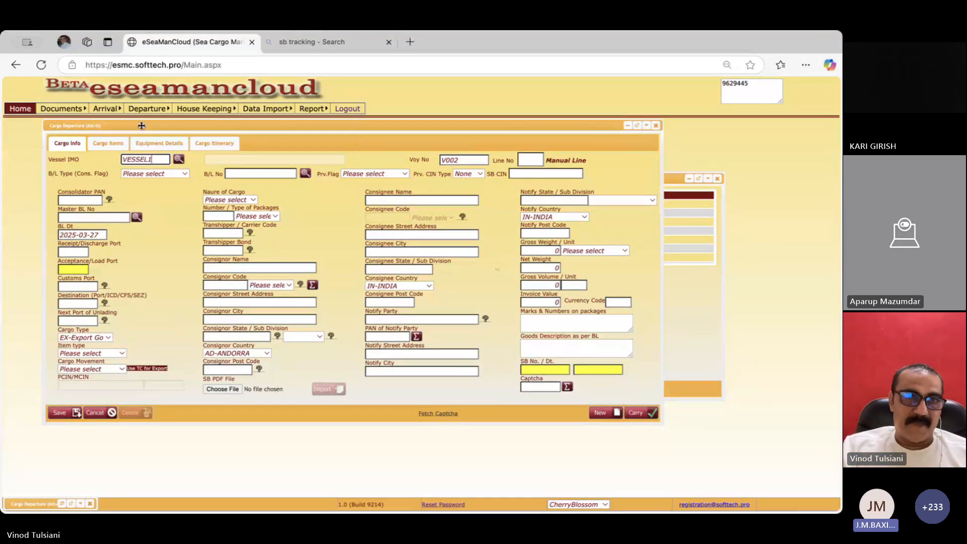
click(103, 263)
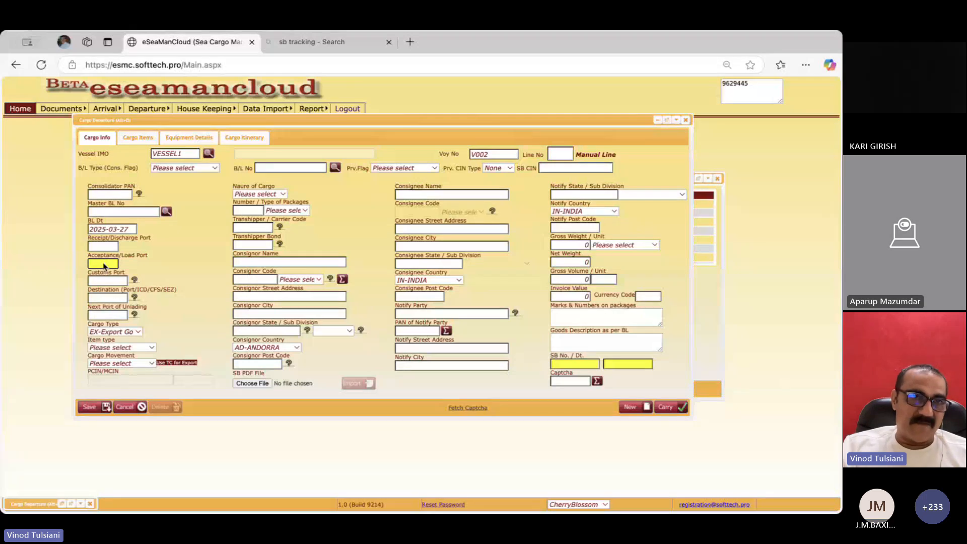
text(INCOM1)
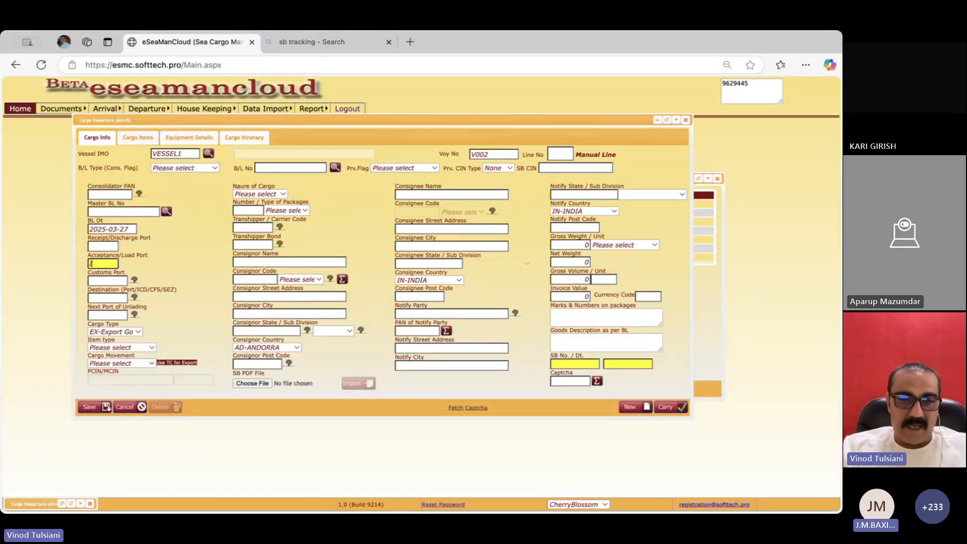
key(BackSpace)
key(BackSpace)
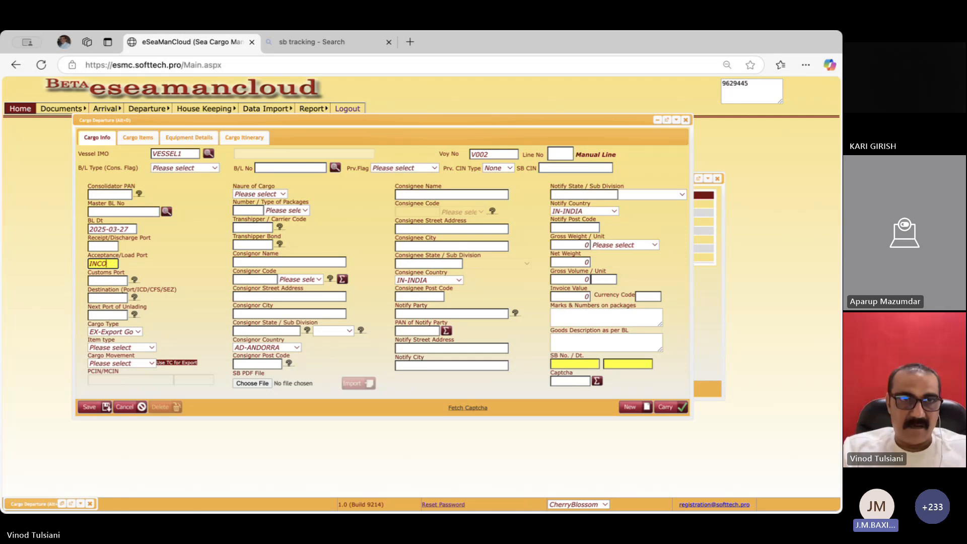
text(K1)
key(Tab)
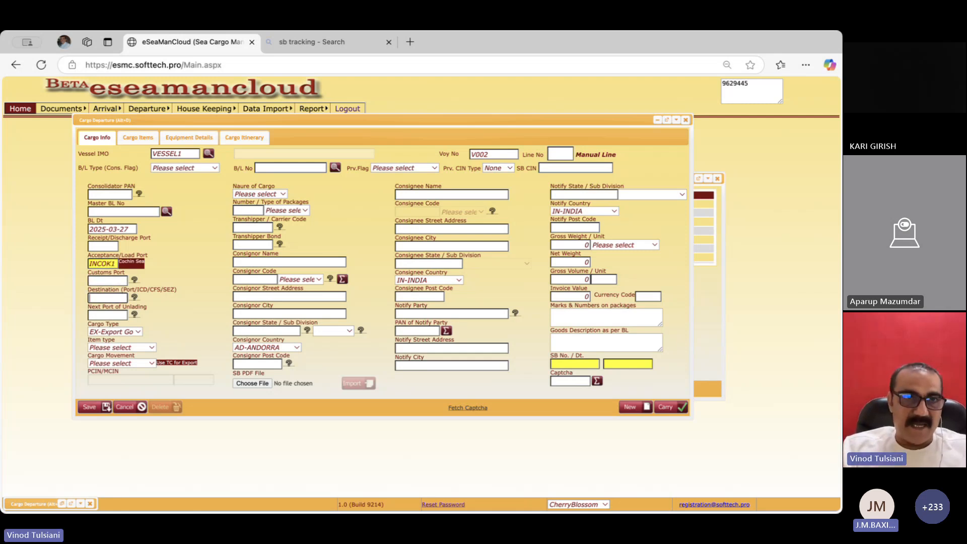
- Set the customs port to INMUN1, then close the Cargo Departure form without saving
click(103, 281)
text(INMUNE)
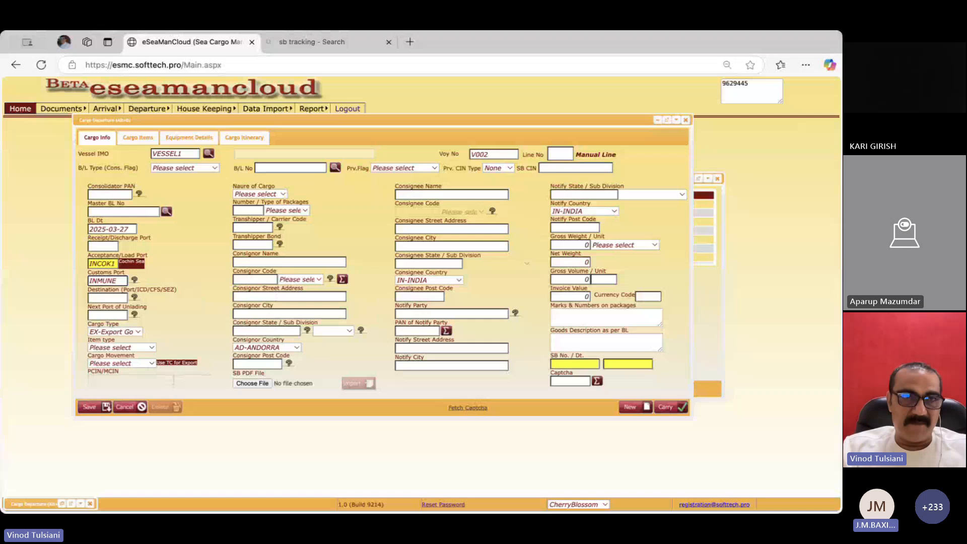
key(Tab)
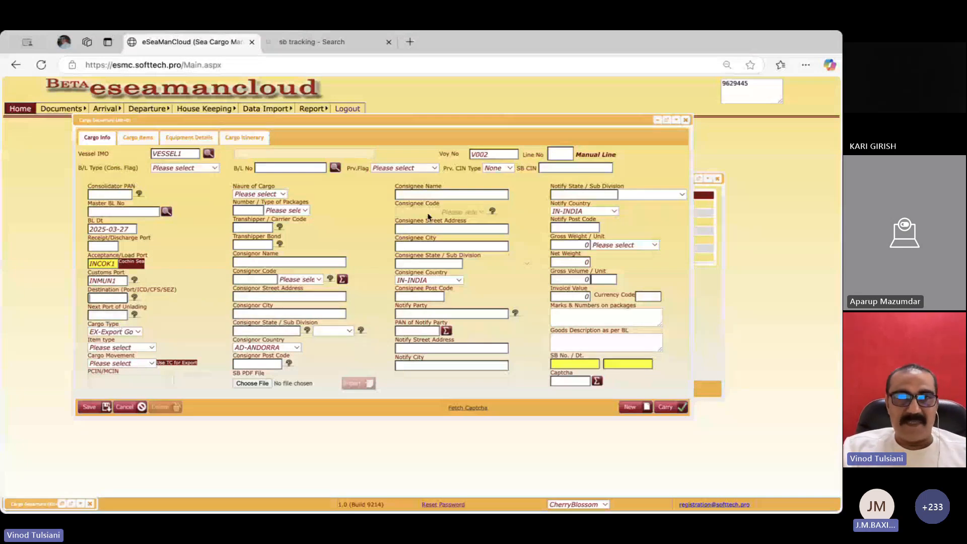
drag(112, 264, 77, 265)
click(120, 262)
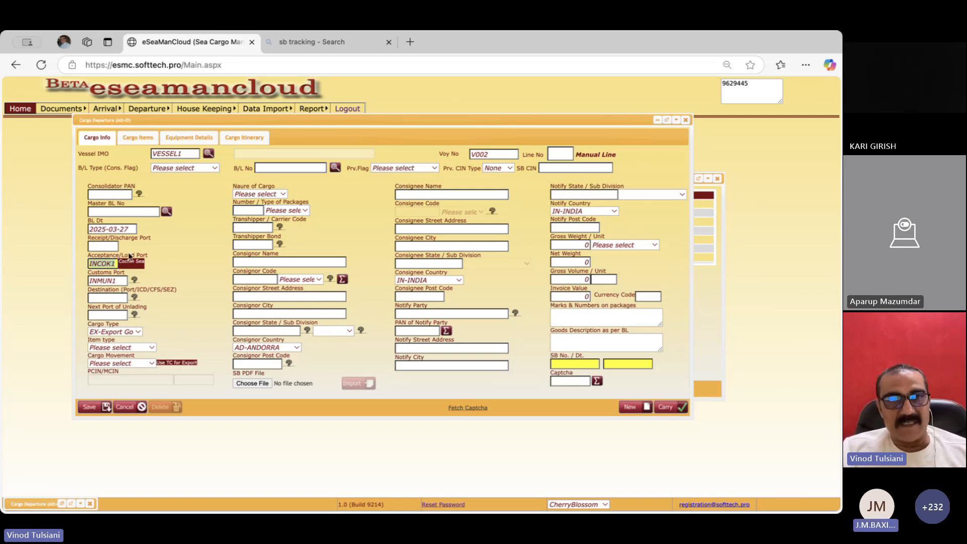
click(686, 121)
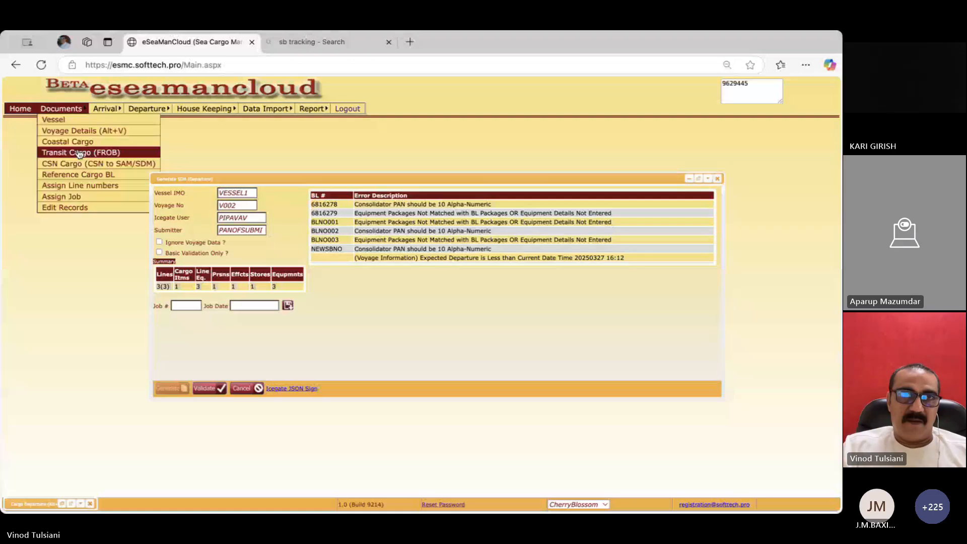
- Start a Transit Cargo (FROB) entry with cargo type TR-Transit and cargo movement FT-Foreign Transit
click(79, 153)
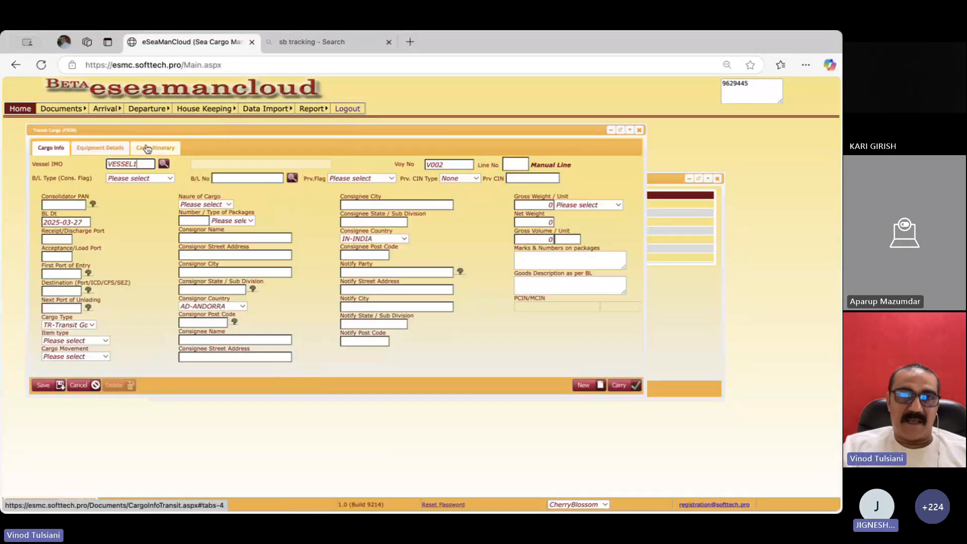
click(80, 322)
click(80, 322)
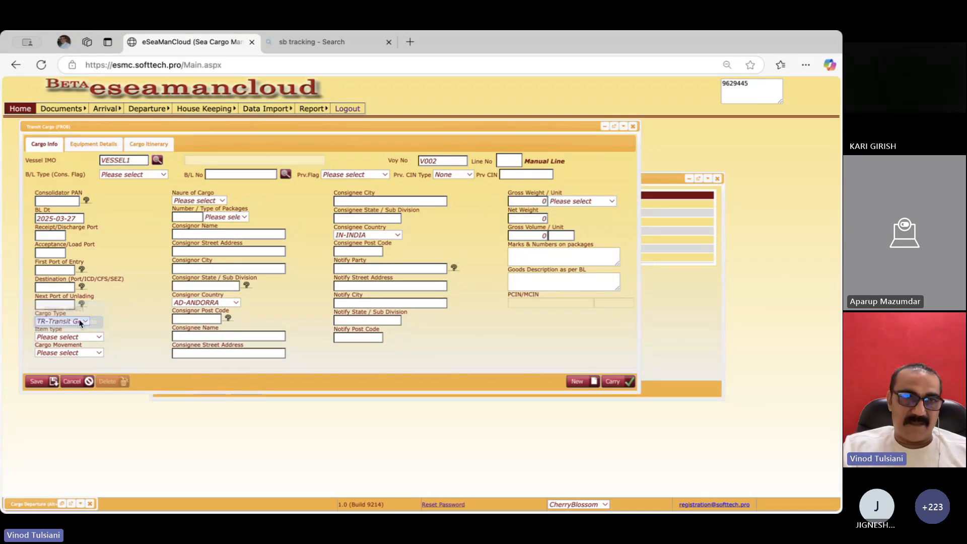
click(85, 353)
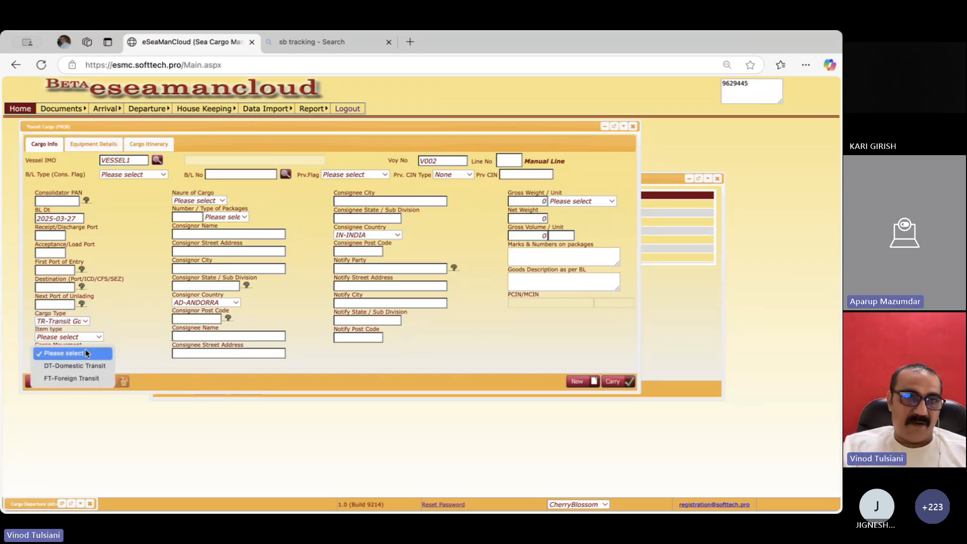
click(87, 378)
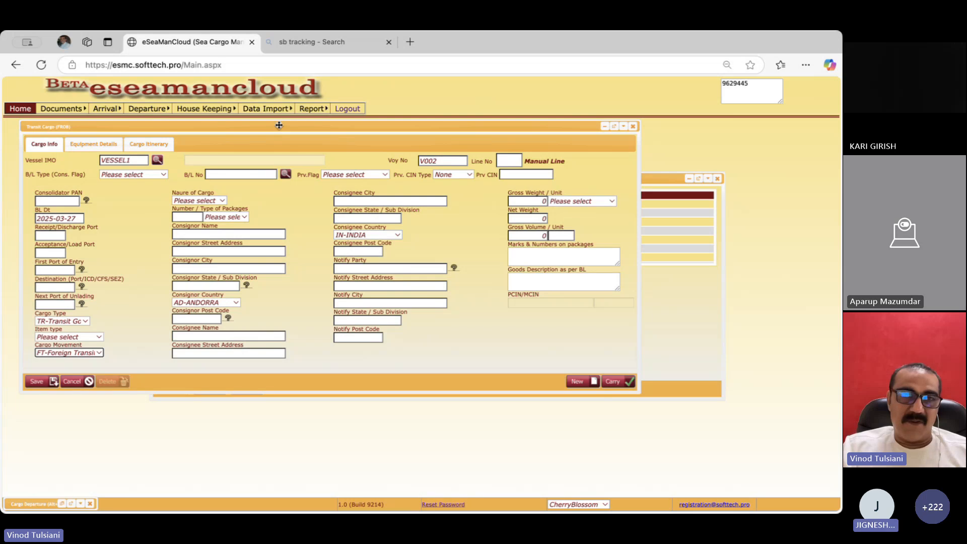
- Close the Transit Cargo form and move the SDM validation window further left
drag(279, 124, 287, 151)
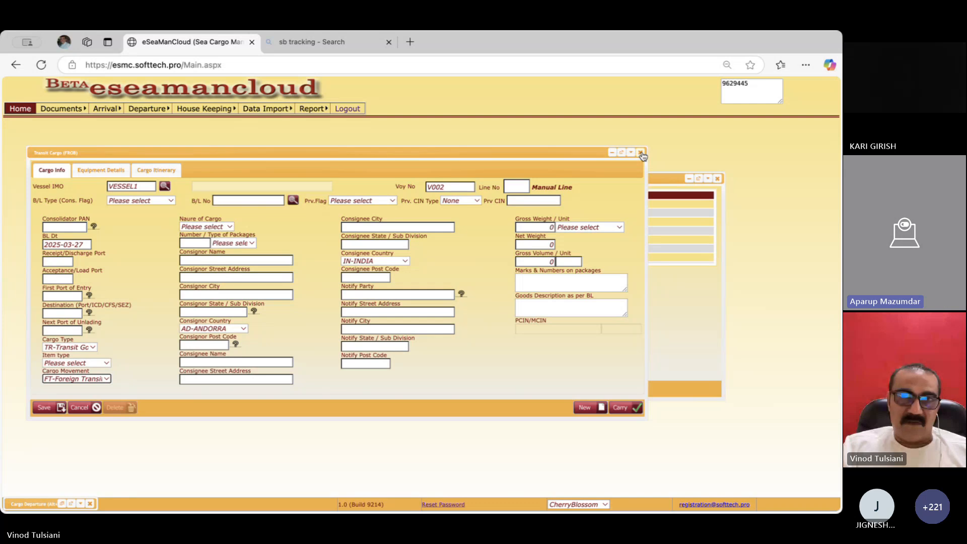
click(641, 153)
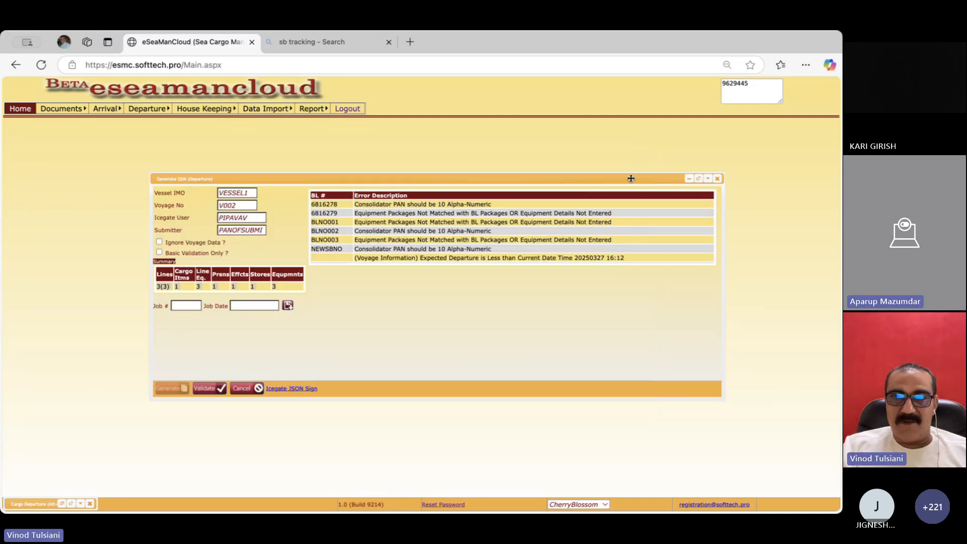
drag(631, 177, 533, 181)
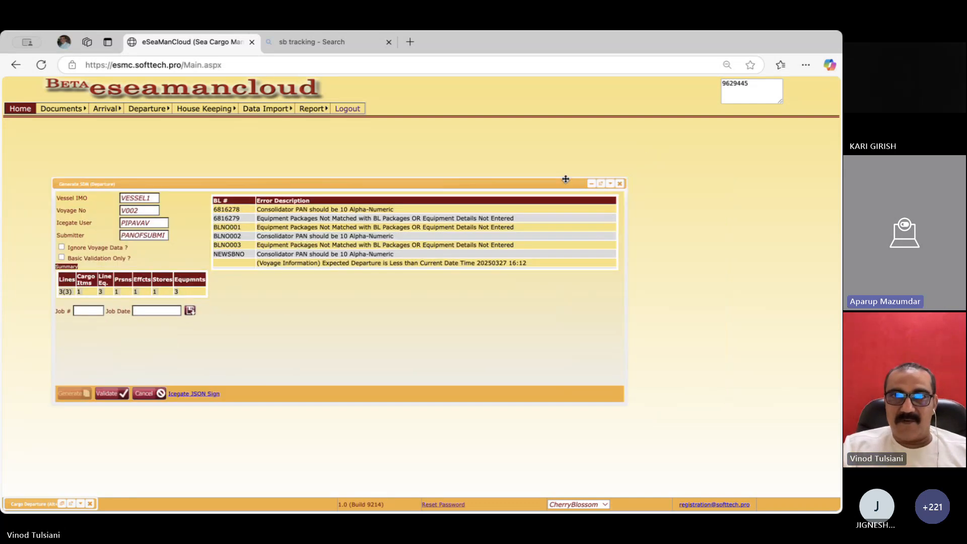
- Close the Generate SDM (Departure) validation window, leaving the blank main page
click(620, 184)
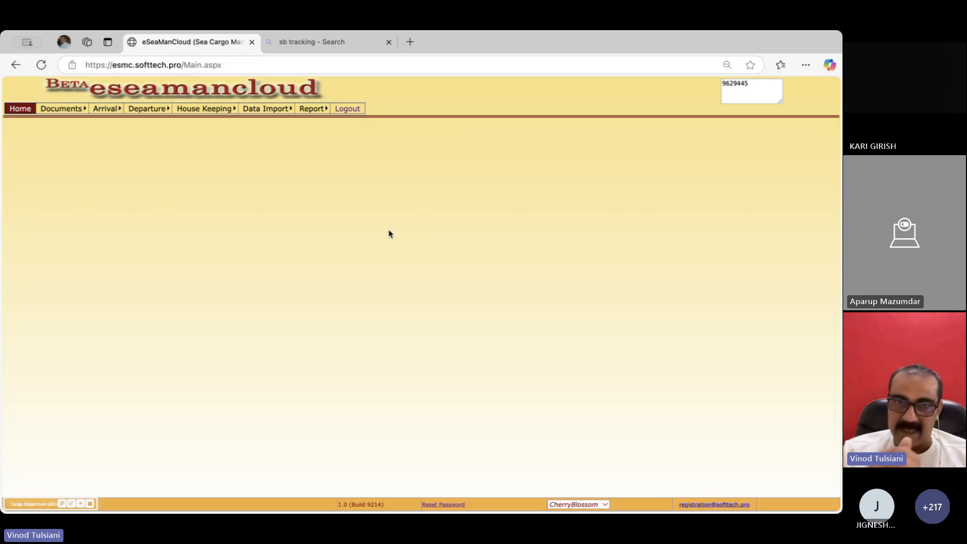
mouse_move(61, 108)
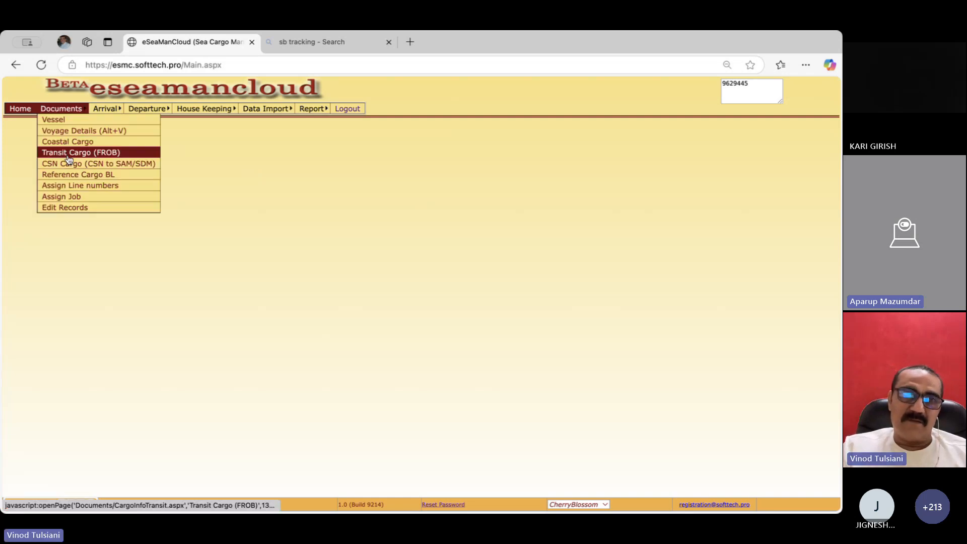
- Reopen the Transit Cargo (FROB) form for VESSEL1 voyage V002, then close it again
click(75, 151)
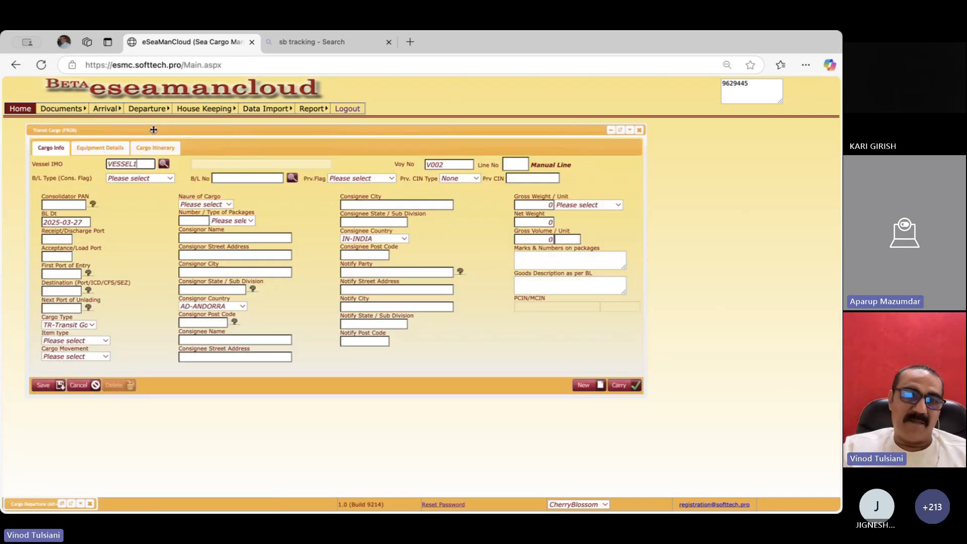
drag(153, 130, 155, 140)
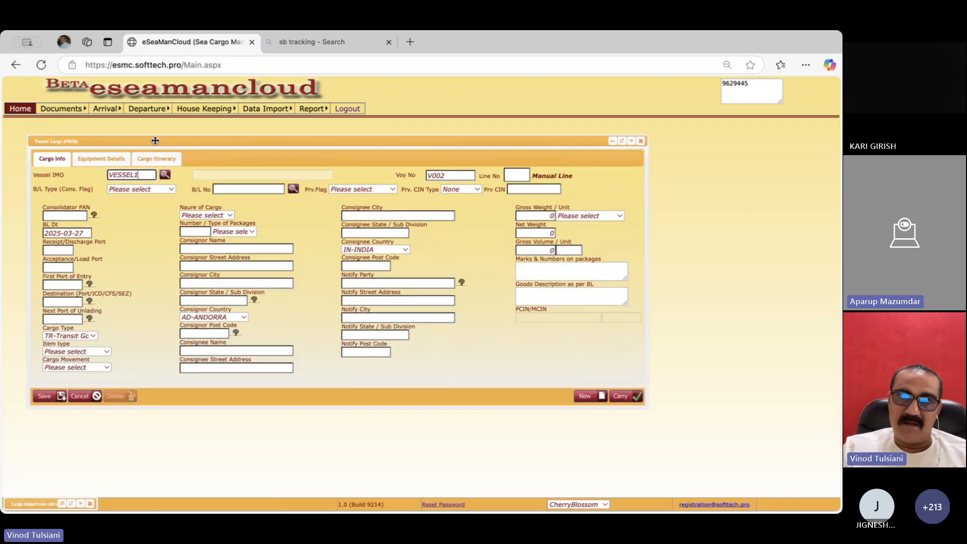
click(640, 142)
mouse_move(311, 108)
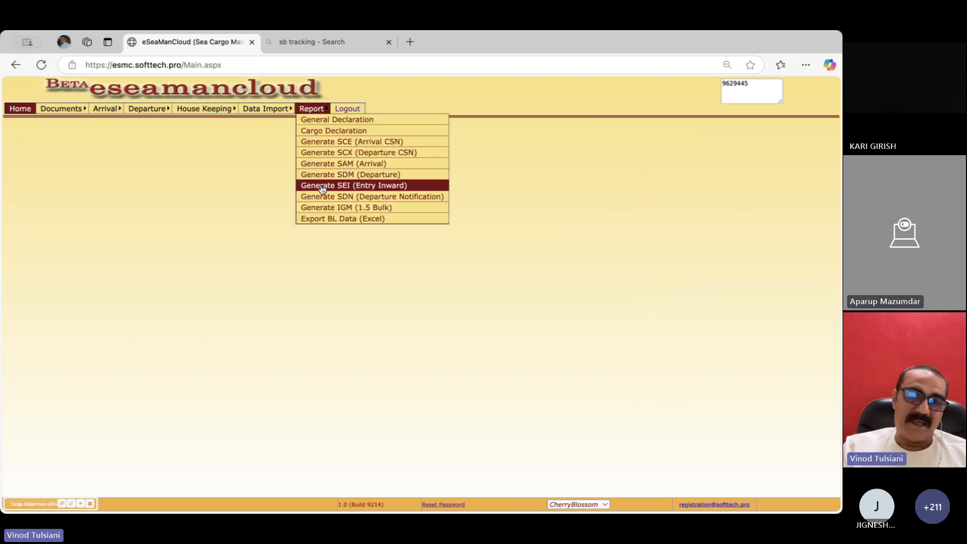